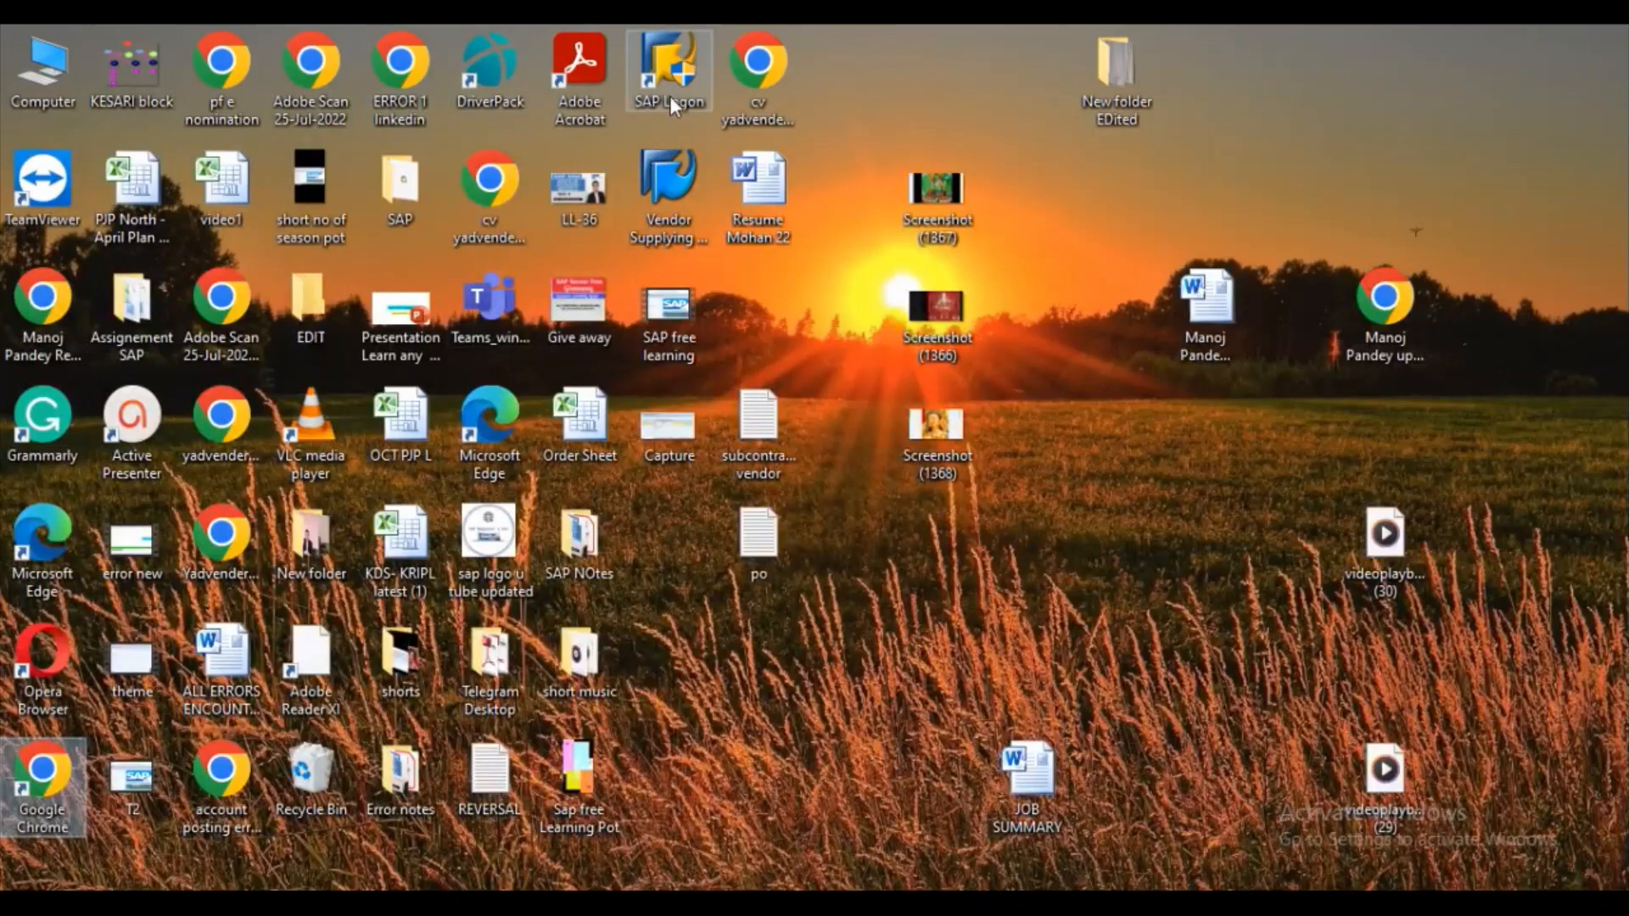
- Launch SAP Logon and log on to the Dedicated ECC instance09 connection with user admin01 and the account password
{"action": "left_click", "coordinate": [691, 626]}
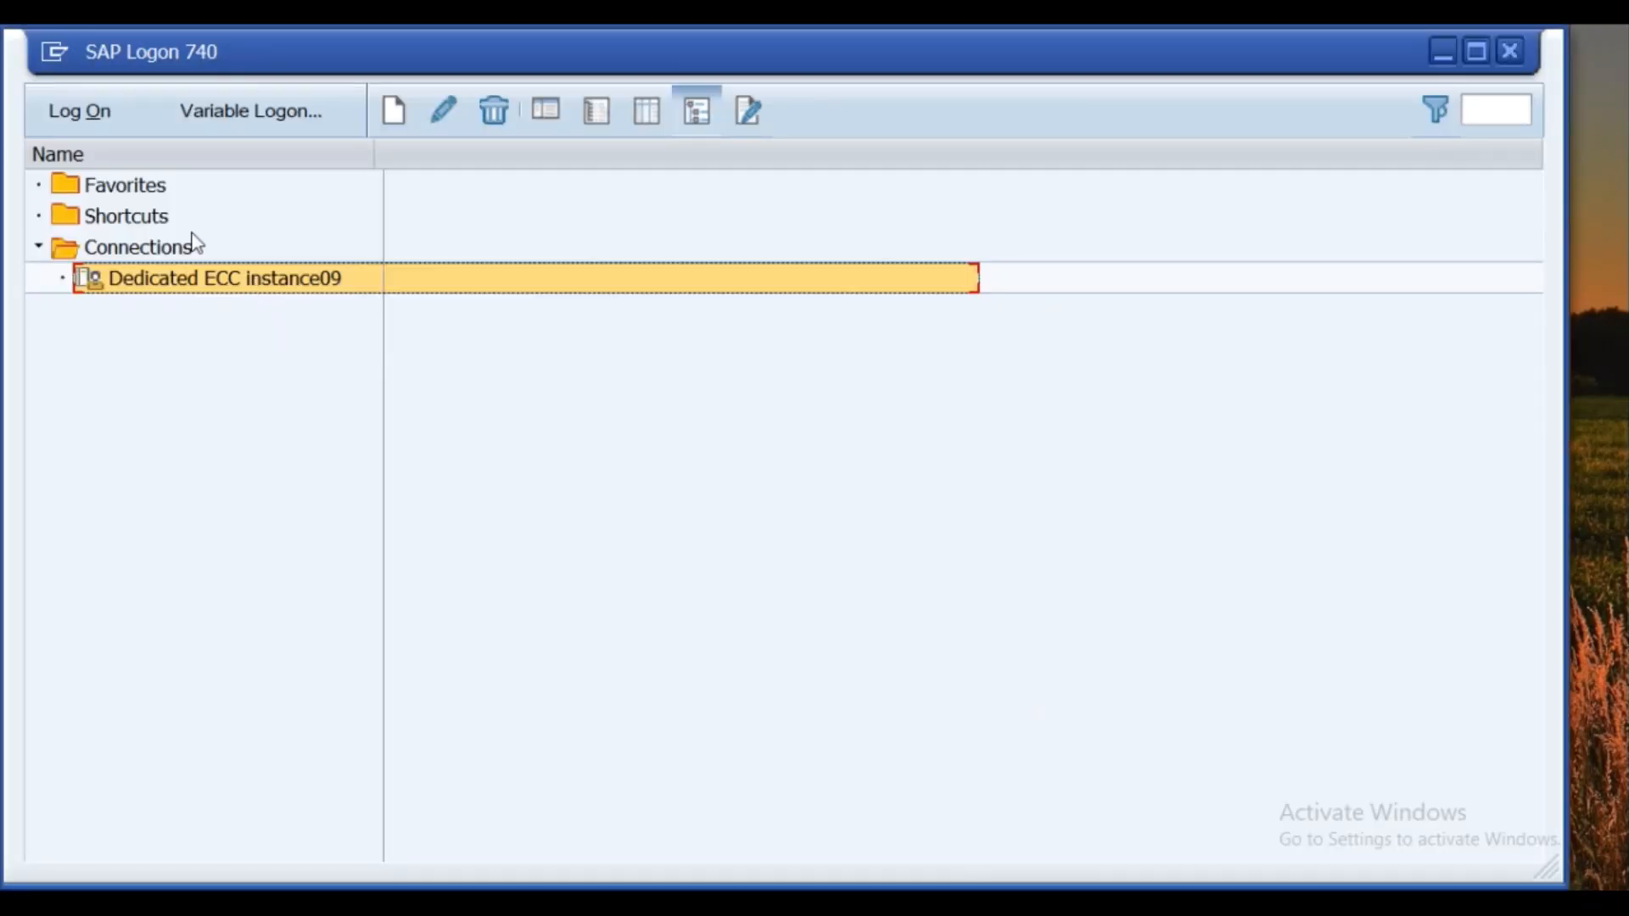
{"action": "left_click", "coordinate": [85, 120]}
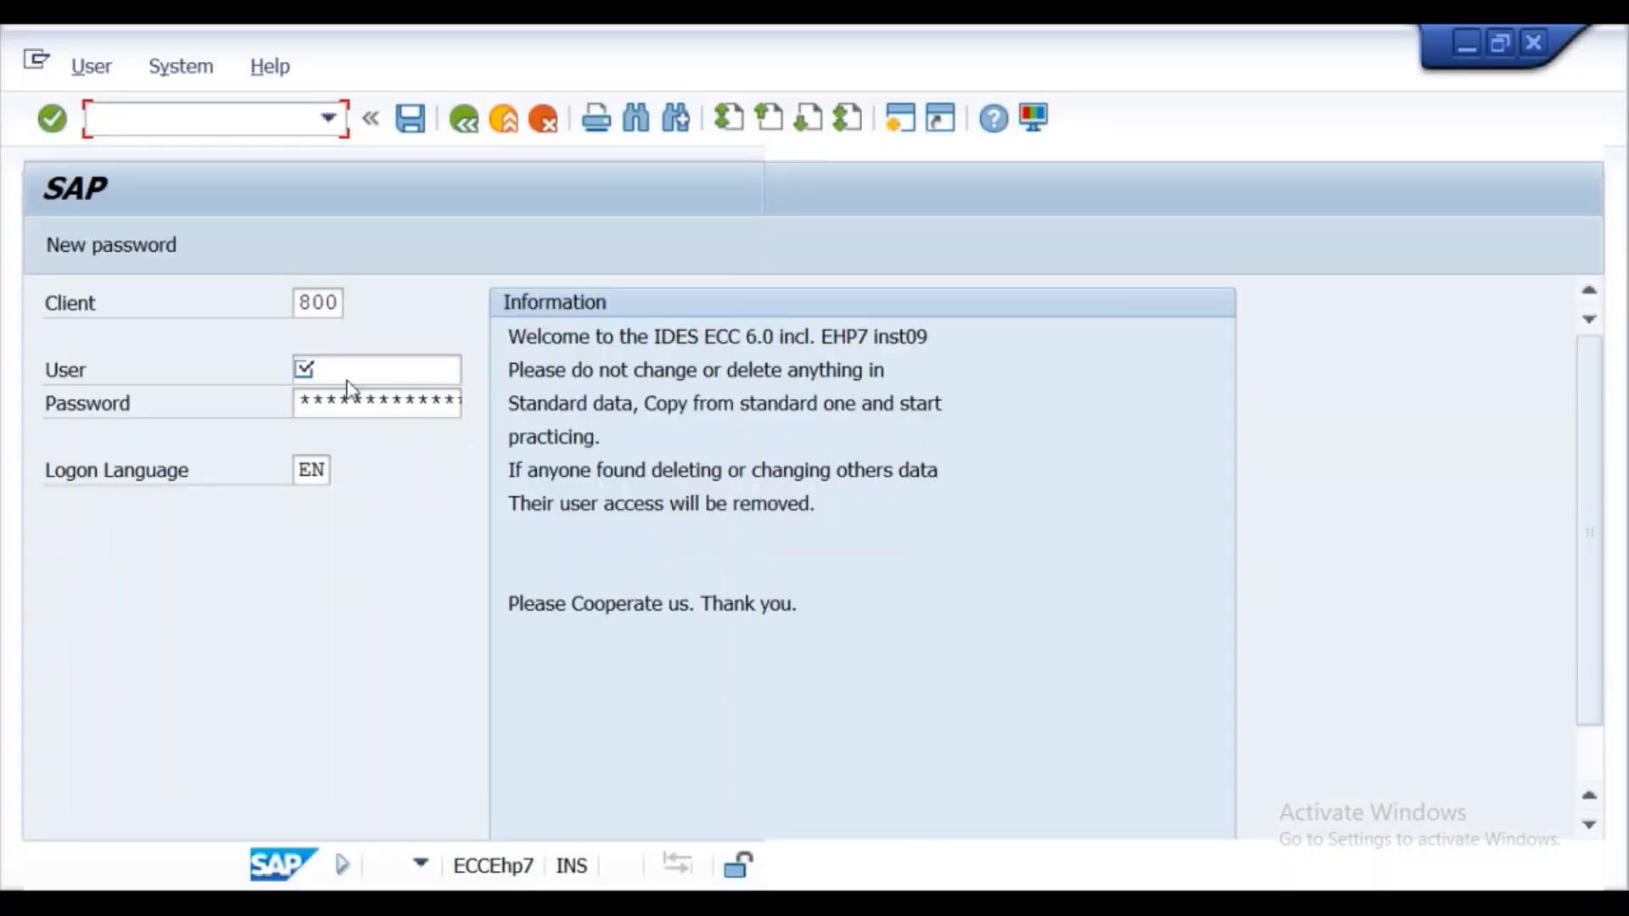
{"action": "left_click", "coordinate": [349, 373]}
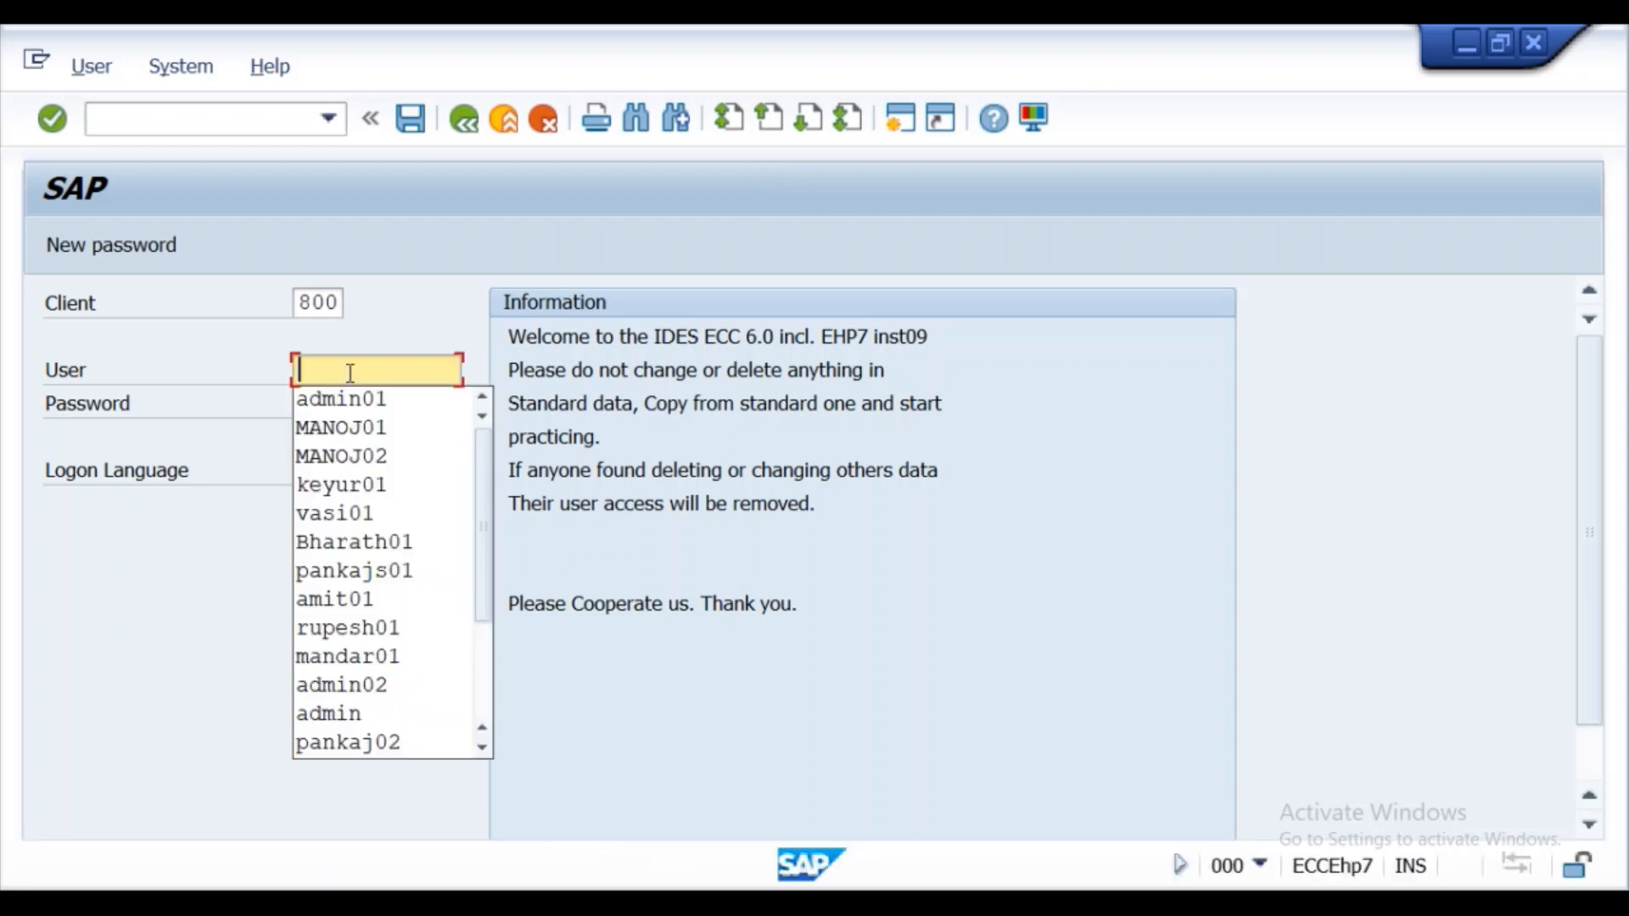
{"action": "left_click", "coordinate": [326, 399]}
{"action": "key", "text": "Tab"}
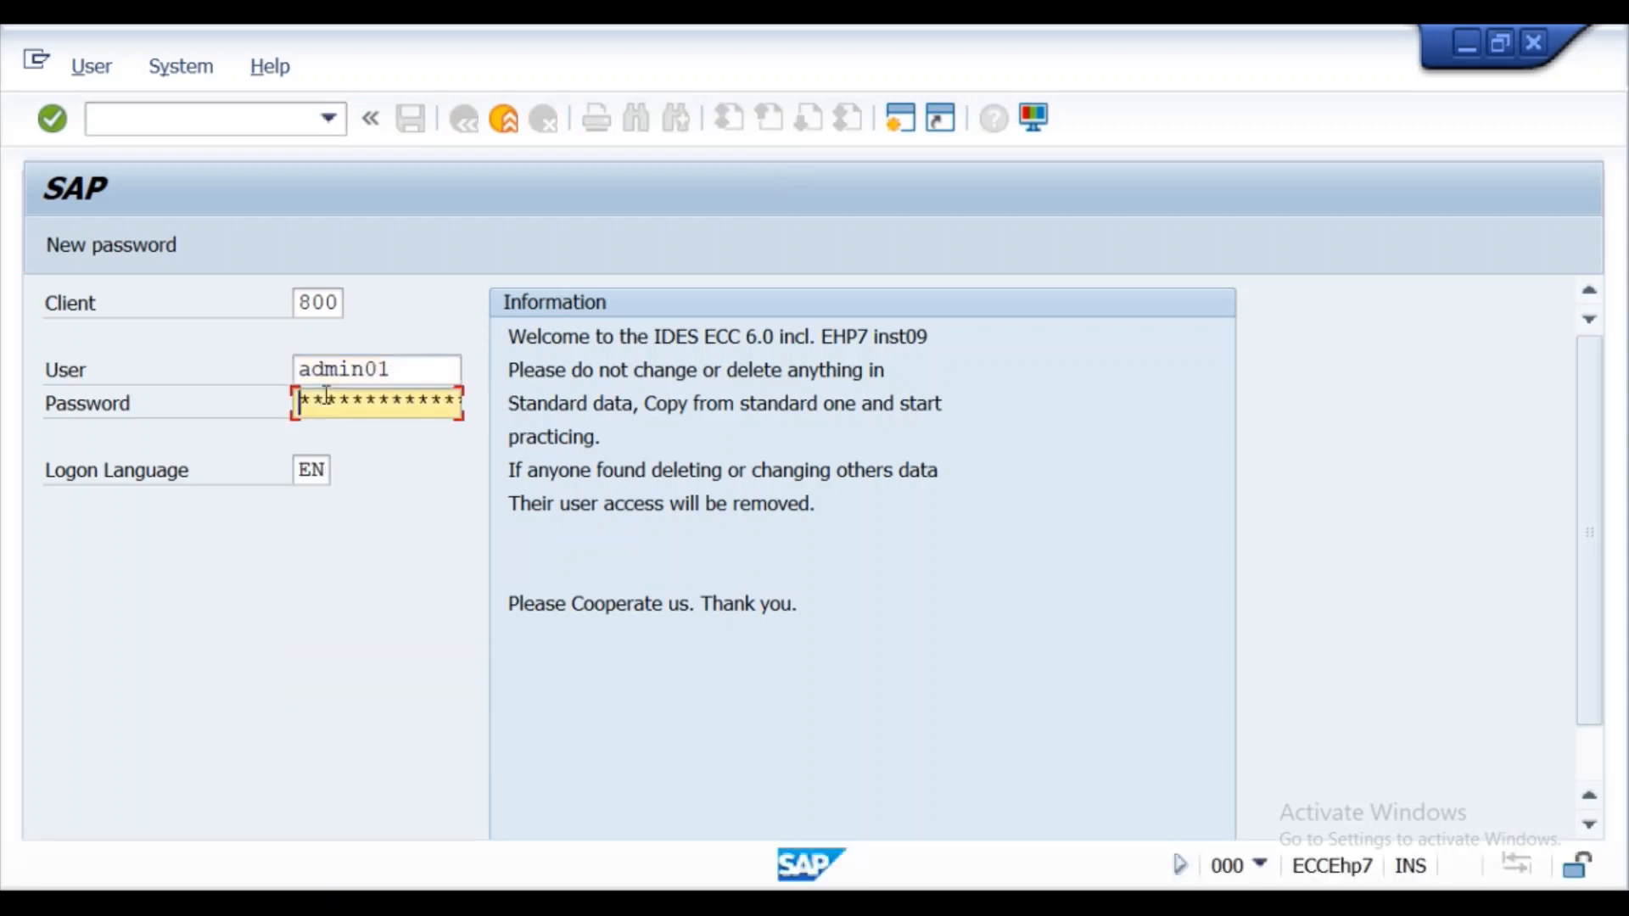
{"action": "type", "text": "********"}
{"action": "key", "text": "Return"}
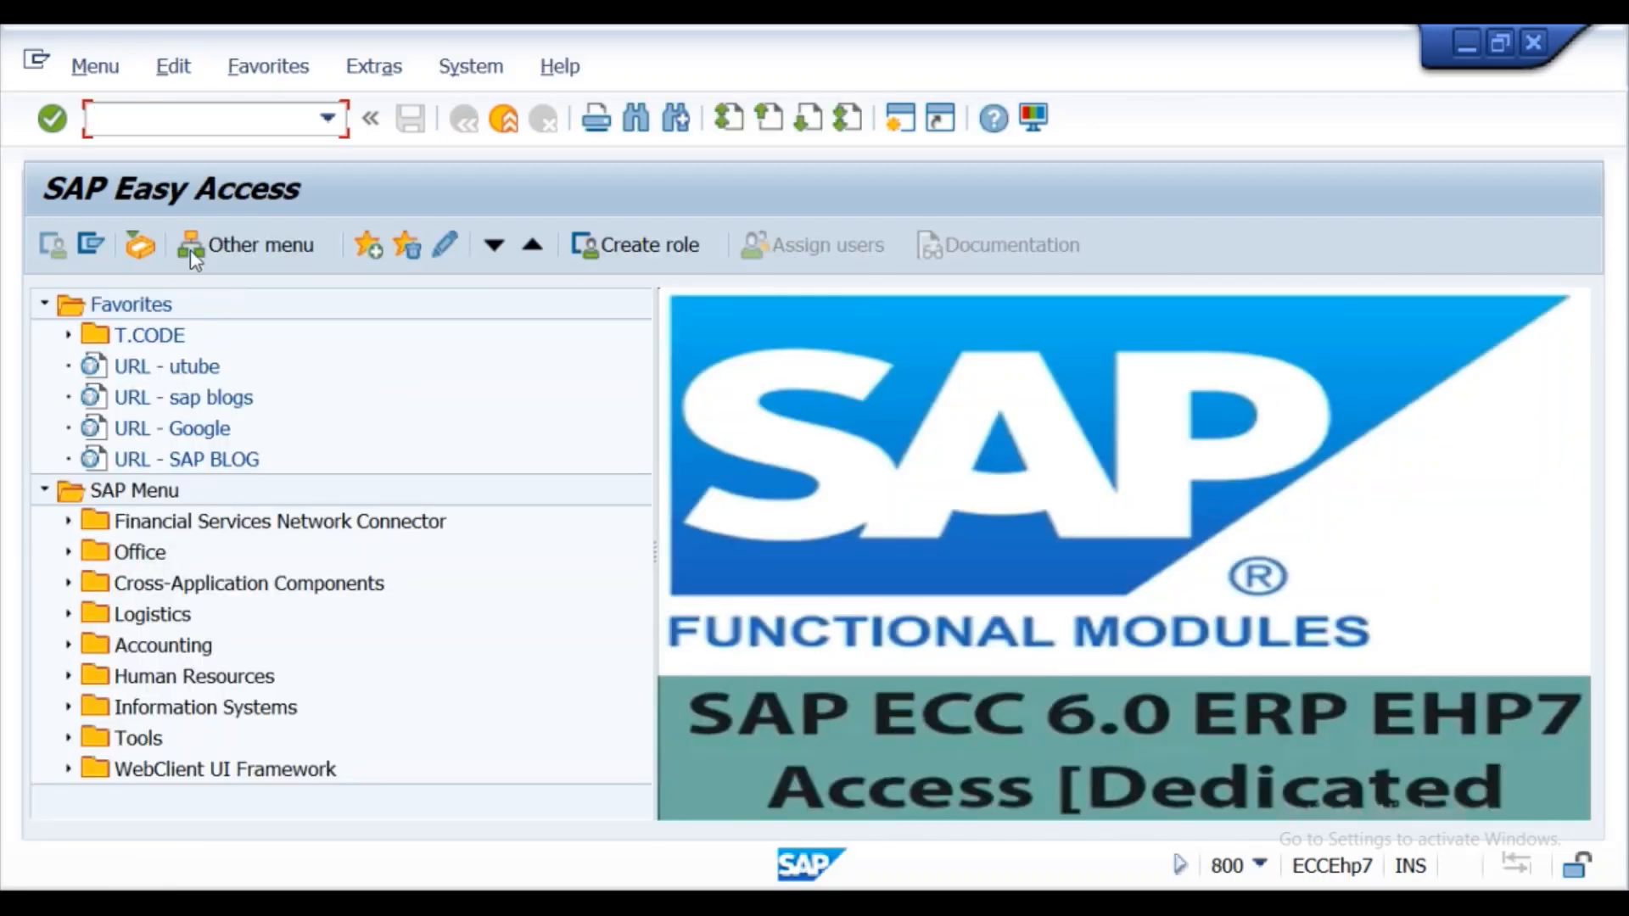
- Run transaction ME23N and open the selection of another purchase order, clearing the prefilled order number
{"action": "type", "text": "me23n"}
{"action": "key", "text": "Return"}
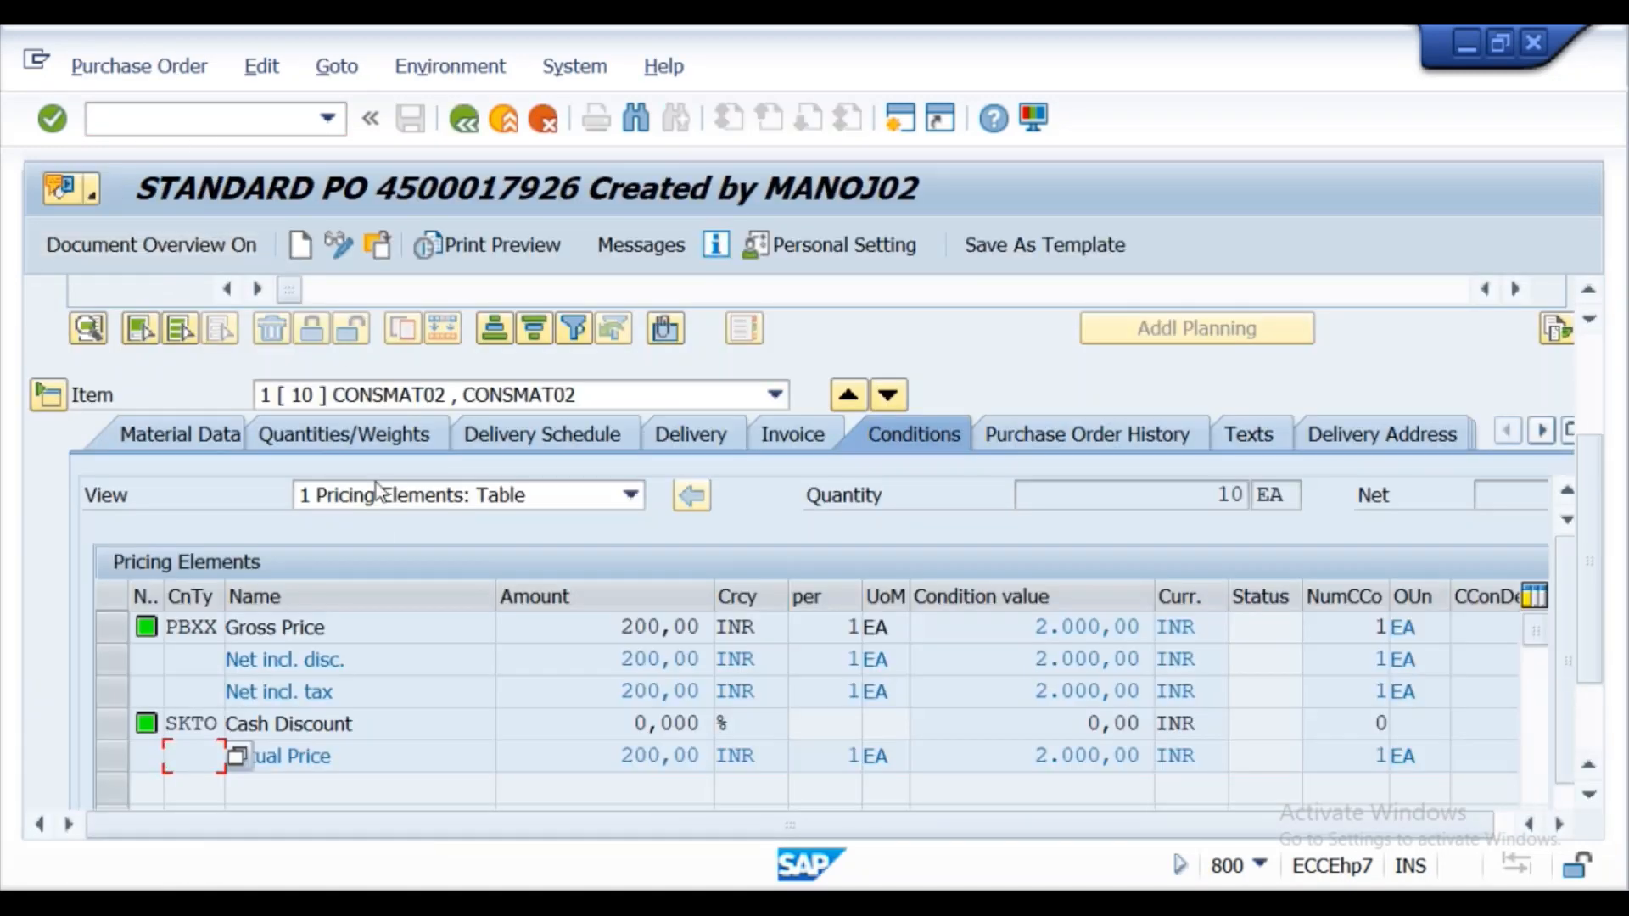
{"action": "left_click", "coordinate": [371, 251]}
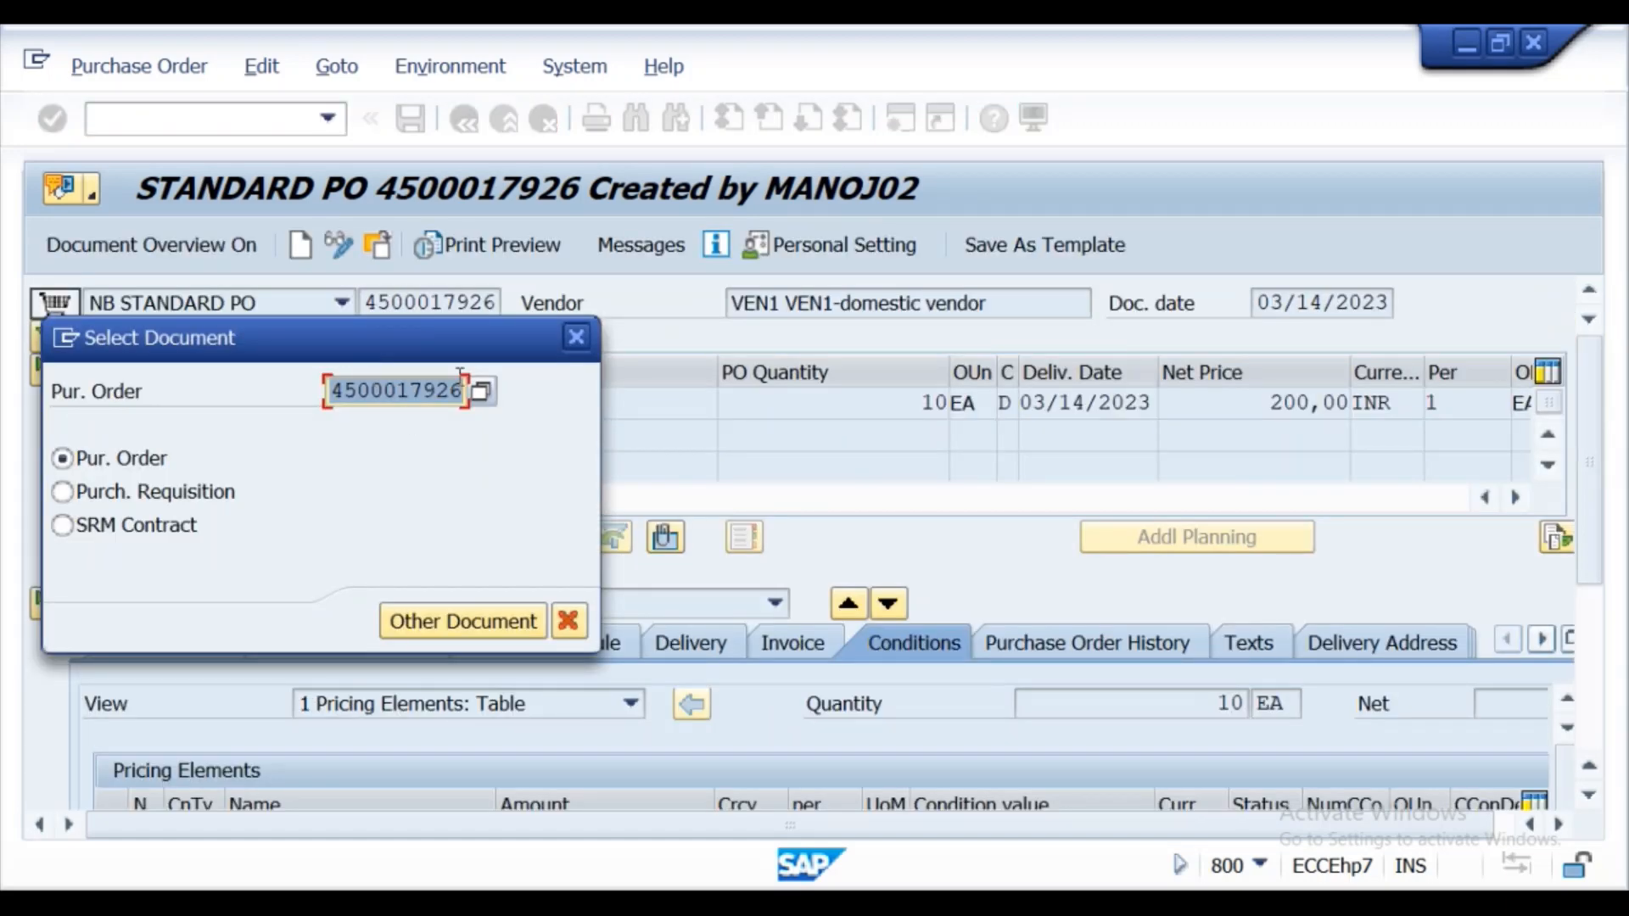
{"action": "key", "text": "BackSpace"}
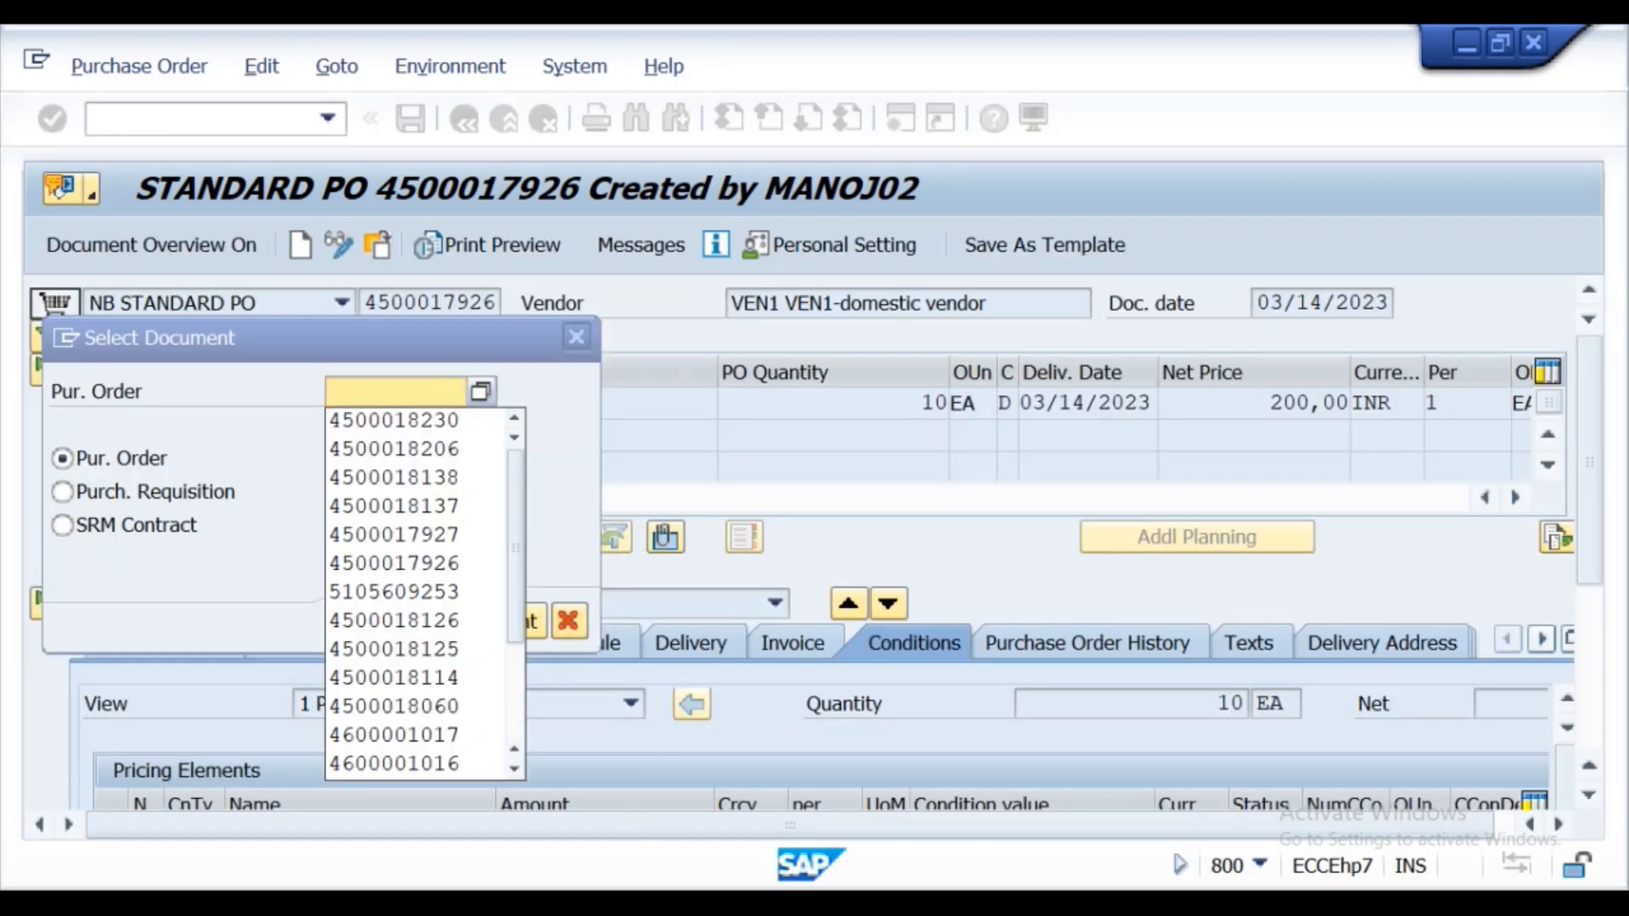
- Copy the standard PO number from the "subcontracting vendor" Notepad file and display that purchase order in SAP
{"action": "key", "text": "alt+Tab"}
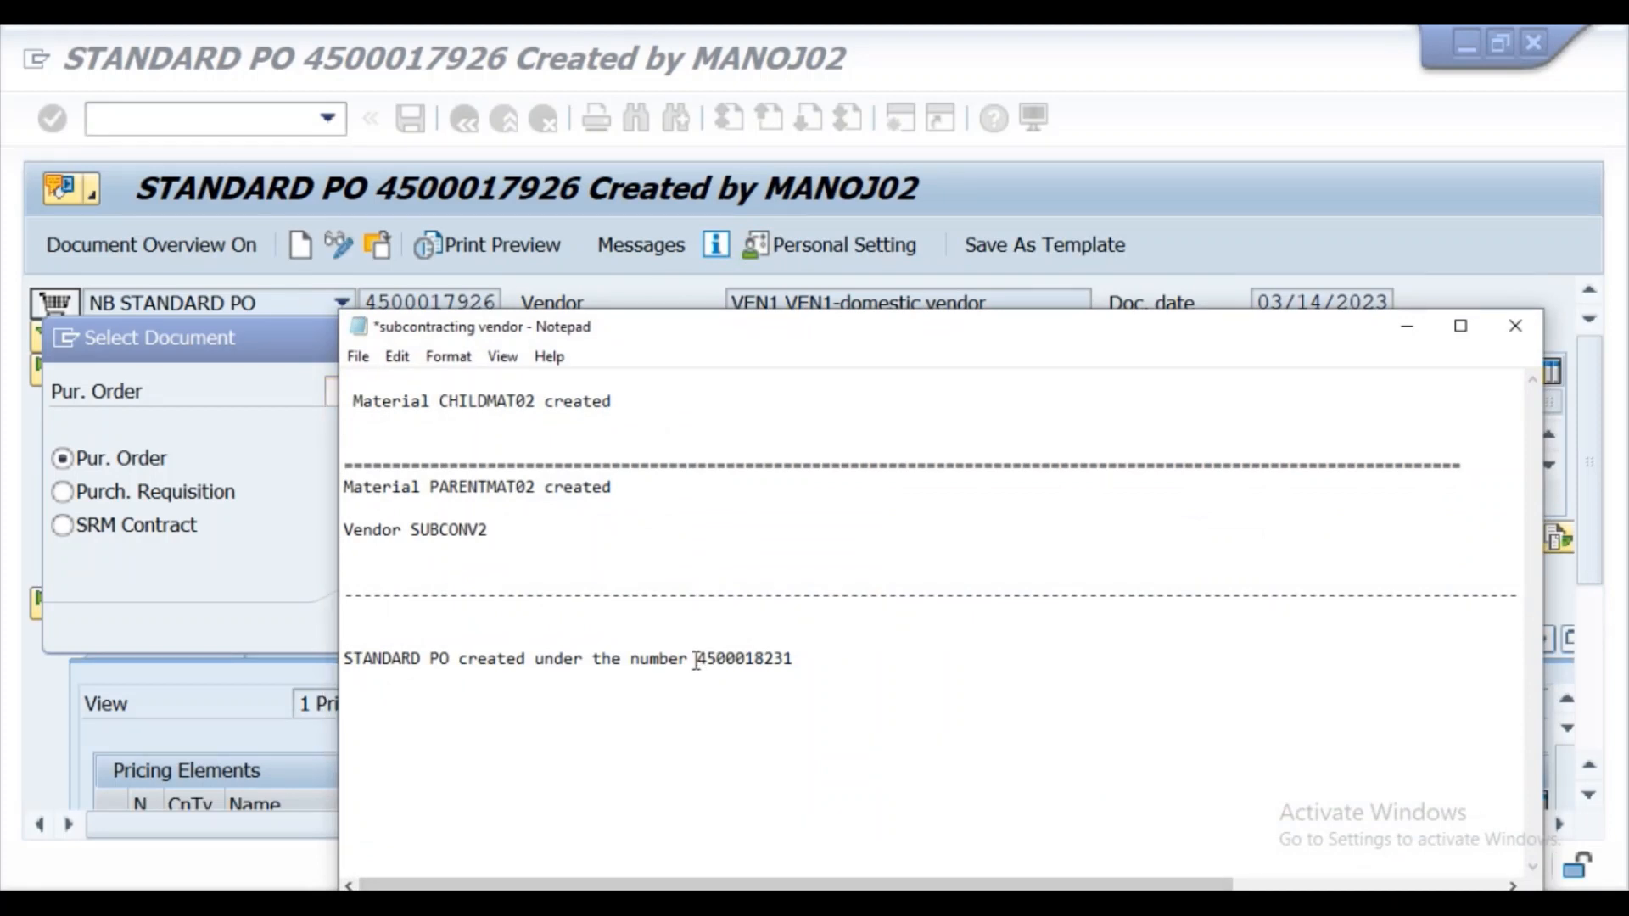
{"action": "left_click_drag", "start_coordinate": [701, 659], "coordinate": [748, 659]}
{"action": "key", "text": "ctrl+c"}
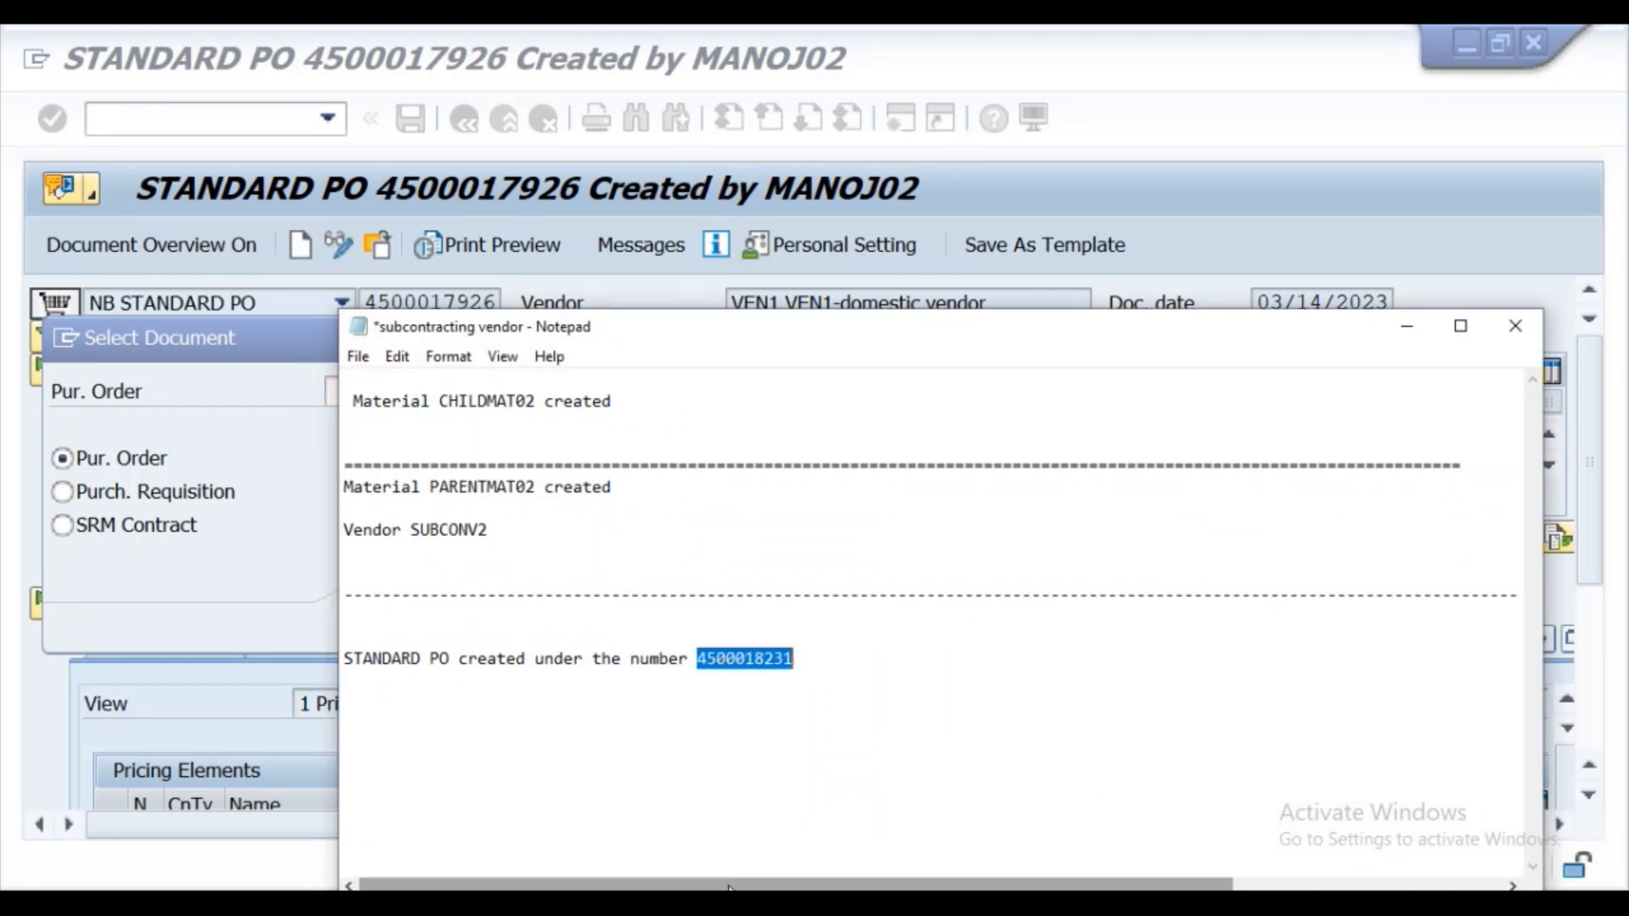
{"action": "left_click", "coordinate": [770, 827]}
{"action": "left_click", "coordinate": [393, 395]}
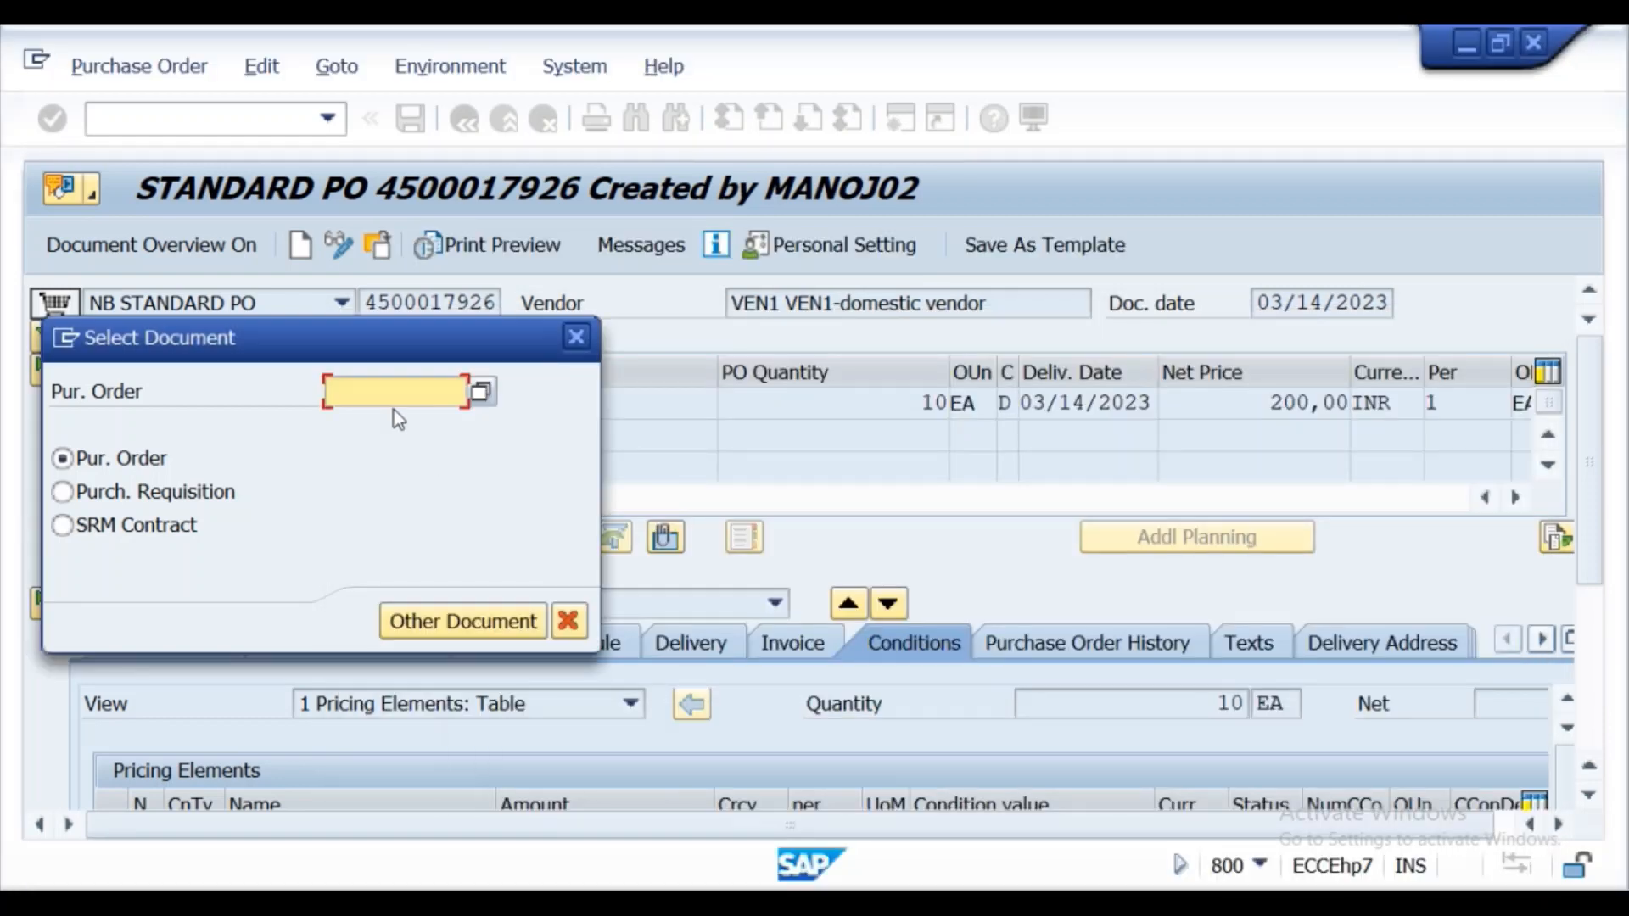
{"action": "key", "text": "ctrl+v"}
{"action": "key", "text": "Return"}
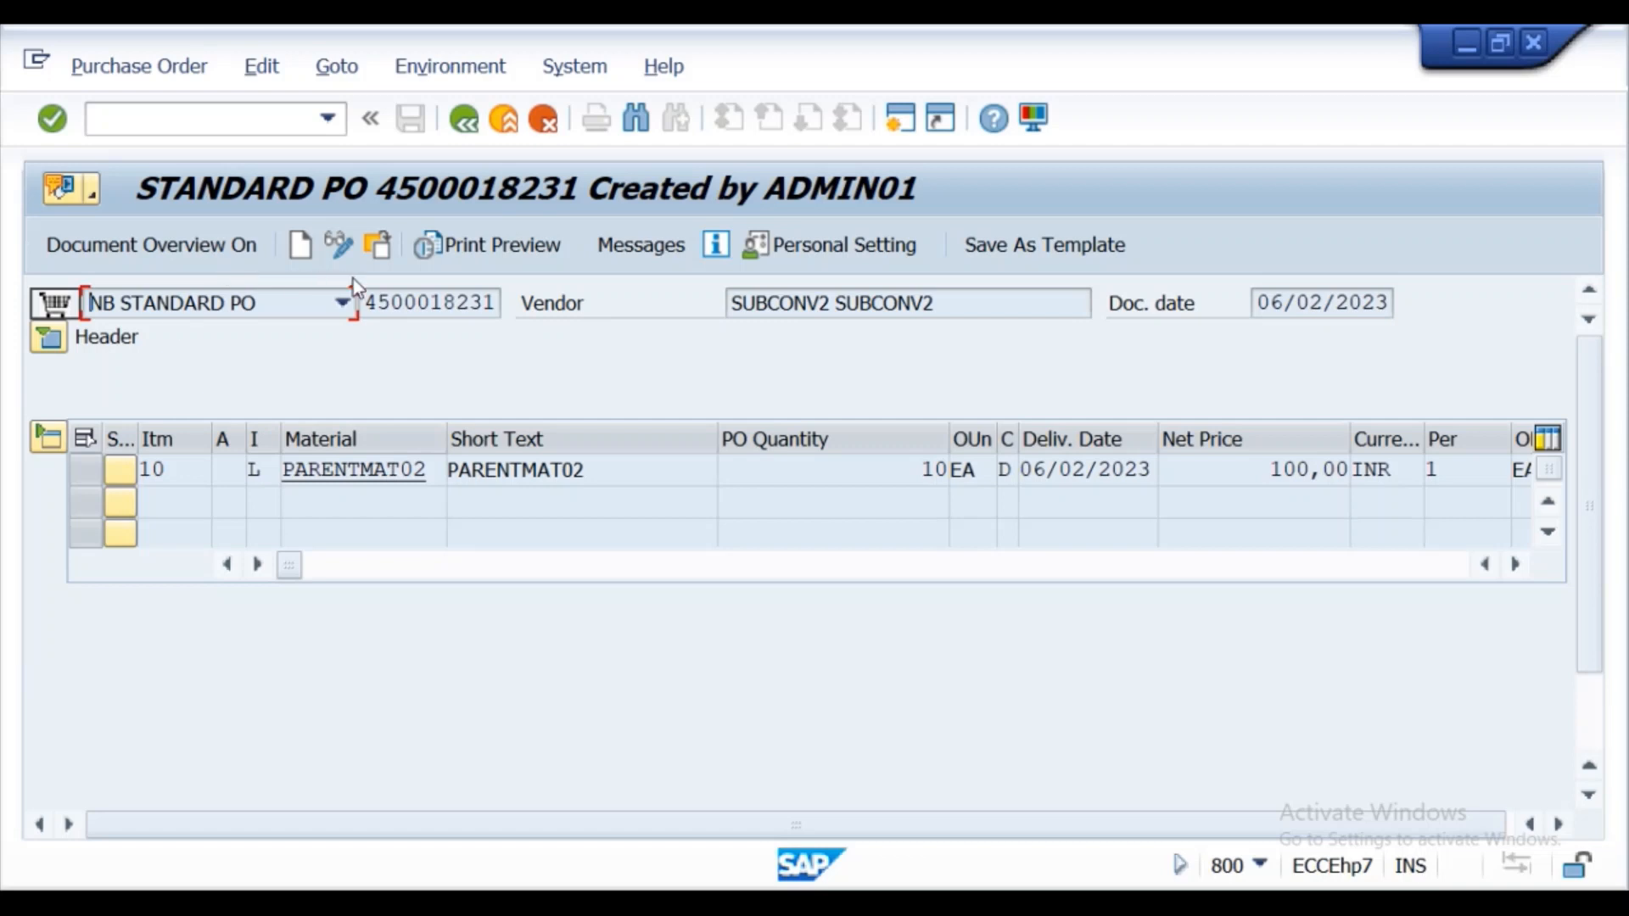
- Collapse and re-expand the item overview and examine the PARENTMAT02 line, including its item category and net price
{"action": "left_click", "coordinate": [59, 438]}
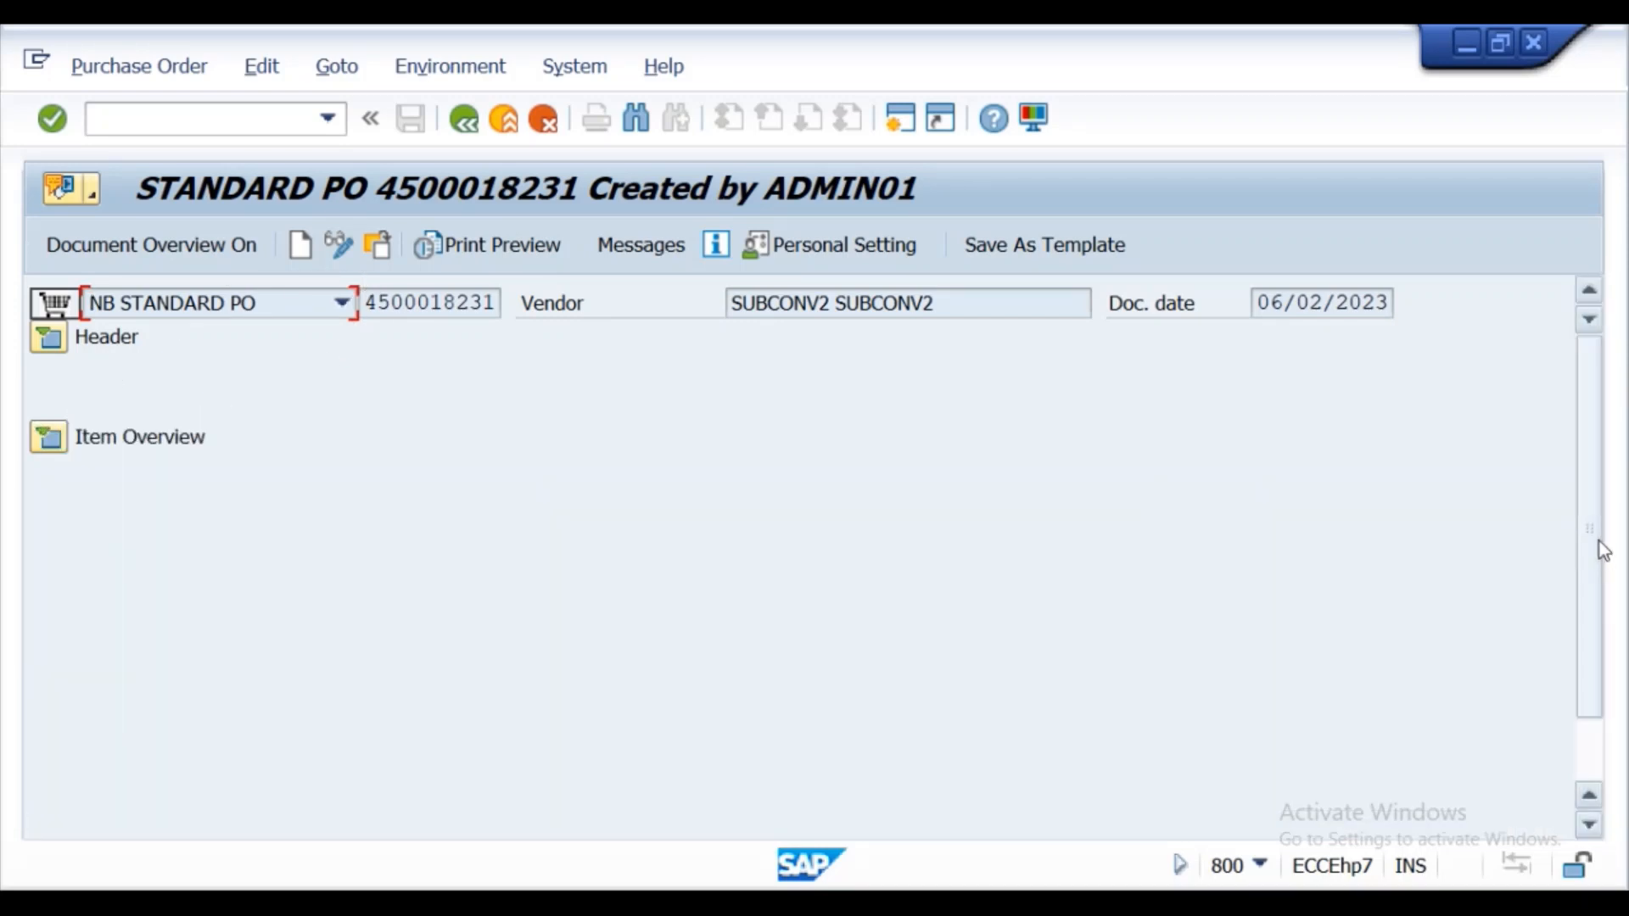
{"action": "left_click", "coordinate": [59, 437]}
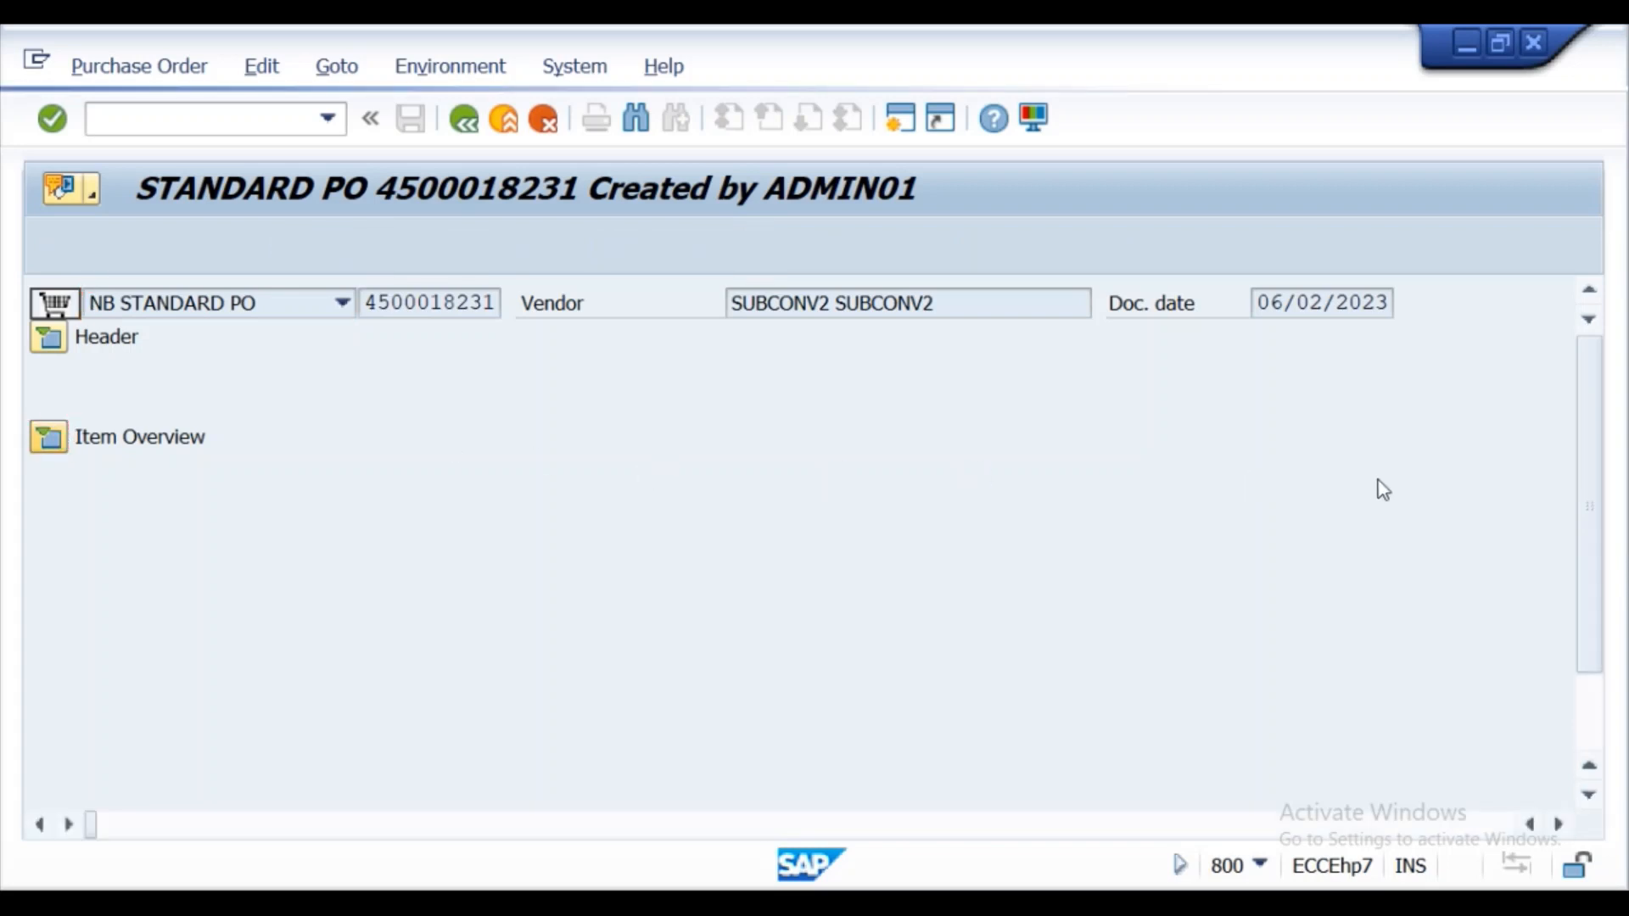
{"action": "scroll", "coordinate": [1596, 465], "scroll_direction": "down", "scroll_amount": 2}
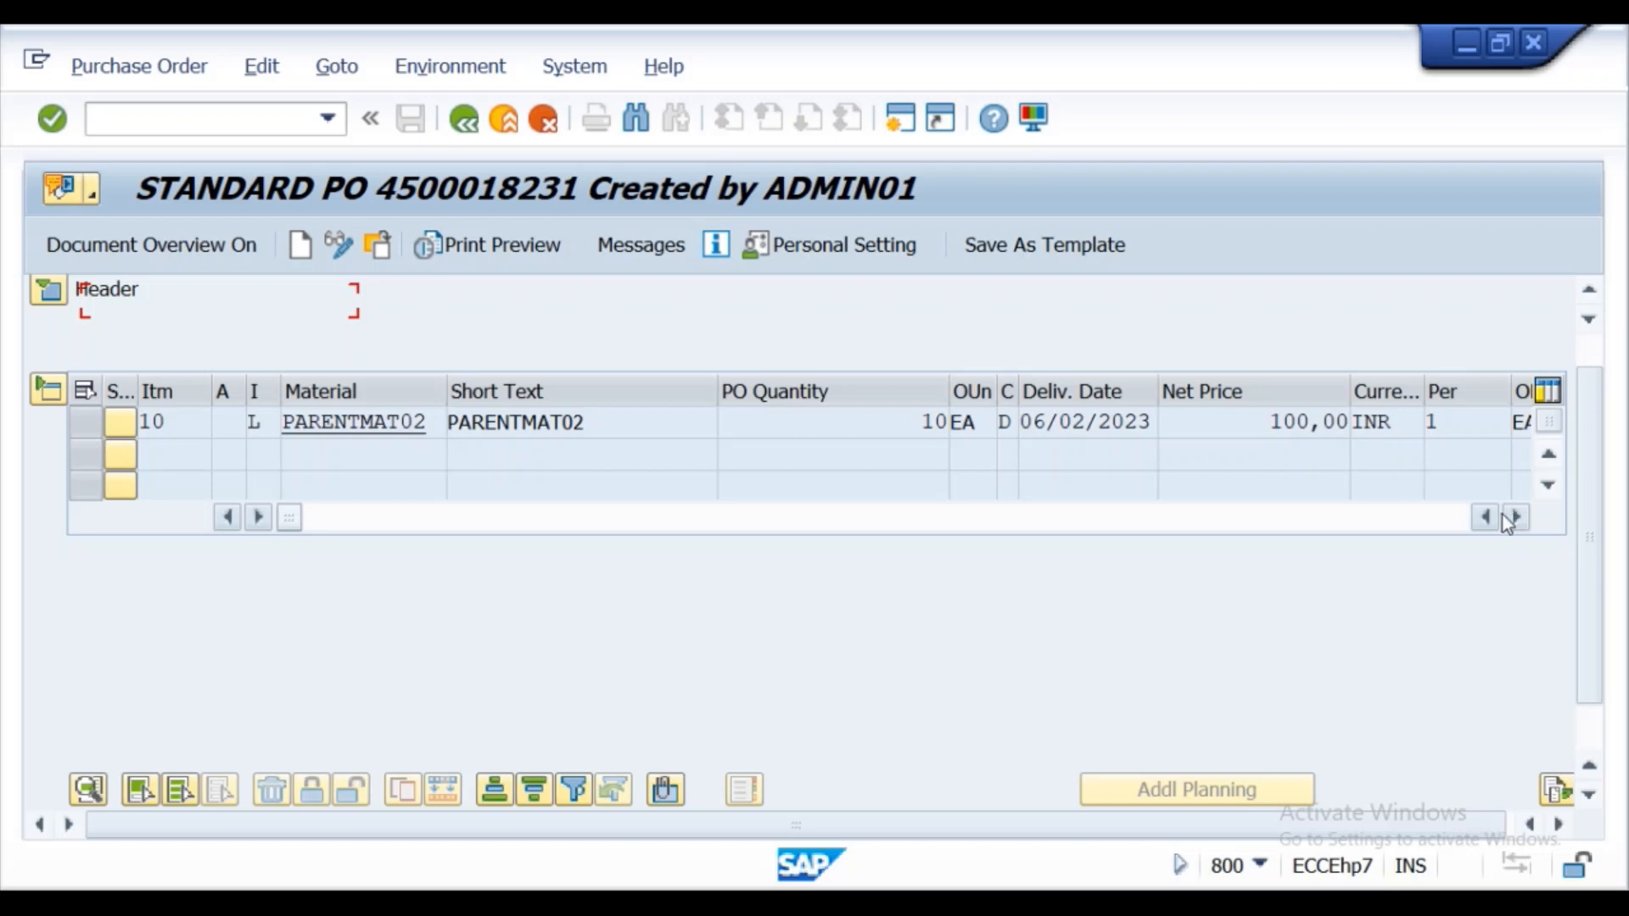
{"action": "left_click", "coordinate": [1286, 421]}
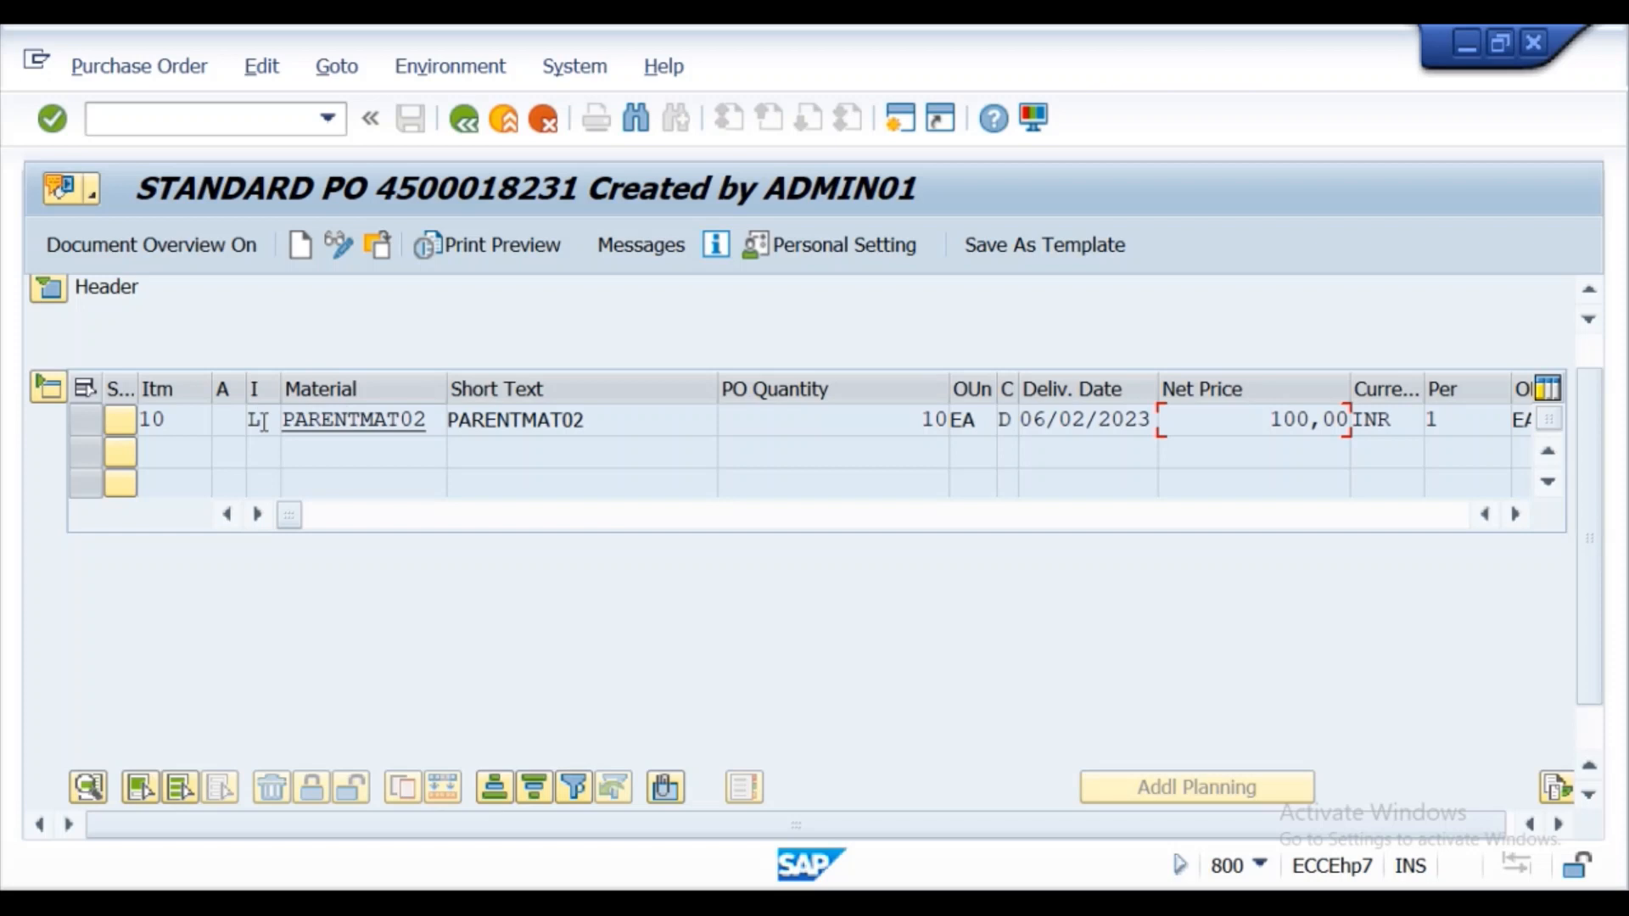
- Expand the PARENTMAT02 item detail and review its pricing conditions and invoice data
{"action": "left_click_drag", "start_coordinate": [1591, 606], "coordinate": [1593, 648]}
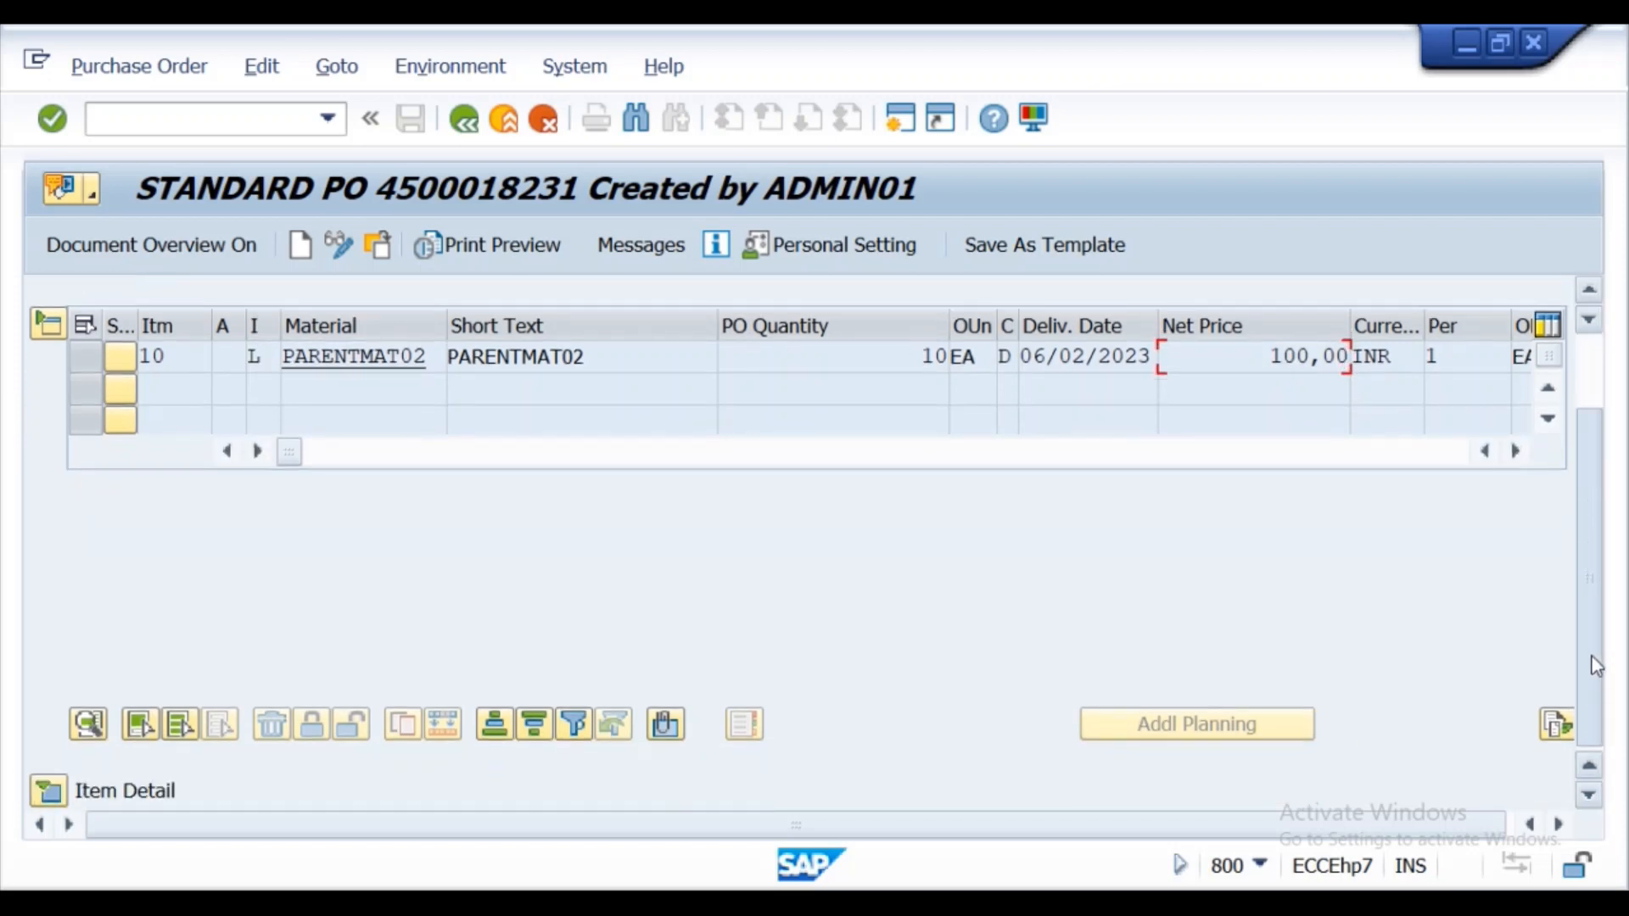
{"action": "left_click", "coordinate": [59, 800]}
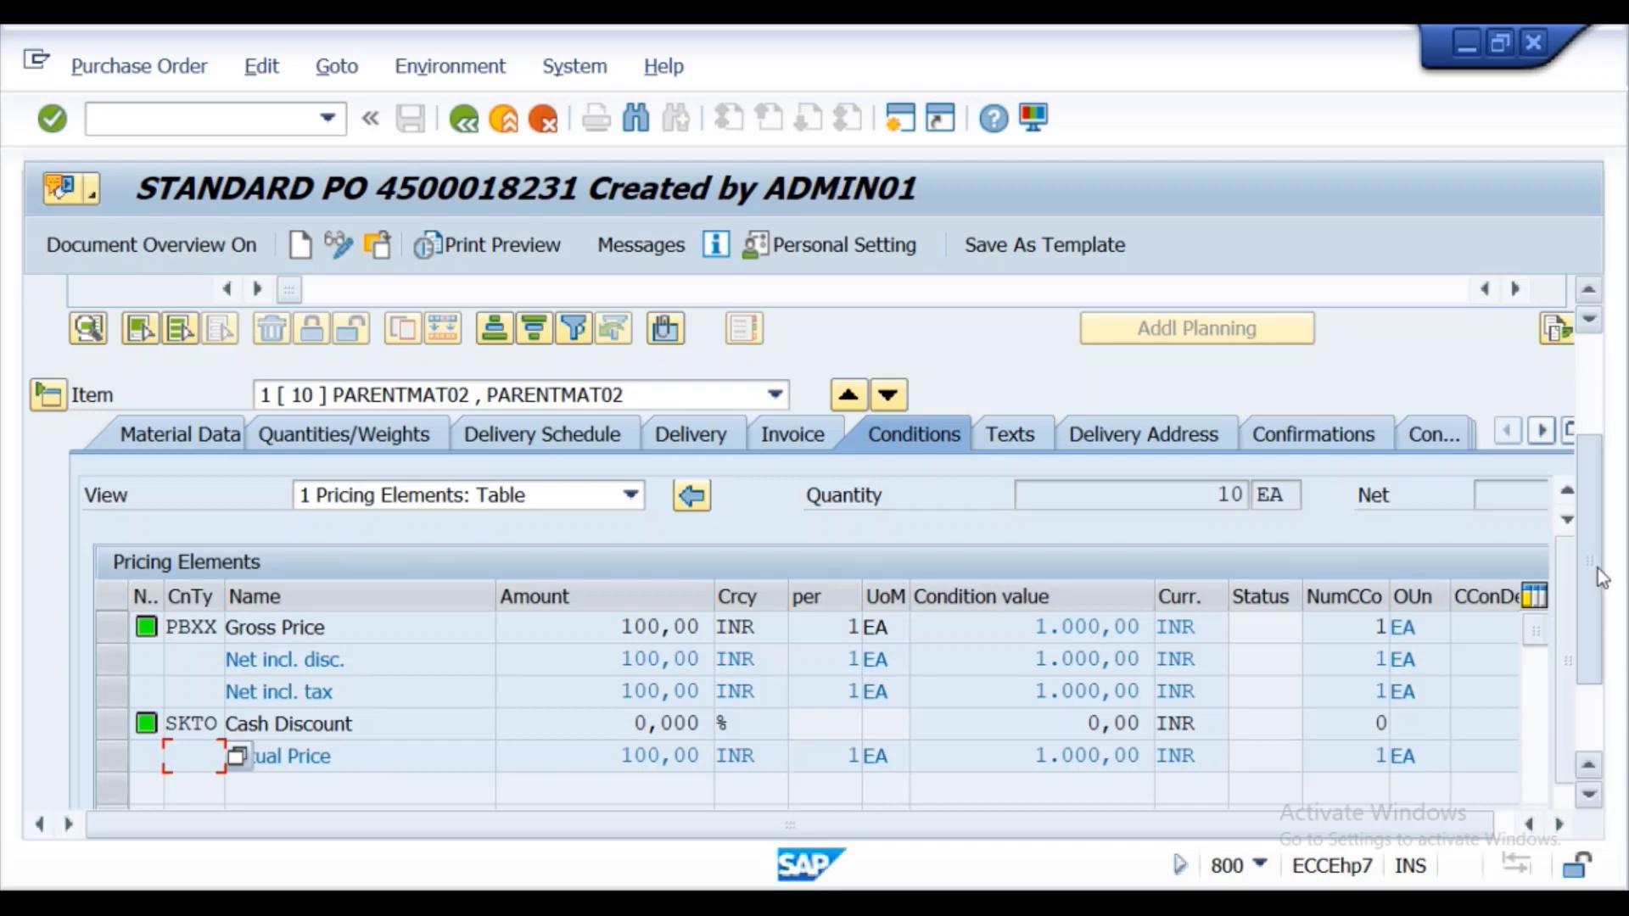
{"action": "left_click_drag", "start_coordinate": [1597, 568], "coordinate": [1587, 680]}
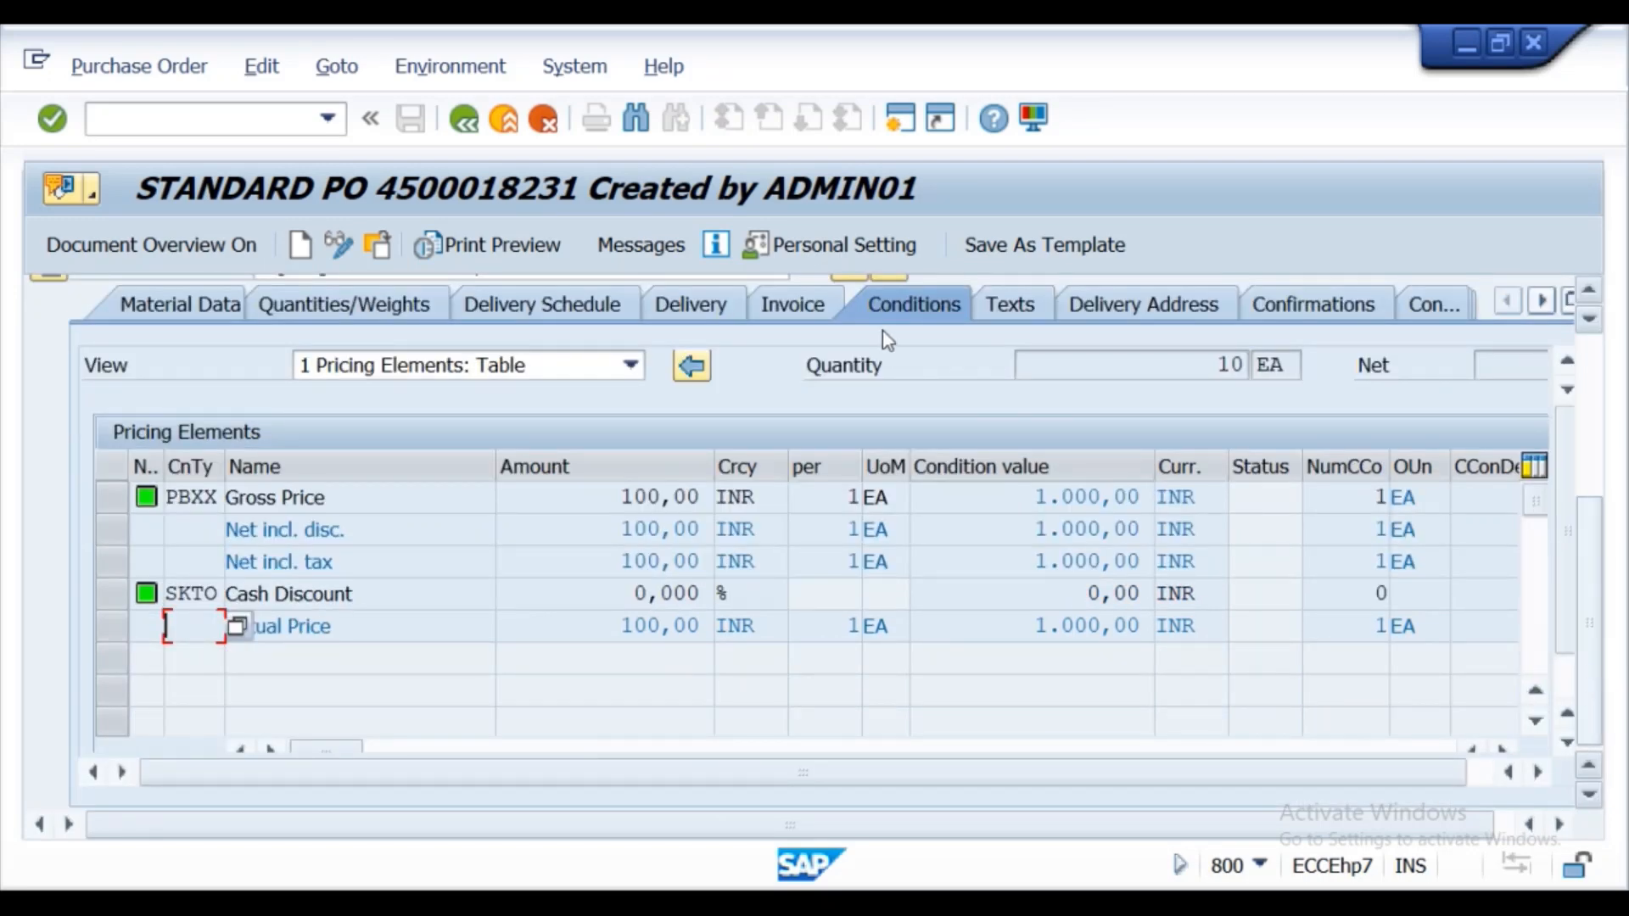
{"action": "left_click", "coordinate": [787, 307]}
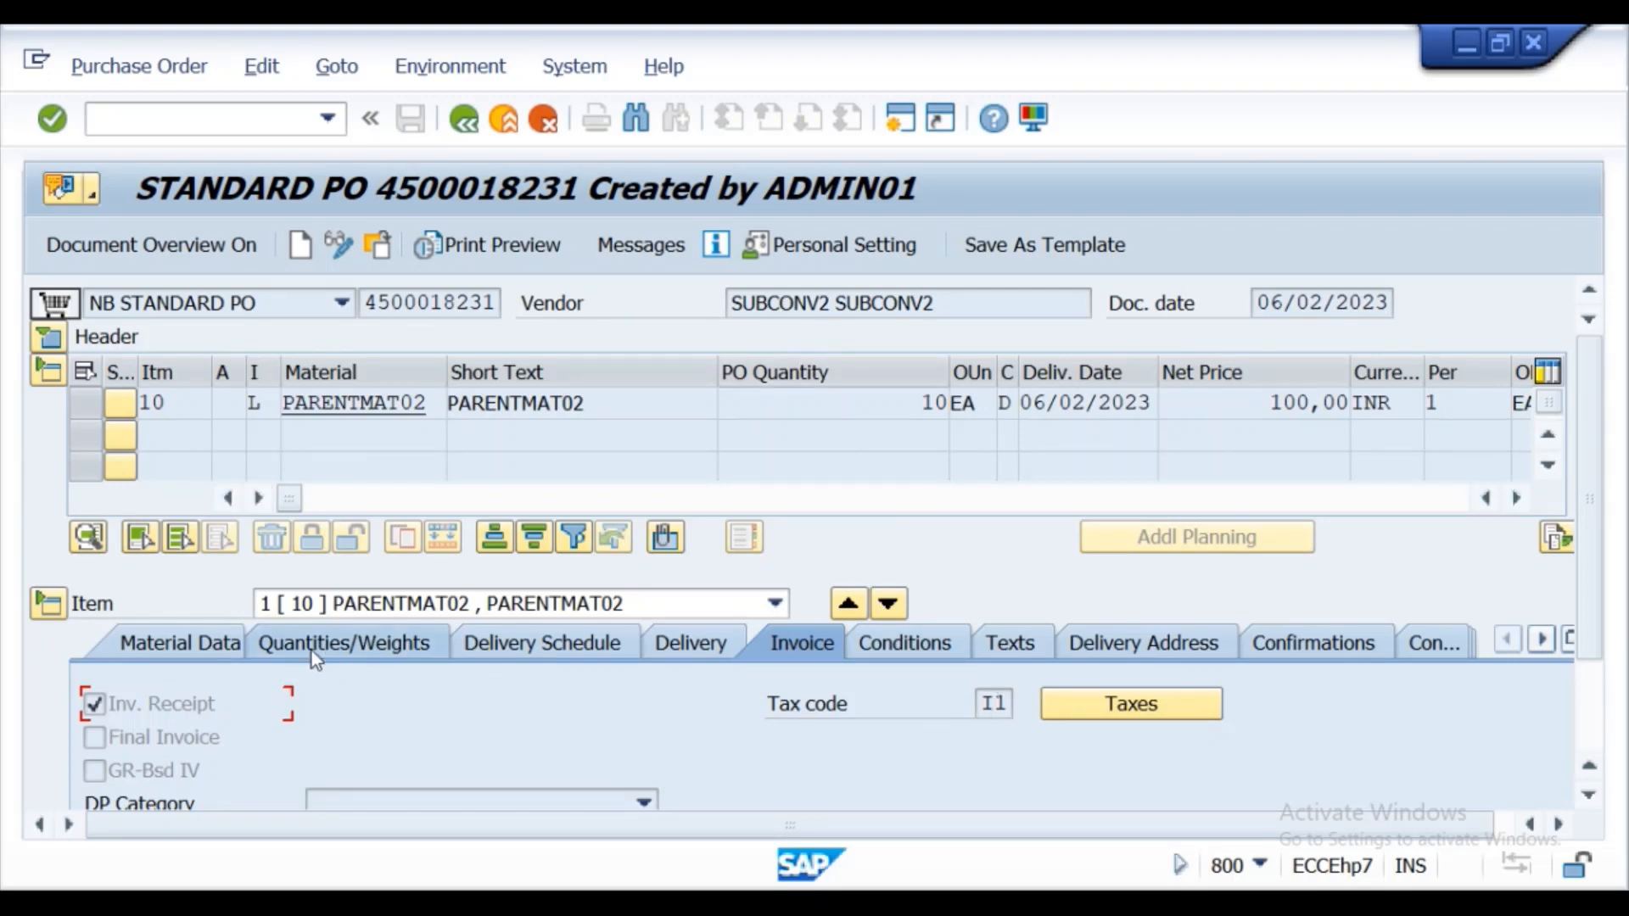
- View the components listed under the item's material data, and return to the purchase order
{"action": "left_click", "coordinate": [189, 653]}
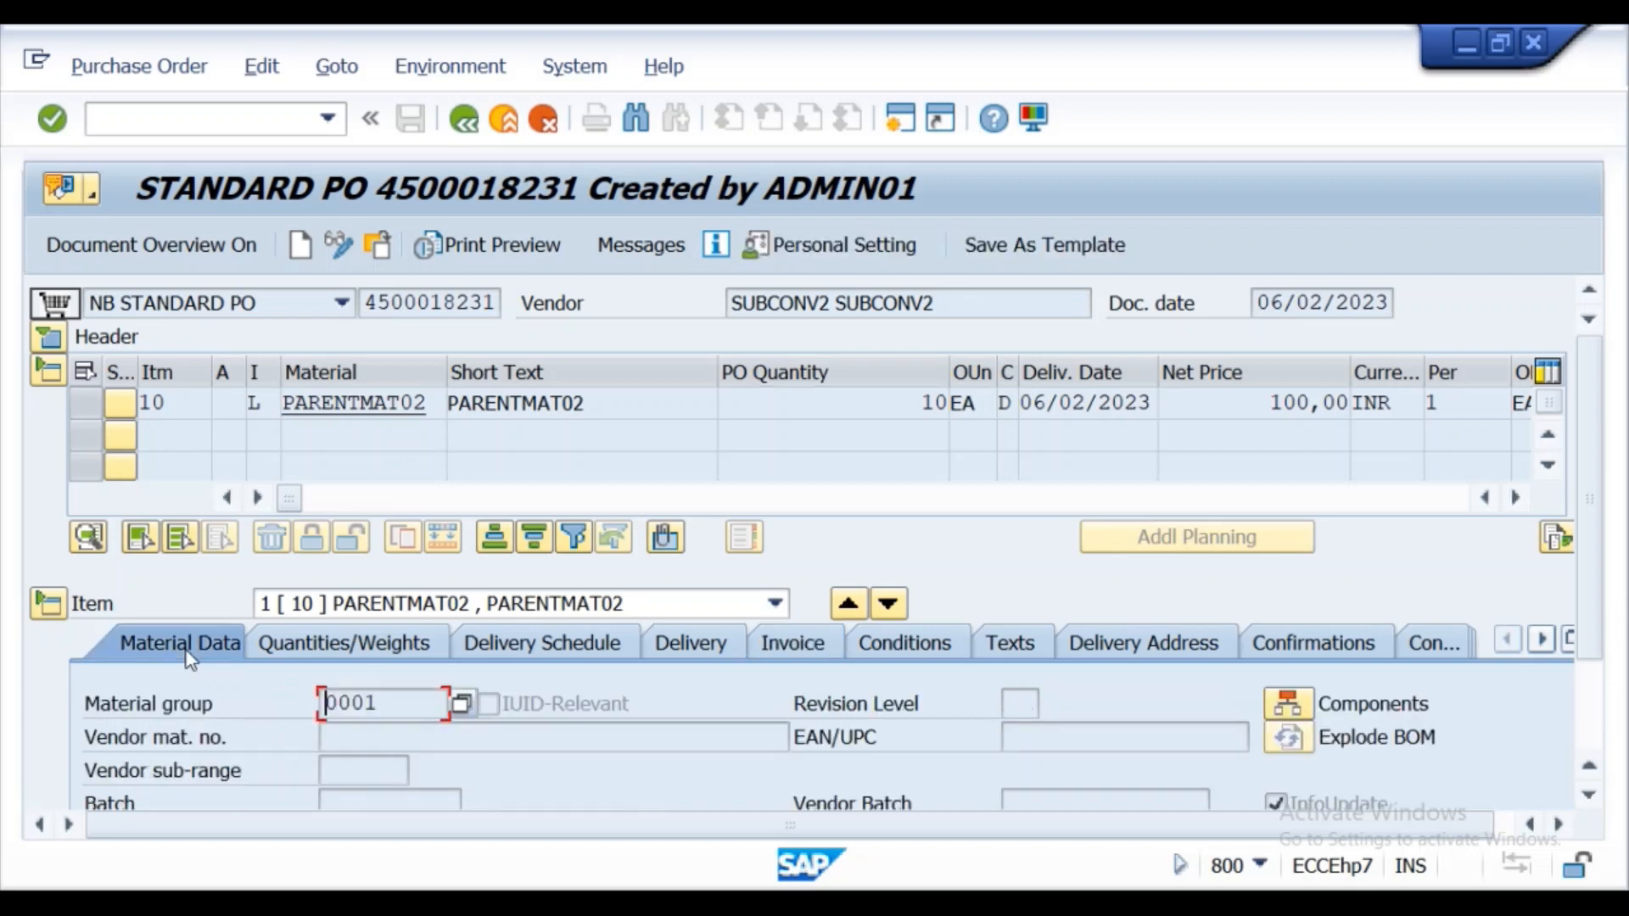
{"action": "left_click", "coordinate": [1288, 706]}
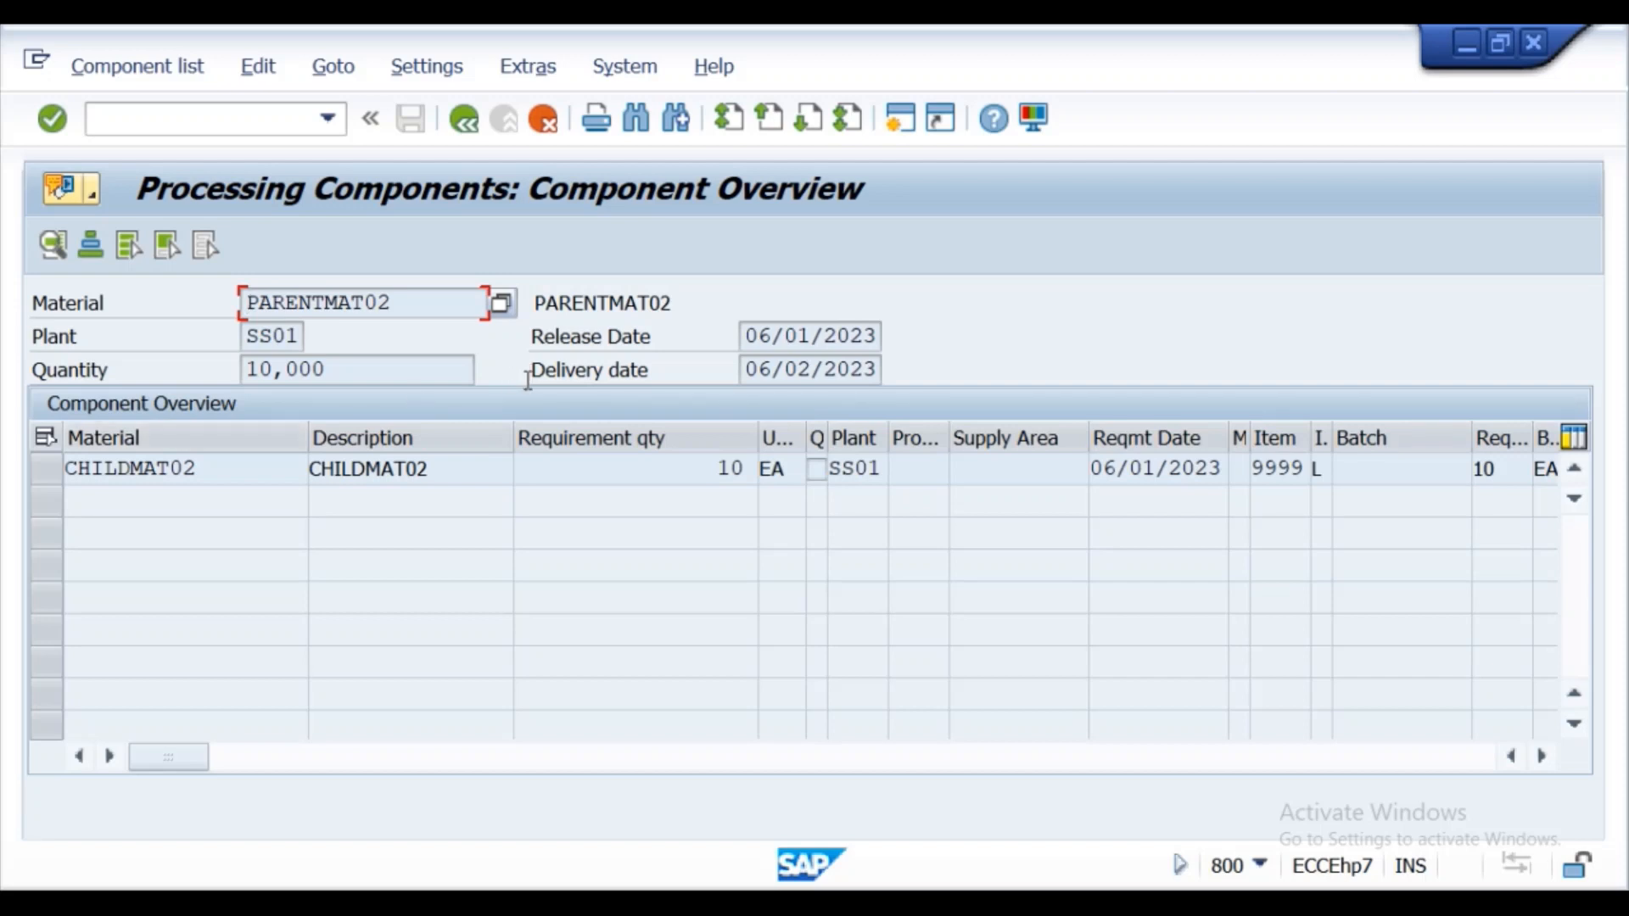
{"action": "left_click", "coordinate": [472, 129]}
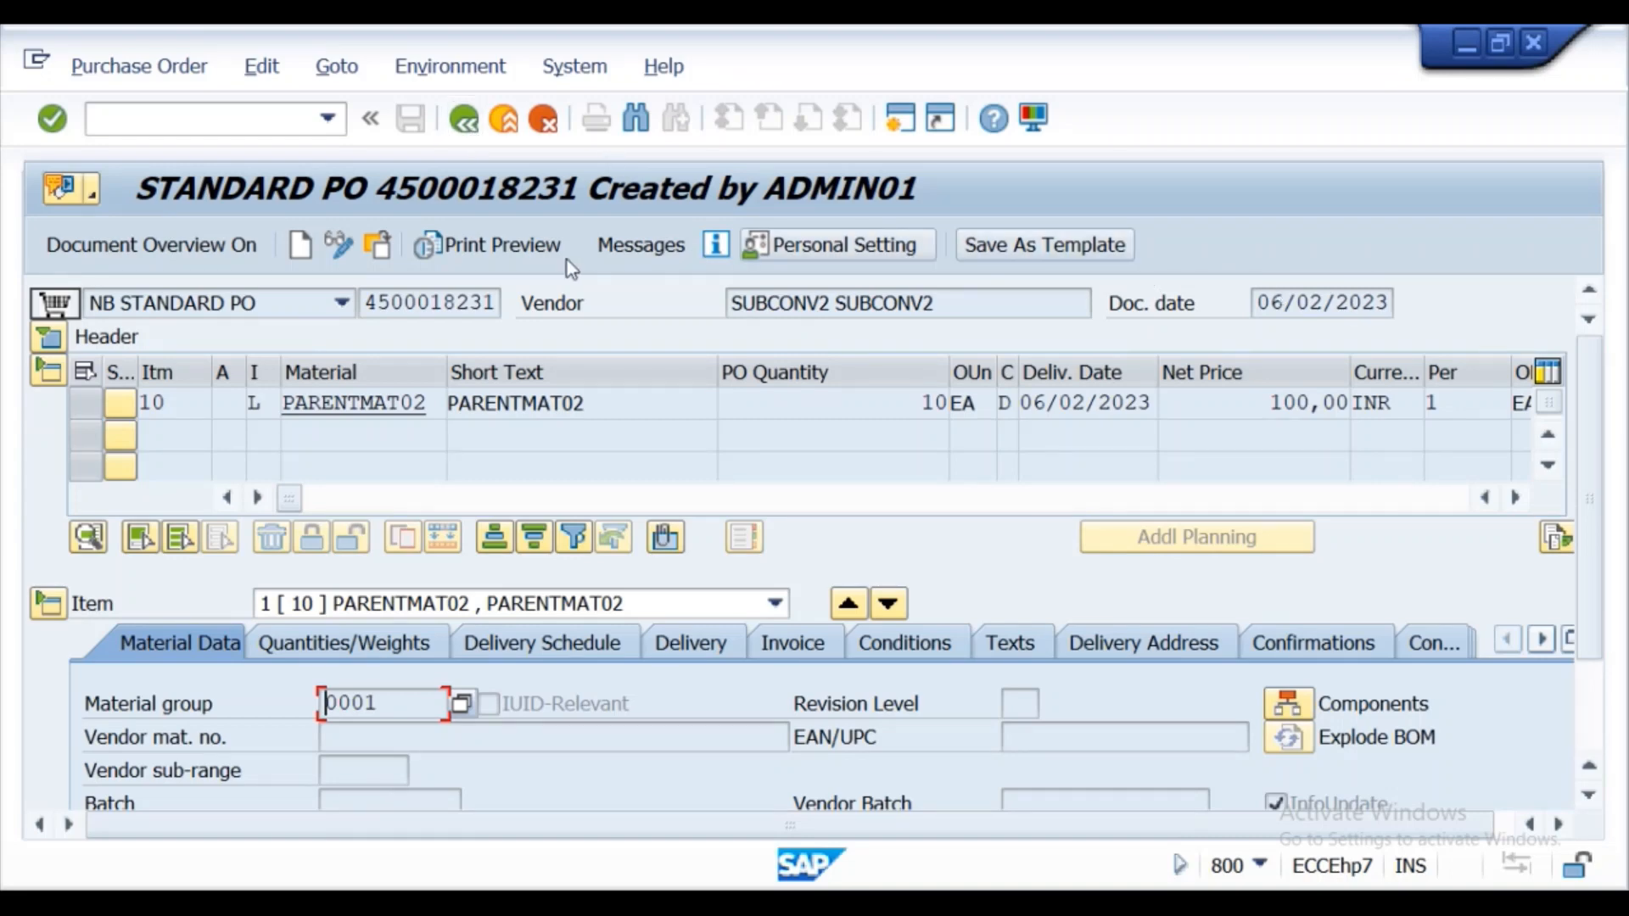
- Switch to the Word document "Subcontracting lecture-37" and read the instructions for entering components and the tax code in the subcontracting PO
{"action": "left_click", "coordinate": [272, 120]}
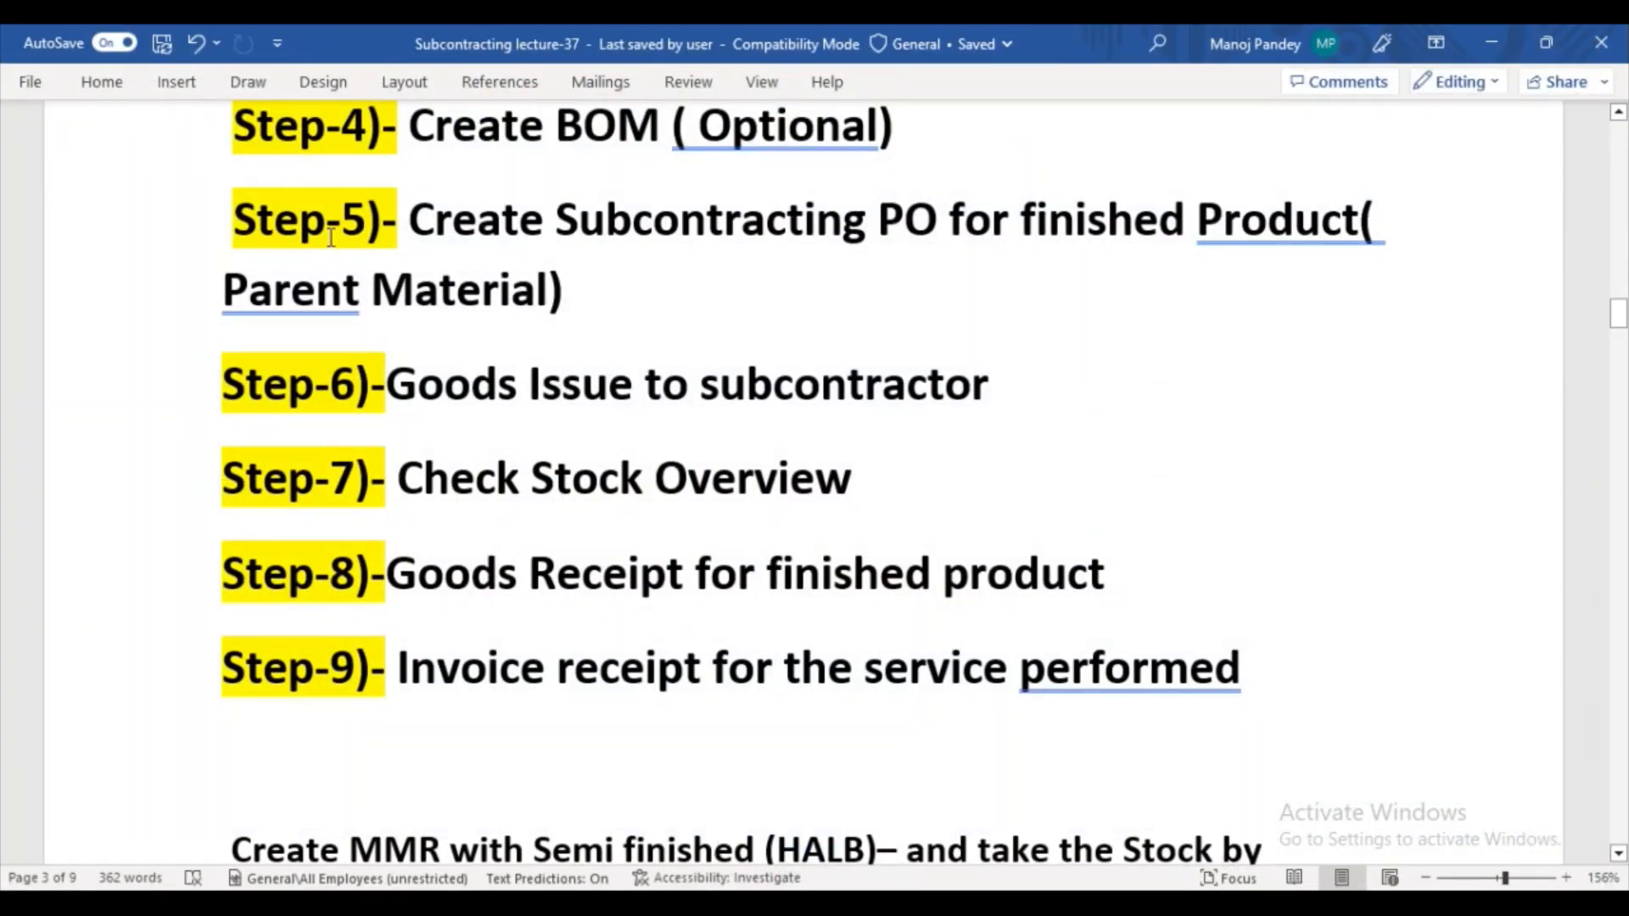
{"action": "left_click", "coordinate": [1617, 855]}
{"action": "left_click_drag", "start_coordinate": [1617, 854], "coordinate": [1618, 858]}
{"action": "left_click_drag", "start_coordinate": [1618, 383], "coordinate": [1621, 465]}
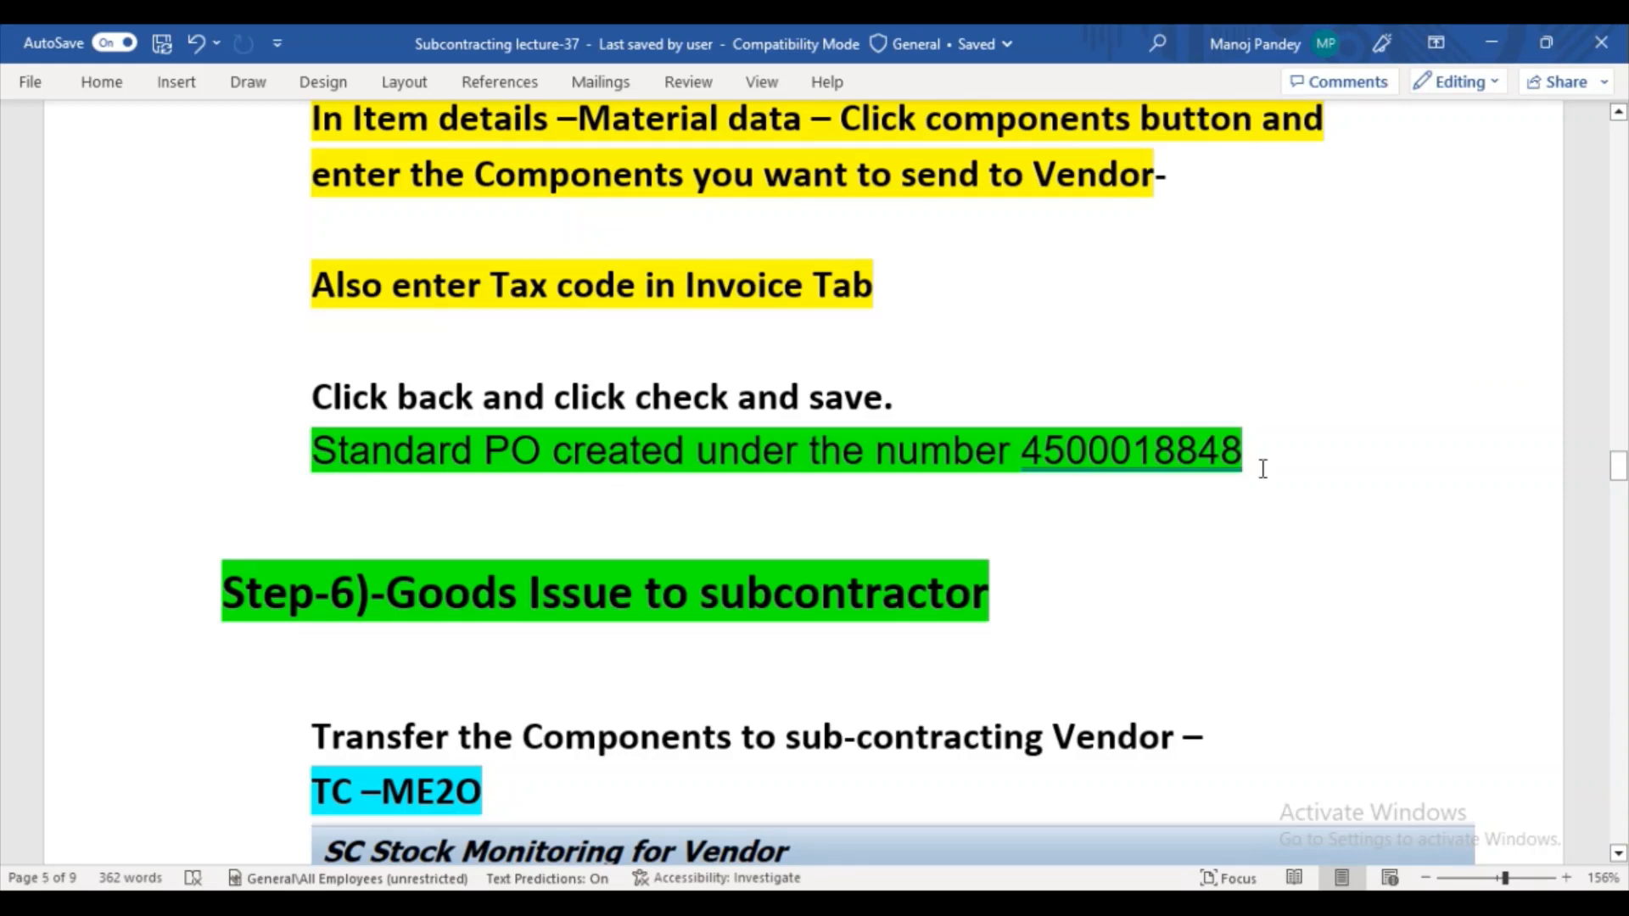
{"action": "left_click_drag", "start_coordinate": [1622, 477], "coordinate": [1622, 470]}
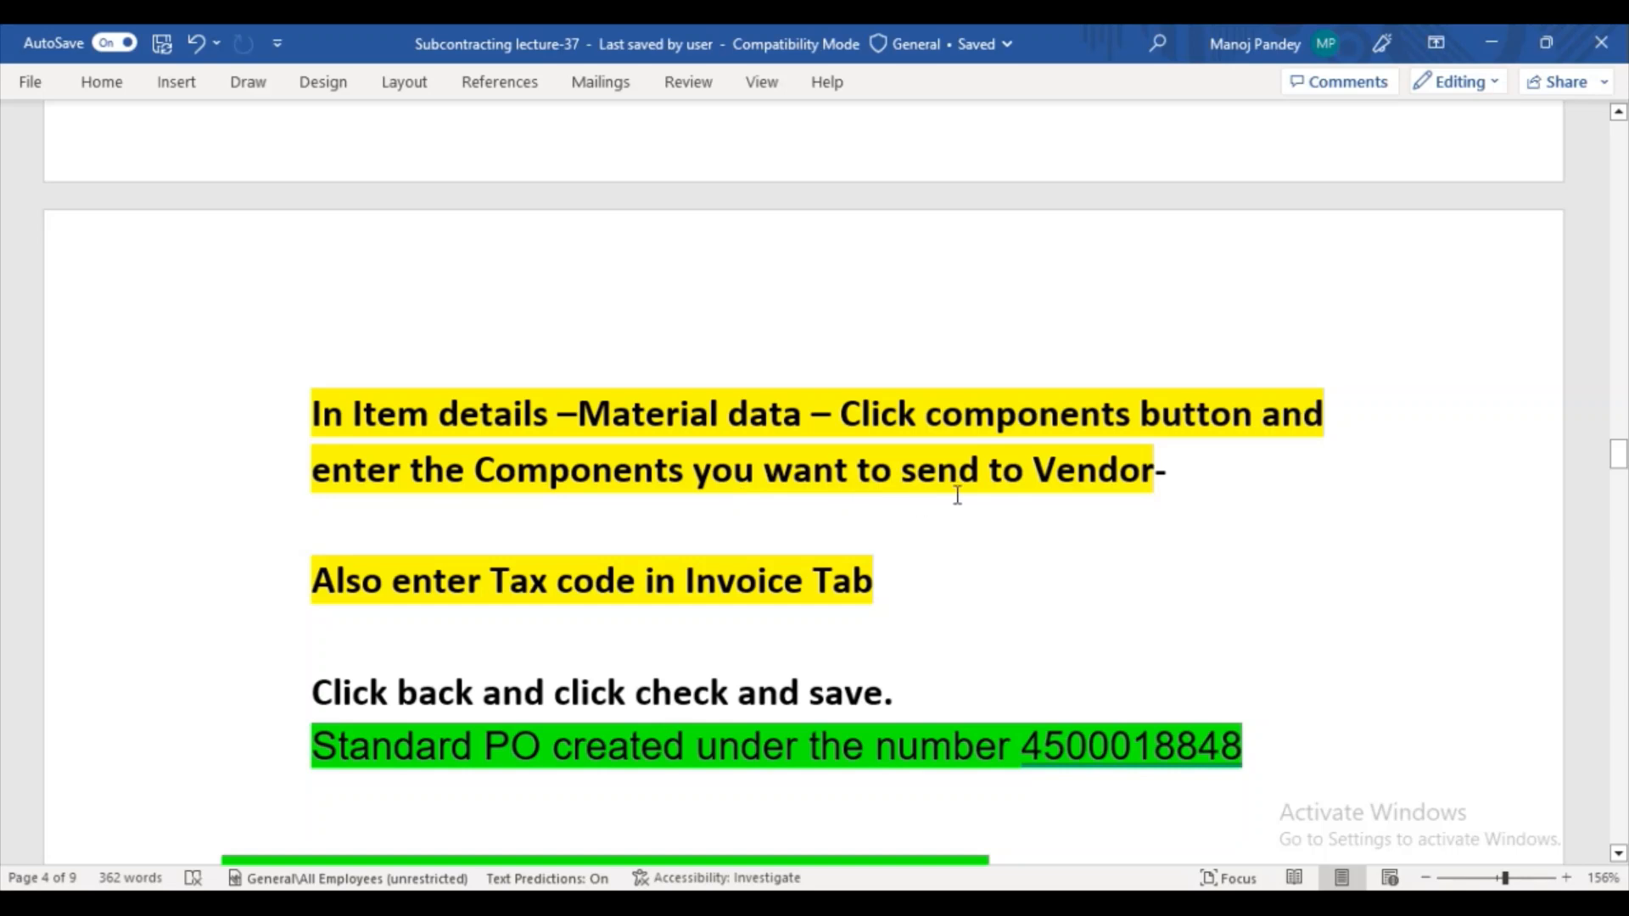
- Switch back to SAP, reopen the item's component overview and display the details of component CHILDMAT02
{"action": "mouse_move", "coordinate": [764, 887]}
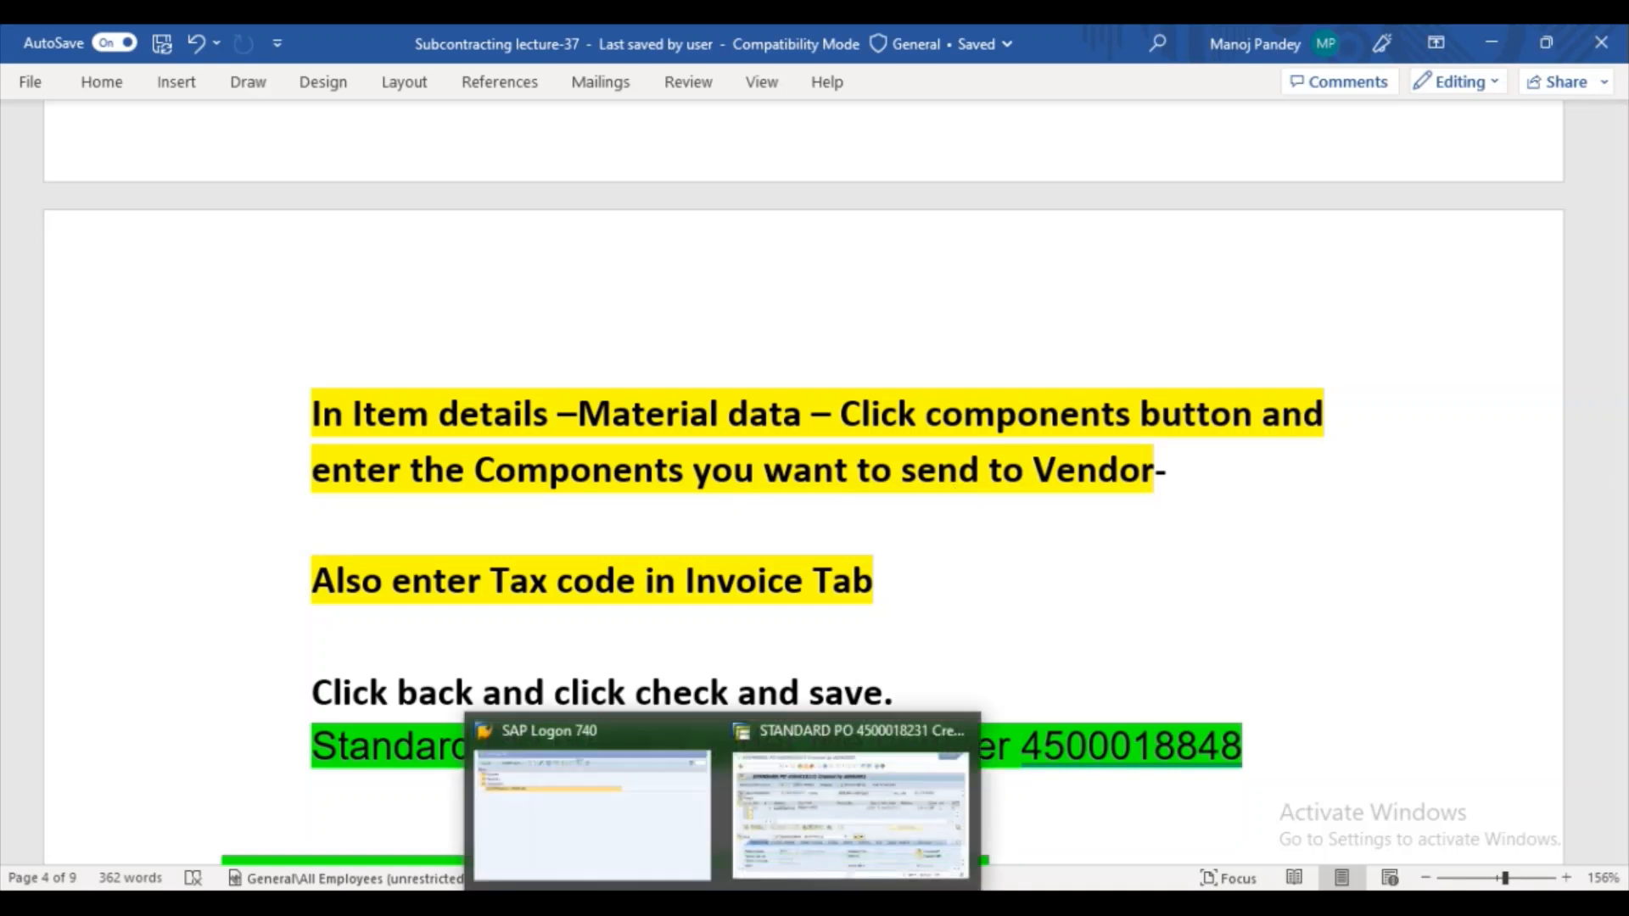
{"action": "left_click", "coordinate": [829, 826]}
{"action": "left_click", "coordinate": [1285, 704]}
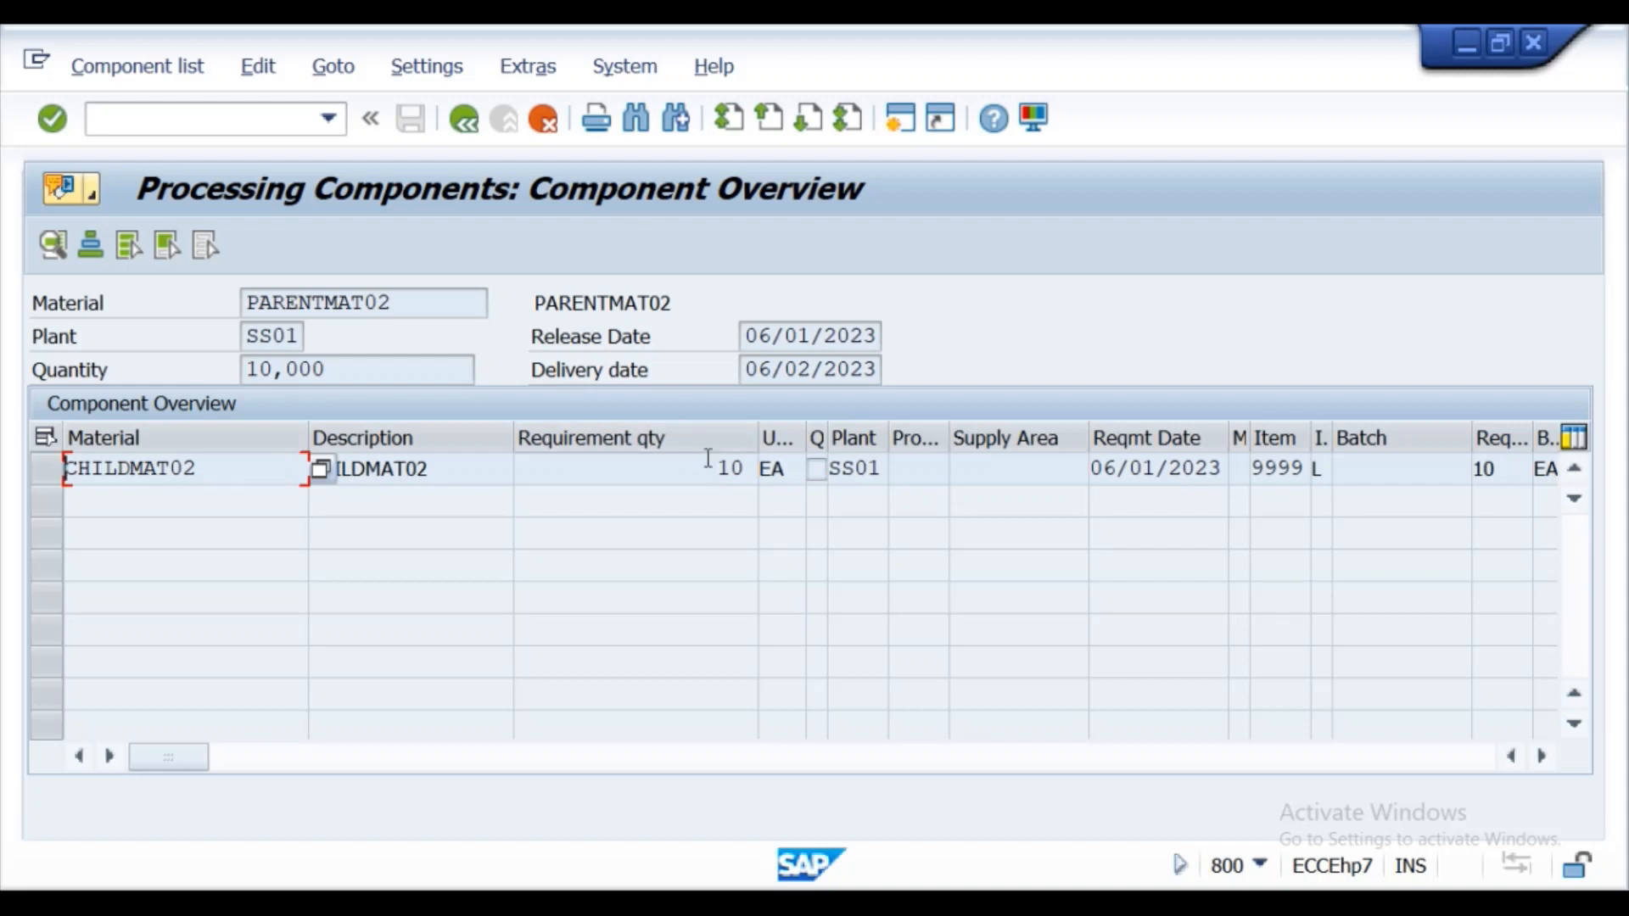
{"action": "key", "text": "Return"}
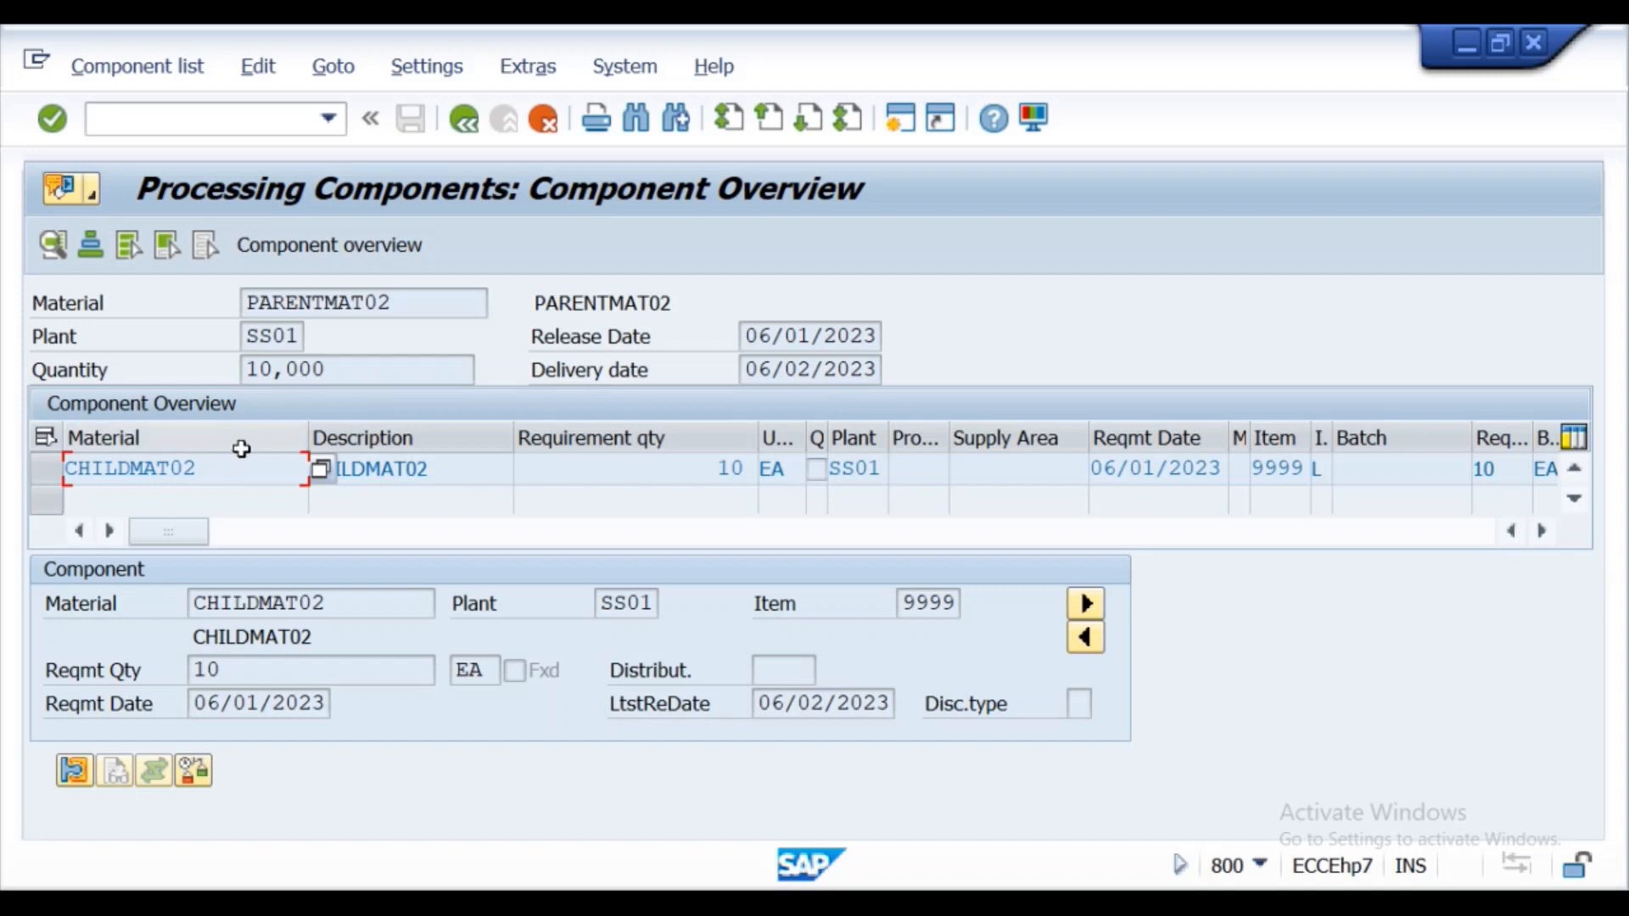
{"action": "left_click", "coordinate": [449, 299]}
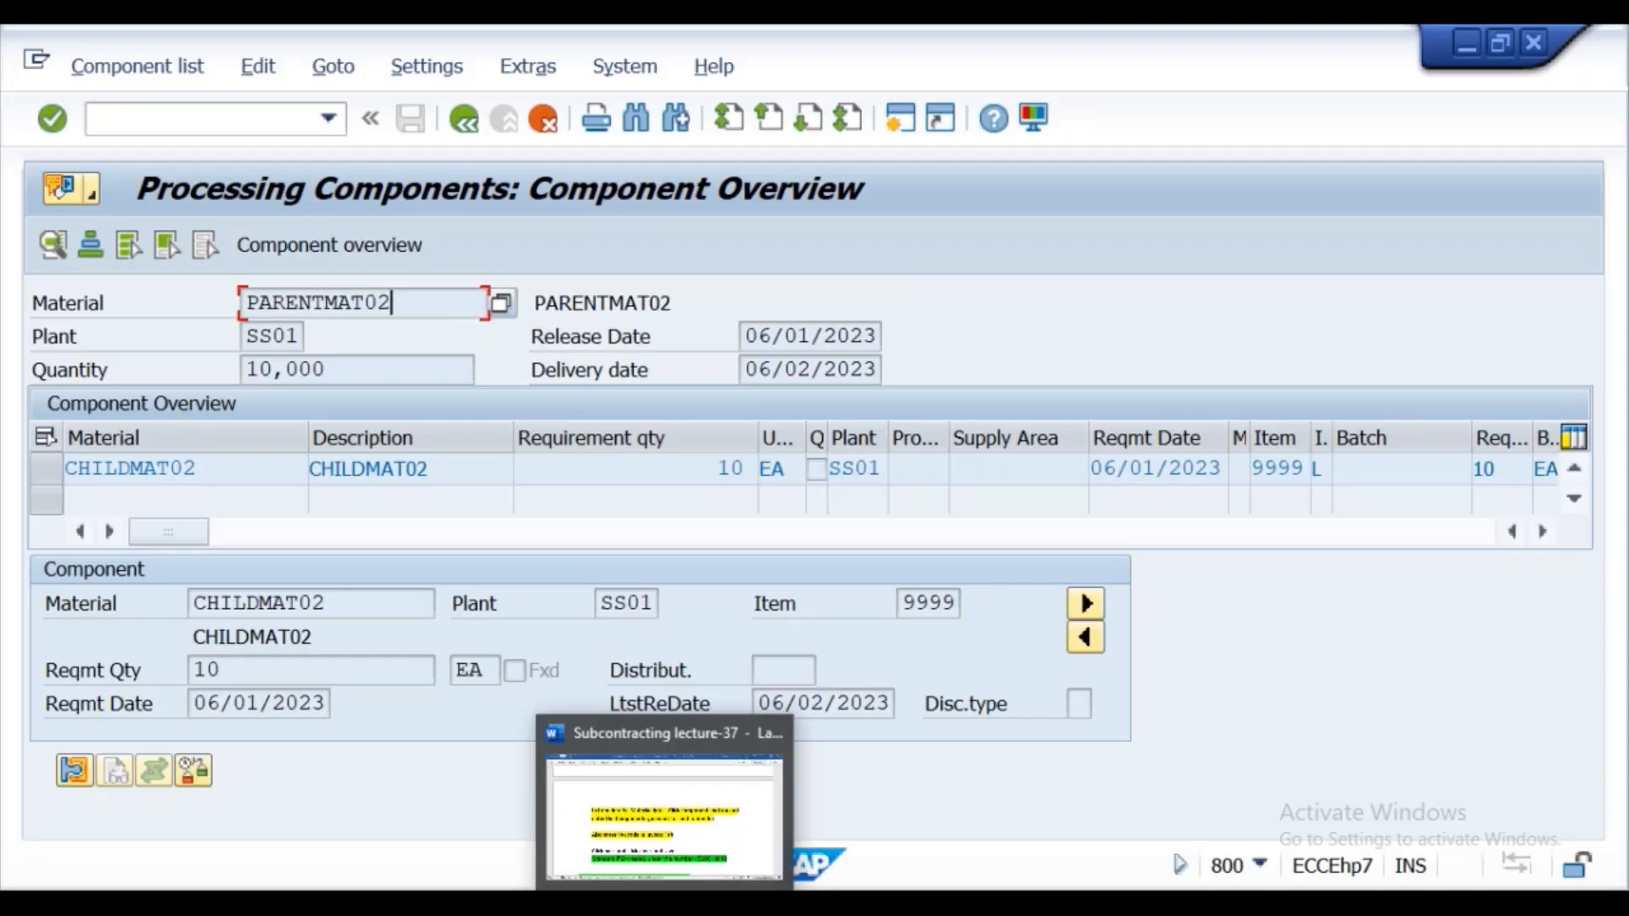
- Switch to the Word notes and read the Step-6 section on goods issue to the subcontractor with ME2O
{"action": "left_click", "coordinate": [689, 857]}
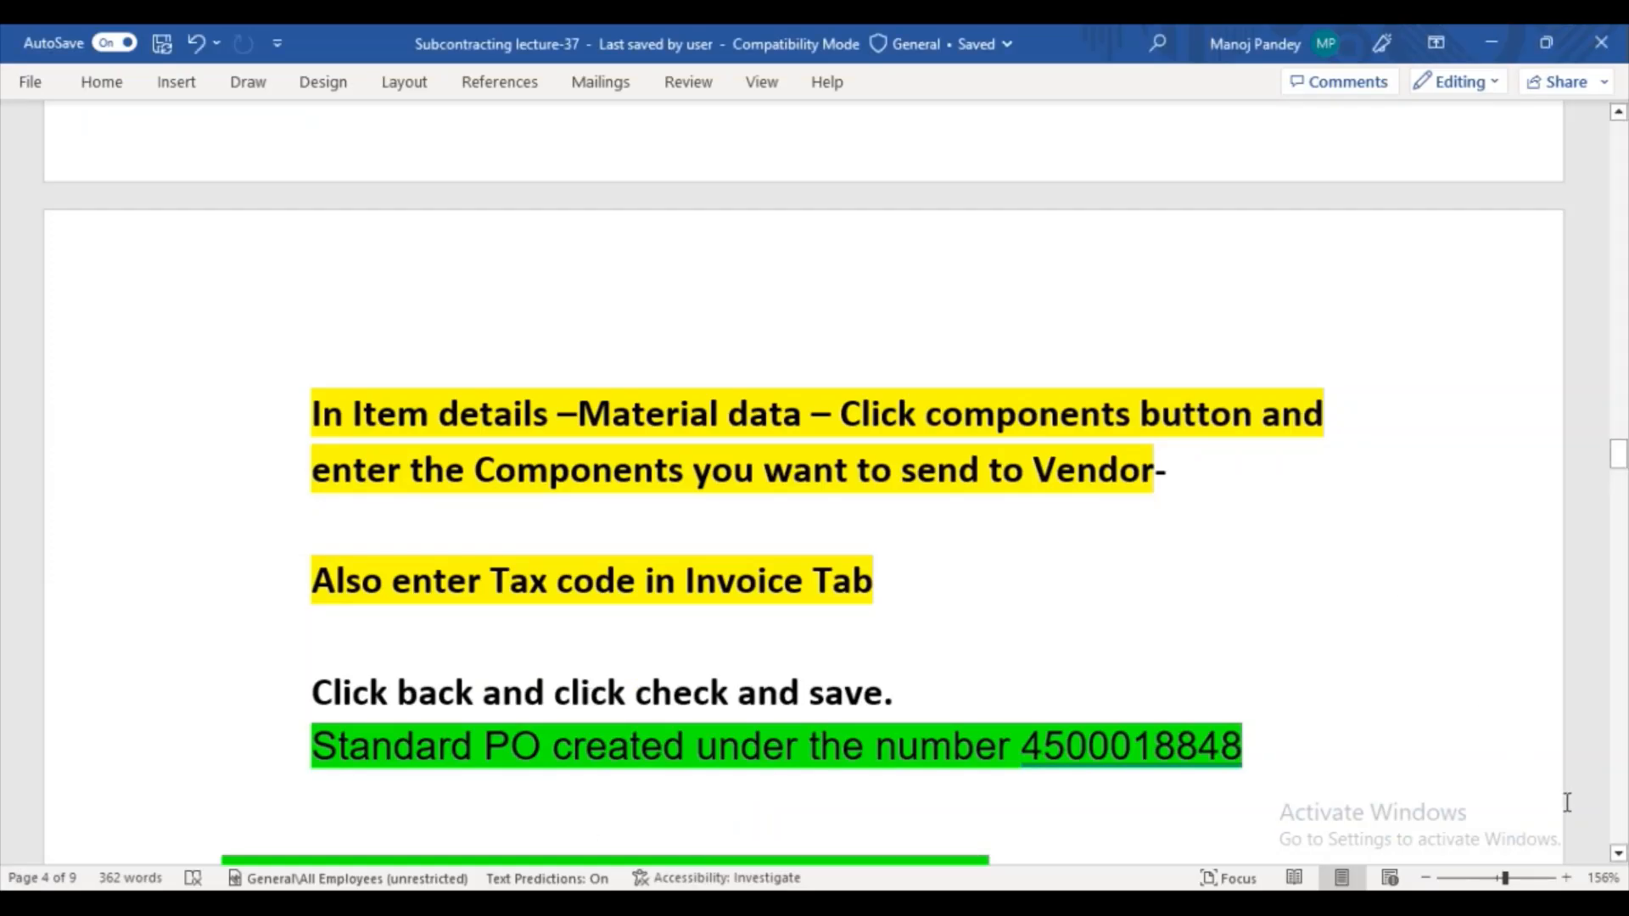
{"action": "left_click", "coordinate": [1619, 854]}
{"action": "left_click_drag", "start_coordinate": [1619, 853], "coordinate": [1619, 854]}
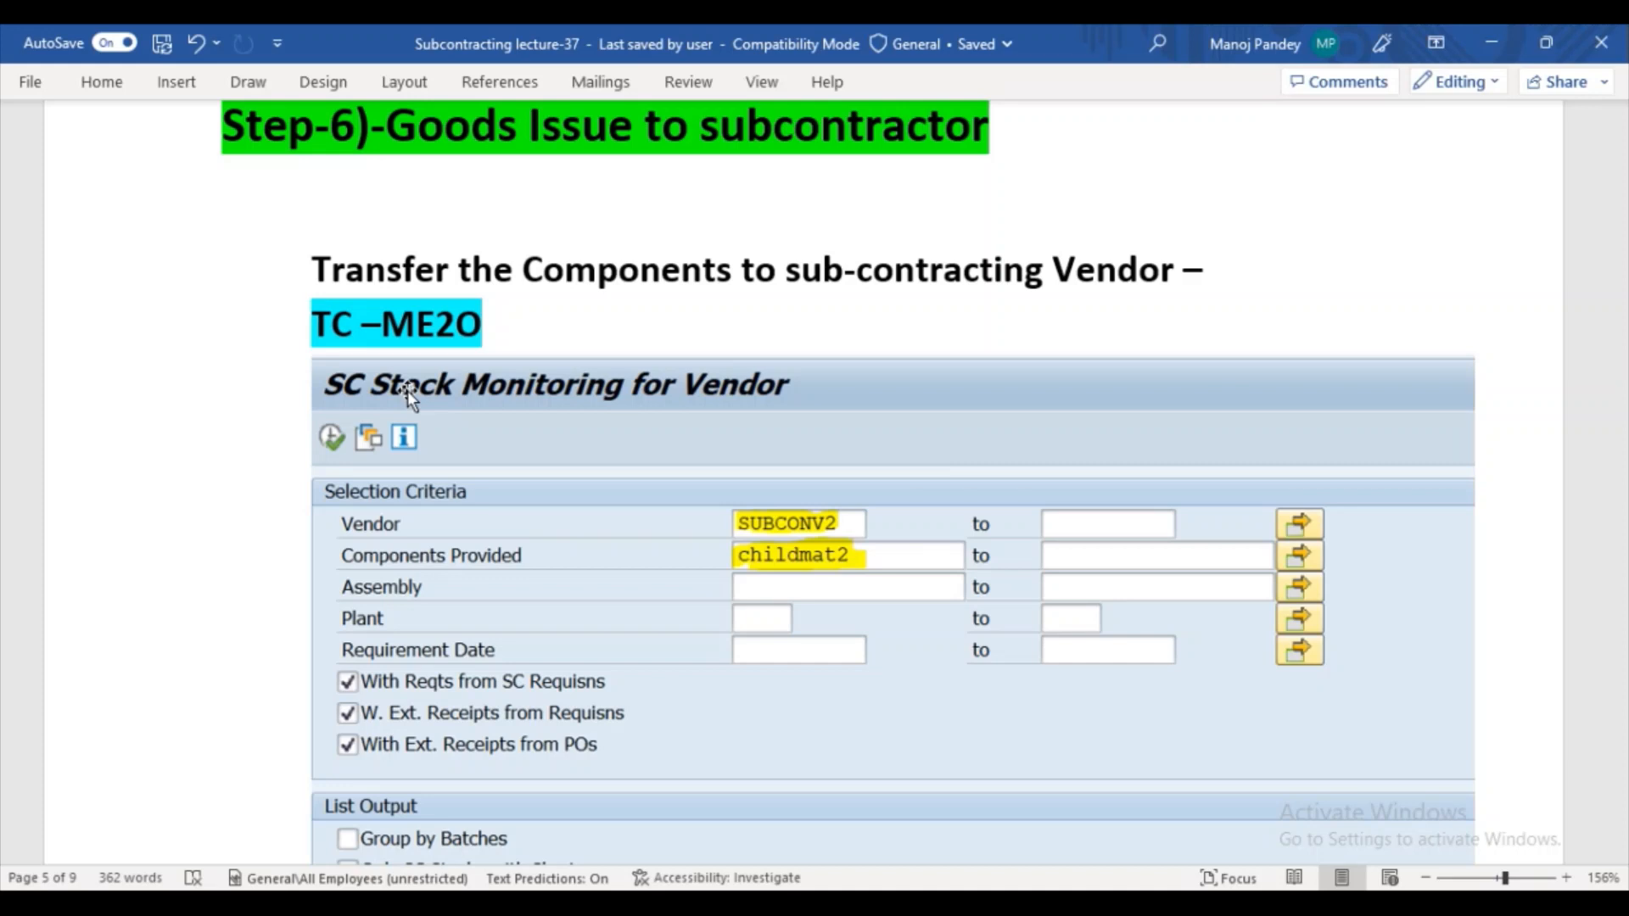
- Switch back to SAP, start transaction MMBE and display the stock overview for material CHILDMAT02
{"action": "mouse_move", "coordinate": [802, 882]}
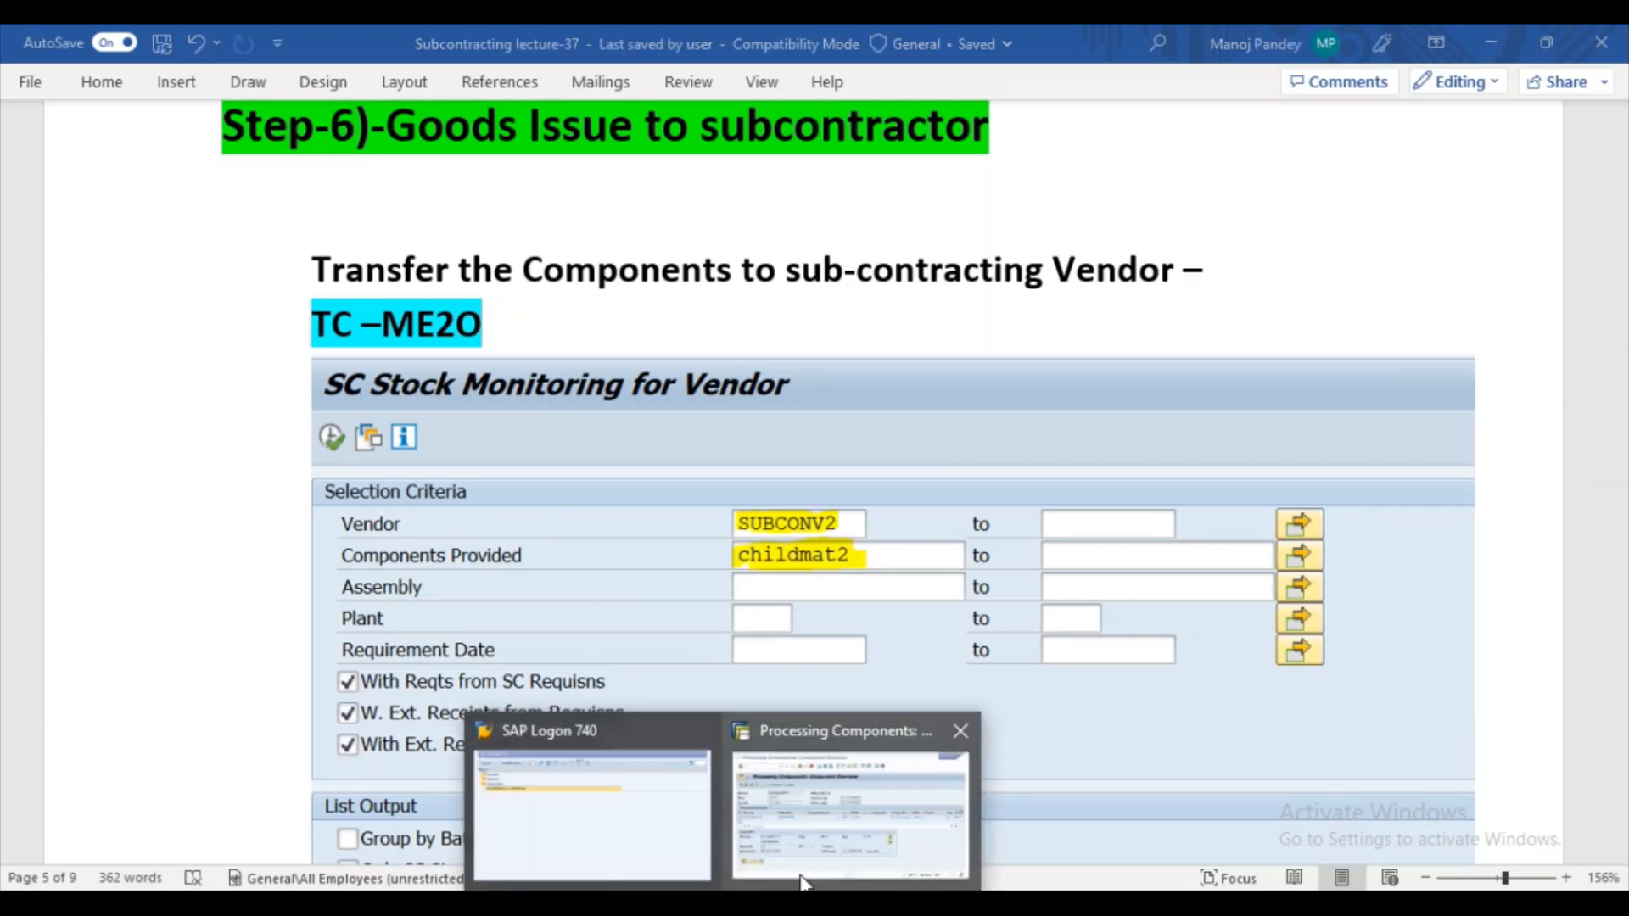
{"action": "left_click", "coordinate": [804, 849]}
{"action": "left_click", "coordinate": [151, 118]}
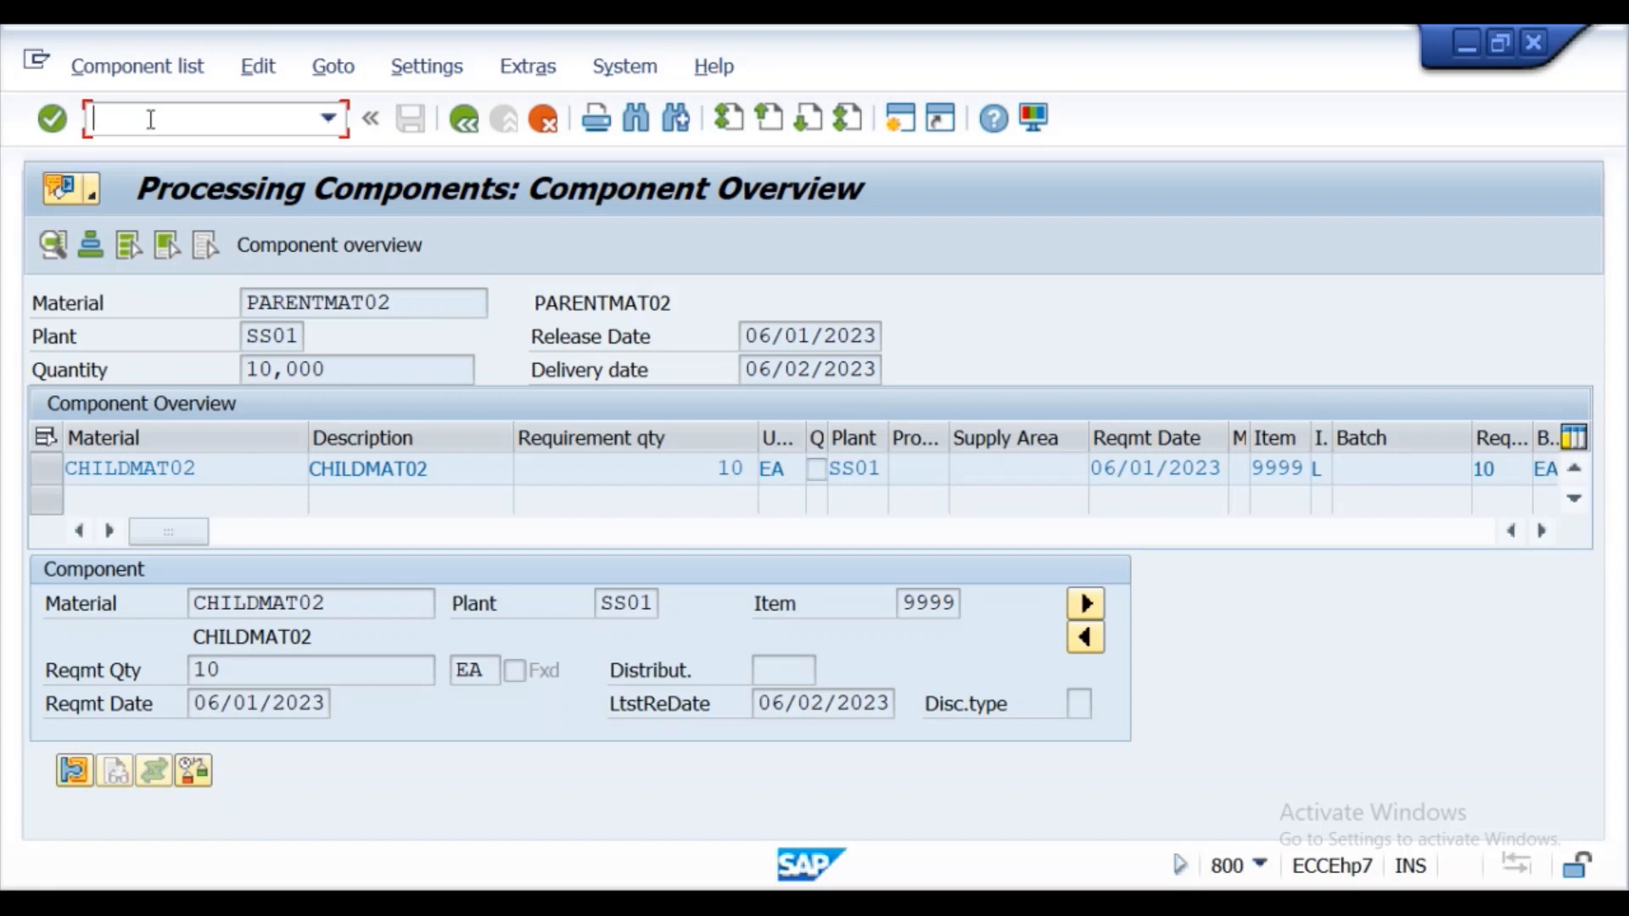
{"action": "type", "text": "mmbe"}
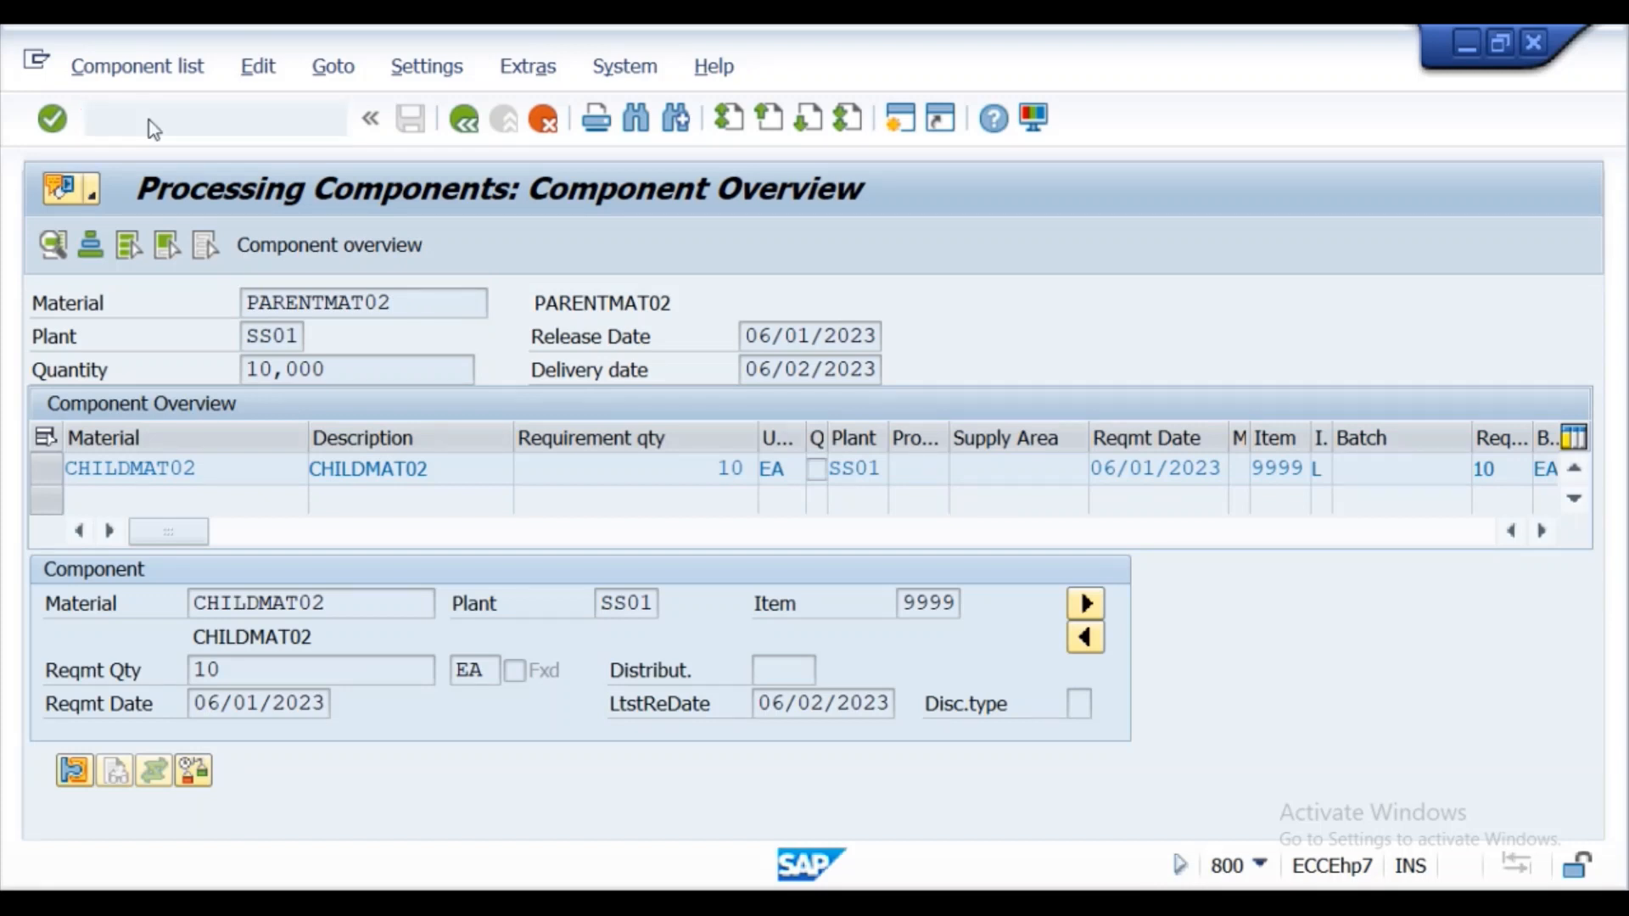
{"action": "key", "text": "Return"}
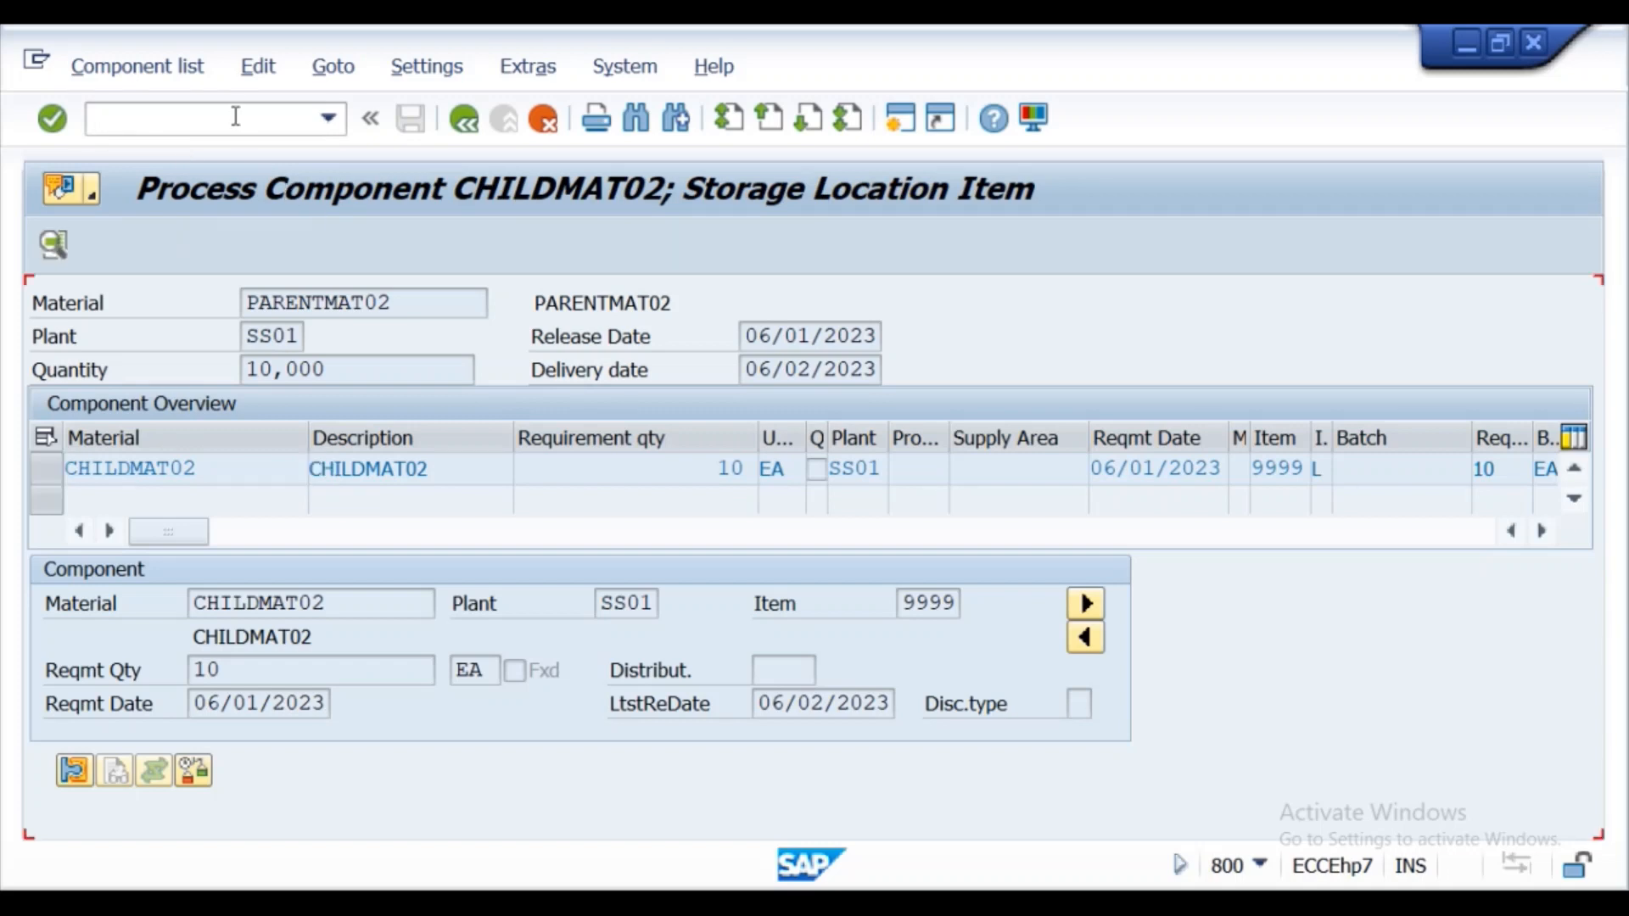
{"action": "left_click", "coordinate": [236, 116]}
{"action": "type", "text": "/nmmbe"}
{"action": "key", "text": "Return"}
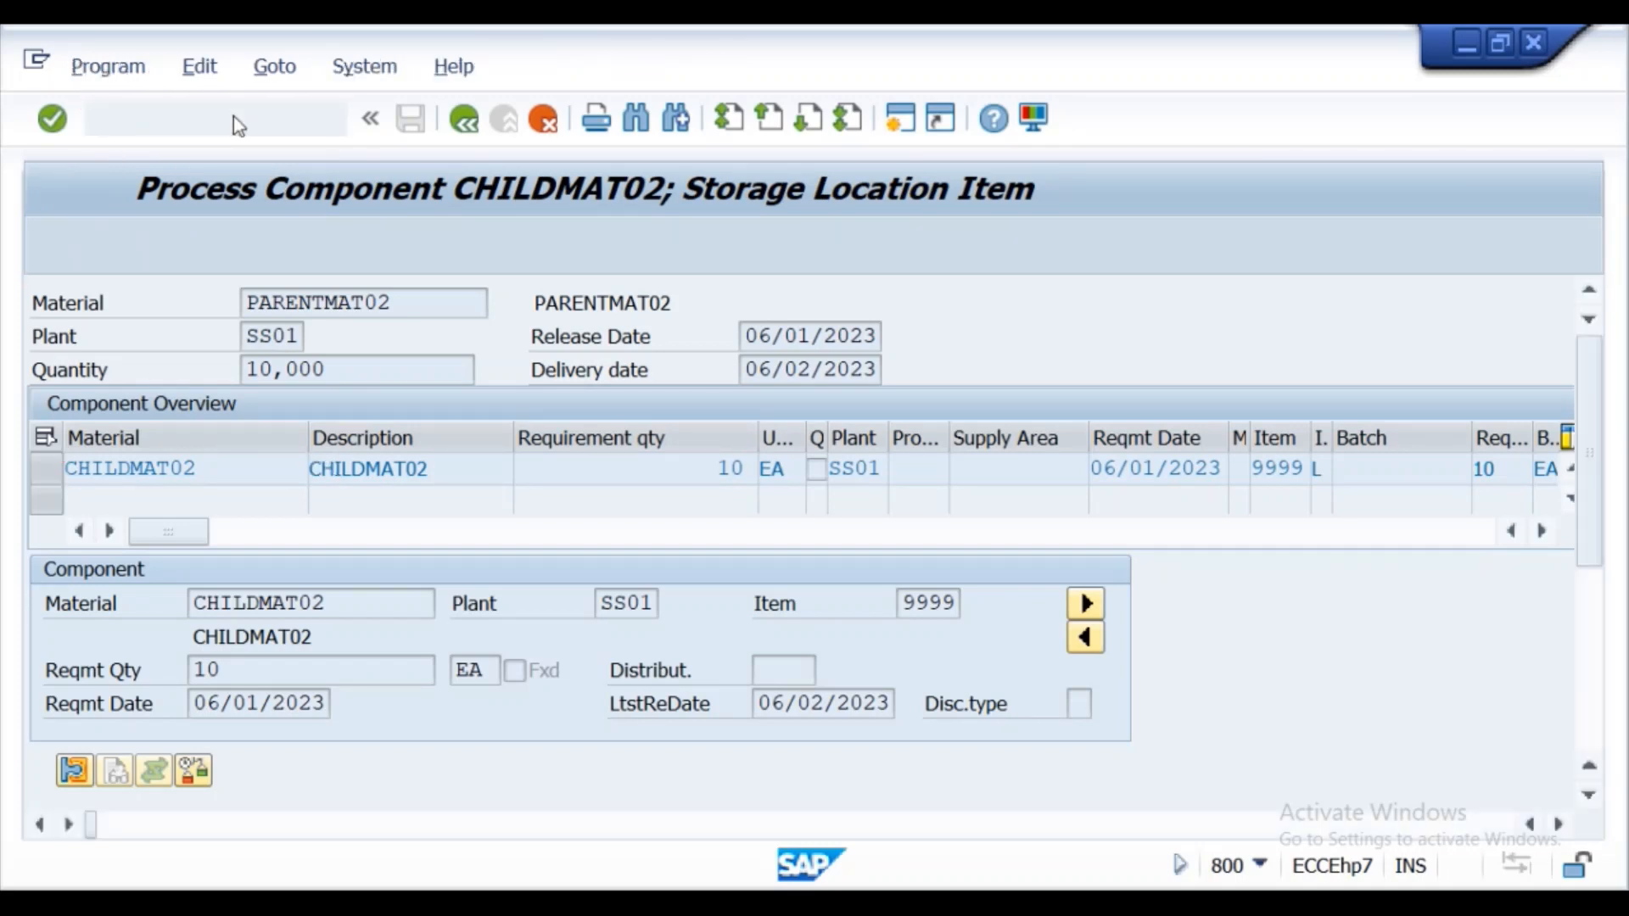
{"action": "left_click", "coordinate": [547, 365]}
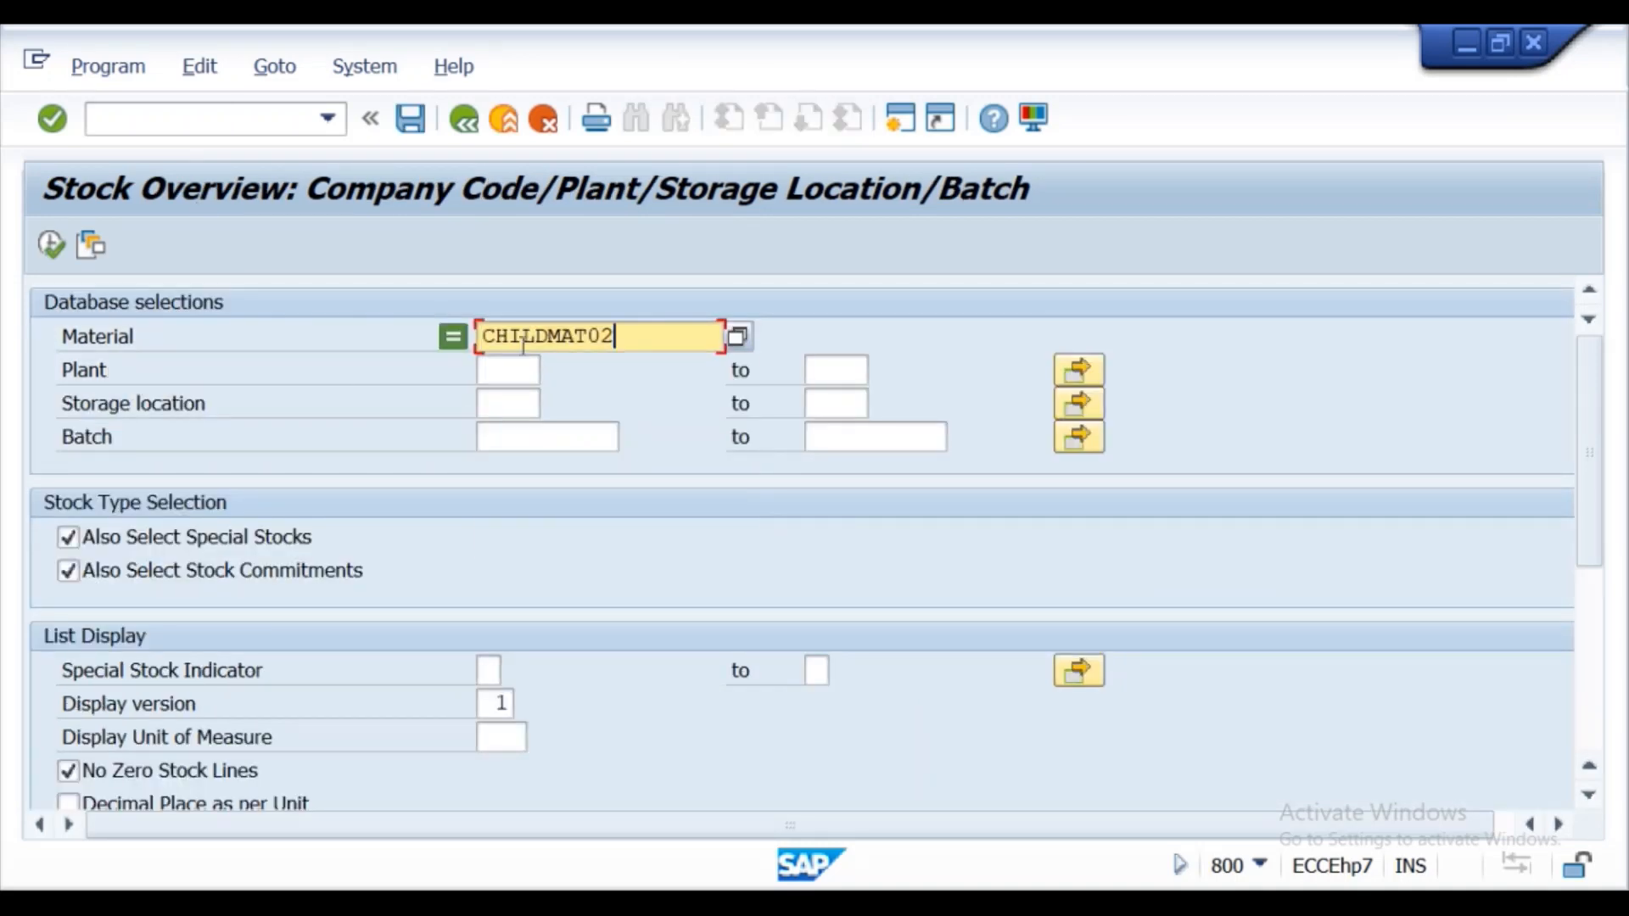
{"action": "left_click", "coordinate": [52, 246]}
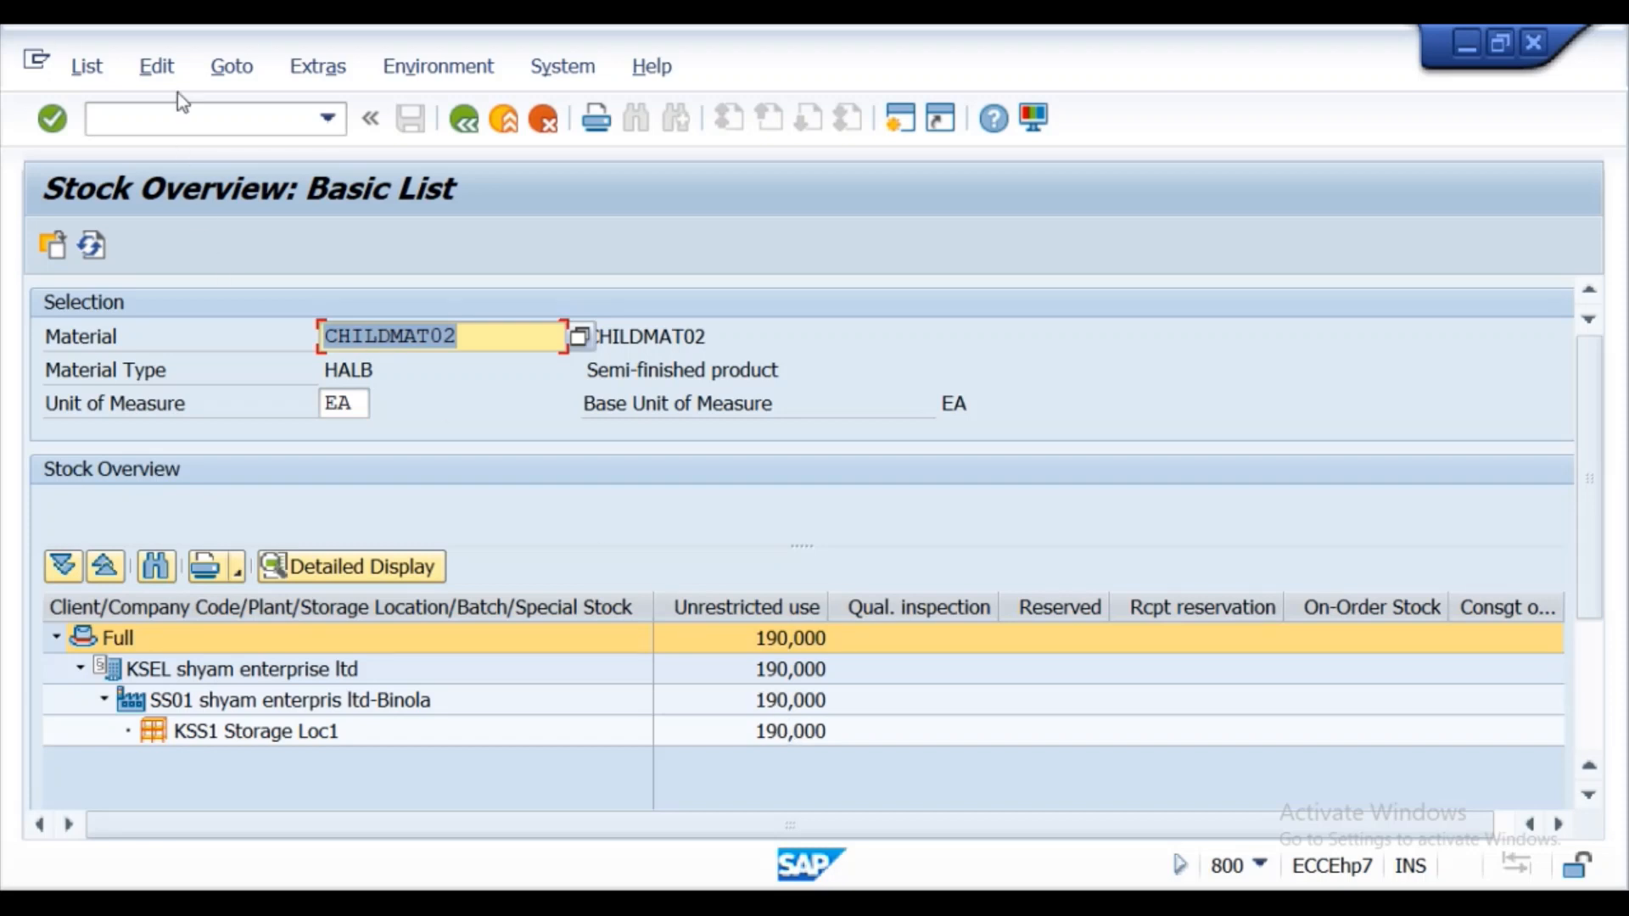
- Leave the stock overview and start transaction ME2O for subcontracting stock monitoring by vendor
{"action": "left_click", "coordinate": [192, 120]}
{"action": "type", "text": "/n"}
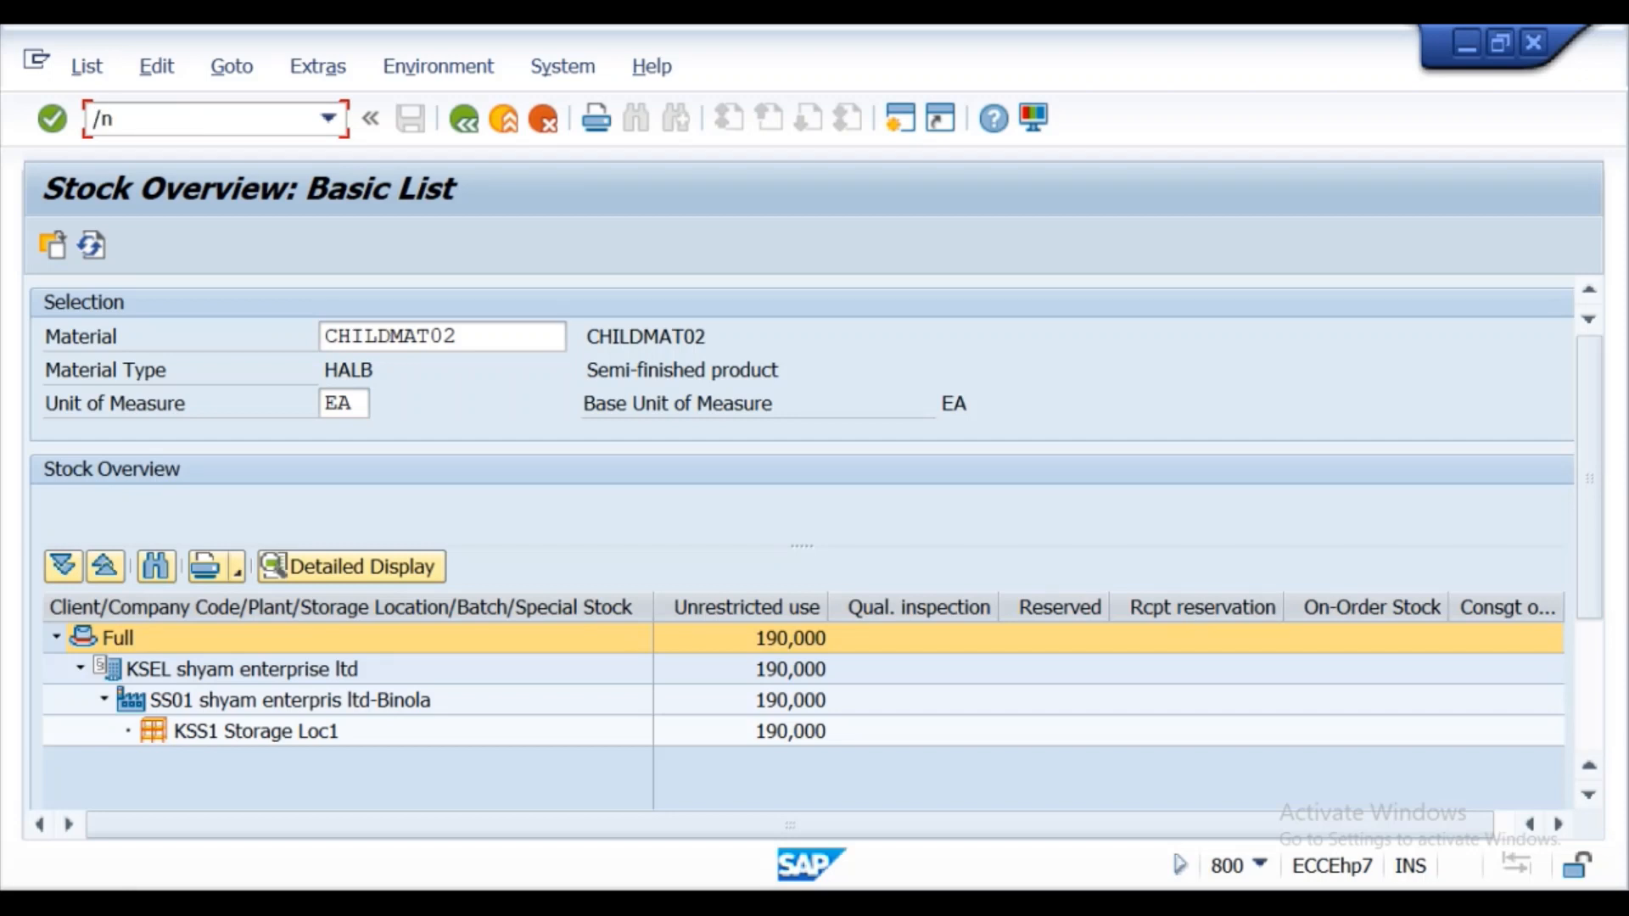
{"action": "type", "text": "me"}
{"action": "double_click", "coordinate": [190, 124]}
{"action": "left_click", "coordinate": [190, 123]}
{"action": "type", "text": "2o"}
{"action": "key", "text": "Return"}
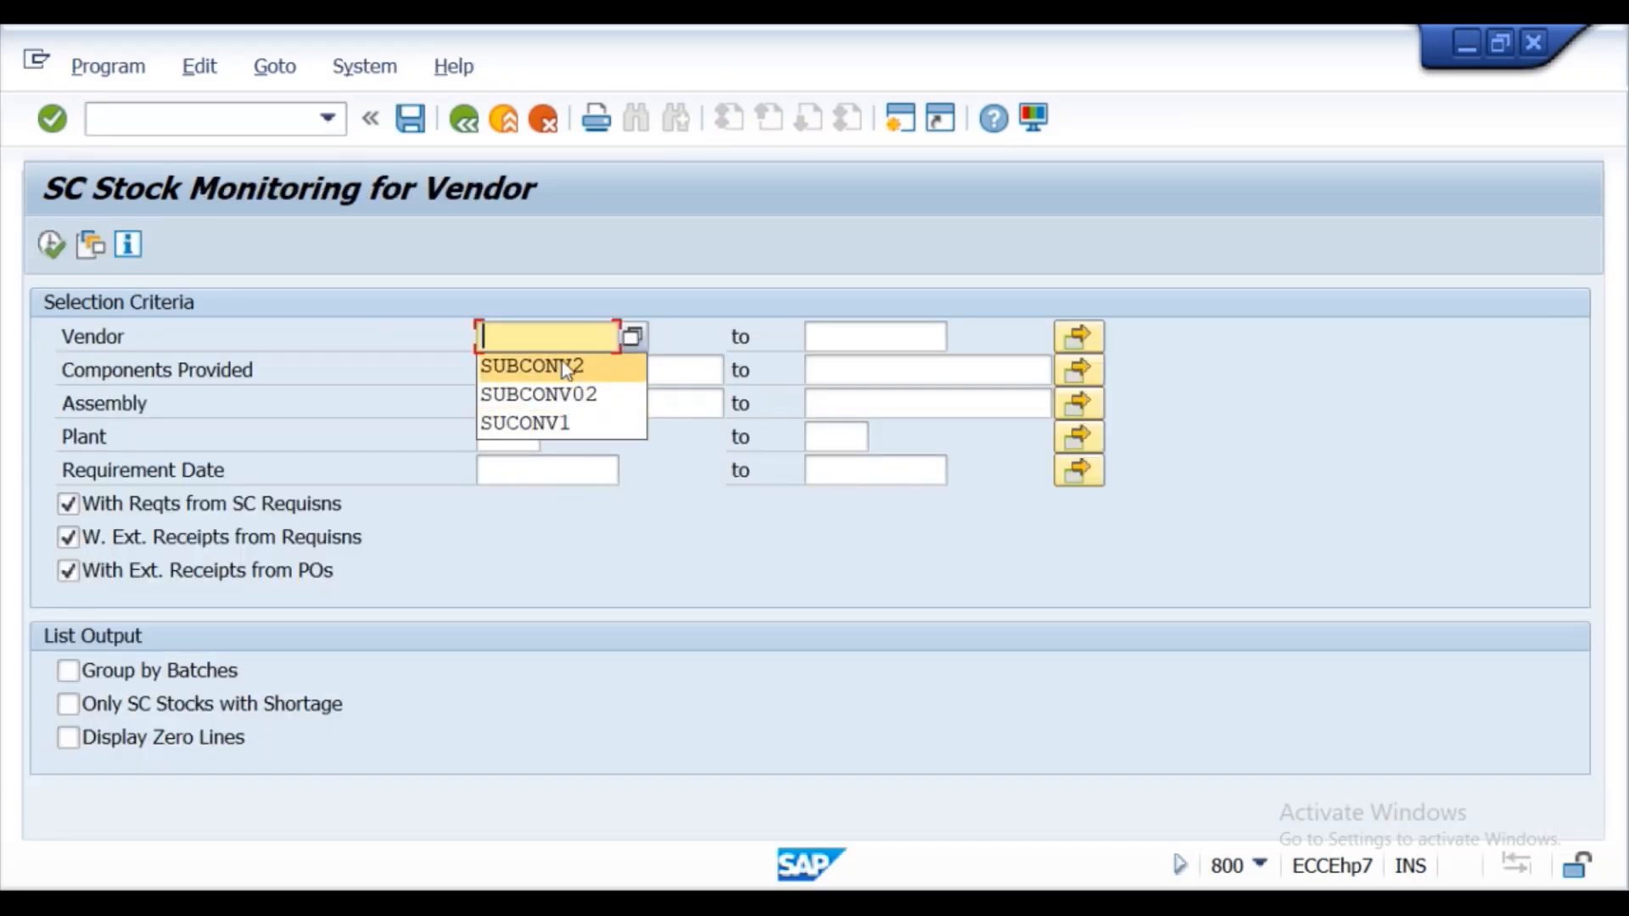
- Set the vendor to SUBCONV2 and the provided component to childmat02, and run the subcontracting stock list
{"action": "left_click", "coordinate": [562, 365]}
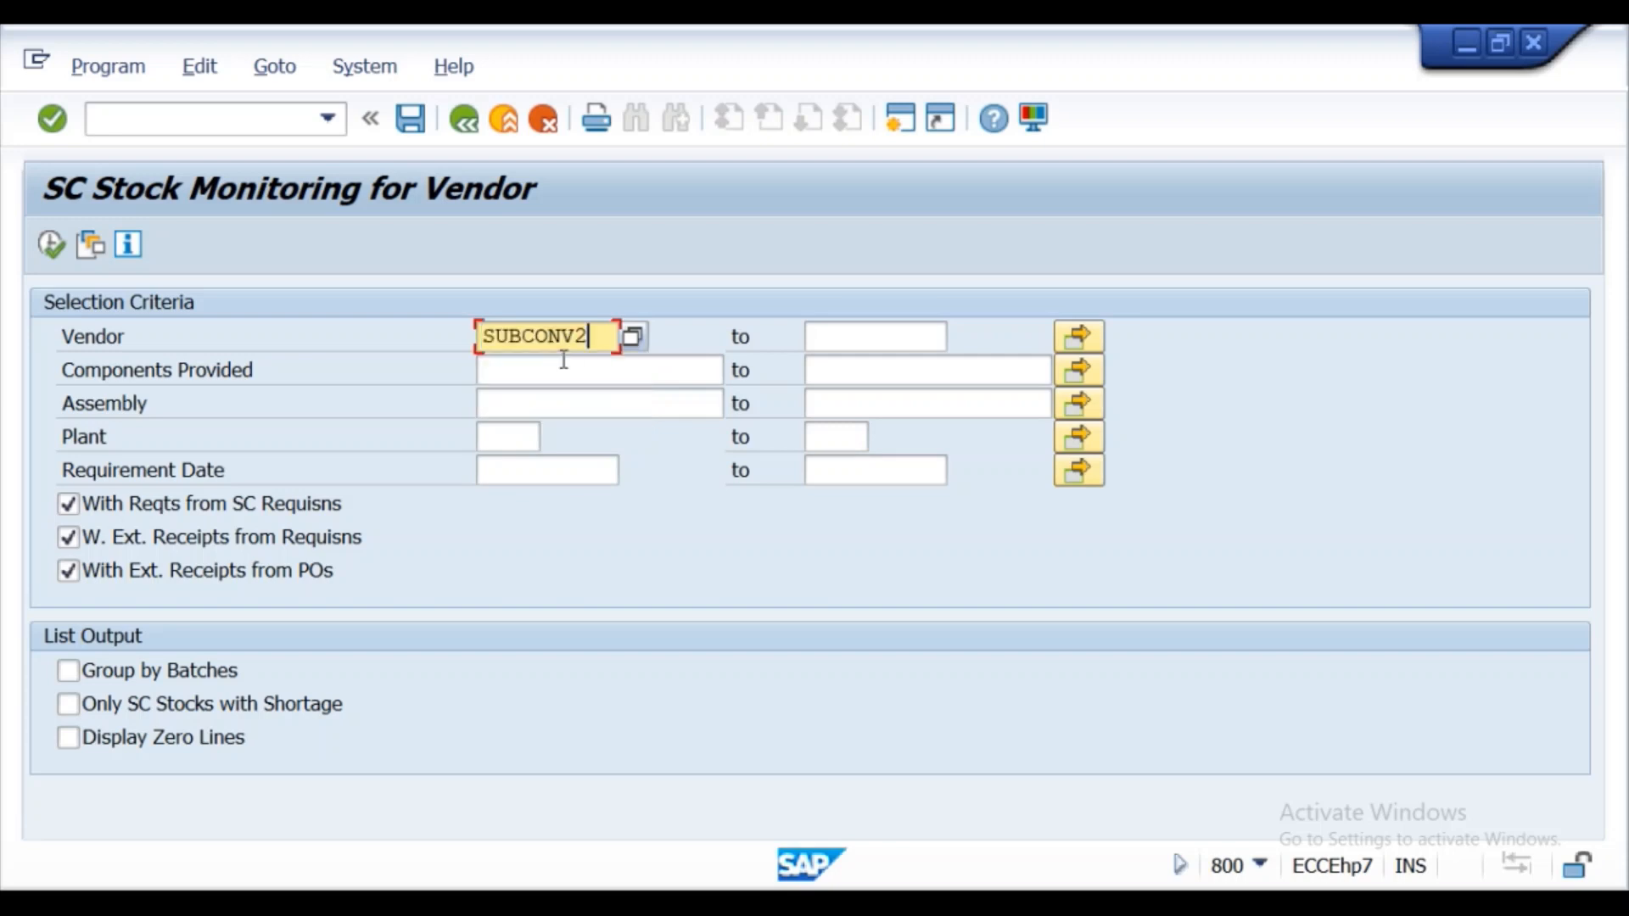
{"action": "double_click", "coordinate": [503, 363]}
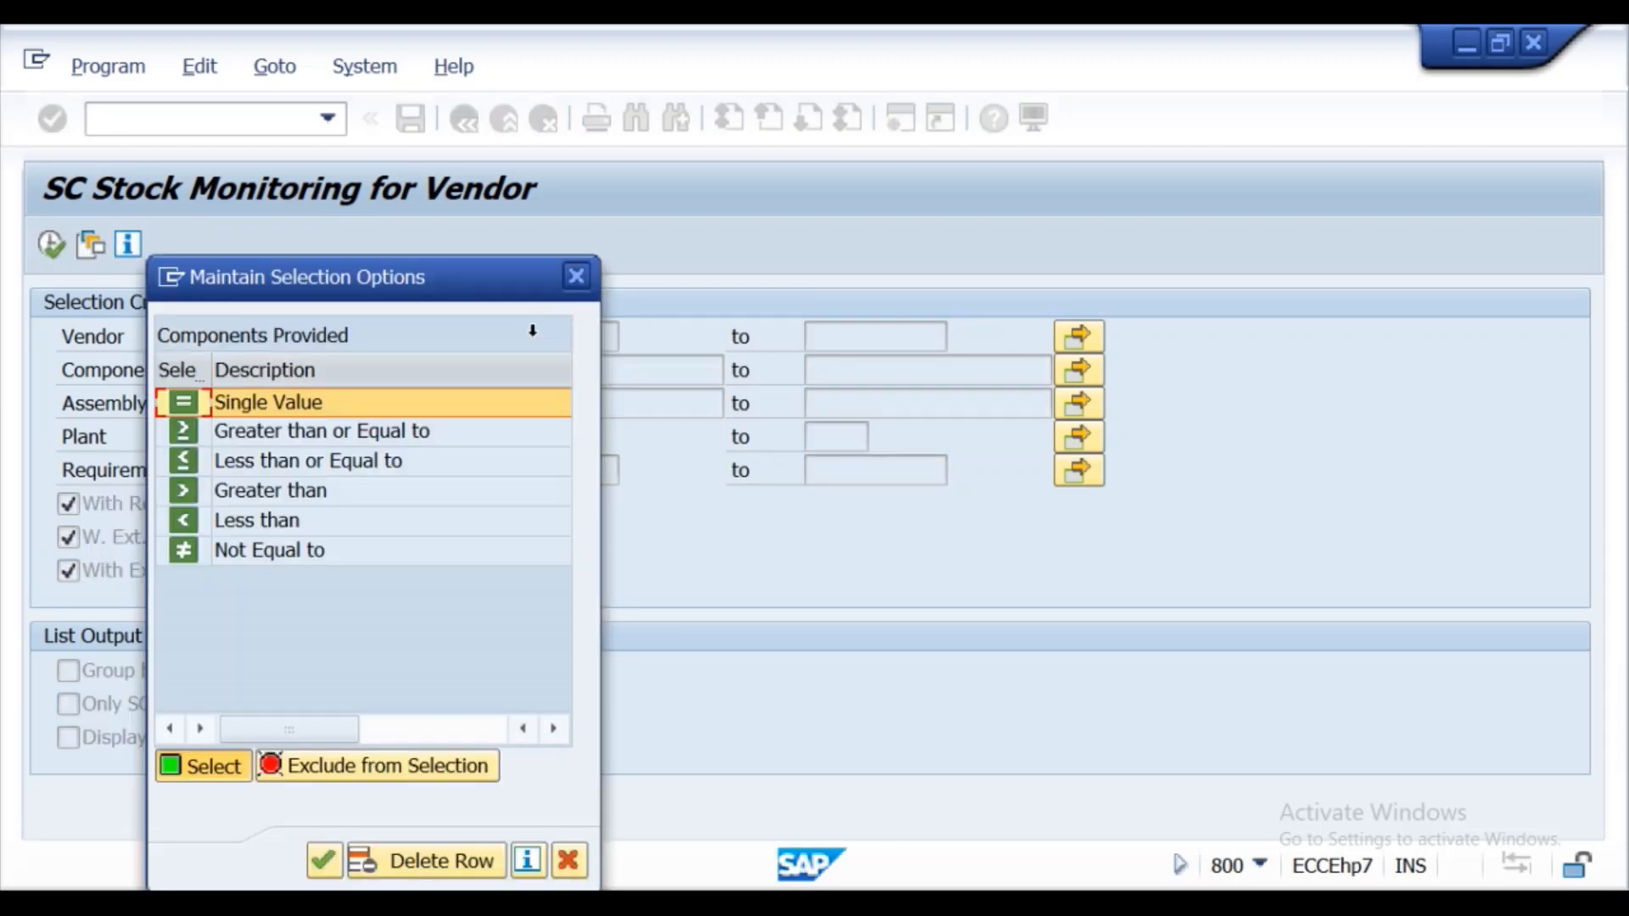
{"action": "left_click", "coordinate": [576, 276]}
{"action": "left_click", "coordinate": [542, 367]}
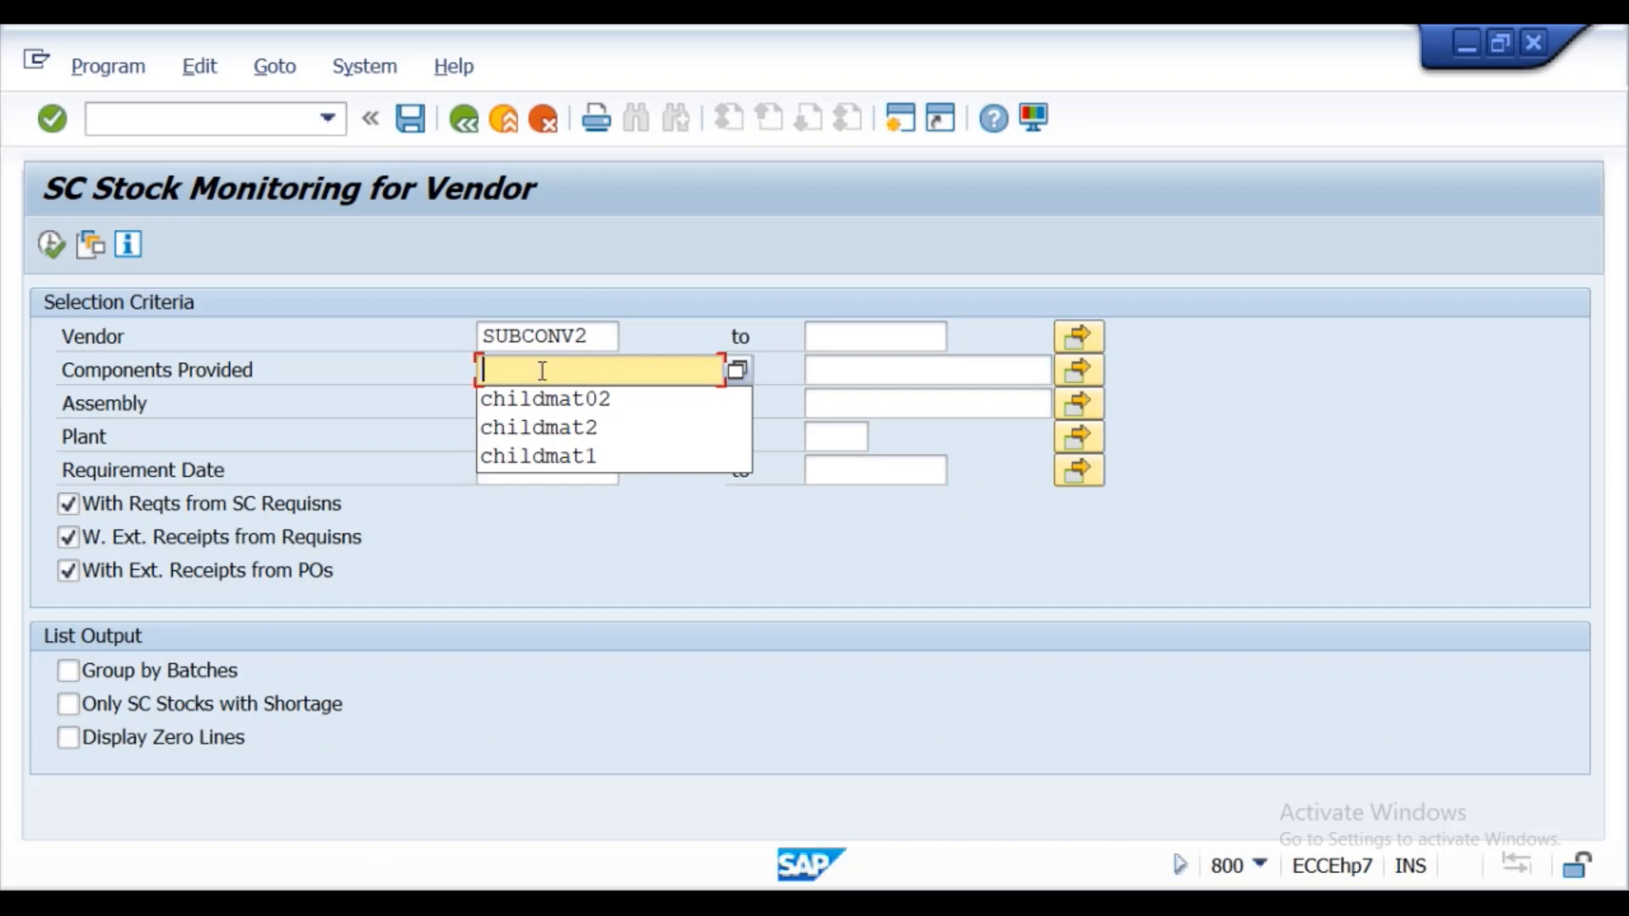
{"action": "left_click", "coordinate": [545, 401]}
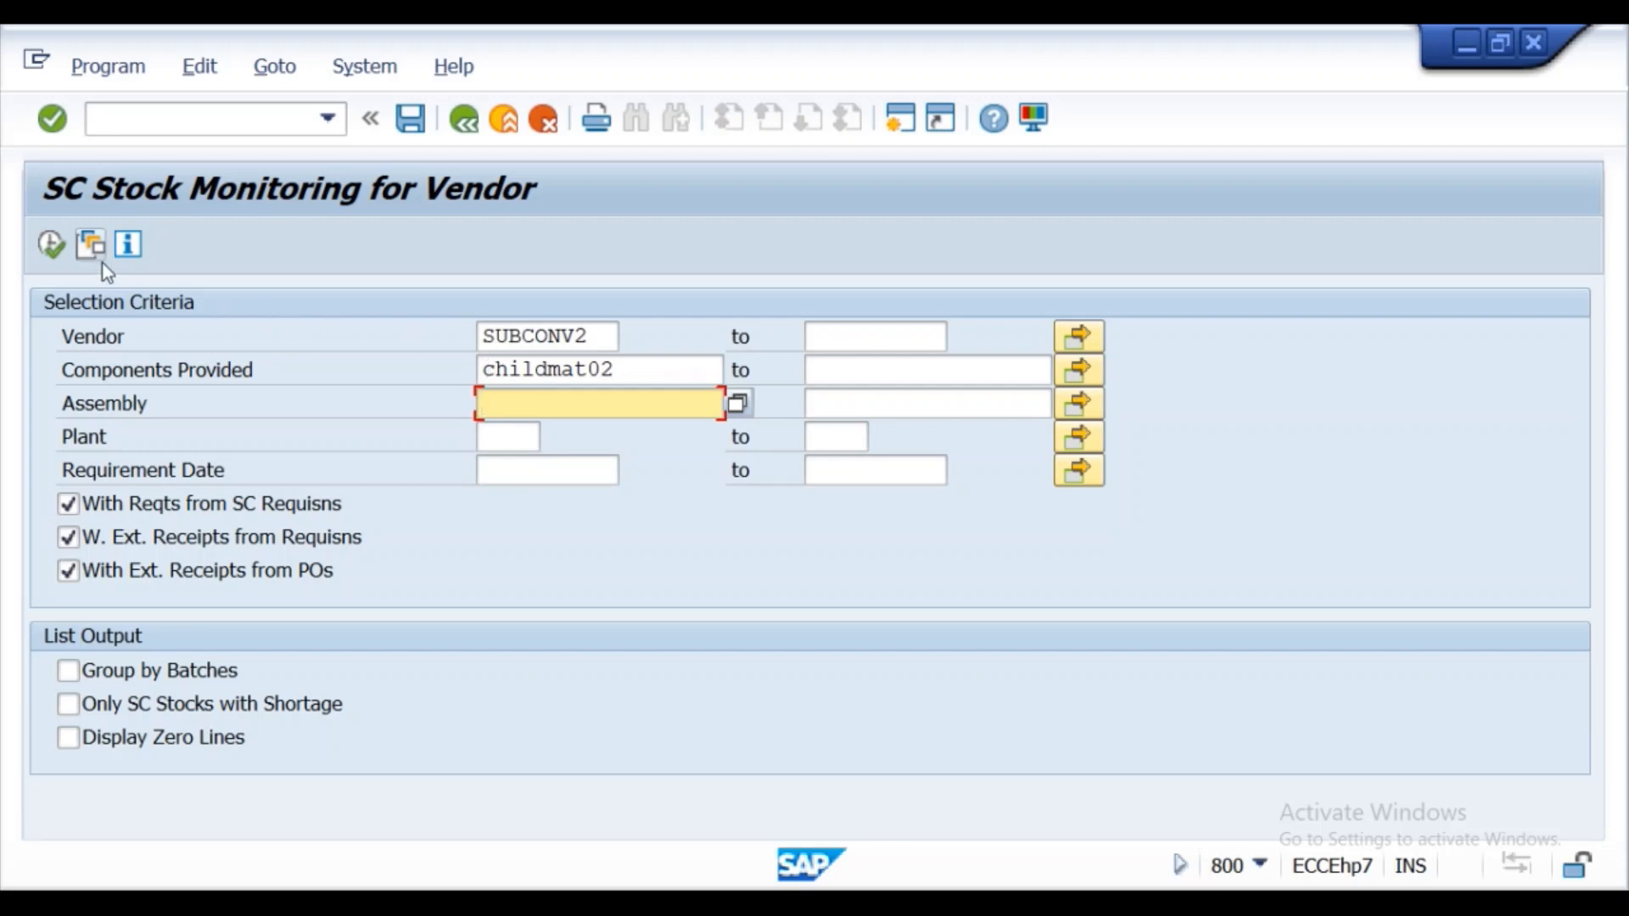
{"action": "left_click", "coordinate": [49, 248]}
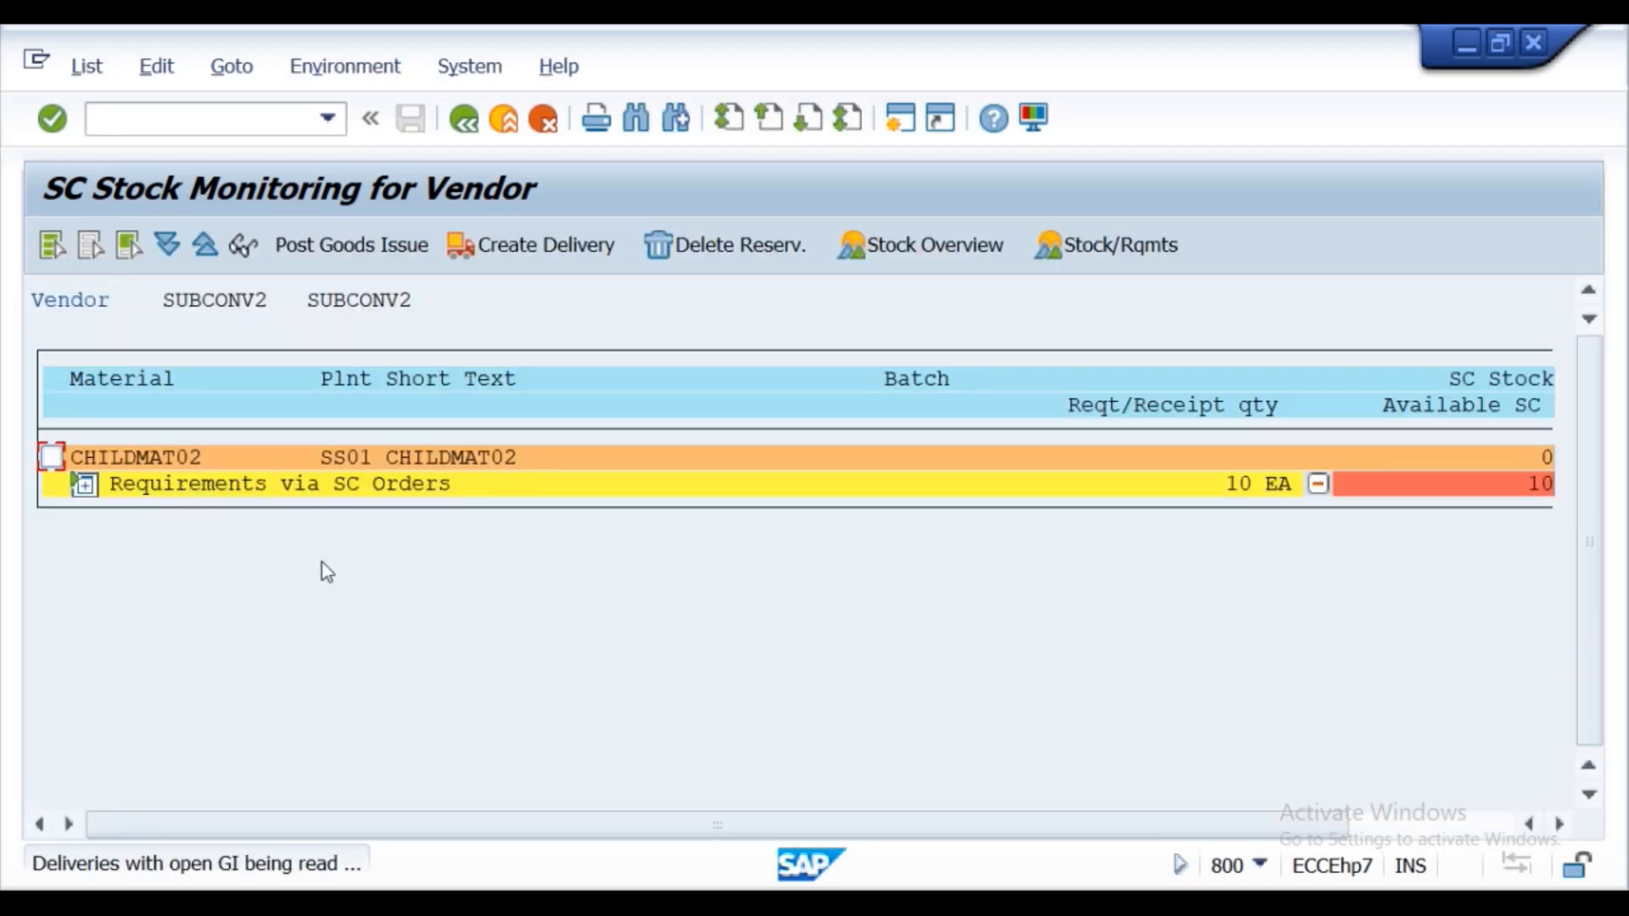
- Select the CHILDMAT02 line and try to post its goods issue to the vendor
{"action": "left_click", "coordinate": [51, 458]}
{"action": "left_click", "coordinate": [283, 255]}
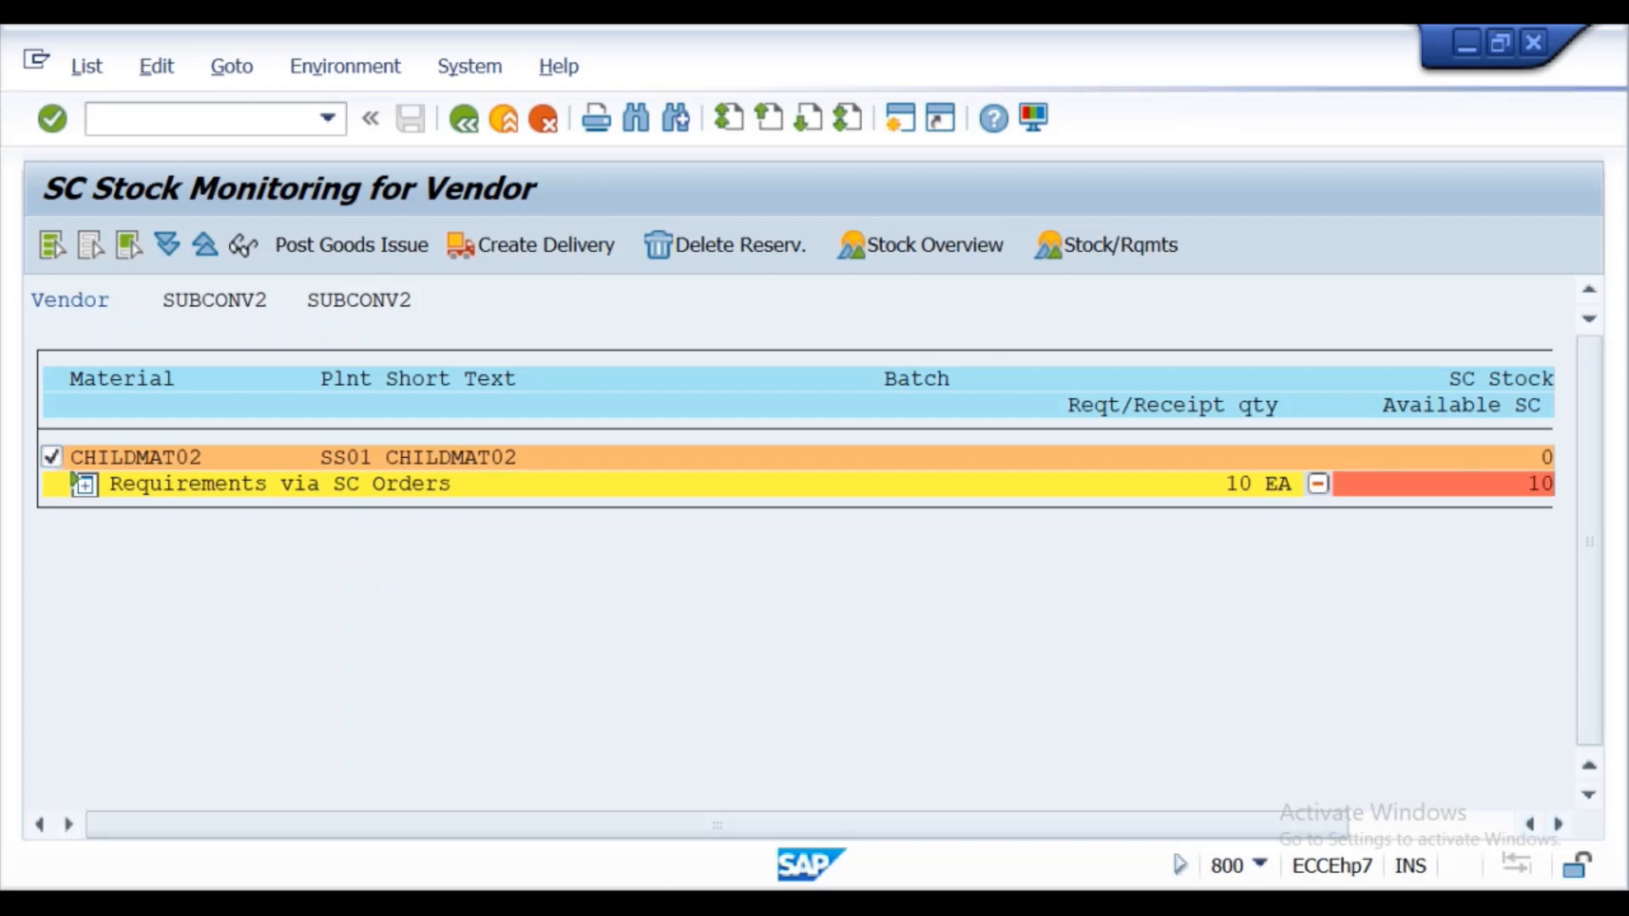
- Switch to the Word notes, read the ME2O instructions on the Post Goods Issue dialog and storage location, and return to SAP
{"action": "left_click", "coordinate": [670, 908]}
{"action": "left_click", "coordinate": [1619, 854]}
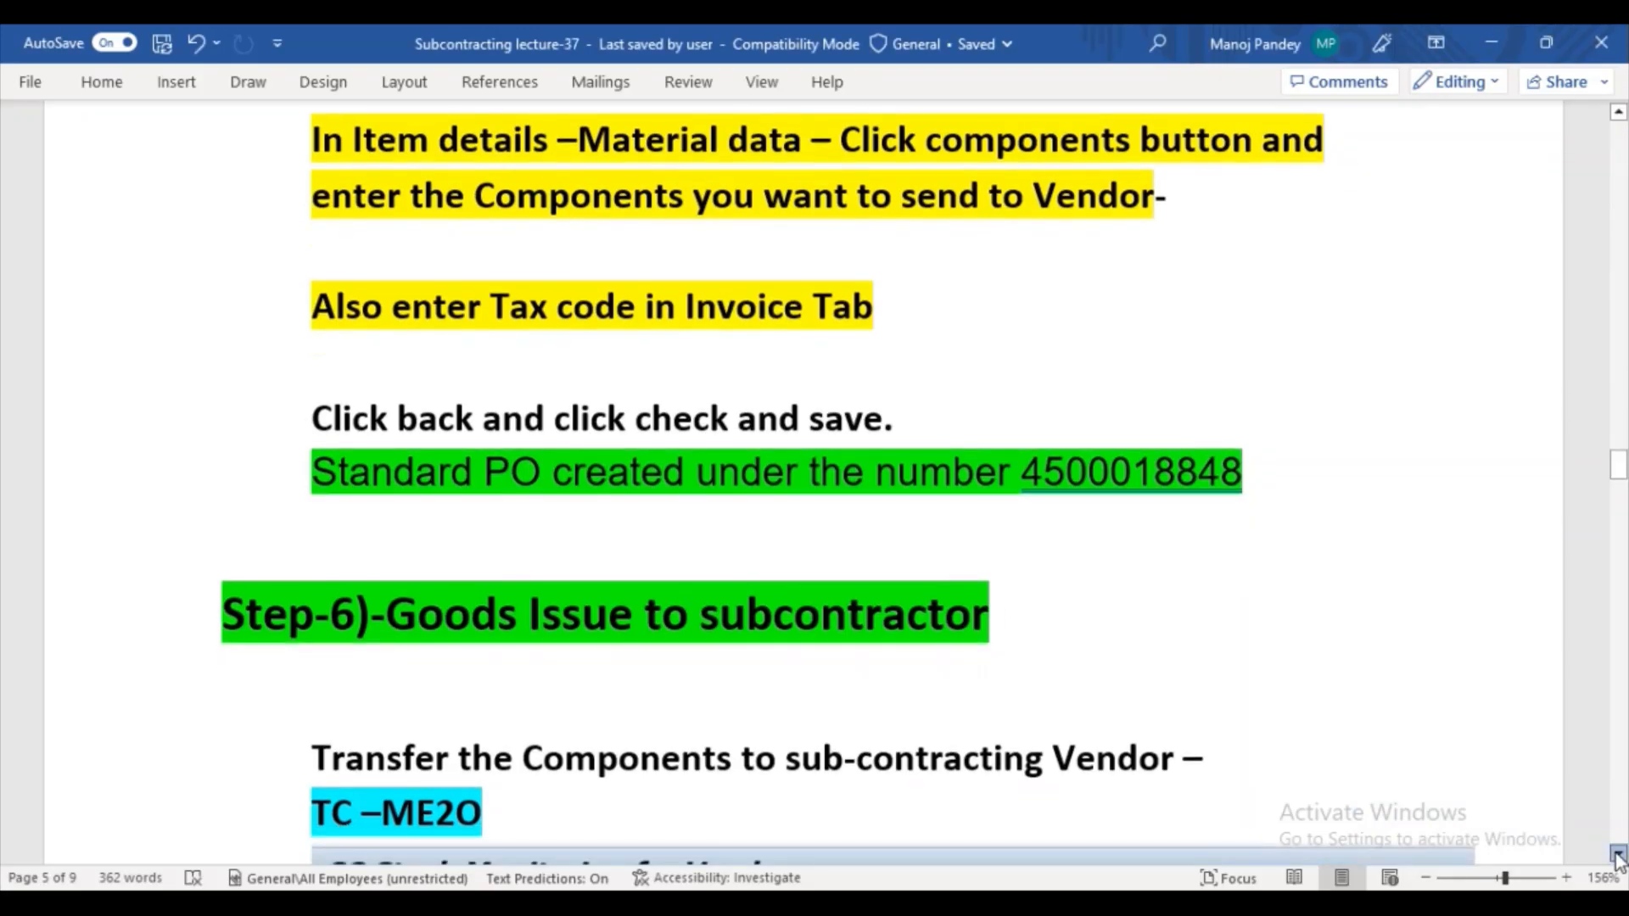
{"action": "scroll", "coordinate": [1620, 853], "scroll_direction": "down", "scroll_amount": 5}
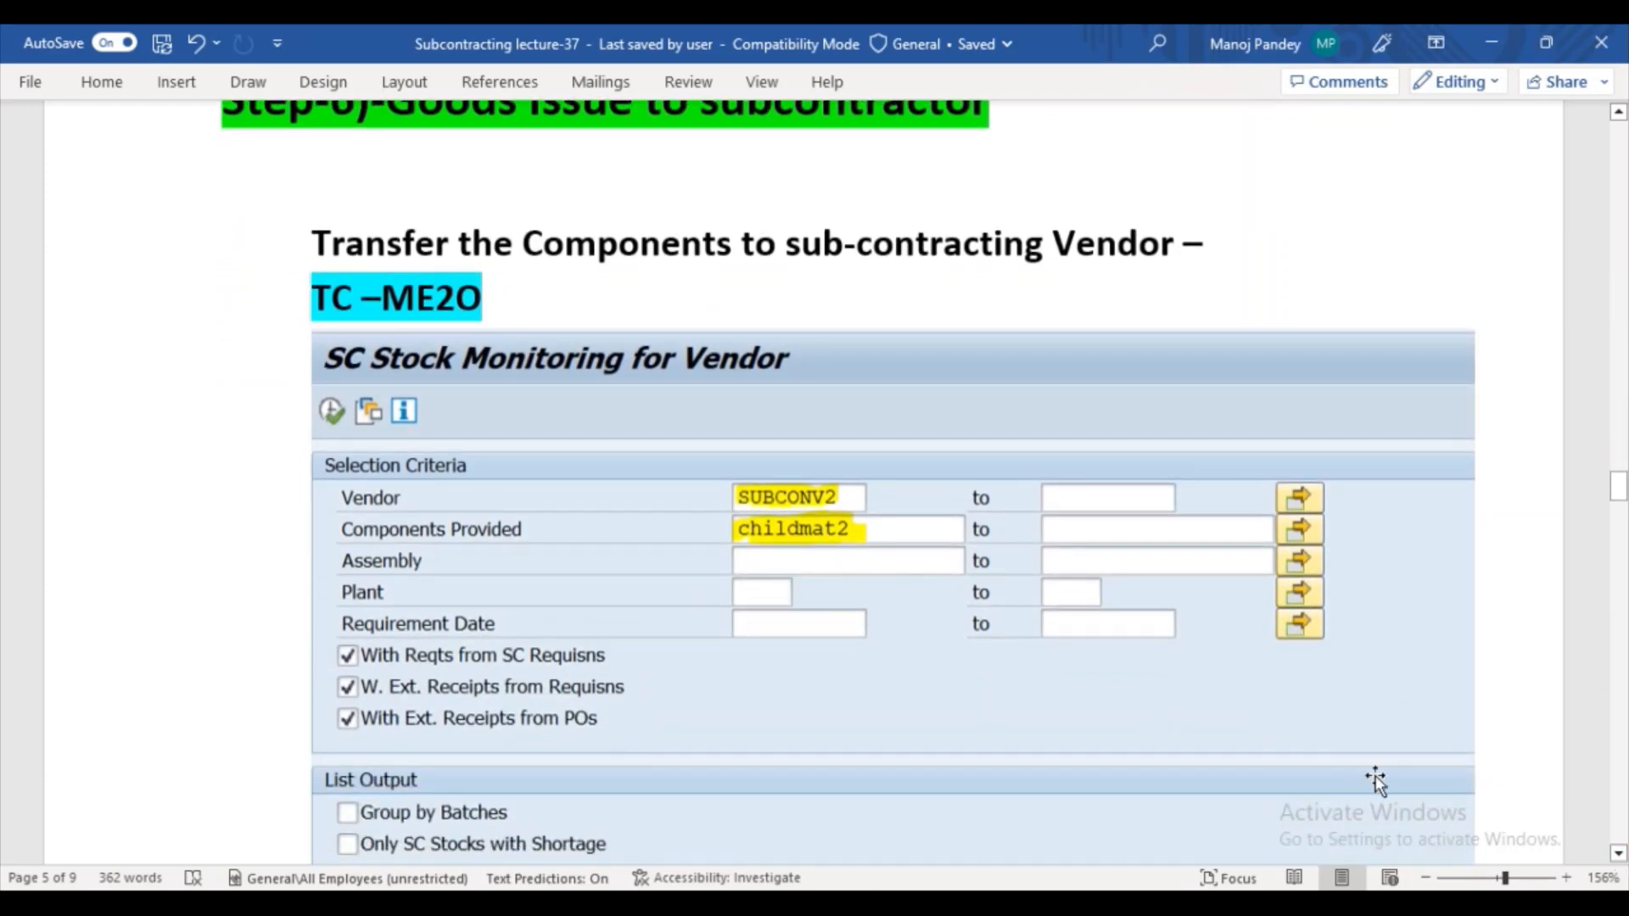
{"action": "left_click", "coordinate": [1619, 853]}
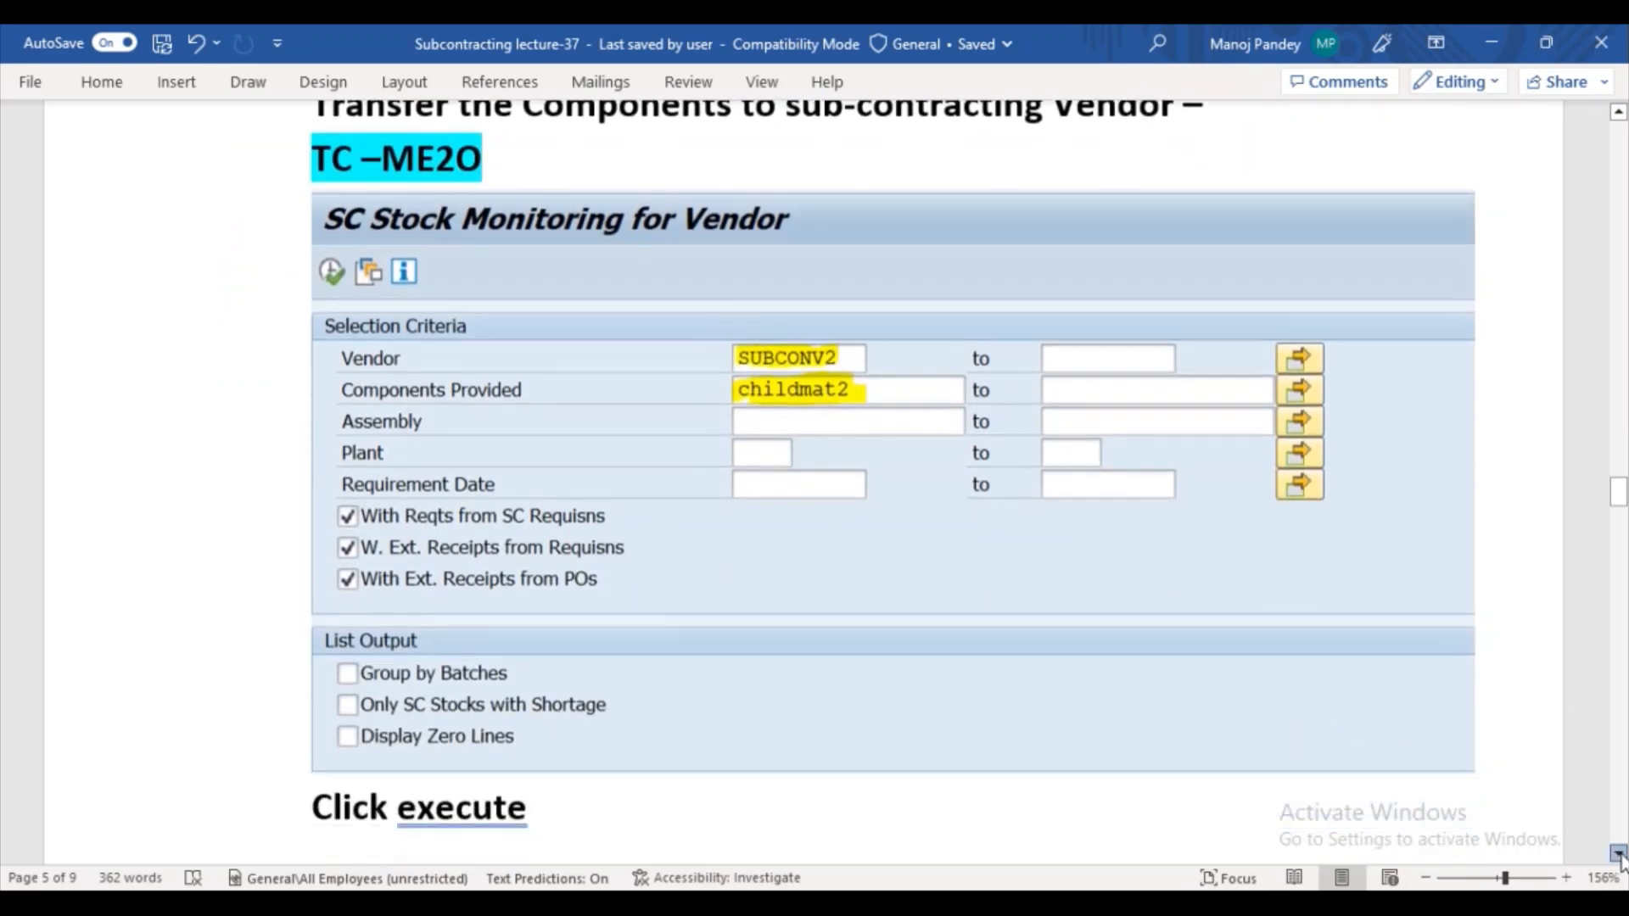
{"action": "scroll", "coordinate": [1619, 854], "scroll_direction": "down", "scroll_amount": 7}
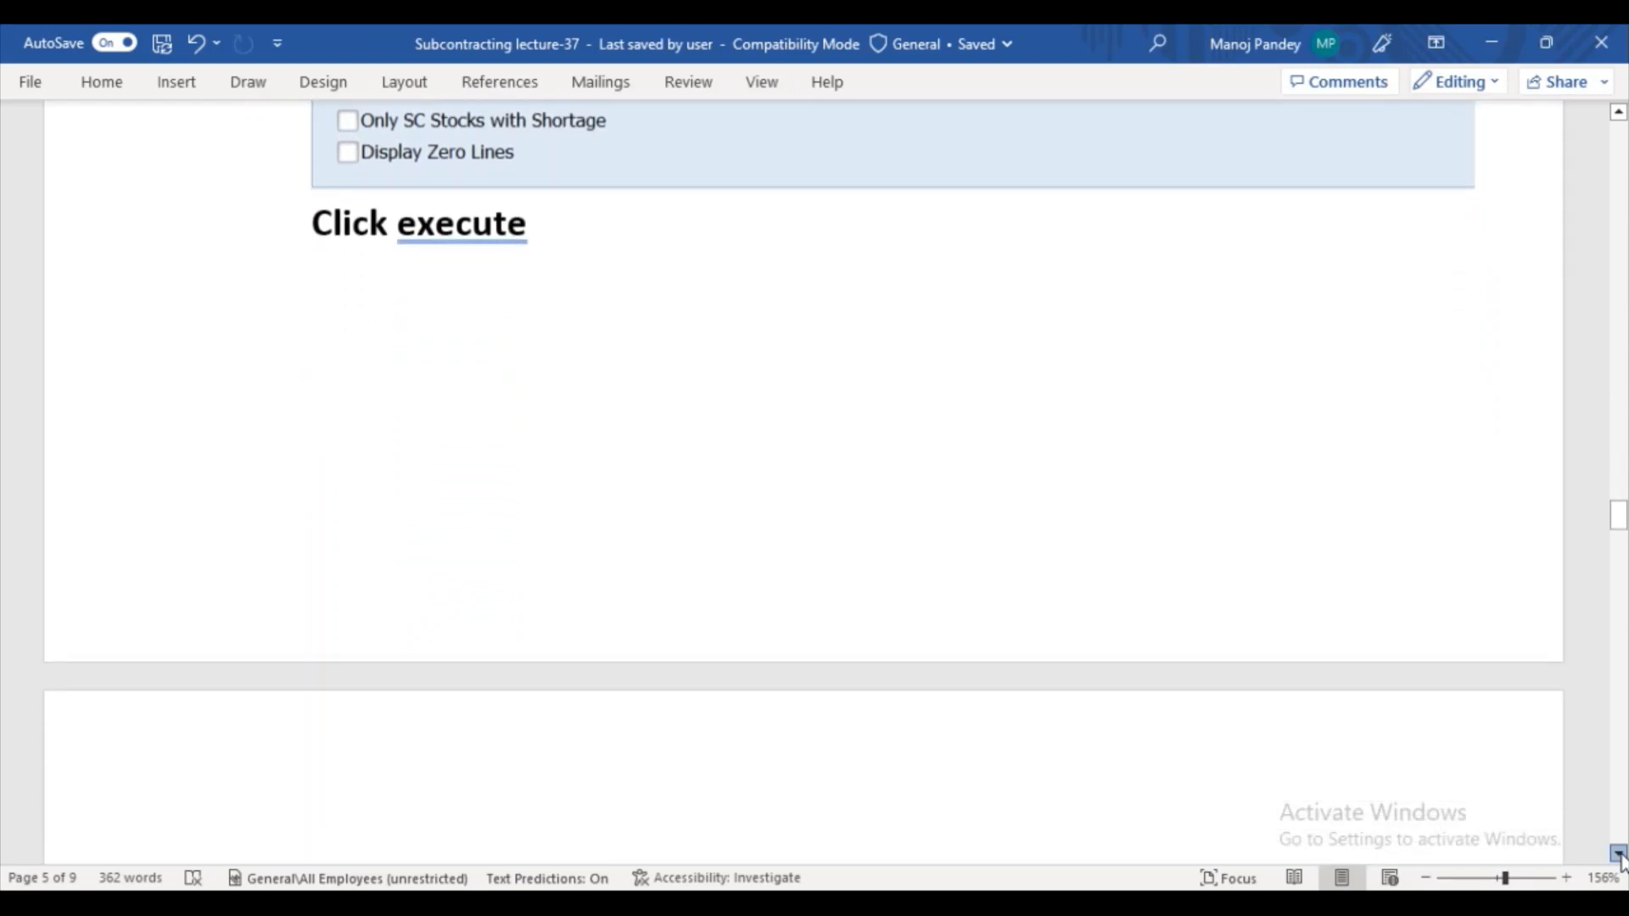
{"action": "scroll", "coordinate": [1620, 854], "scroll_direction": "down", "scroll_amount": 4}
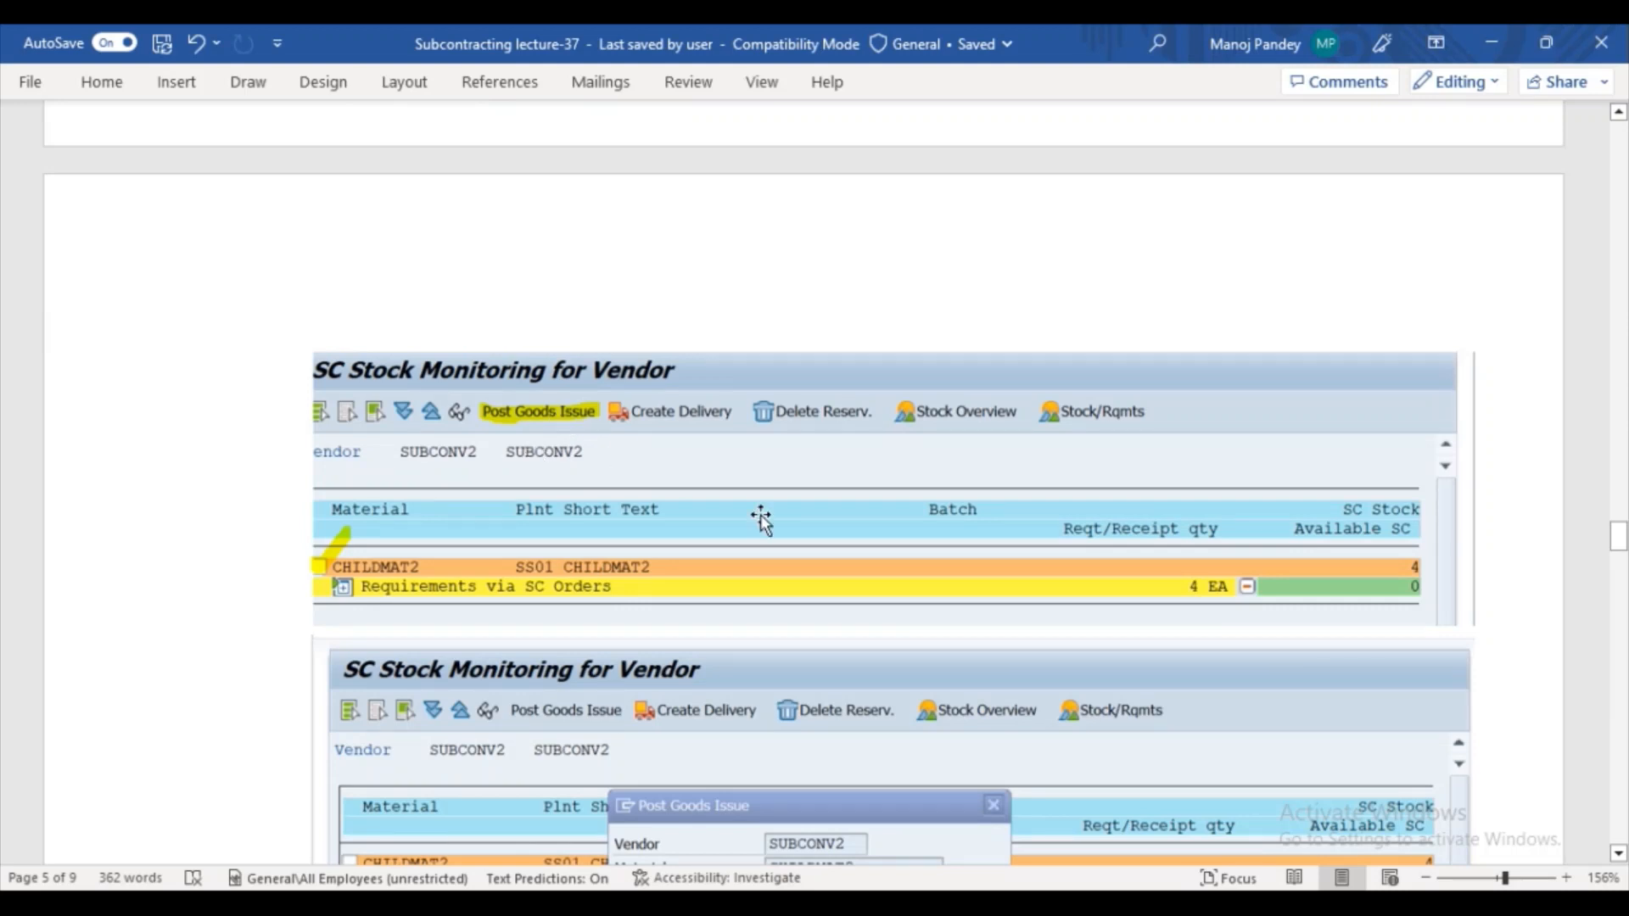
{"action": "left_click", "coordinate": [1619, 854]}
{"action": "scroll", "coordinate": [1200, 793], "scroll_direction": "down", "scroll_amount": 5}
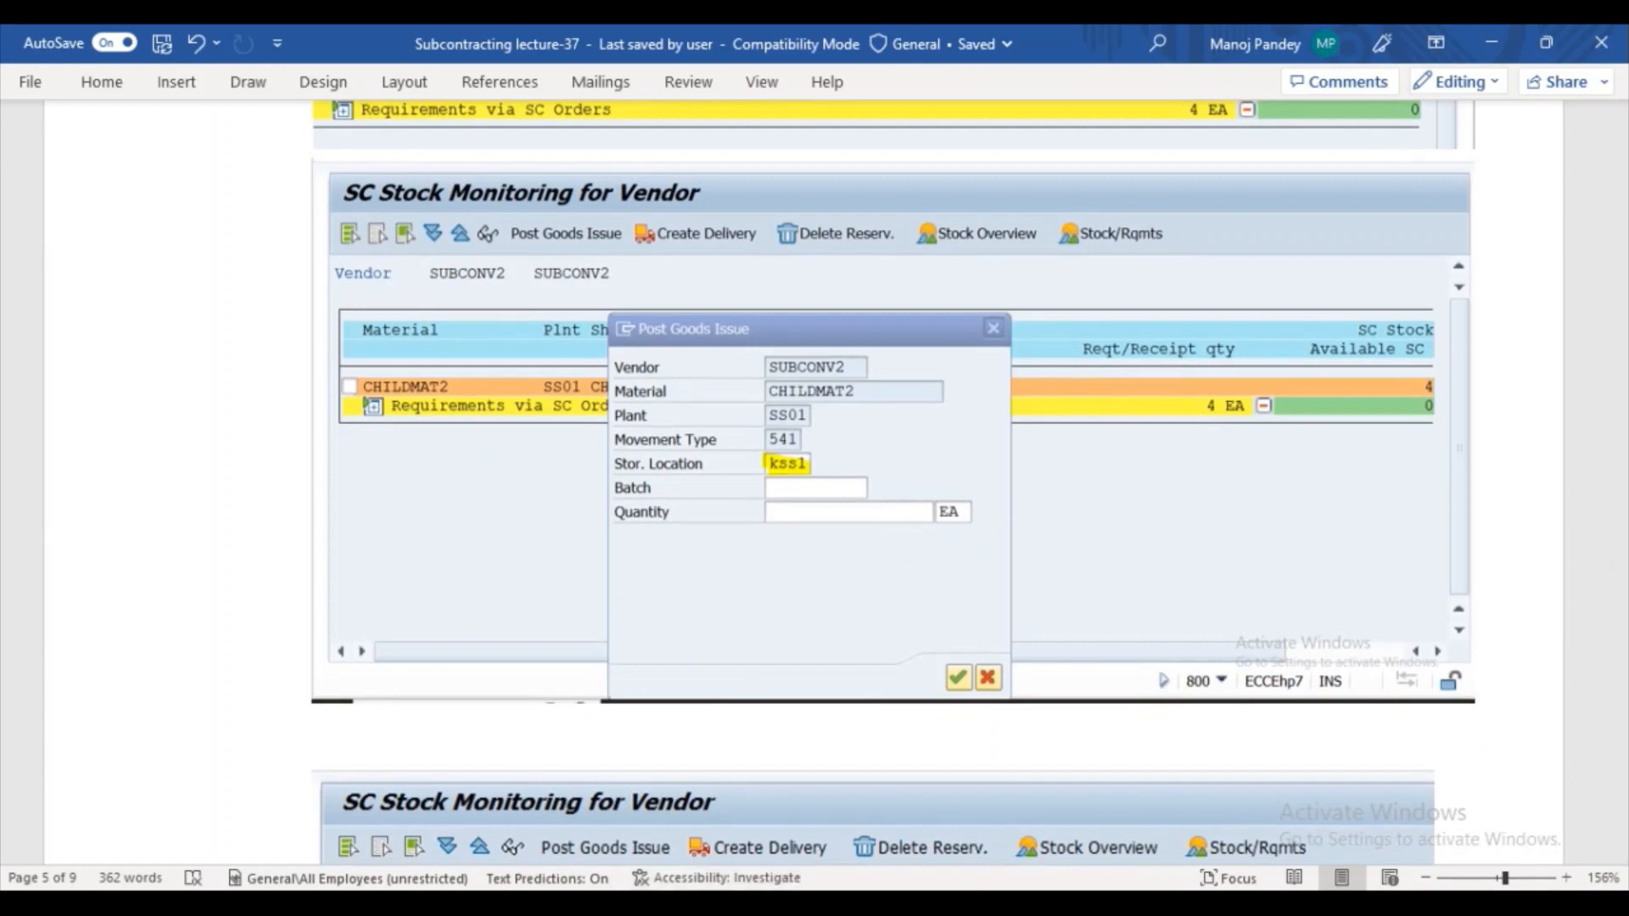
{"action": "mouse_move", "coordinate": [725, 904]}
{"action": "left_click", "coordinate": [816, 792]}
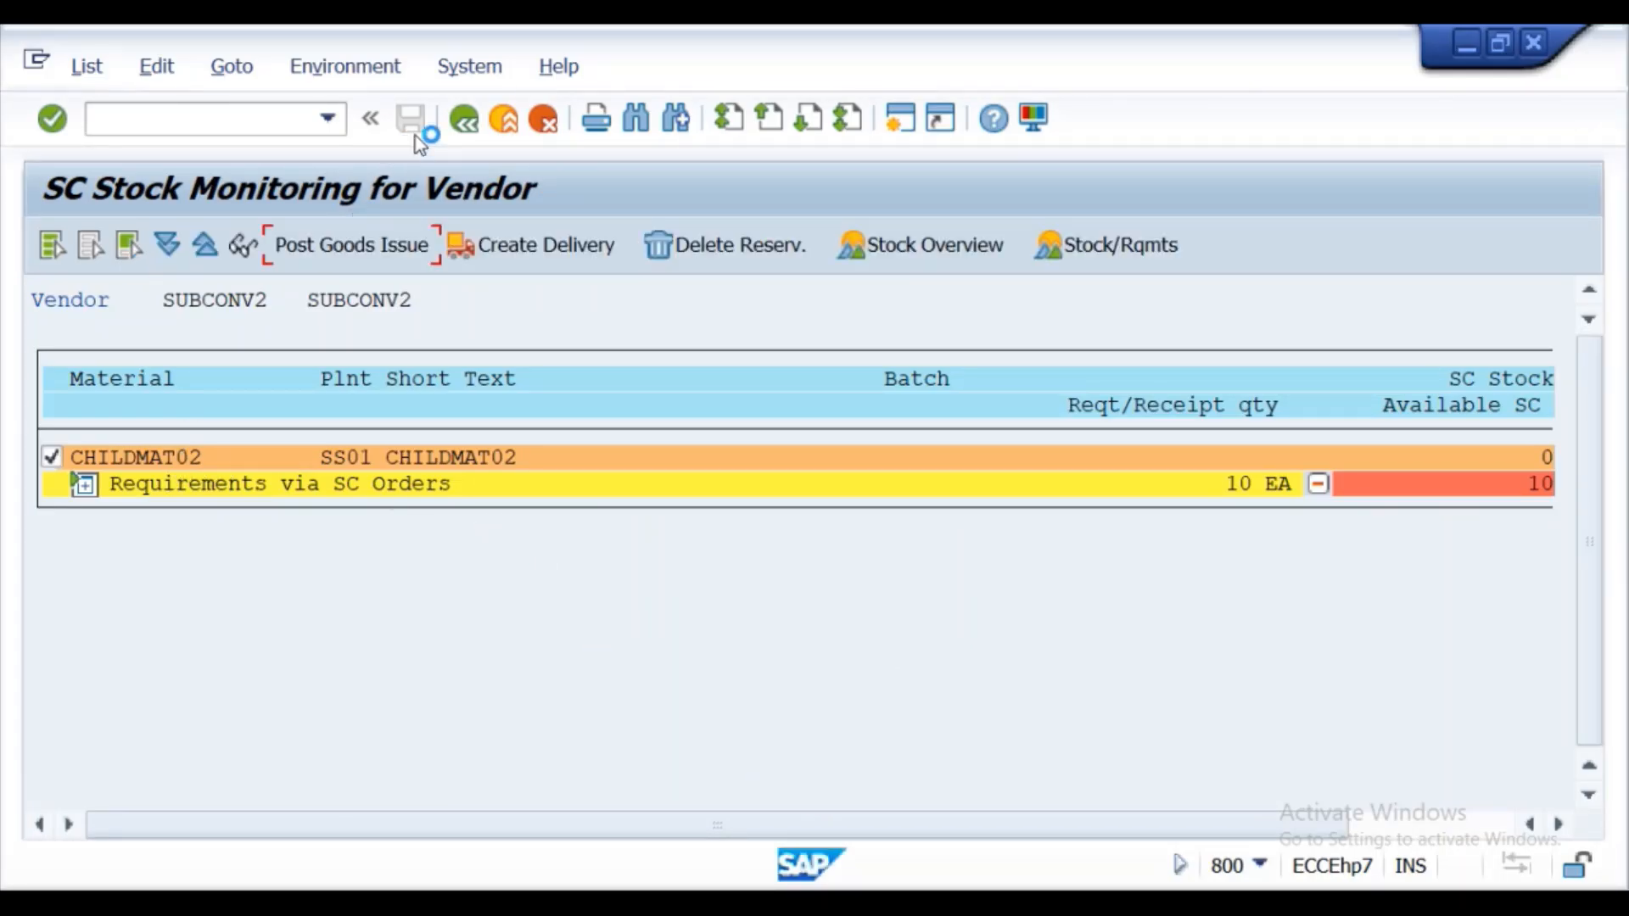
- Switch to SAP Logon 740 and start a new logon to the Dedicated ECC instance09 connection
{"action": "left_click", "coordinate": [724, 903]}
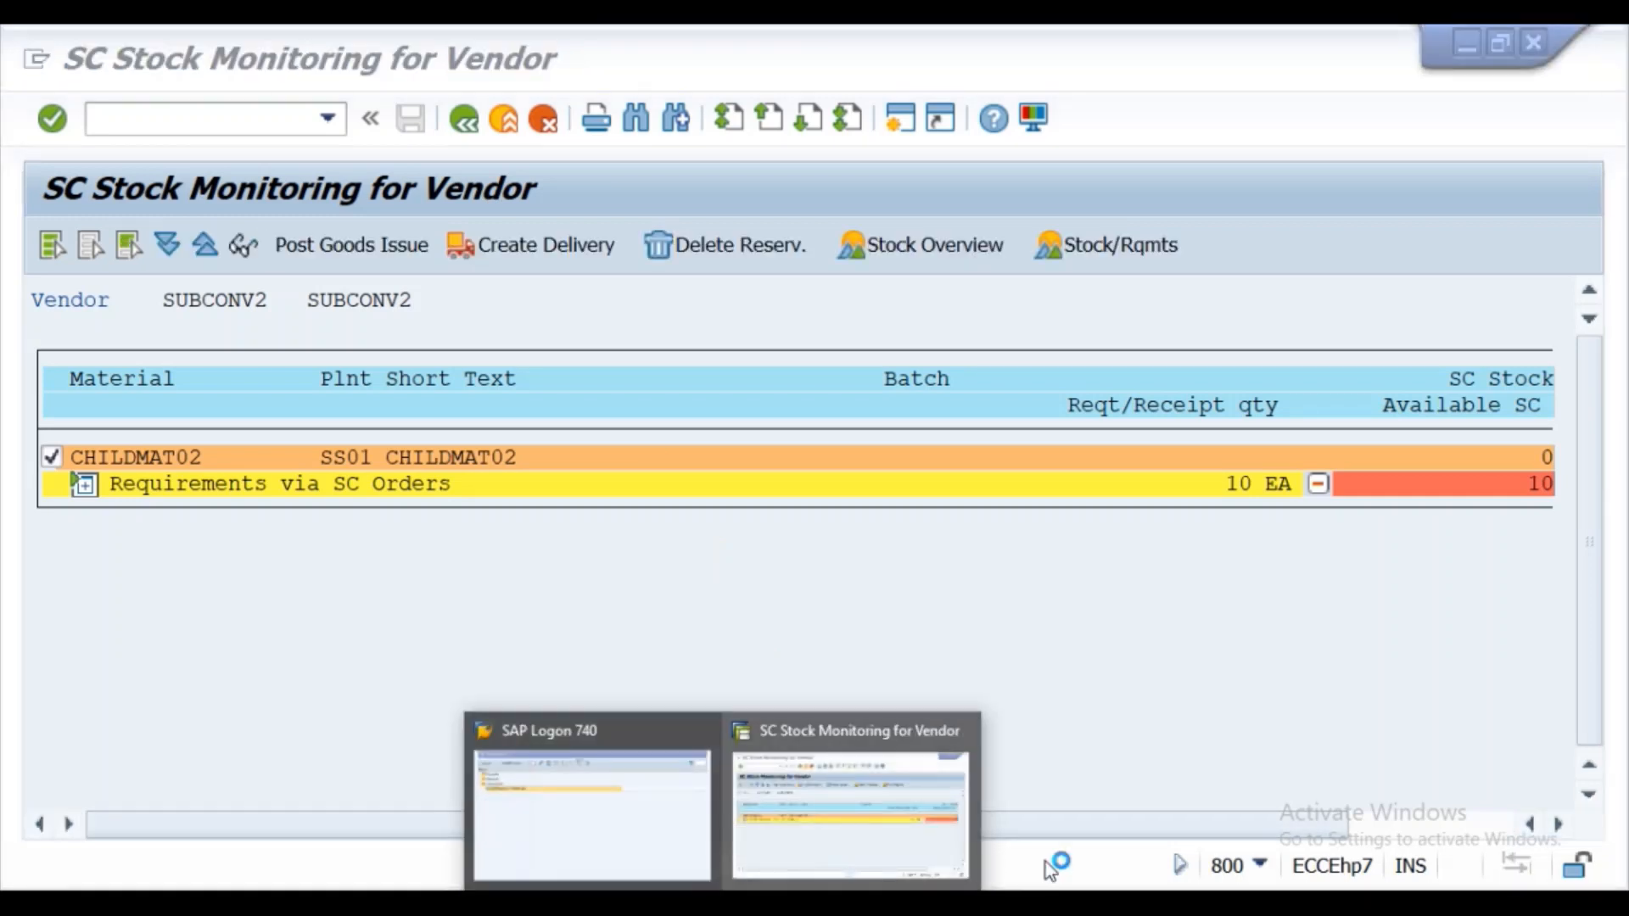
{"action": "left_click", "coordinate": [1447, 903]}
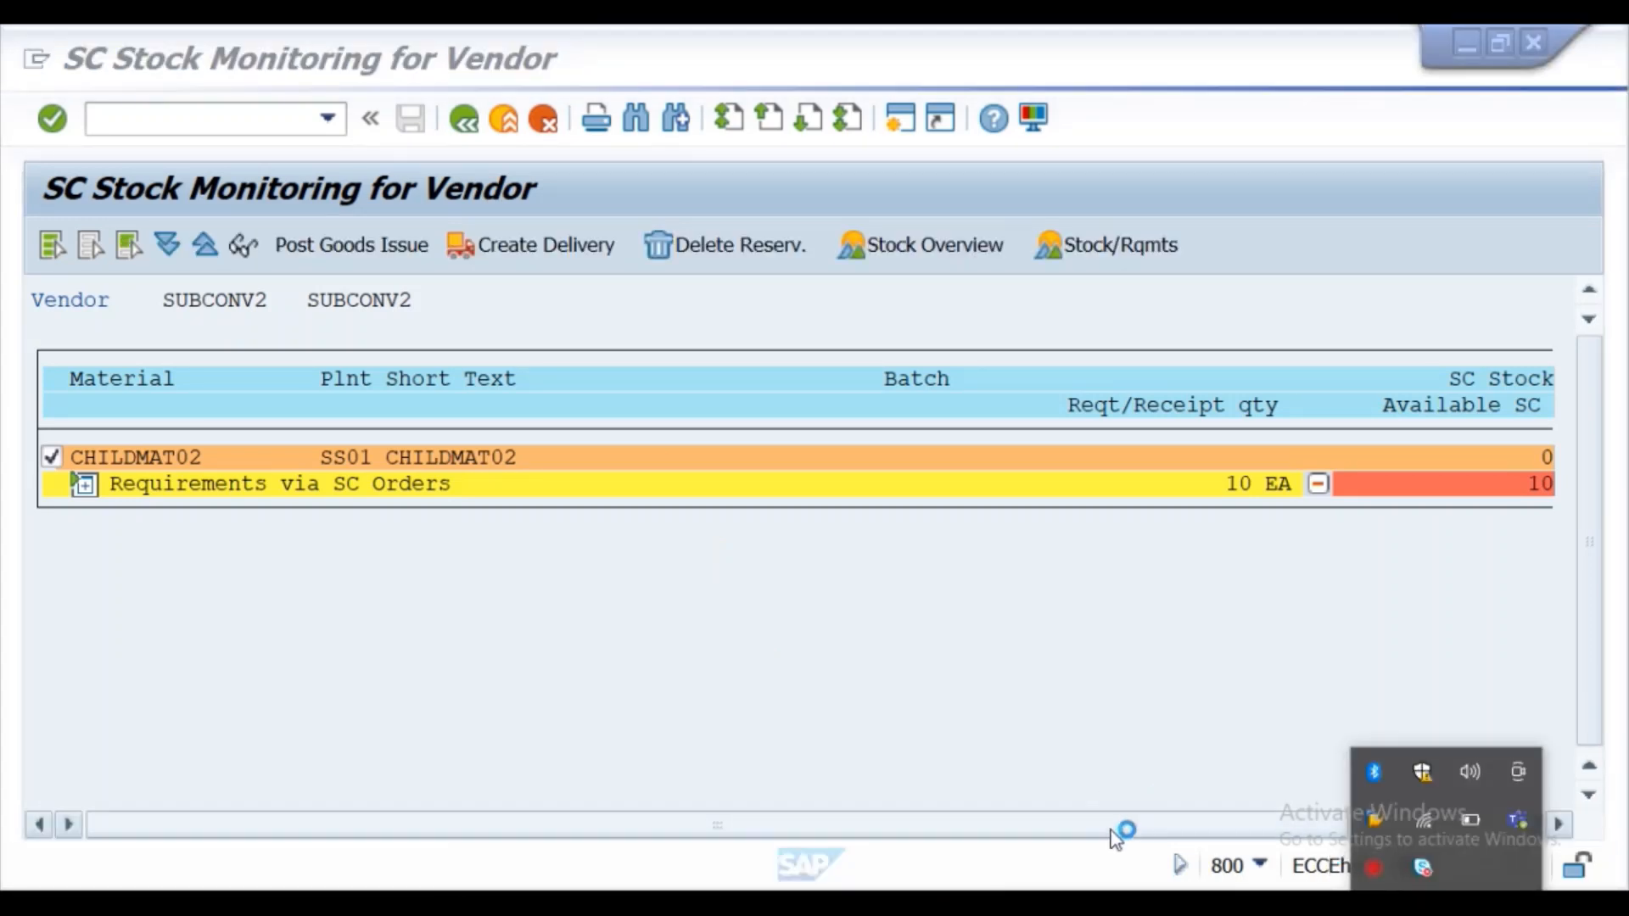
{"action": "left_click", "coordinate": [1010, 901]}
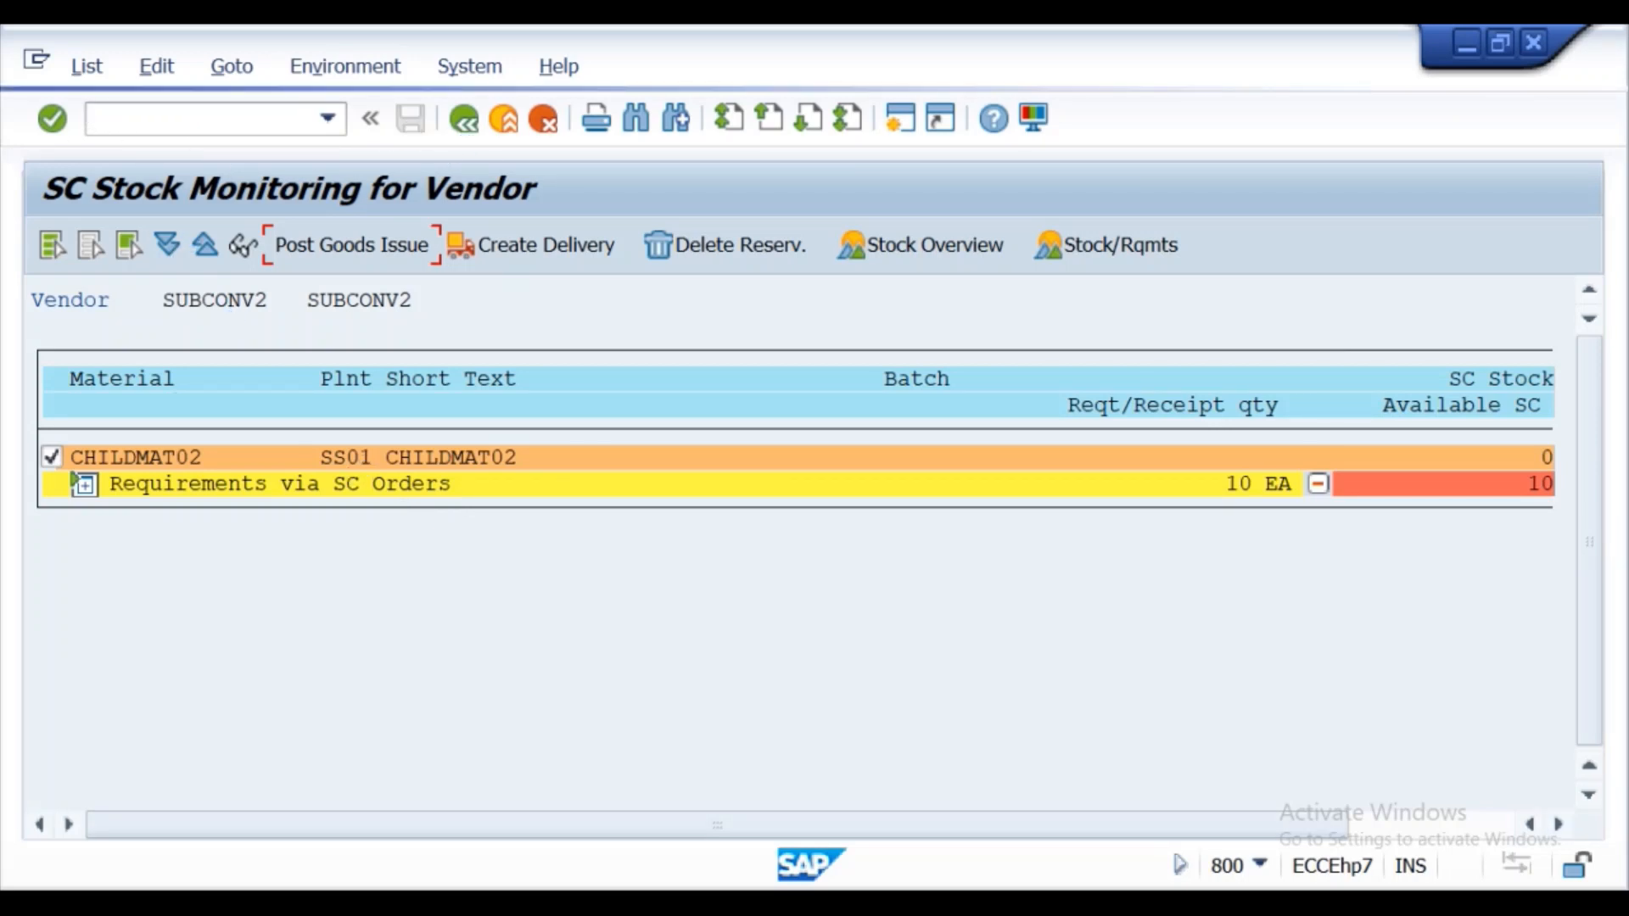
{"action": "left_click", "coordinate": [626, 826]}
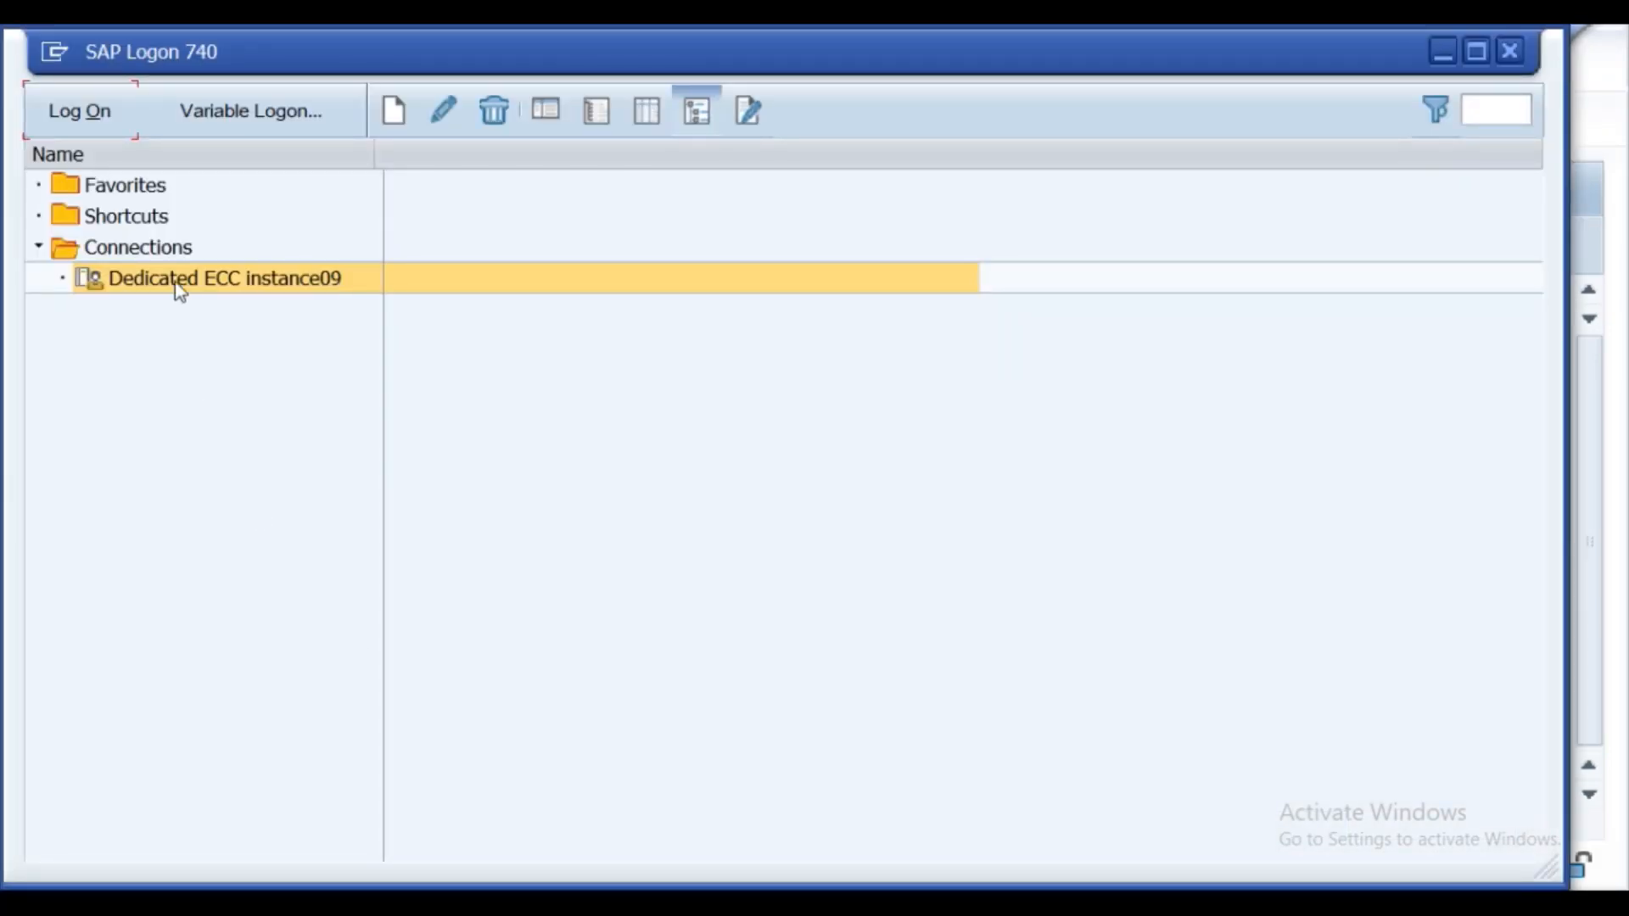
{"action": "left_click", "coordinate": [74, 119]}
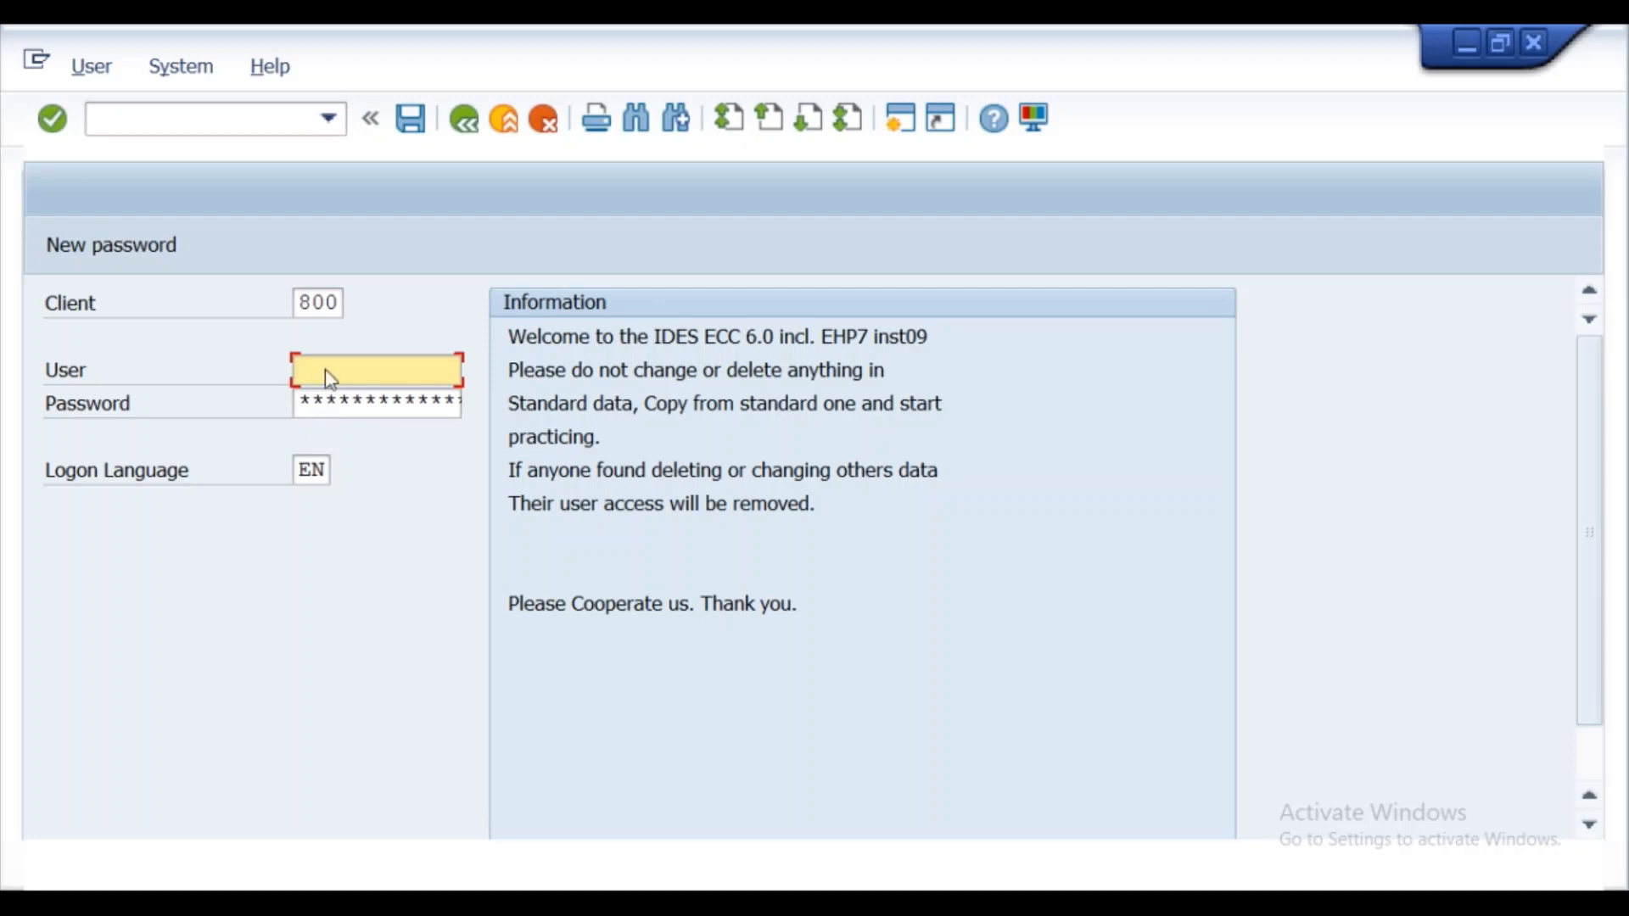
- Log on with the user name and account password, choosing to continue with this logon and end any other logons
{"action": "left_click", "coordinate": [325, 370]}
{"action": "left_click", "coordinate": [335, 399]}
{"action": "left_click", "coordinate": [335, 400]}
{"action": "type", "text": "********"}
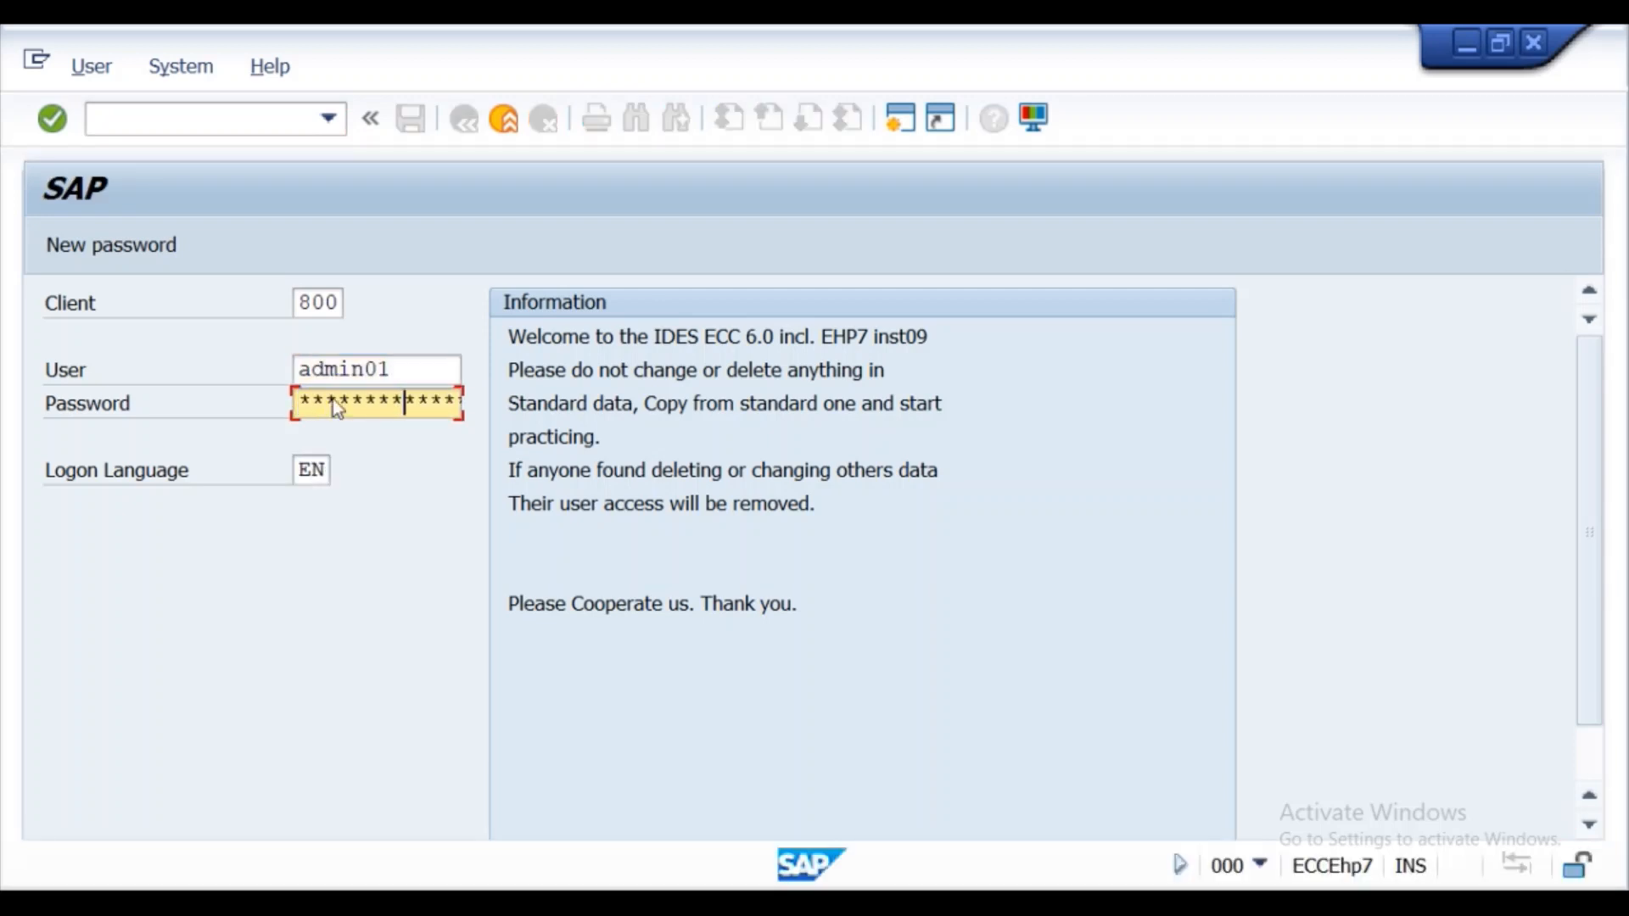
{"action": "key", "text": "Return"}
{"action": "left_click", "coordinate": [168, 667]}
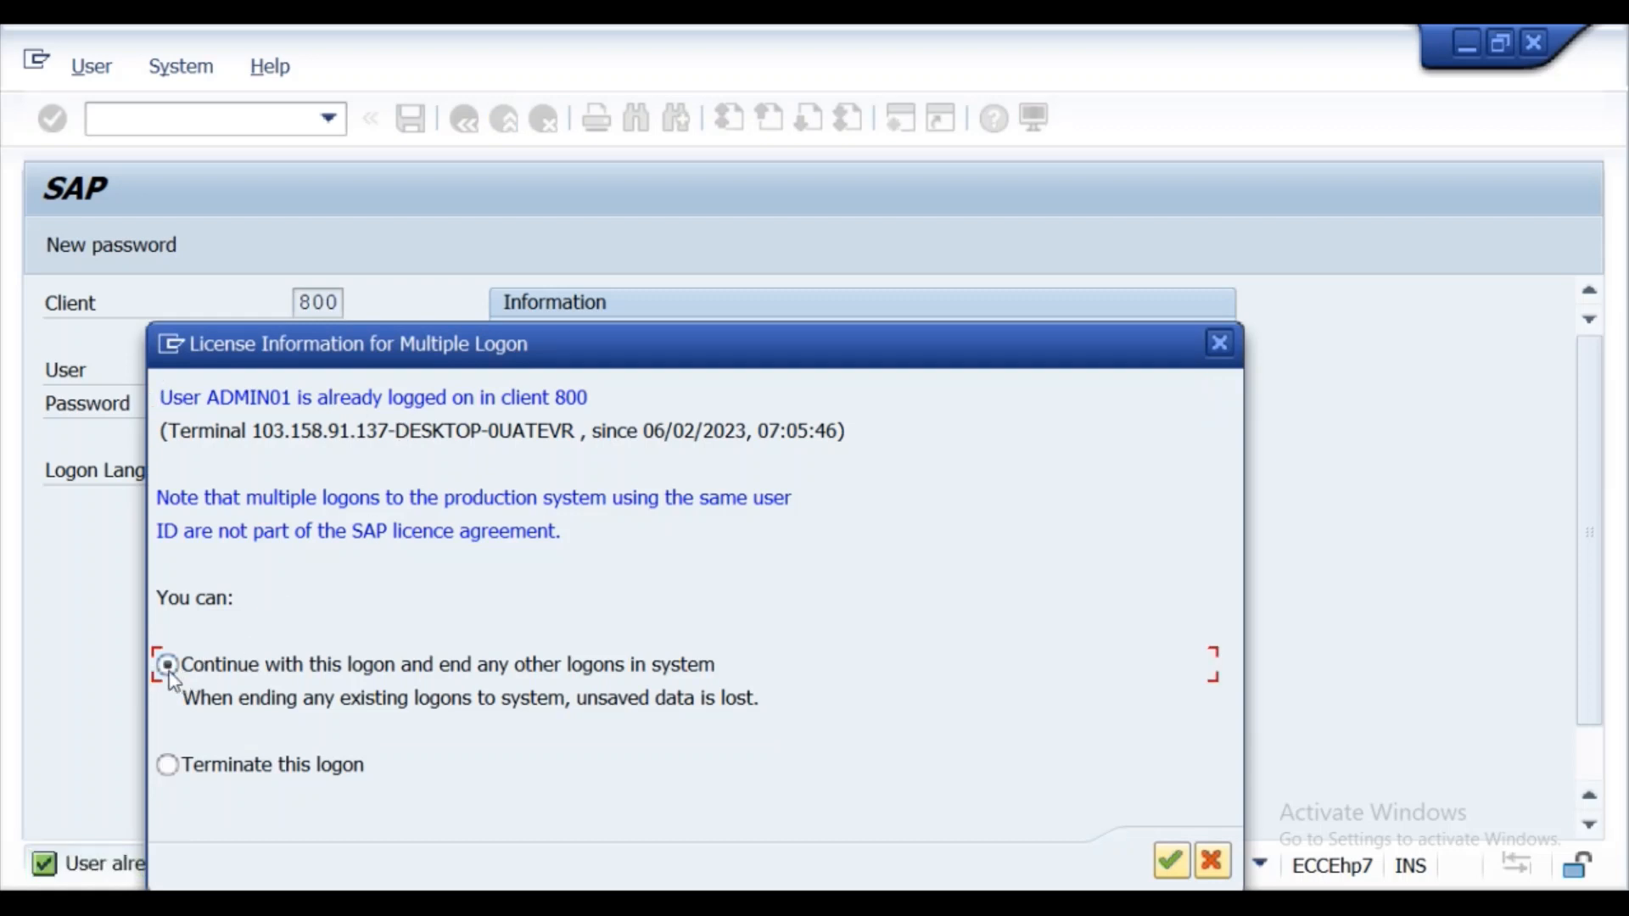
{"action": "left_click", "coordinate": [1171, 861]}
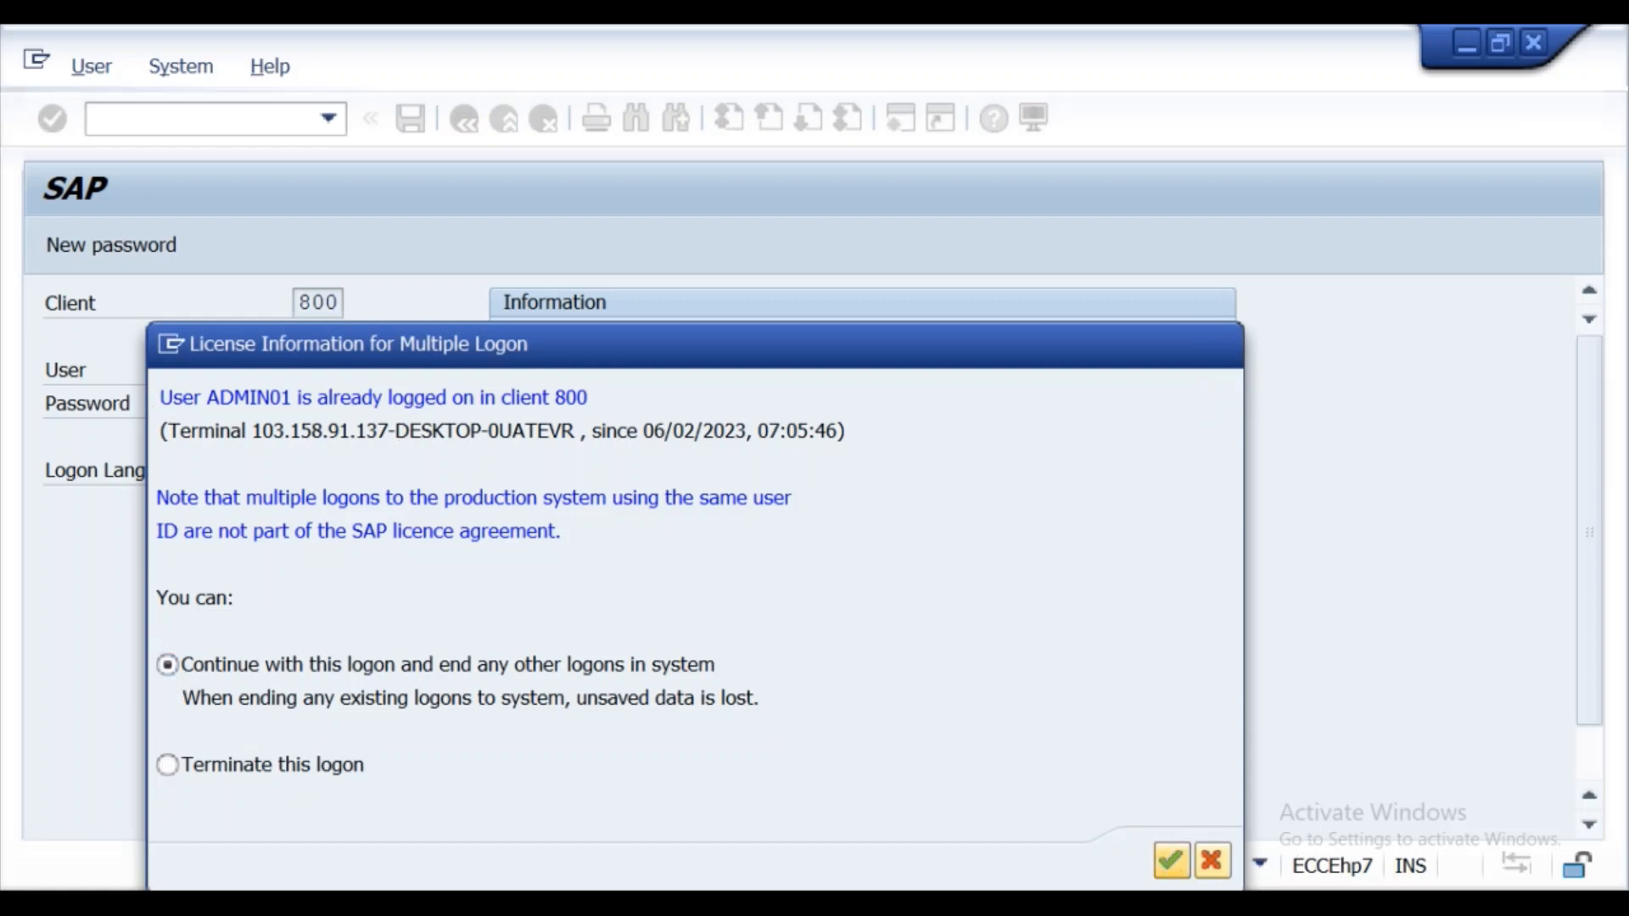
{"action": "left_click", "coordinate": [982, 553]}
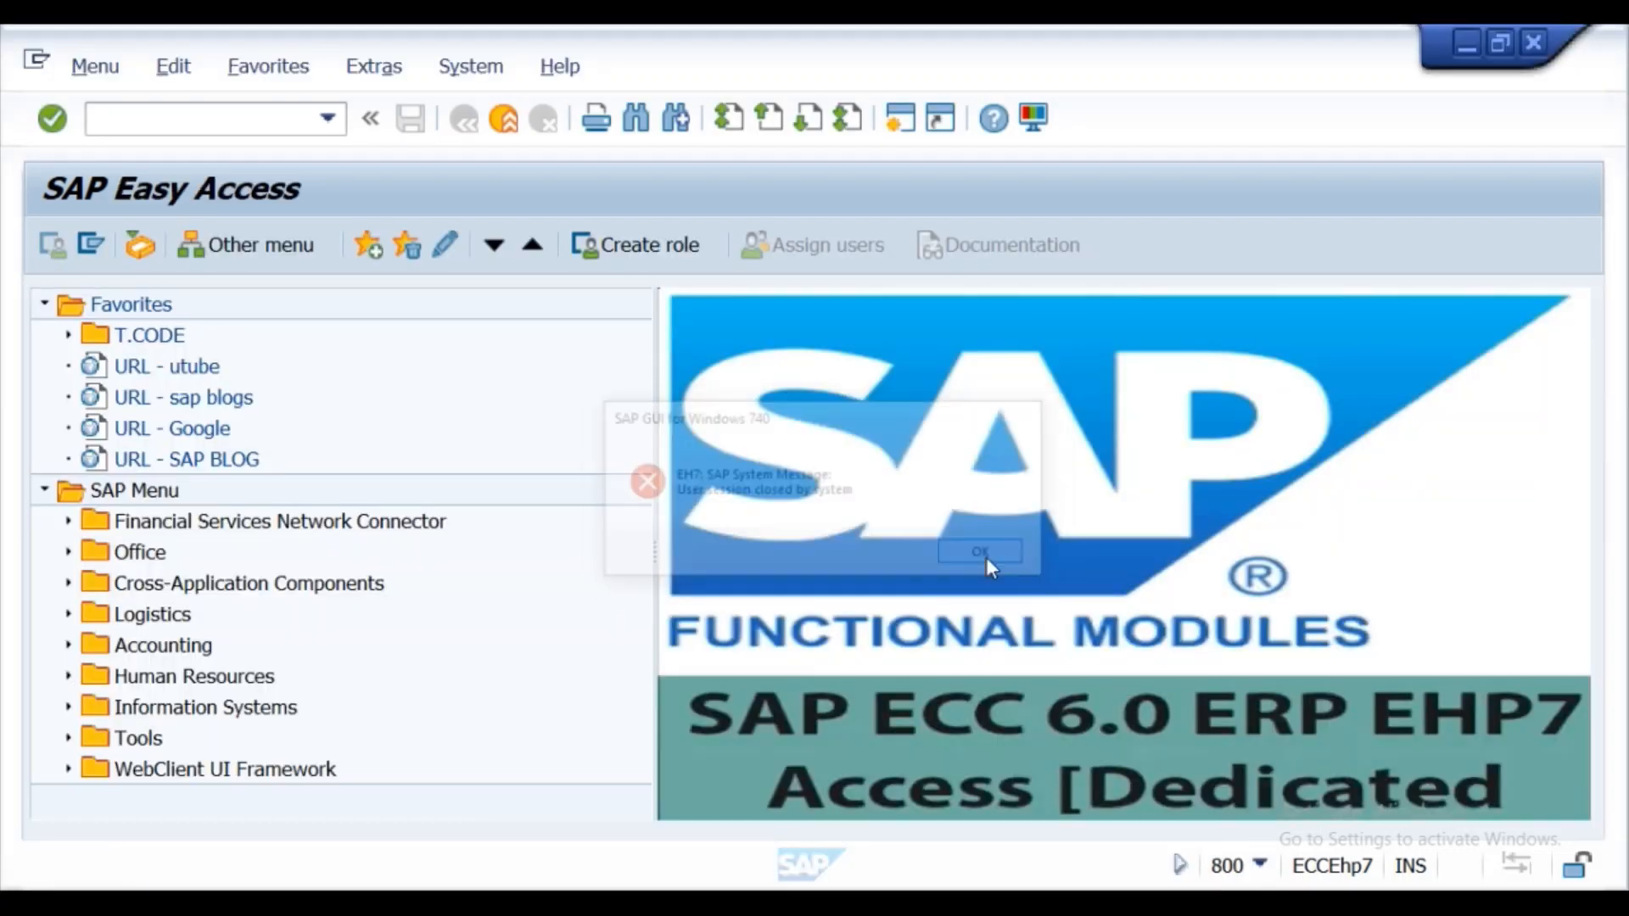
- Start transaction ME2O and list the subcontracting stock for vendor SUBCONV2 and component childmat02
{"action": "left_click", "coordinate": [244, 124]}
{"action": "type", "text": "me2o"}
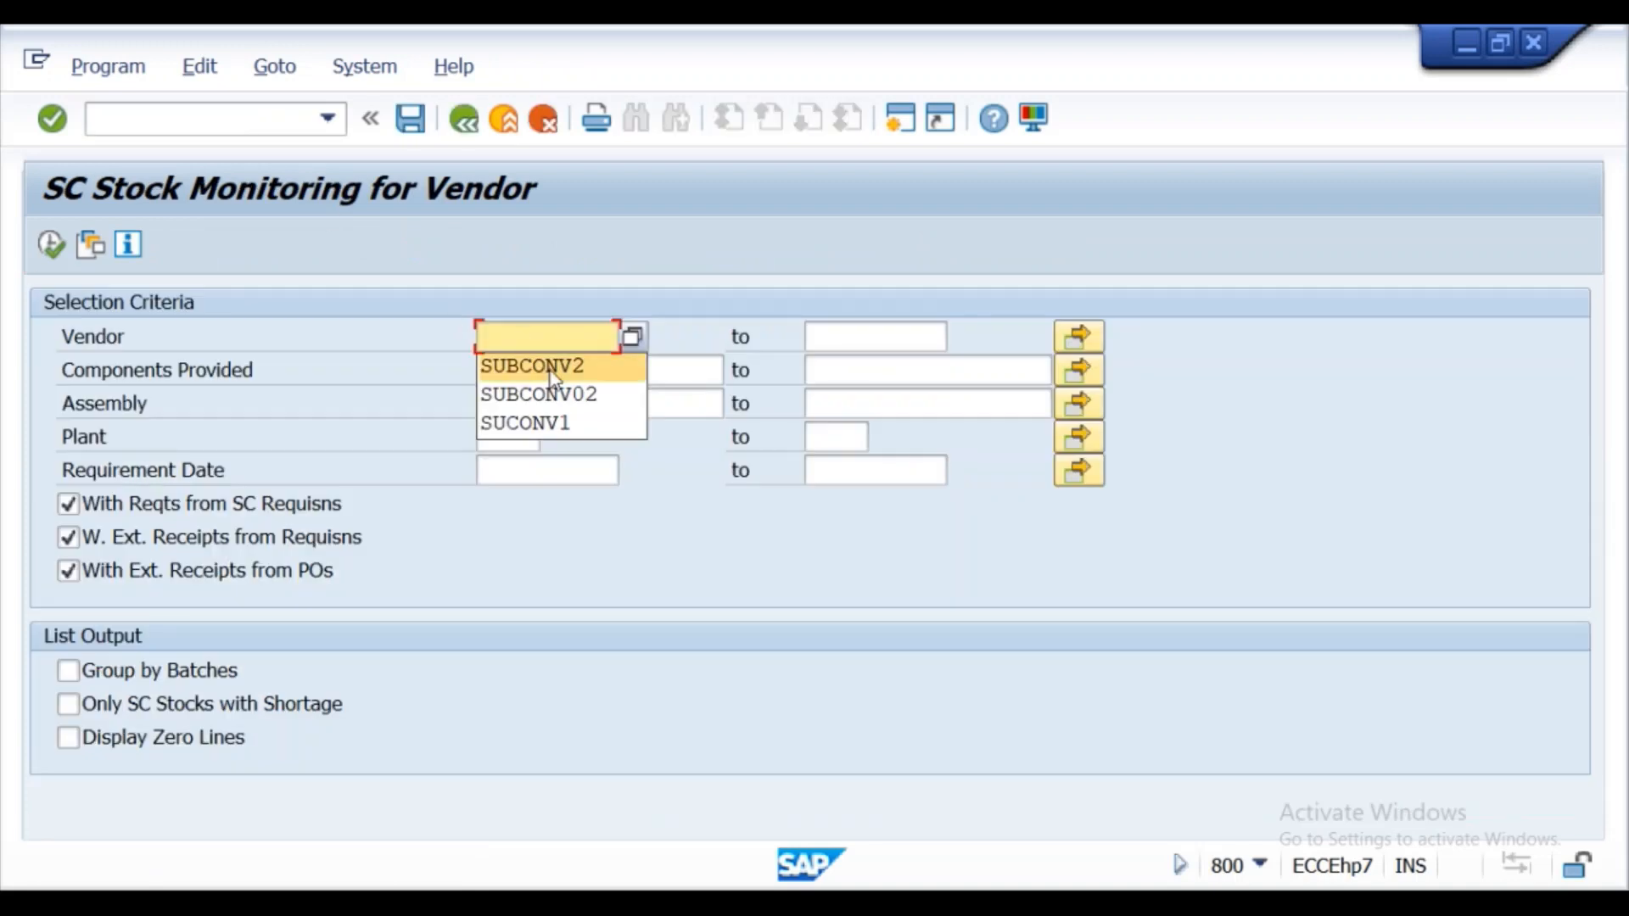
{"action": "double_click", "coordinate": [567, 370]}
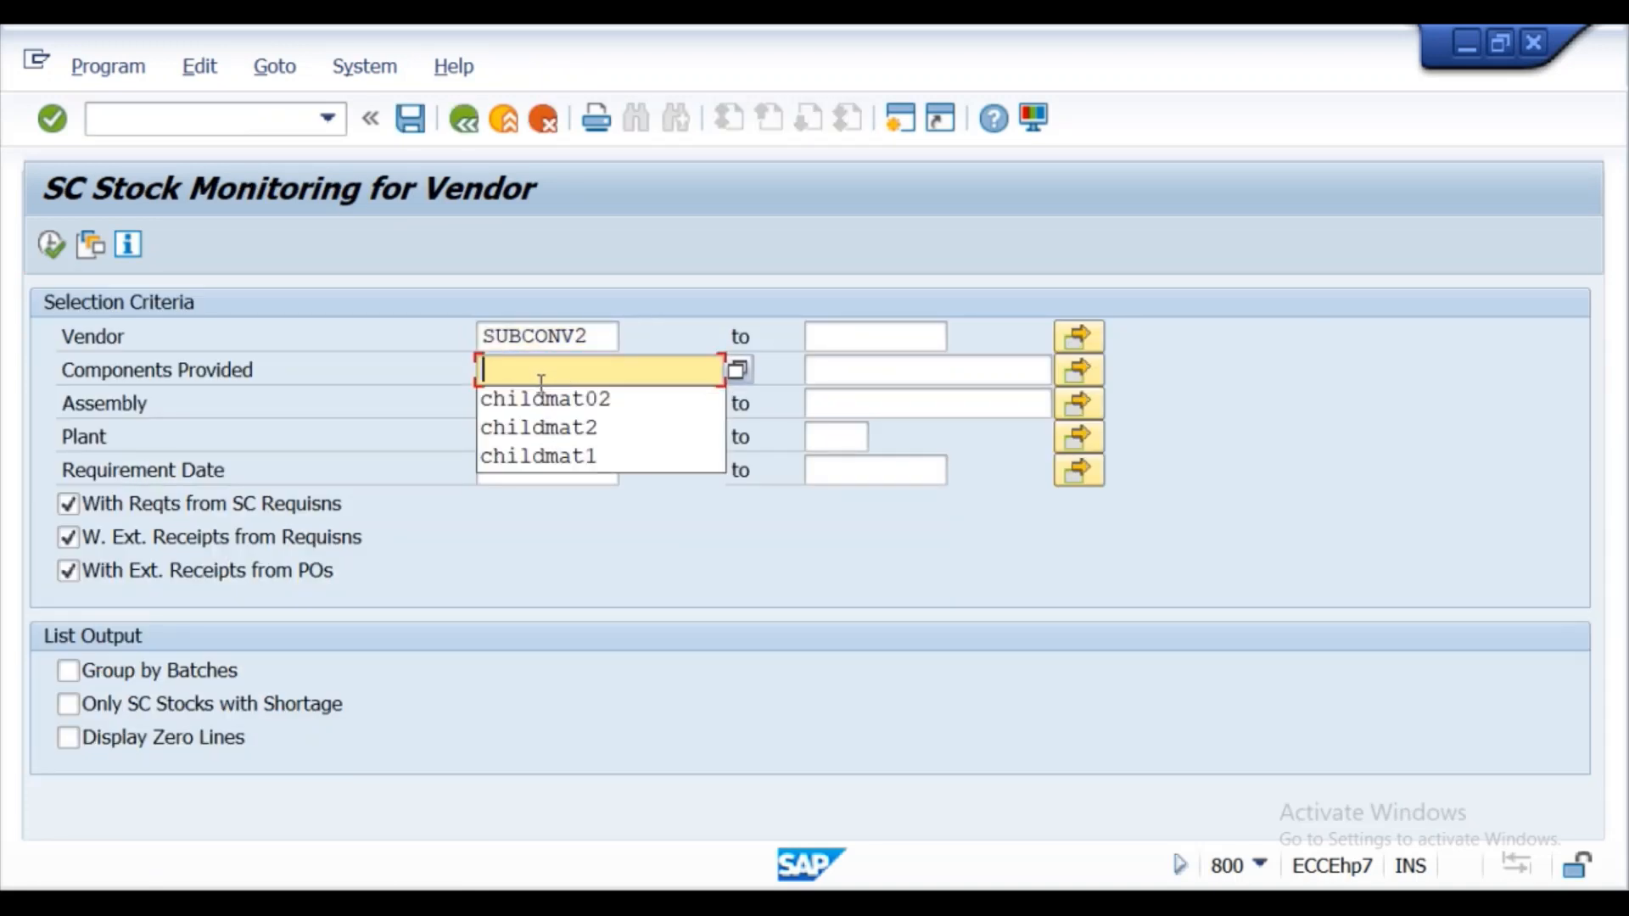
{"action": "left_click", "coordinate": [543, 399]}
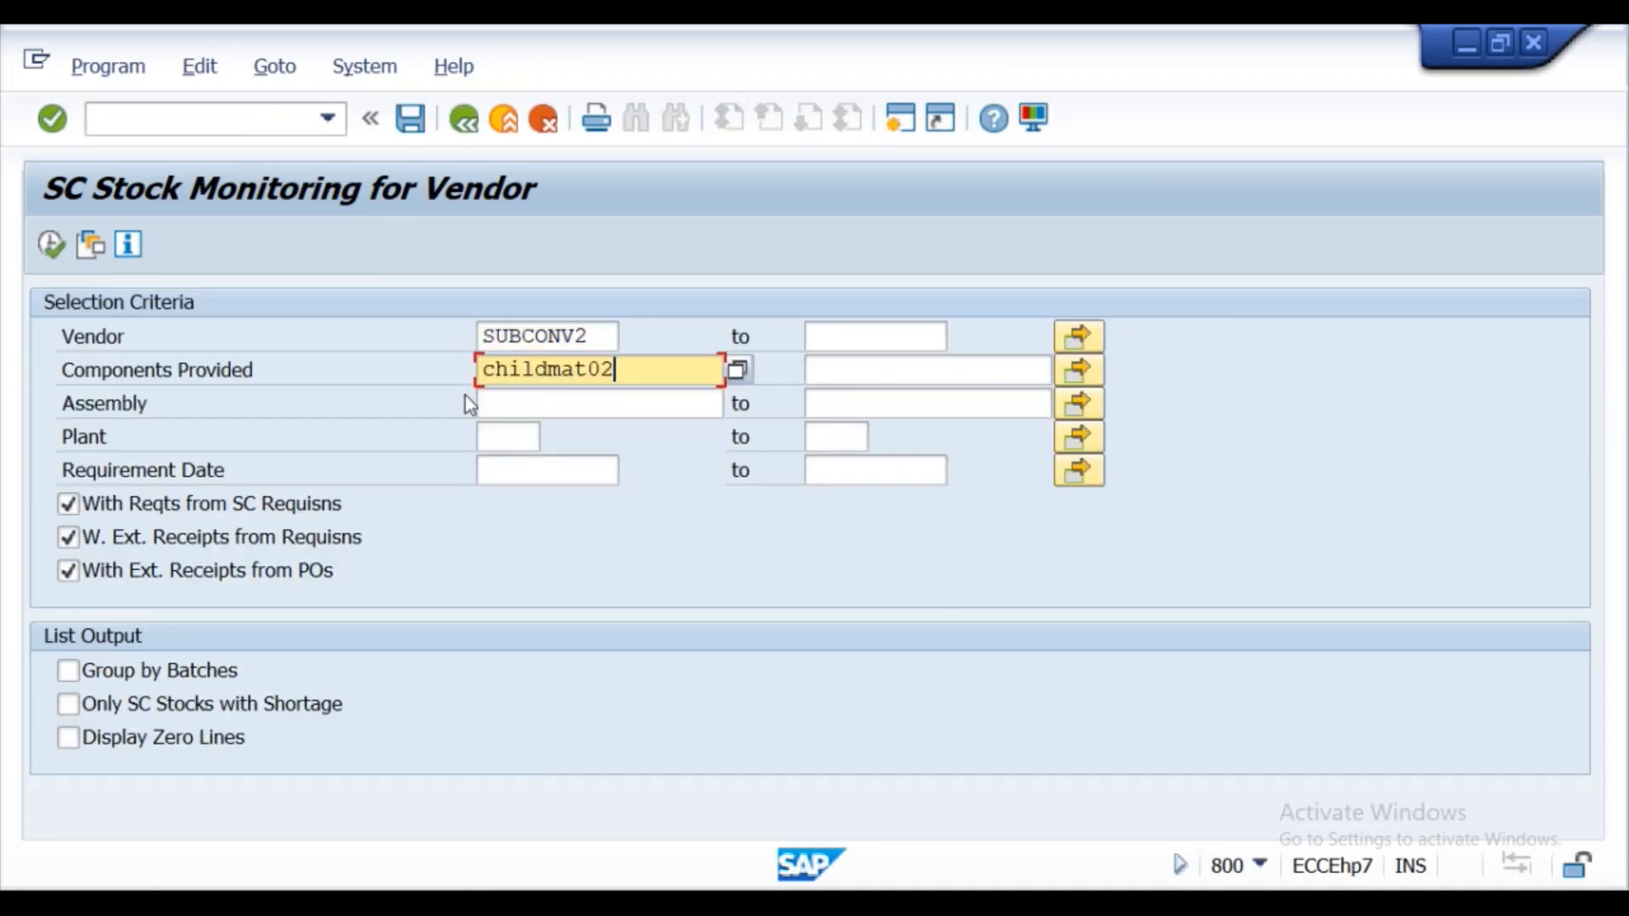
{"action": "left_click", "coordinate": [74, 246]}
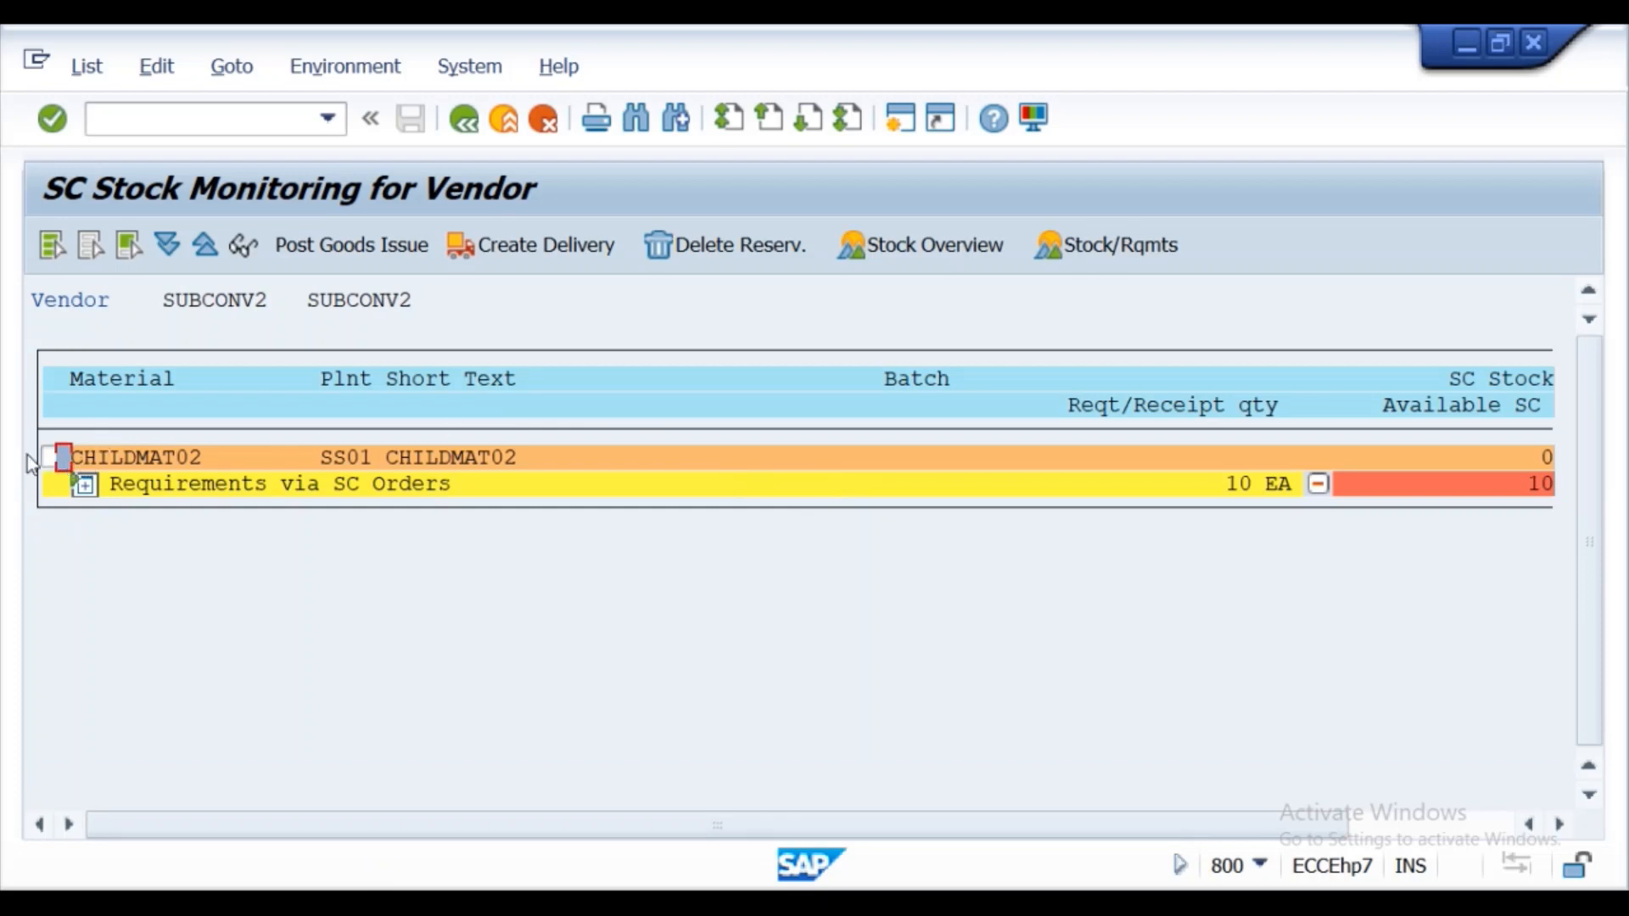
- Post the goods issue of 10 EA of CHILDMAT02 to vendor SUBCONV2 from storage location kss1
{"action": "left_click", "coordinate": [66, 460]}
{"action": "left_click", "coordinate": [49, 459]}
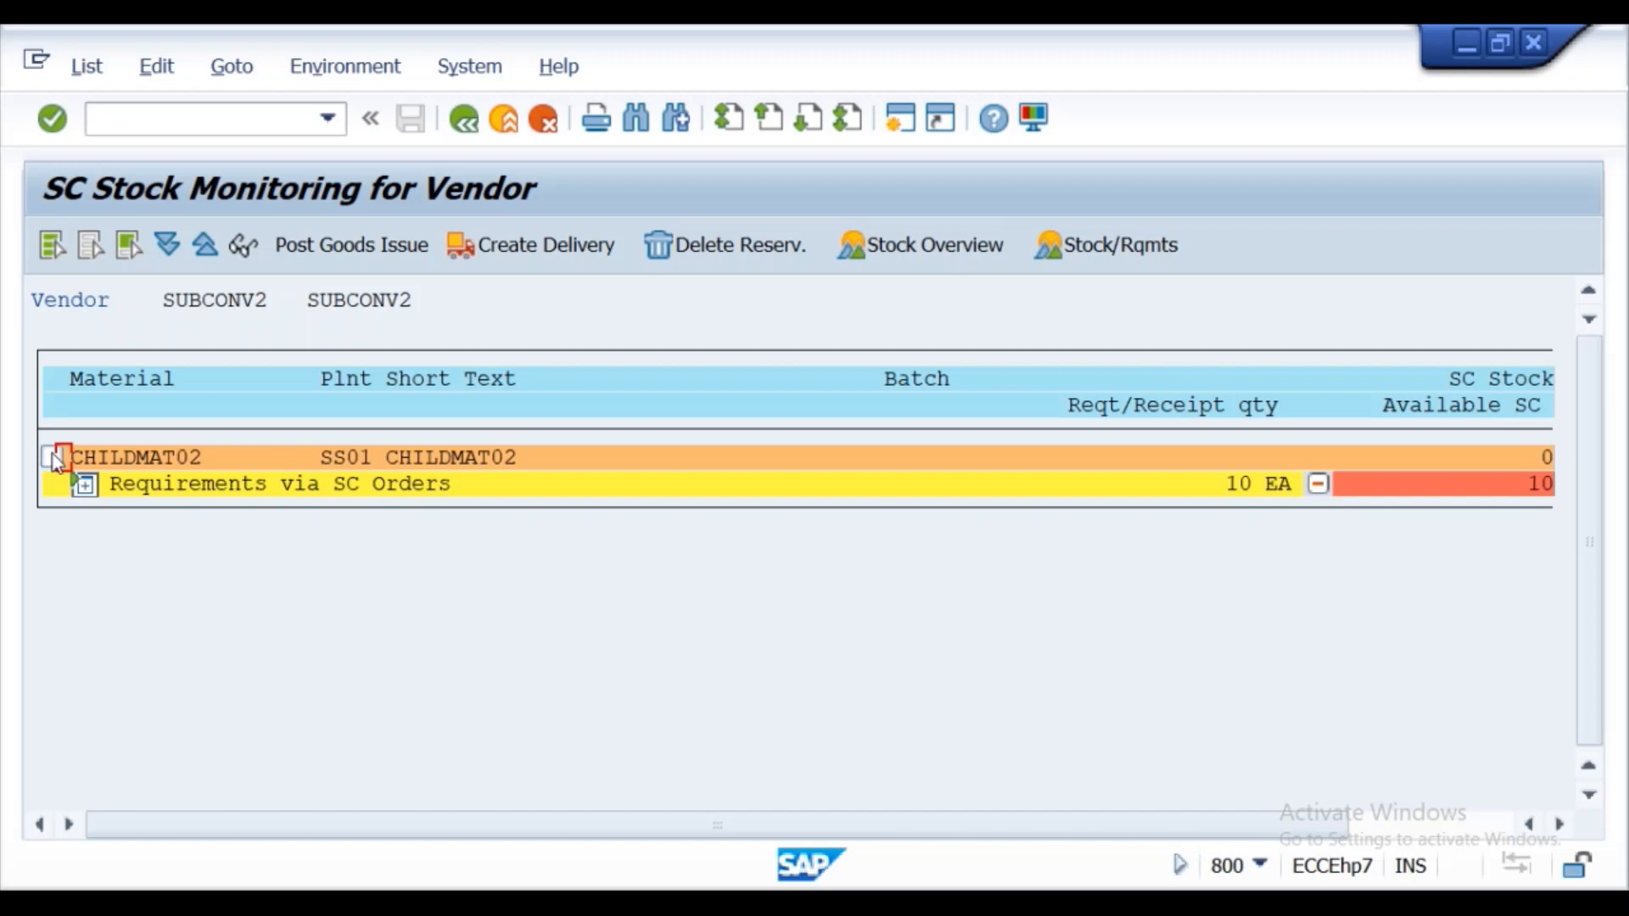
{"action": "left_click", "coordinate": [383, 251]}
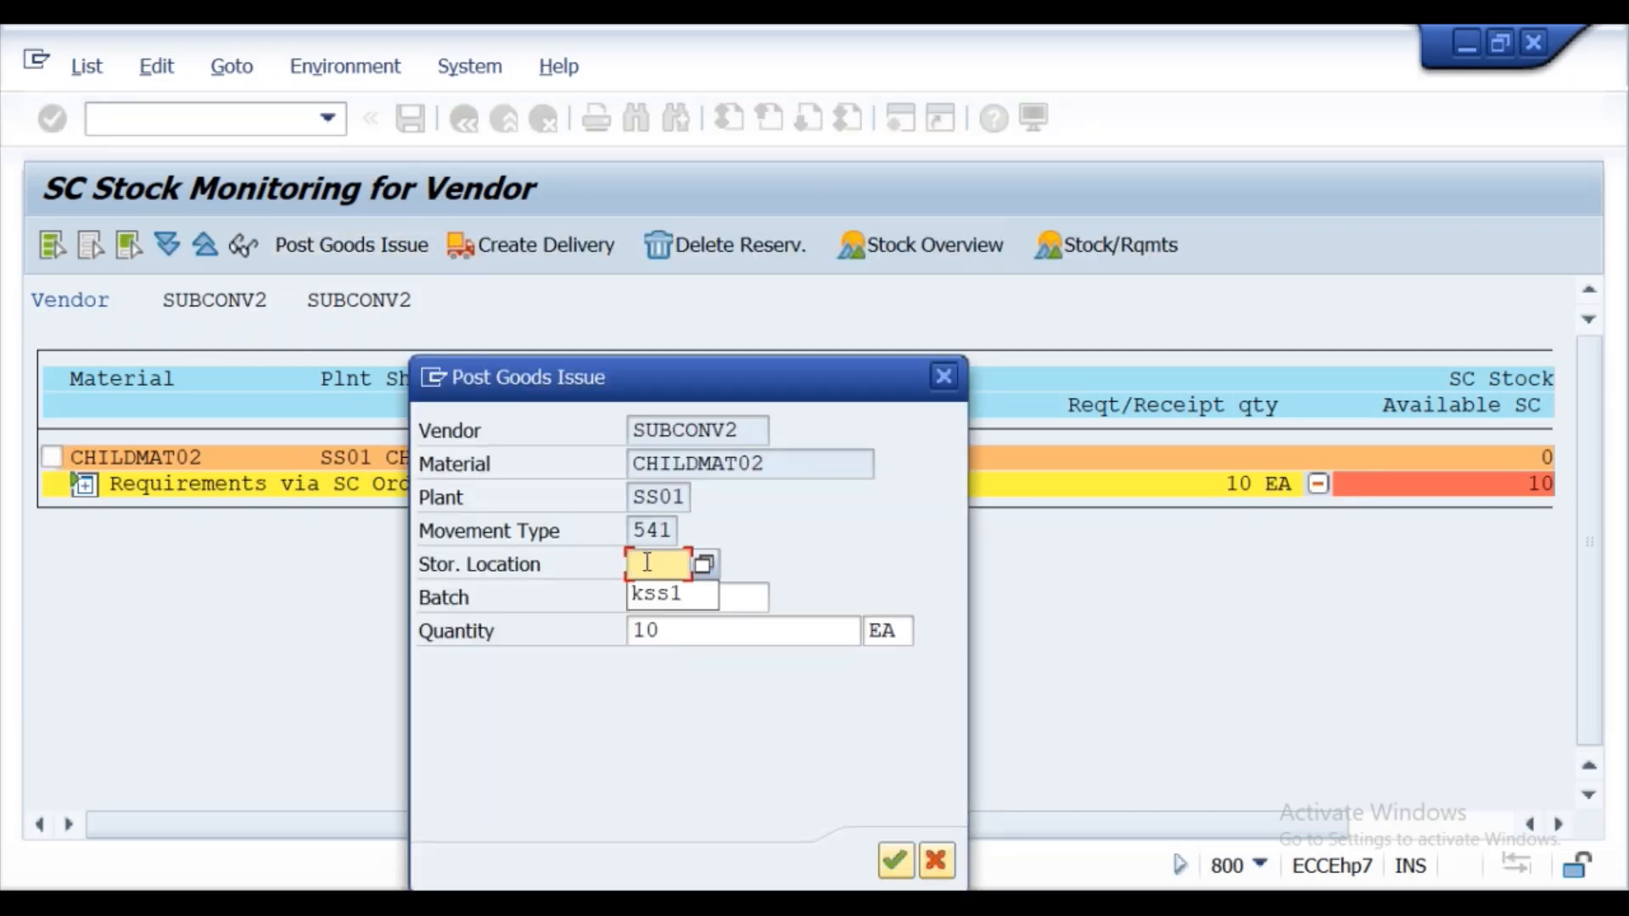
{"action": "left_click", "coordinate": [652, 593]}
{"action": "left_click", "coordinate": [895, 862]}
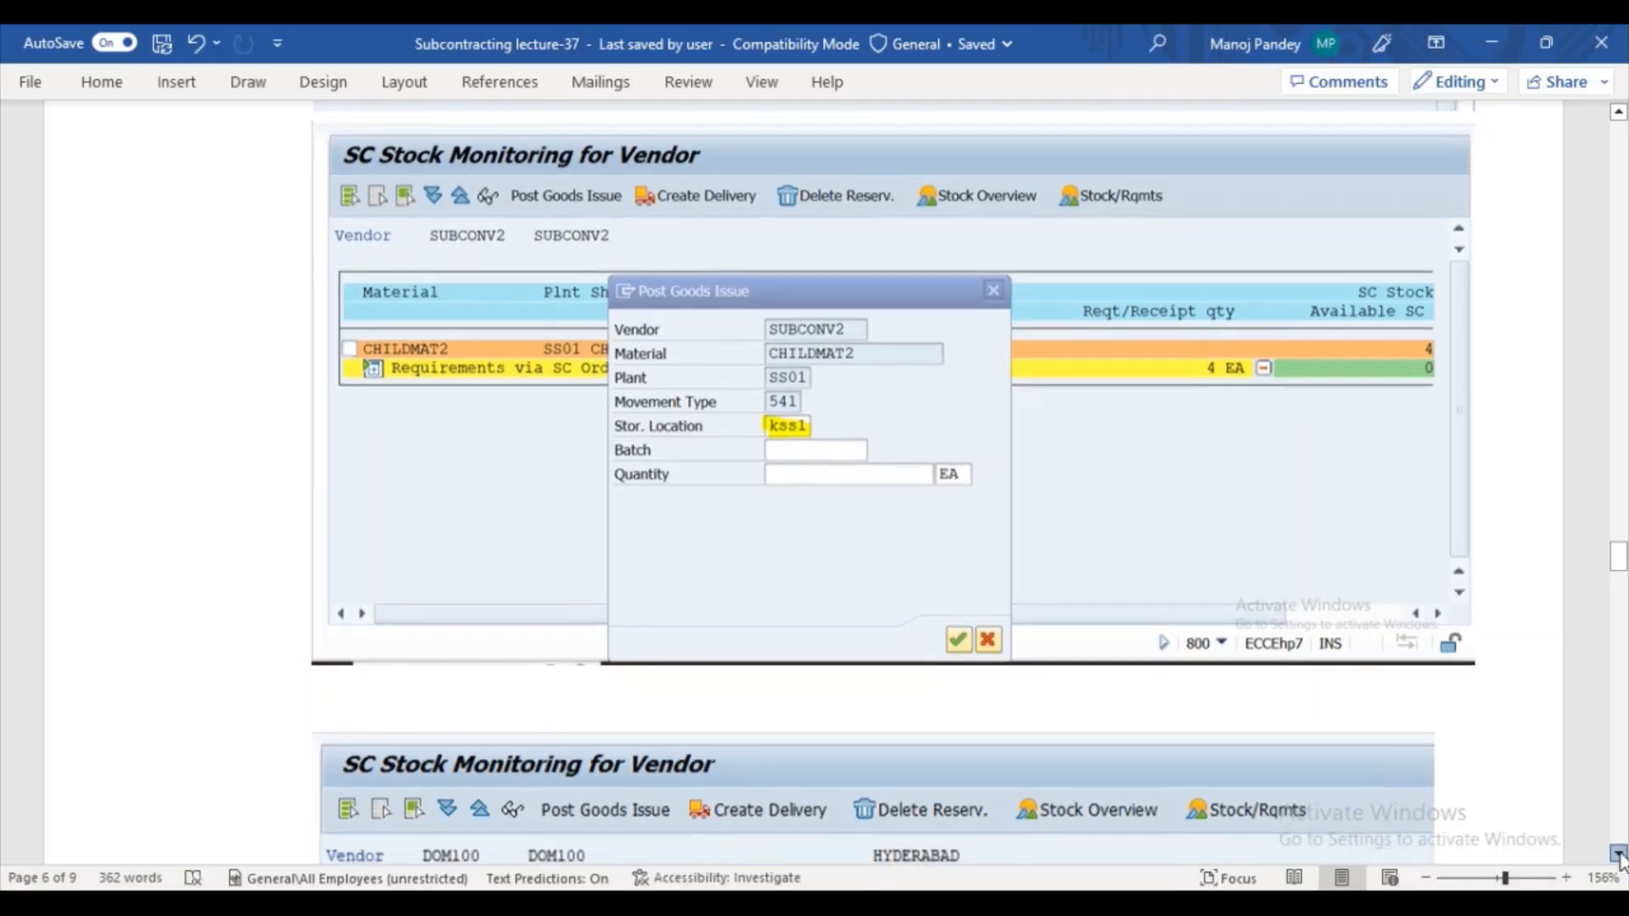
- Read the Word notes on the GI posting message, the Step-7 MMBE stock overview and Step-8, and return to SAP
{"action": "scroll", "coordinate": [1619, 853], "scroll_direction": "down", "scroll_amount": 5}
{"action": "scroll", "coordinate": [1620, 853], "scroll_direction": "down", "scroll_amount": 5}
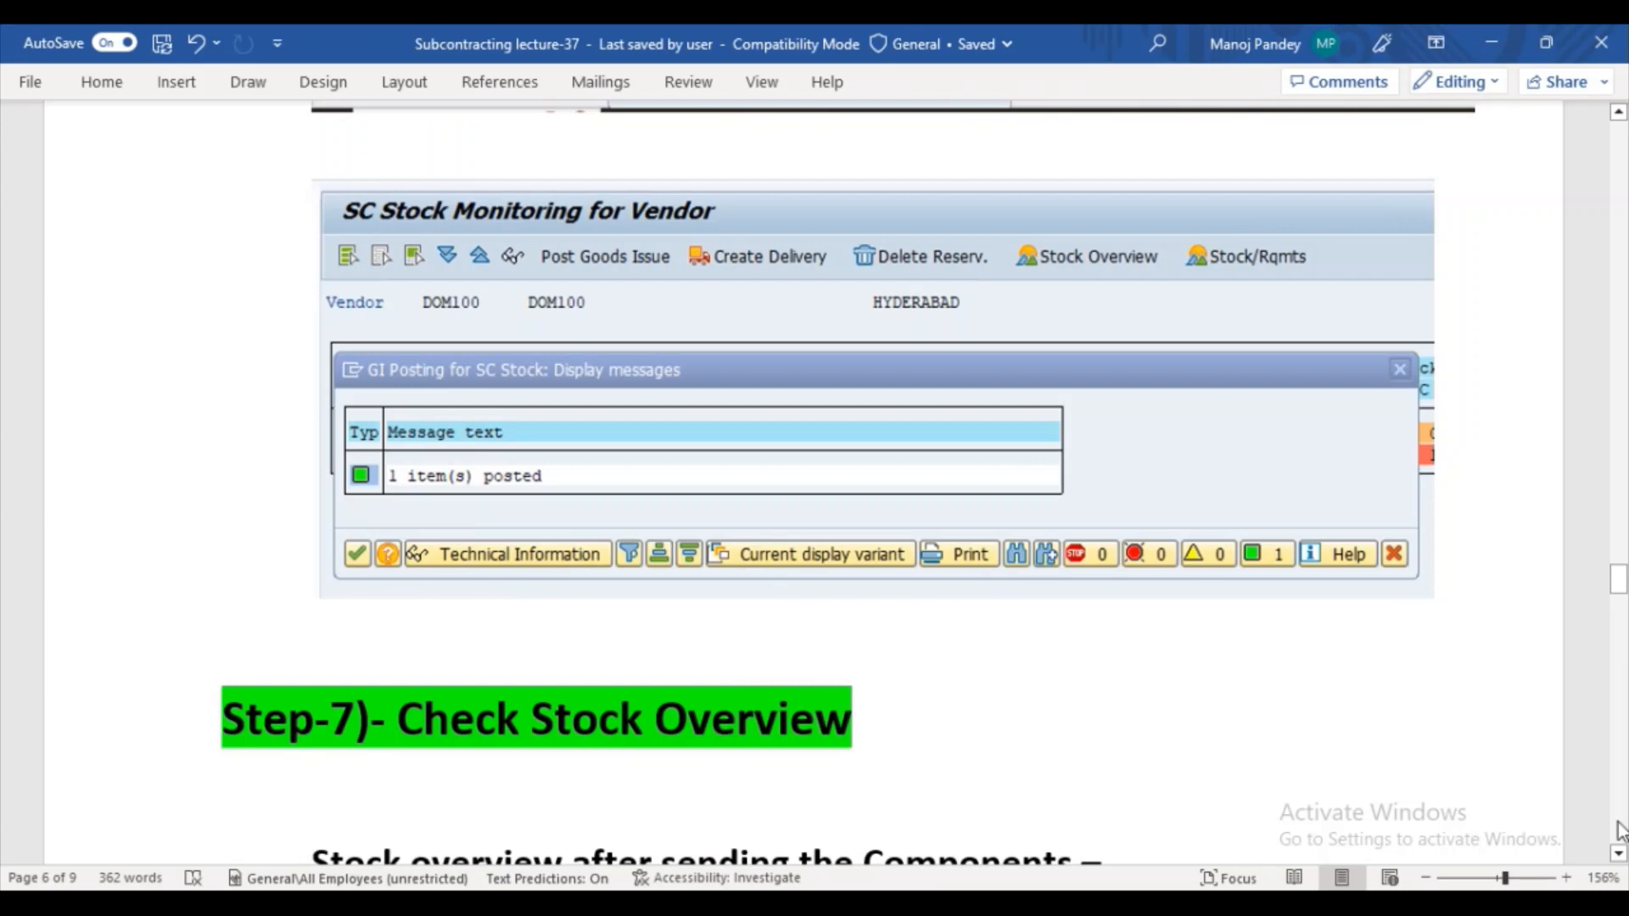
{"action": "scroll", "coordinate": [1619, 853], "scroll_direction": "down", "scroll_amount": 15}
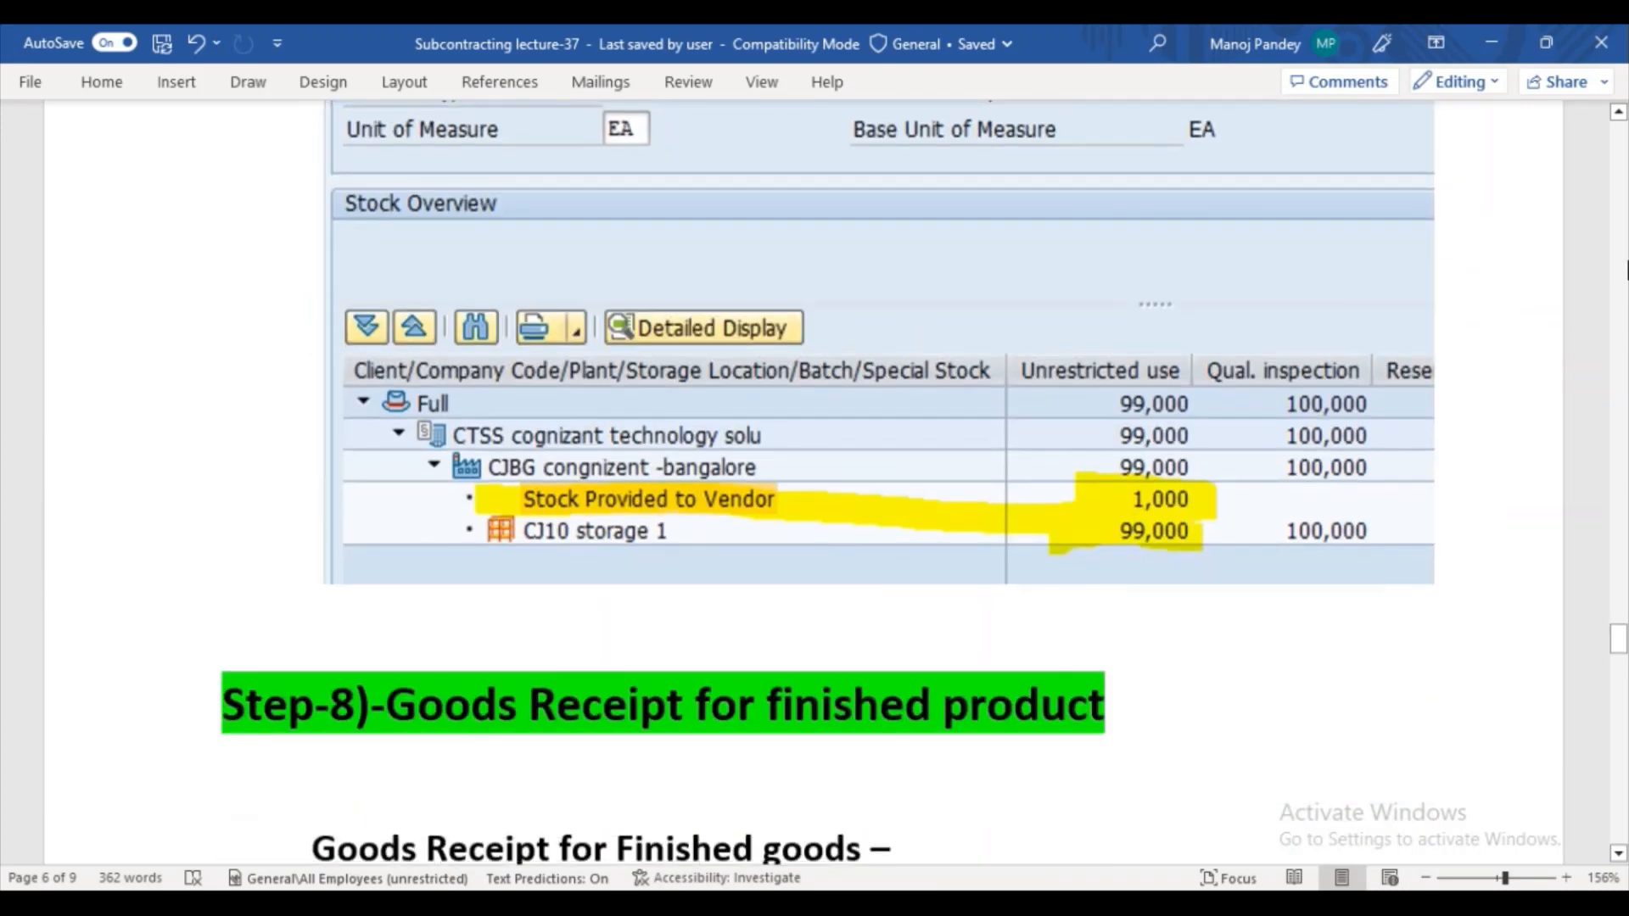
{"action": "scroll", "coordinate": [1621, 127], "scroll_direction": "up", "scroll_amount": 4}
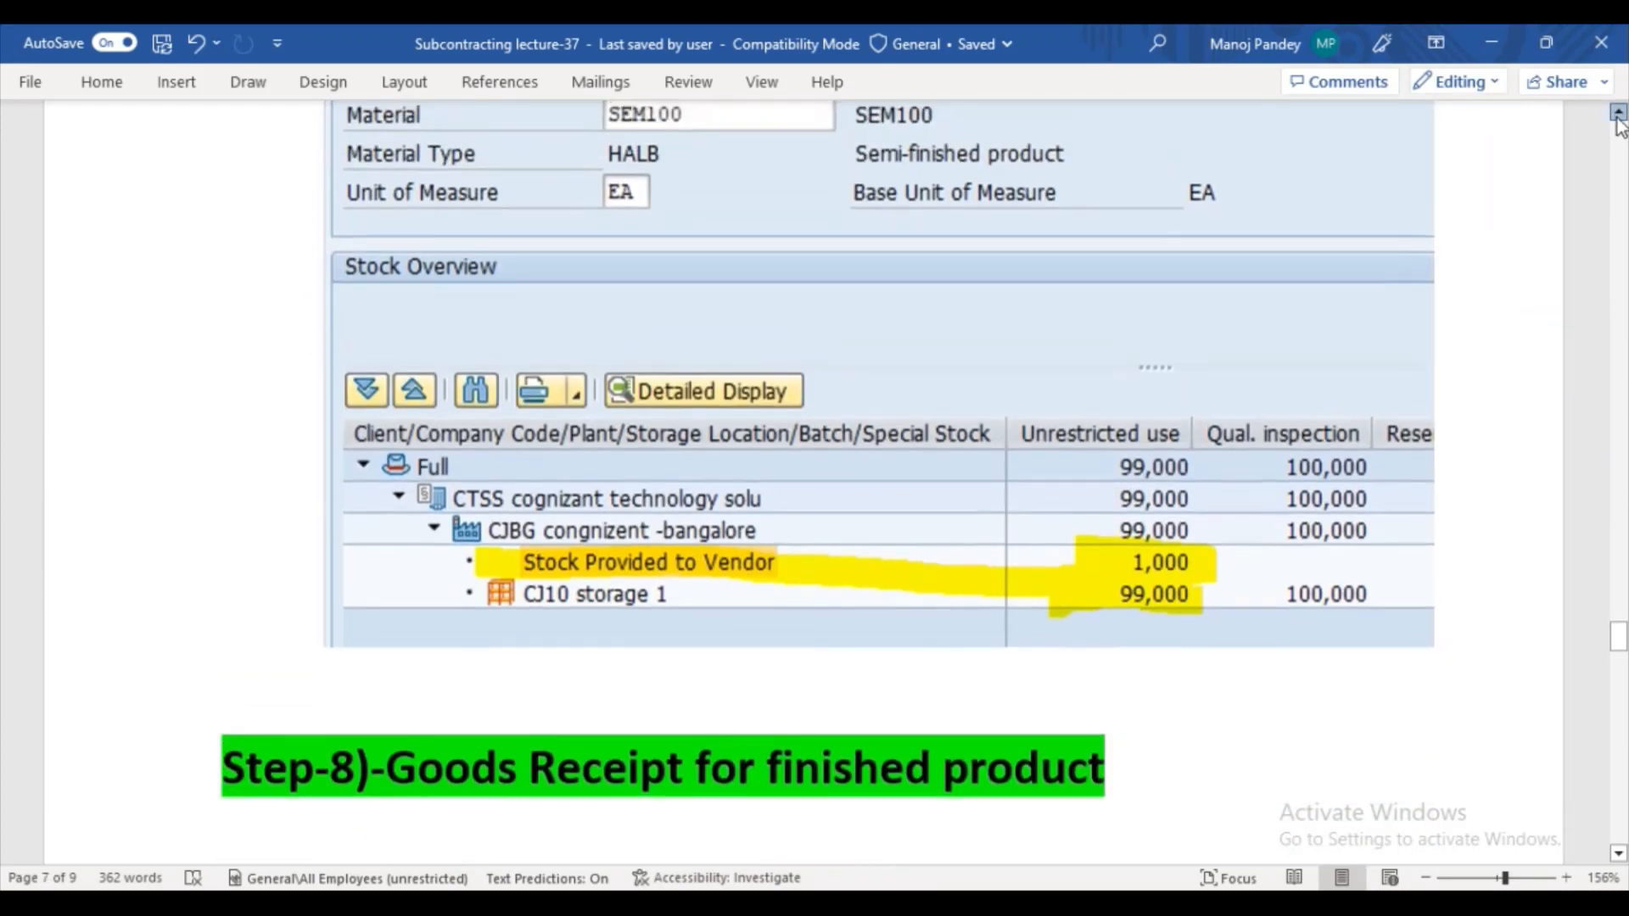
{"action": "scroll", "coordinate": [1621, 125], "scroll_direction": "up", "scroll_amount": 5}
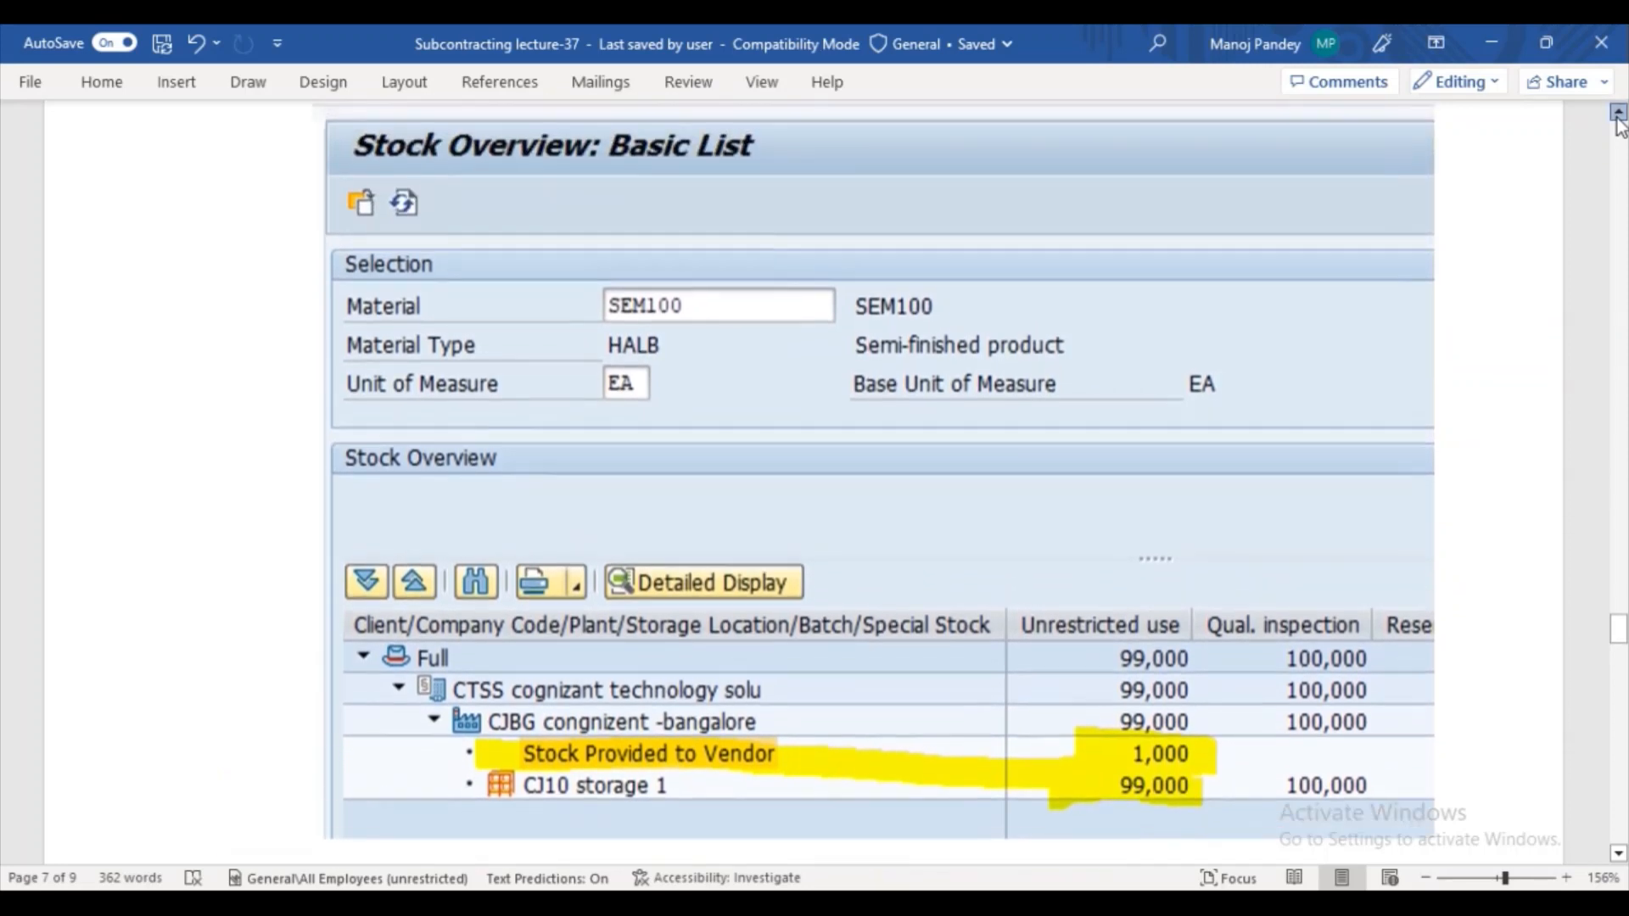
{"action": "scroll", "coordinate": [1621, 127], "scroll_direction": "up", "scroll_amount": 2}
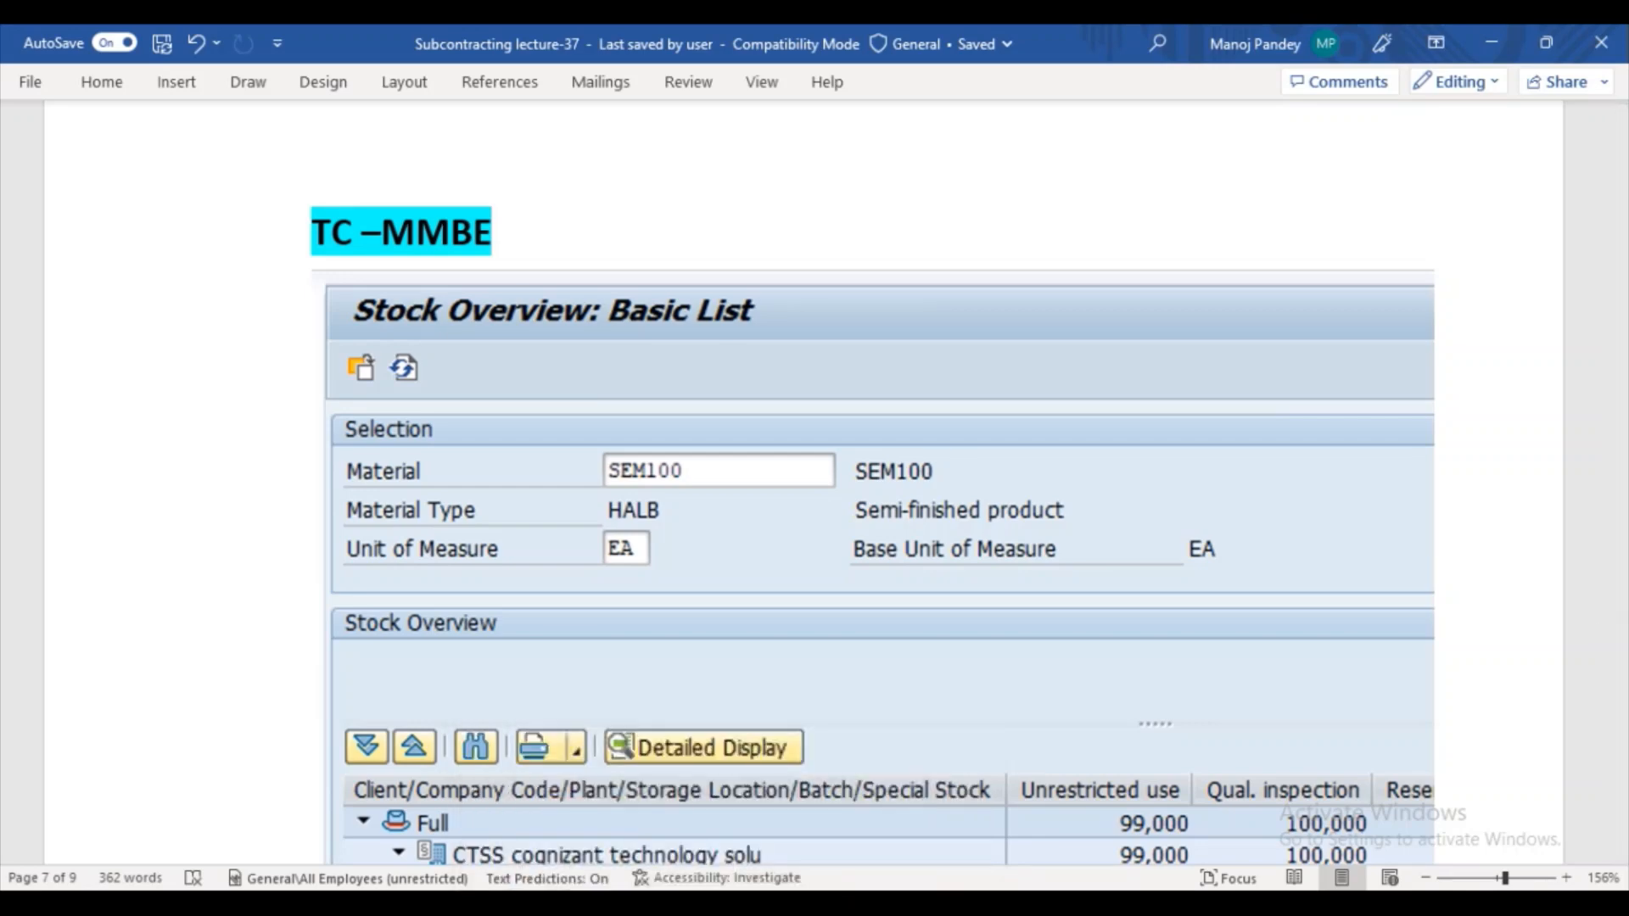
{"action": "left_click", "coordinate": [771, 817]}
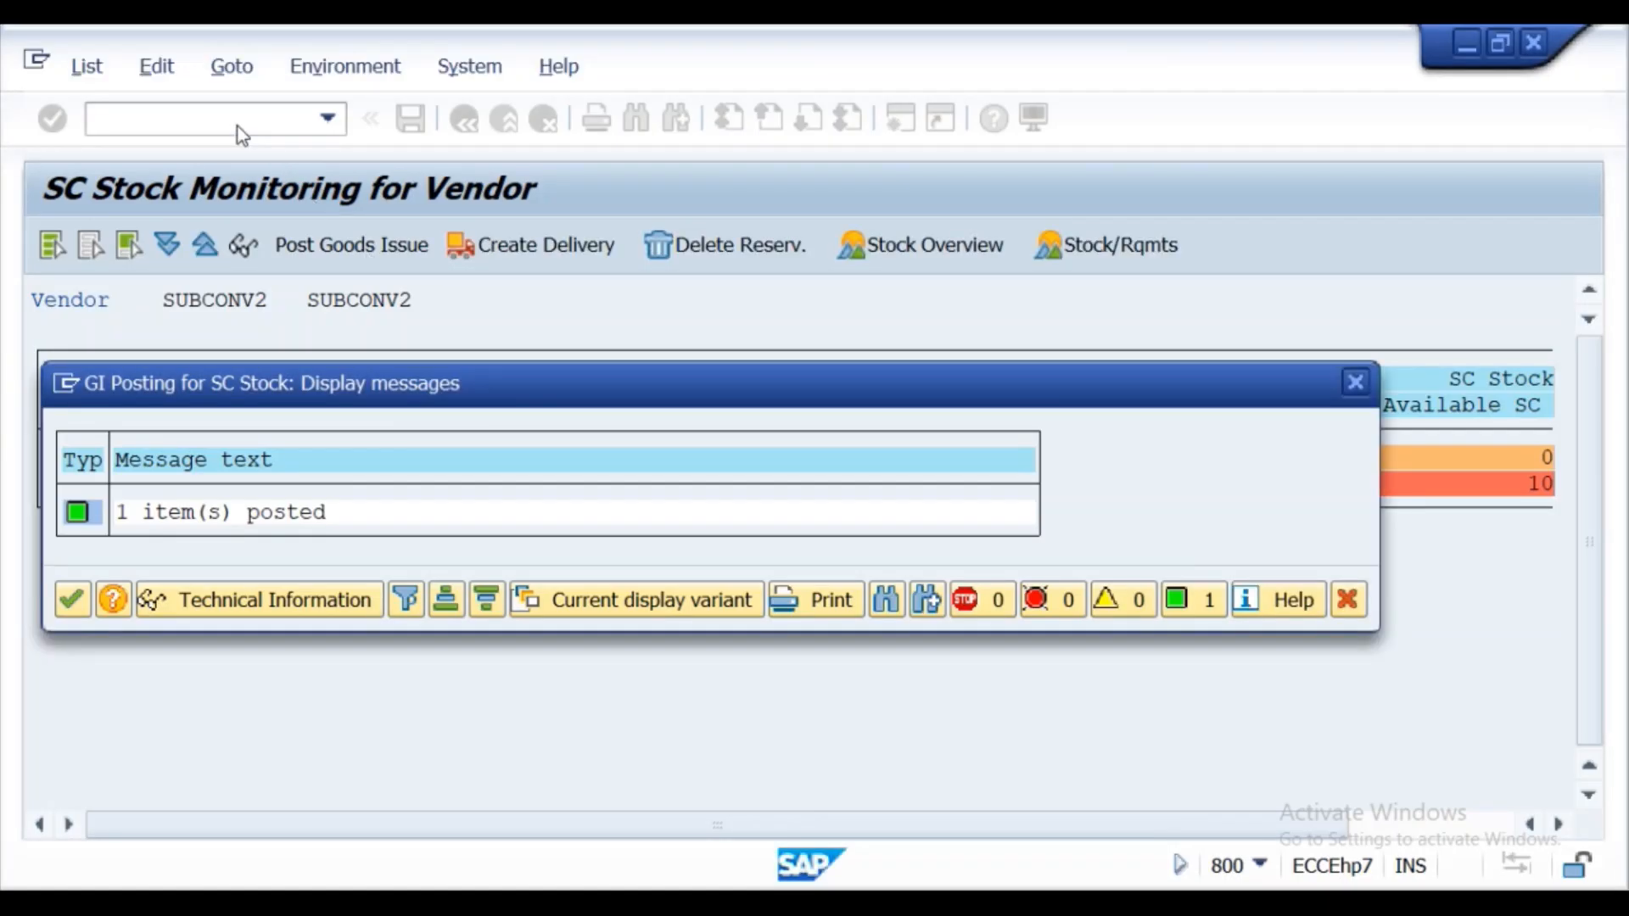
- Close the GI posting messages and run transaction MMBE for CHILDMAT02 in plant SS01, storage location KSS1
{"action": "left_click", "coordinate": [1355, 384]}
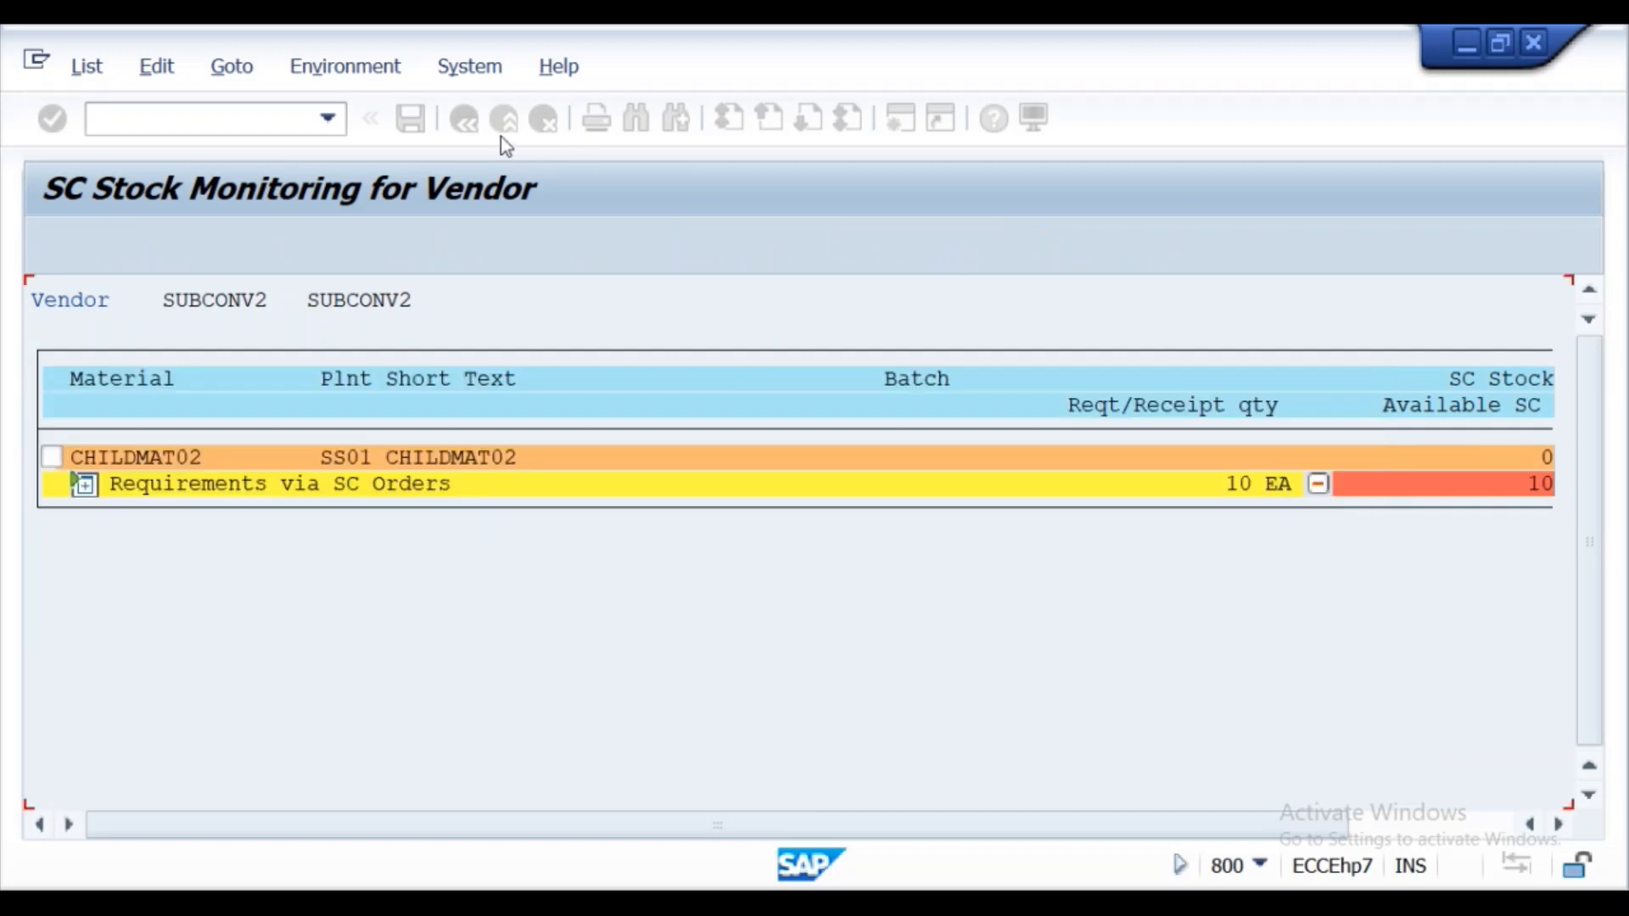
{"action": "left_click", "coordinate": [228, 124]}
{"action": "type", "text": "/nmmbe"}
{"action": "key", "text": "Return"}
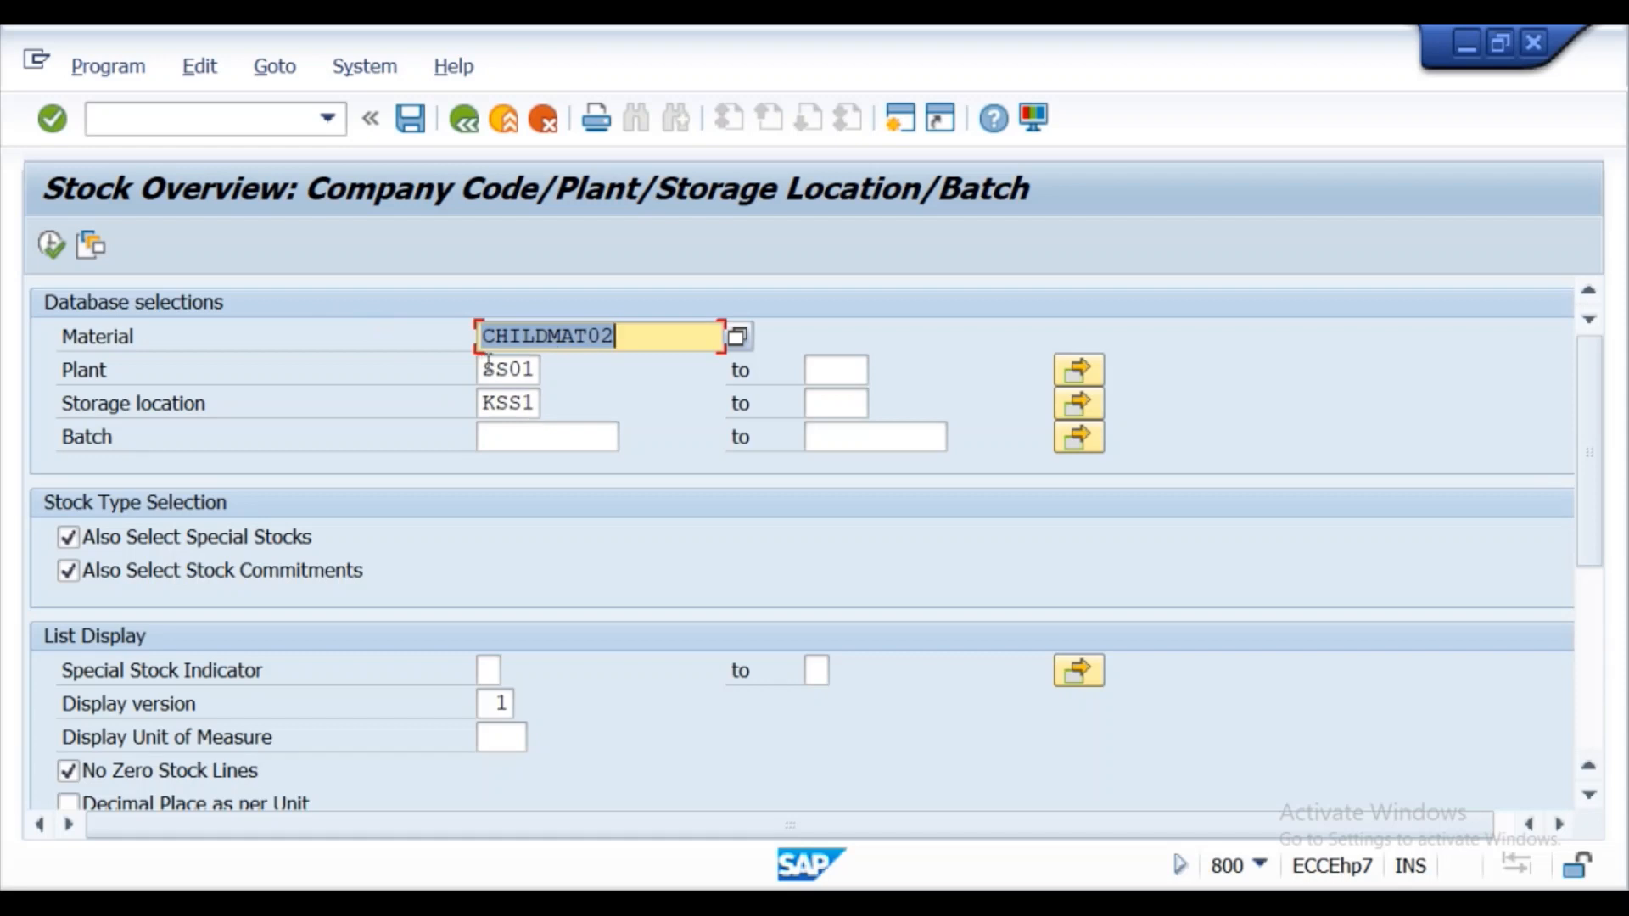
{"action": "left_click", "coordinate": [52, 244]}
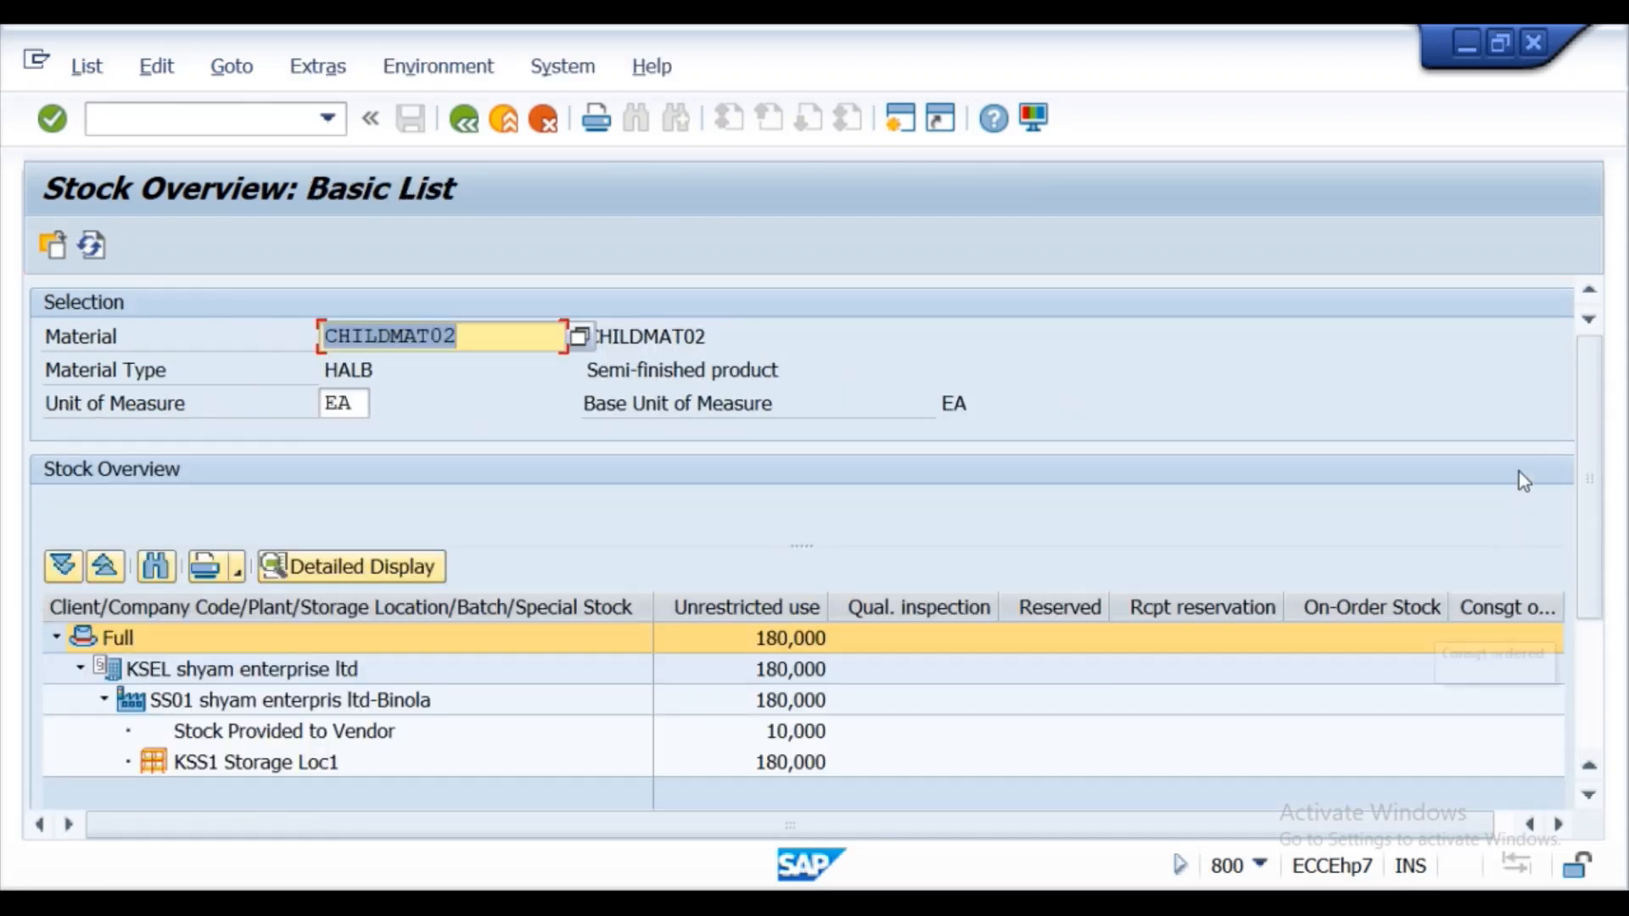
{"action": "scroll", "coordinate": [1597, 465], "scroll_direction": "down", "scroll_amount": 3}
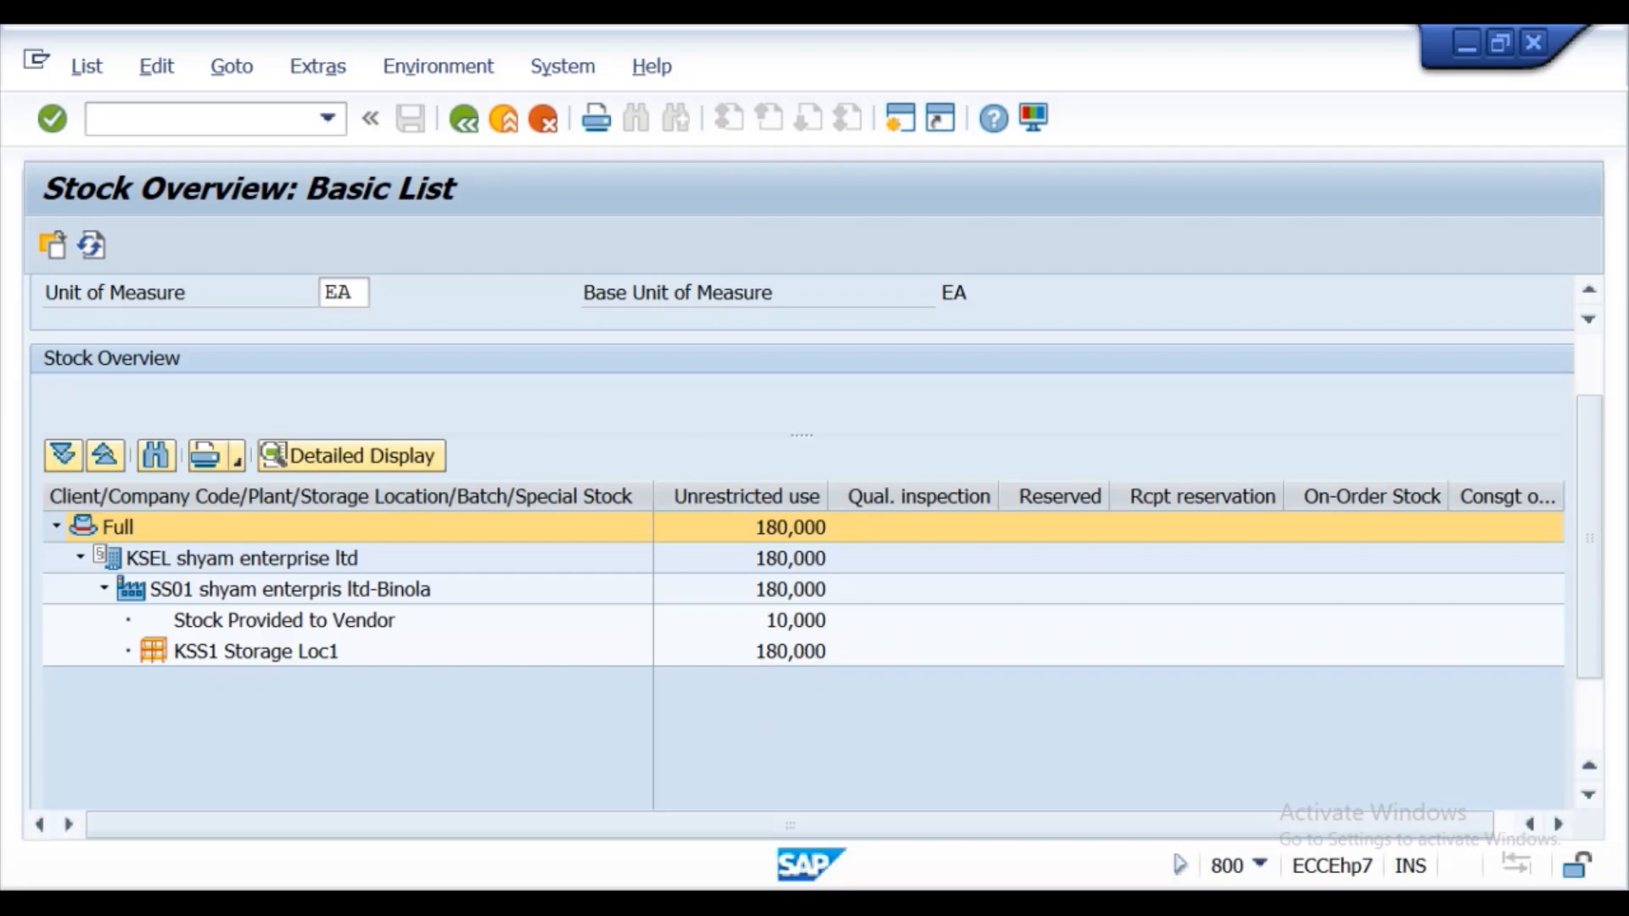
- Switch to the Word notes and delete the old SEM100 stock overview screenshot under TC –MMBE
{"action": "left_click", "coordinate": [804, 906]}
{"action": "left_click_drag", "start_coordinate": [1618, 620], "coordinate": [1619, 628]}
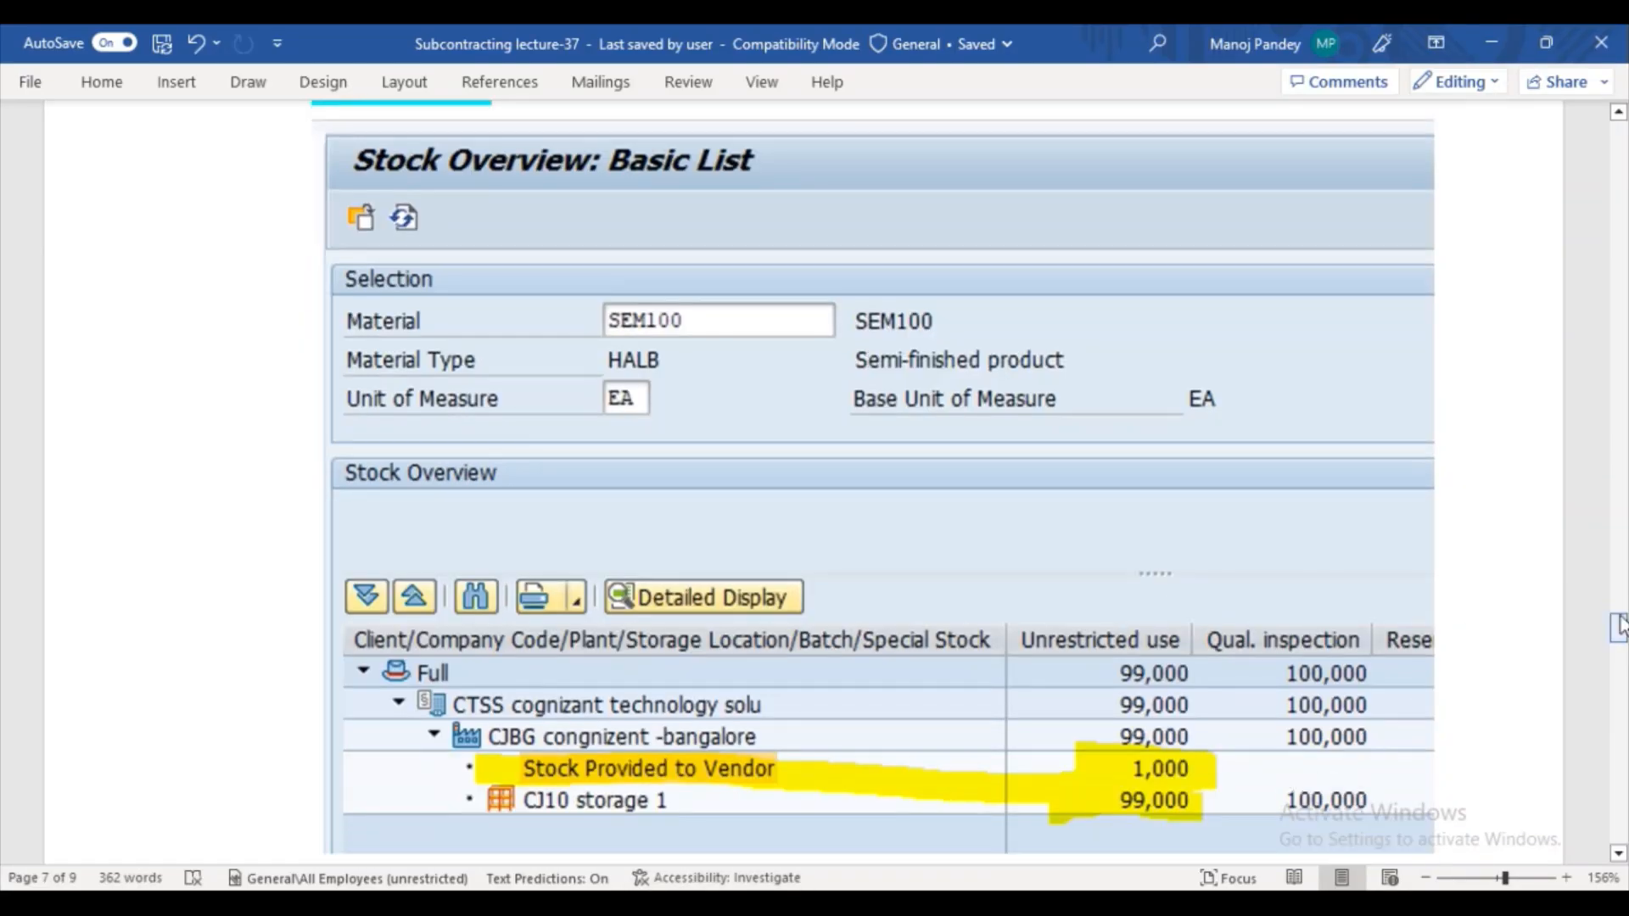
{"action": "left_click", "coordinate": [1055, 570]}
{"action": "key", "text": "Delete"}
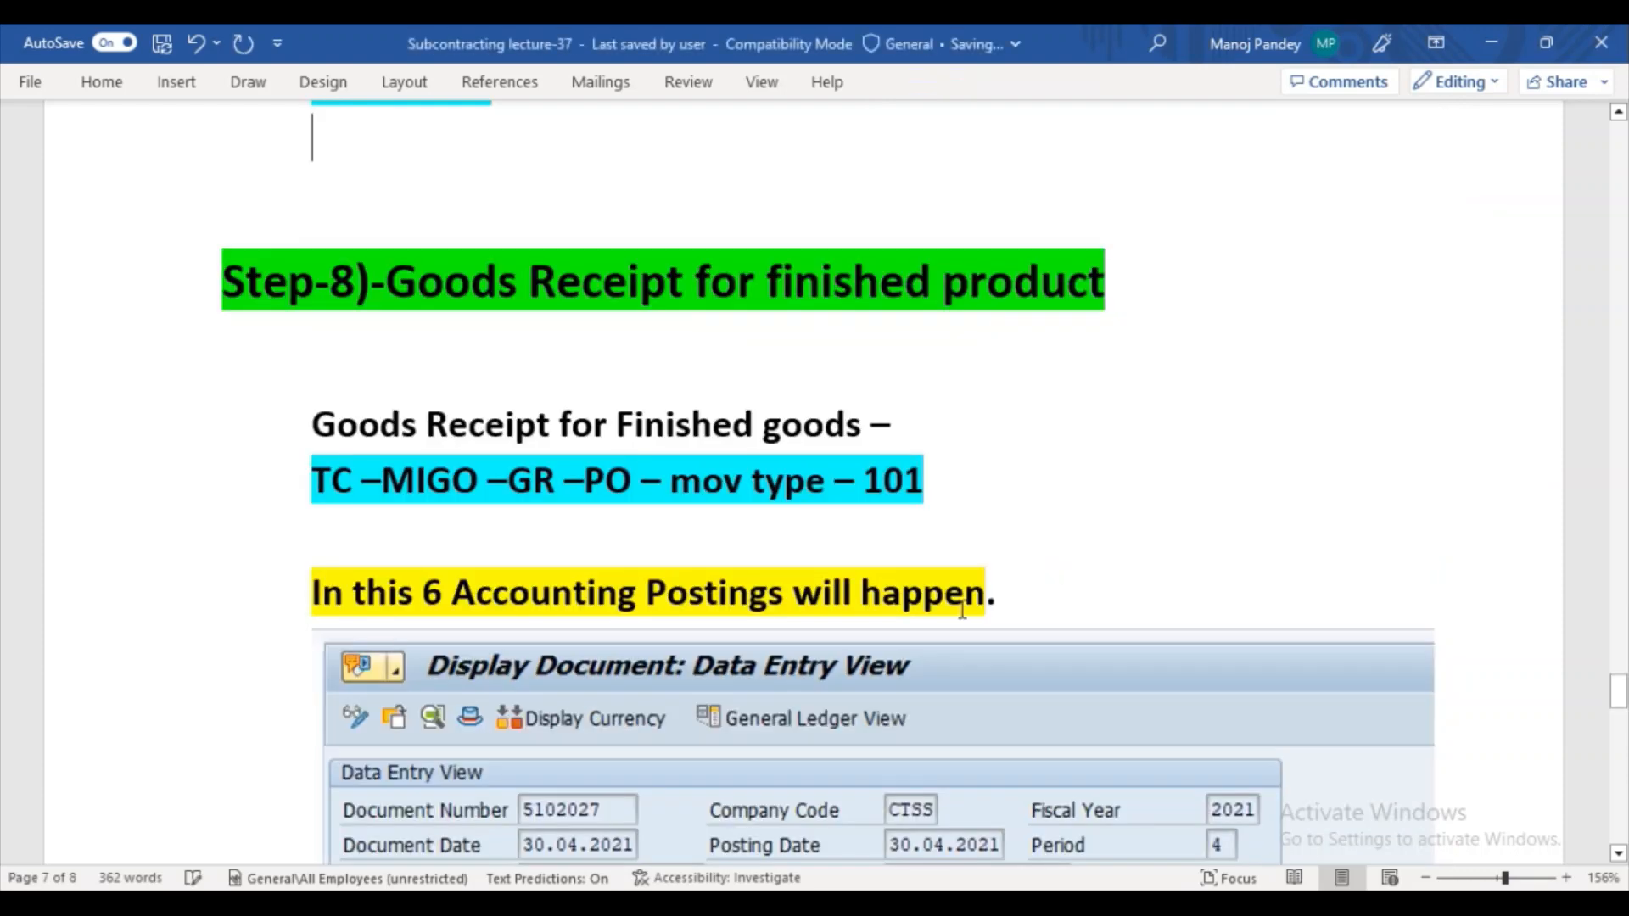
- Return to the SAP stock overview and capture its CHILDMAT02 list with the Snipping Tool
{"action": "left_click", "coordinate": [727, 902]}
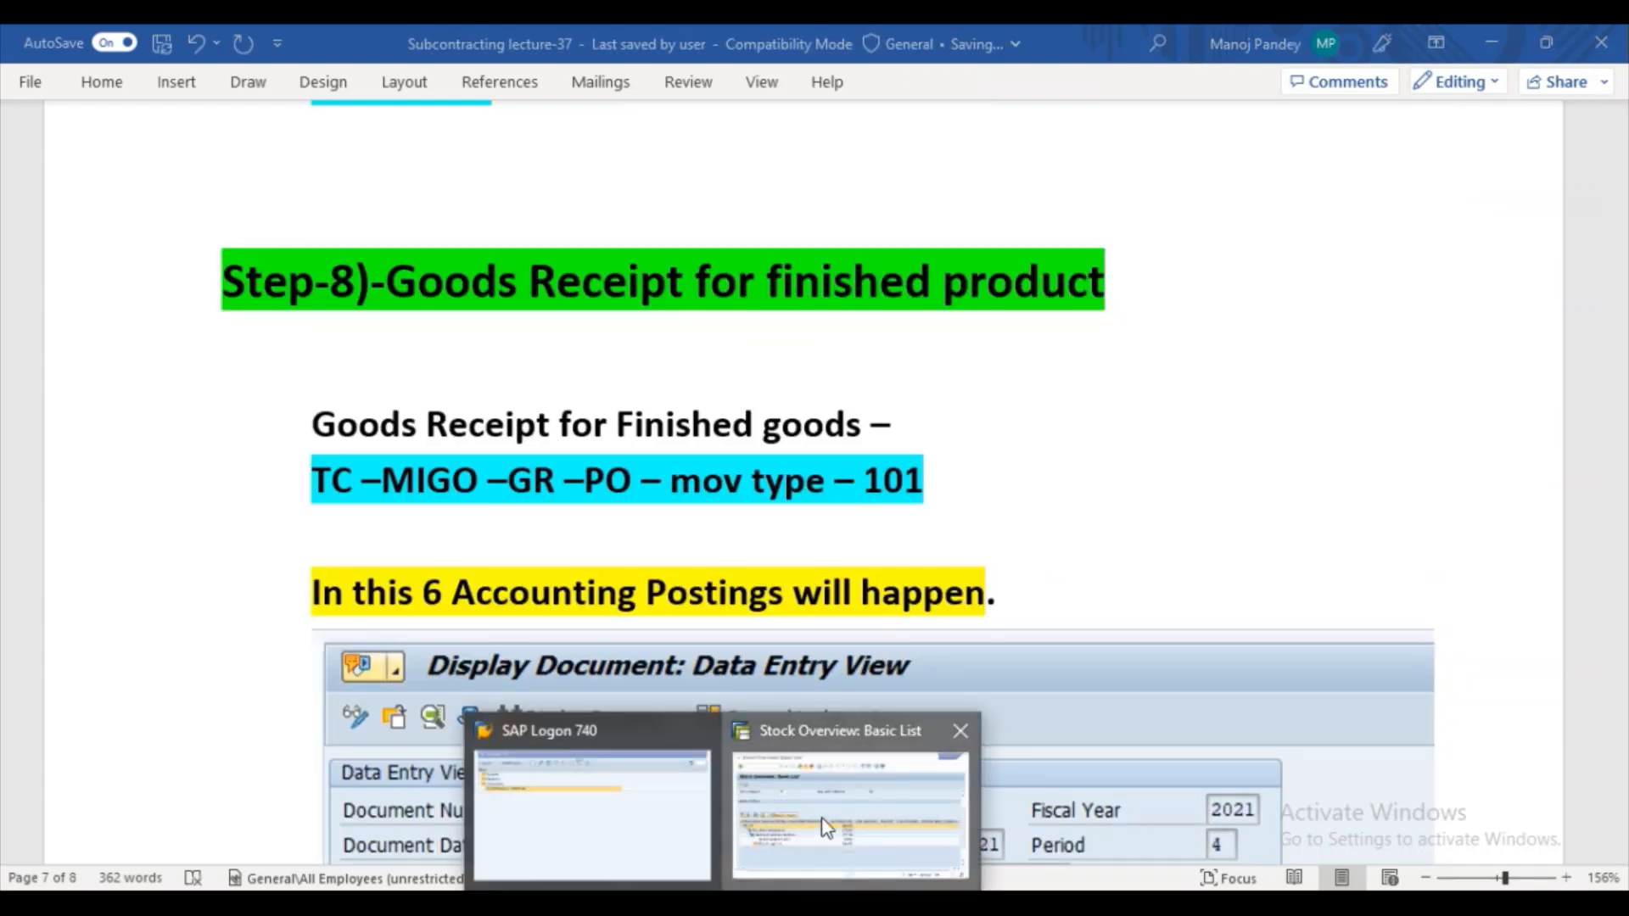
{"action": "left_click", "coordinate": [822, 829]}
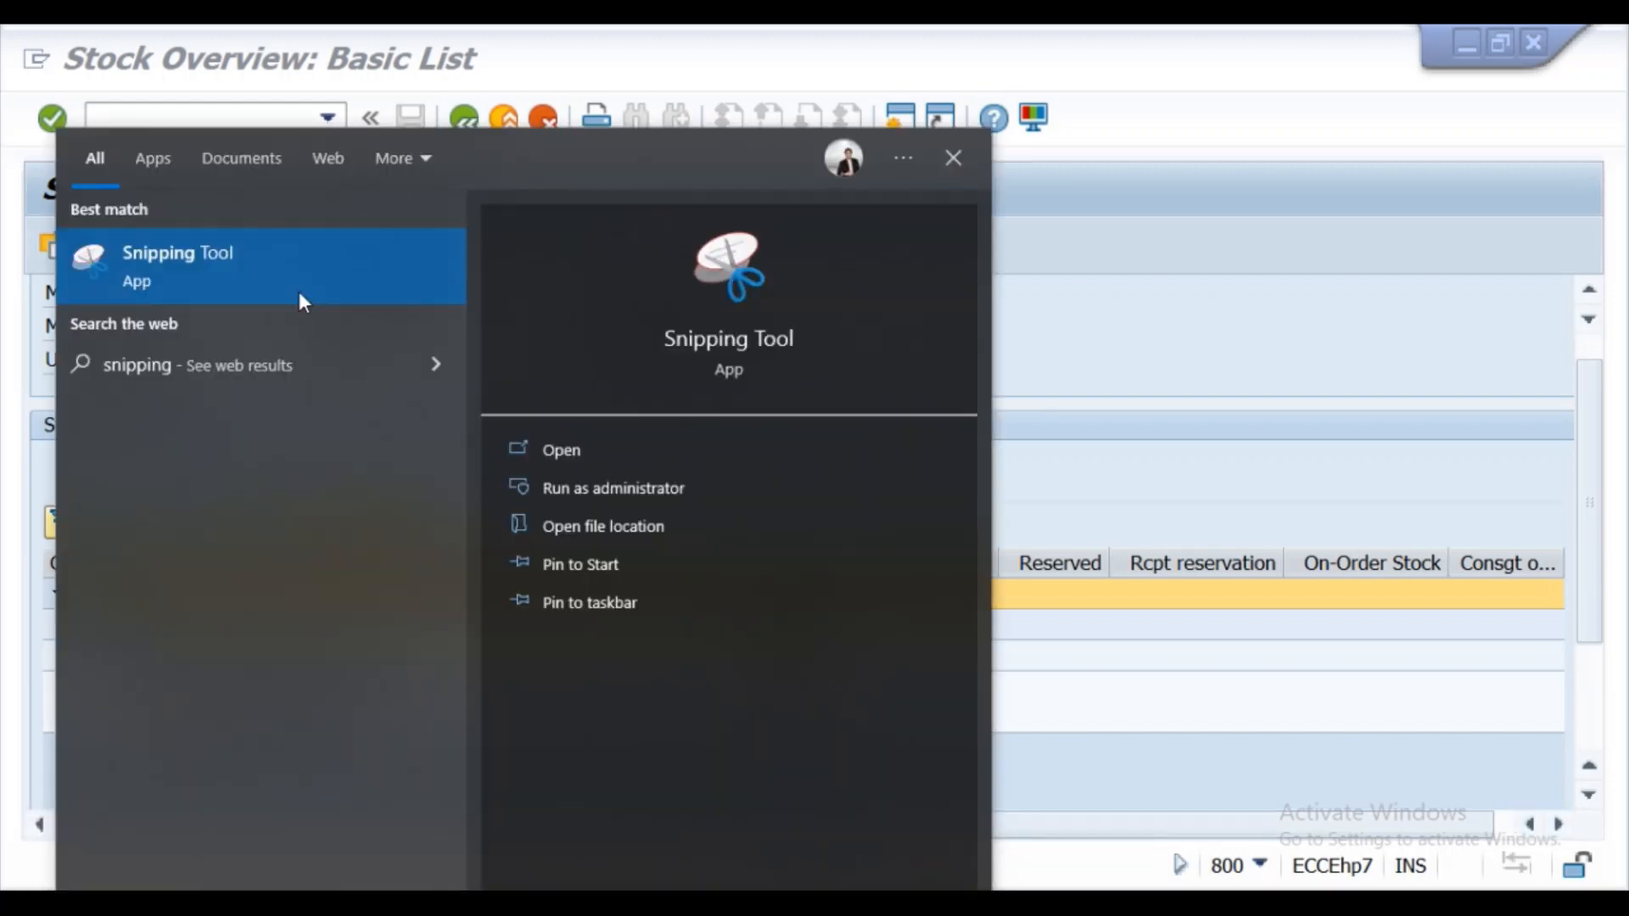
{"action": "left_click", "coordinate": [299, 294]}
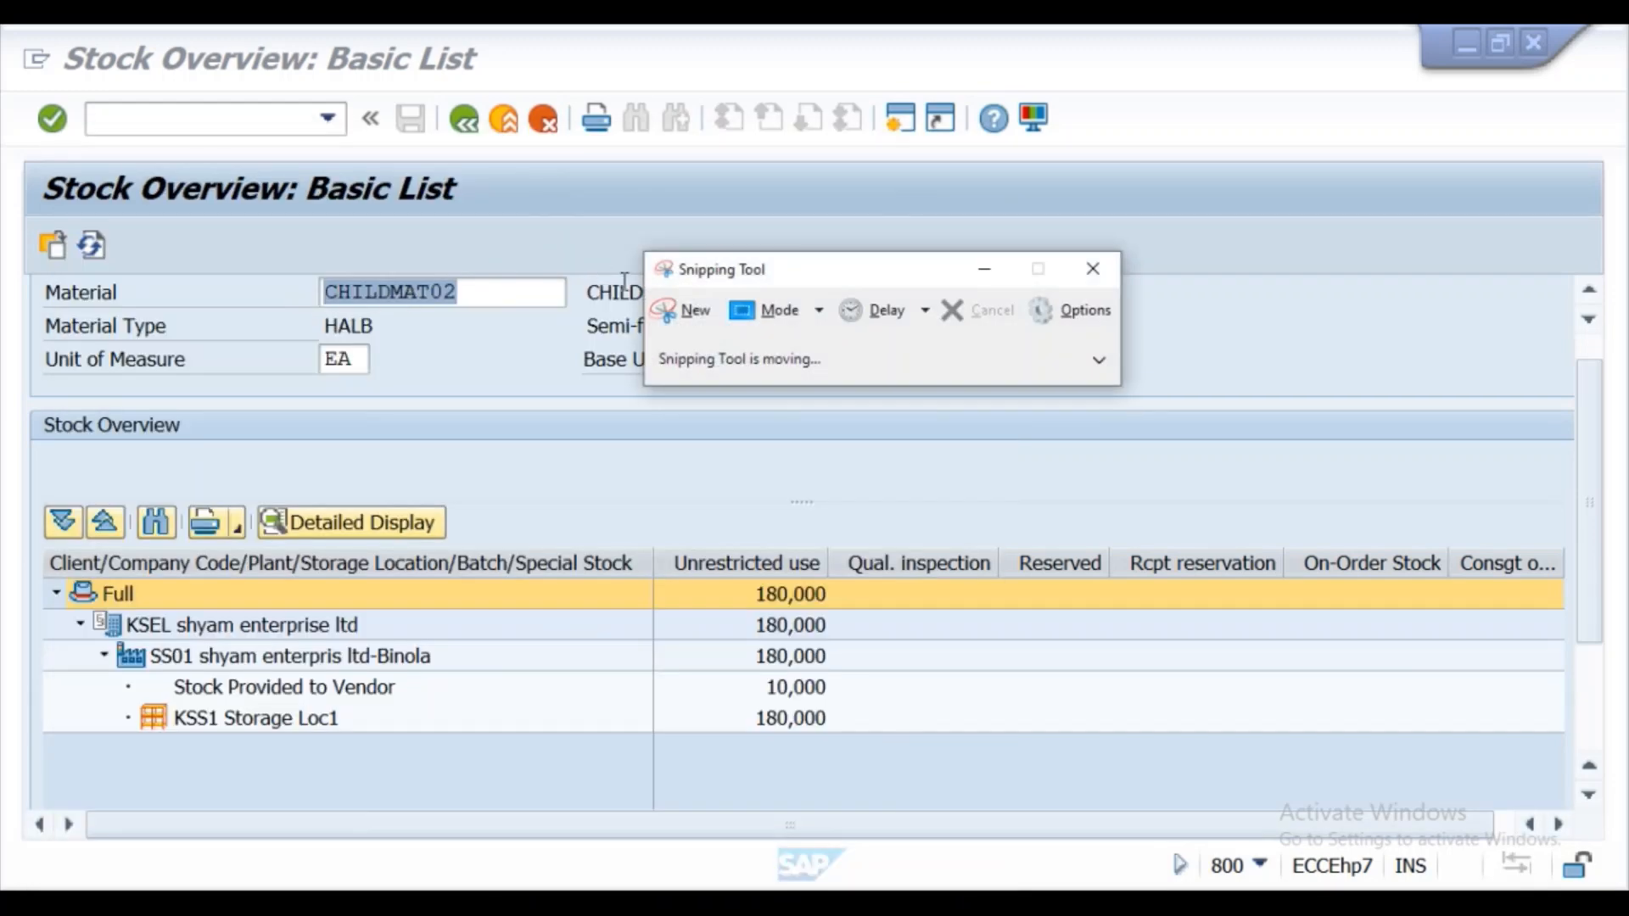
{"action": "left_click", "coordinate": [662, 314]}
{"action": "mouse_move", "coordinate": [11, 153]}
{"action": "left_mouse_down"}
{"action": "mouse_move", "coordinate": [807, 309]}
{"action": "mouse_move", "coordinate": [1145, 618]}
{"action": "mouse_move", "coordinate": [1218, 762]}
{"action": "left_mouse_up"}
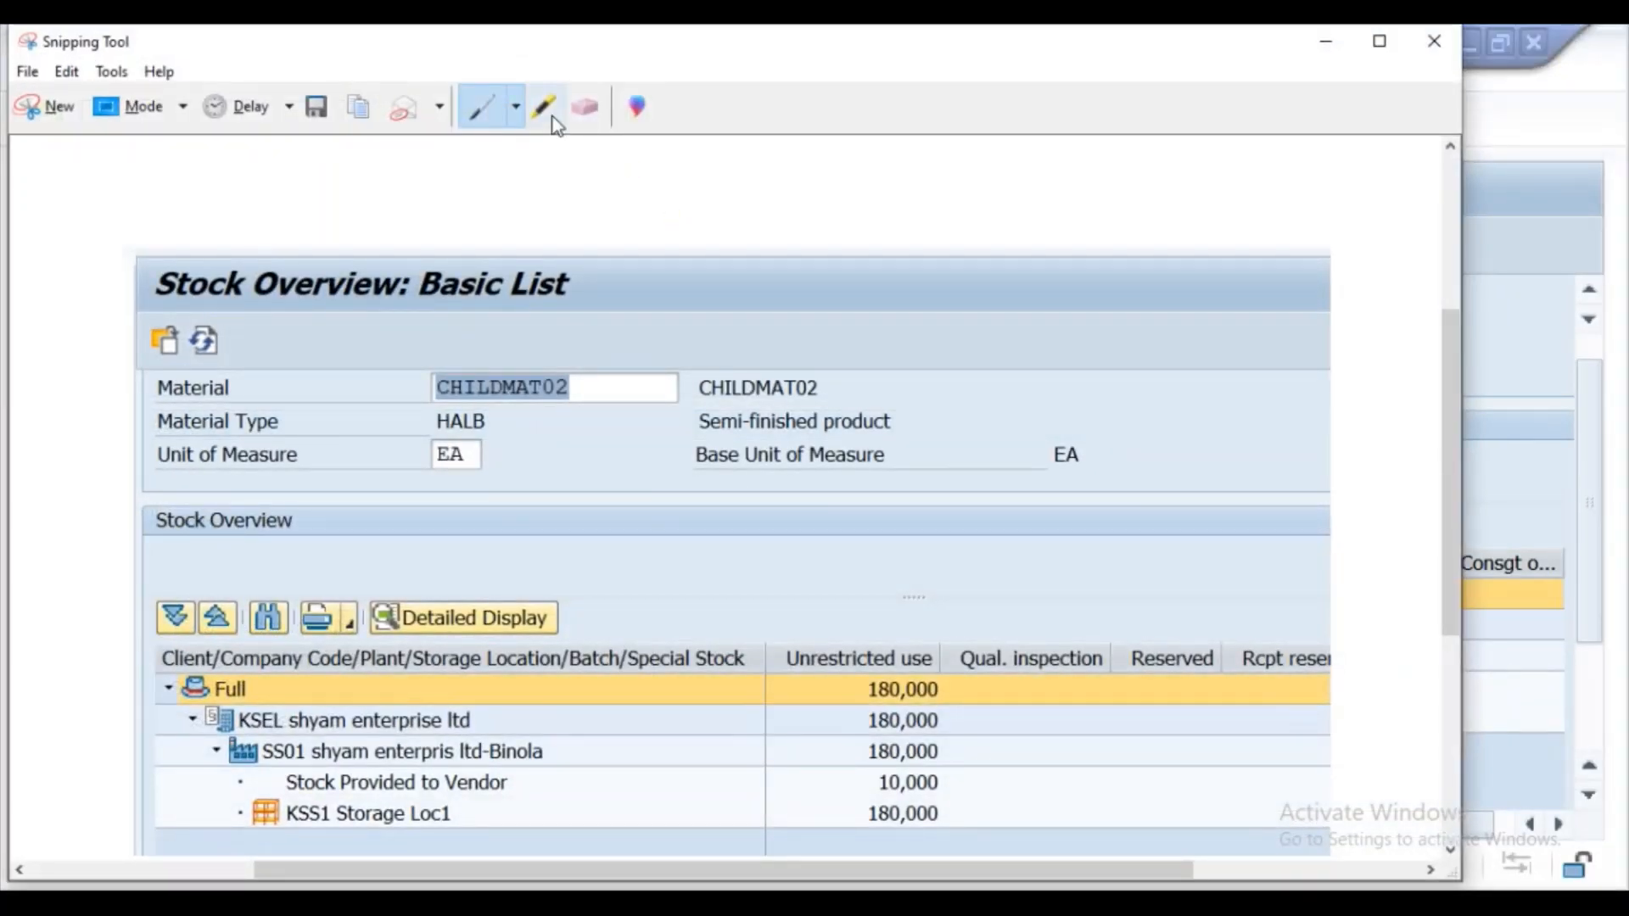
- Highlight the Stock Provided to Vendor row and the KSS1 quantity in yellow, and copy the snip
{"action": "left_click", "coordinate": [548, 112]}
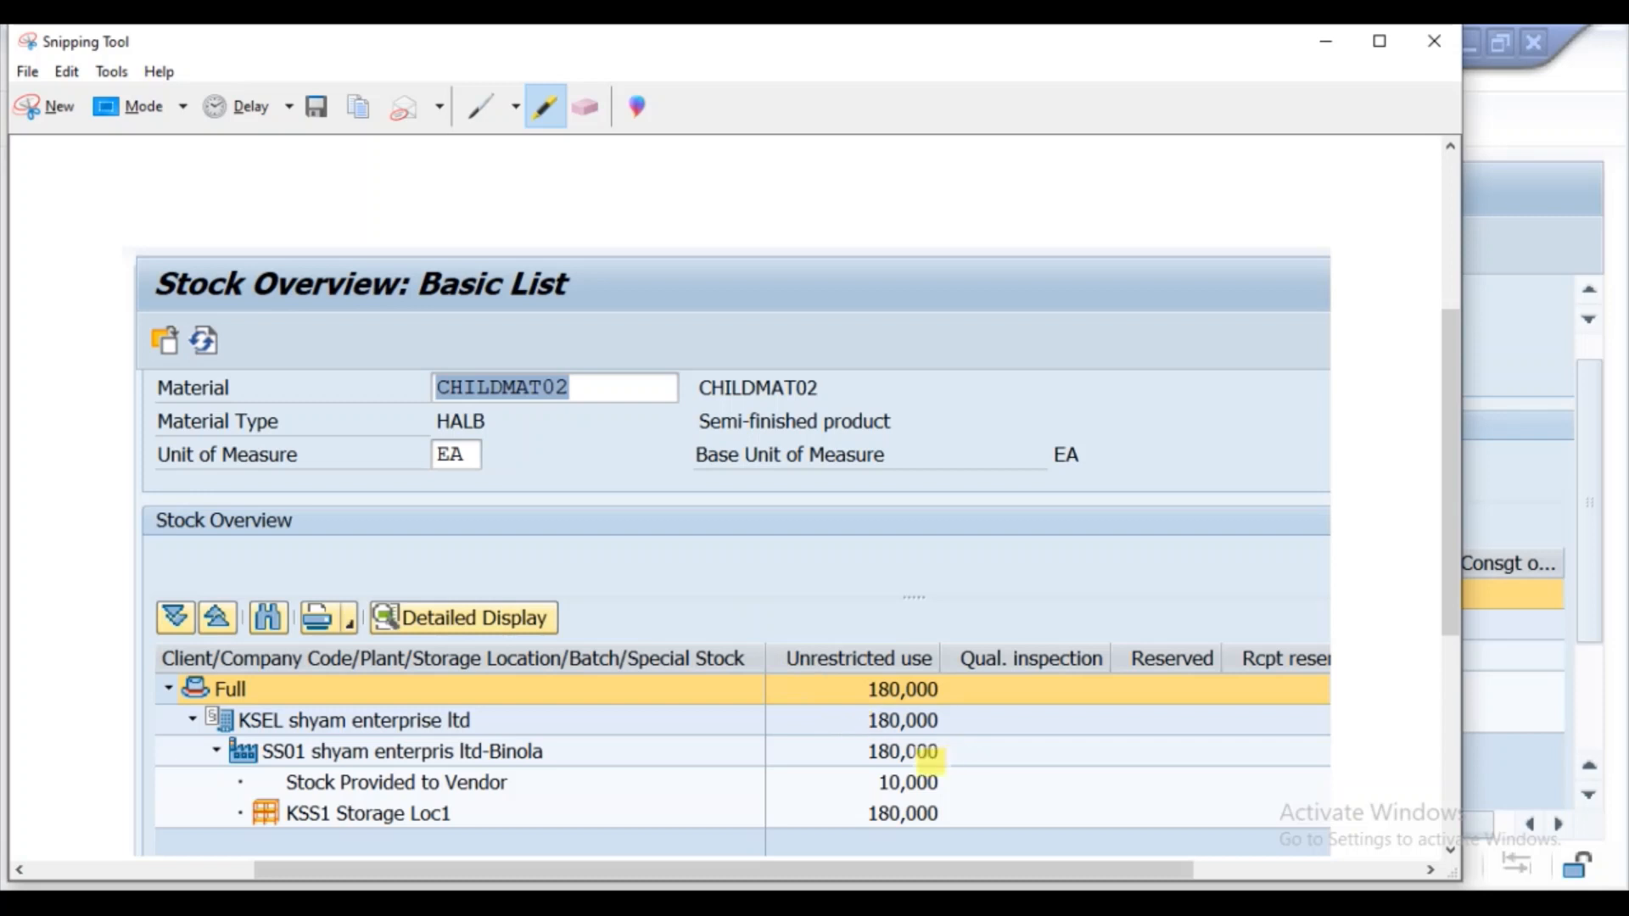
{"action": "left_click_drag", "start_coordinate": [283, 786], "coordinate": [968, 782]}
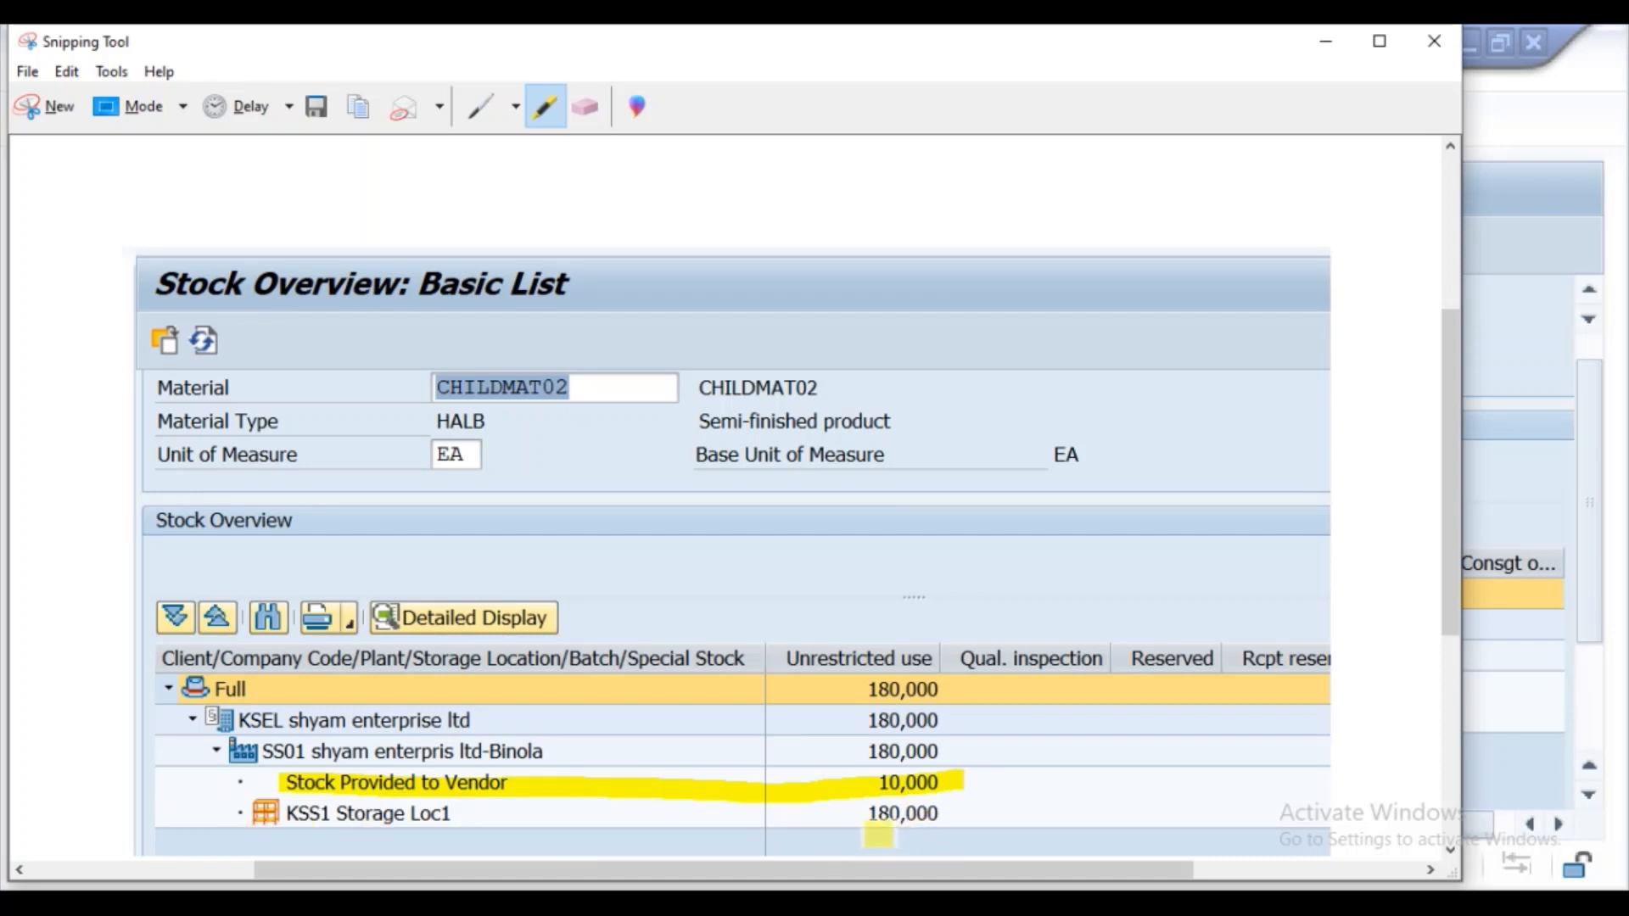
{"action": "left_click_drag", "start_coordinate": [868, 816], "coordinate": [953, 811]}
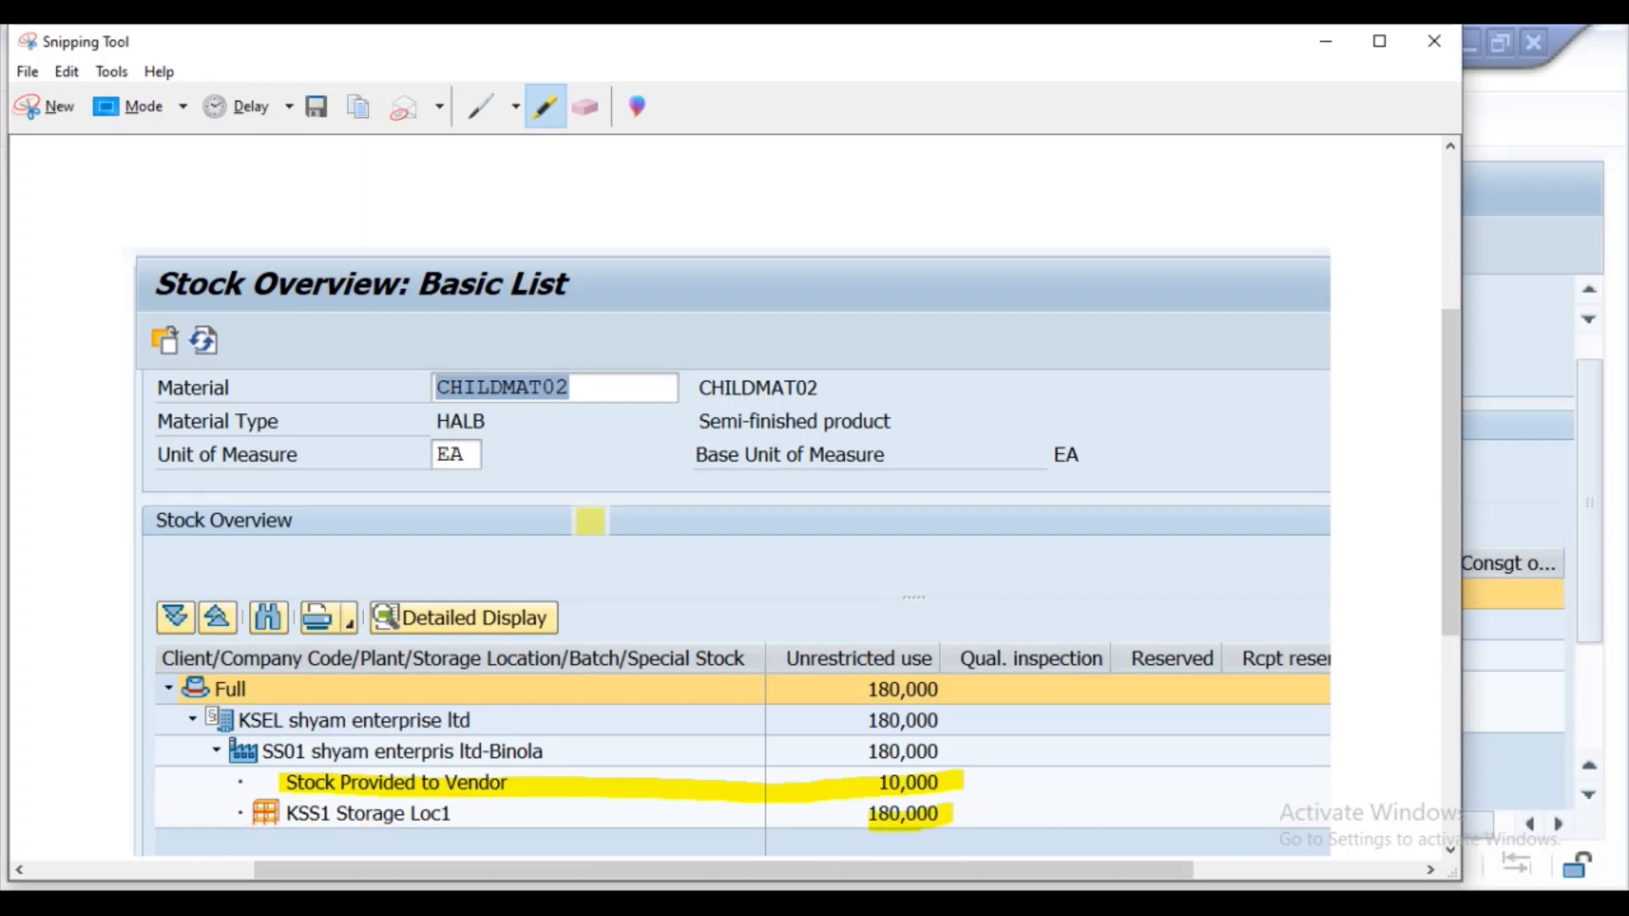
{"action": "left_click", "coordinate": [363, 115]}
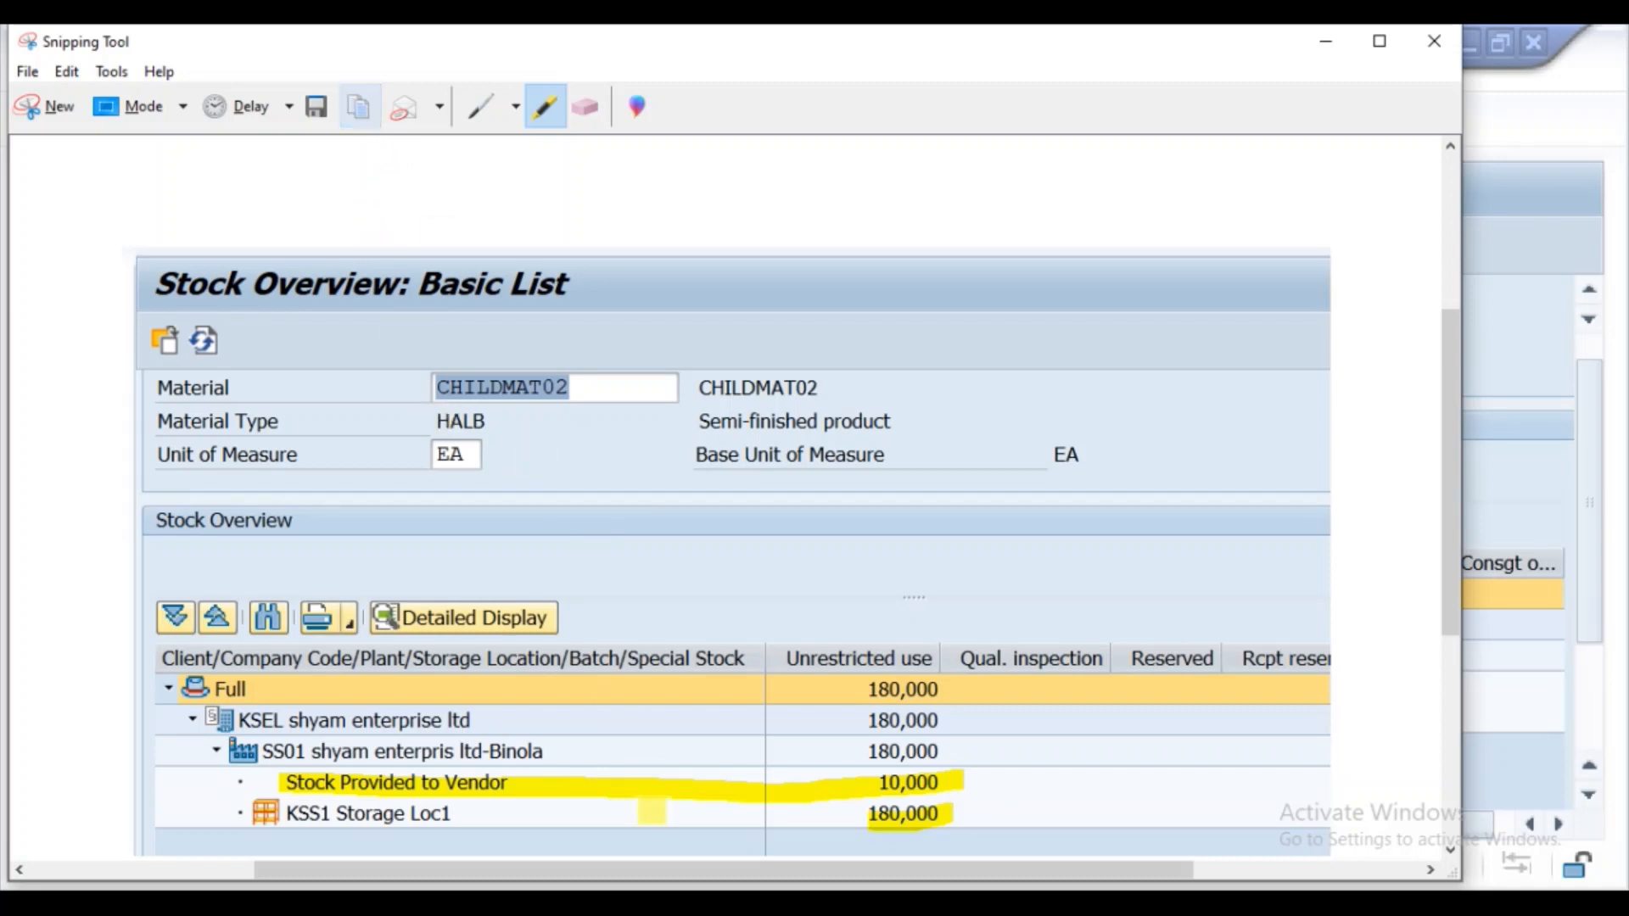
- Paste the highlighted snip under TC –MMBE in the Word notes and review the Step-7 and Step-8 sections
{"action": "left_click", "coordinate": [705, 904]}
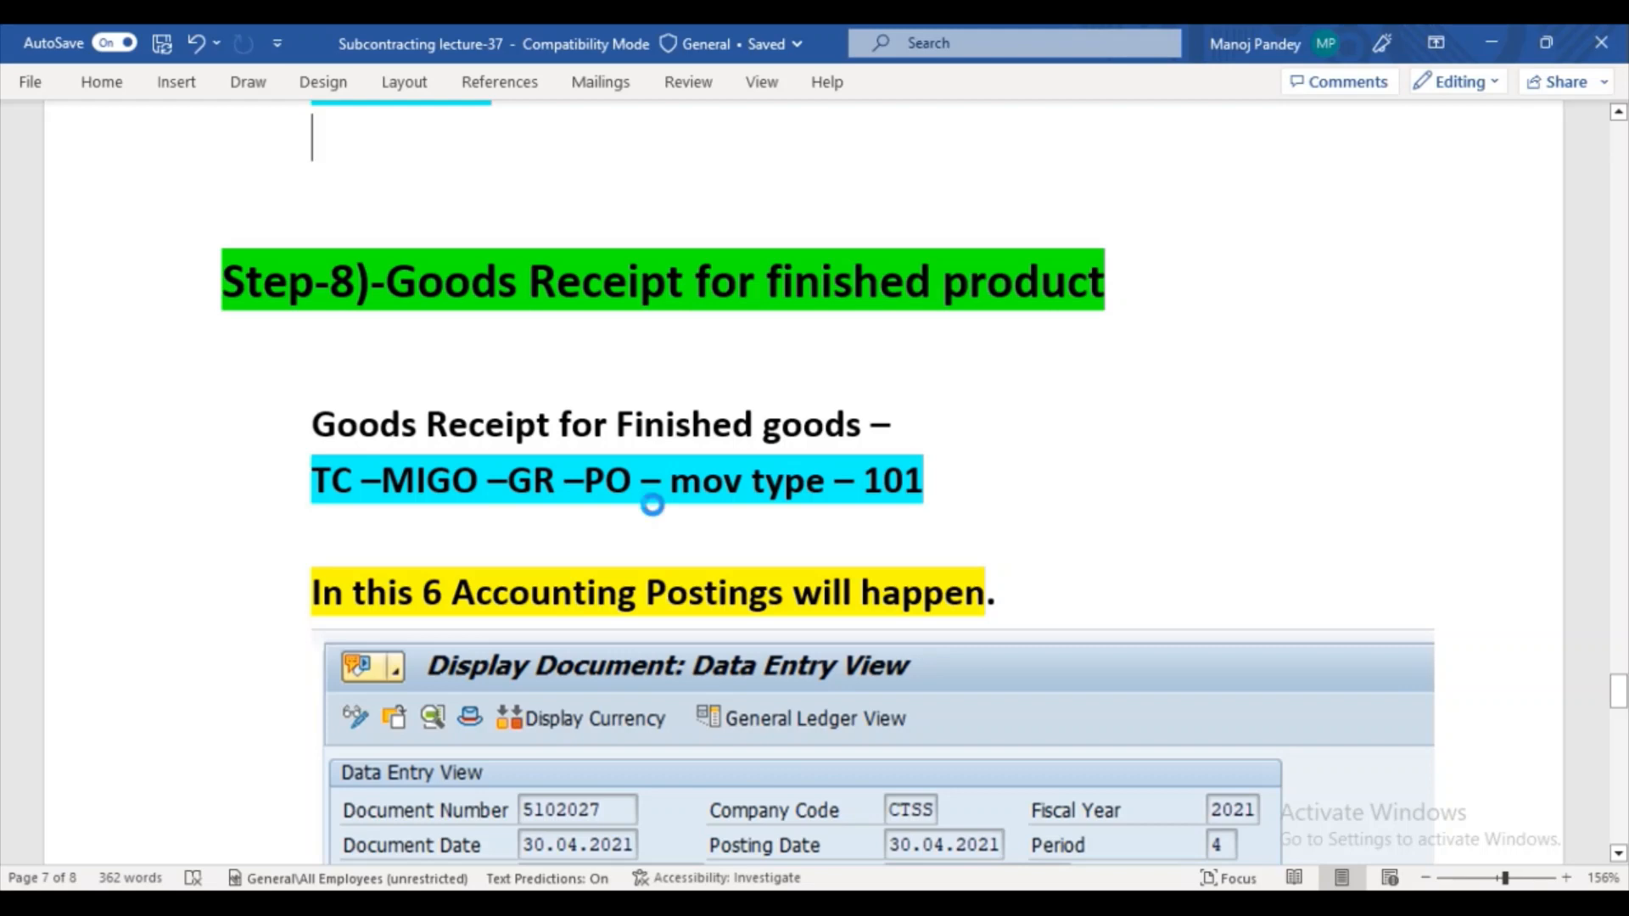
{"action": "key", "text": "ctrl+v"}
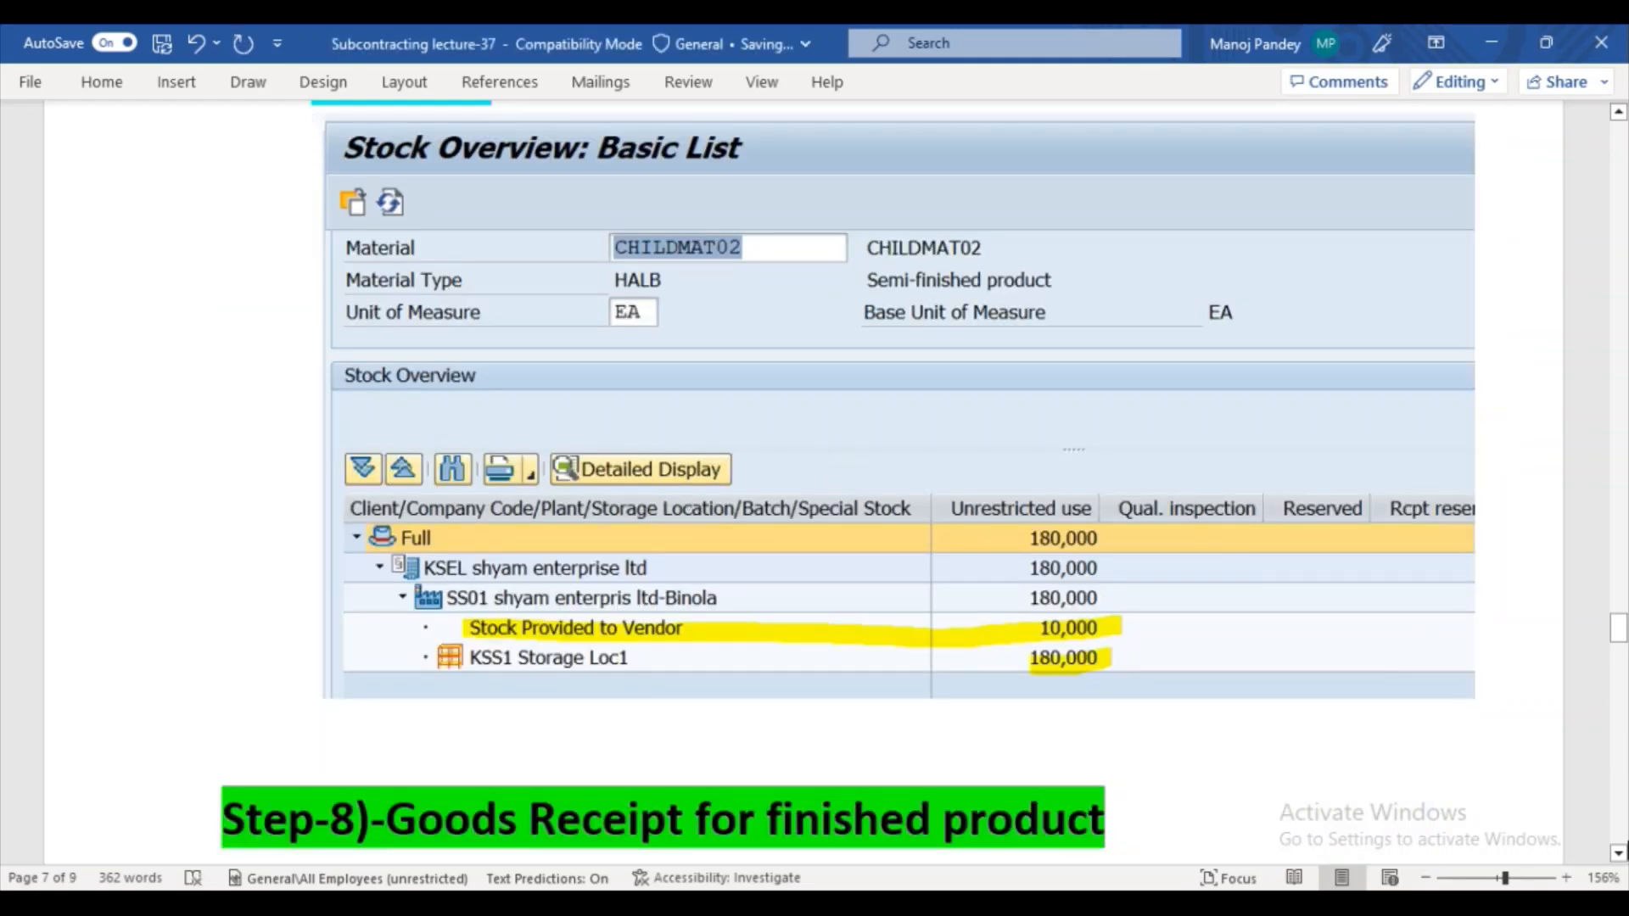
{"action": "scroll", "coordinate": [1593, 476], "scroll_direction": "down", "scroll_amount": 10}
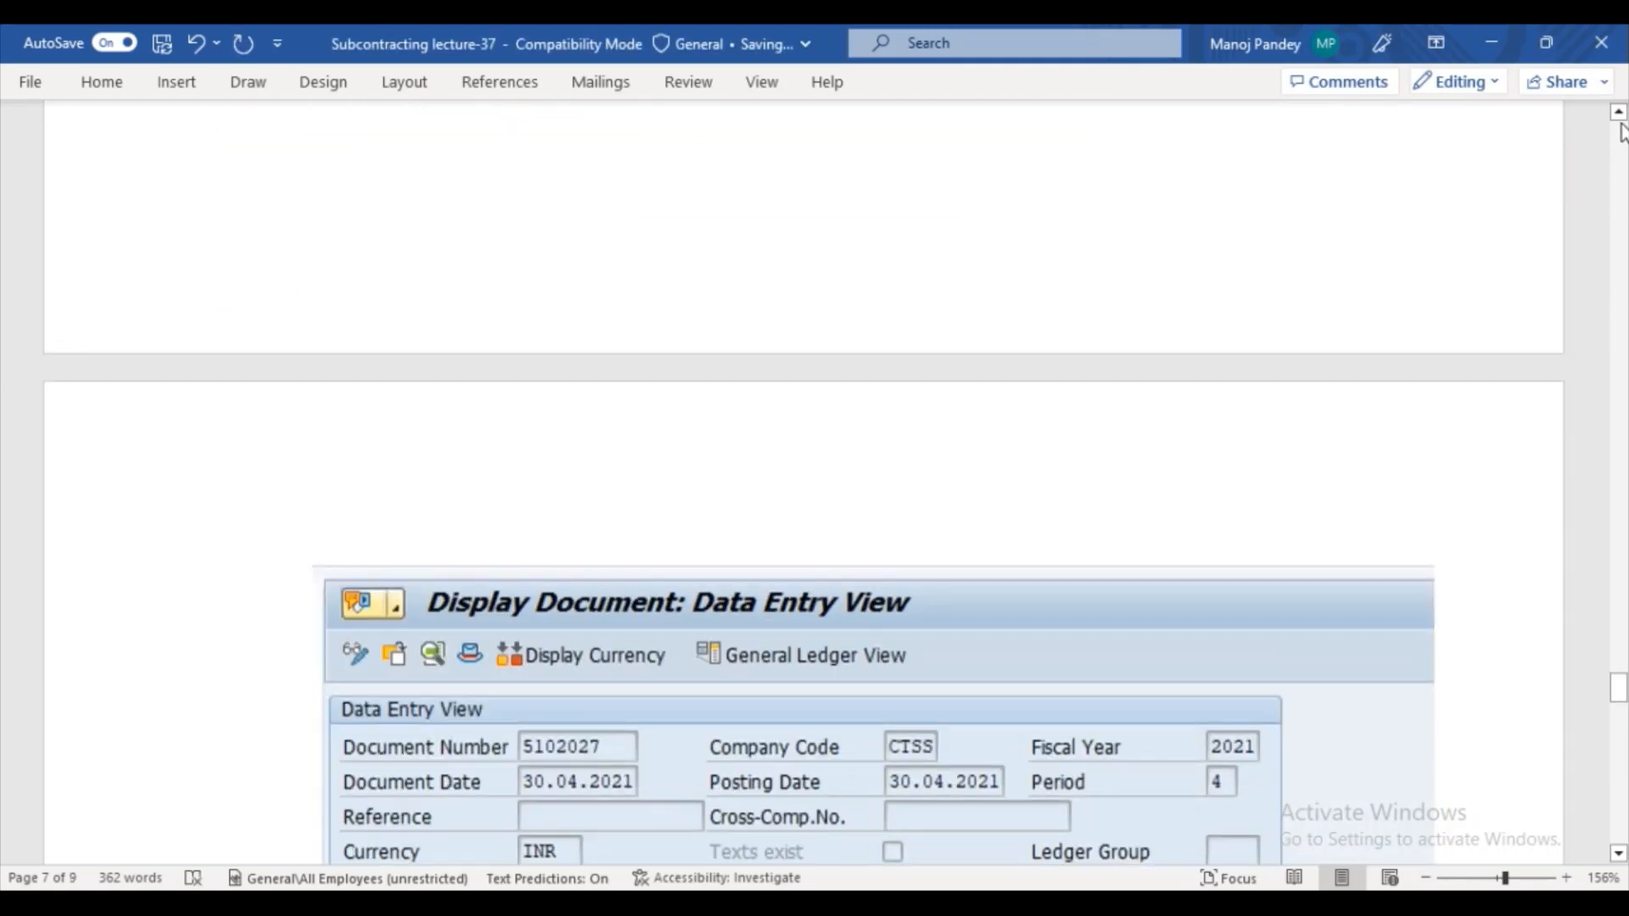
{"action": "scroll", "coordinate": [1621, 132], "scroll_direction": "up", "scroll_amount": 15}
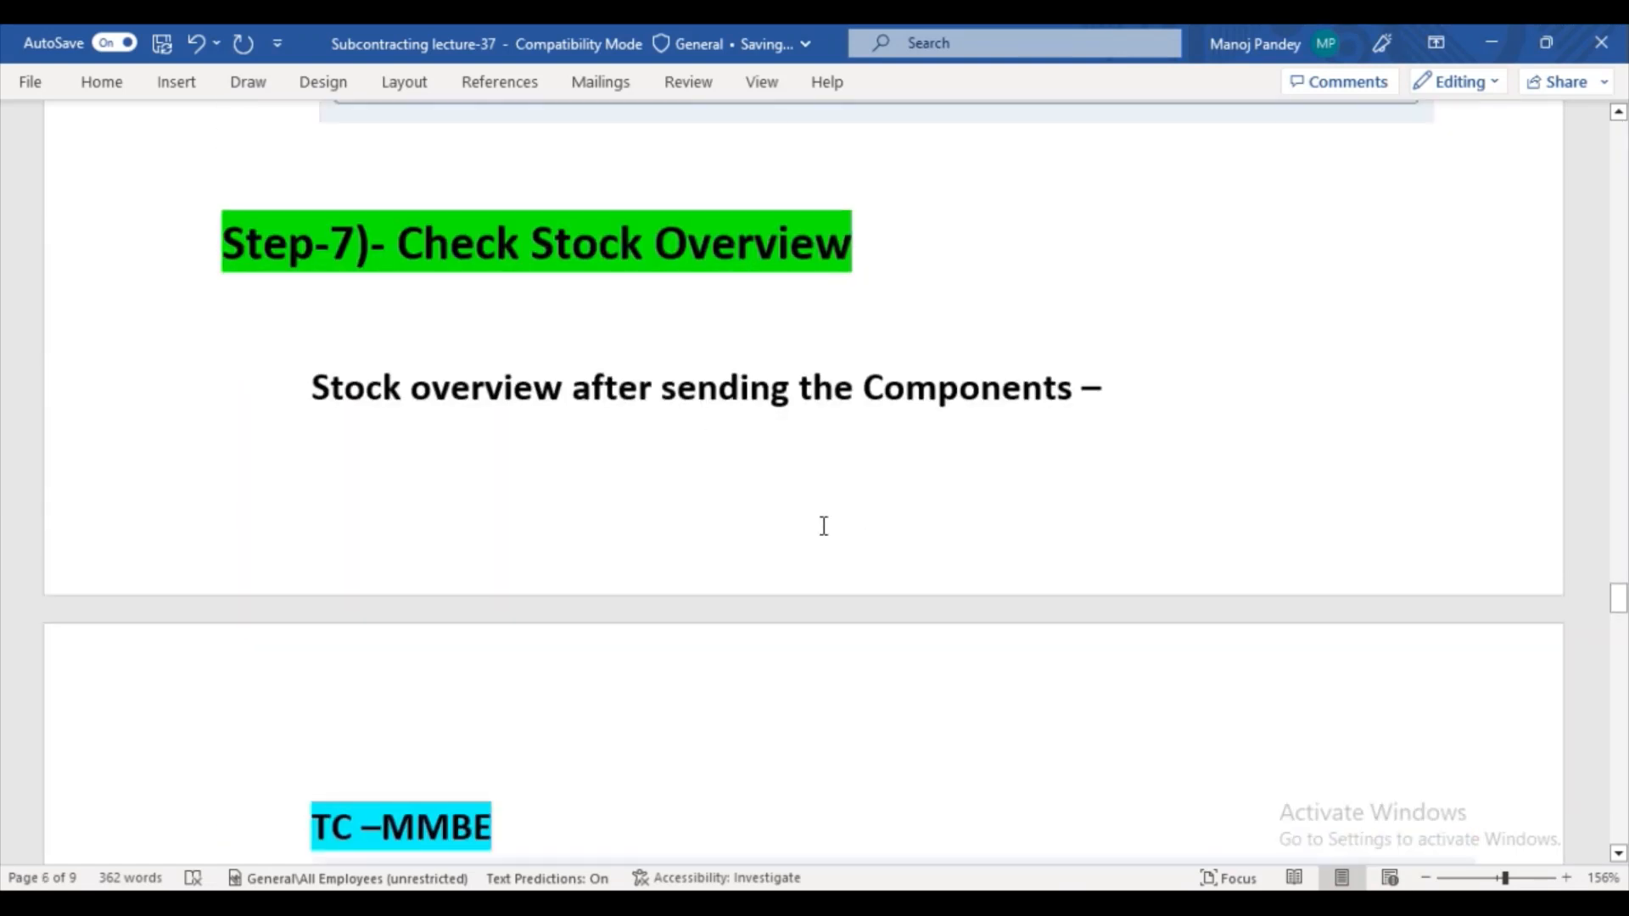
{"action": "left_click", "coordinate": [1618, 853]}
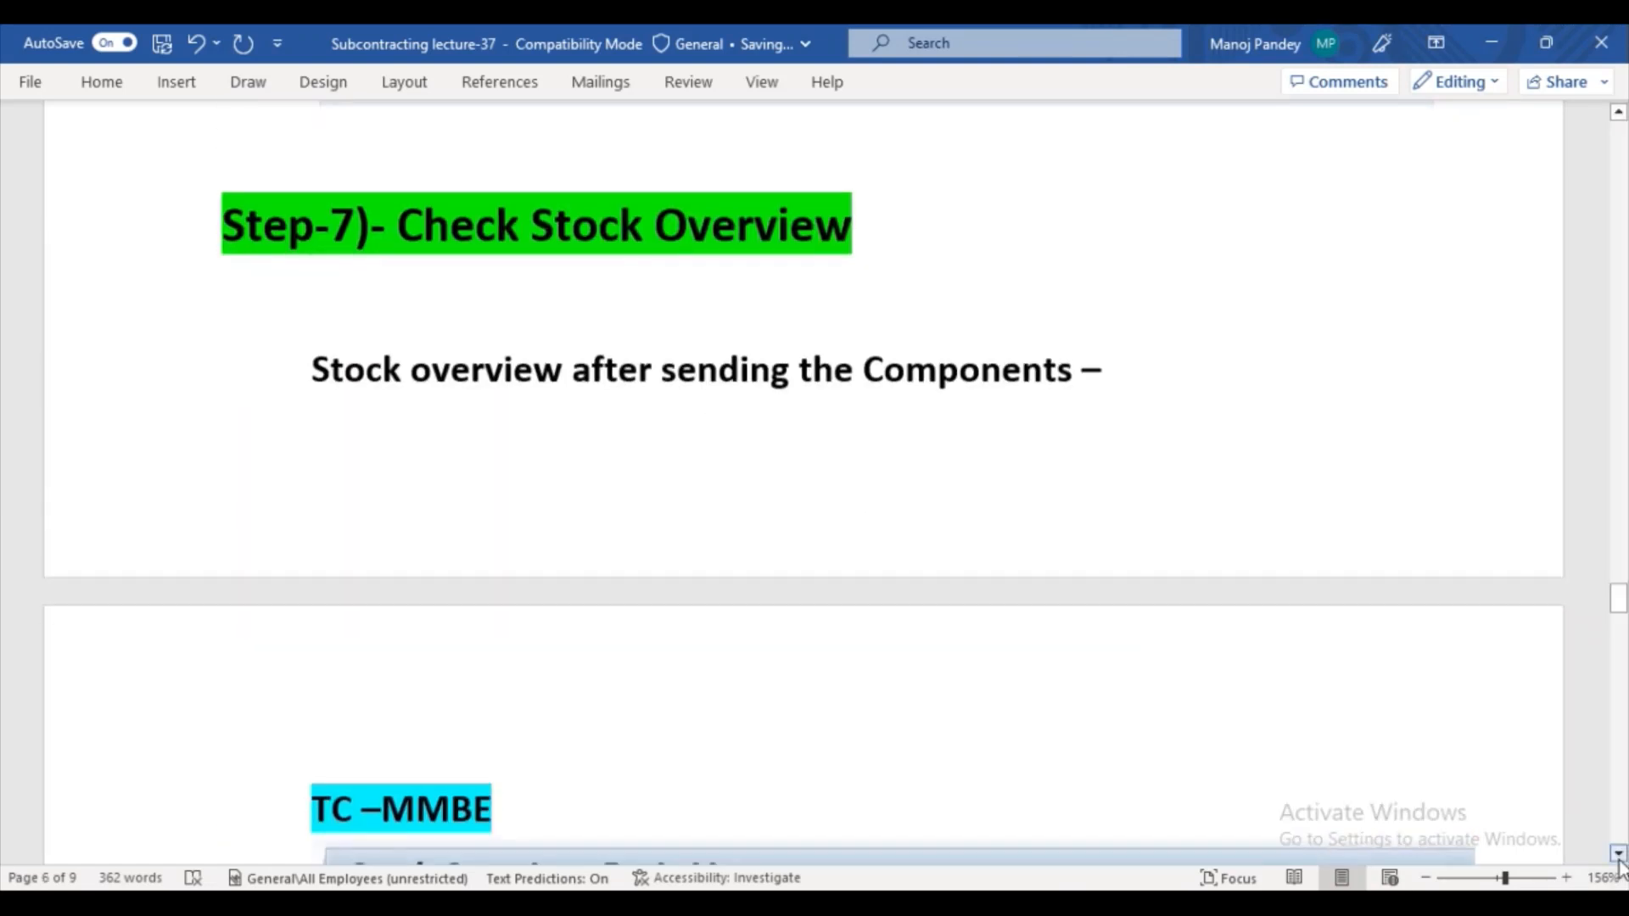
{"action": "left_click_drag", "start_coordinate": [1618, 854], "coordinate": [1619, 854]}
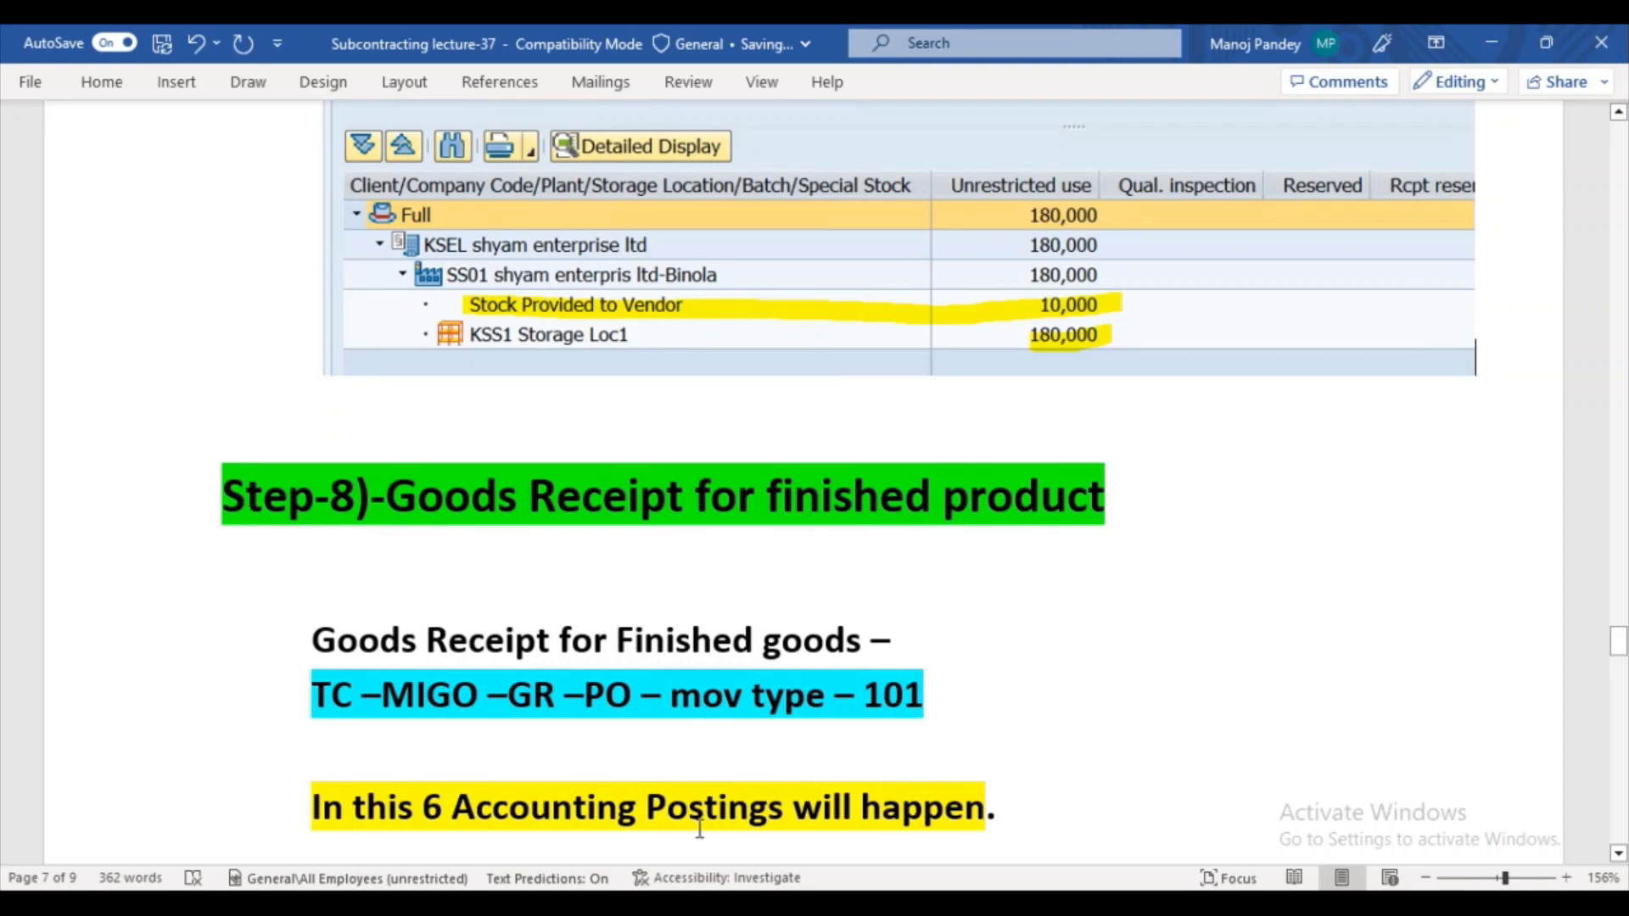
- Switch back to SAP and start transaction MIGO for the finished product's goods receipt
{"action": "left_click", "coordinate": [848, 798]}
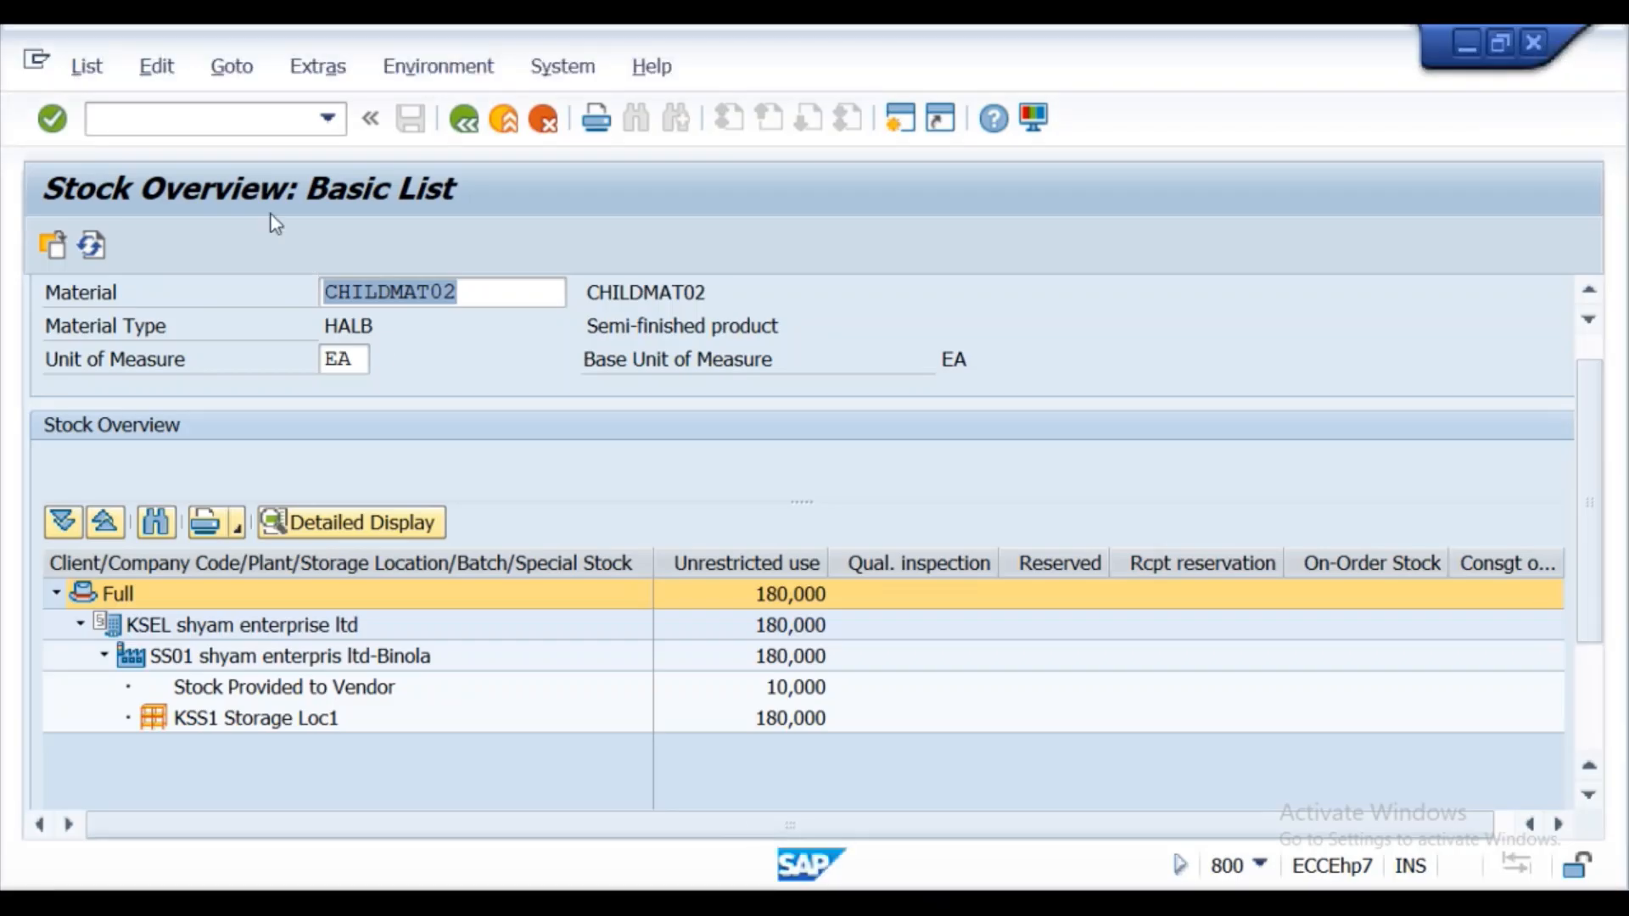
{"action": "left_click", "coordinate": [232, 133]}
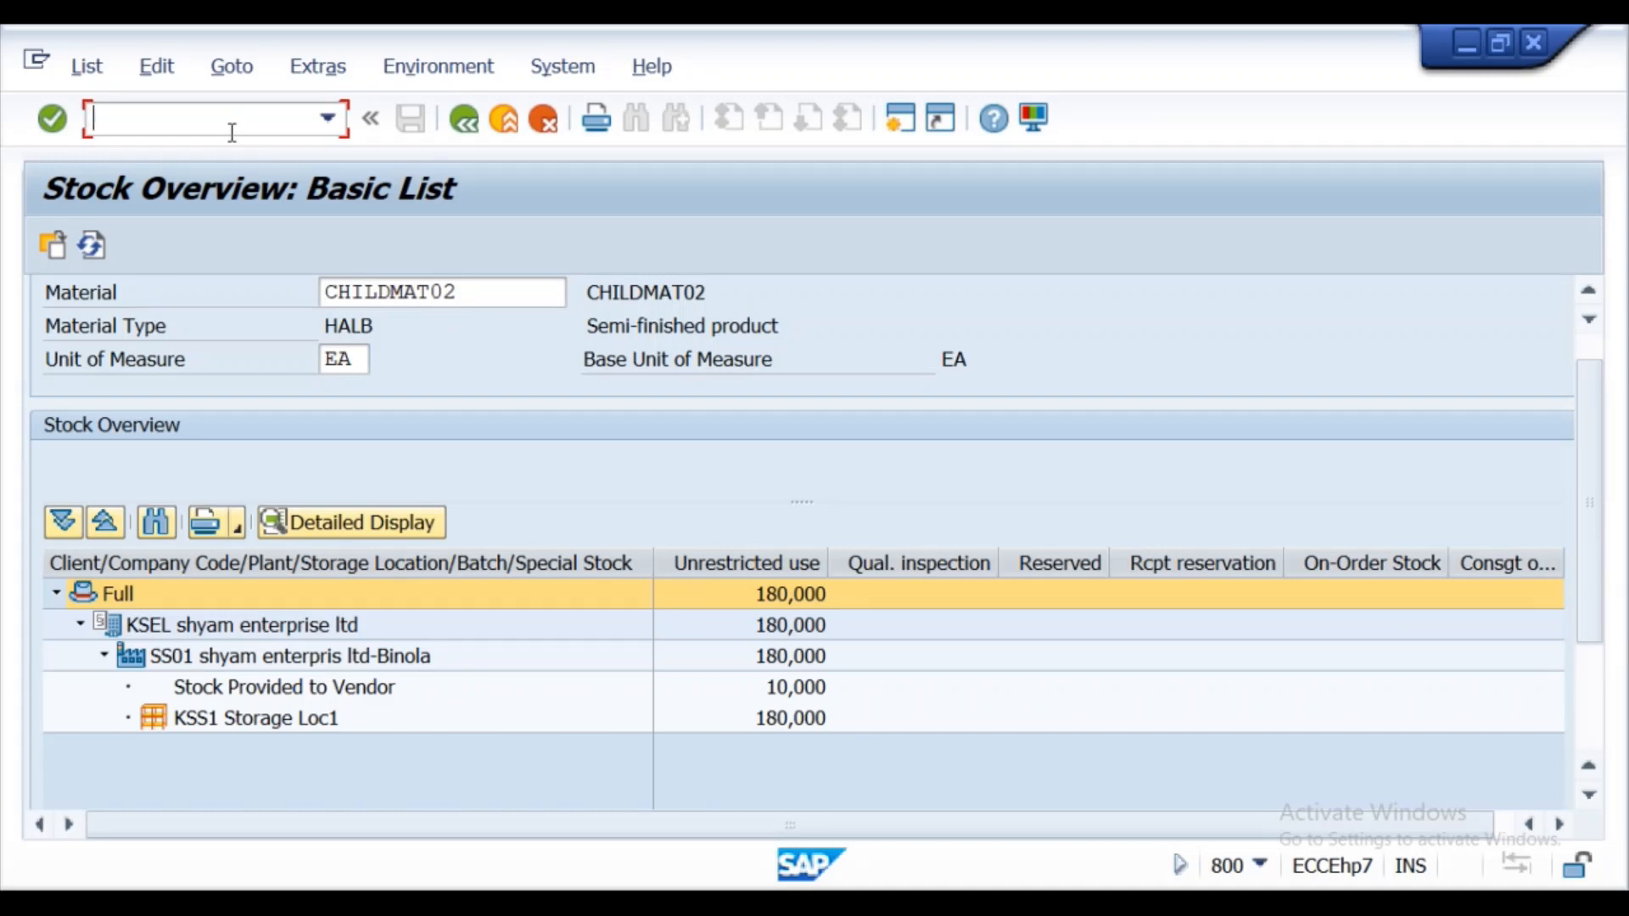
{"action": "type", "text": "/nmigo"}
{"action": "key", "text": "Return"}
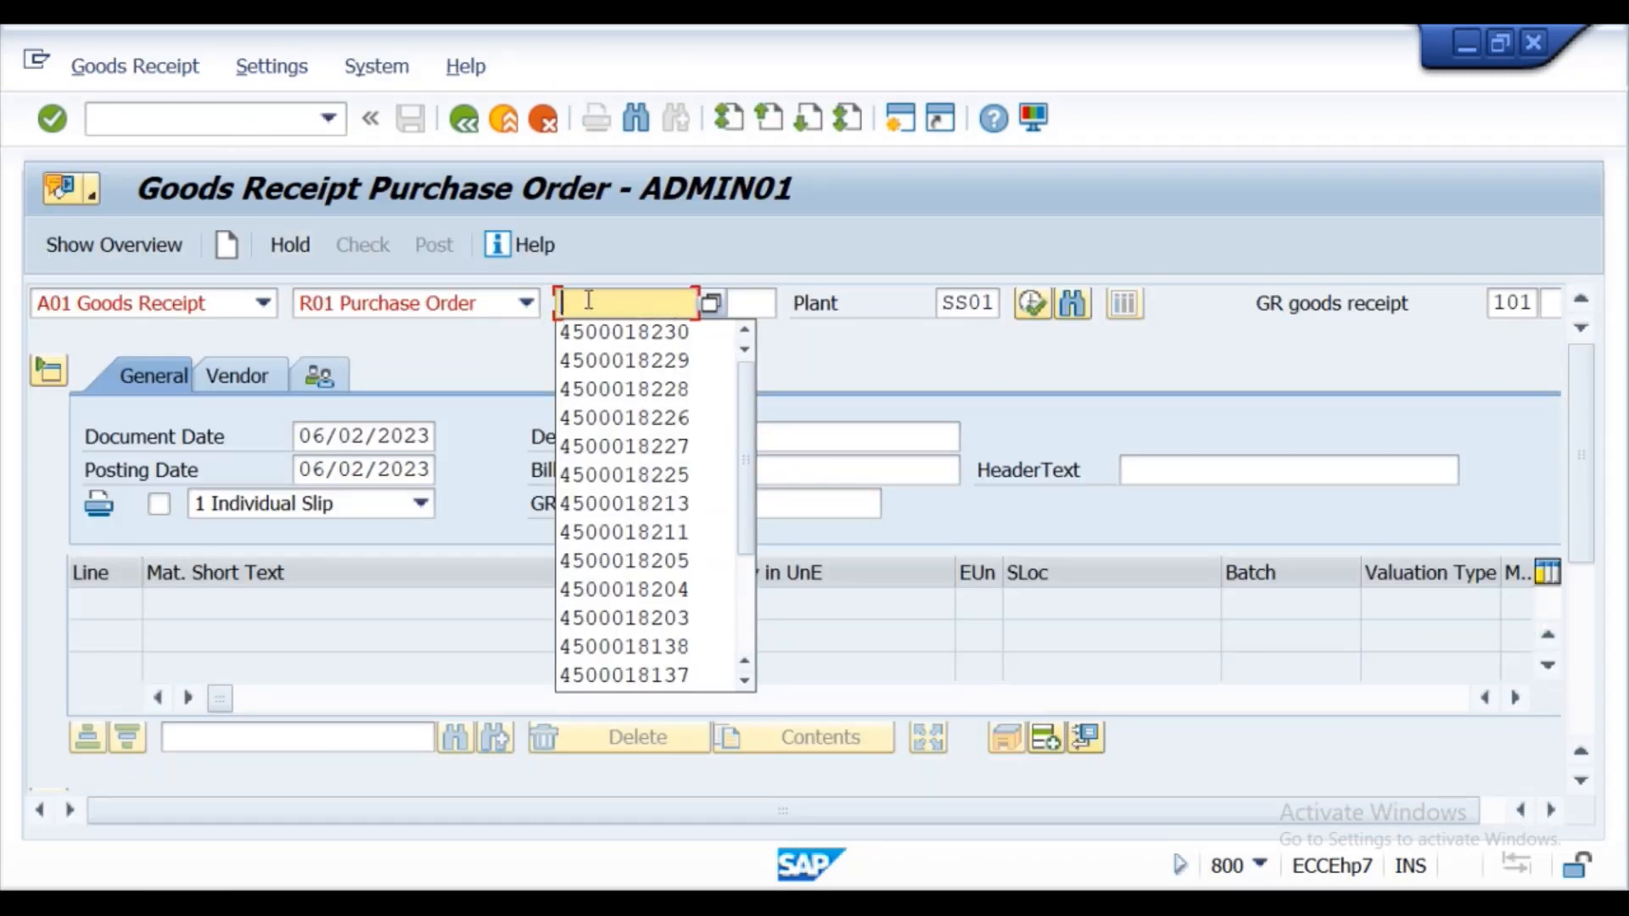
- Look up the standard PO number in the Notepad notes, enter it in the MIGO purchase order goods receipt, and confirm
{"action": "key", "text": "alt+Tab"}
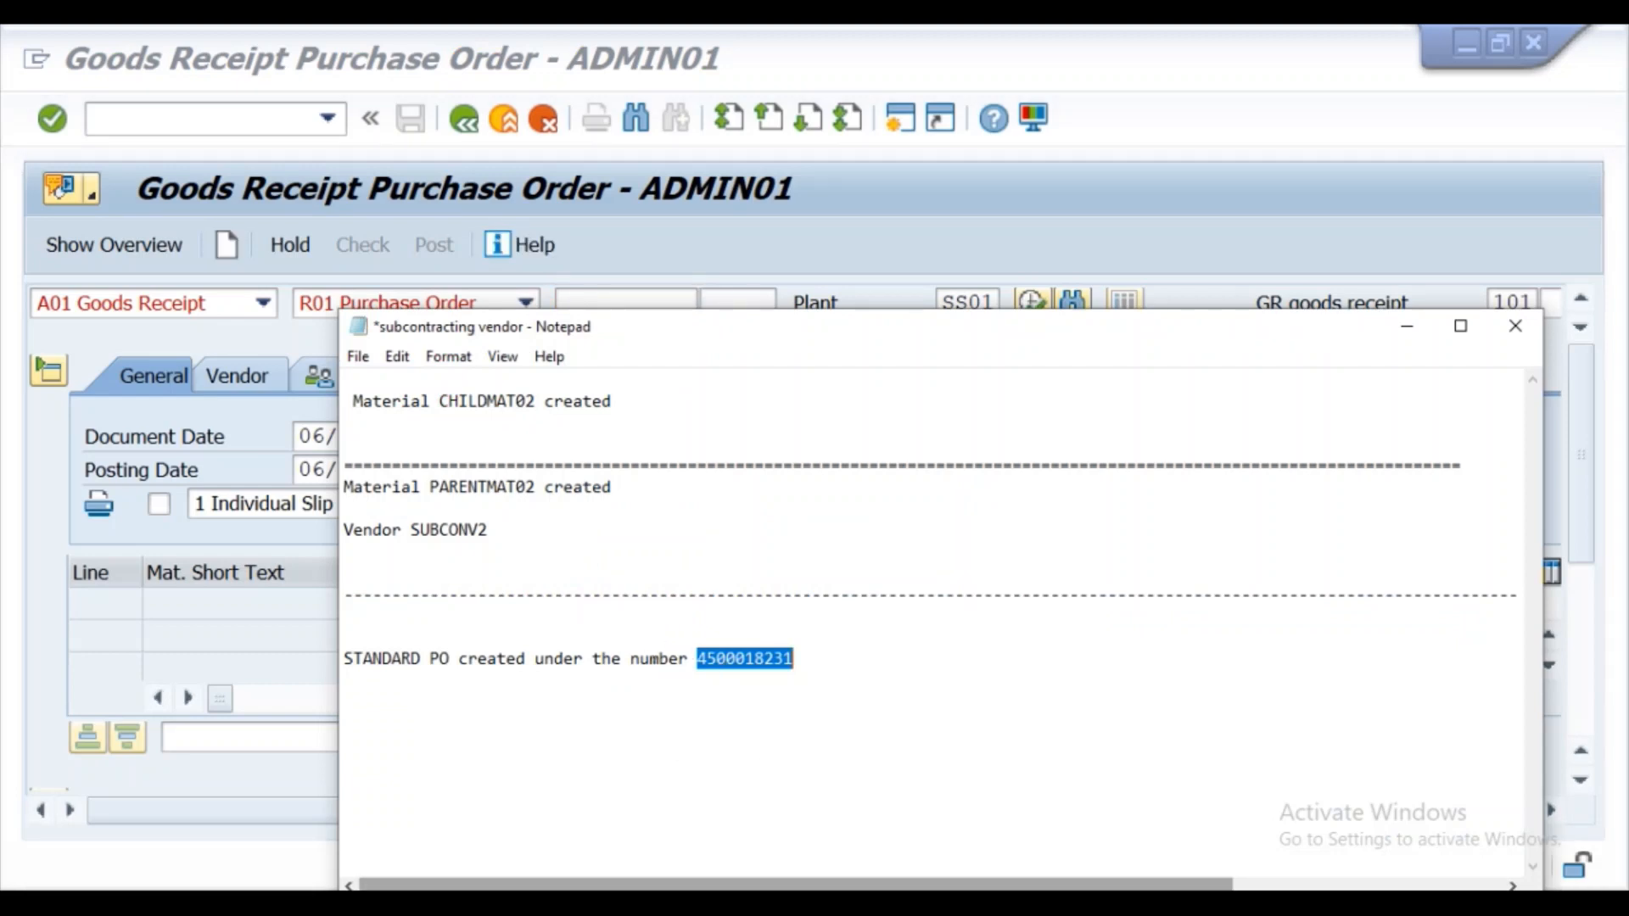
{"action": "mouse_move", "coordinate": [726, 900]}
{"action": "left_click", "coordinate": [792, 858]}
{"action": "left_click", "coordinate": [606, 303]}
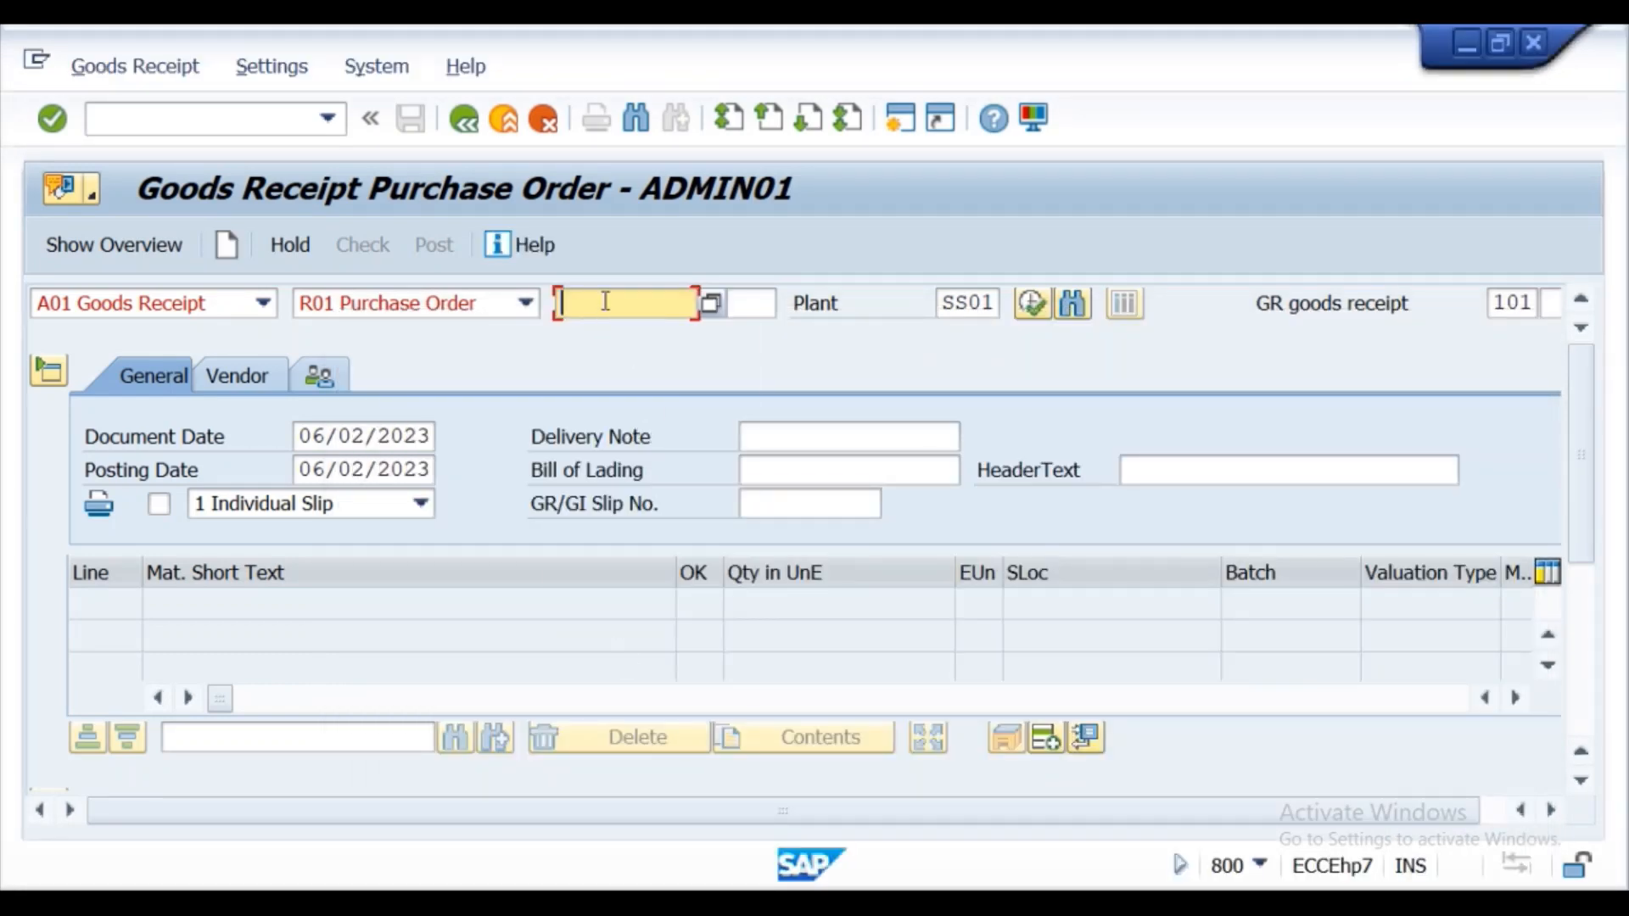
{"action": "key", "text": "ctrl+v"}
{"action": "left_click", "coordinate": [847, 364]}
{"action": "left_click", "coordinate": [60, 127]}
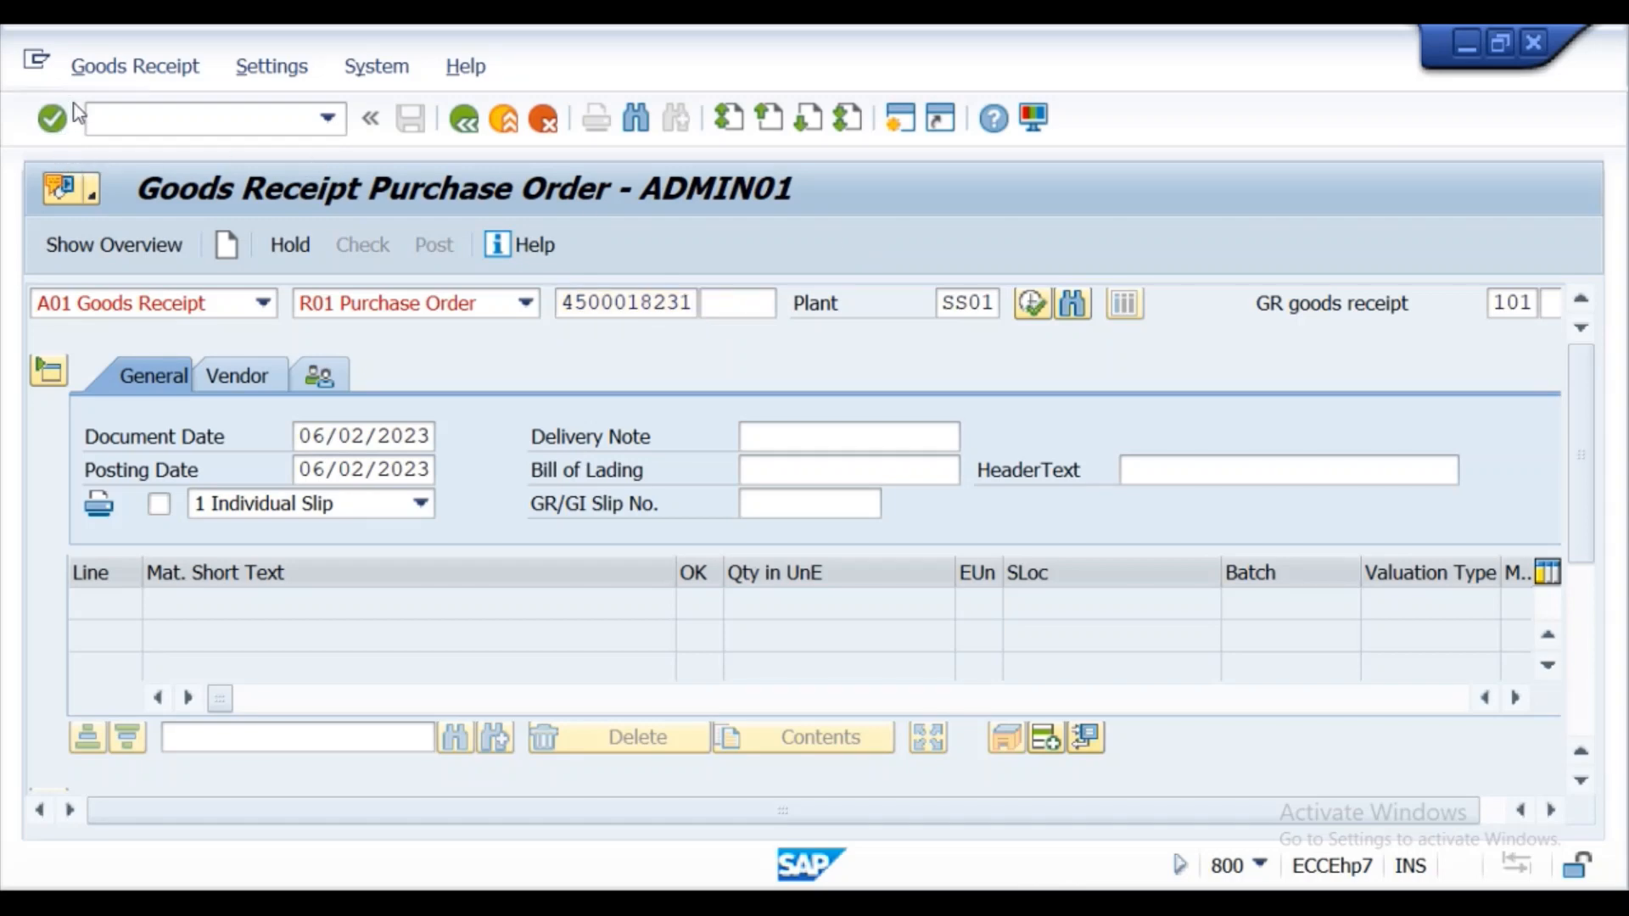
- Mark the goods receipt line as Item OK and view PARENTMAT02's stock overview before returning to the receipt
{"action": "left_click_drag", "start_coordinate": [1580, 395], "coordinate": [1621, 611]}
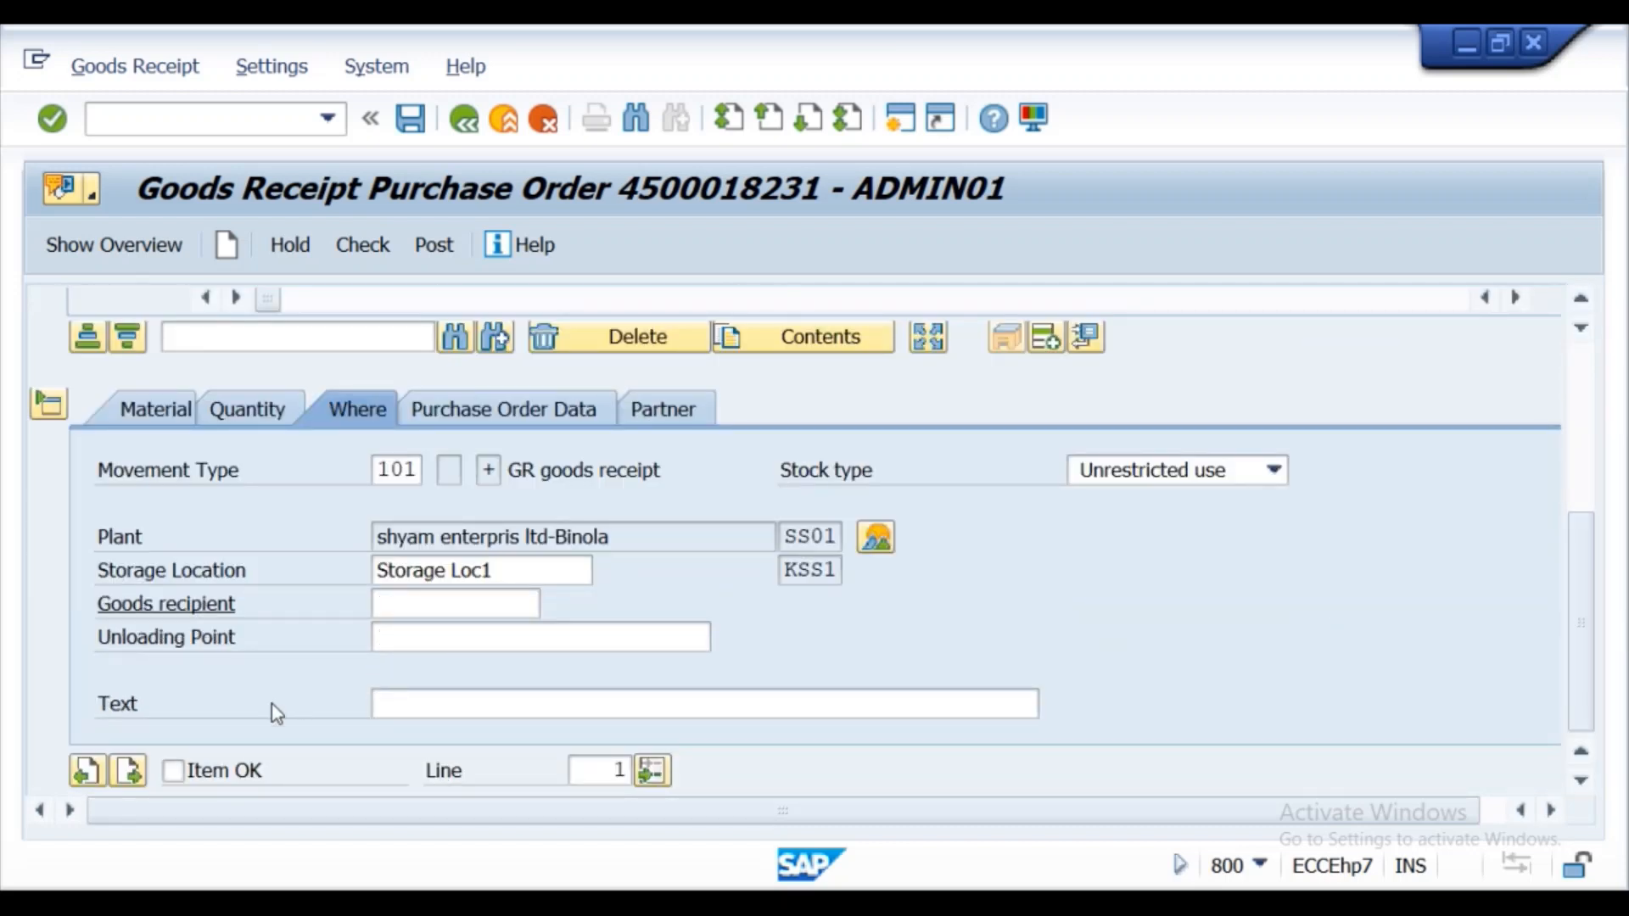
{"action": "left_click", "coordinate": [177, 775]}
{"action": "left_click", "coordinate": [868, 540]}
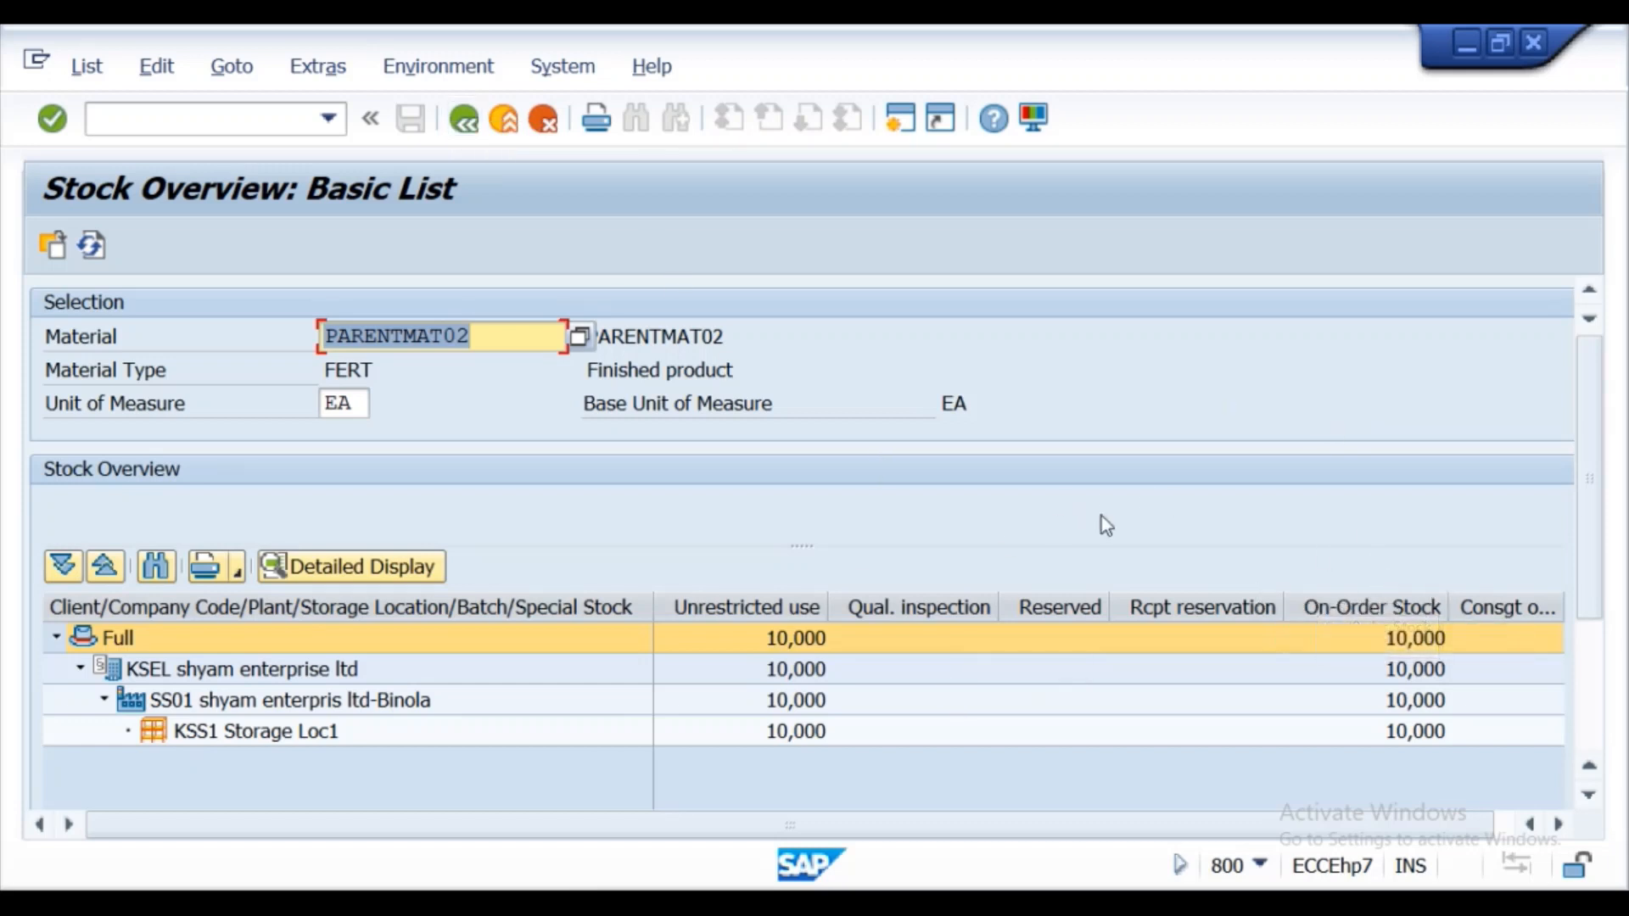
{"action": "left_click", "coordinate": [462, 123]}
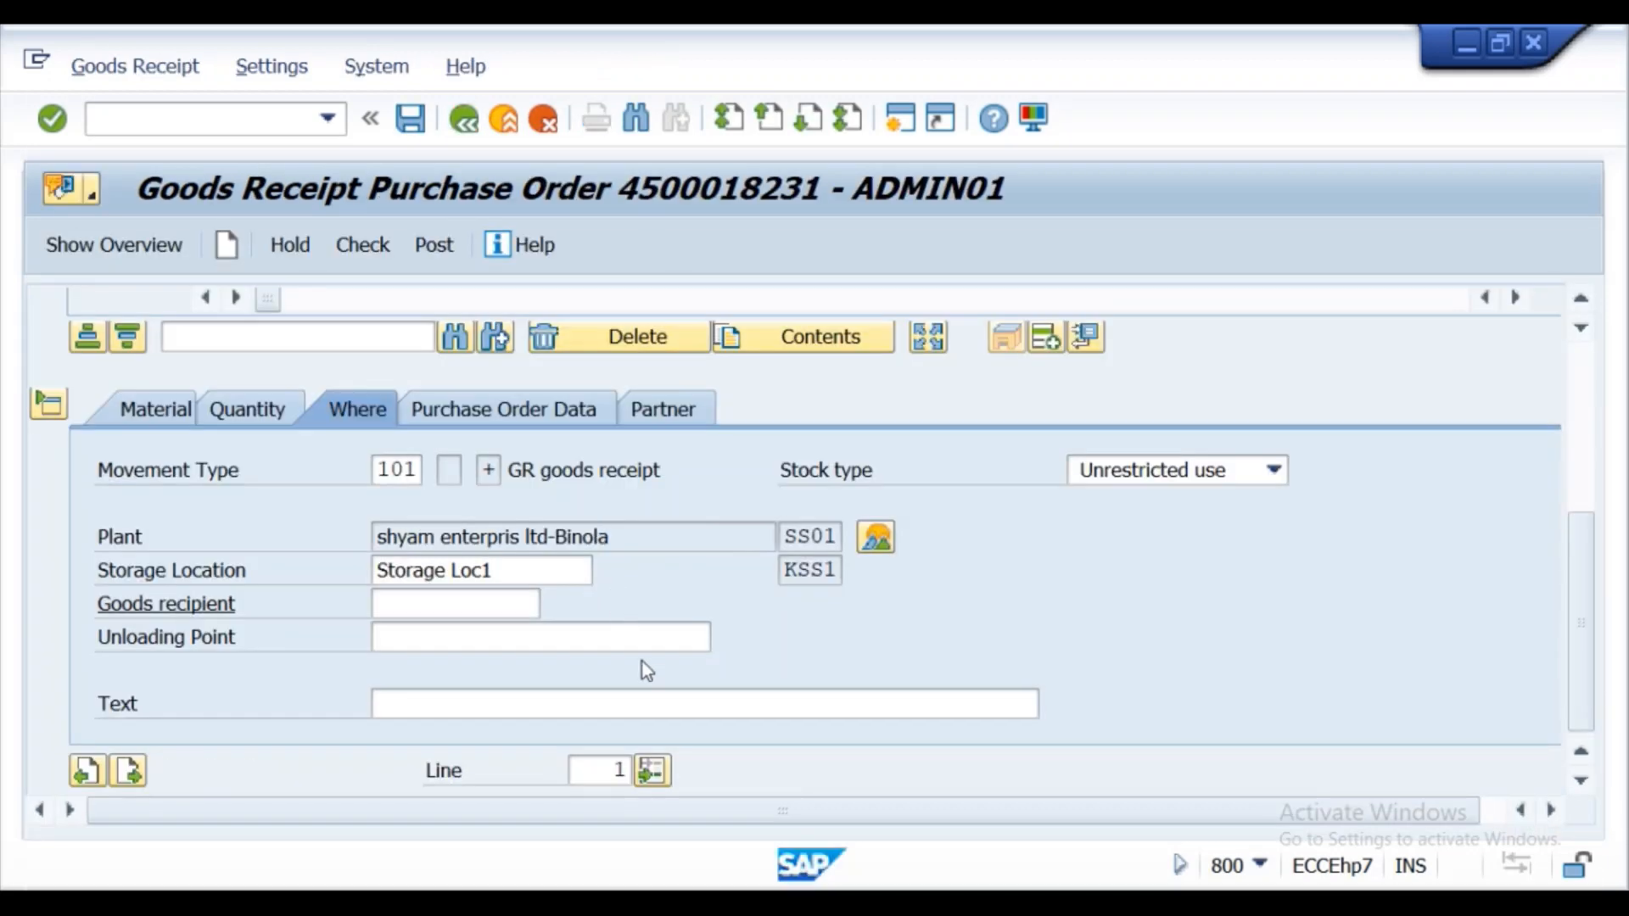
- Check the purchase order goods receipt, leaving Goods recipient blank, and post it
{"action": "left_click", "coordinate": [413, 606]}
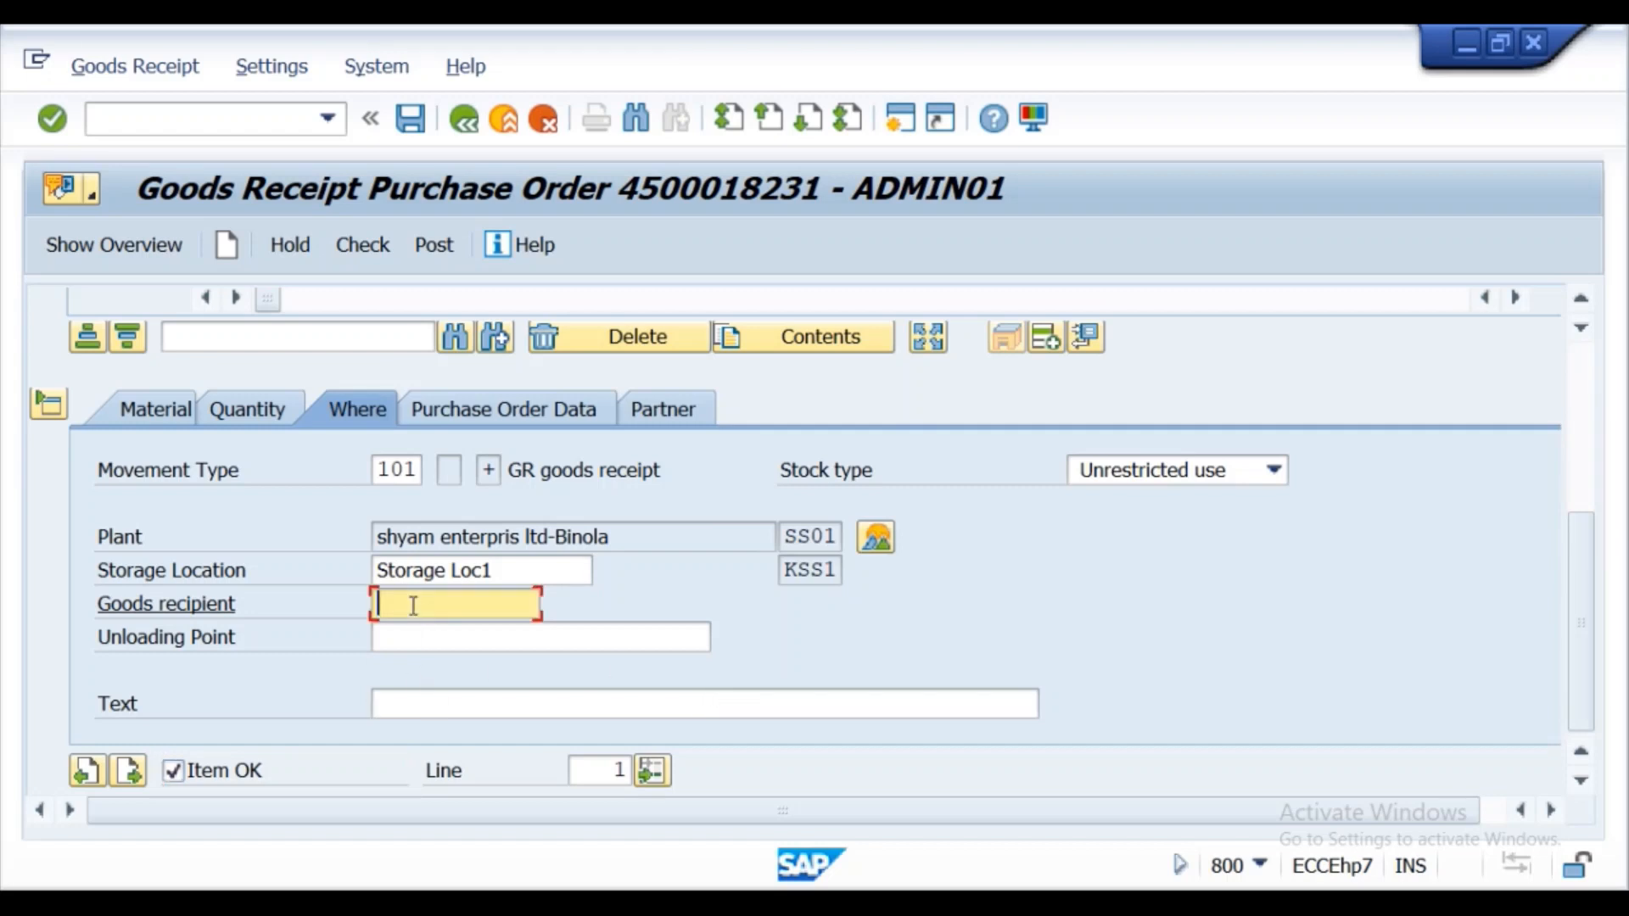
{"action": "left_click", "coordinate": [364, 244]}
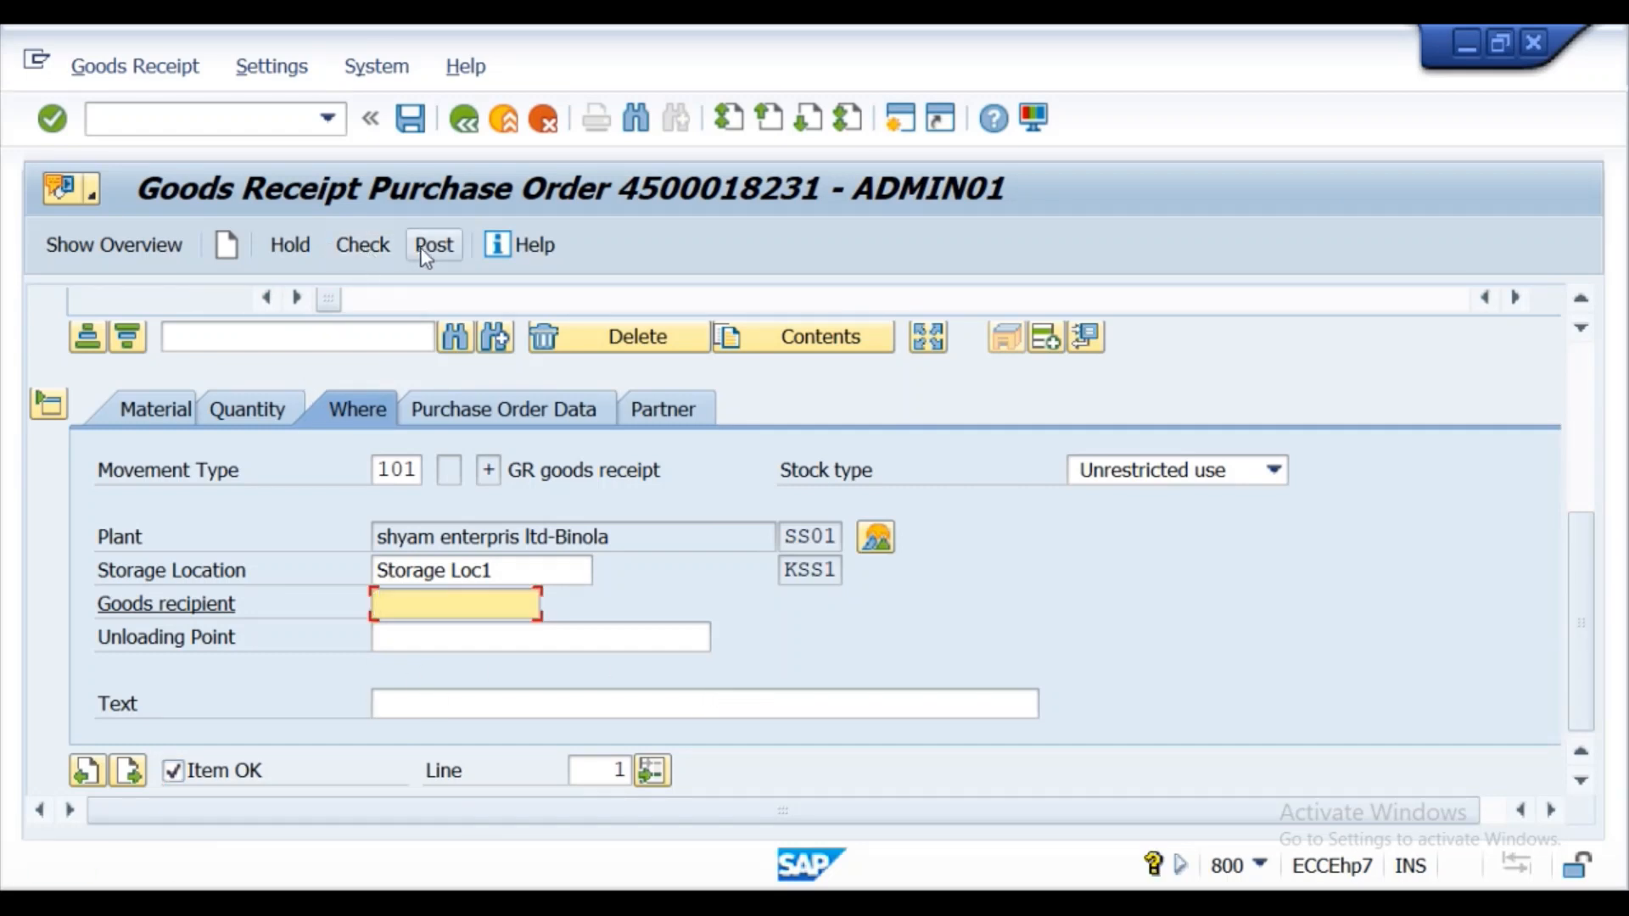
{"action": "left_click", "coordinate": [428, 247]}
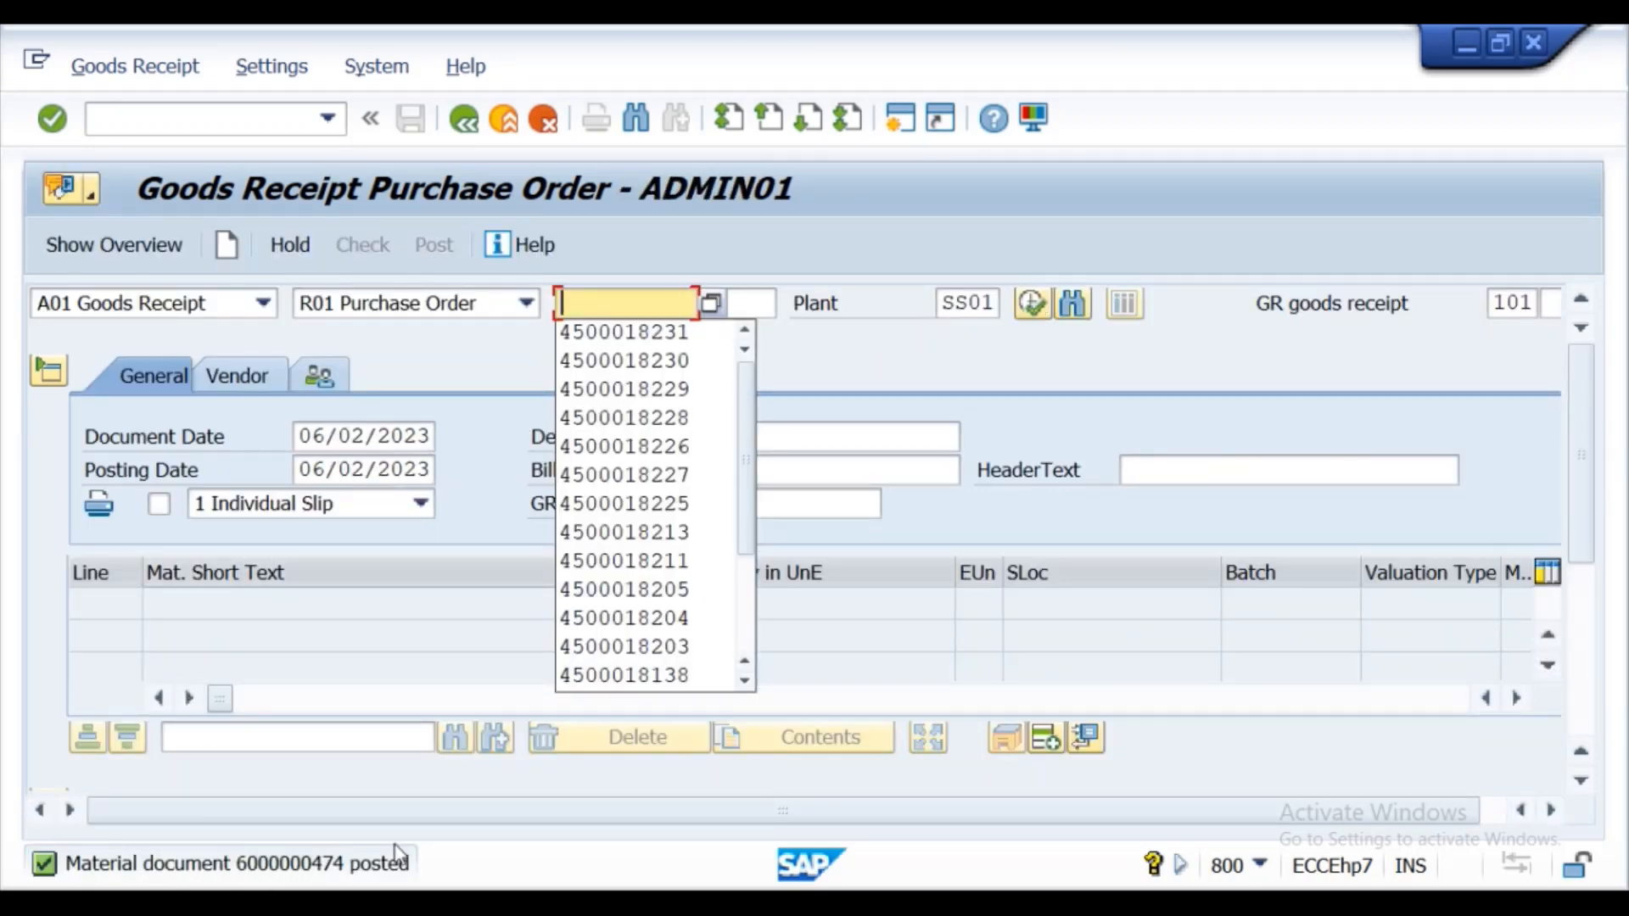
- Switch MIGO to A04 Display with R02 Material Document and open the goods receipt document just posted
{"action": "left_click", "coordinate": [243, 119]}
{"action": "key", "text": "Return"}
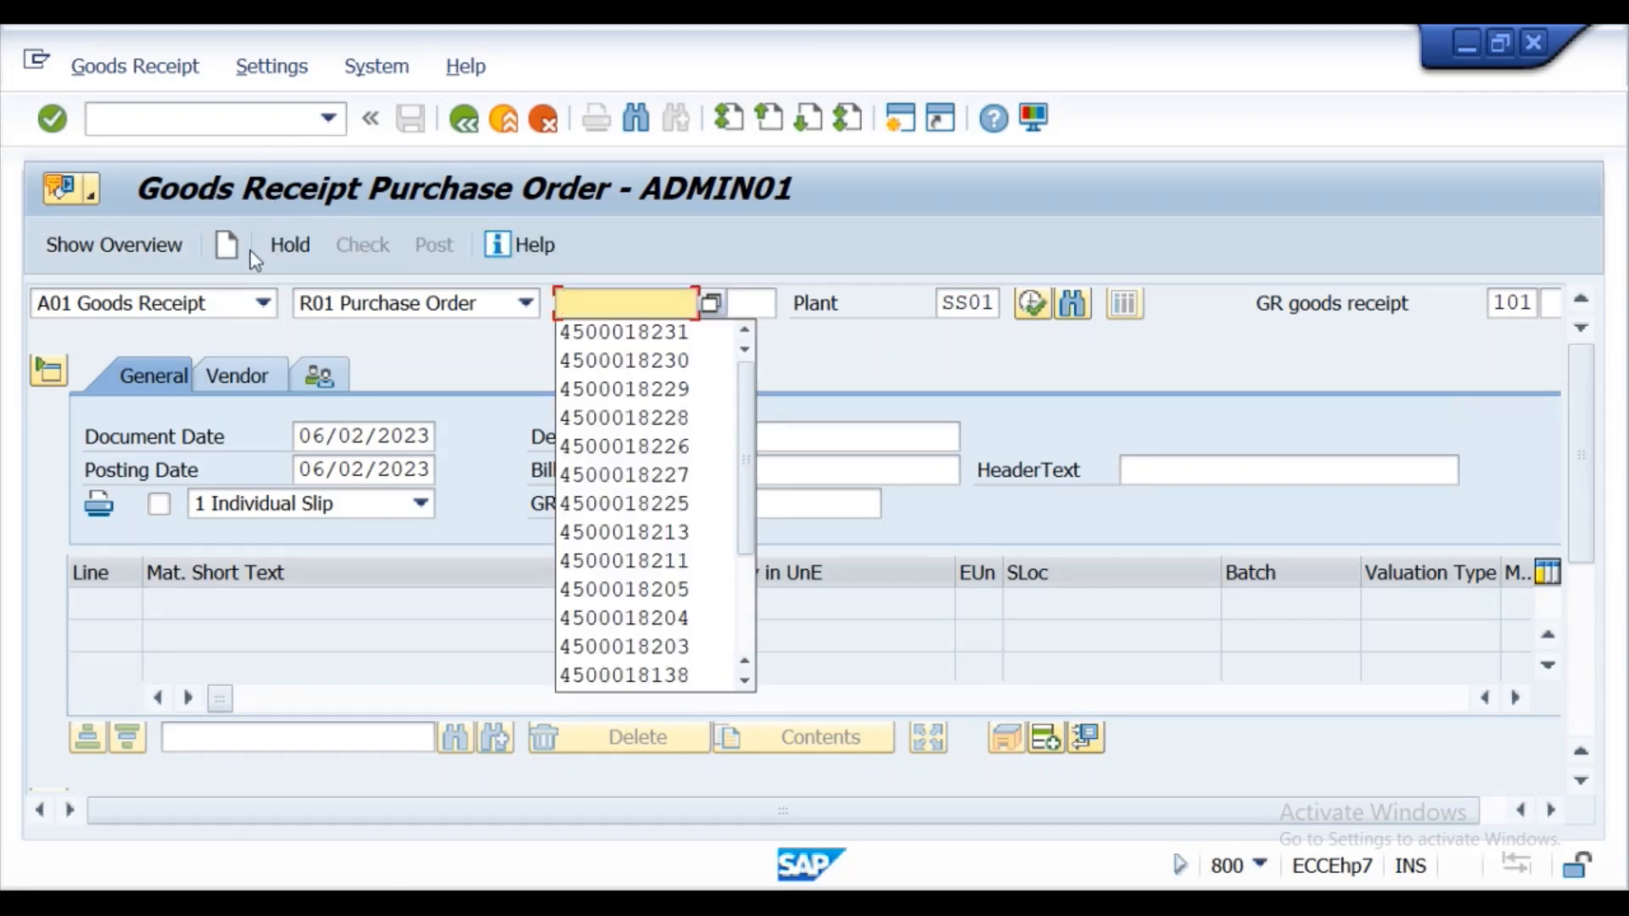
{"action": "left_click", "coordinate": [260, 304]}
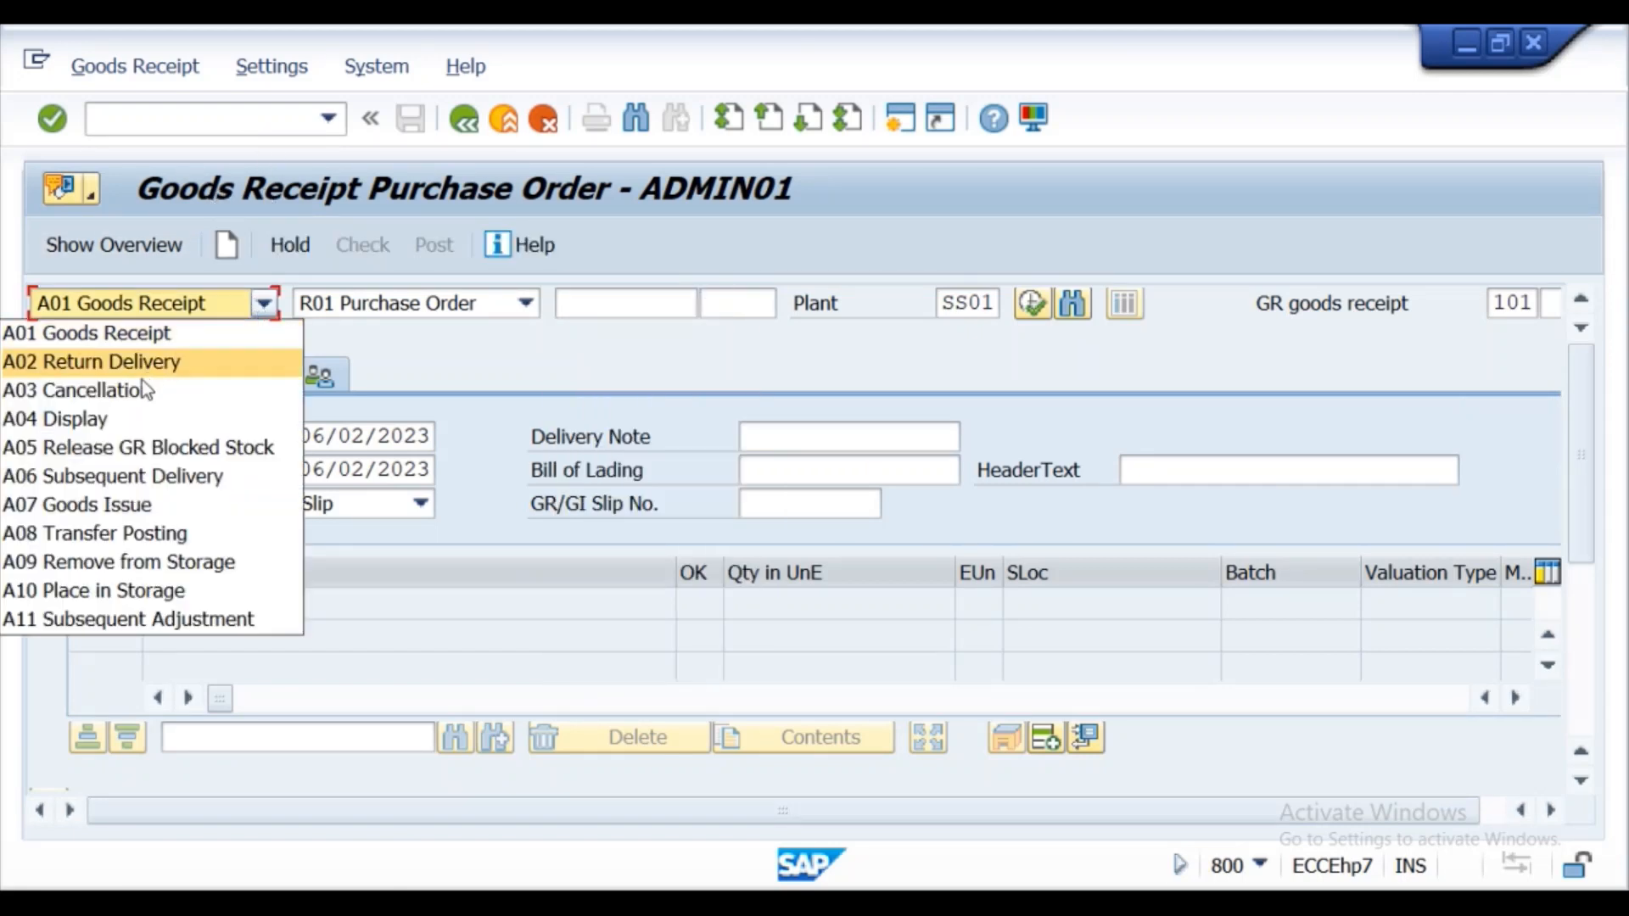
{"action": "left_click", "coordinate": [130, 419]}
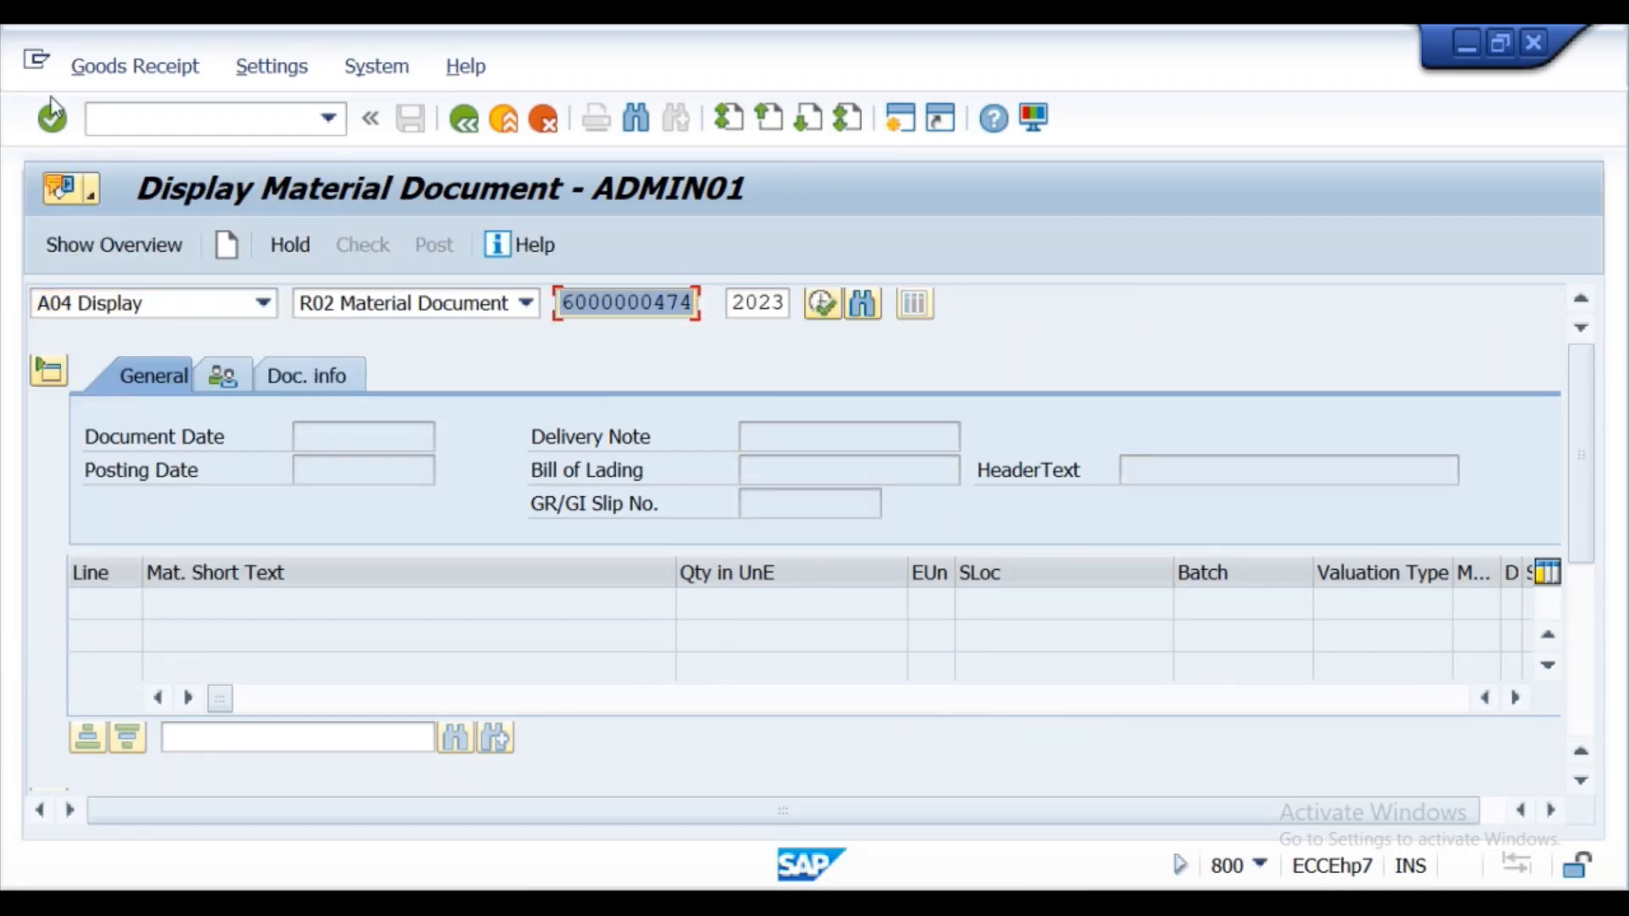
{"action": "left_click", "coordinate": [56, 121]}
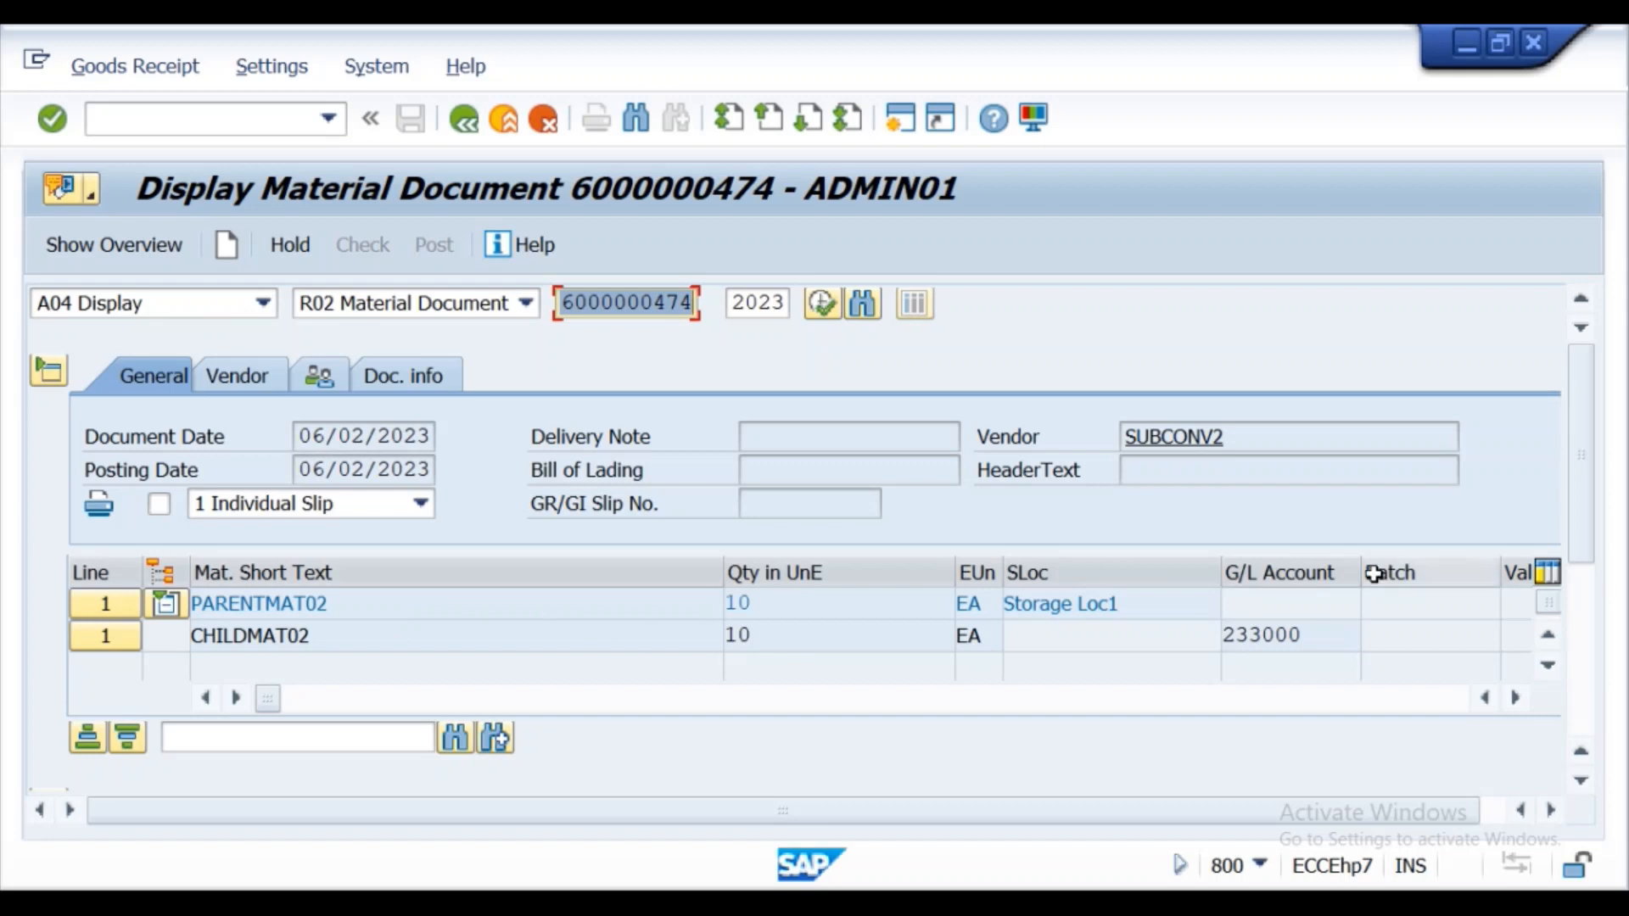
- Examine the PARENTMAT02 and CHILDMAT02 lines of the posted material document along with the movement type, plant and storage location
{"action": "left_click_drag", "start_coordinate": [1577, 447], "coordinate": [1585, 489]}
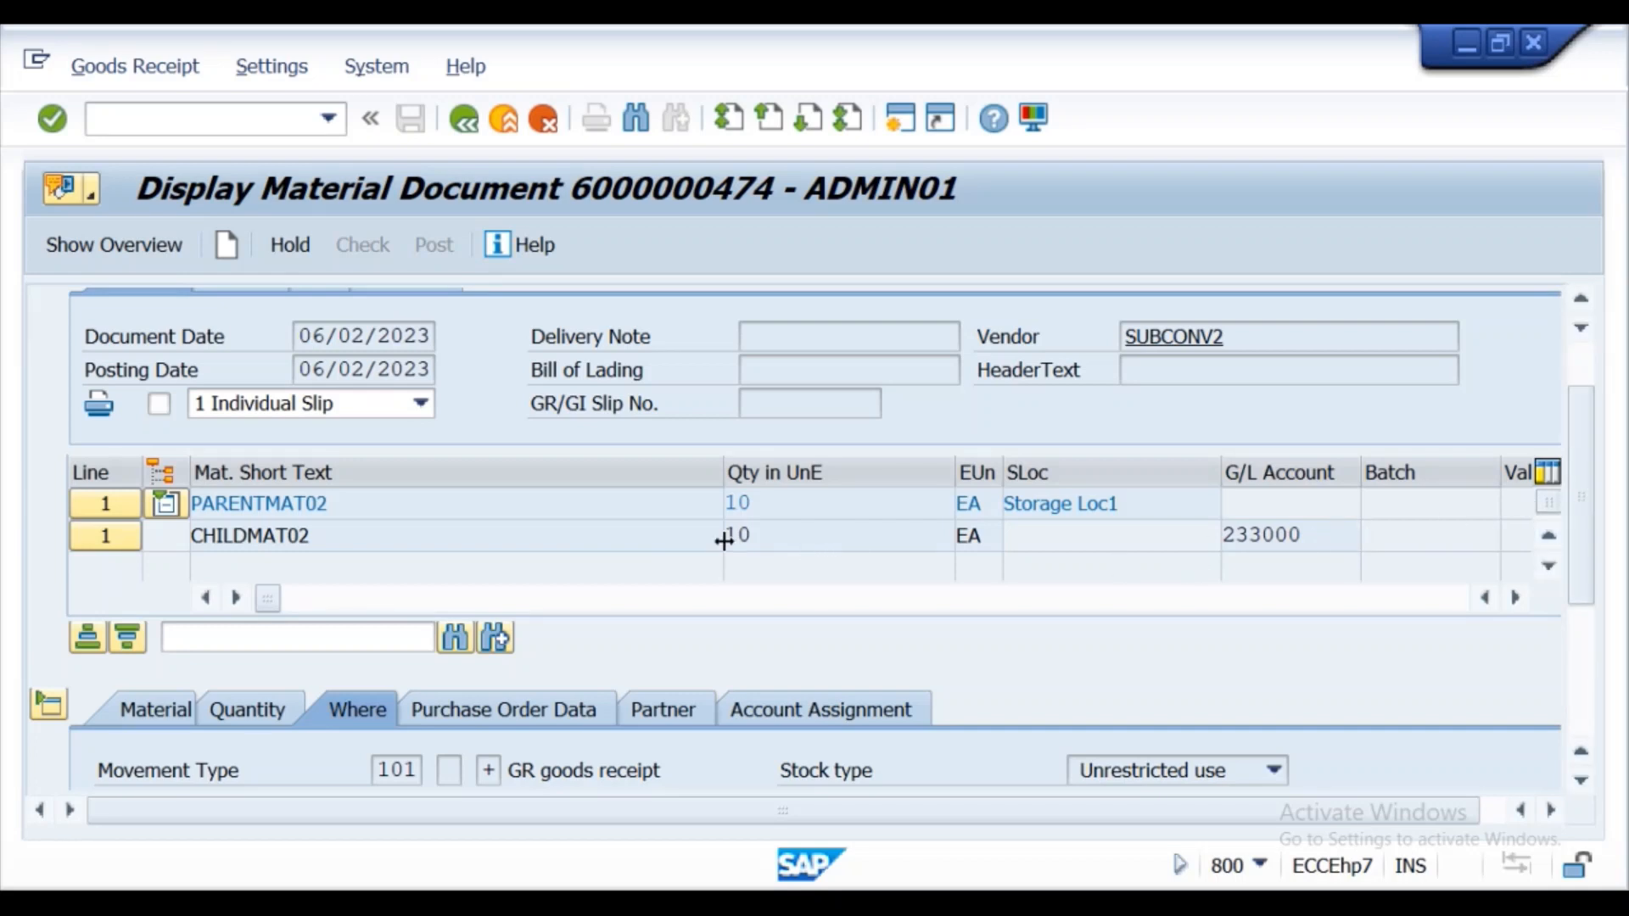
{"action": "scroll", "coordinate": [1585, 479], "scroll_direction": "down", "scroll_amount": 1}
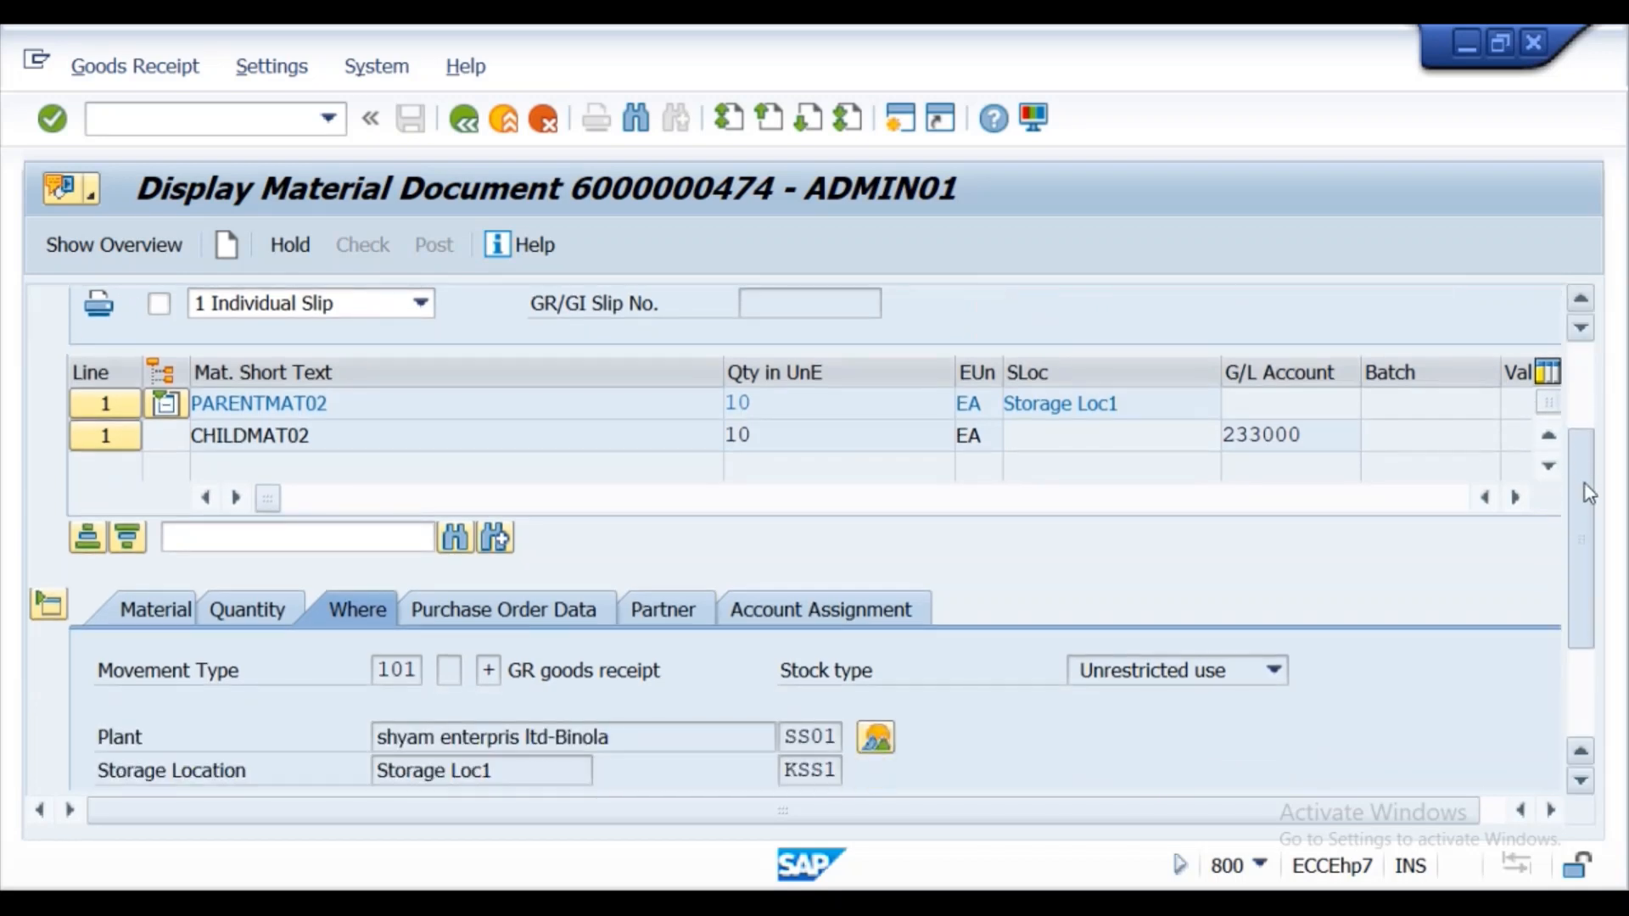
{"action": "scroll", "coordinate": [1585, 484], "scroll_direction": "up", "scroll_amount": 1}
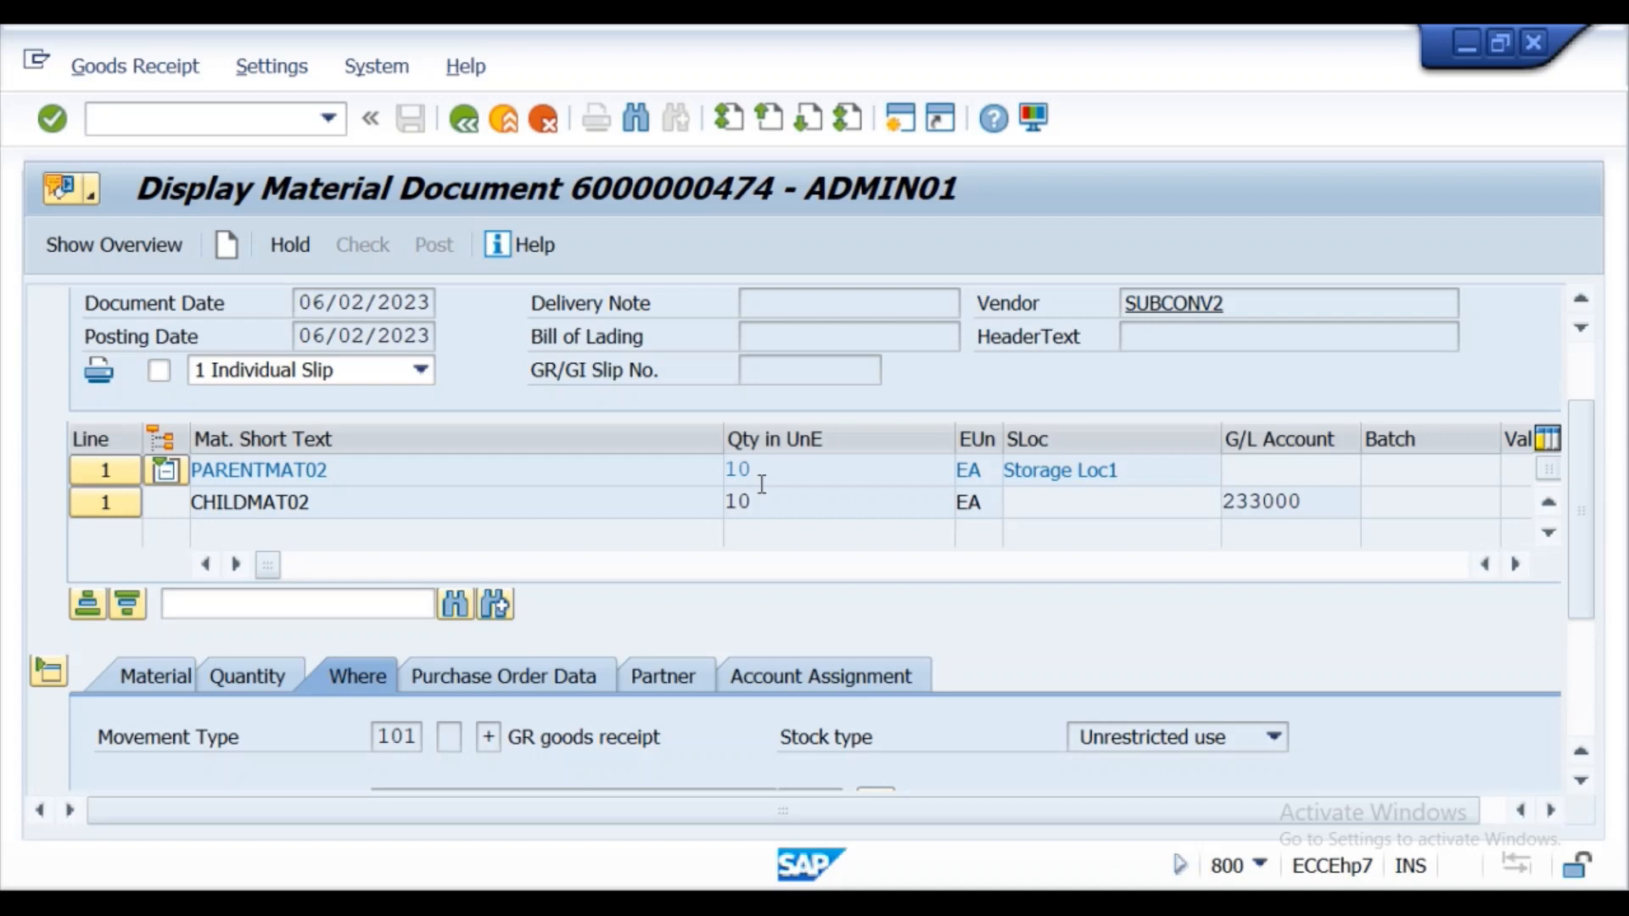
{"action": "scroll", "coordinate": [1593, 520], "scroll_direction": "down", "scroll_amount": 3}
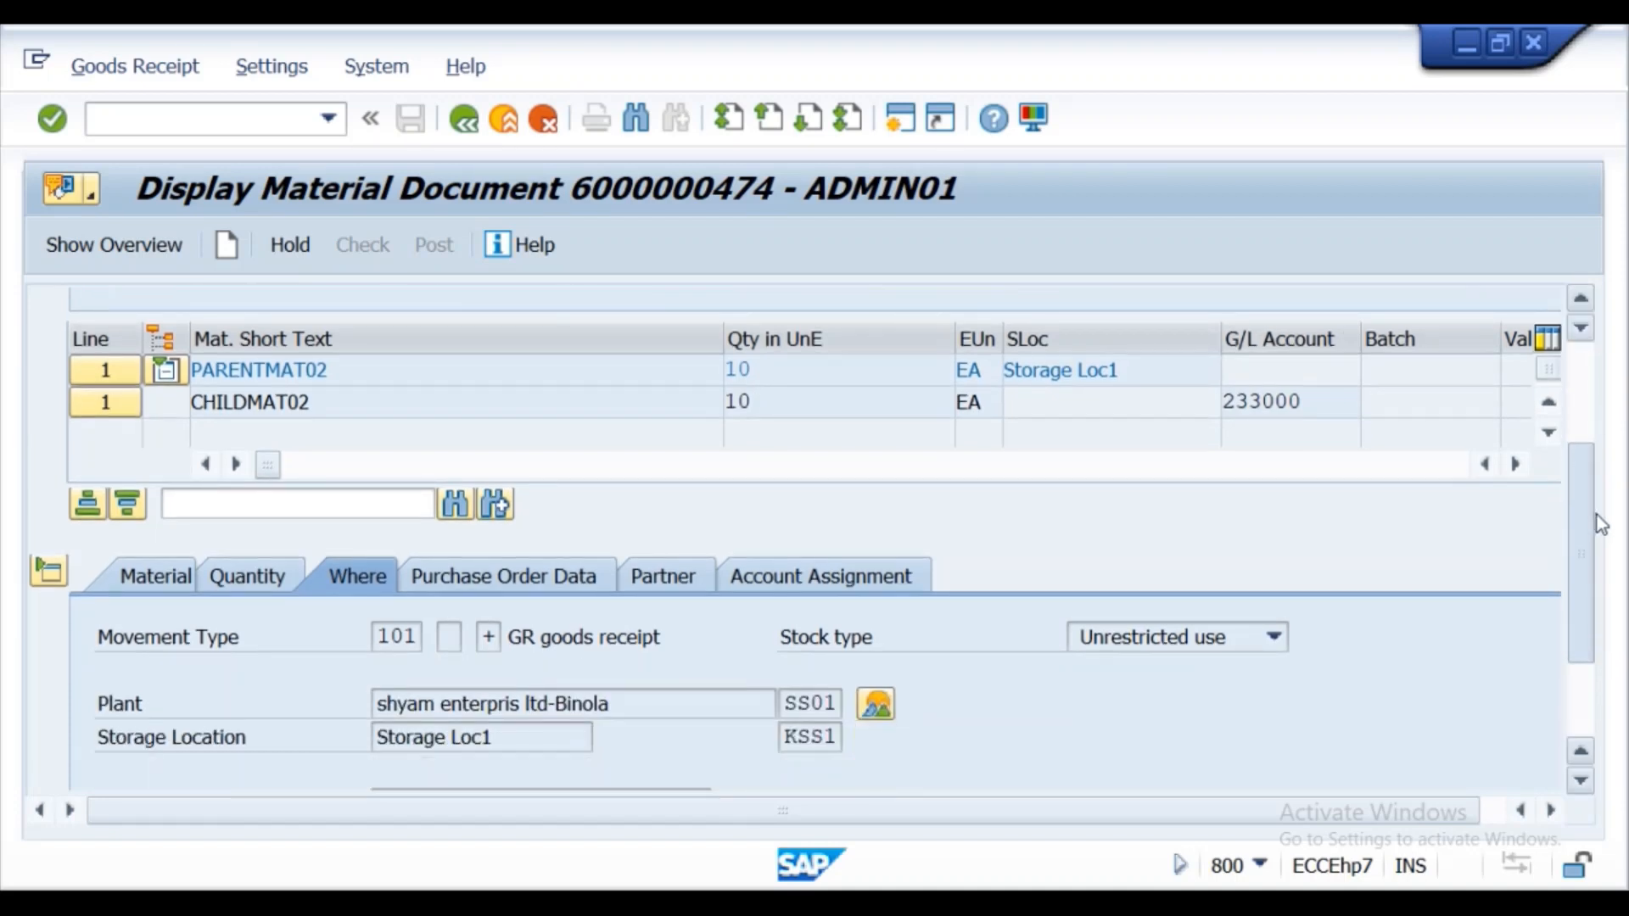
{"action": "scroll", "coordinate": [1602, 525], "scroll_direction": "up", "scroll_amount": 3}
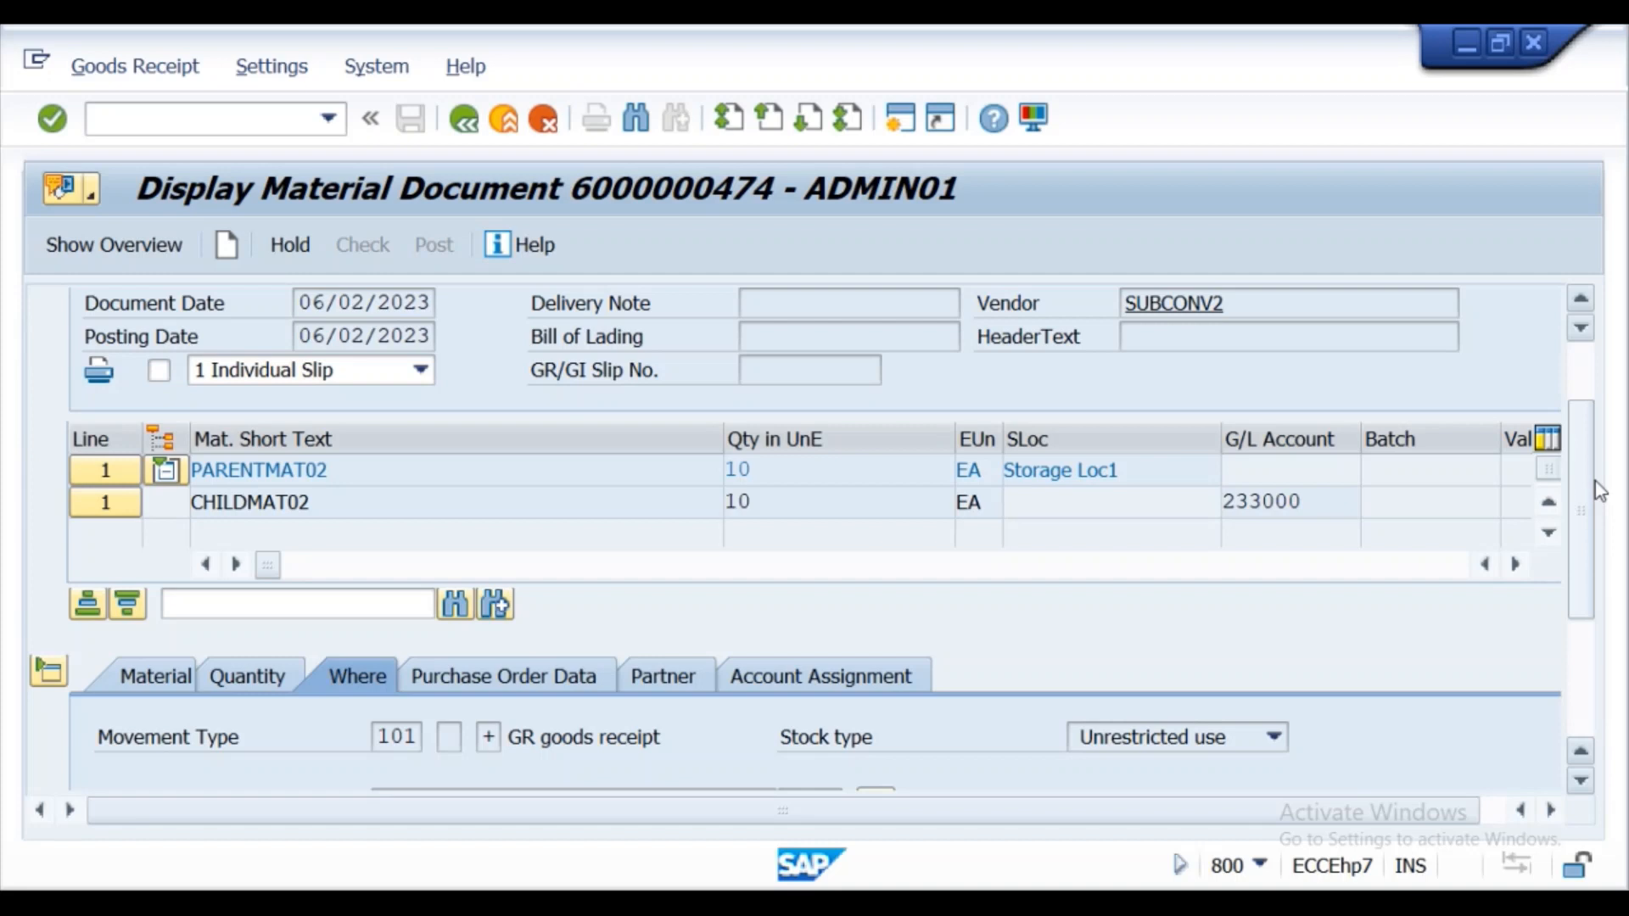
{"action": "scroll", "coordinate": [1585, 510], "scroll_direction": "down", "scroll_amount": 1}
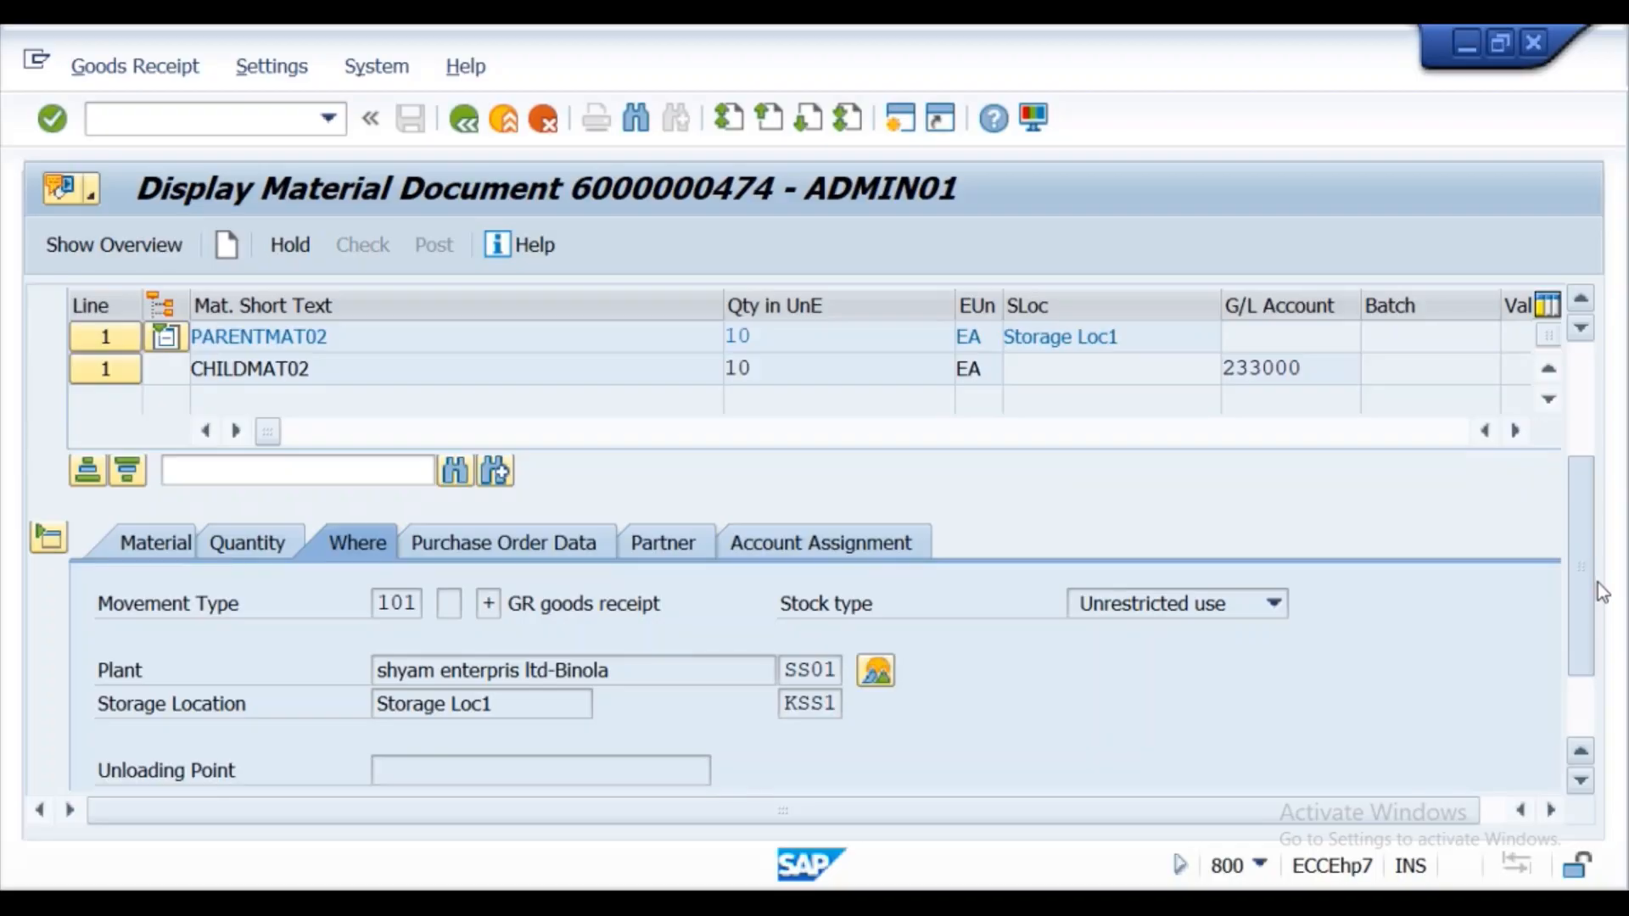
{"action": "left_click_drag", "start_coordinate": [1600, 592], "coordinate": [1593, 649]}
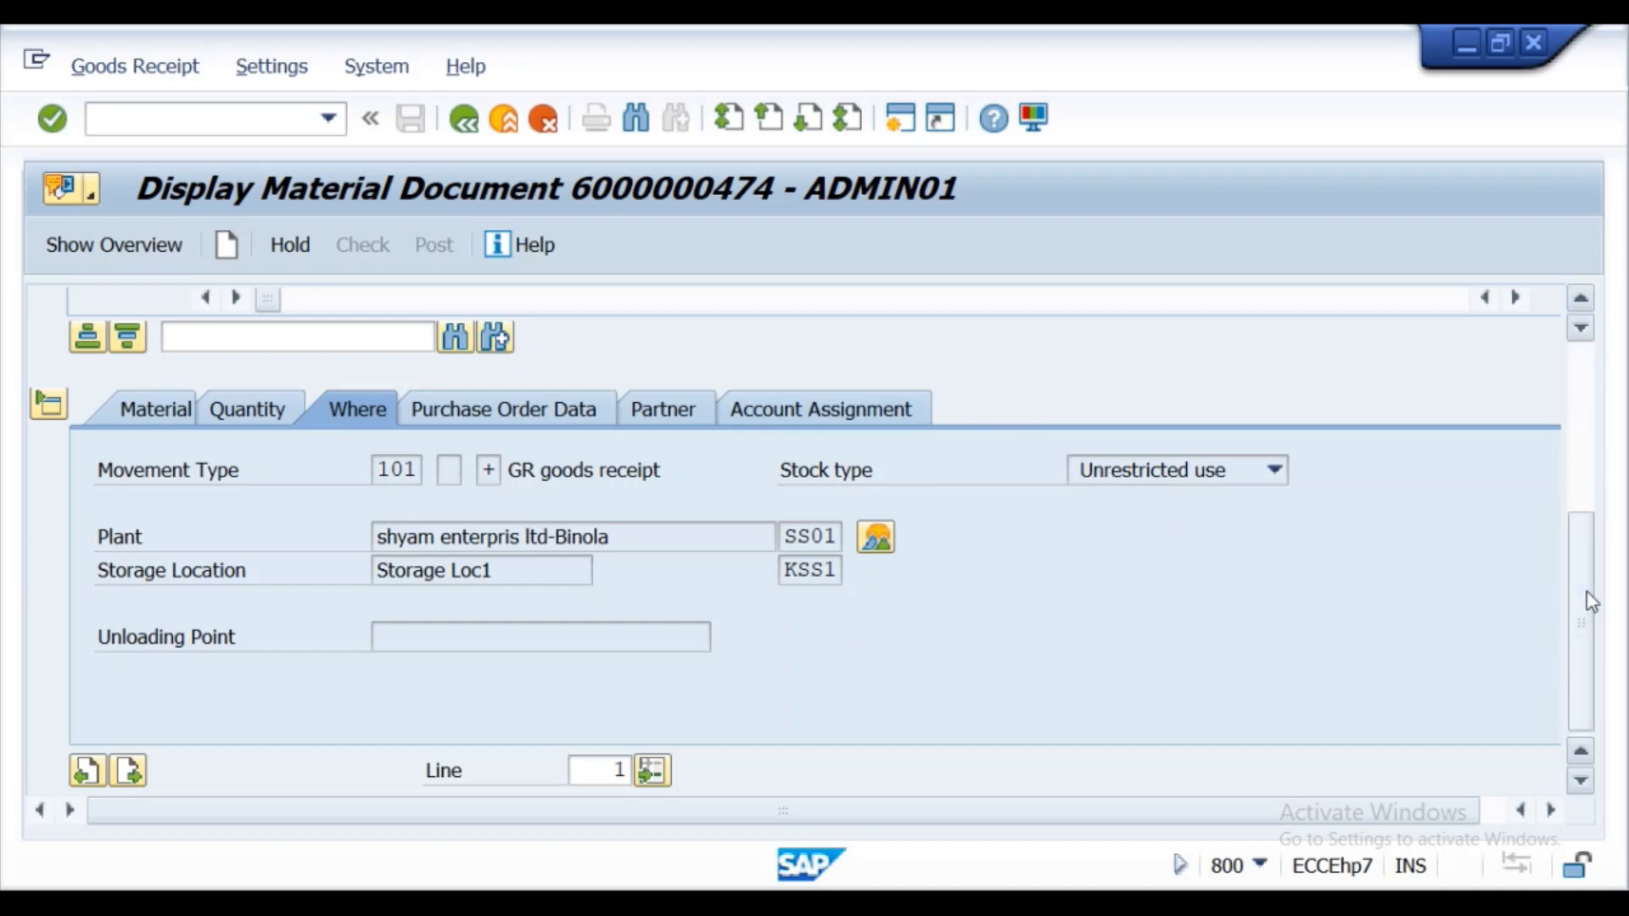
- Check PARENTMAT02's stock overview from the posted material document, and return to the document
{"action": "mouse_move", "coordinate": [1584, 606]}
{"action": "left_mouse_down"}
{"action": "mouse_move", "coordinate": [1582, 564]}
{"action": "mouse_move", "coordinate": [1583, 613]}
{"action": "left_mouse_up"}
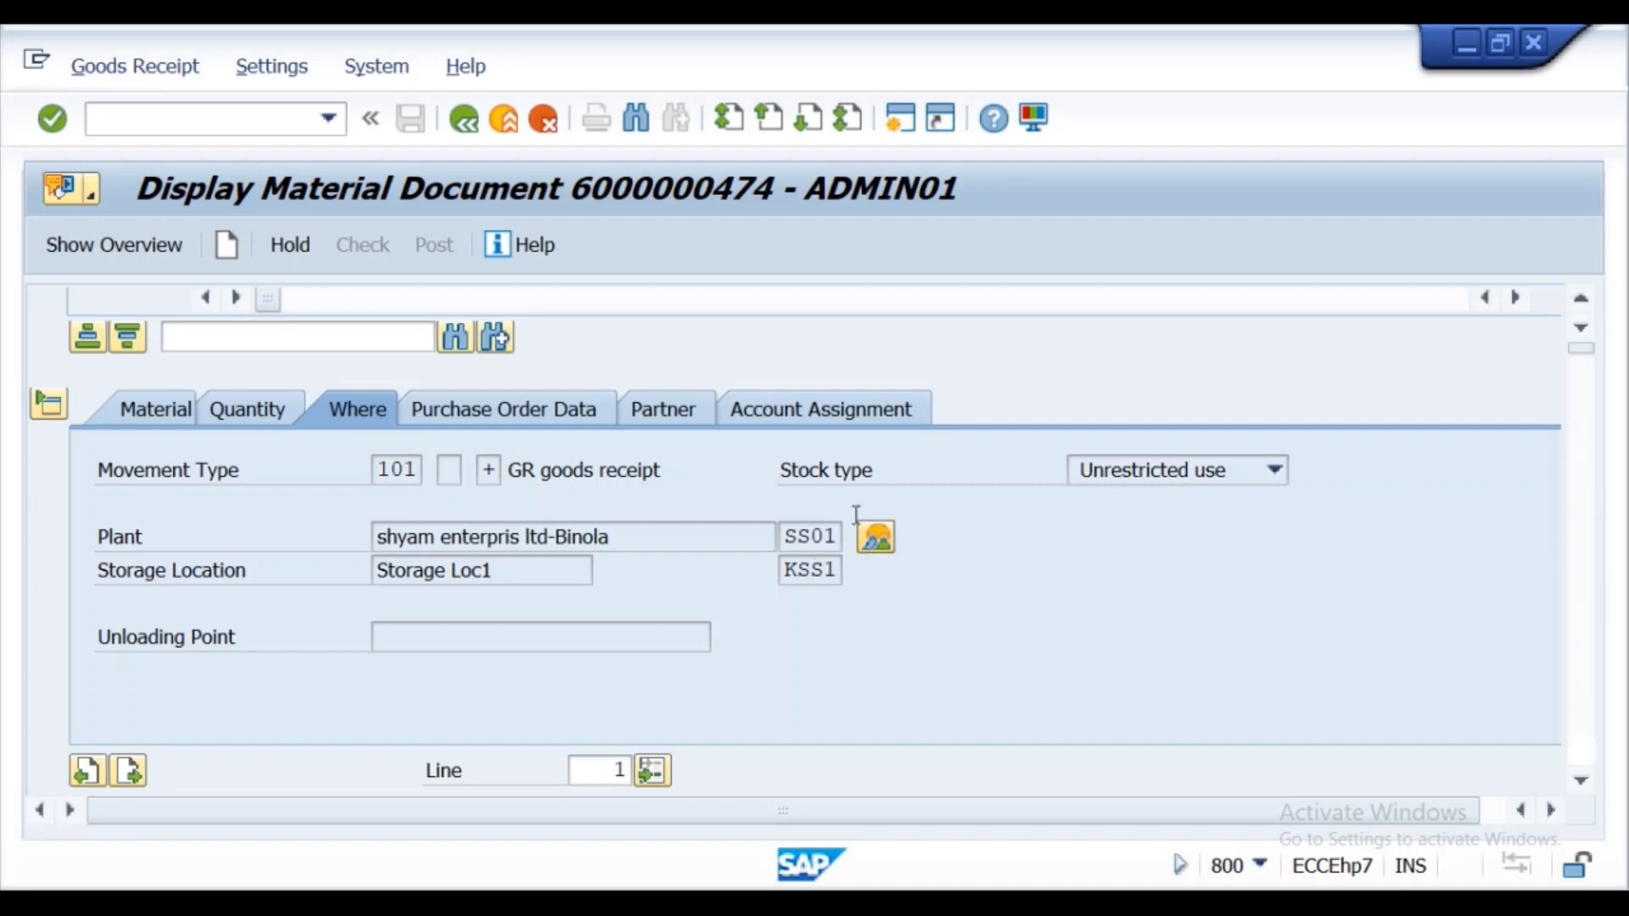
{"action": "scroll", "coordinate": [856, 516], "scroll_direction": "up", "scroll_amount": 4}
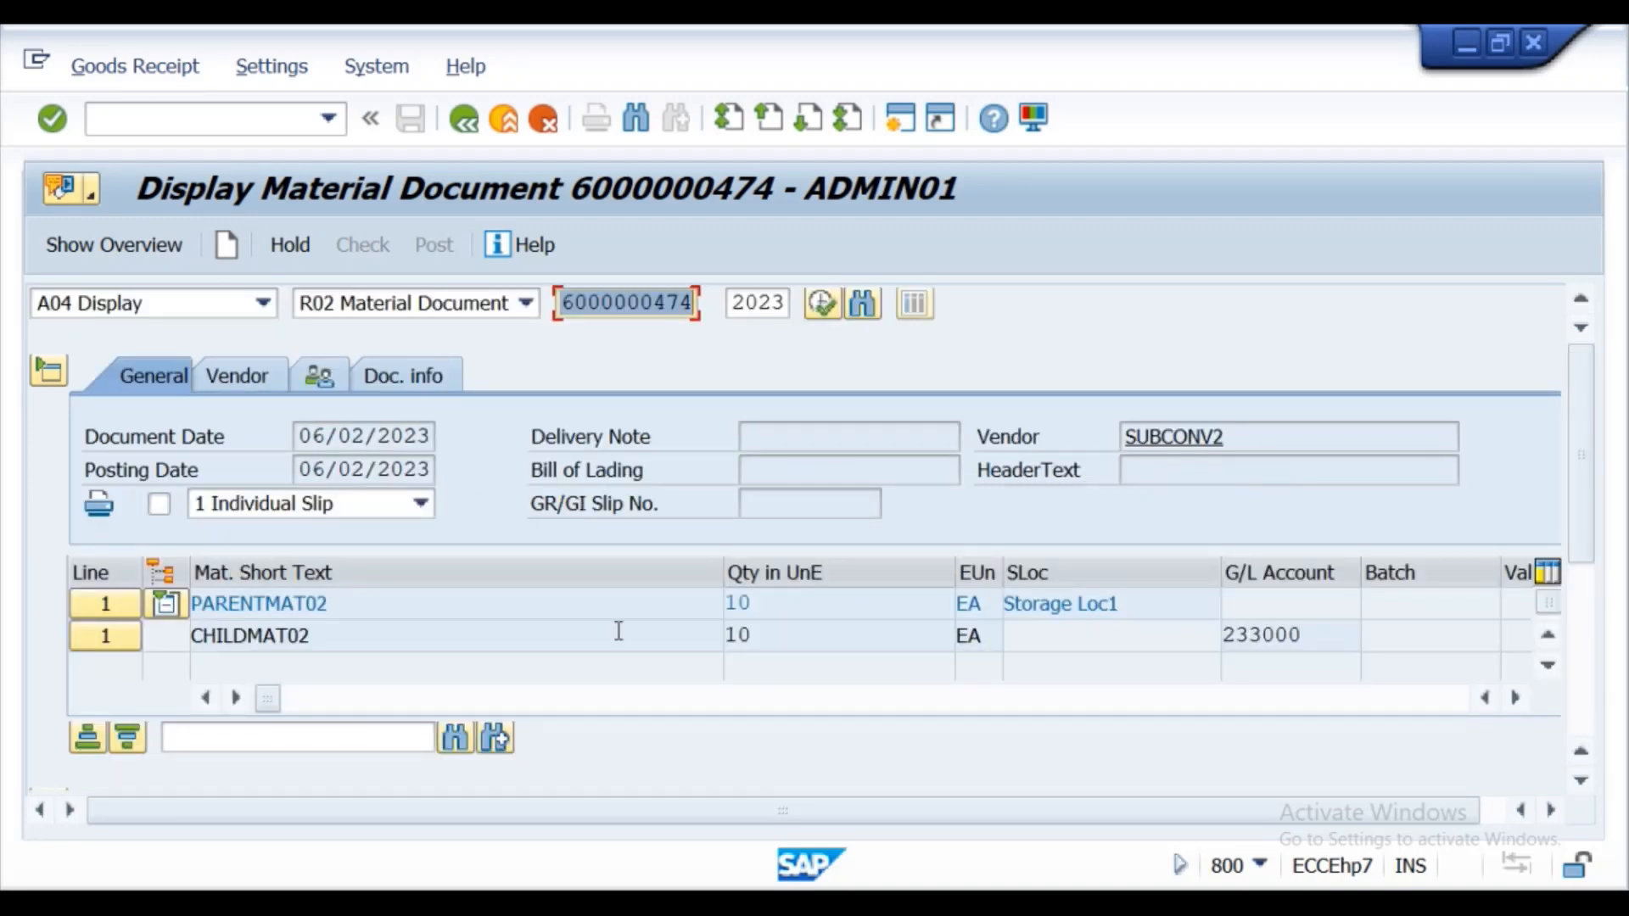
{"action": "key", "text": "F3"}
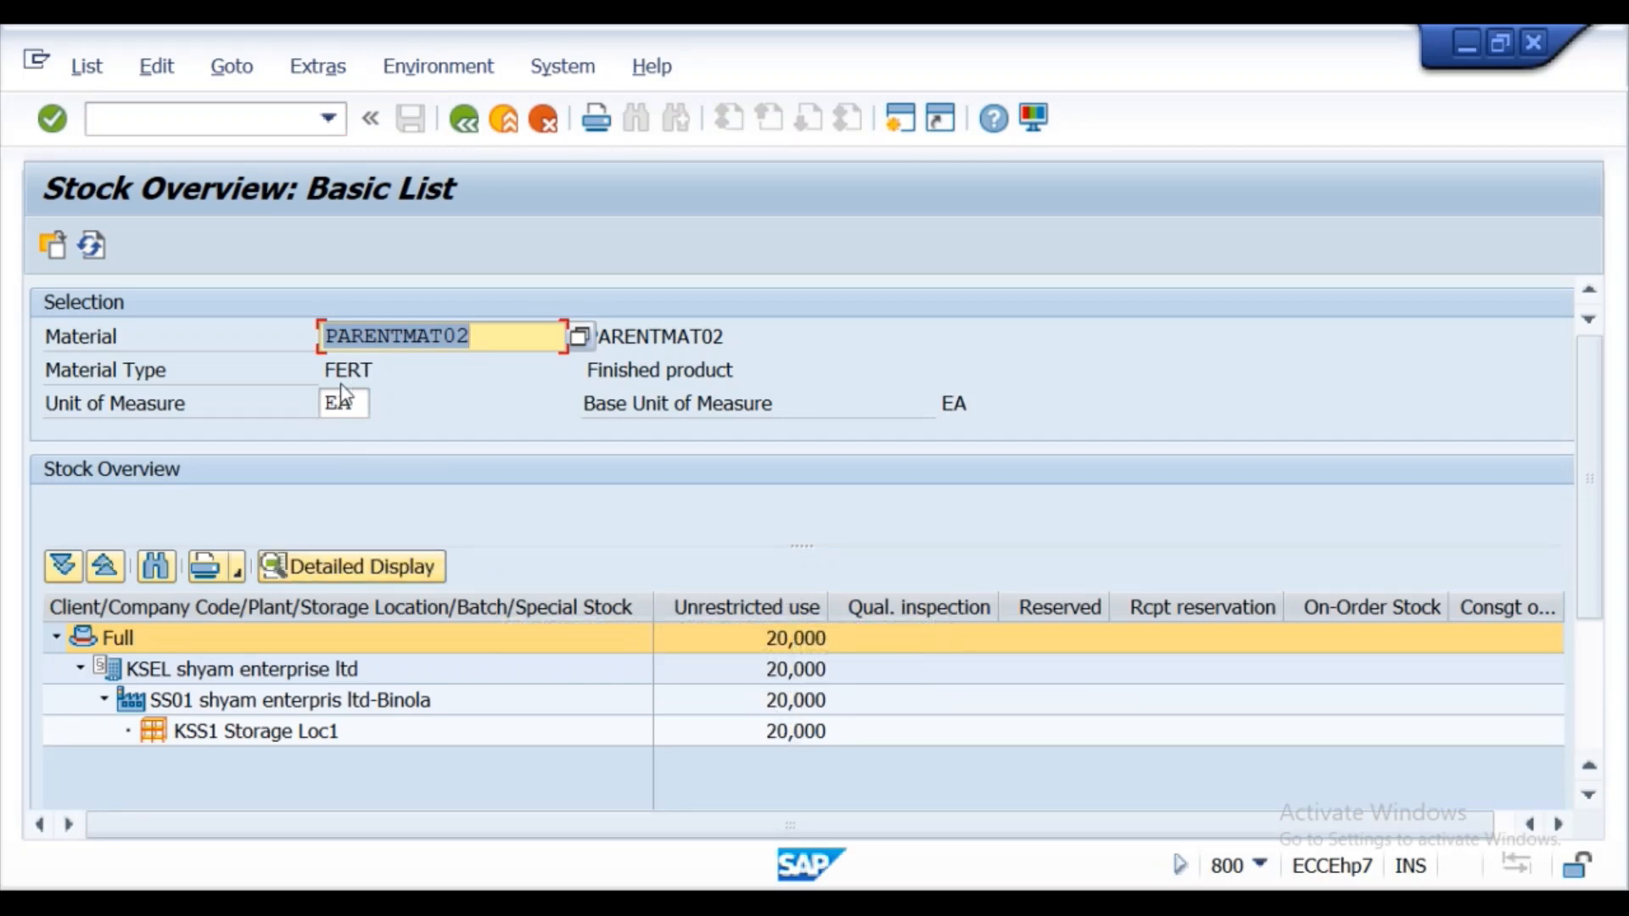
{"action": "left_click", "coordinate": [464, 118]}
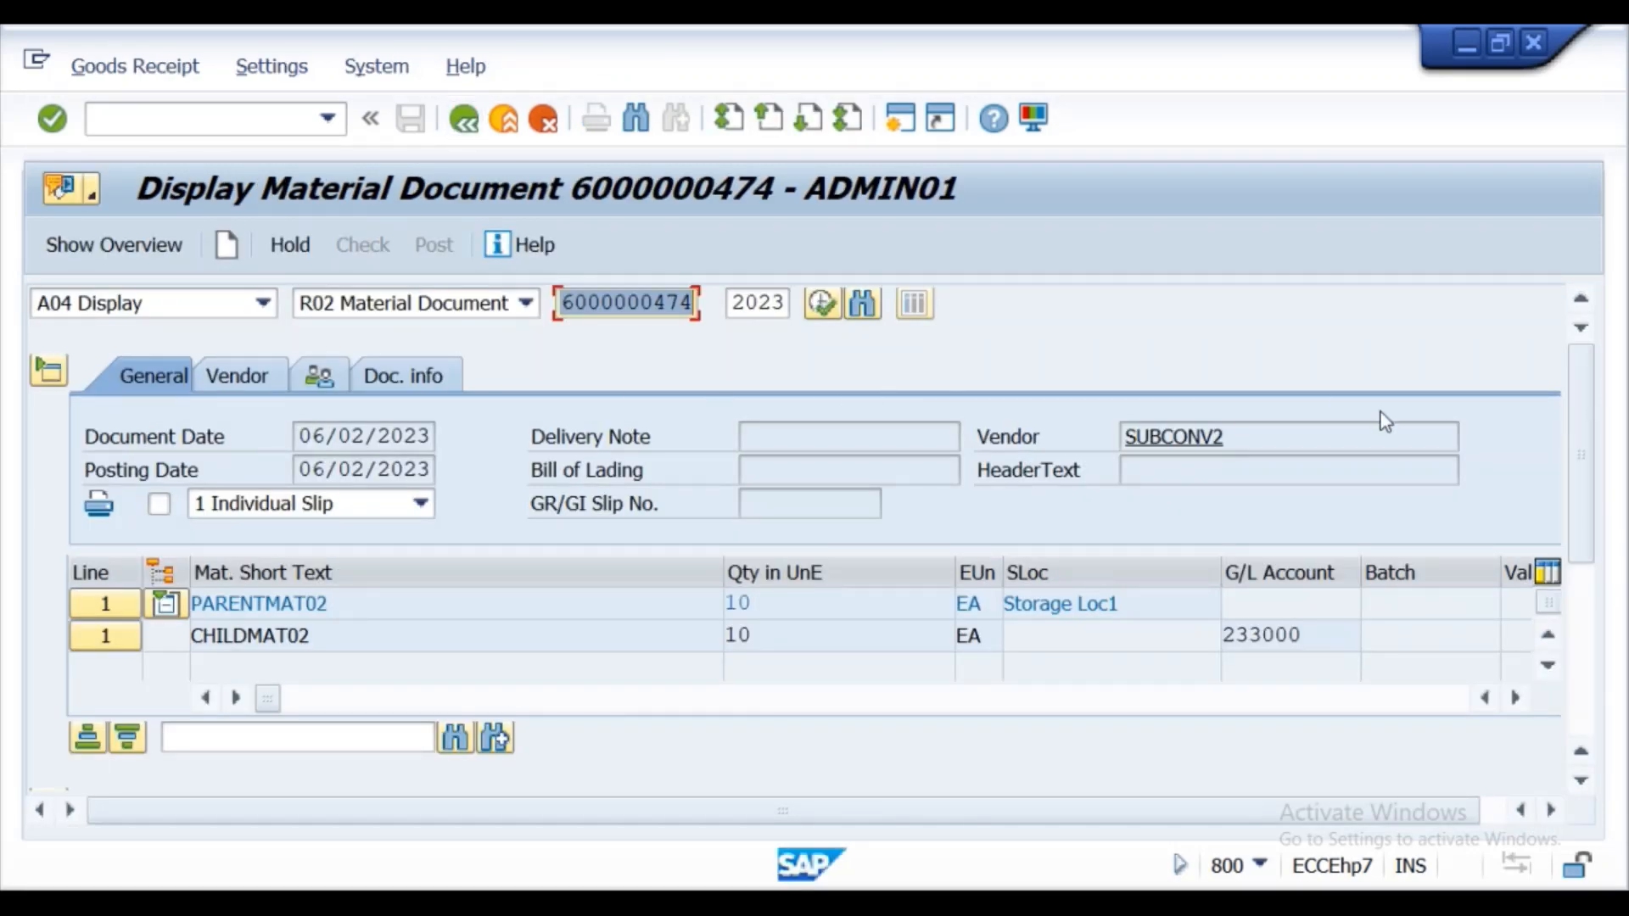
- Review the material document's item details and open the FI document from its document information
{"action": "left_click_drag", "start_coordinate": [1576, 445], "coordinate": [1617, 566]}
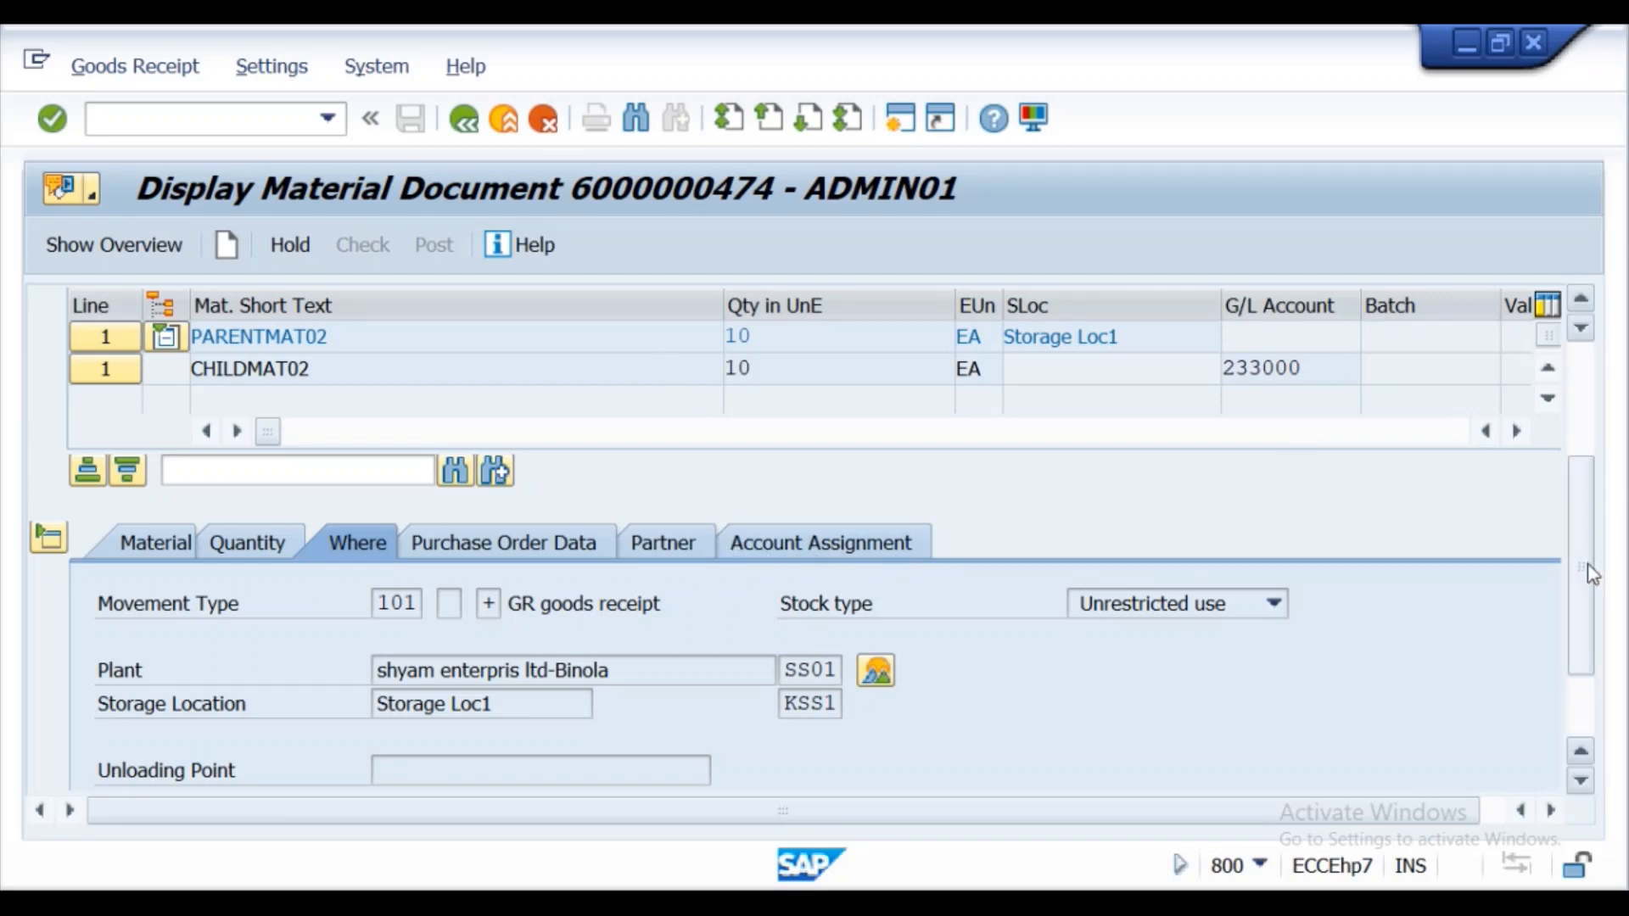
{"action": "left_click_drag", "start_coordinate": [1592, 575], "coordinate": [1579, 420]}
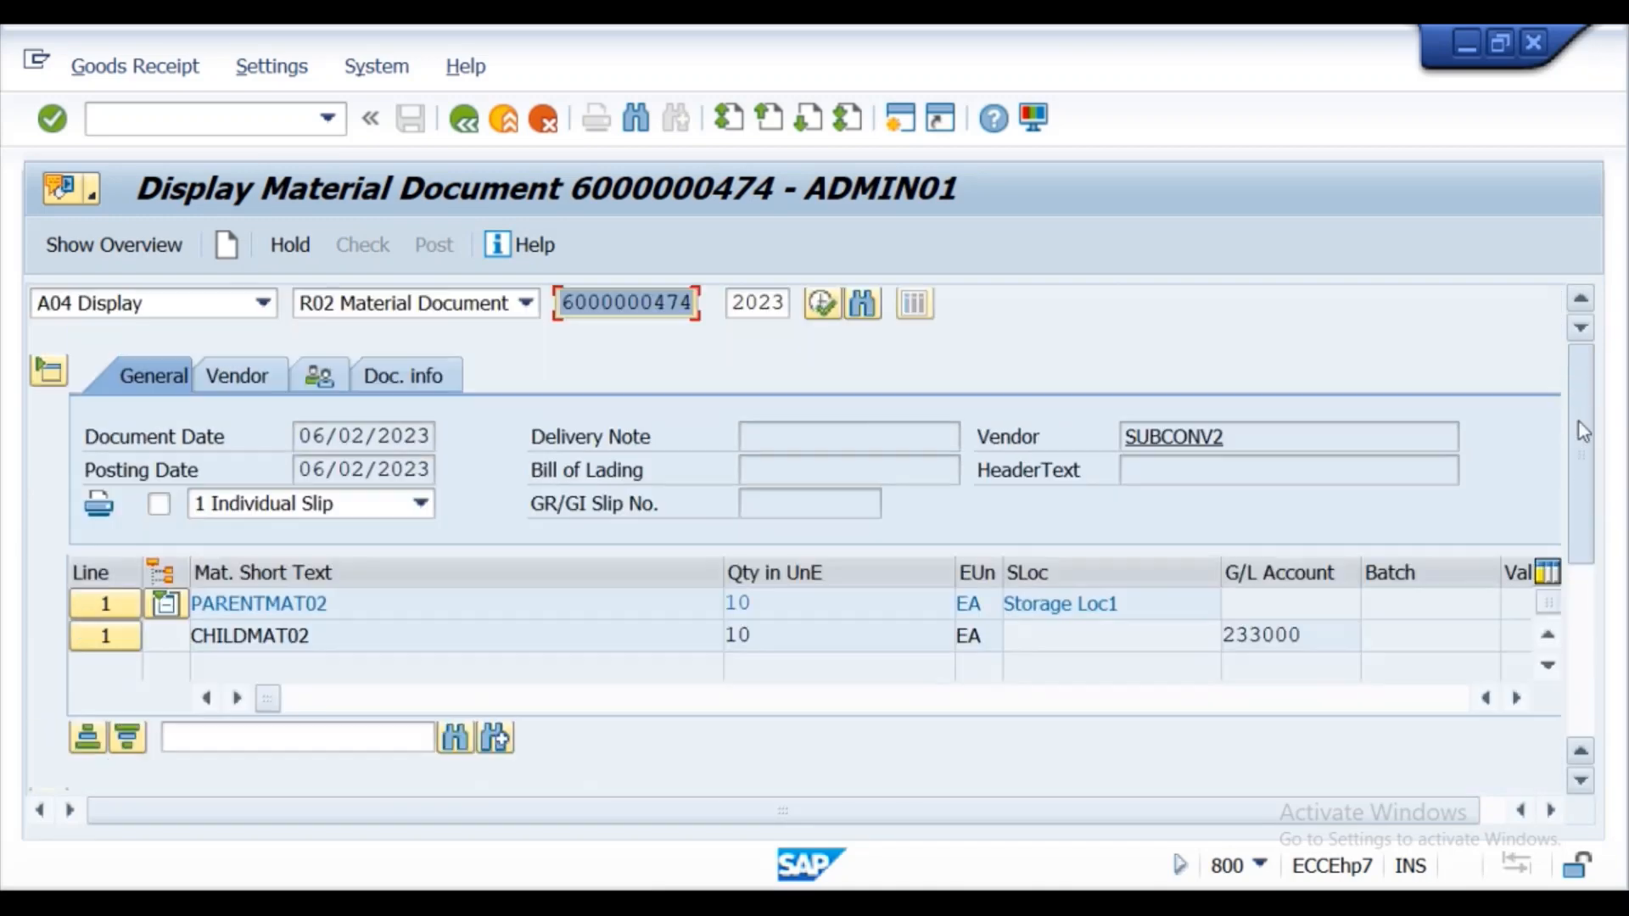
{"action": "left_click", "coordinate": [410, 382]}
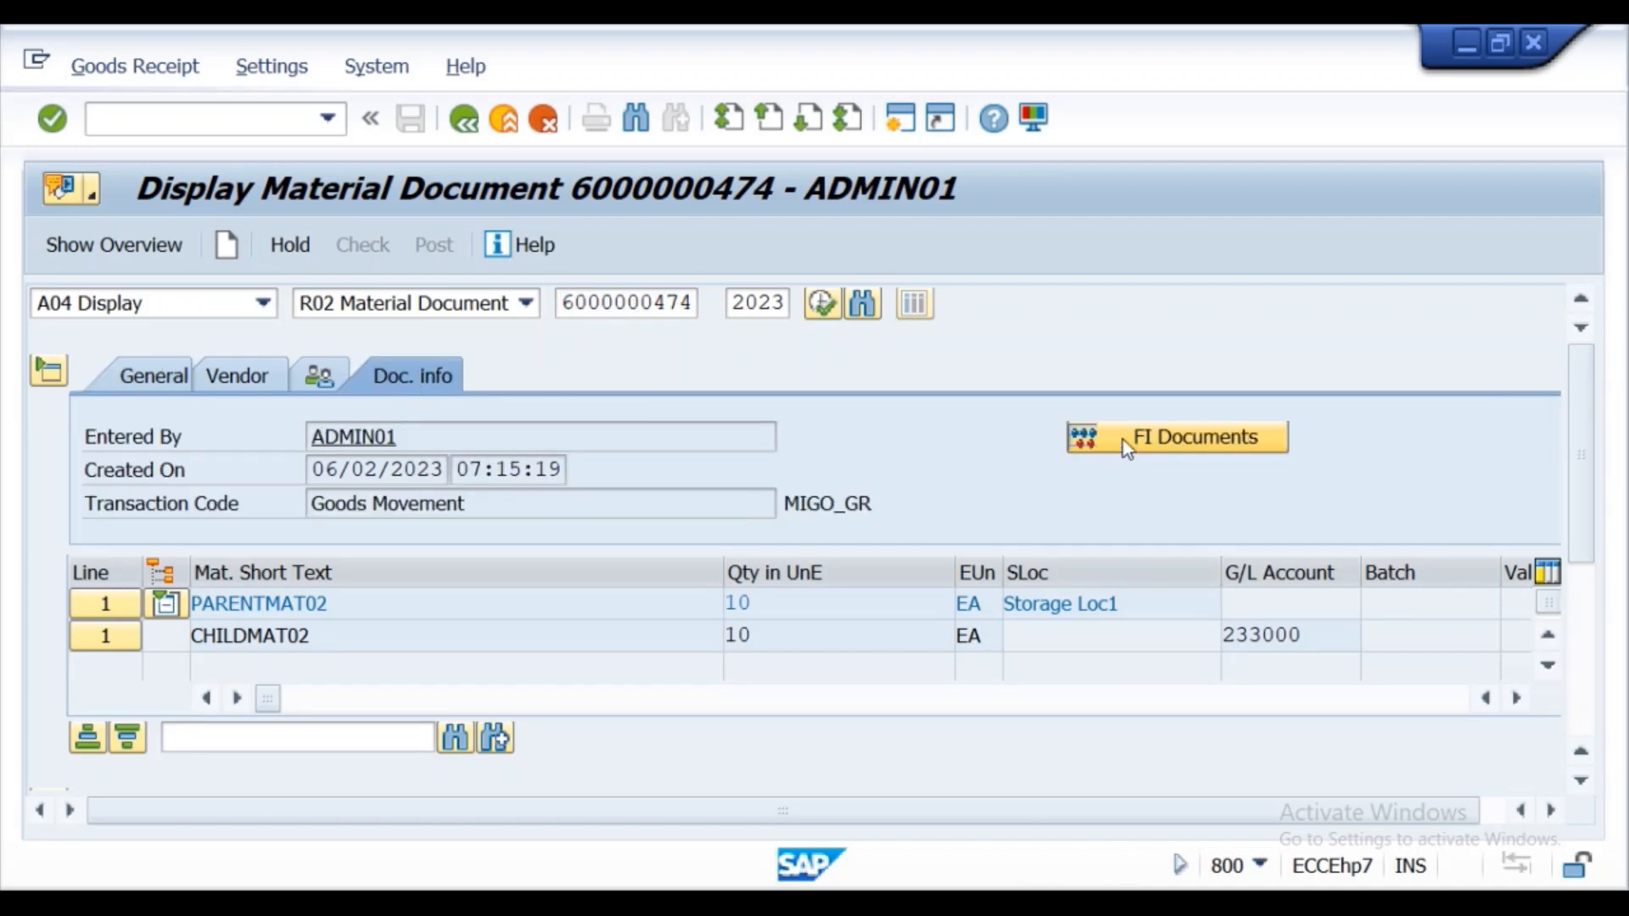
{"action": "left_click", "coordinate": [1127, 441]}
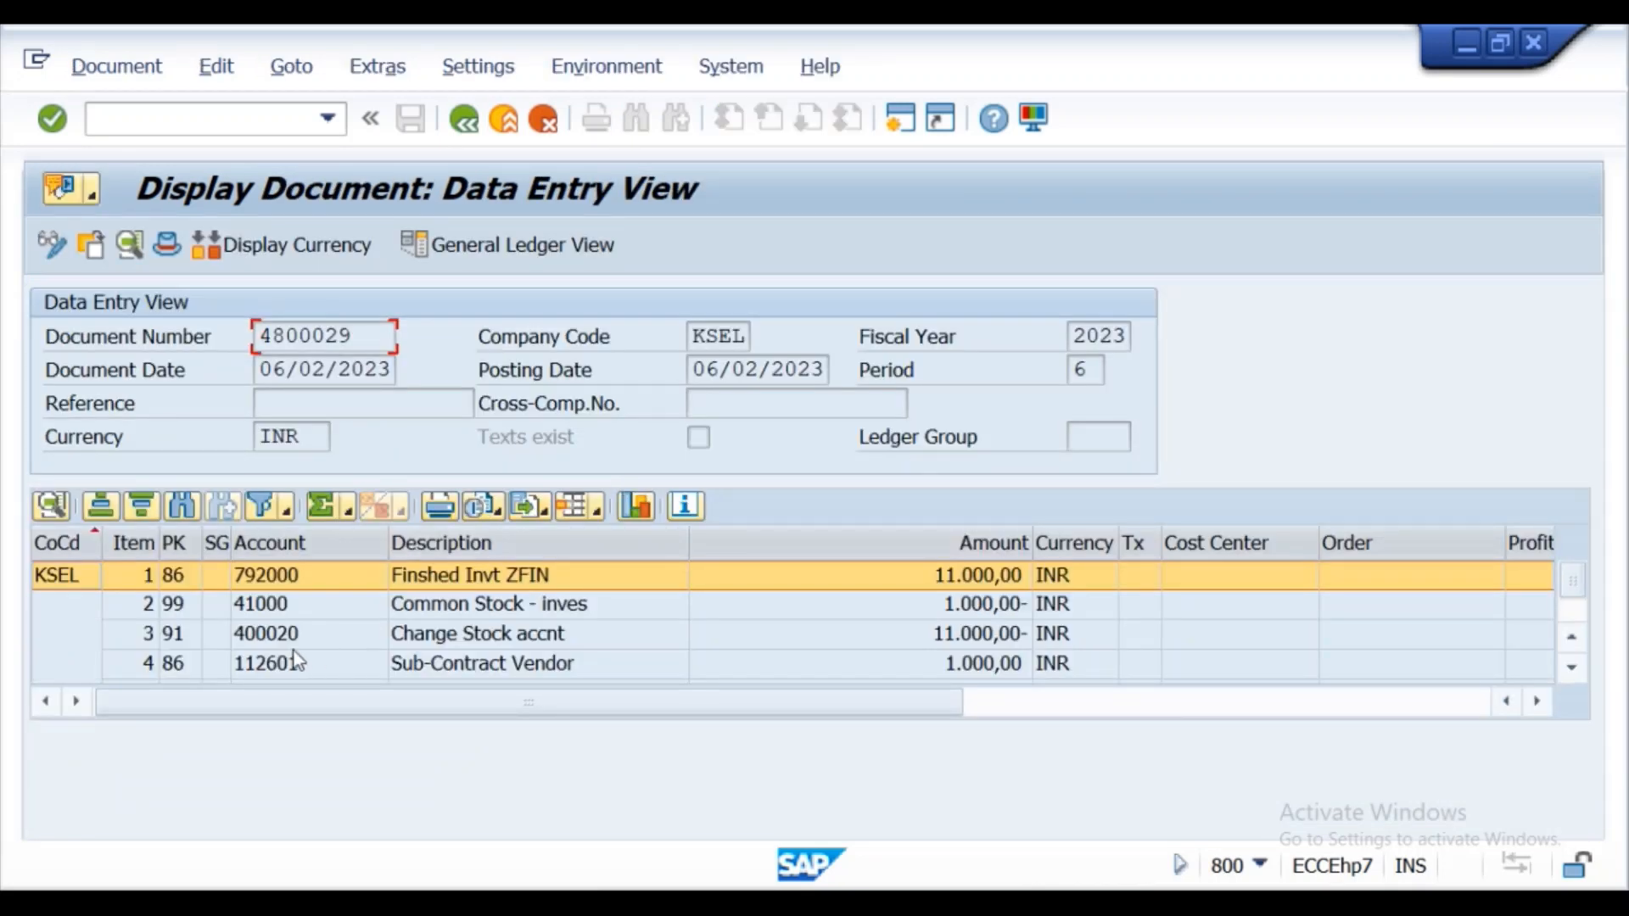
- Examine the accounts, posting keys and amounts of all line items in the accounting document
{"action": "left_click", "coordinate": [1572, 669]}
{"action": "left_click", "coordinate": [1572, 670]}
{"action": "left_click_drag", "start_coordinate": [1577, 587], "coordinate": [1576, 579]}
{"action": "left_click", "coordinate": [1572, 671]}
{"action": "left_click", "coordinate": [1571, 671]}
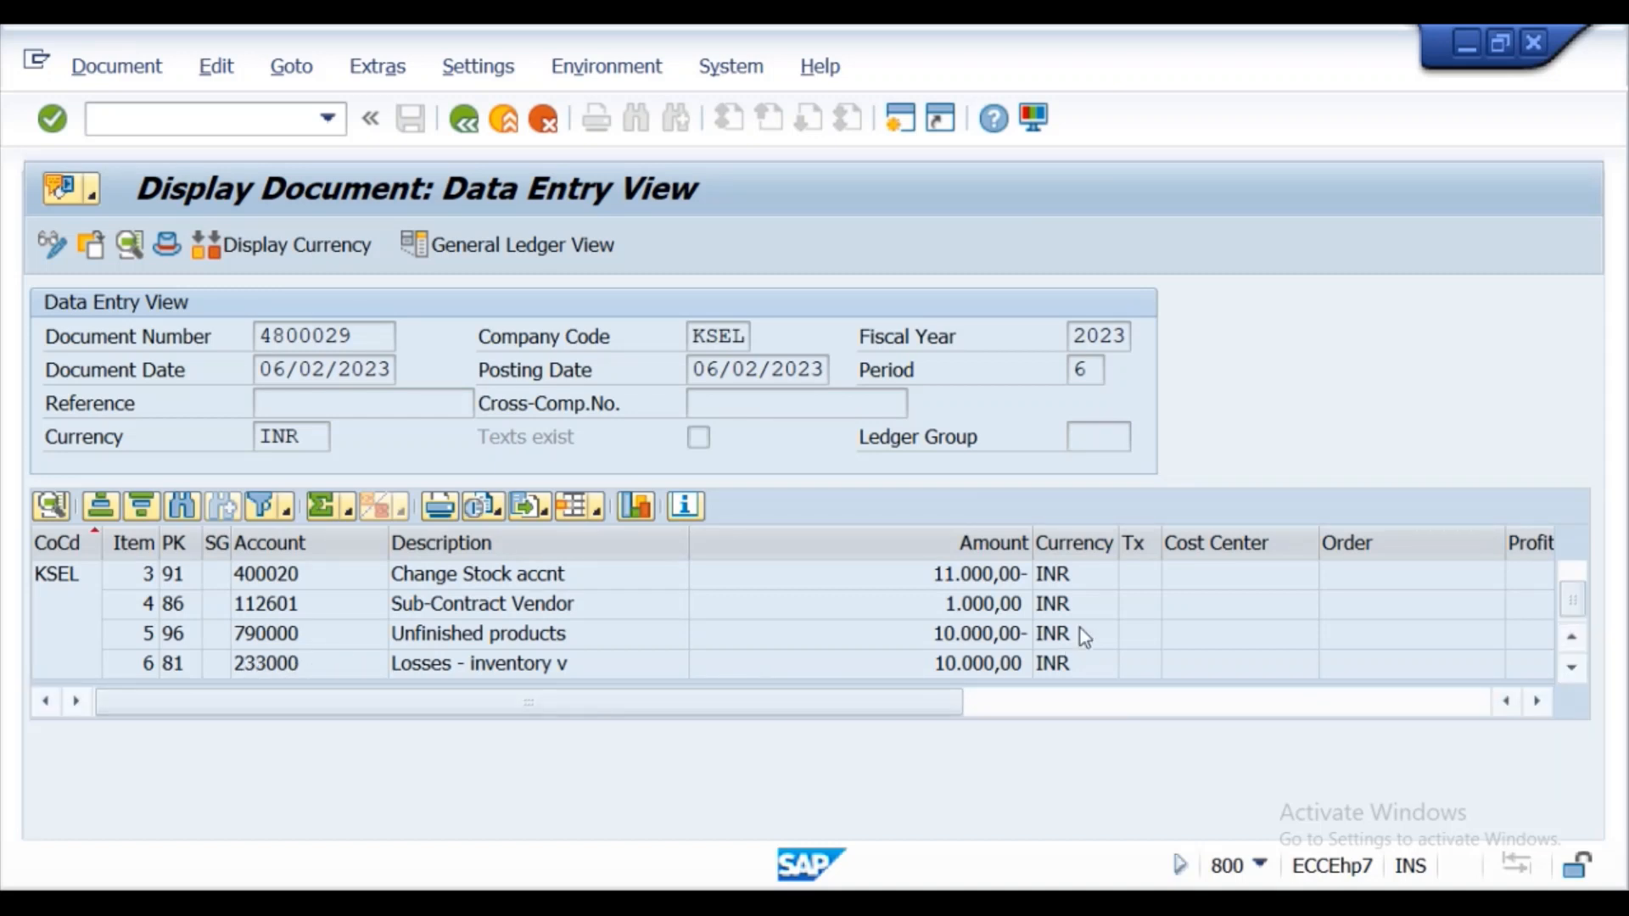
{"action": "left_click_drag", "start_coordinate": [1571, 608], "coordinate": [1572, 589]}
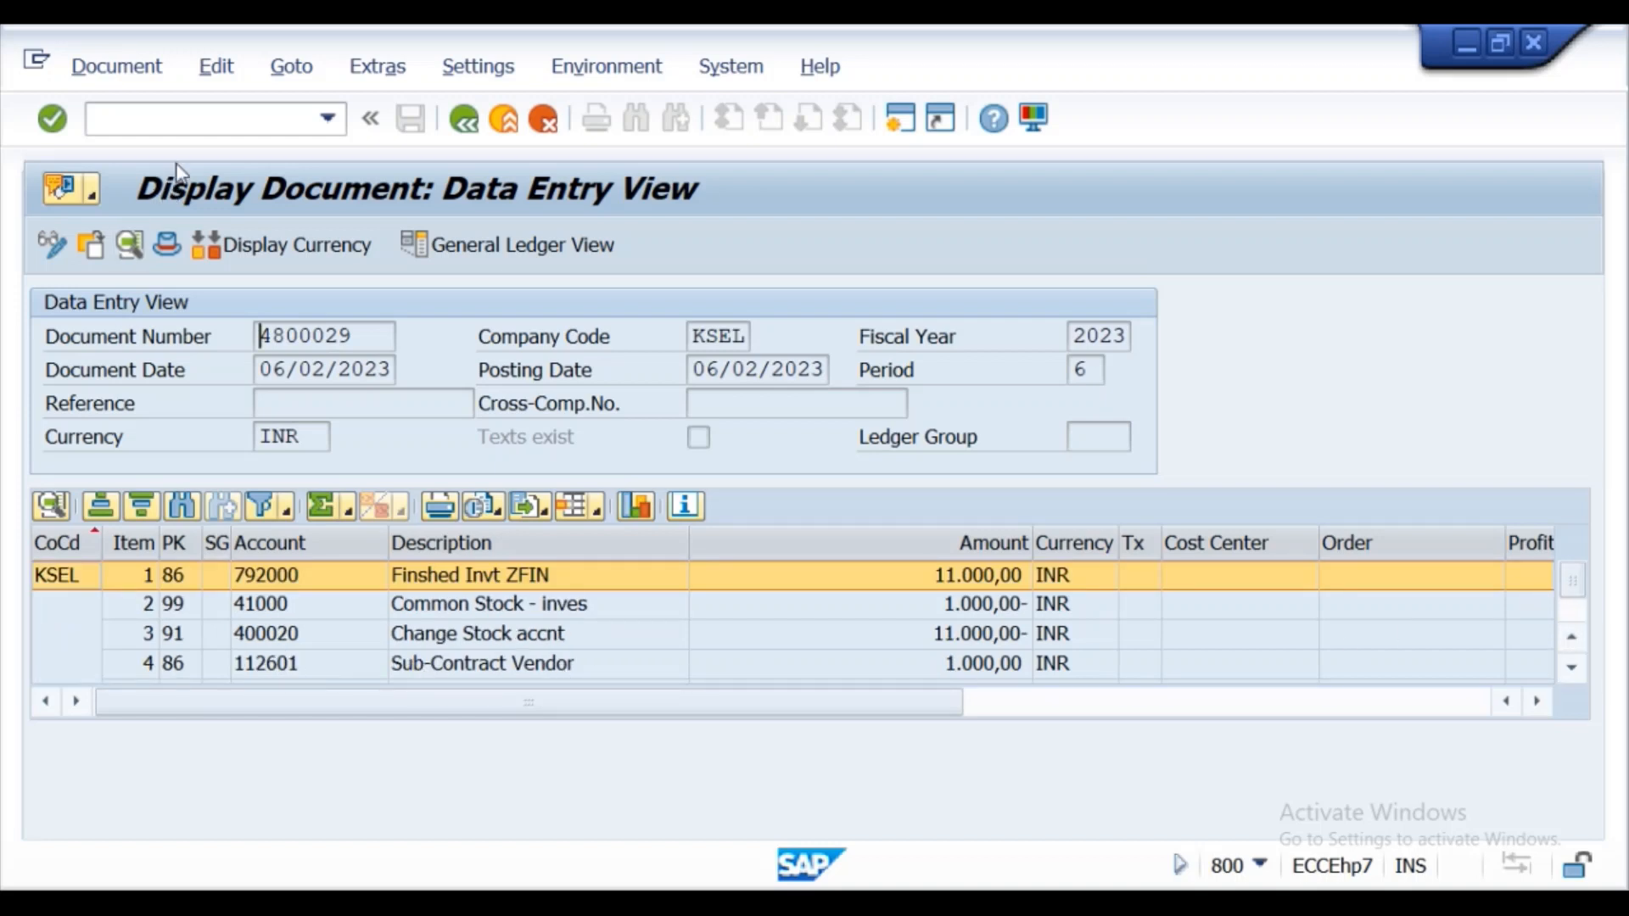
- Restart transaction MIGO from the accounting document to display another material document
{"action": "left_click", "coordinate": [195, 130]}
{"action": "type", "text": "/nmigo"}
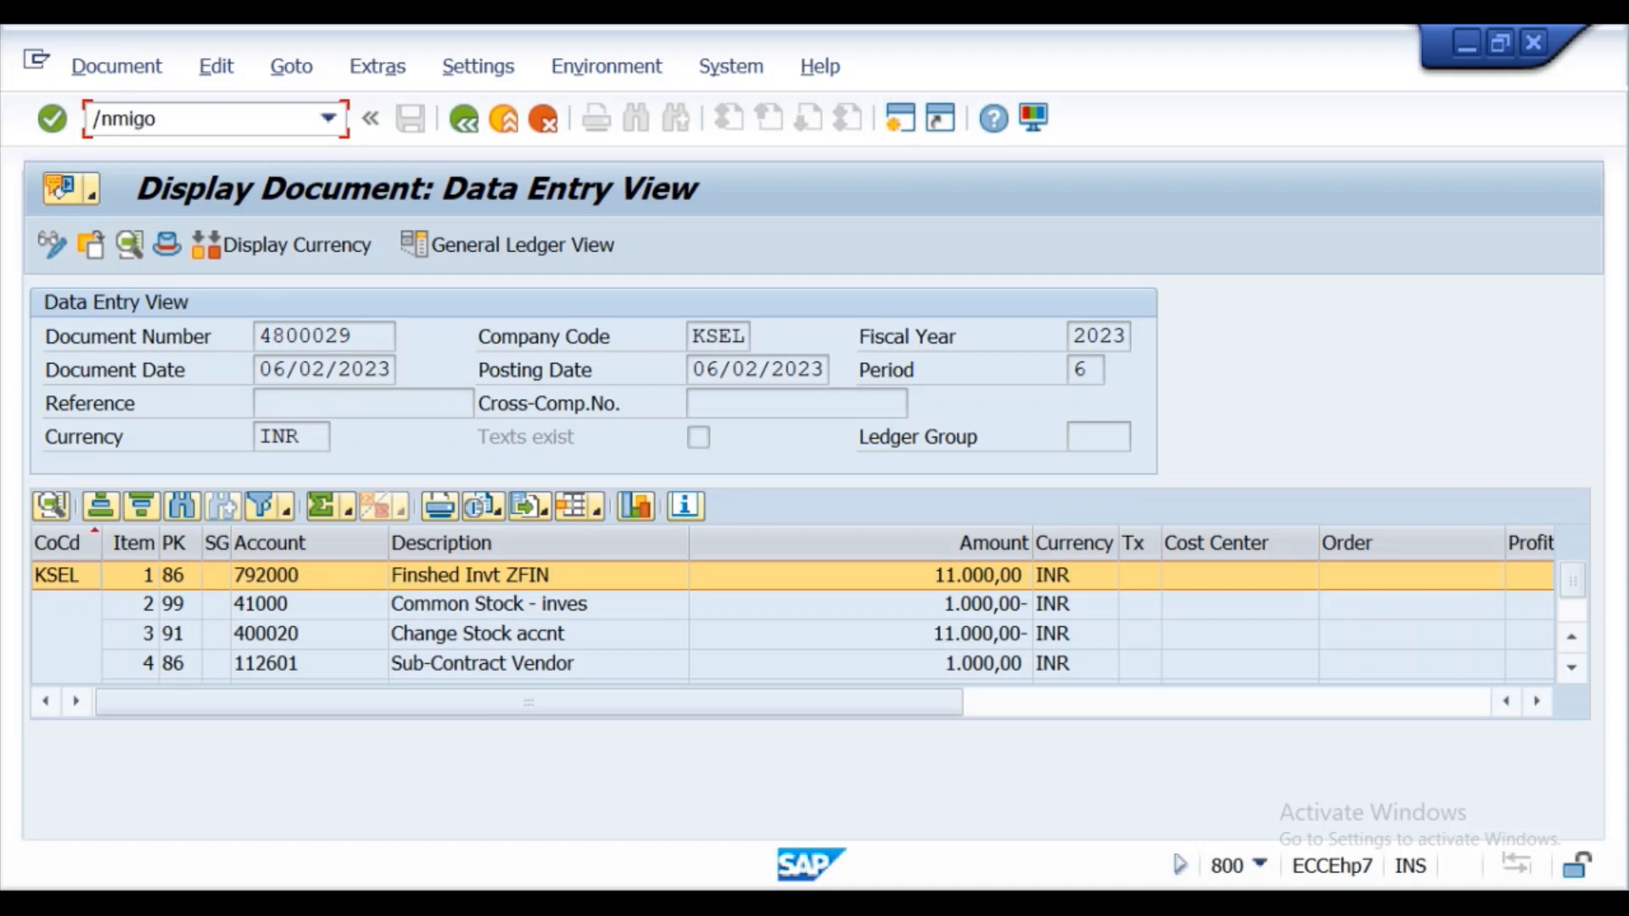
{"action": "key", "text": "Return"}
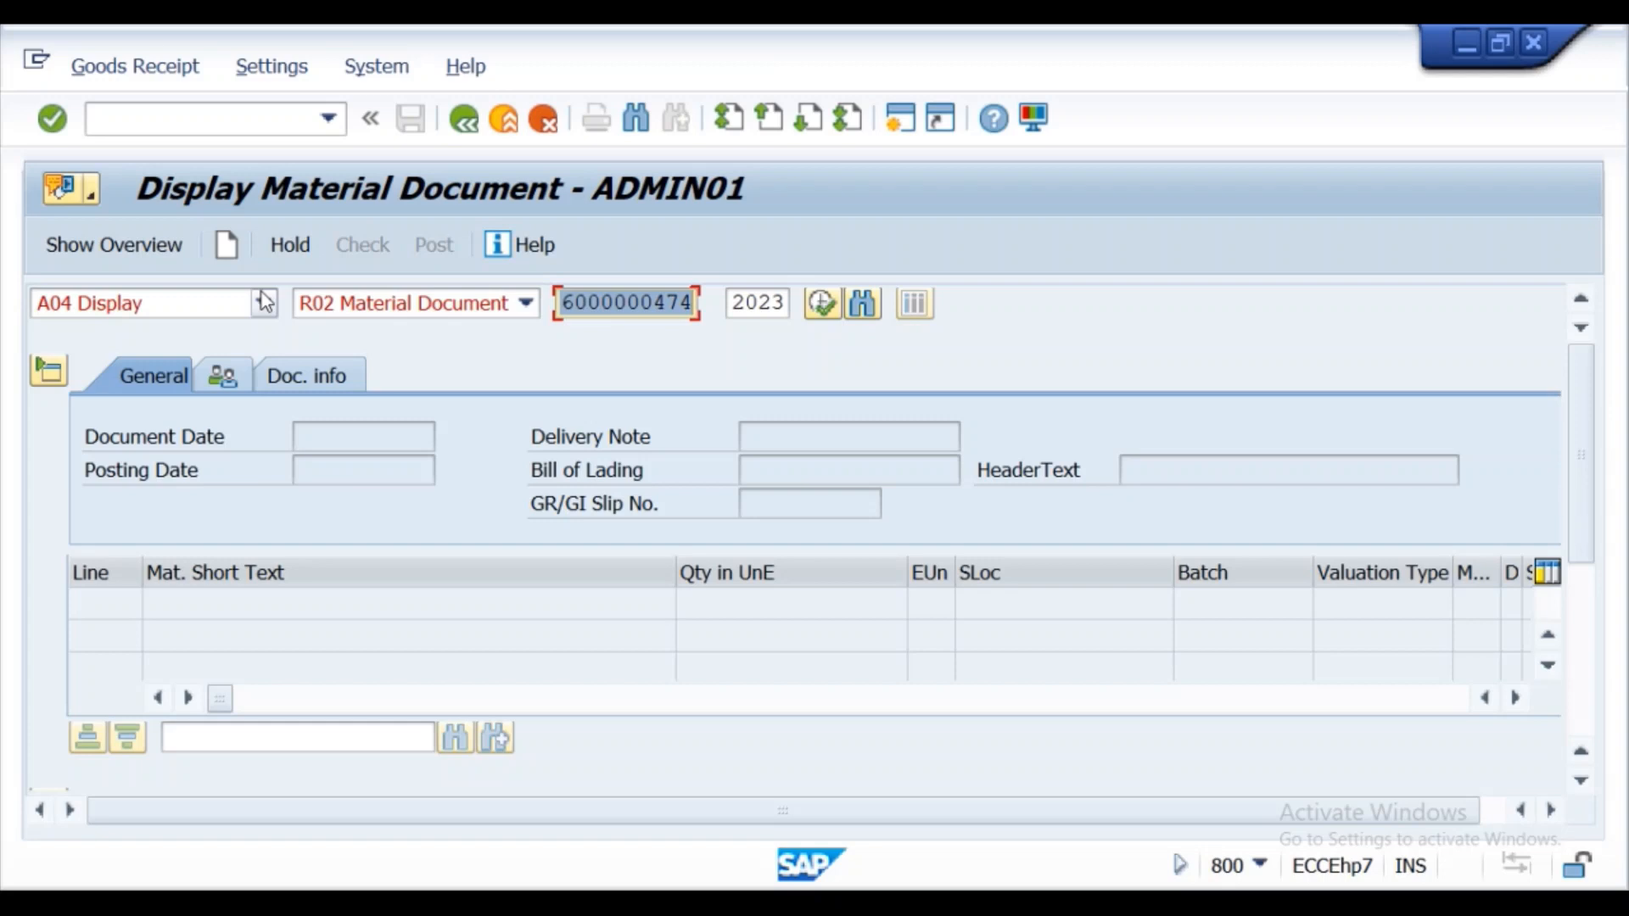
{"action": "left_click", "coordinate": [257, 132]}
{"action": "type", "text": "/n"}
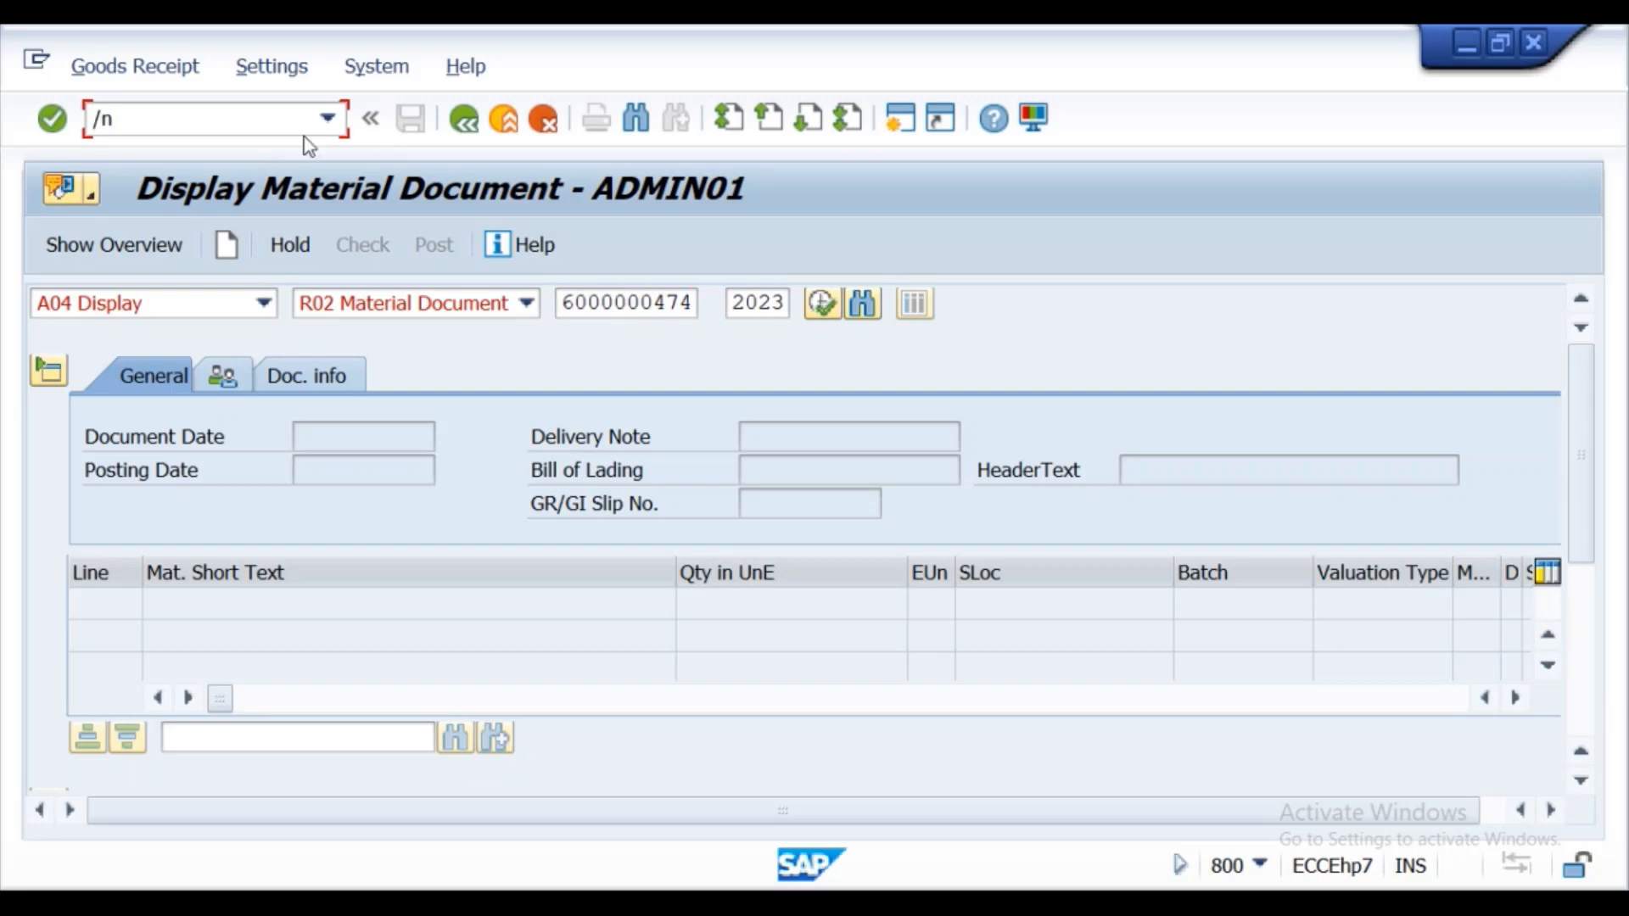
- Clear the material document number and show the overview of recent documents
{"action": "left_click", "coordinate": [684, 303]}
{"action": "key", "text": "BackSpace"}
{"action": "key", "text": "BackSpace"}
{"action": "key", "text": "BackSpace"}
{"action": "key", "text": "BackSpace"}
{"action": "key", "text": "BackSpace"}
{"action": "key", "text": "BackSpace"}
{"action": "key", "text": "BackSpace"}
{"action": "key", "text": "BackSpace"}
{"action": "key", "text": "BackSpace"}
{"action": "key", "text": "BackSpace"}
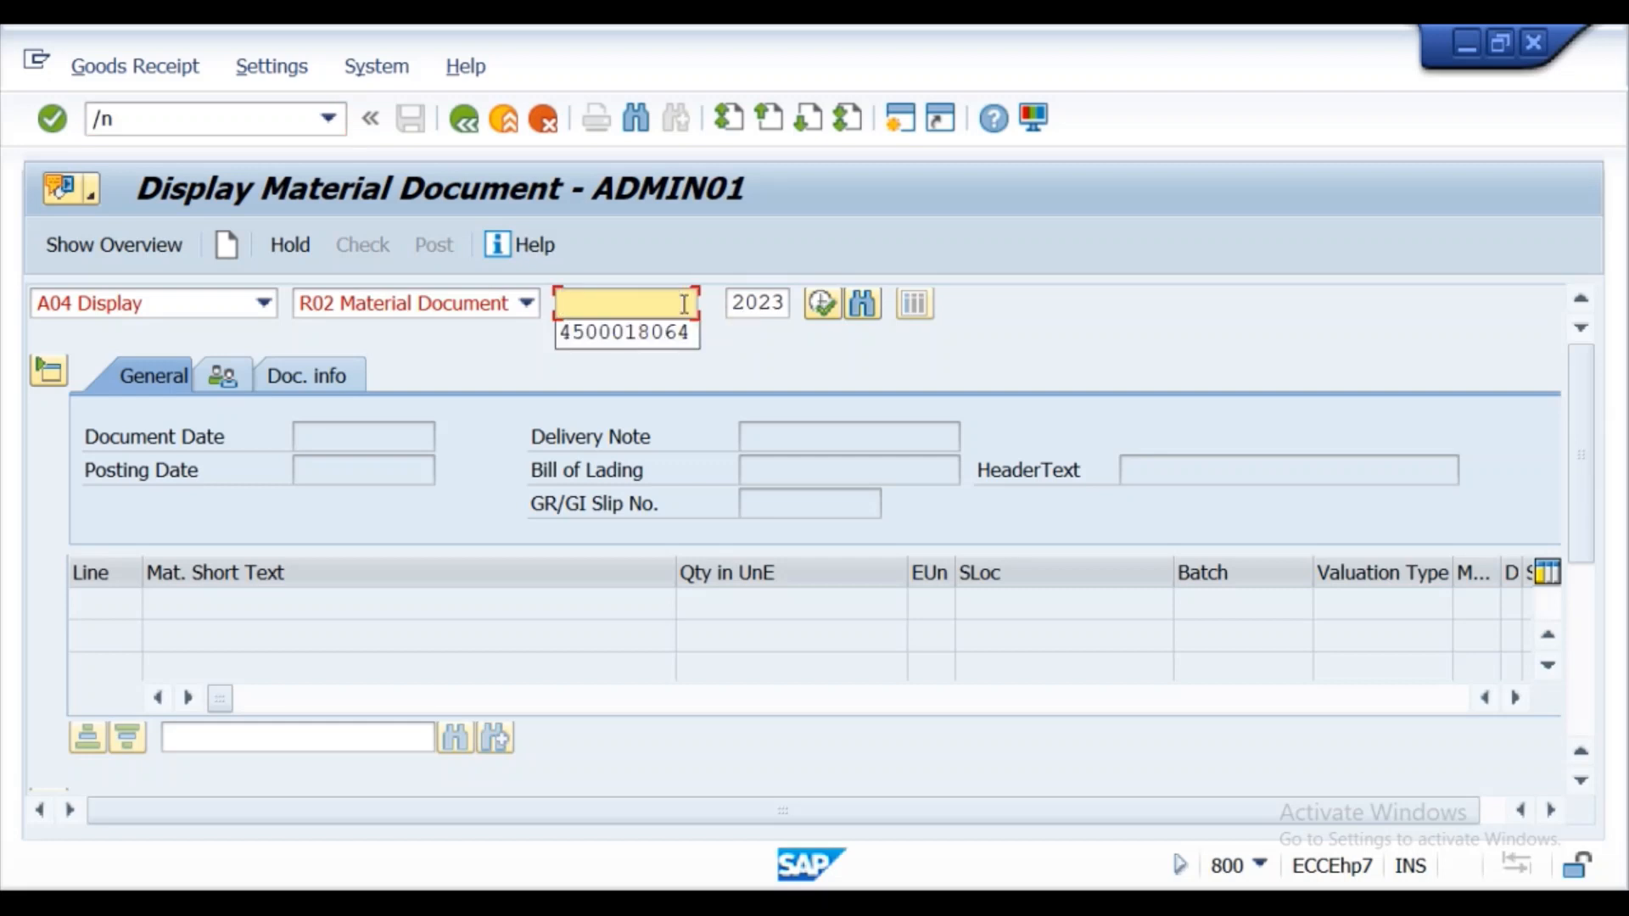
{"action": "left_click", "coordinate": [111, 248]}
{"action": "left_click", "coordinate": [111, 247]}
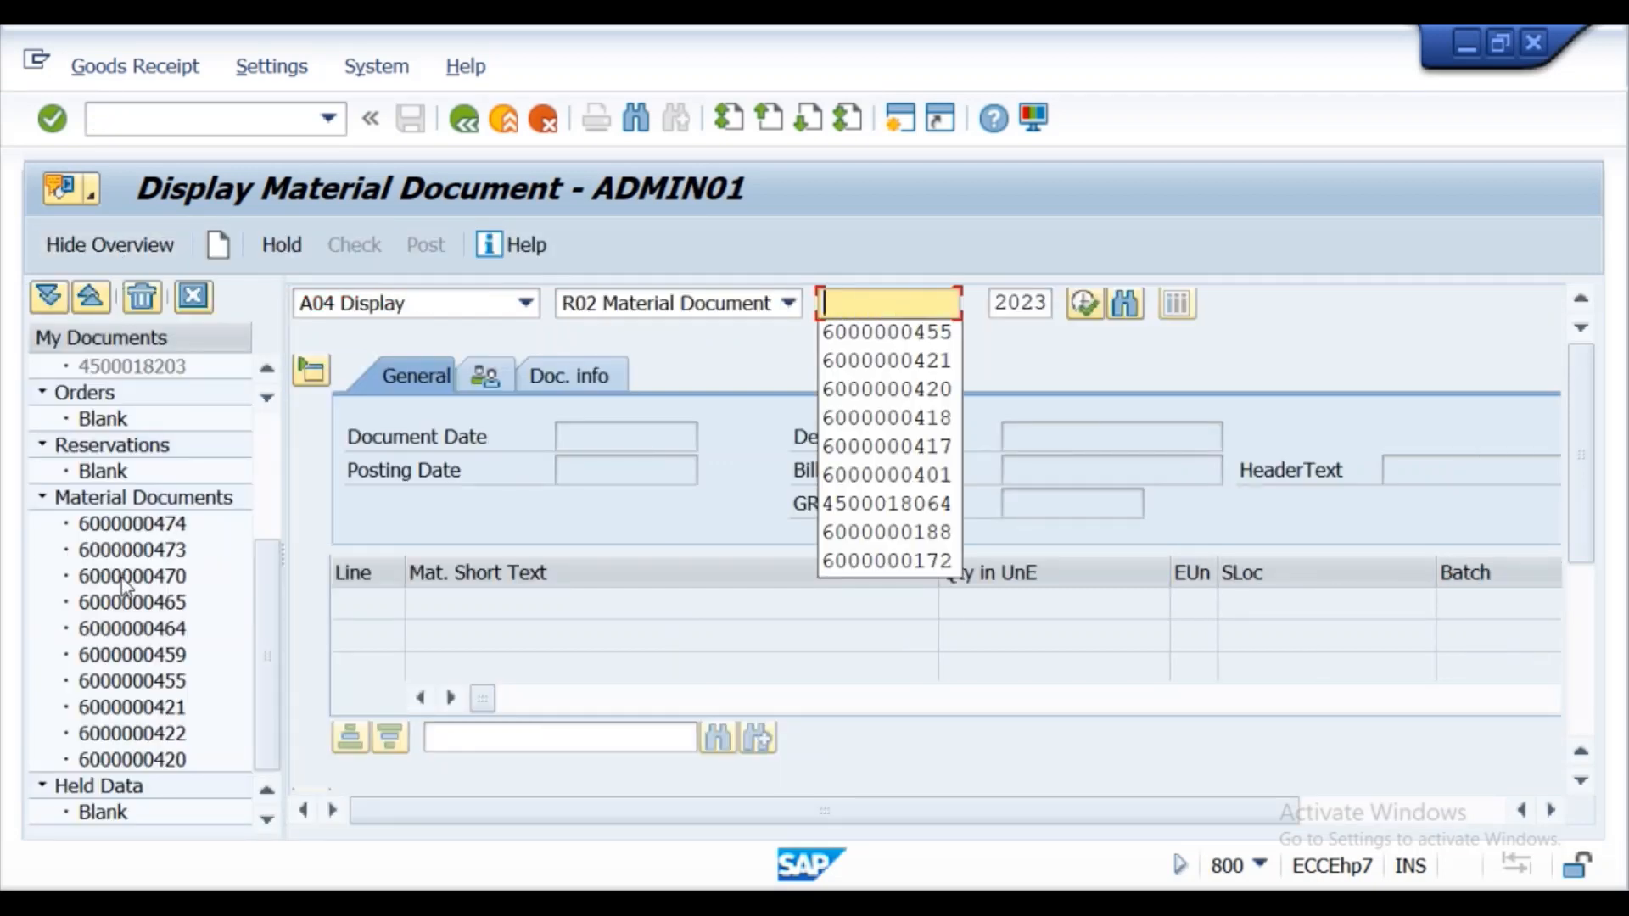
{"action": "left_click", "coordinate": [163, 735]}
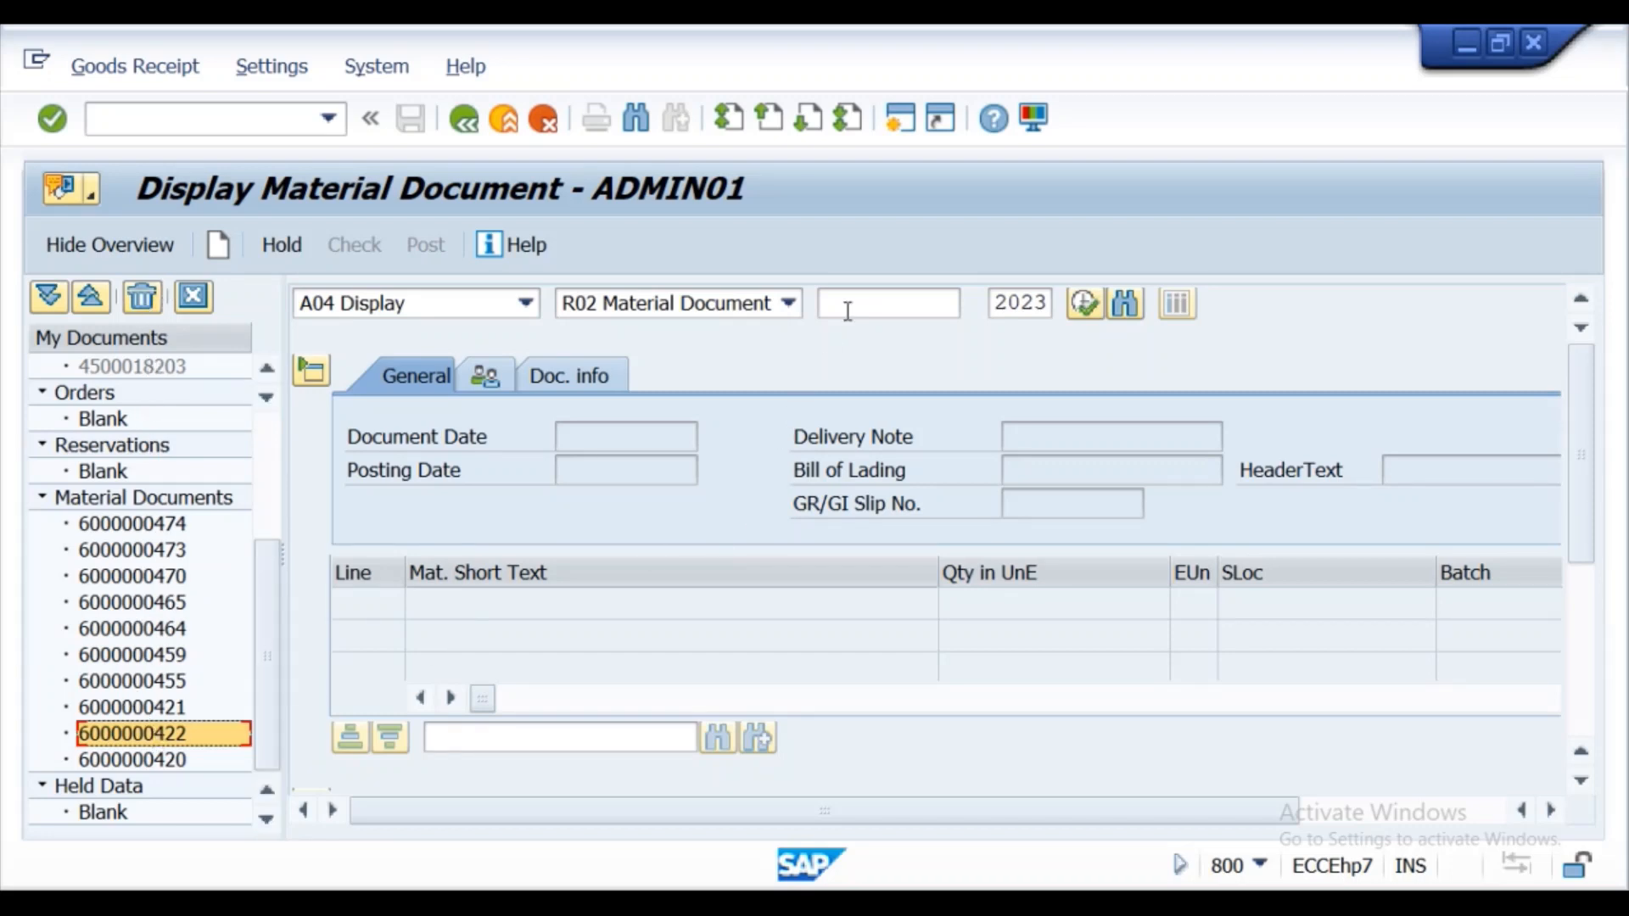
{"action": "left_click", "coordinate": [852, 304]}
{"action": "key", "text": "ctrl+v"}
{"action": "key", "text": "Return"}
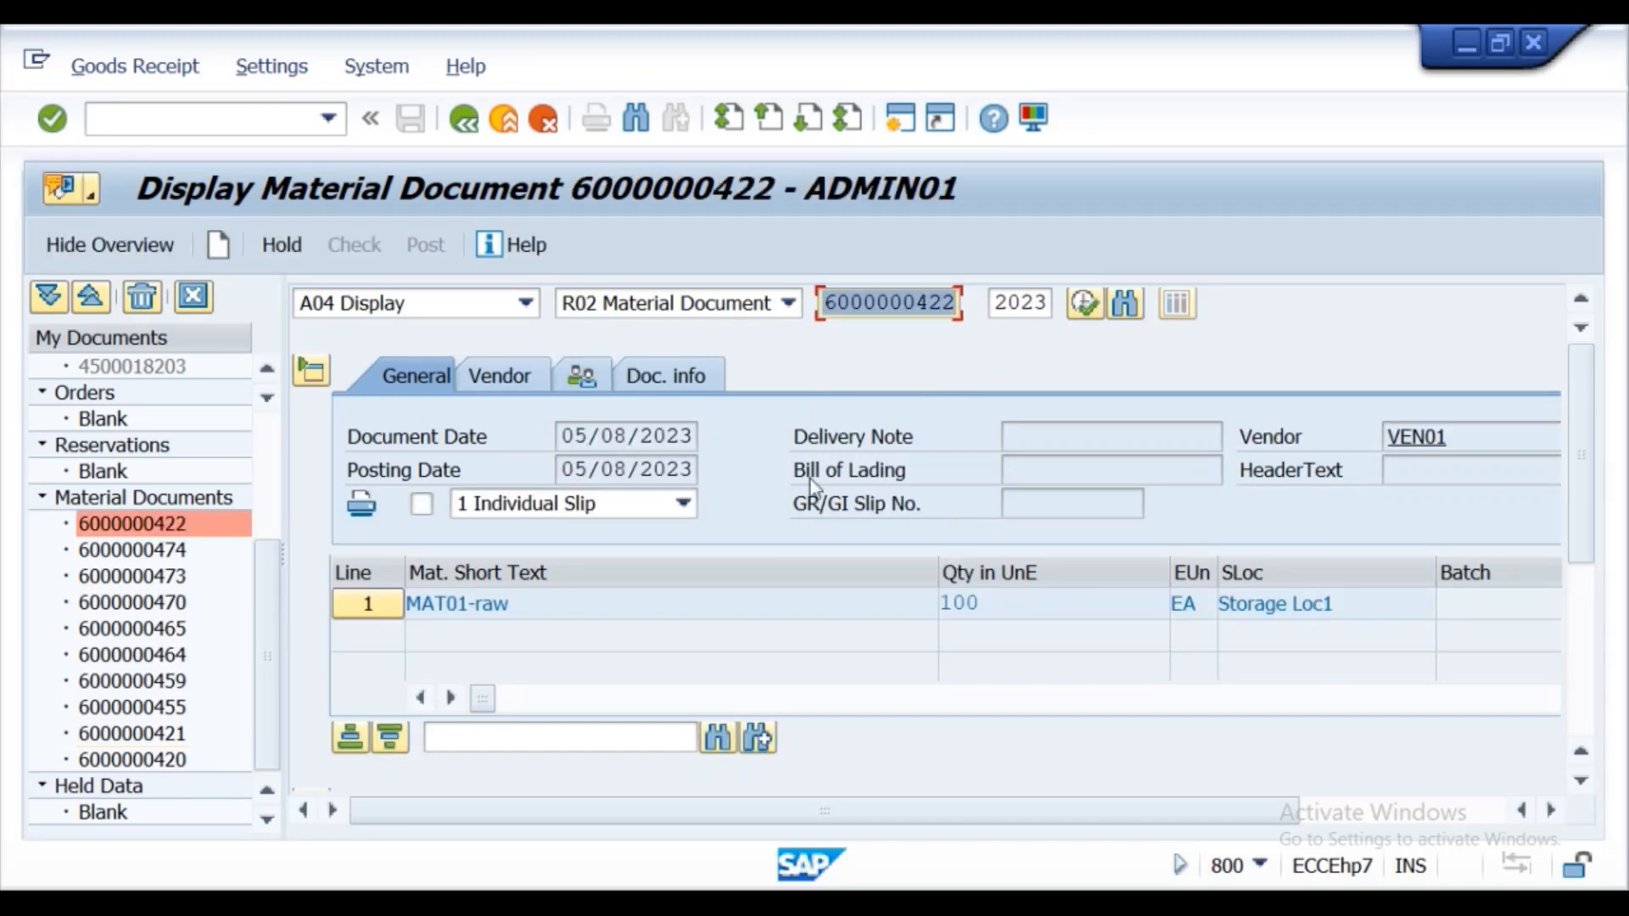
{"action": "left_click_drag", "start_coordinate": [1571, 434], "coordinate": [1527, 618]}
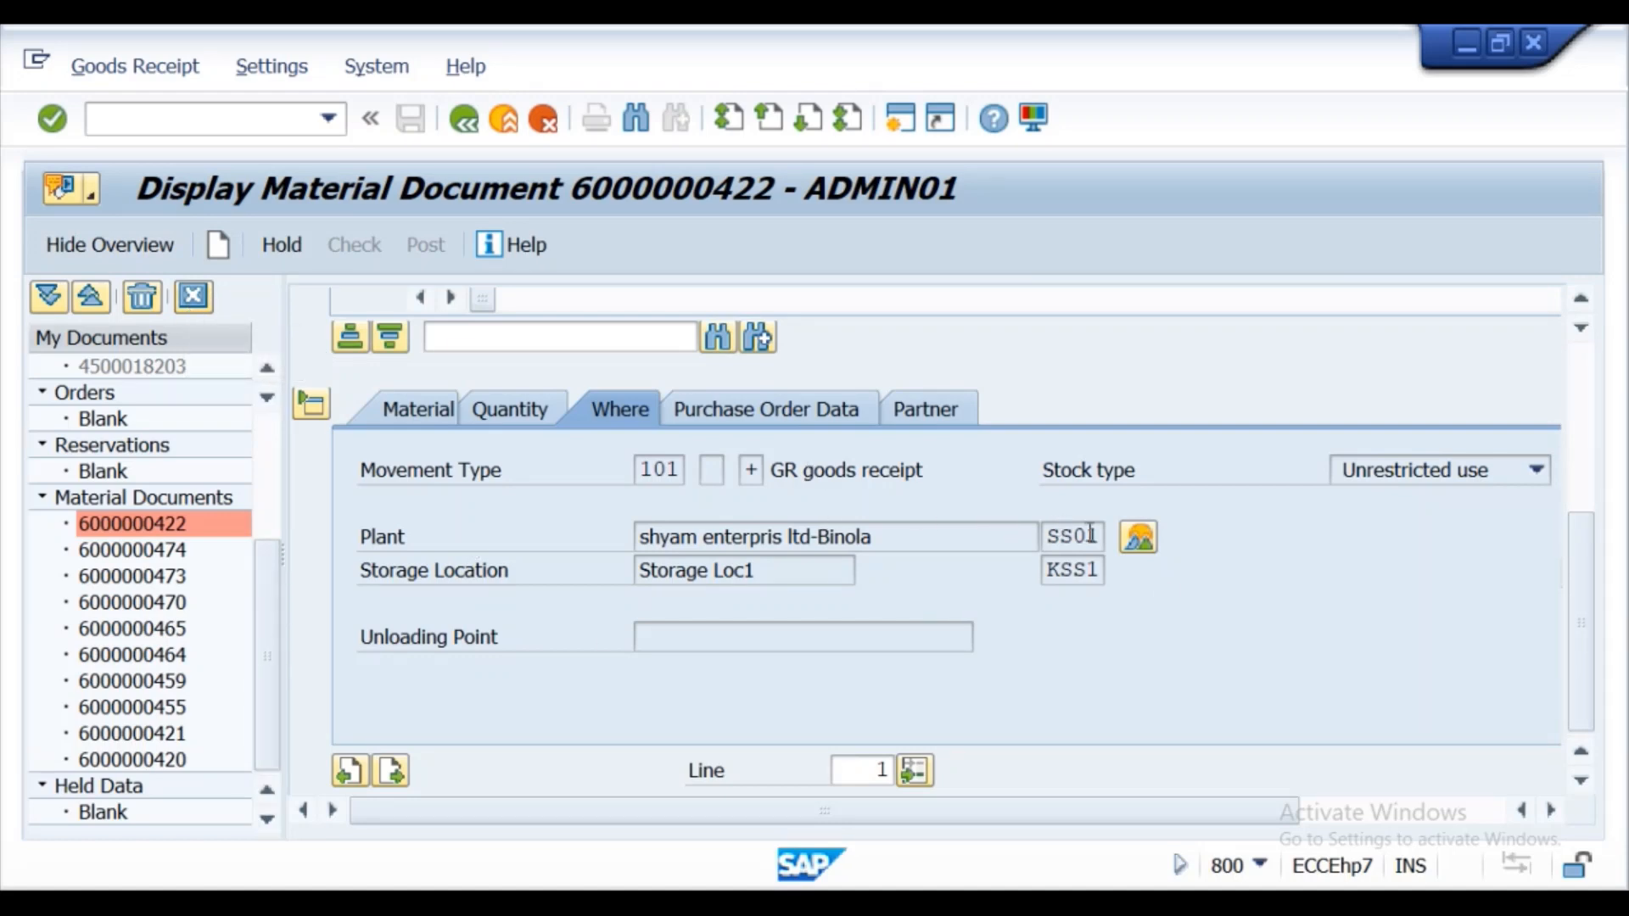
{"action": "left_click_drag", "start_coordinate": [1575, 613], "coordinate": [1587, 405]}
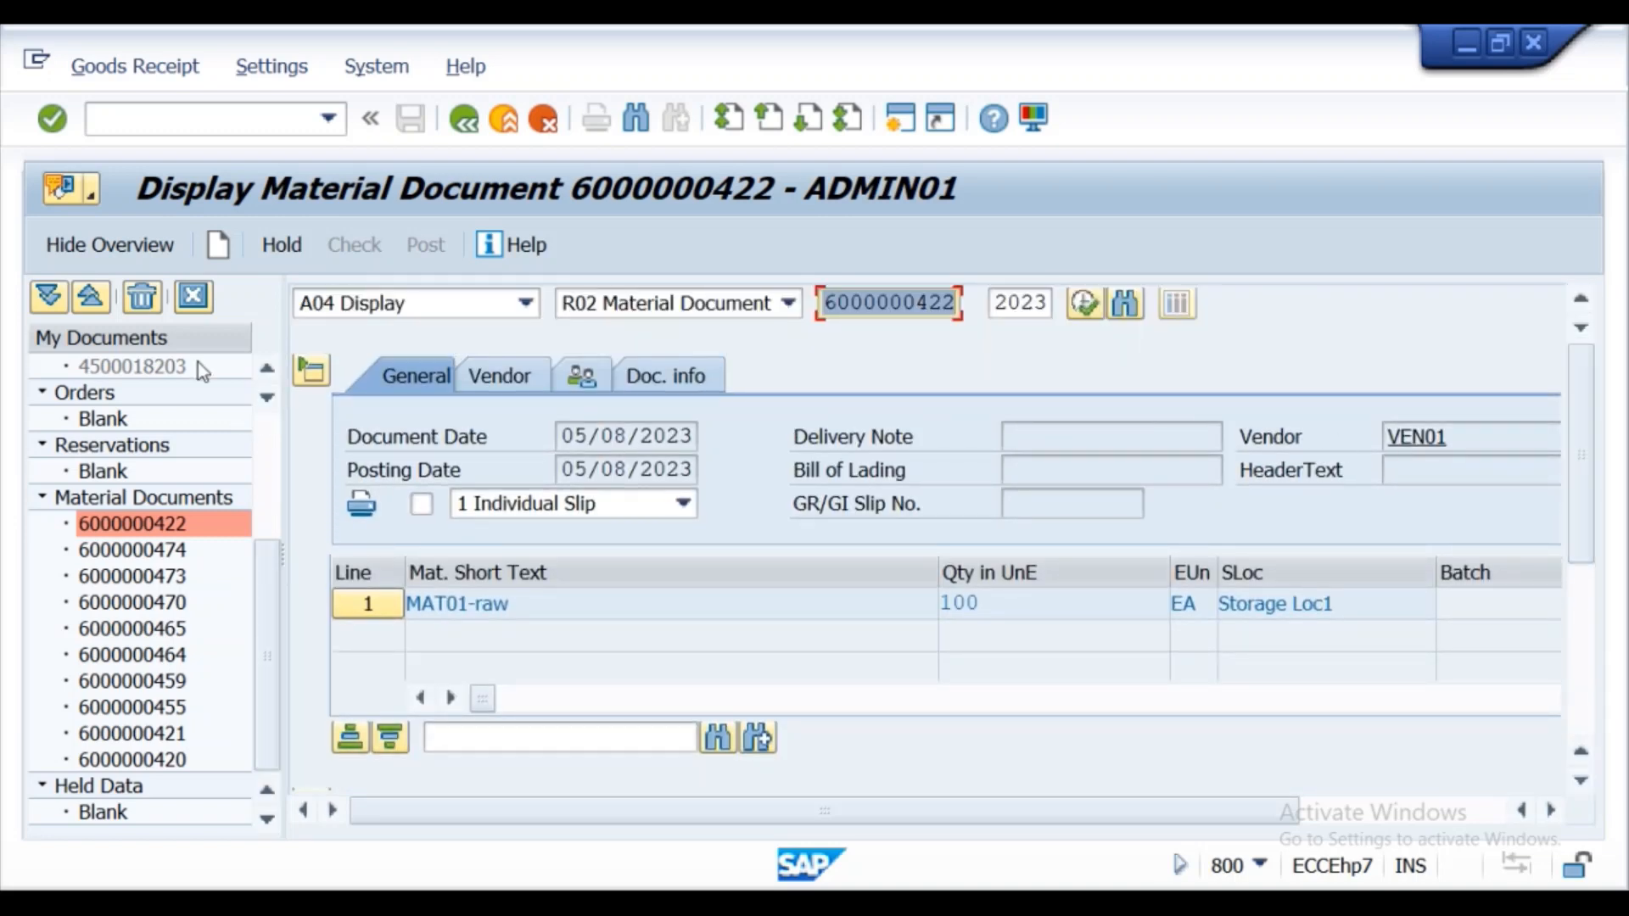
{"action": "left_click", "coordinate": [52, 121]}
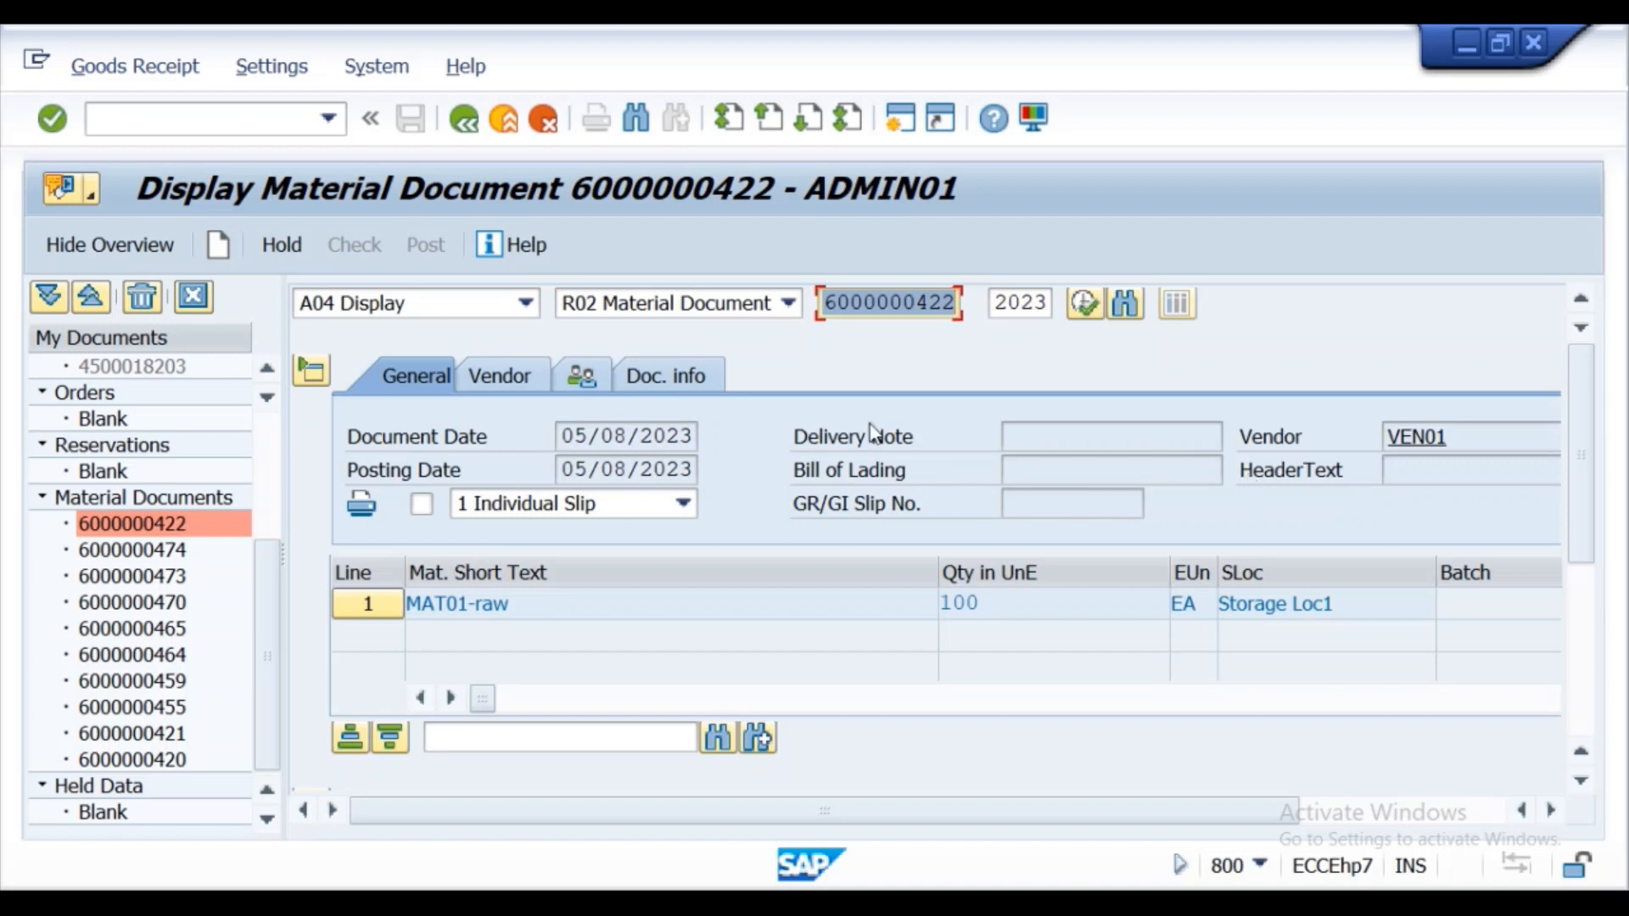
{"action": "left_click", "coordinate": [695, 387]}
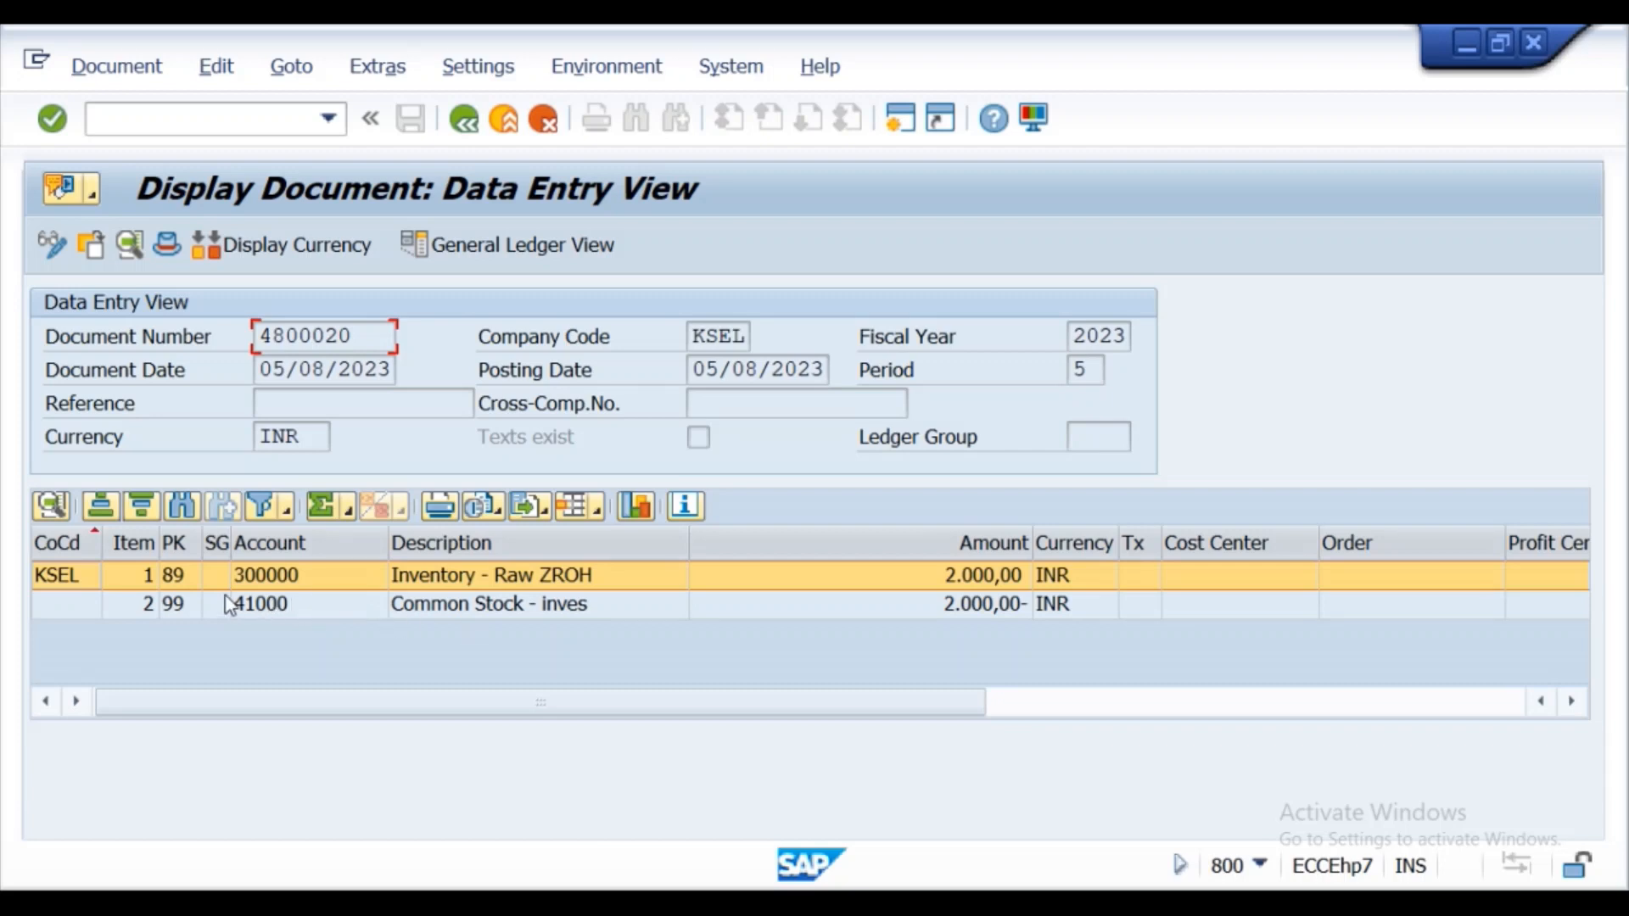
{"action": "left_click", "coordinate": [463, 121]}
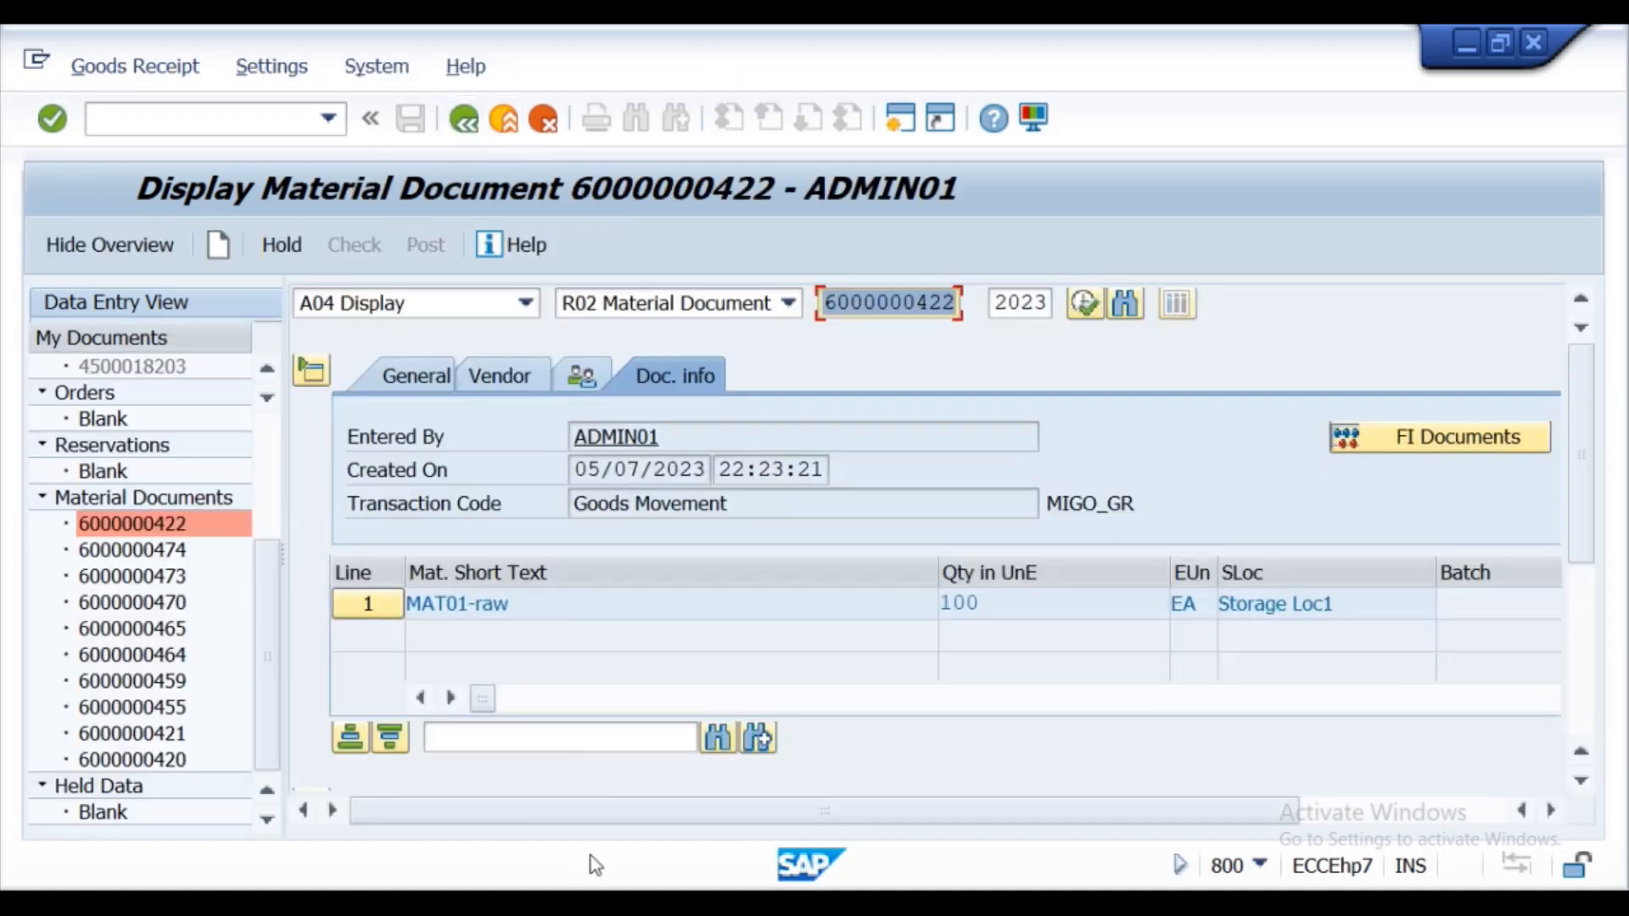
- Switch to the Word notes and delete the sample accounting document picture between Step-8 and Step-9
{"action": "key", "text": "alt+Tab"}
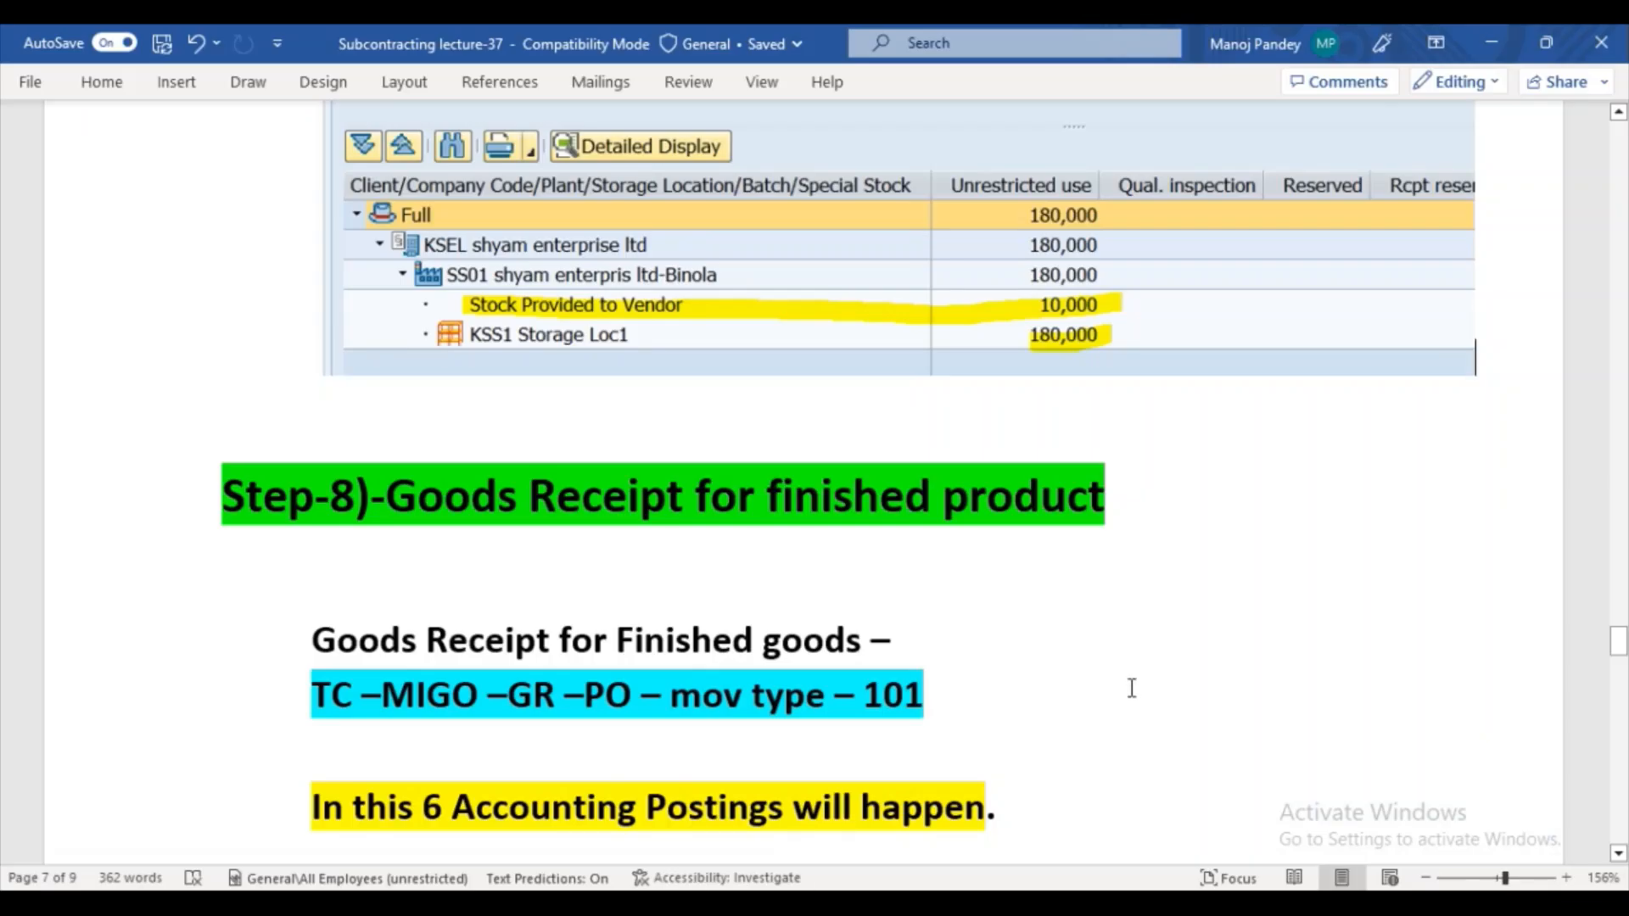
{"action": "left_click", "coordinate": [1619, 855]}
{"action": "scroll", "coordinate": [1619, 859], "scroll_direction": "down", "scroll_amount": 3}
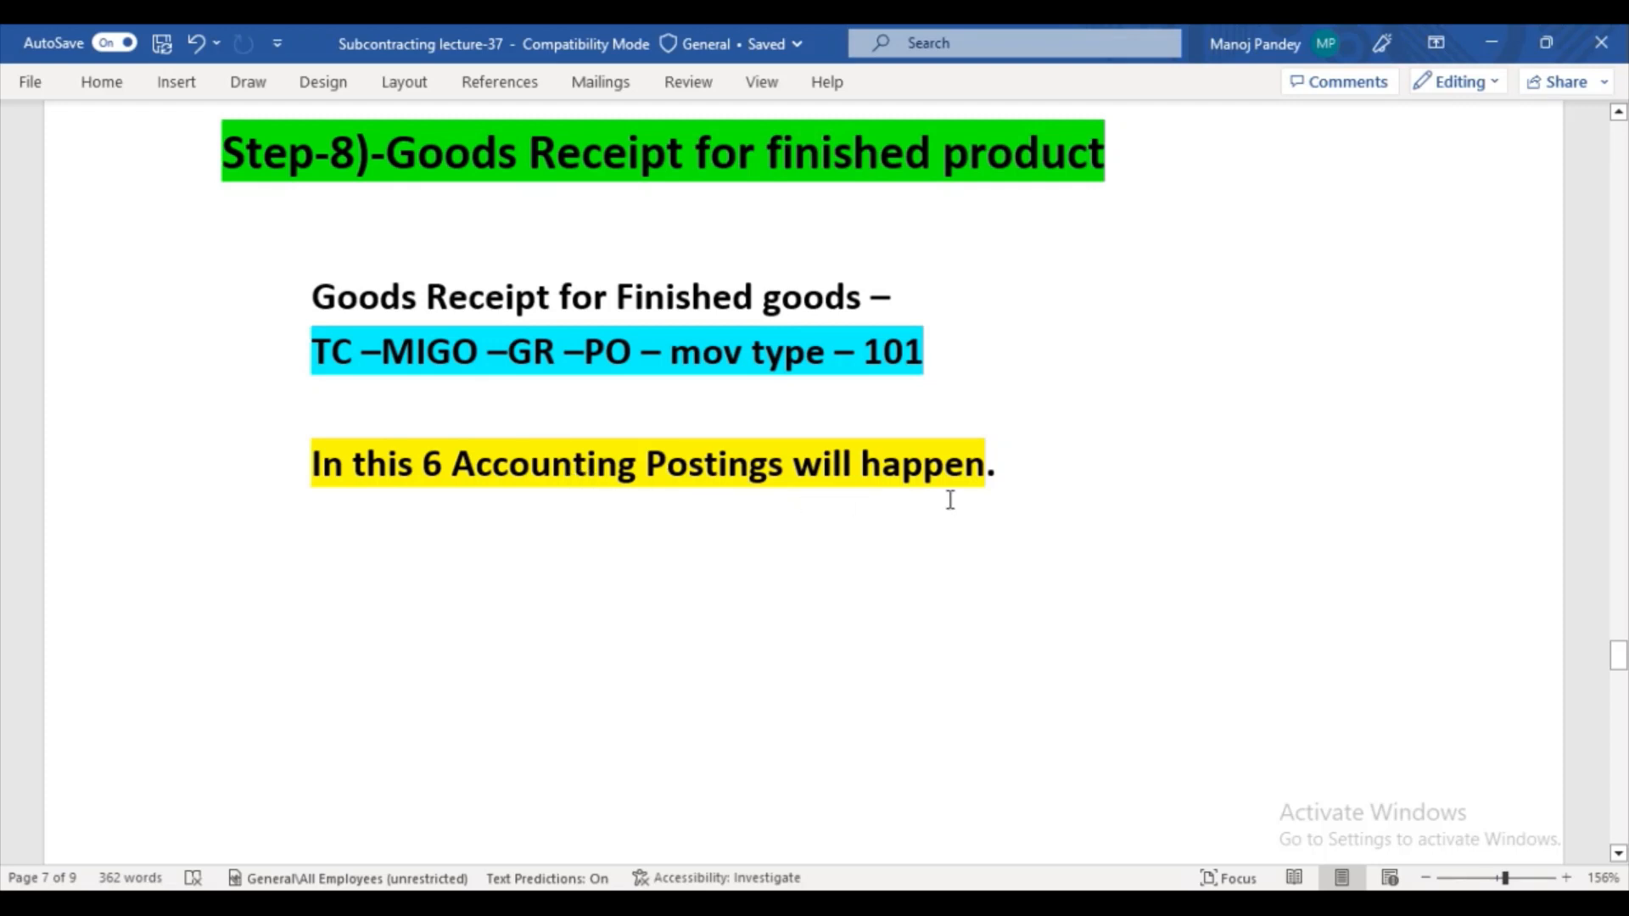
{"action": "scroll", "coordinate": [1617, 845], "scroll_direction": "down", "scroll_amount": 10}
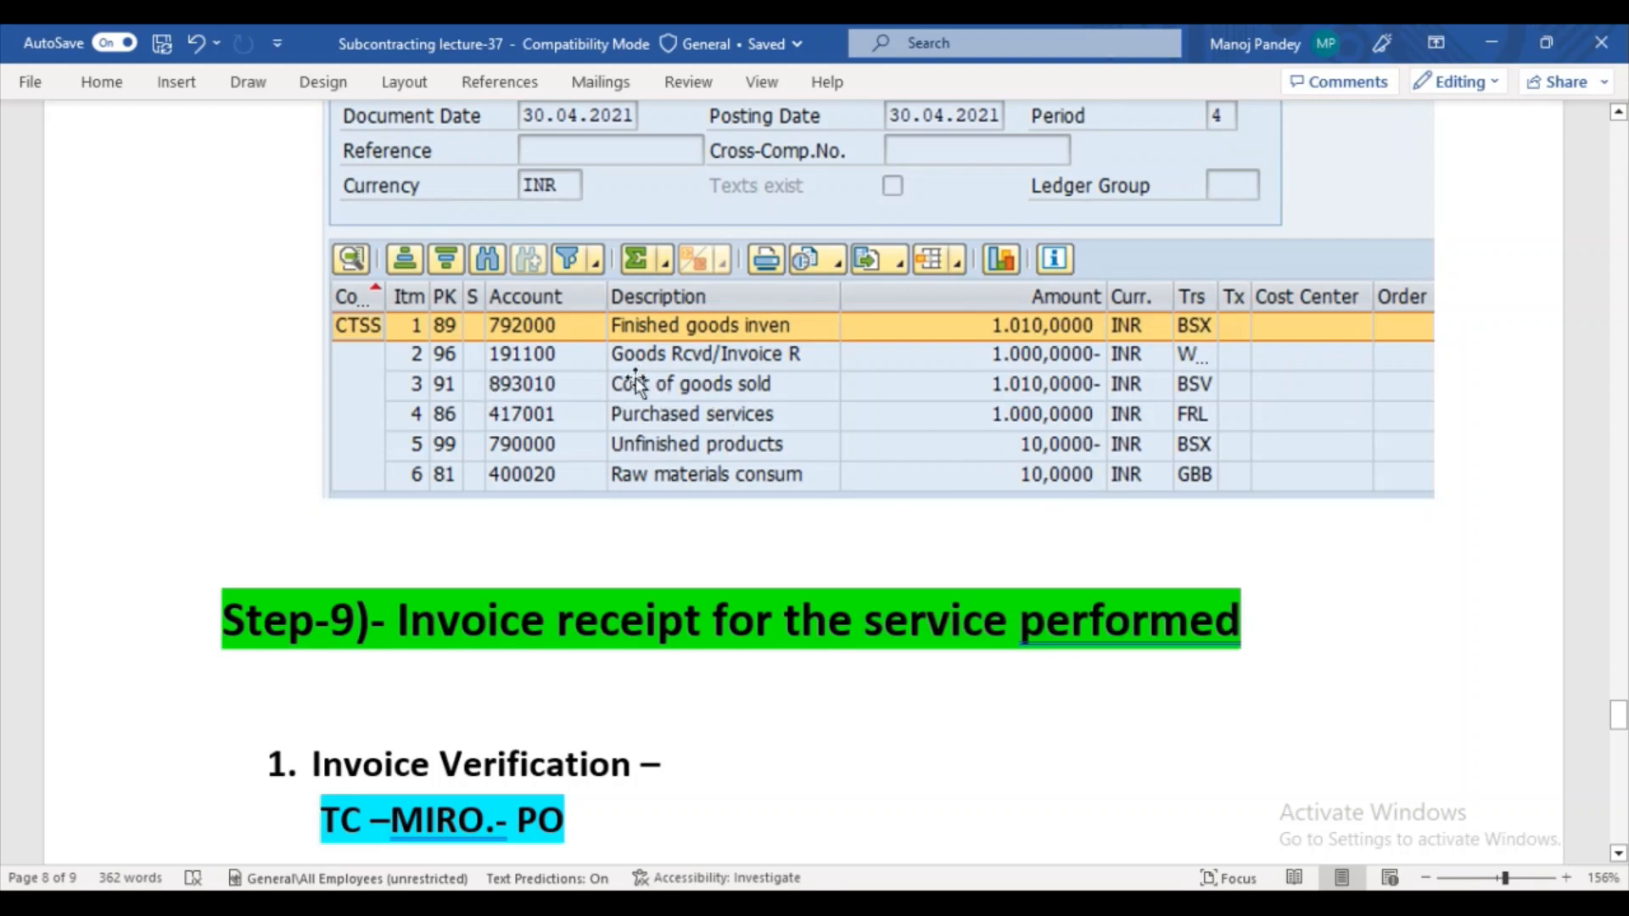
{"action": "left_click", "coordinate": [816, 339]}
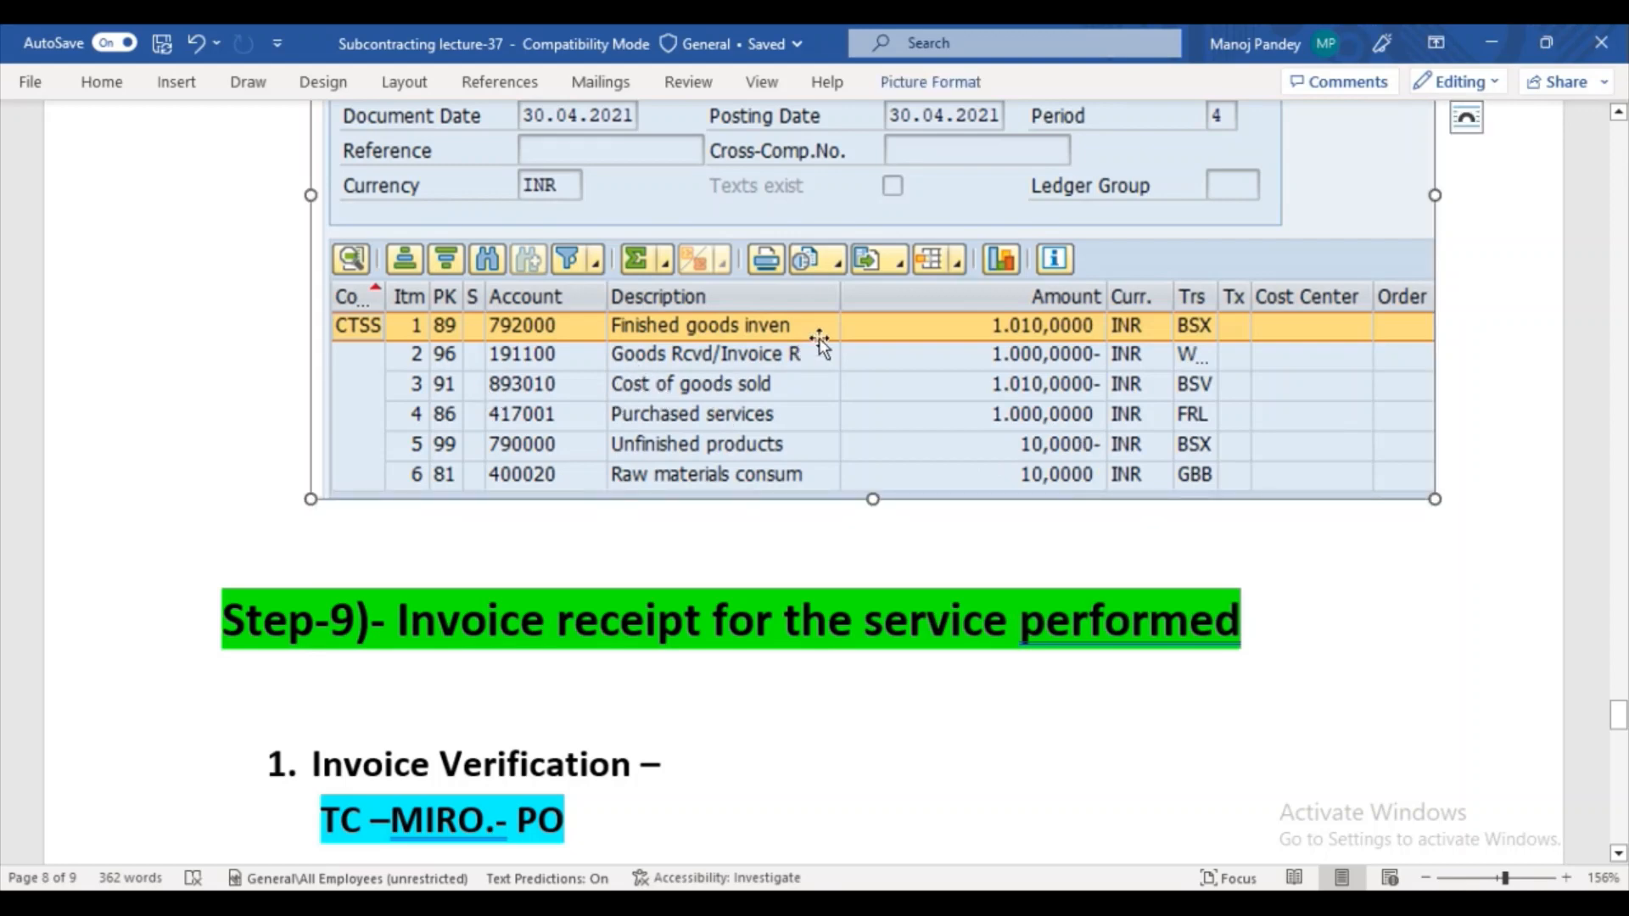
{"action": "left_click_drag", "start_coordinate": [1616, 690], "coordinate": [1615, 686]}
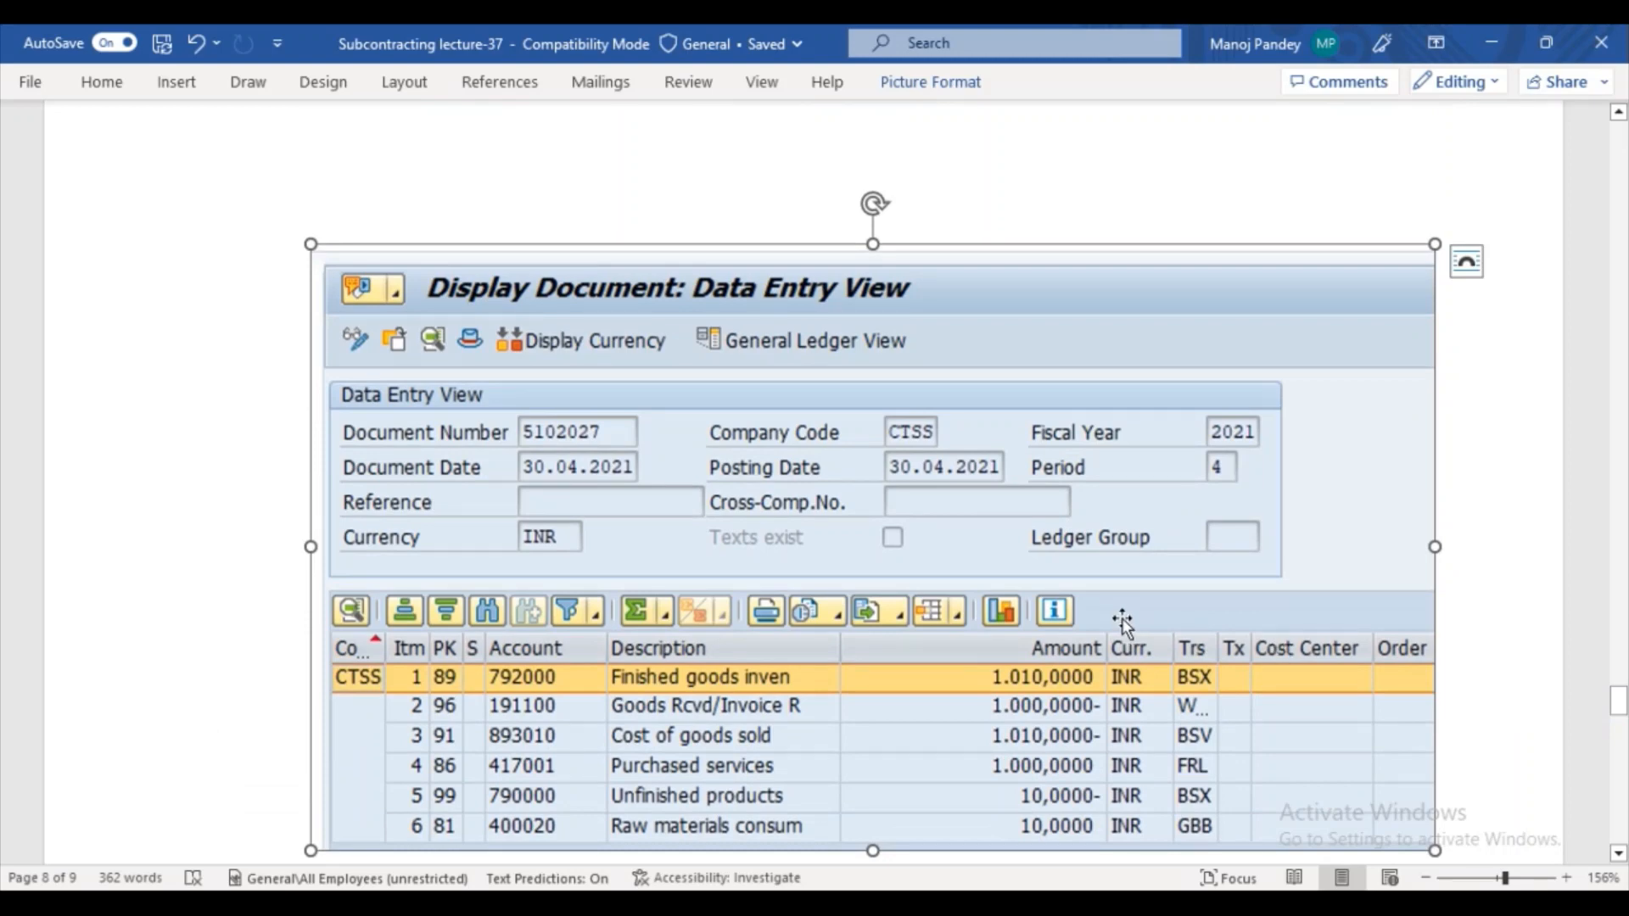
{"action": "key", "text": "Delete"}
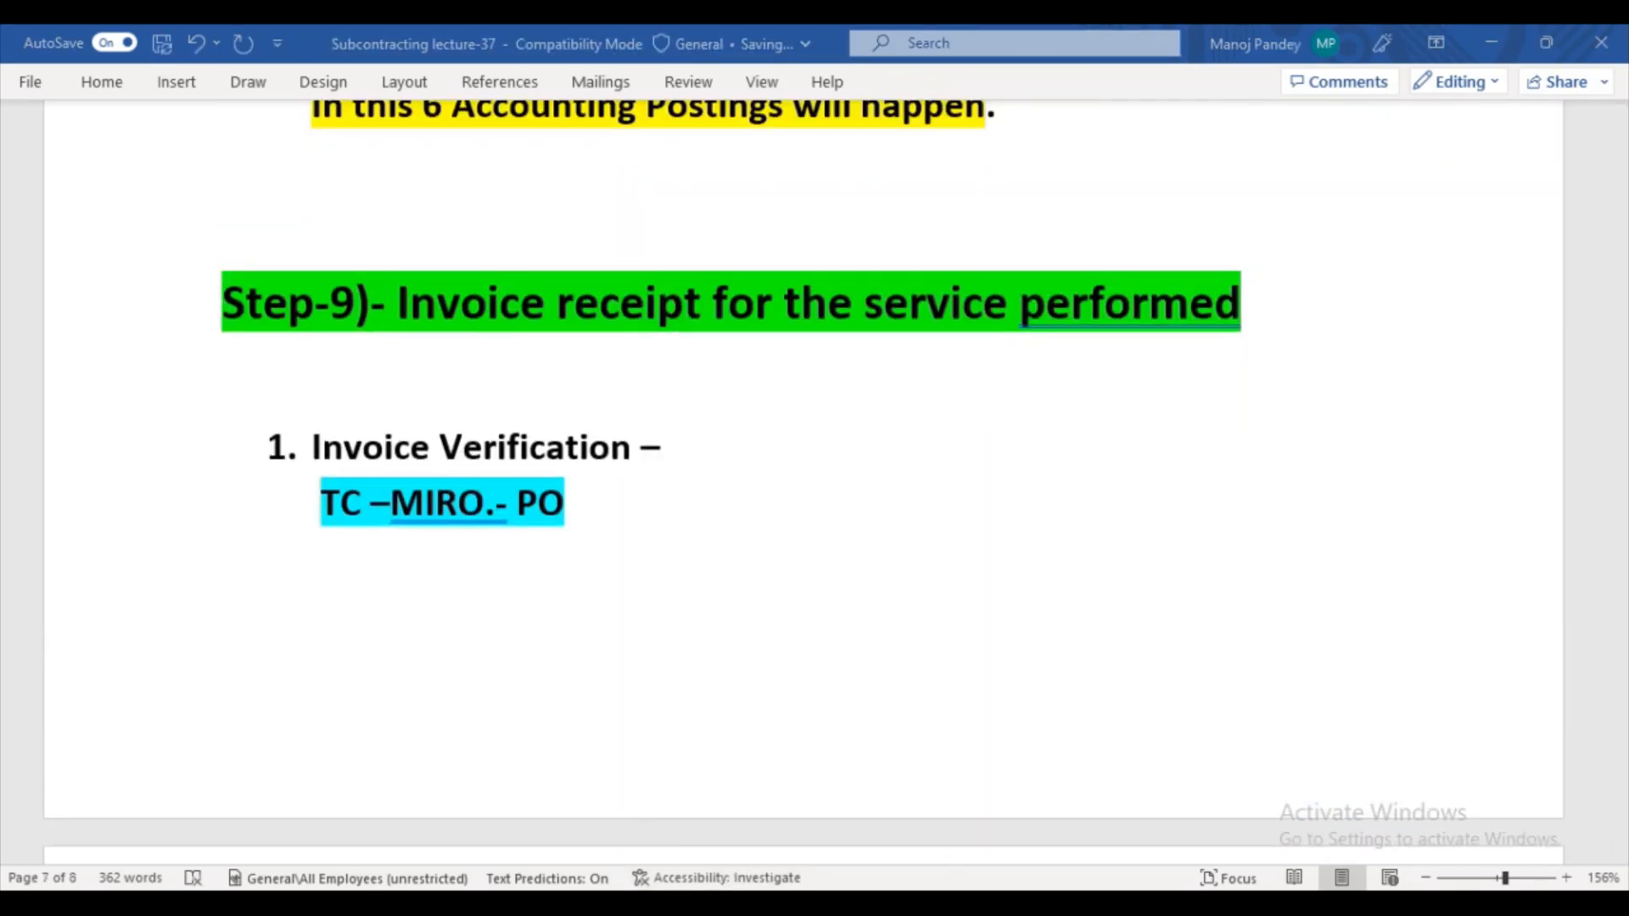
{"action": "left_click", "coordinate": [801, 832]}
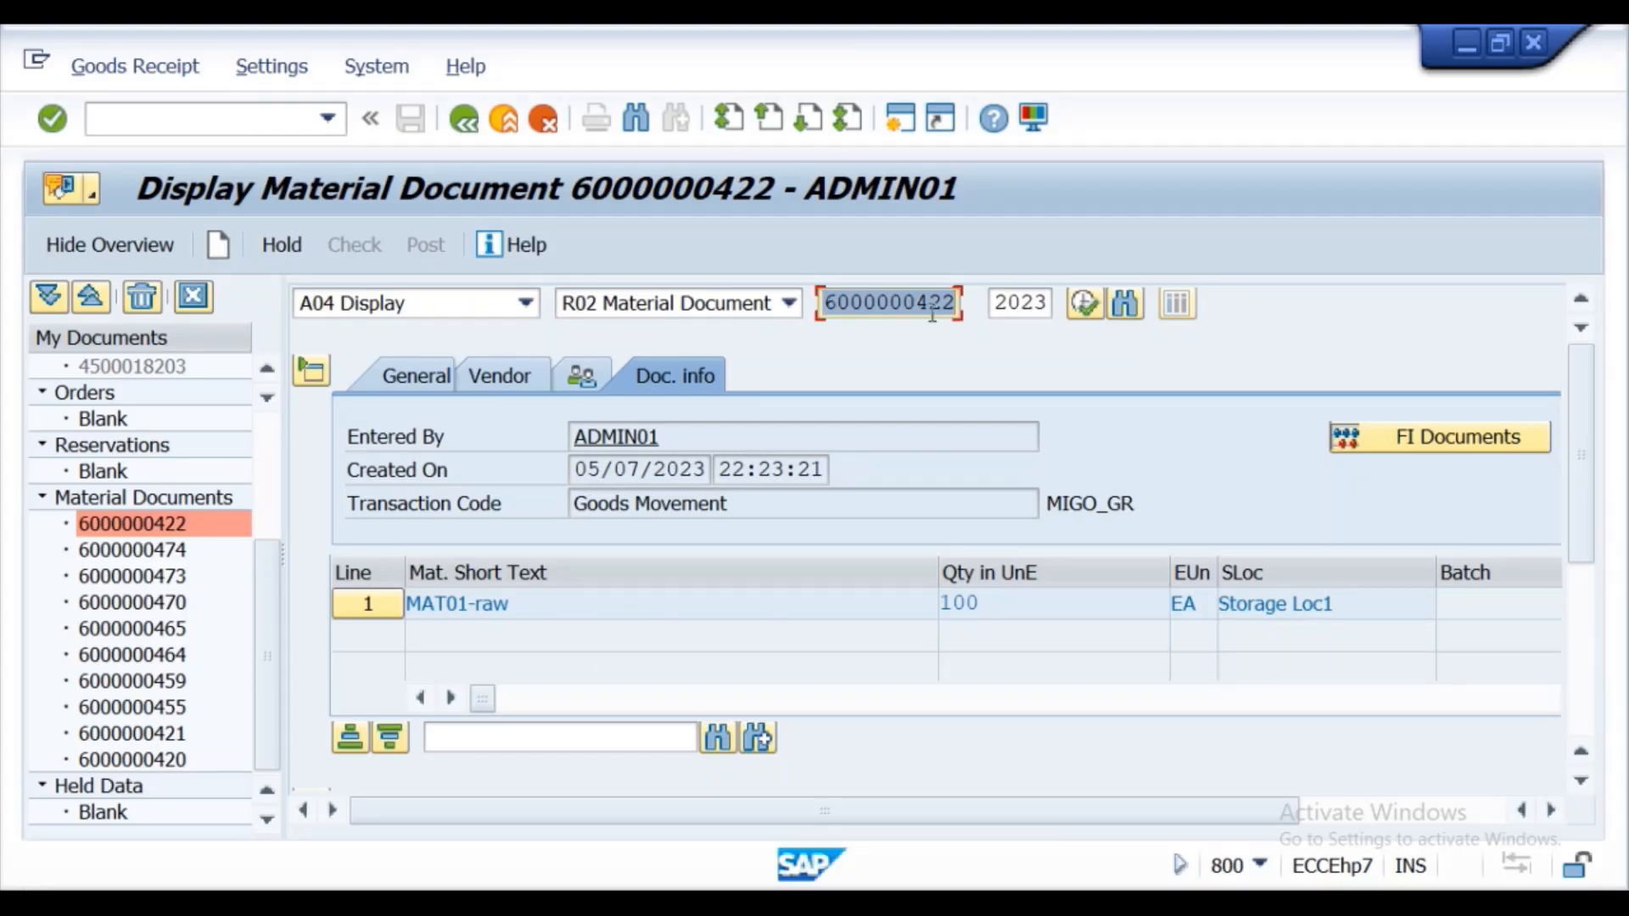
{"action": "key", "text": "BackSpace"}
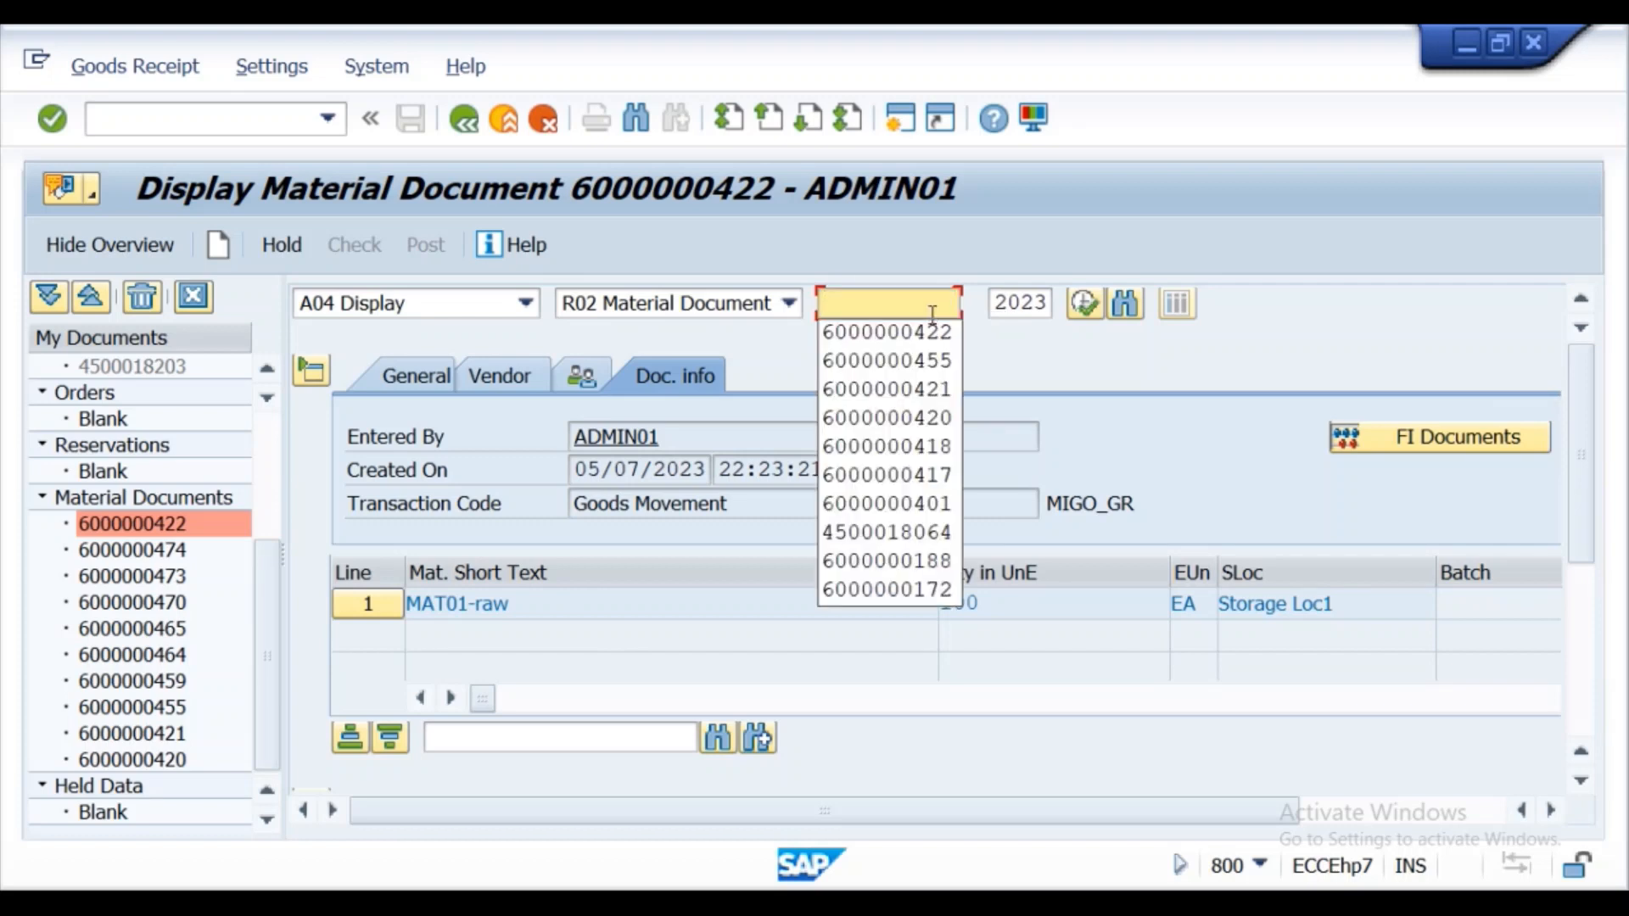
{"action": "left_click", "coordinate": [937, 362]}
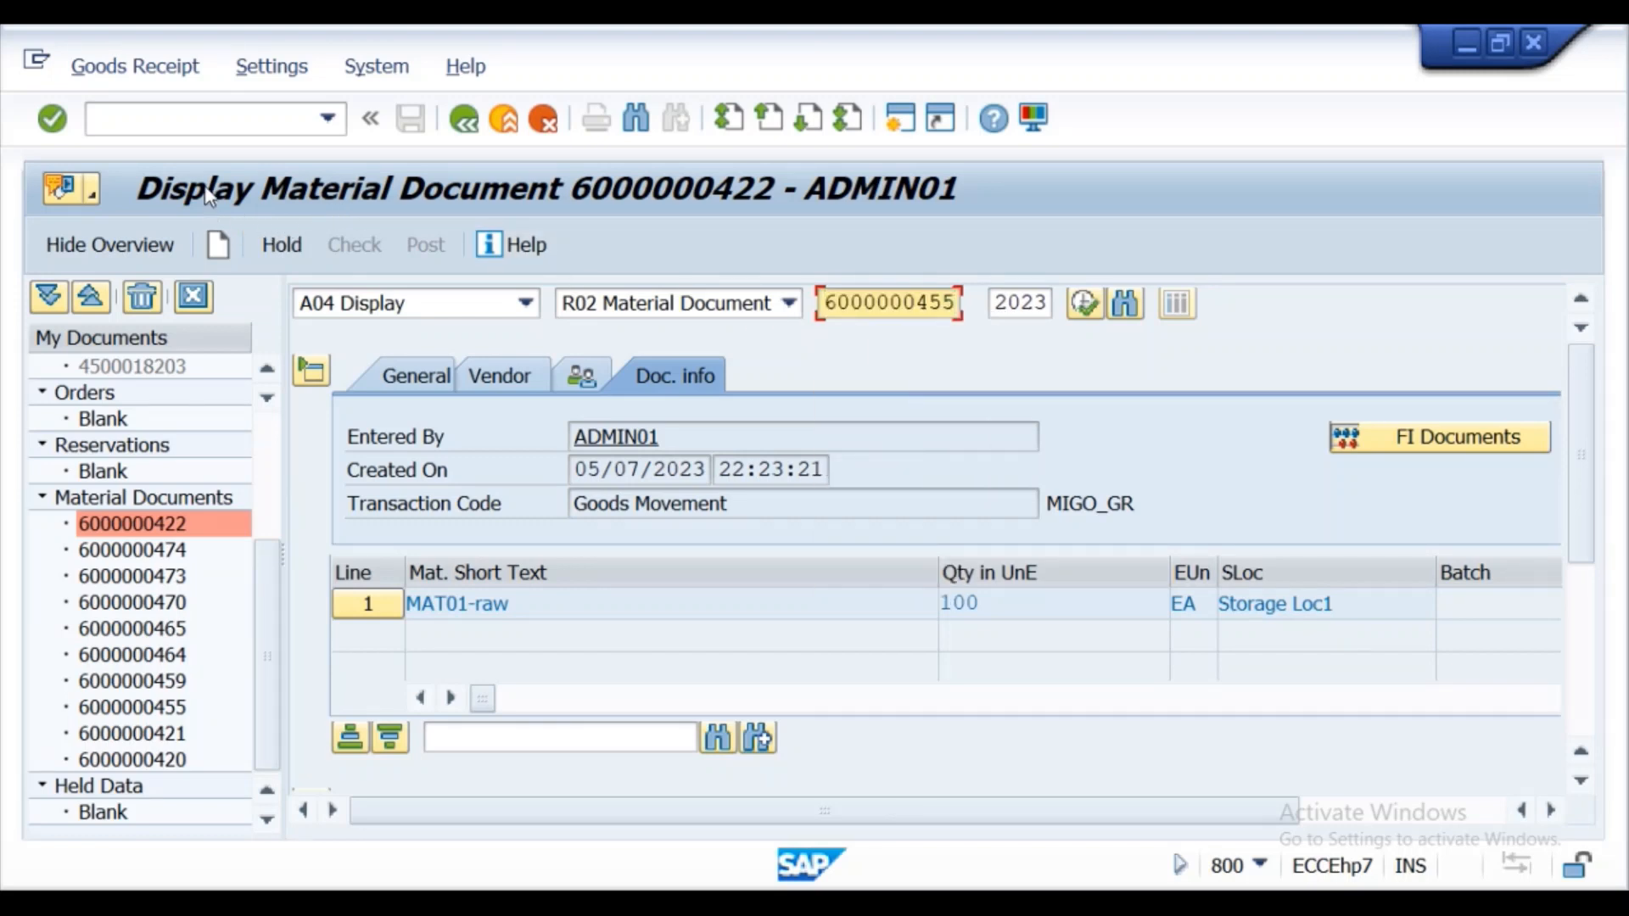
{"action": "left_click", "coordinate": [53, 119]}
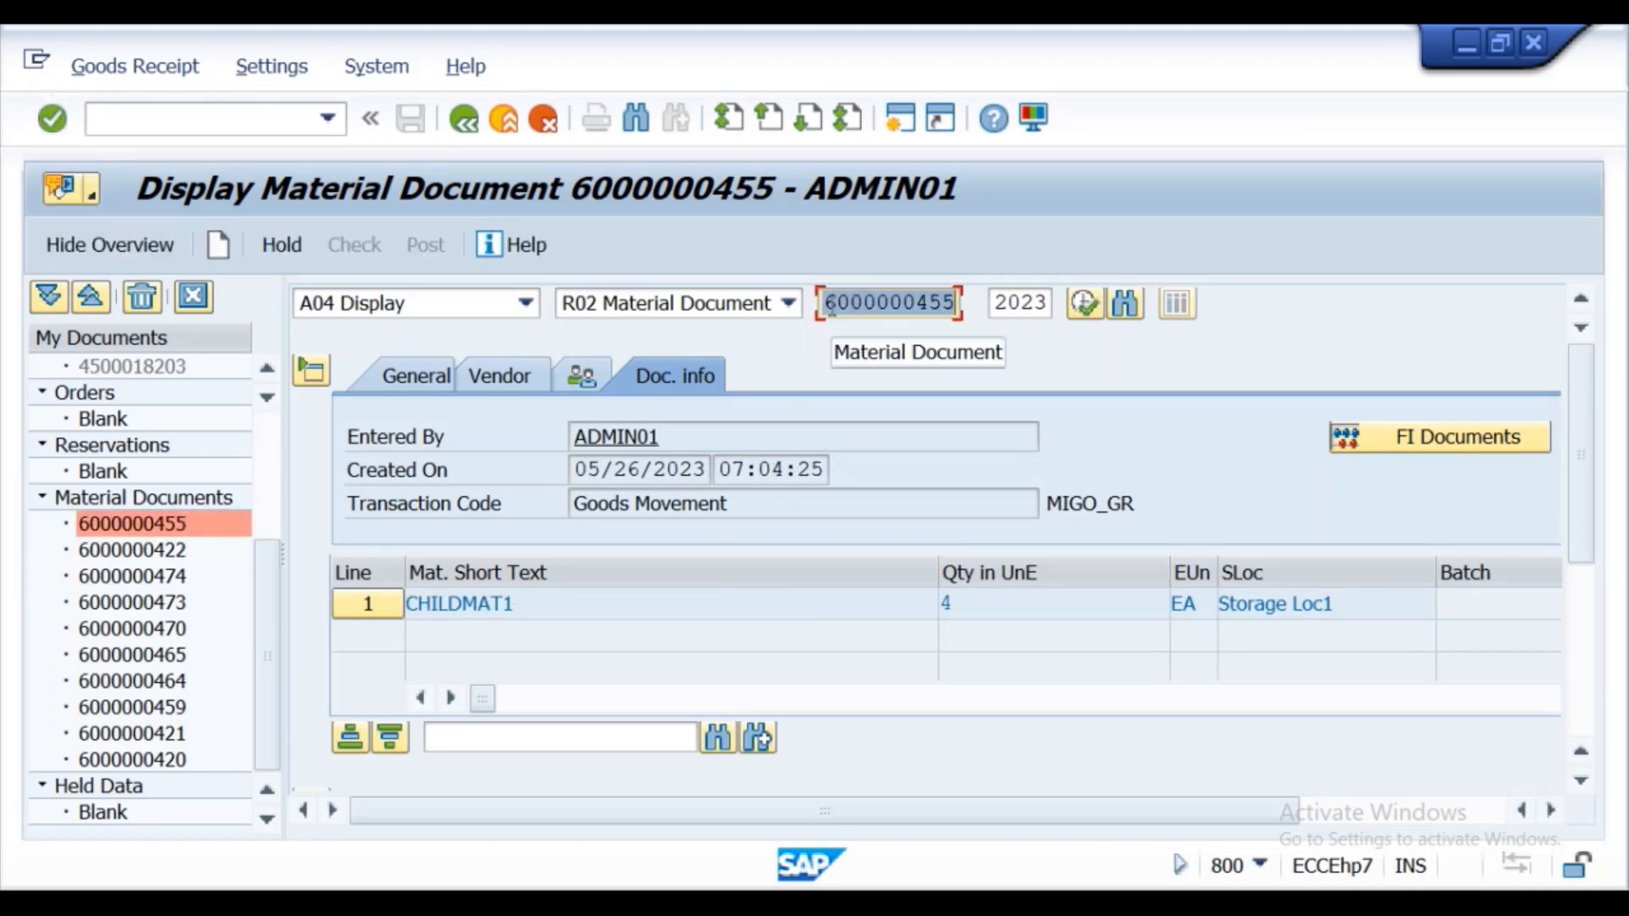
{"action": "left_click", "coordinate": [181, 579]}
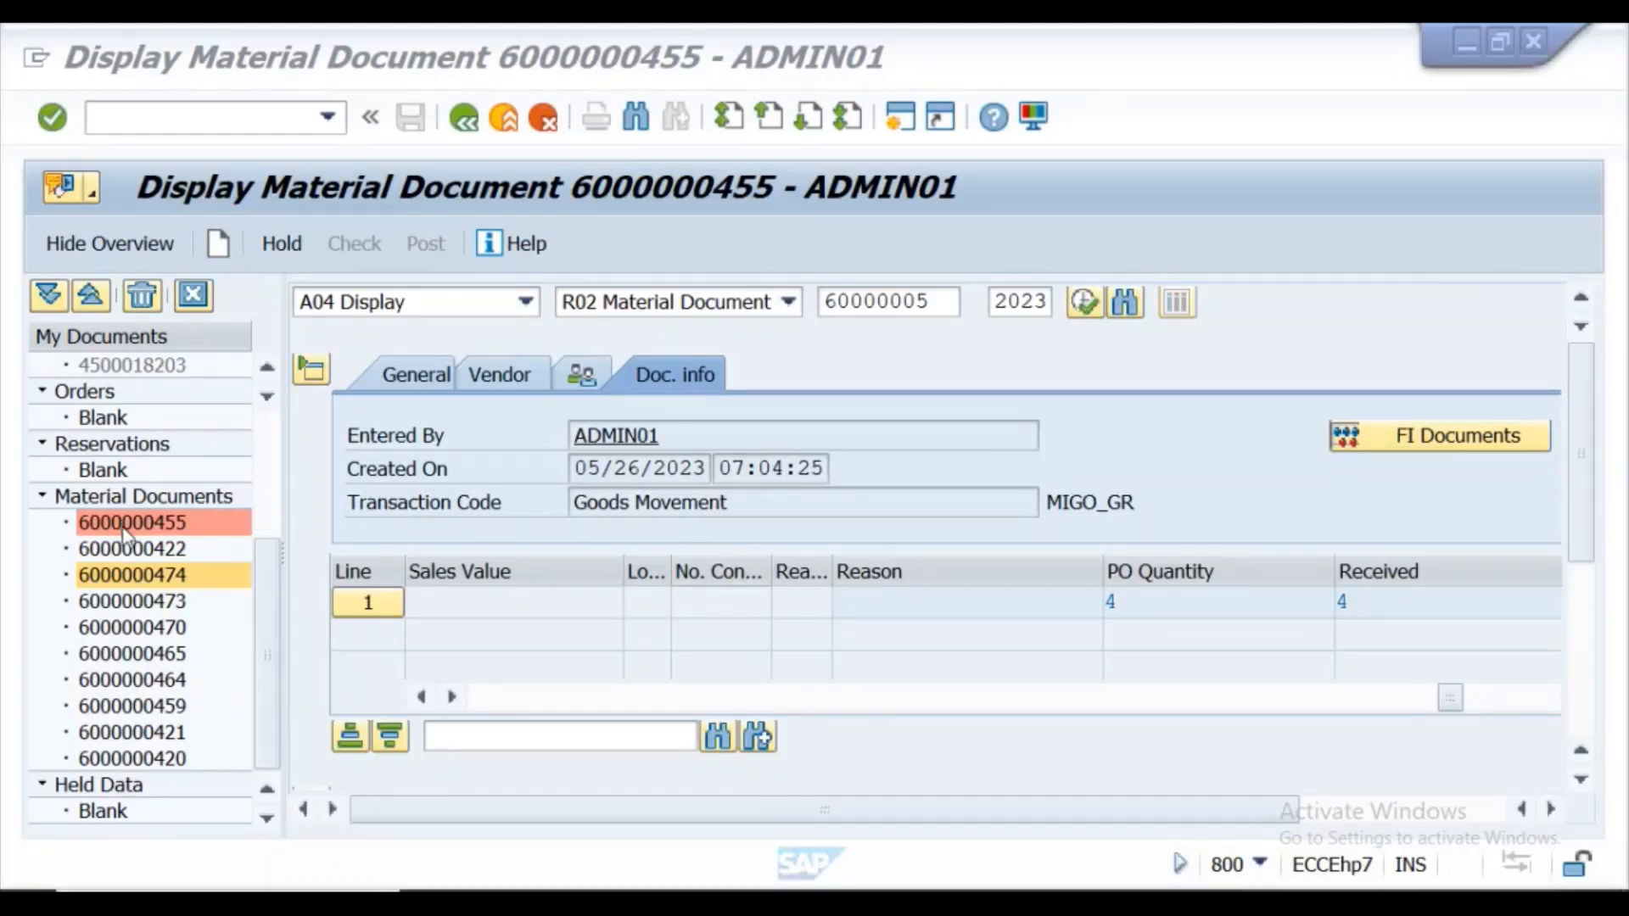
{"action": "left_click", "coordinate": [153, 581]}
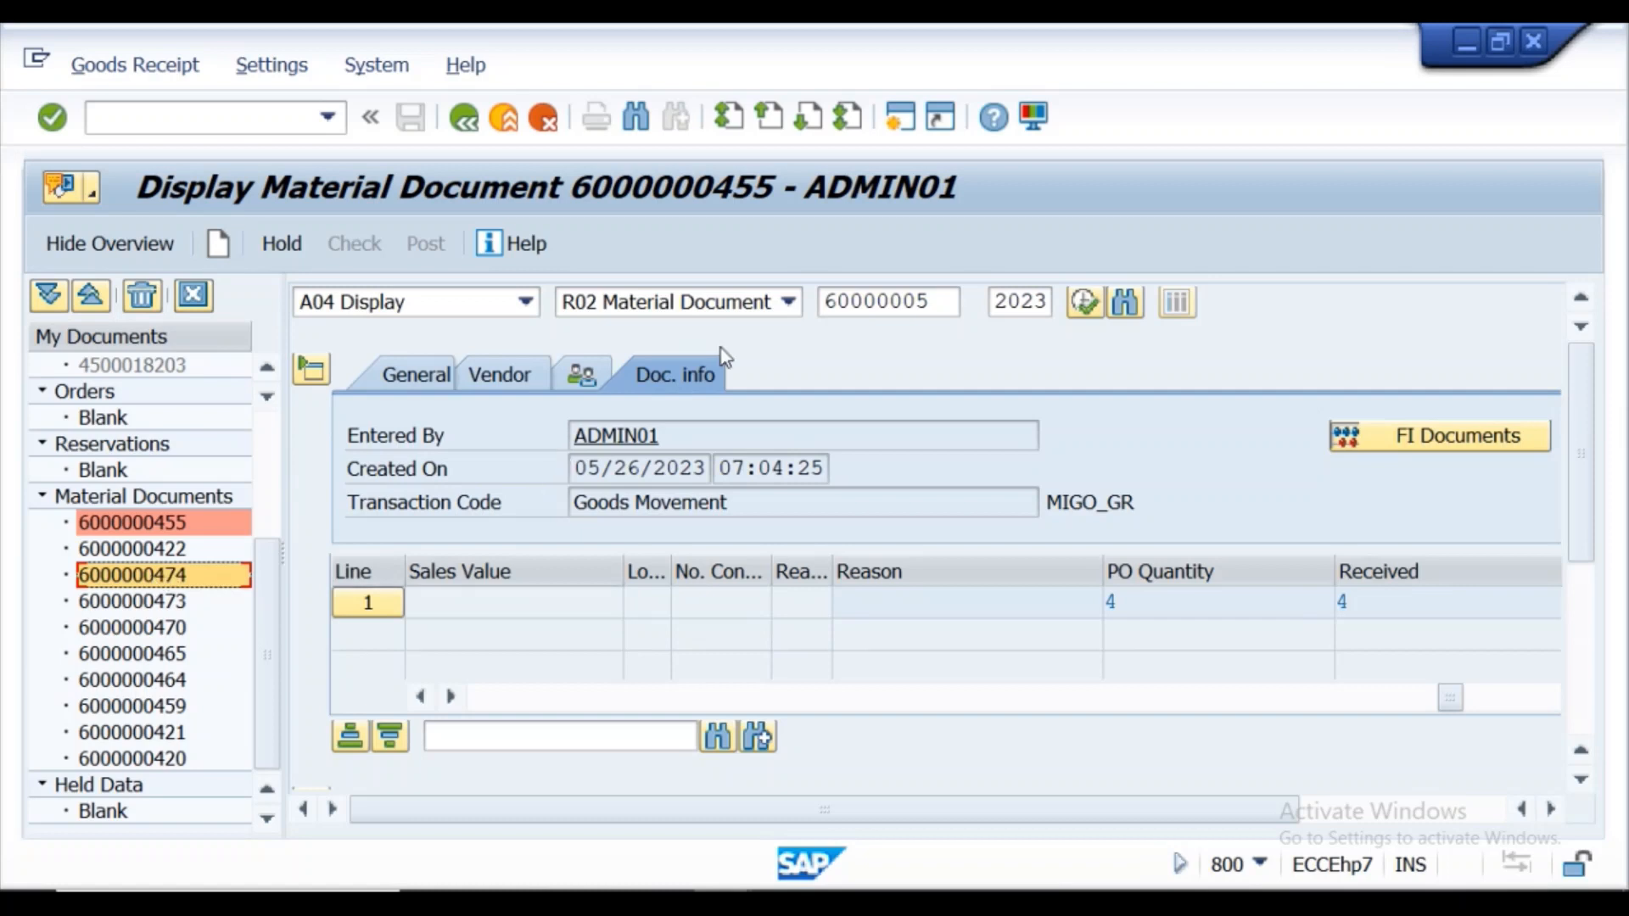
{"action": "left_click", "coordinate": [935, 309]}
{"action": "key", "text": "BackSpace"}
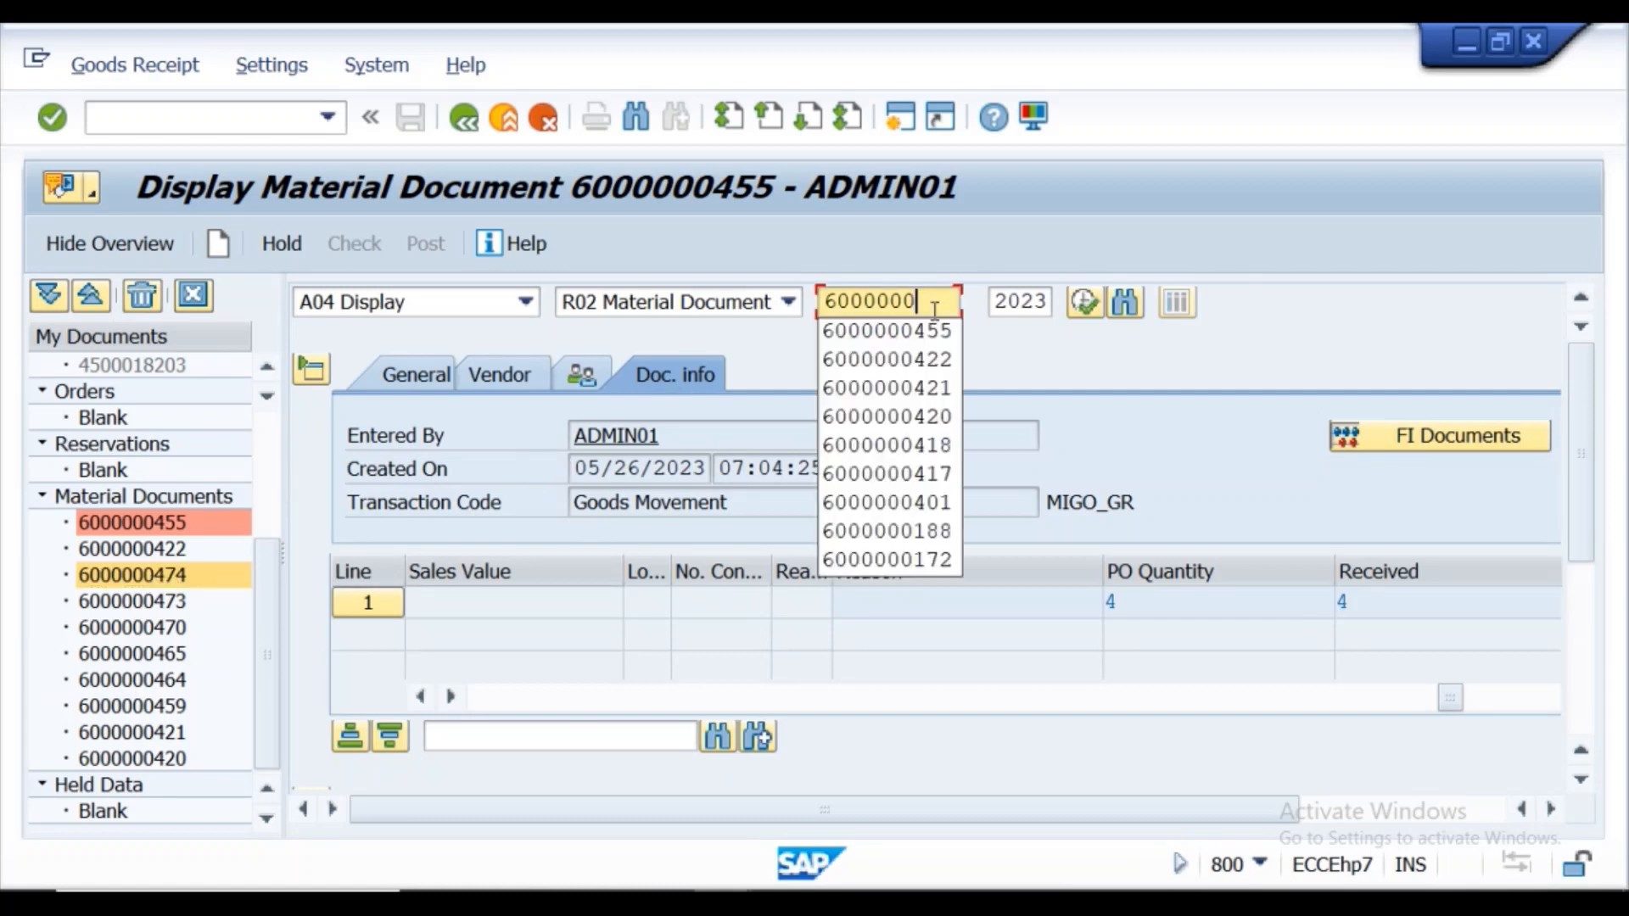
{"action": "type", "text": "474"}
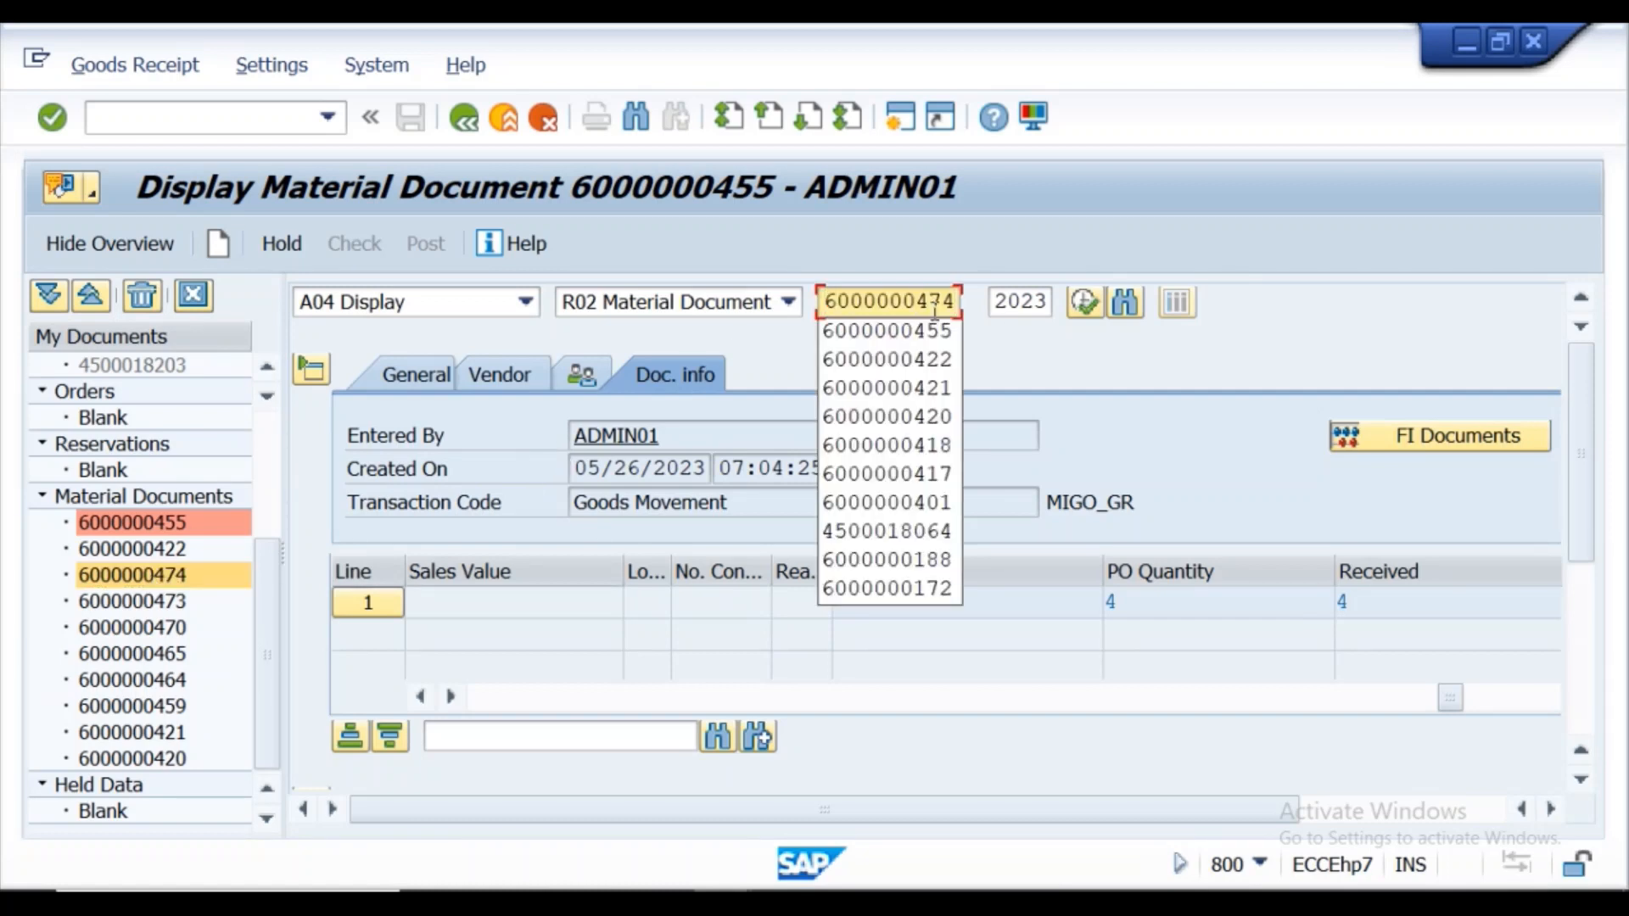
{"action": "key", "text": "Return"}
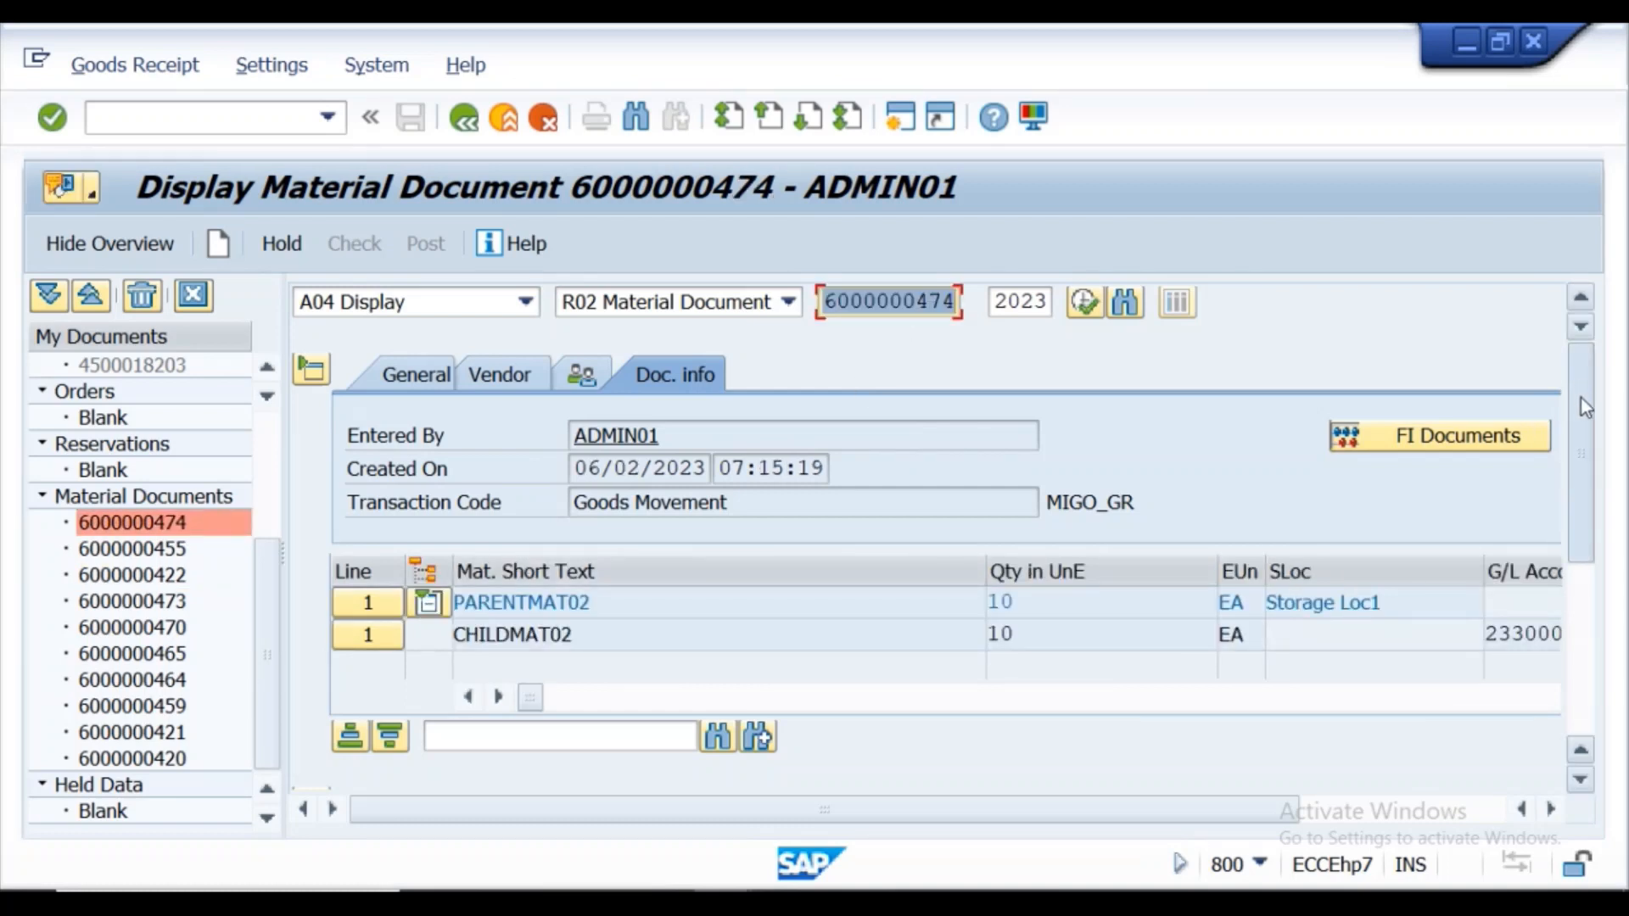
- Check the PARENTMAT02 and CHILDMAT02 items, then open the related accounting document and view all its line items
{"action": "left_click_drag", "start_coordinate": [1586, 407], "coordinate": [1596, 477]}
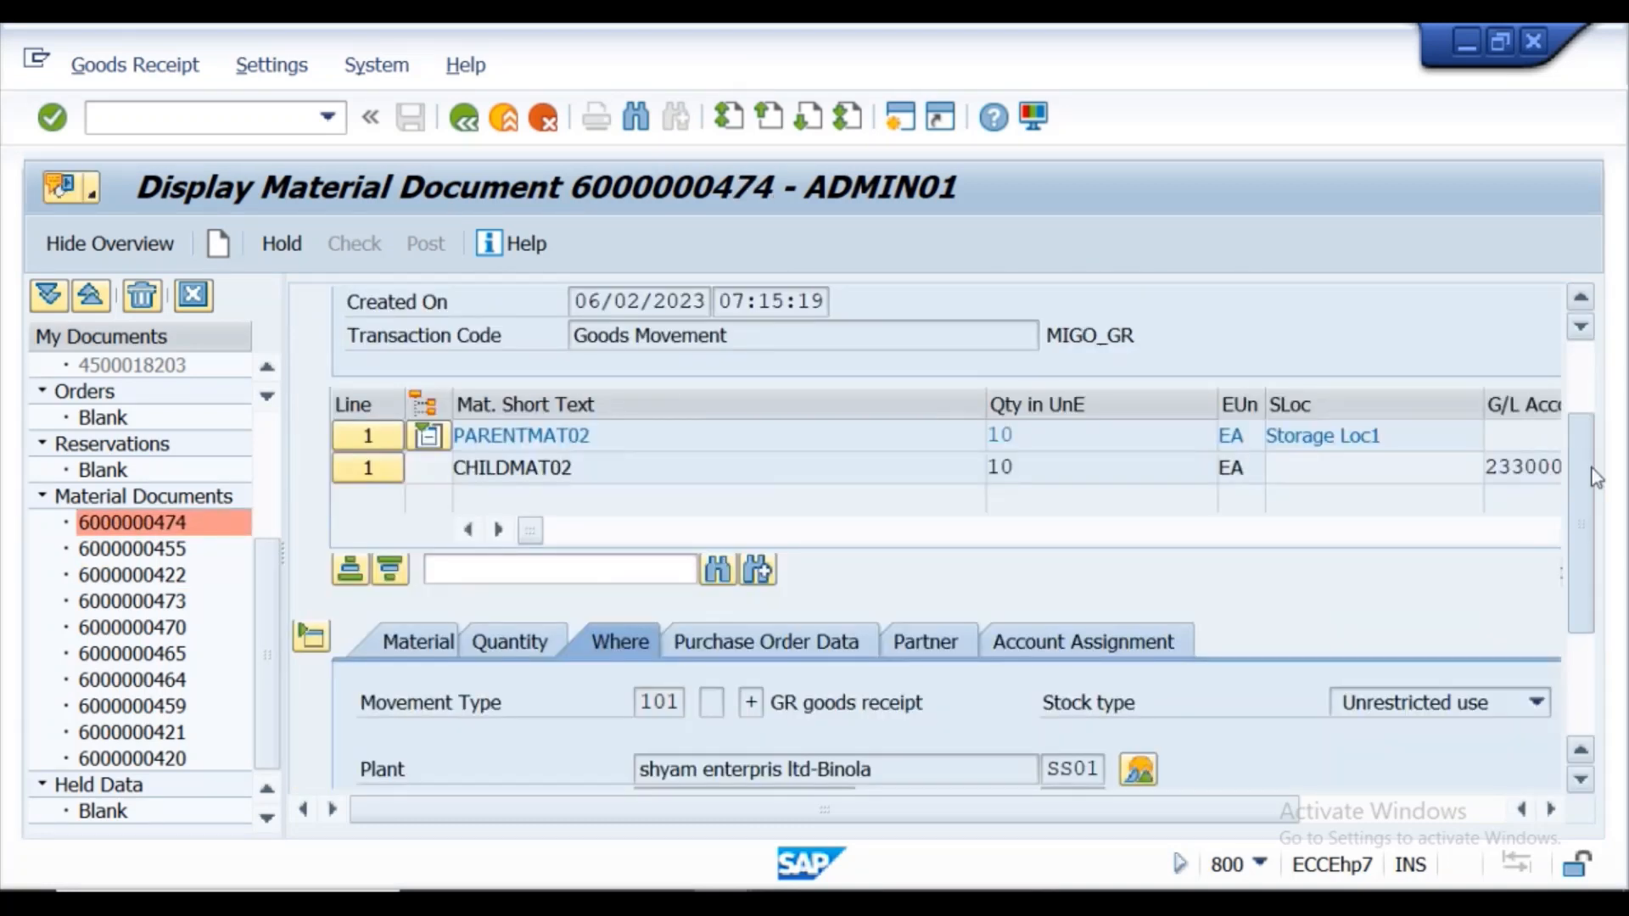
{"action": "left_click_drag", "start_coordinate": [1592, 468], "coordinate": [1575, 400]}
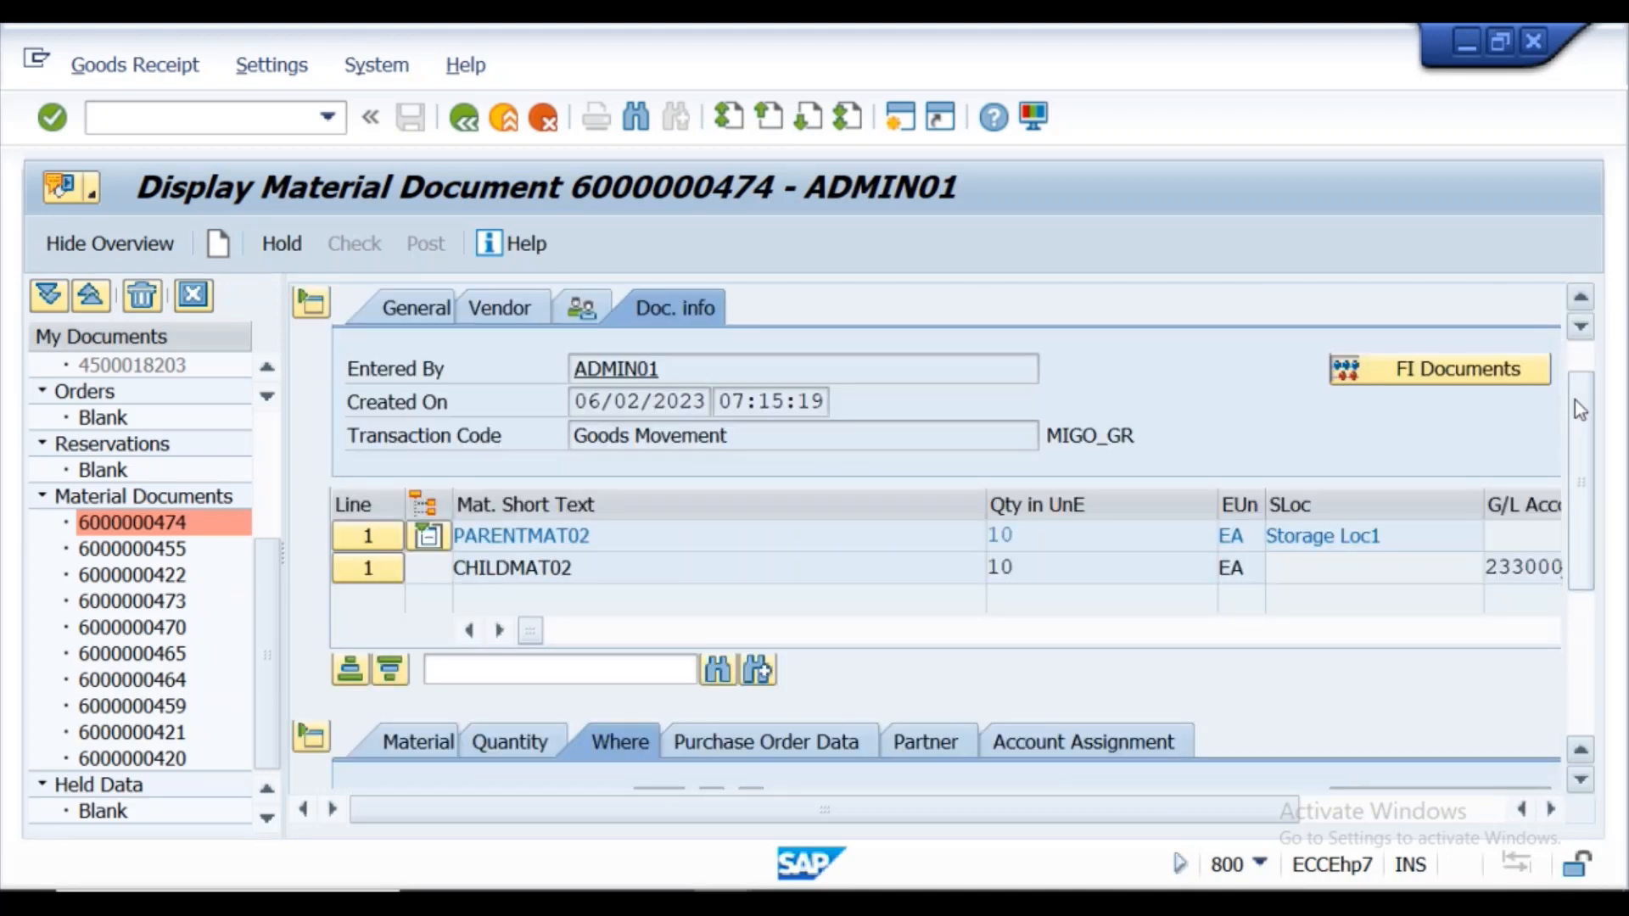
{"action": "left_click", "coordinate": [1430, 371]}
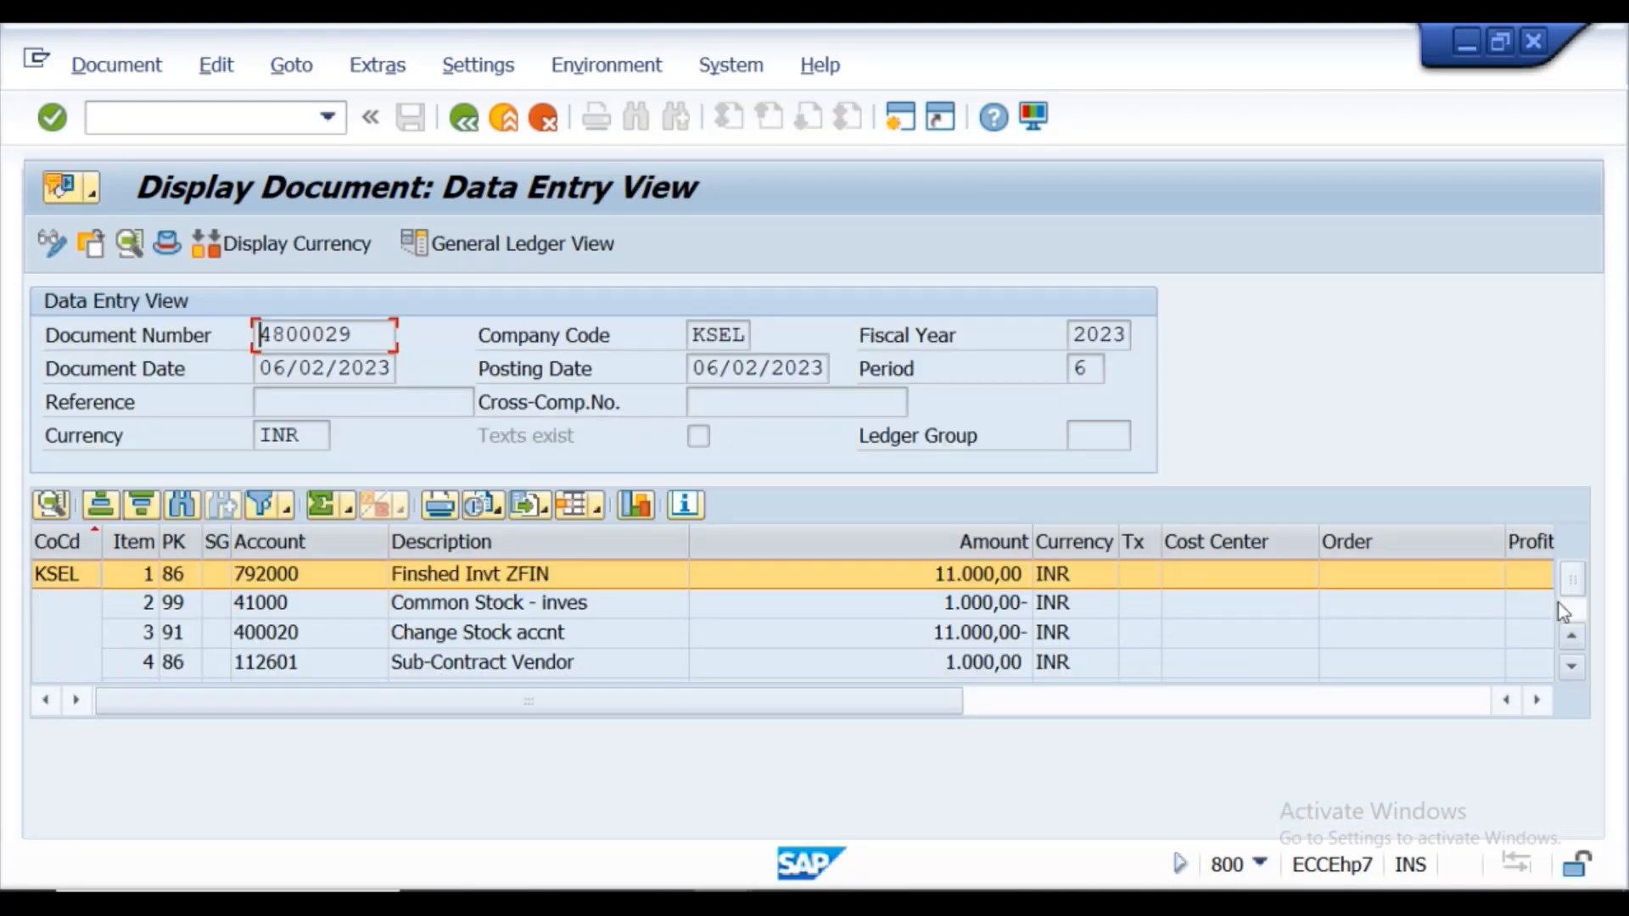
{"action": "left_click", "coordinate": [1571, 667]}
{"action": "left_click", "coordinate": [1572, 667]}
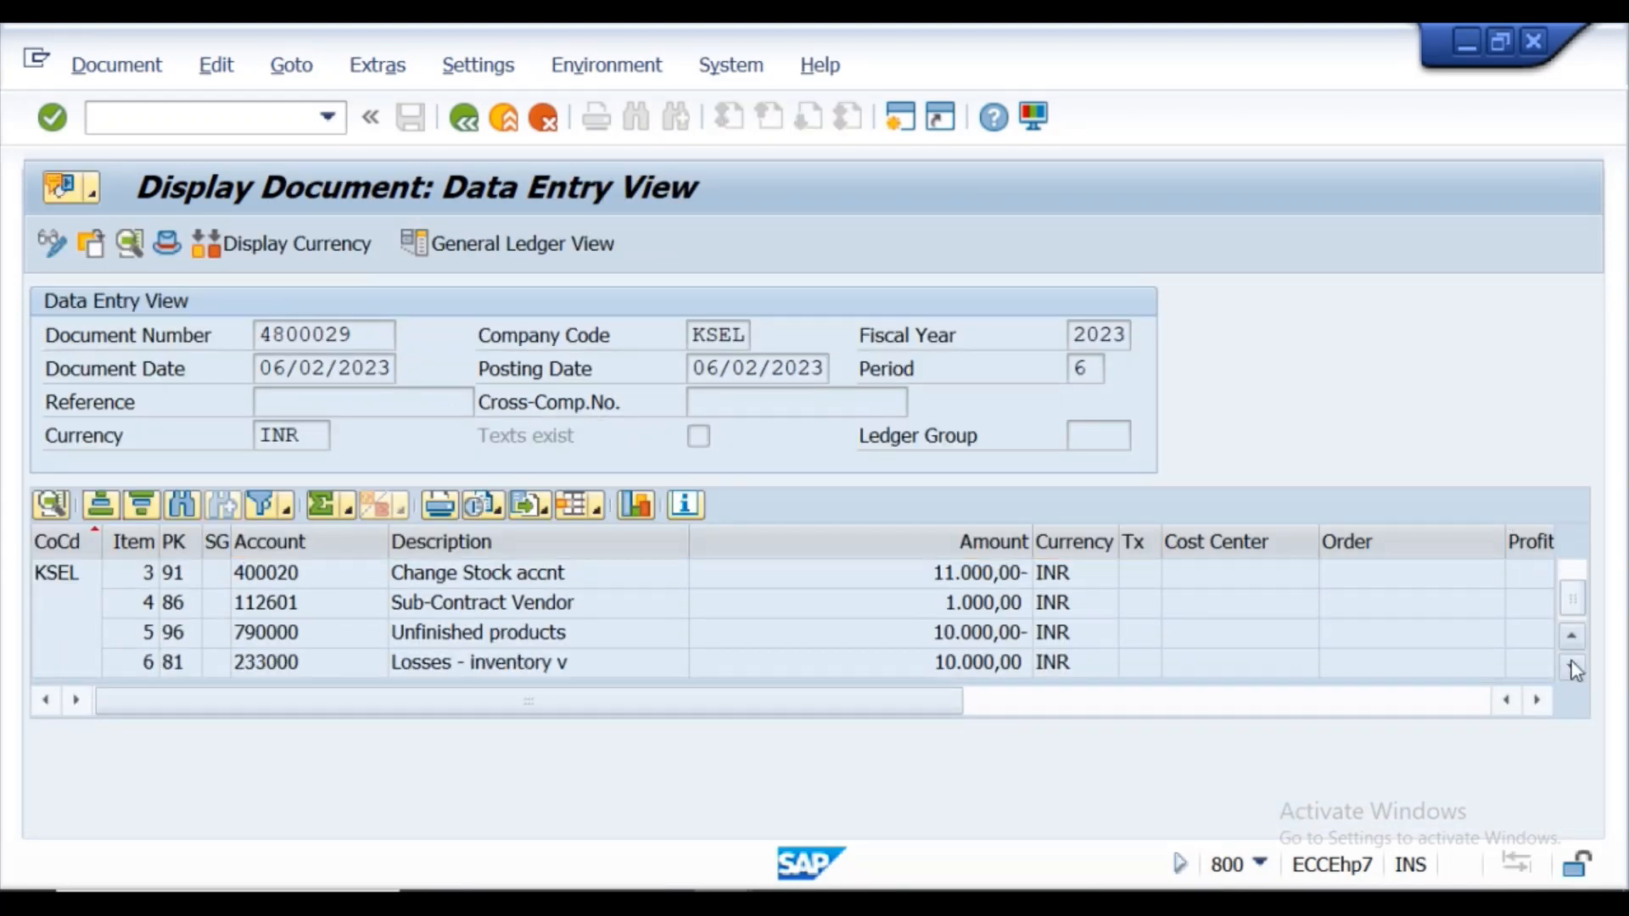
{"action": "left_click_drag", "start_coordinate": [1575, 617], "coordinate": [1571, 582]}
- Try to capture the accounting line items with the Snipping Tool and close it without saving the snip
{"action": "left_click", "coordinate": [780, 902]}
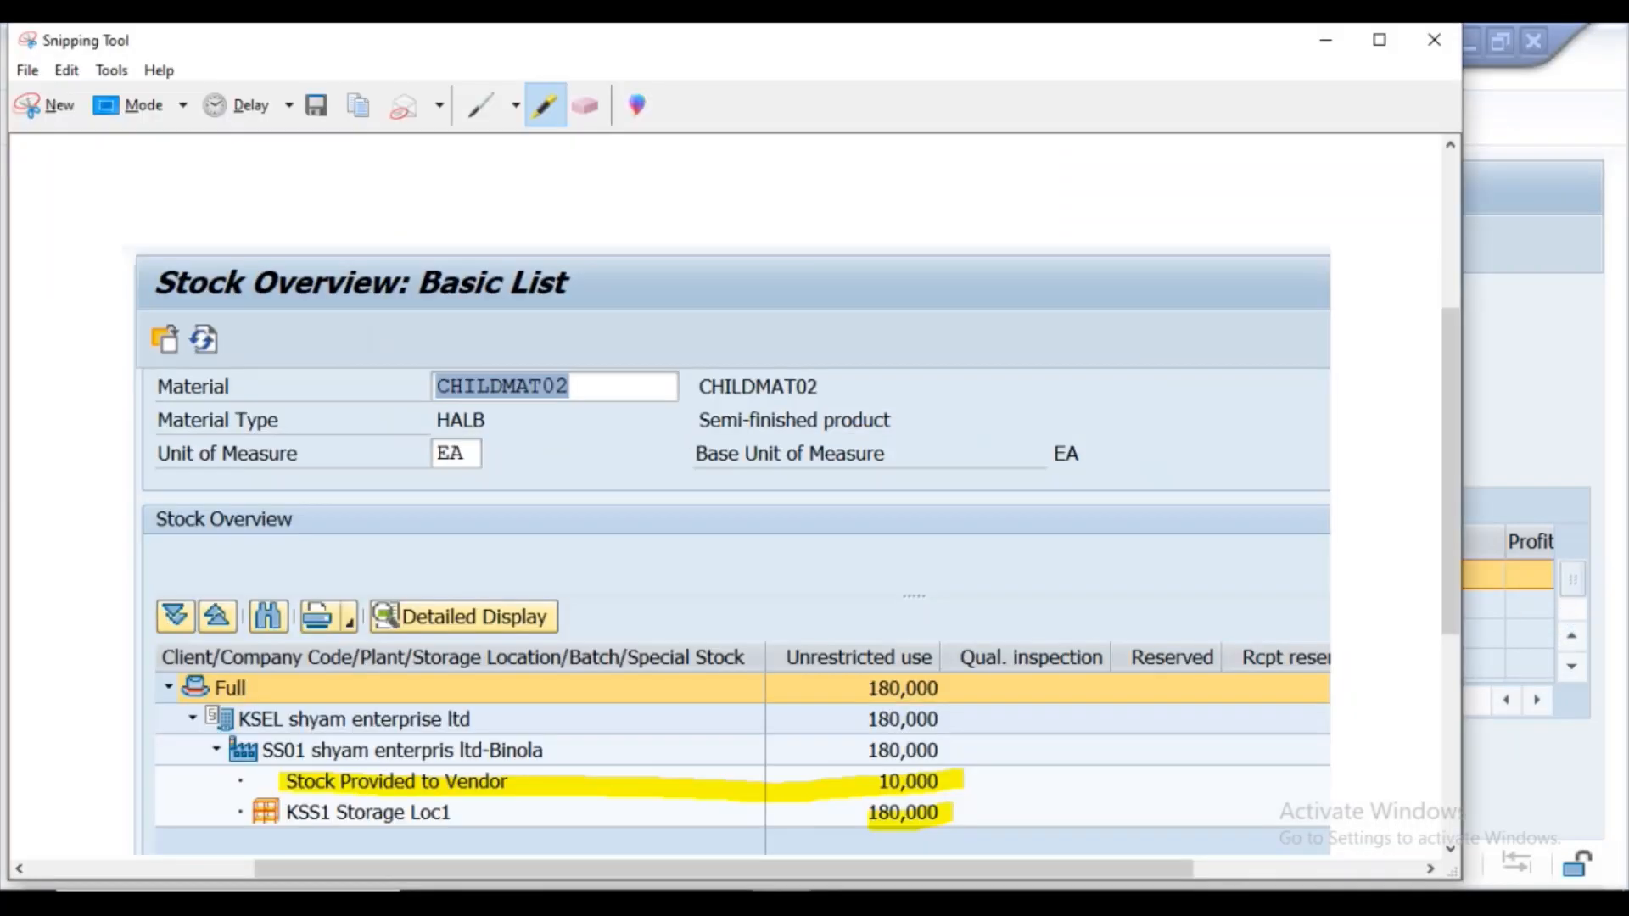
{"action": "left_click", "coordinate": [34, 109]}
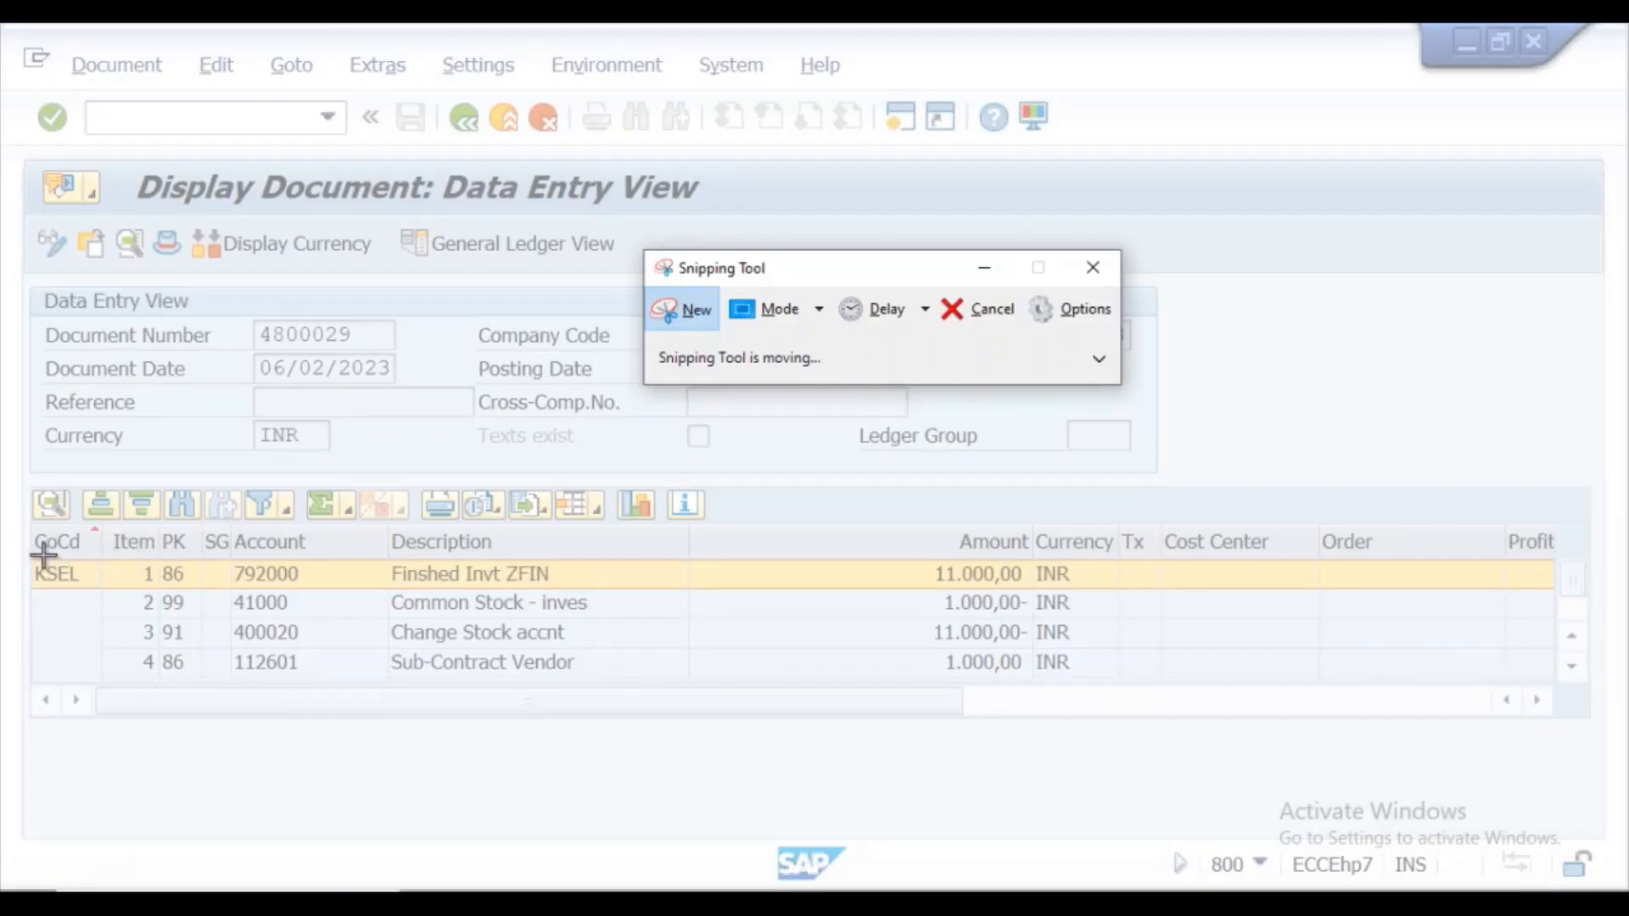
{"action": "mouse_move", "coordinate": [38, 550]}
{"action": "left_mouse_down"}
{"action": "mouse_move", "coordinate": [359, 648]}
{"action": "mouse_move", "coordinate": [1004, 786]}
{"action": "mouse_move", "coordinate": [1298, 829]}
{"action": "mouse_move", "coordinate": [1536, 700]}
{"action": "left_mouse_up"}
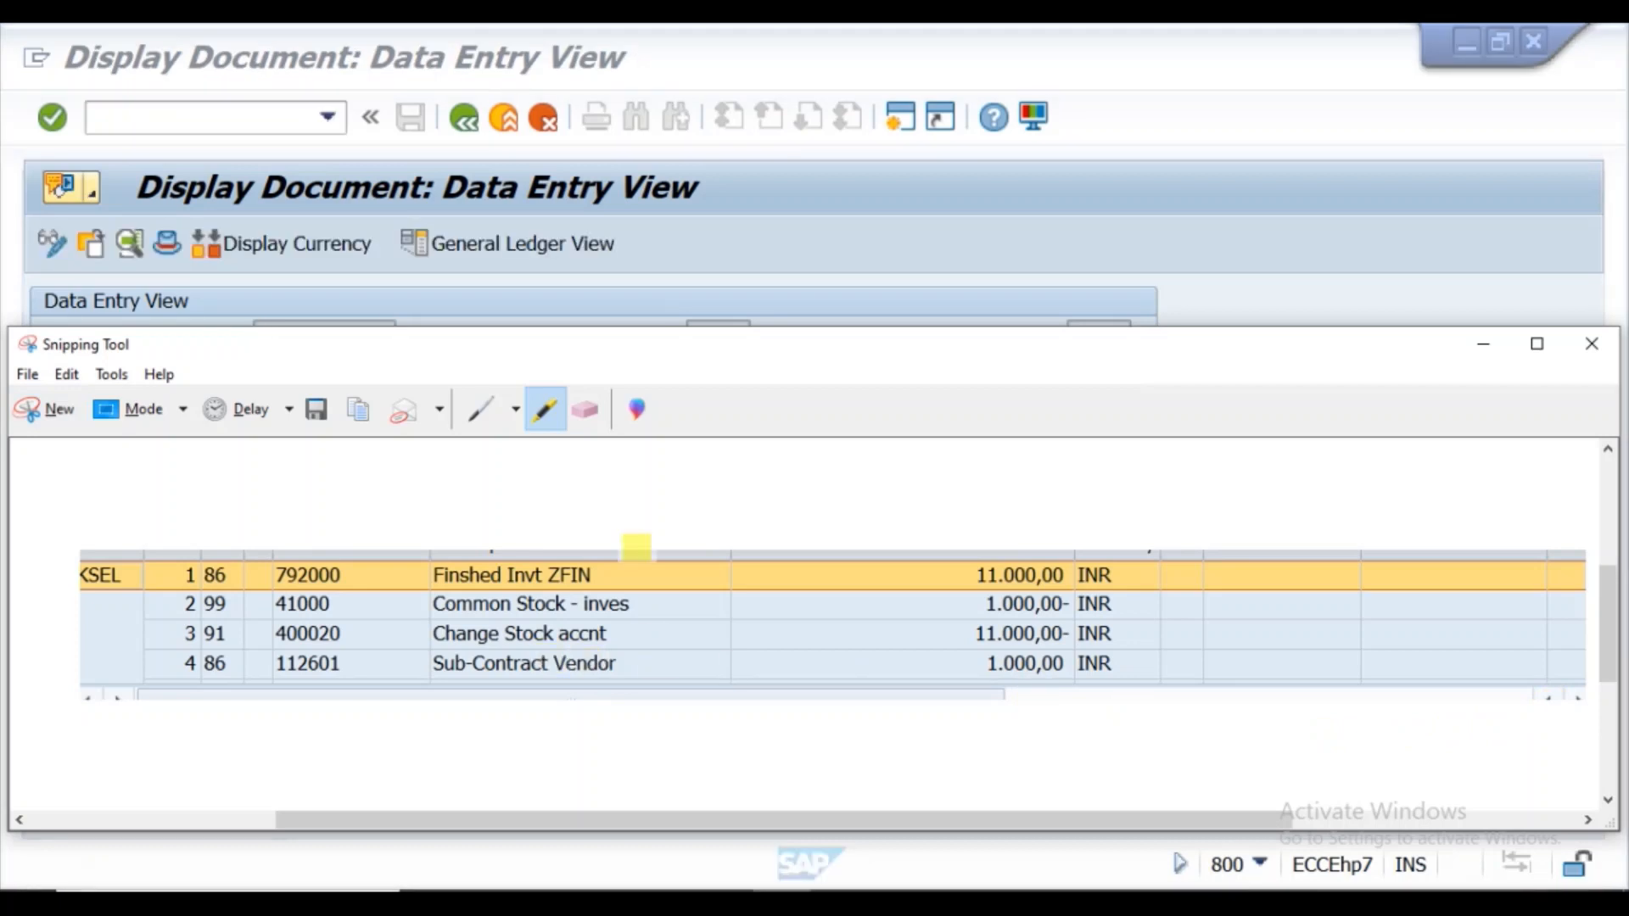
{"action": "scroll", "coordinate": [636, 546], "scroll_direction": "down", "scroll_amount": 1}
{"action": "scroll", "coordinate": [425, 590], "scroll_direction": "down", "scroll_amount": 1}
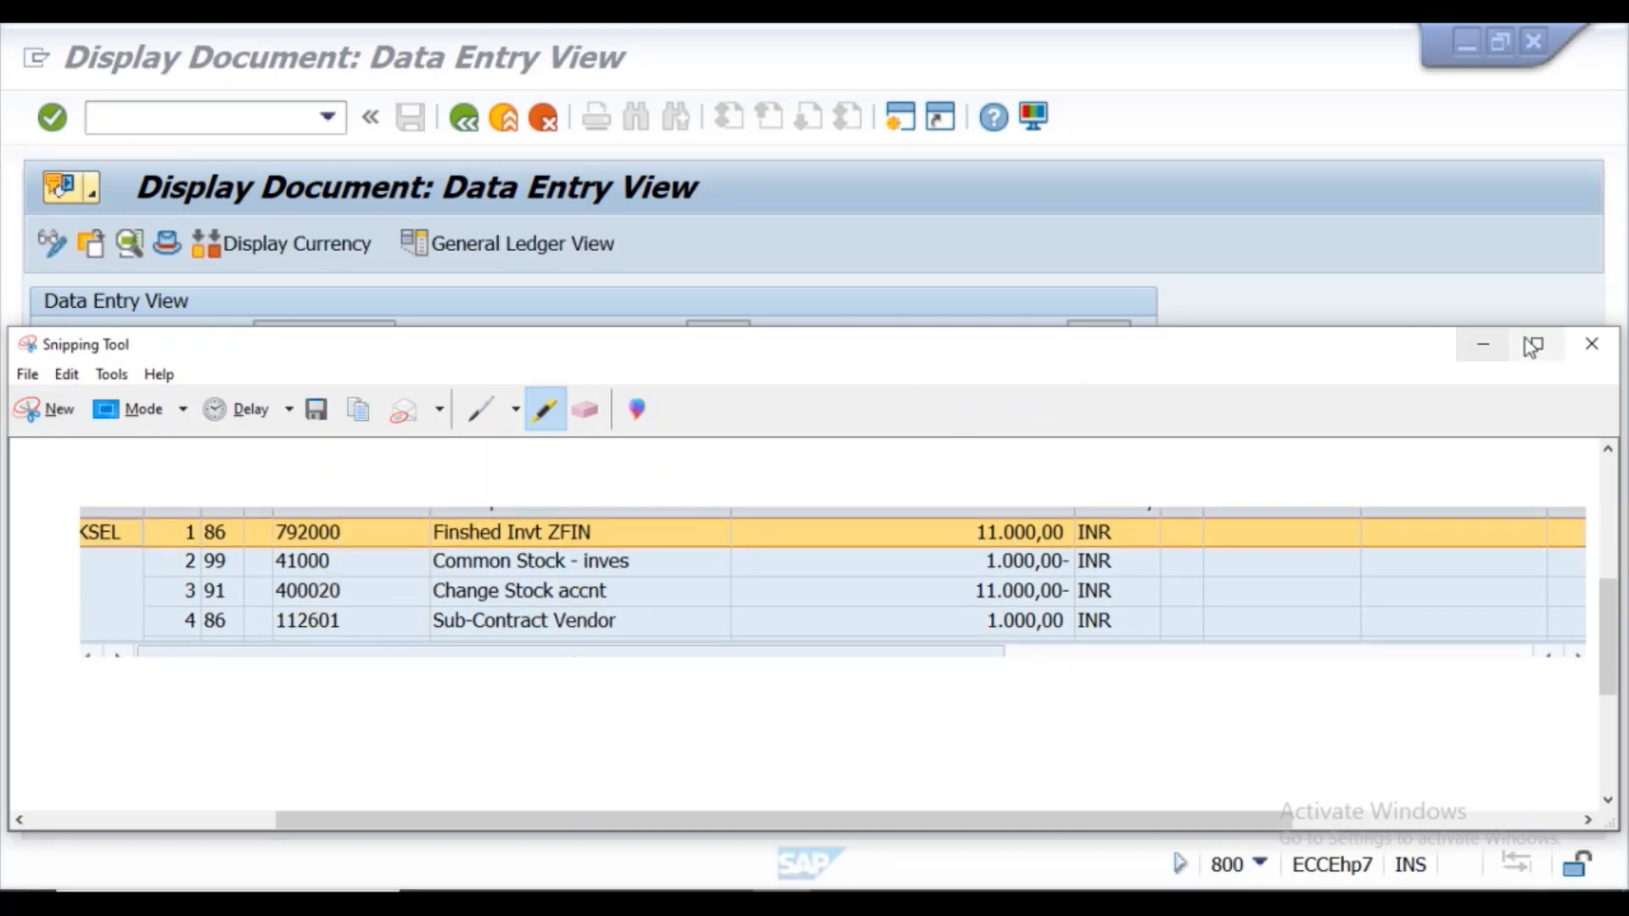
{"action": "left_click", "coordinate": [1592, 344]}
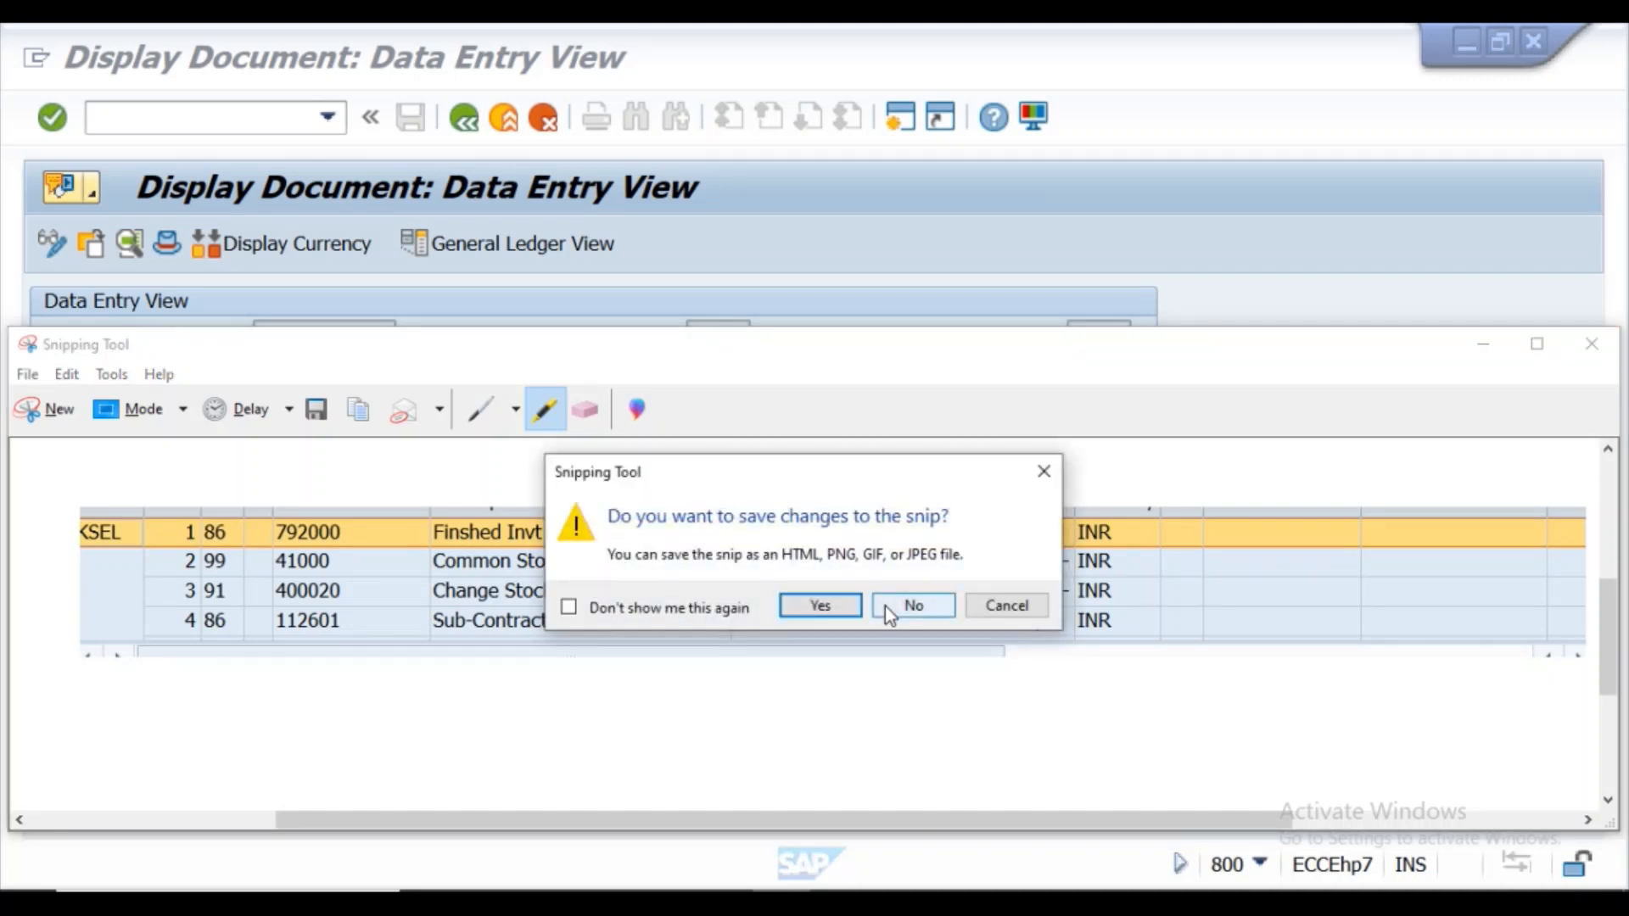
{"action": "left_click", "coordinate": [885, 606]}
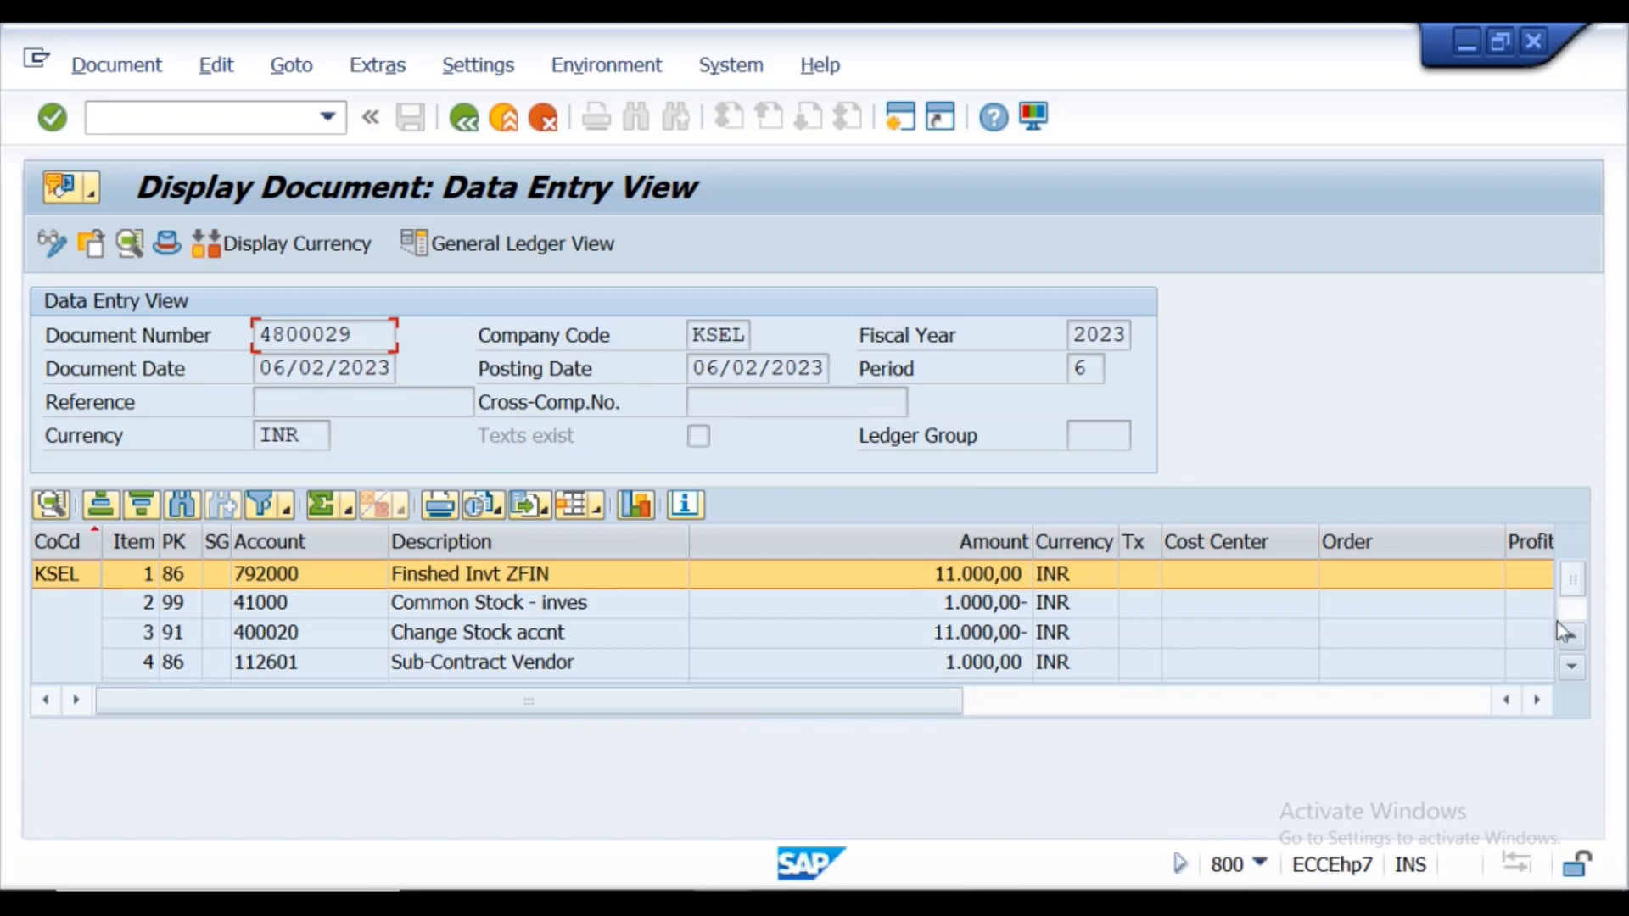
- Review the accounting document's line items again from first to last
{"action": "left_click", "coordinate": [1572, 667]}
{"action": "left_click", "coordinate": [1571, 667]}
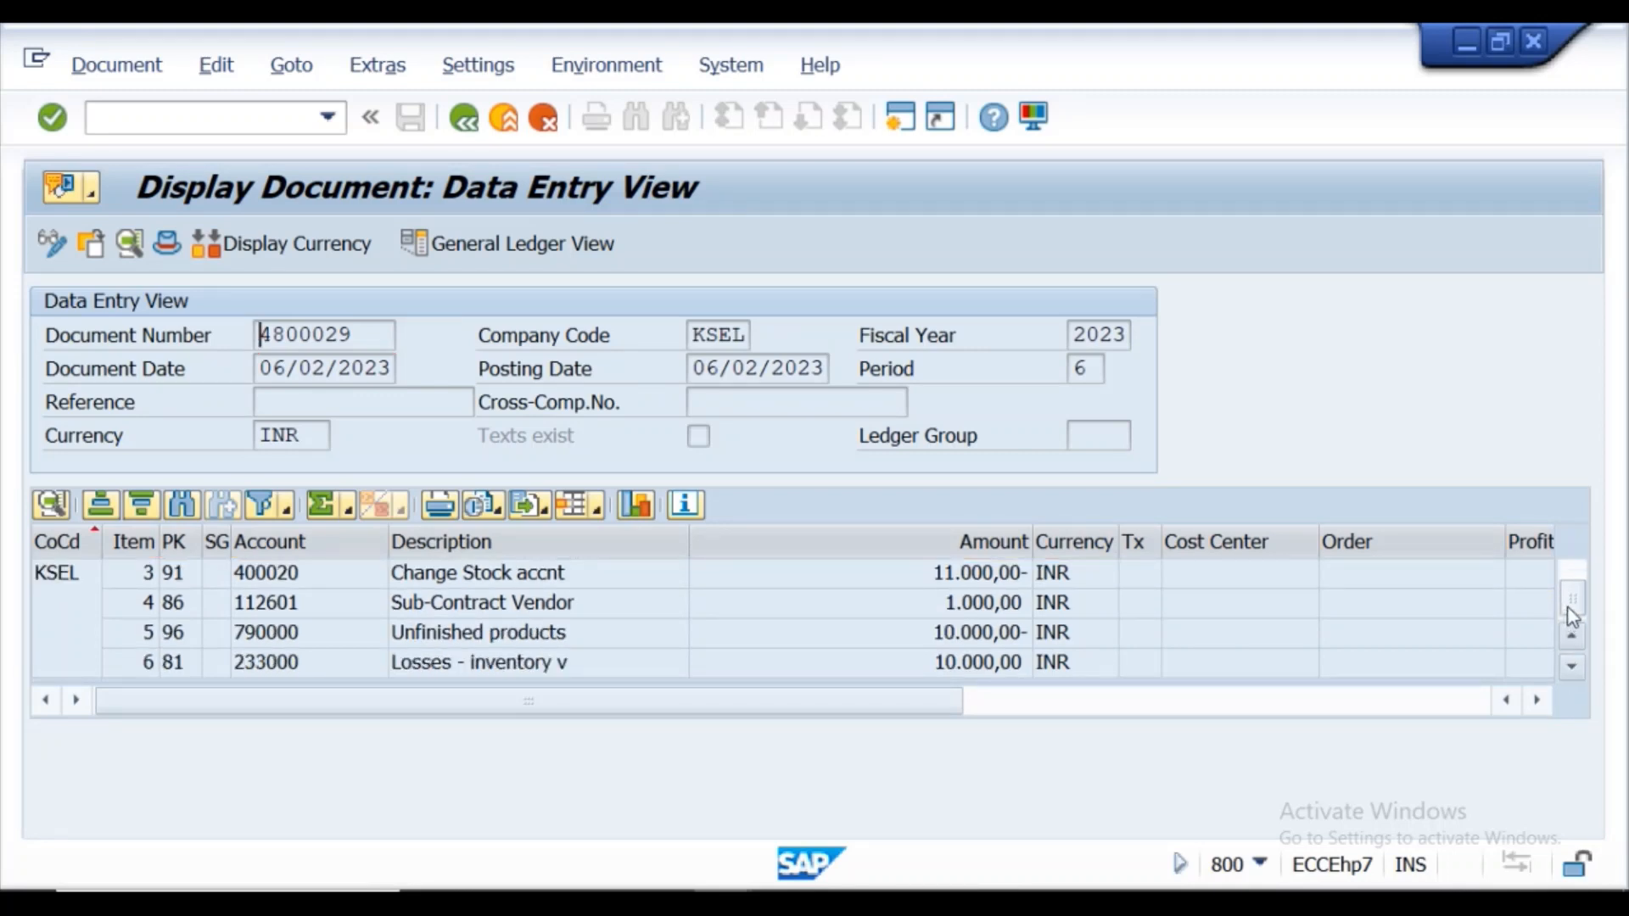
{"action": "left_click_drag", "start_coordinate": [1571, 590], "coordinate": [1571, 566]}
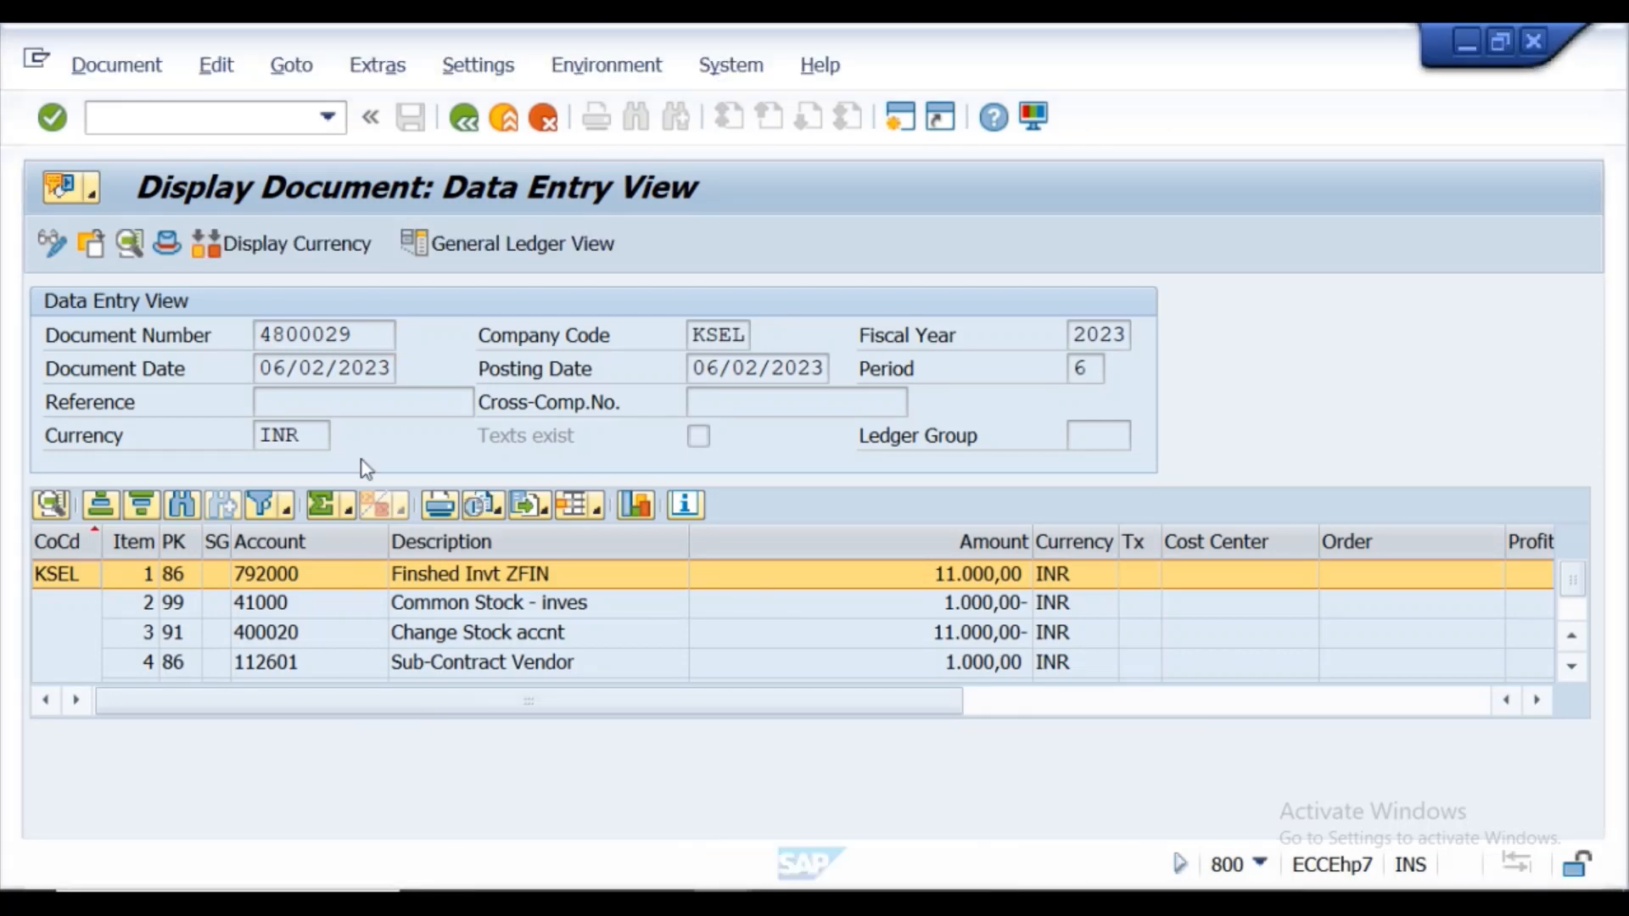
{"action": "left_click", "coordinate": [259, 336]}
- Switch to the Word notes and undo the deletion of the sample accounting document picture
{"action": "key", "text": "alt+Tab"}
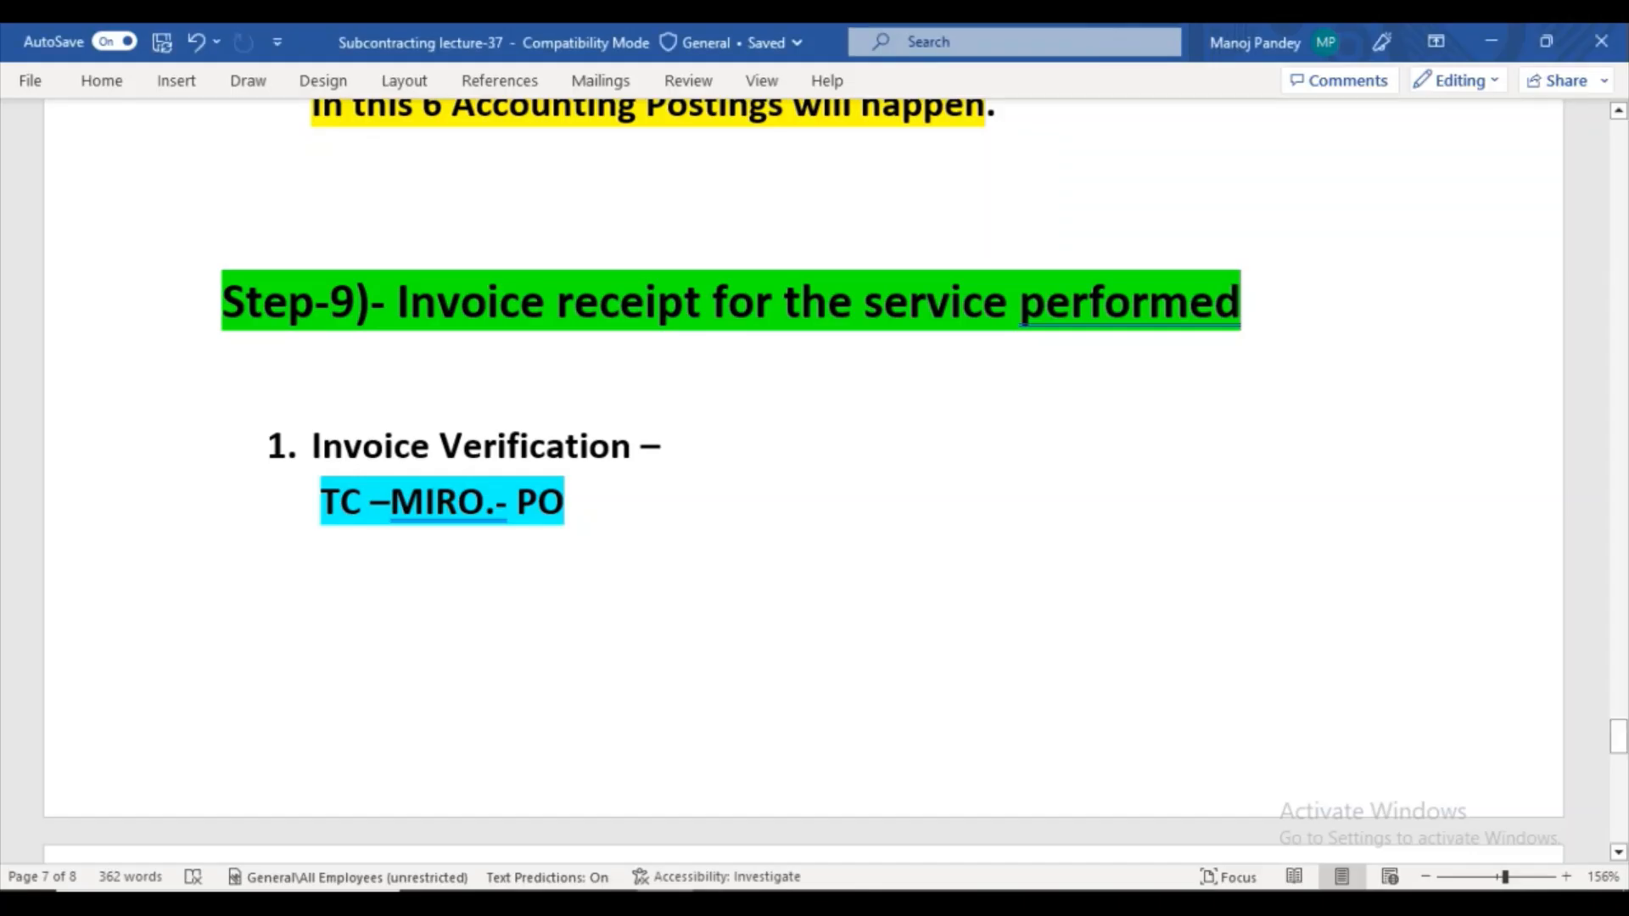
{"action": "left_click", "coordinate": [243, 164]}
{"action": "left_click", "coordinate": [197, 42]}
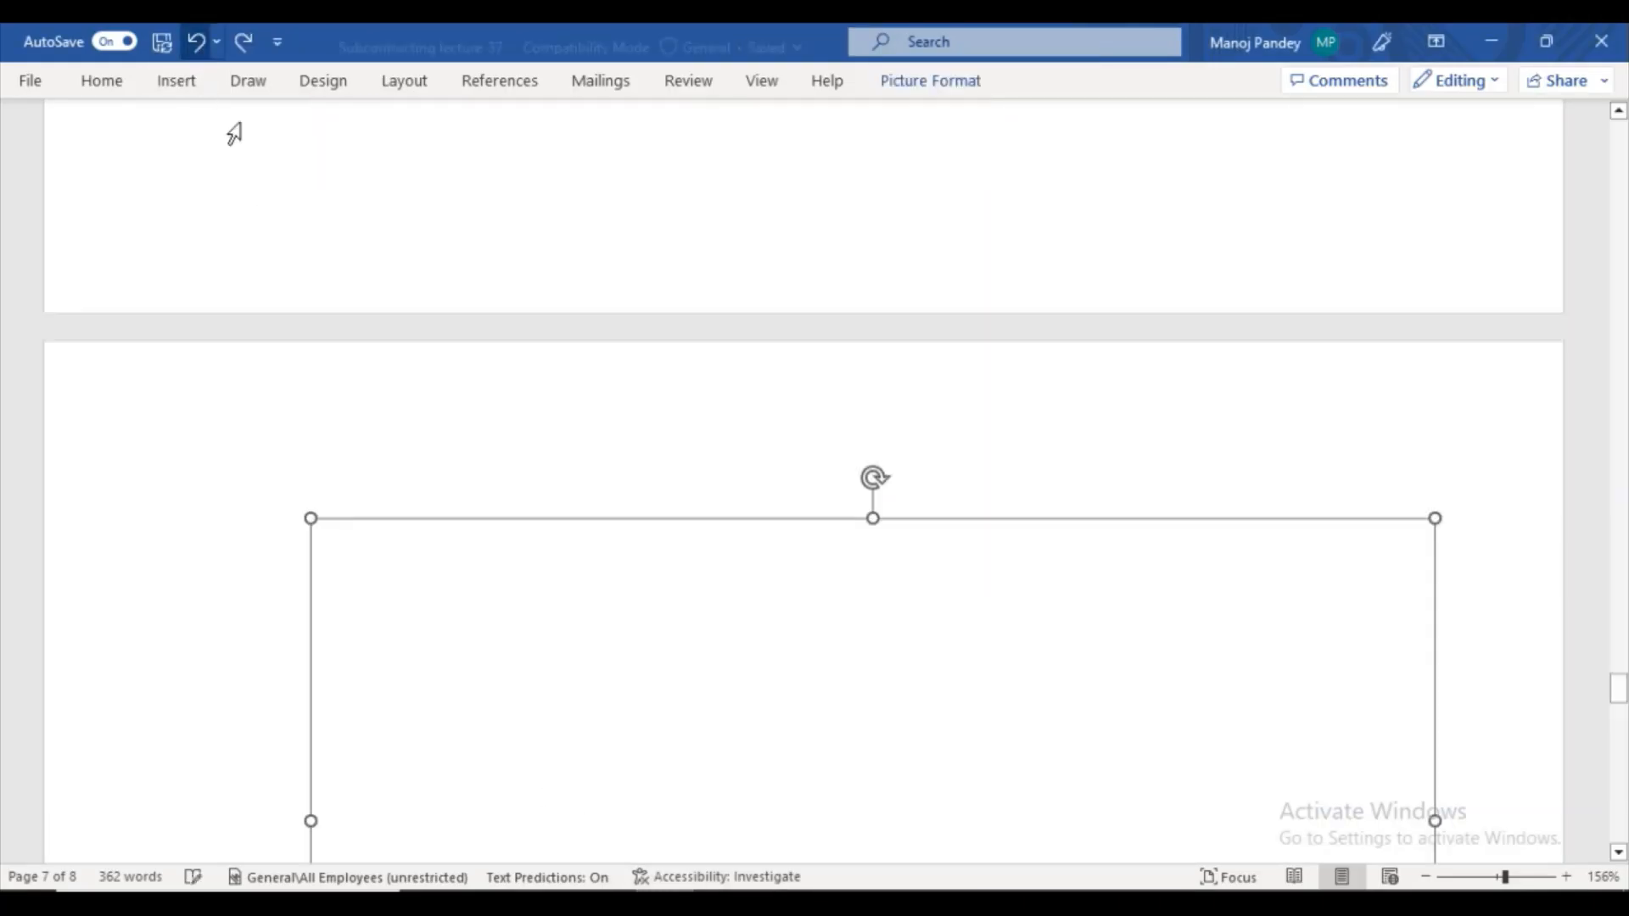
- Review the sample accounting postings in the notes and go on to the Step-9 invoice receipt section
{"action": "left_click", "coordinate": [1502, 532]}
{"action": "scroll", "coordinate": [1502, 532], "scroll_direction": "down", "scroll_amount": 2}
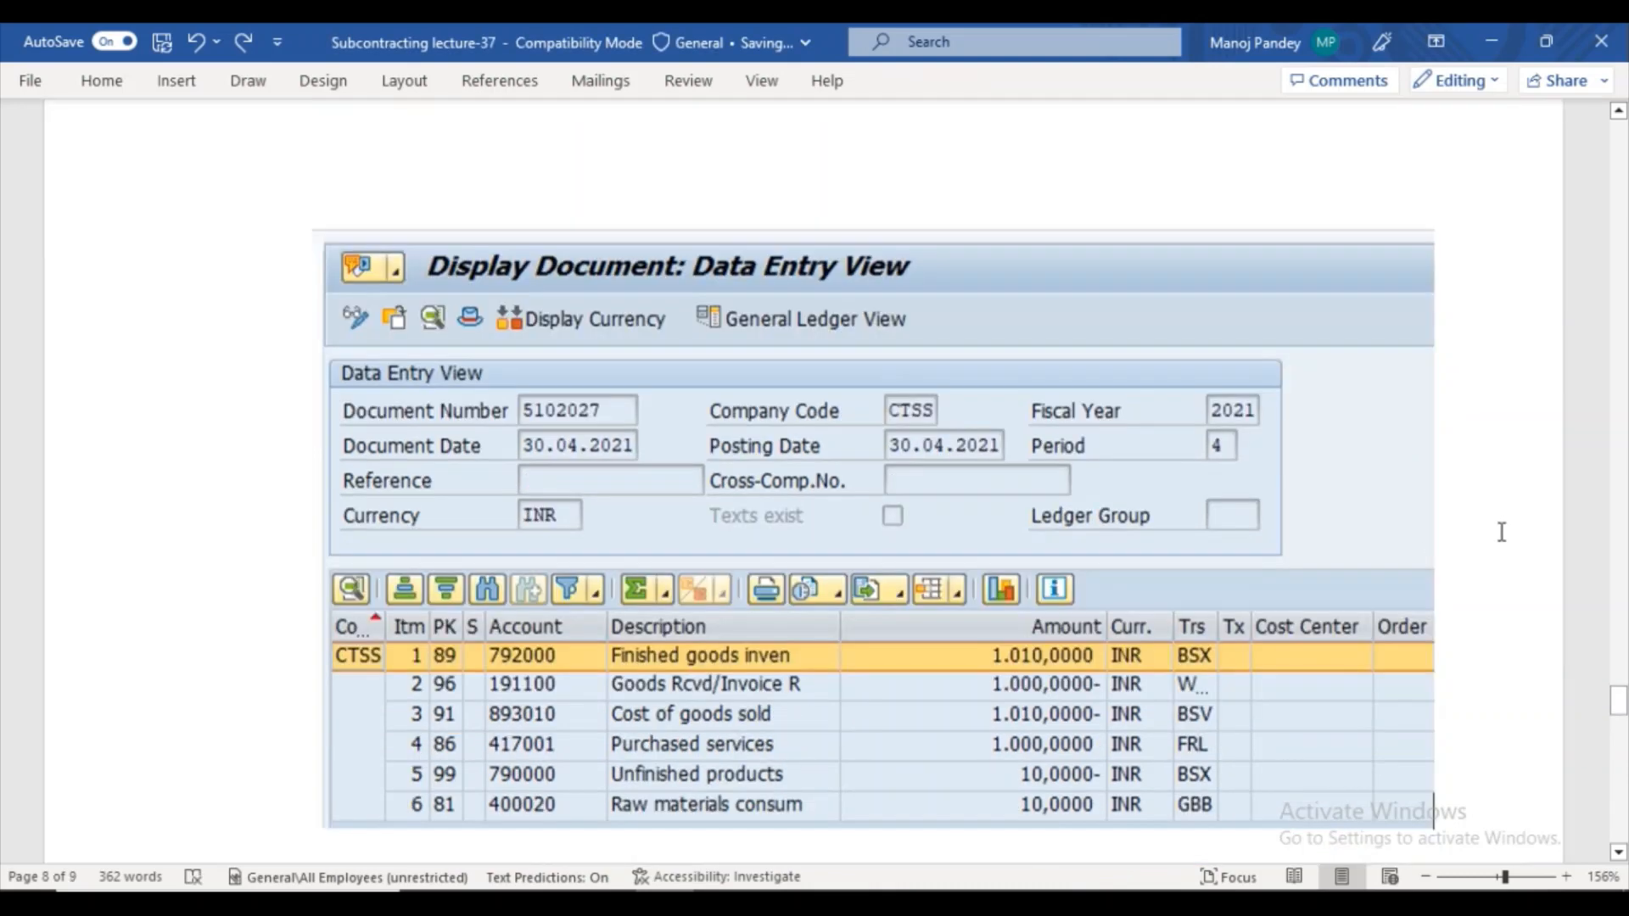
{"action": "left_click", "coordinate": [1619, 852]}
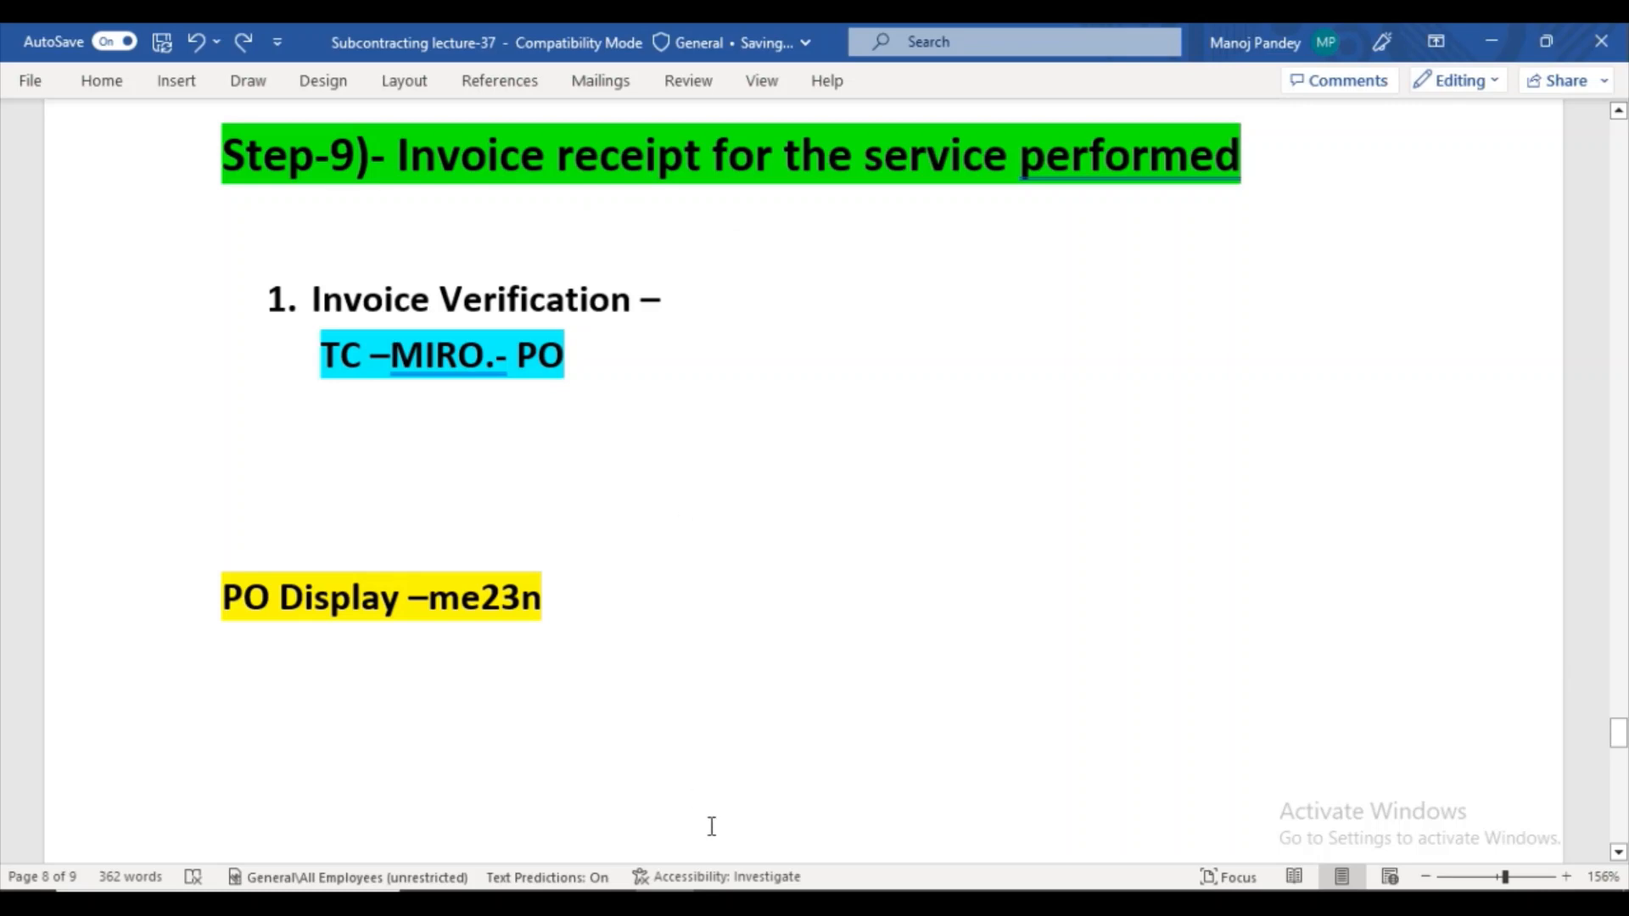
- Switch back to SAP and start the incoming invoice transaction MIRO
{"action": "mouse_move", "coordinate": [738, 883]}
{"action": "left_click", "coordinate": [782, 840]}
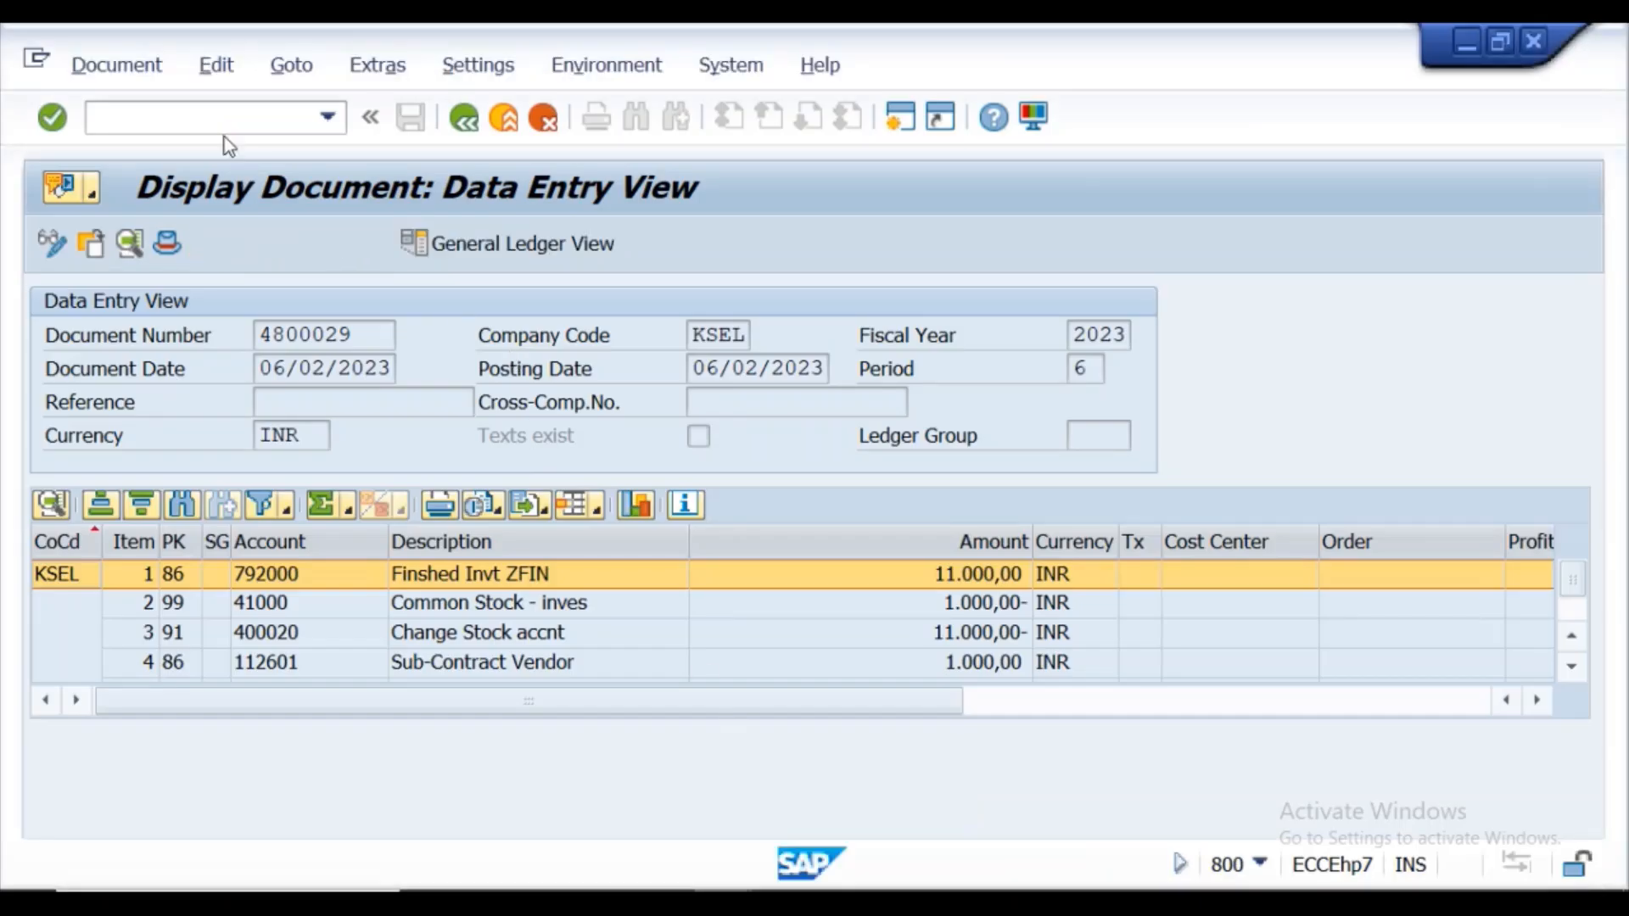
{"action": "left_click", "coordinate": [200, 131]}
{"action": "type", "text": "/miro"}
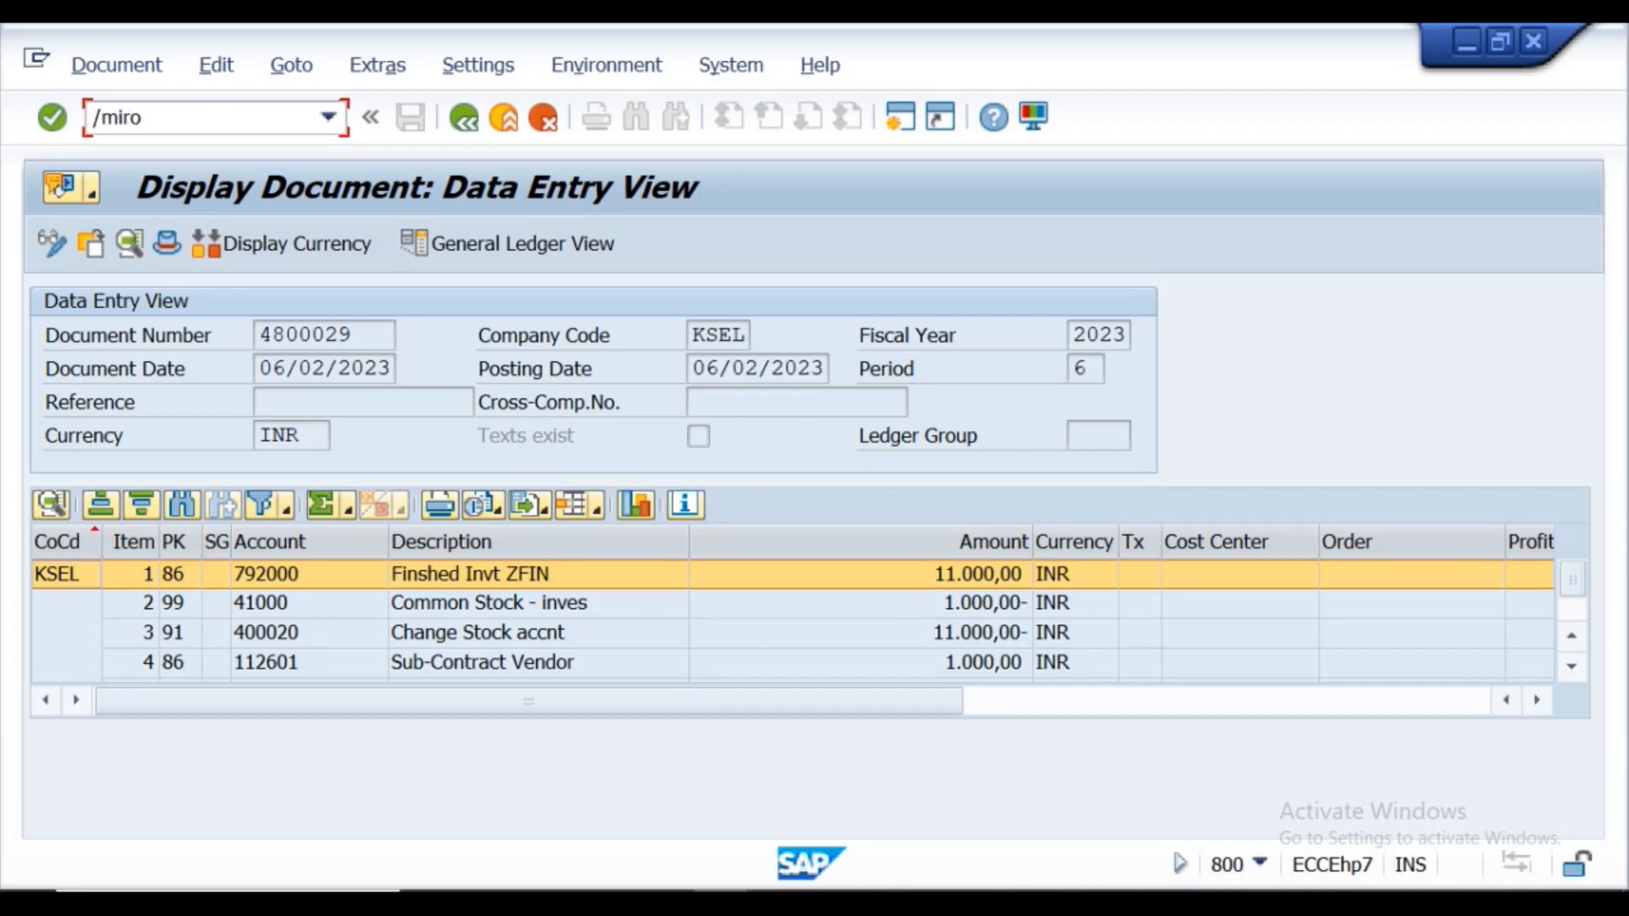
{"action": "key", "text": "BackSpace"}
{"action": "key", "text": "BackSpace"}
{"action": "key", "text": "BackSpace"}
{"action": "key", "text": "BackSpace"}
{"action": "type", "text": "nmi"}
{"action": "key", "text": "Return"}
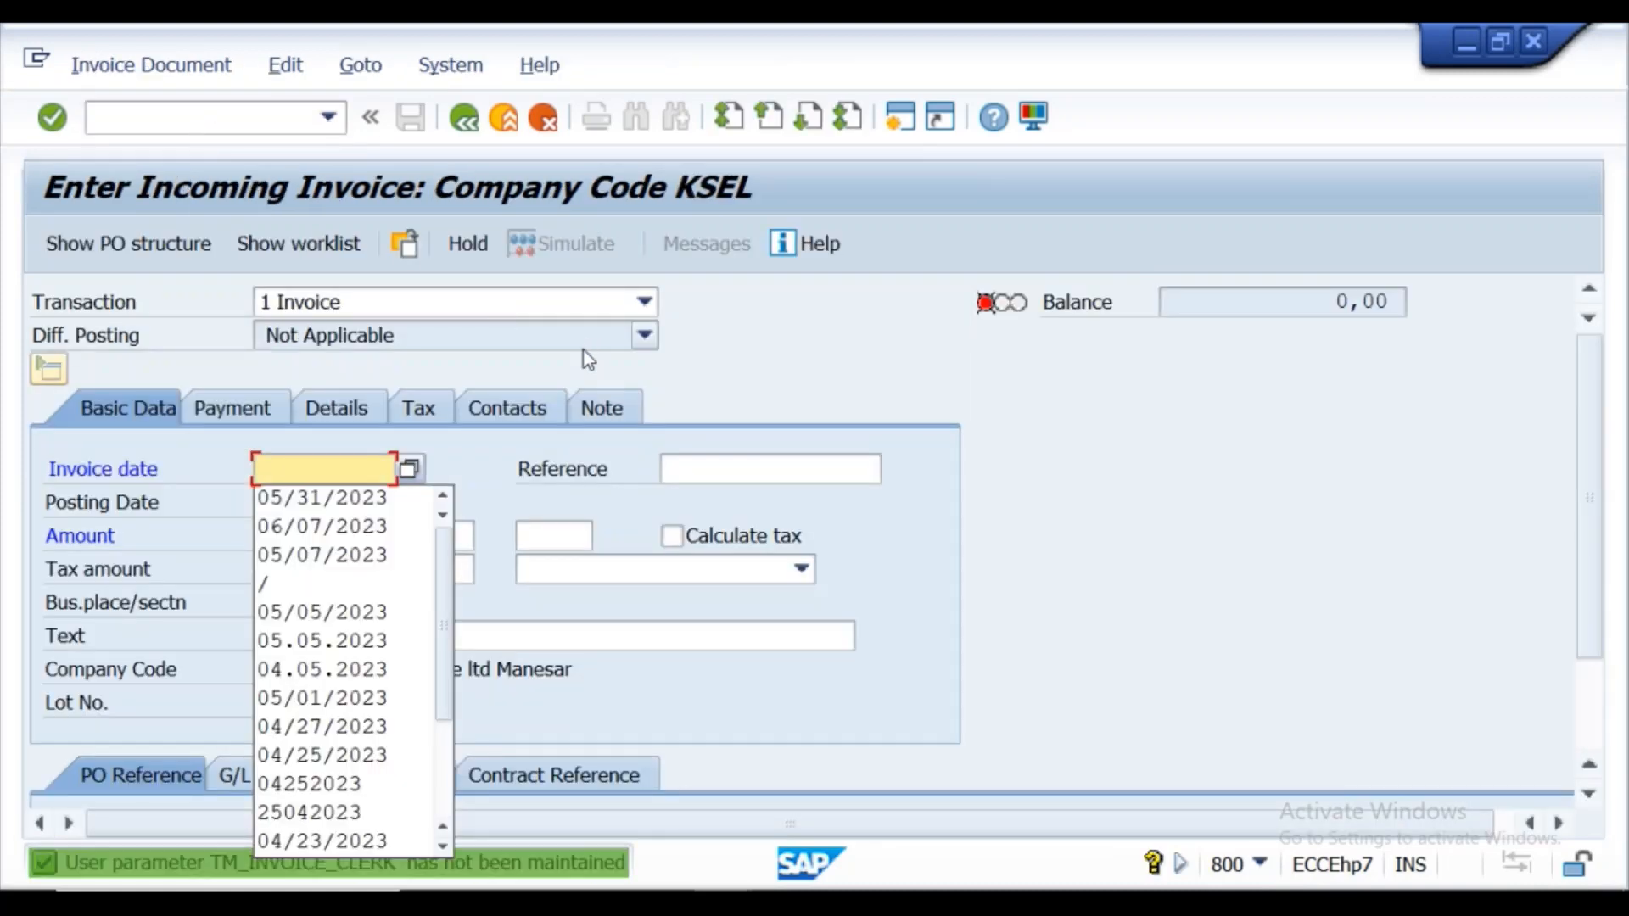
- Set the invoice date to 05/31/2023 and the payment baseline date to 06/15/2023
{"action": "left_click", "coordinate": [879, 349]}
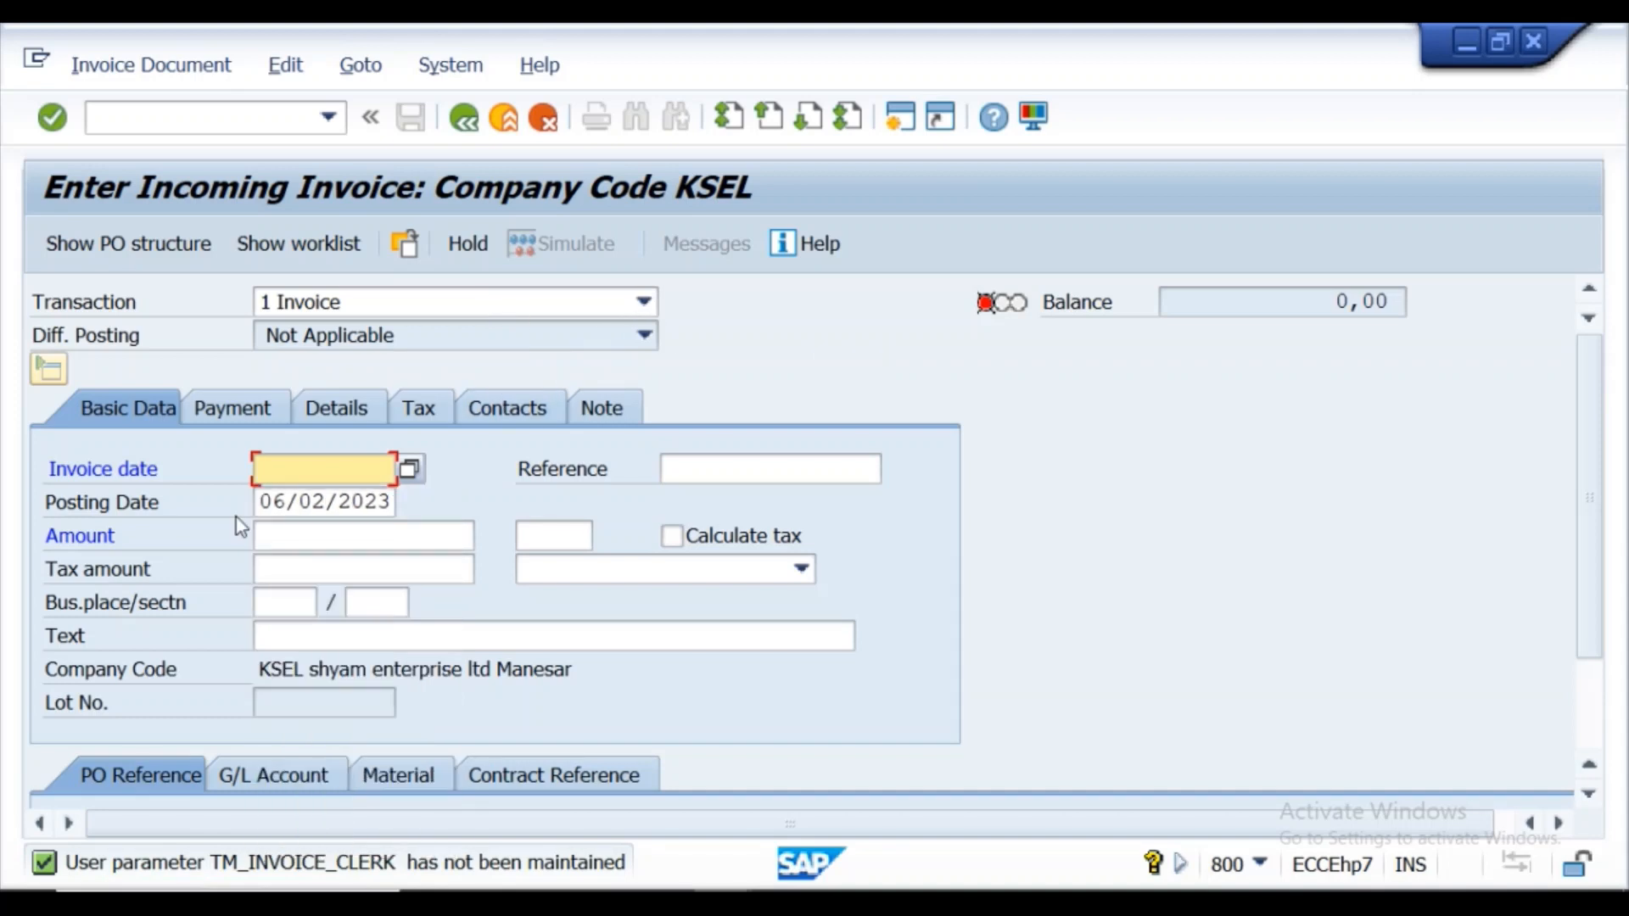
{"action": "left_click", "coordinate": [324, 471]}
{"action": "left_click", "coordinate": [326, 494]}
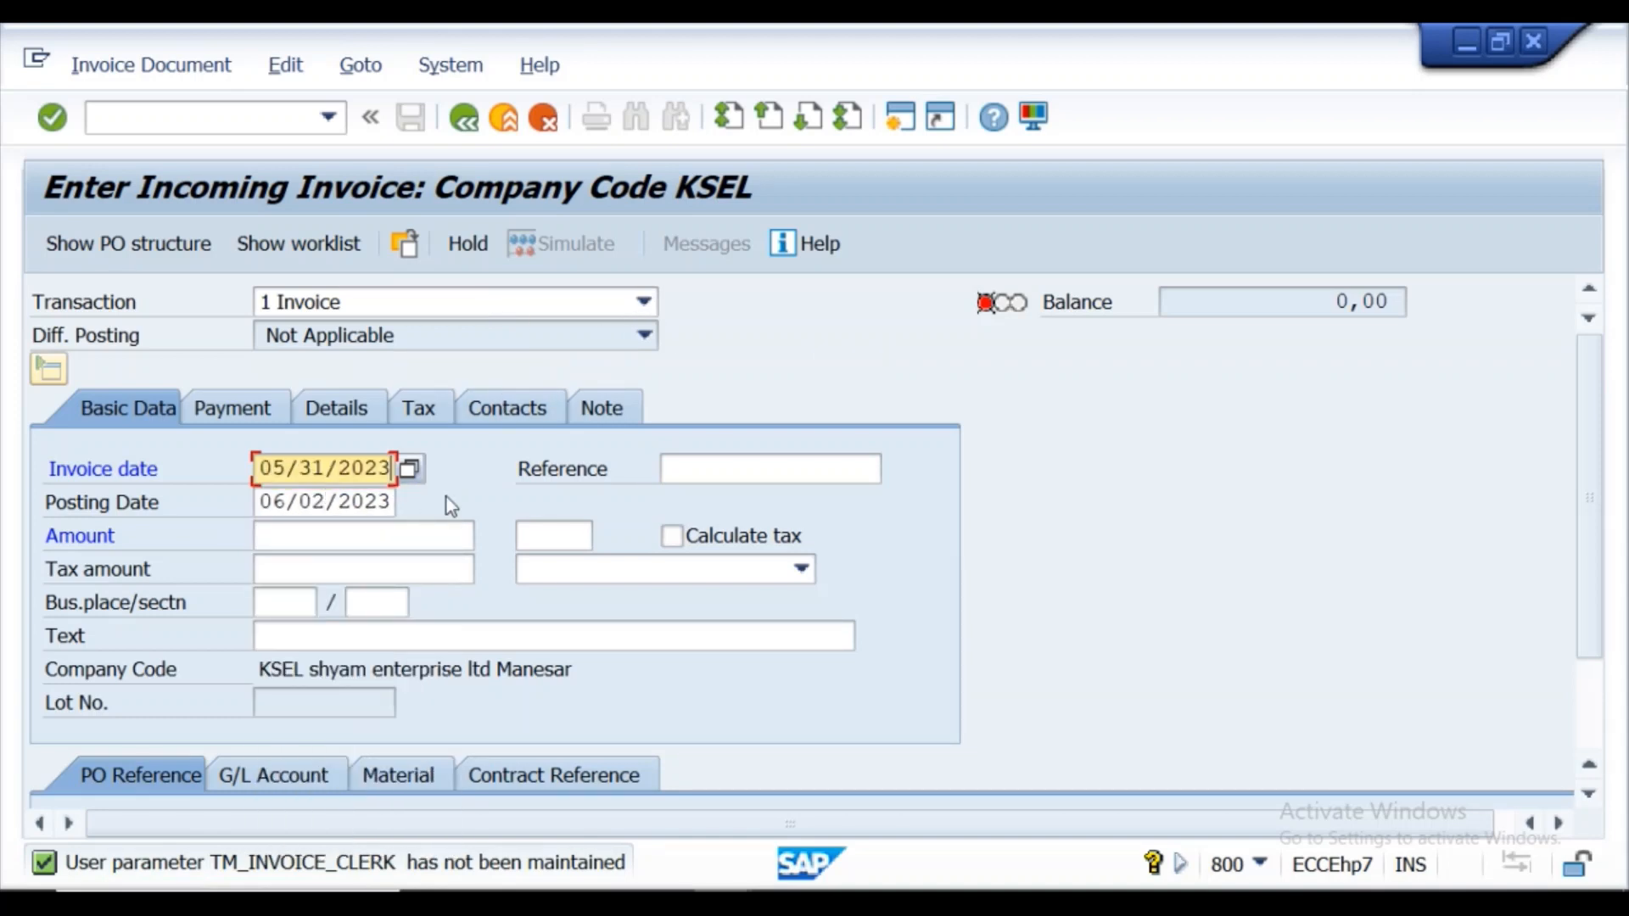
{"action": "left_click", "coordinate": [267, 412]}
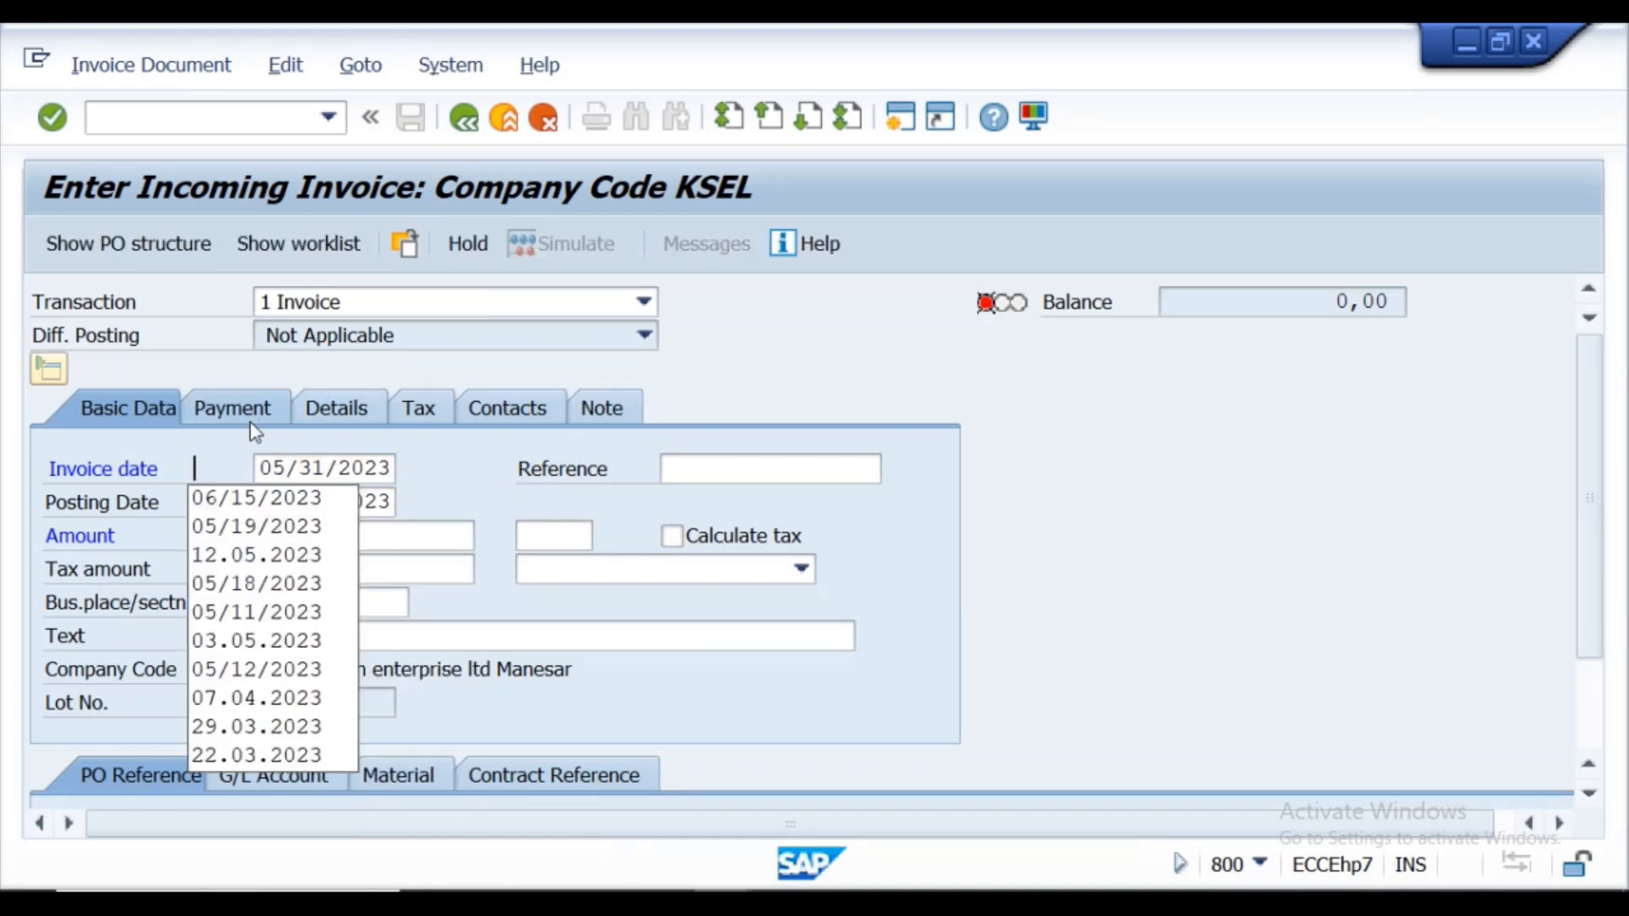
{"action": "left_click", "coordinate": [267, 498]}
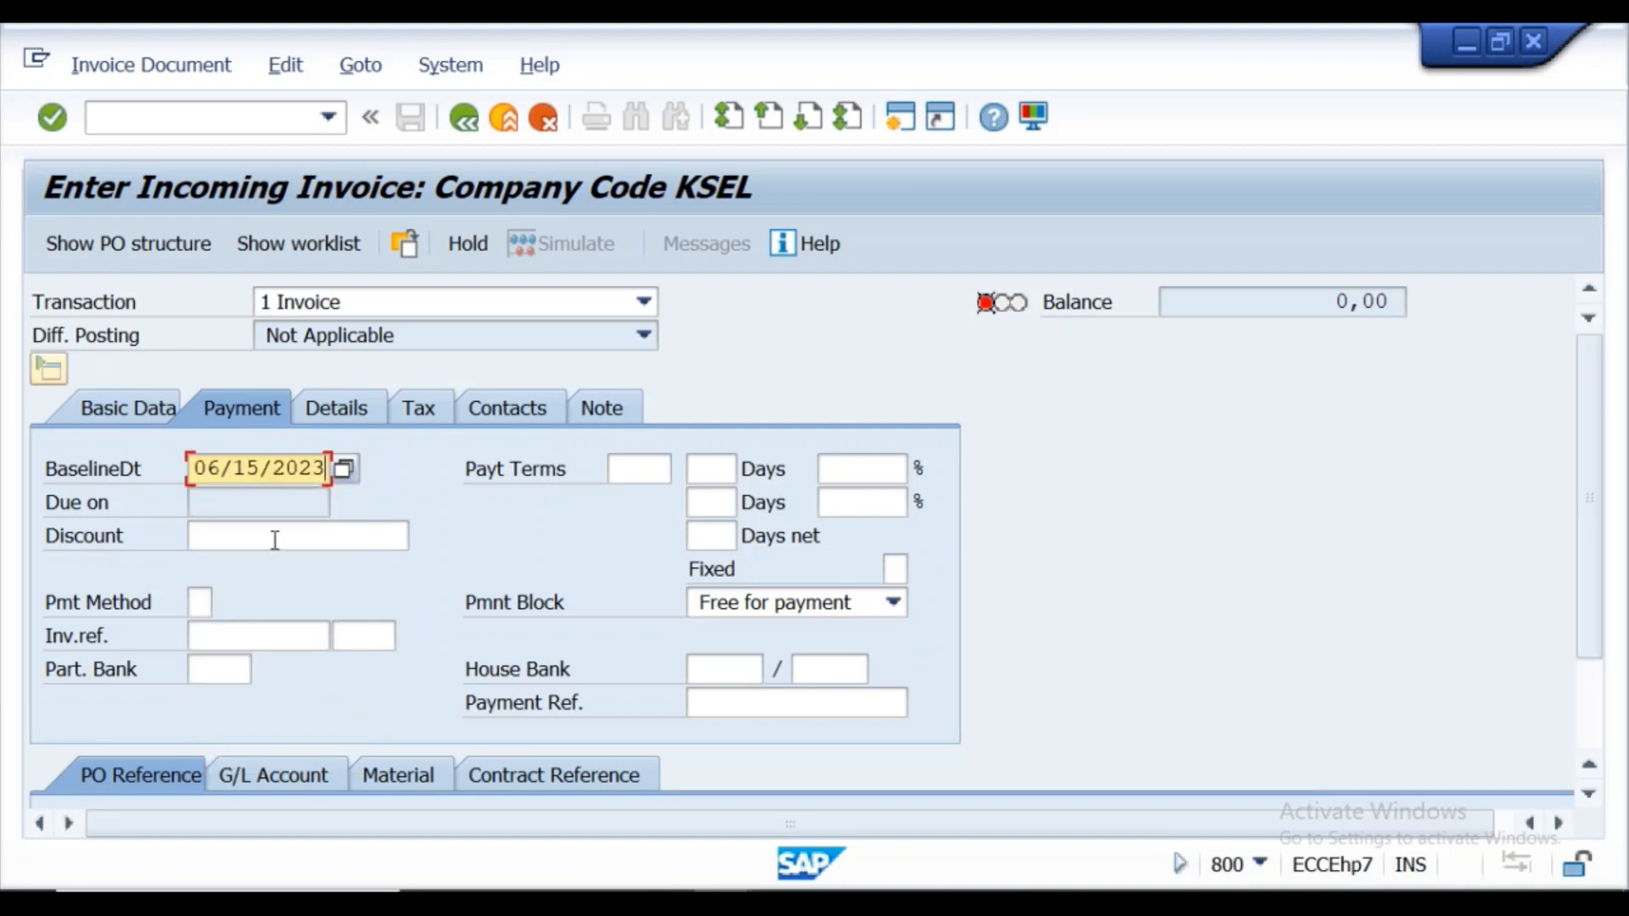
{"action": "left_click_drag", "start_coordinate": [1589, 407], "coordinate": [1612, 662]}
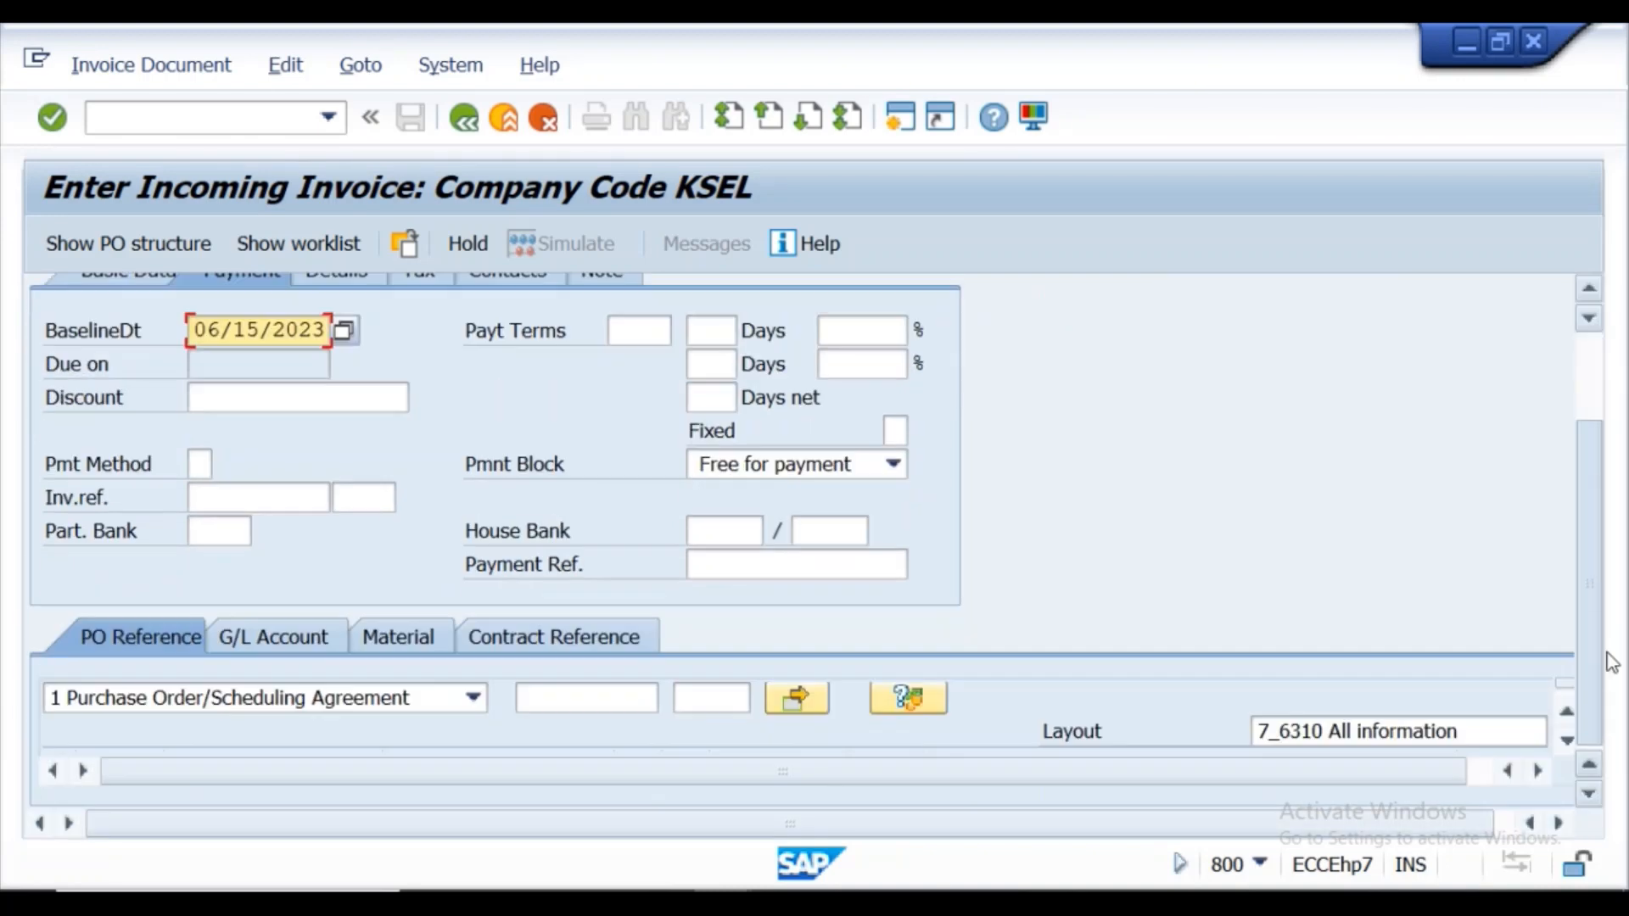
{"action": "key", "text": "Return"}
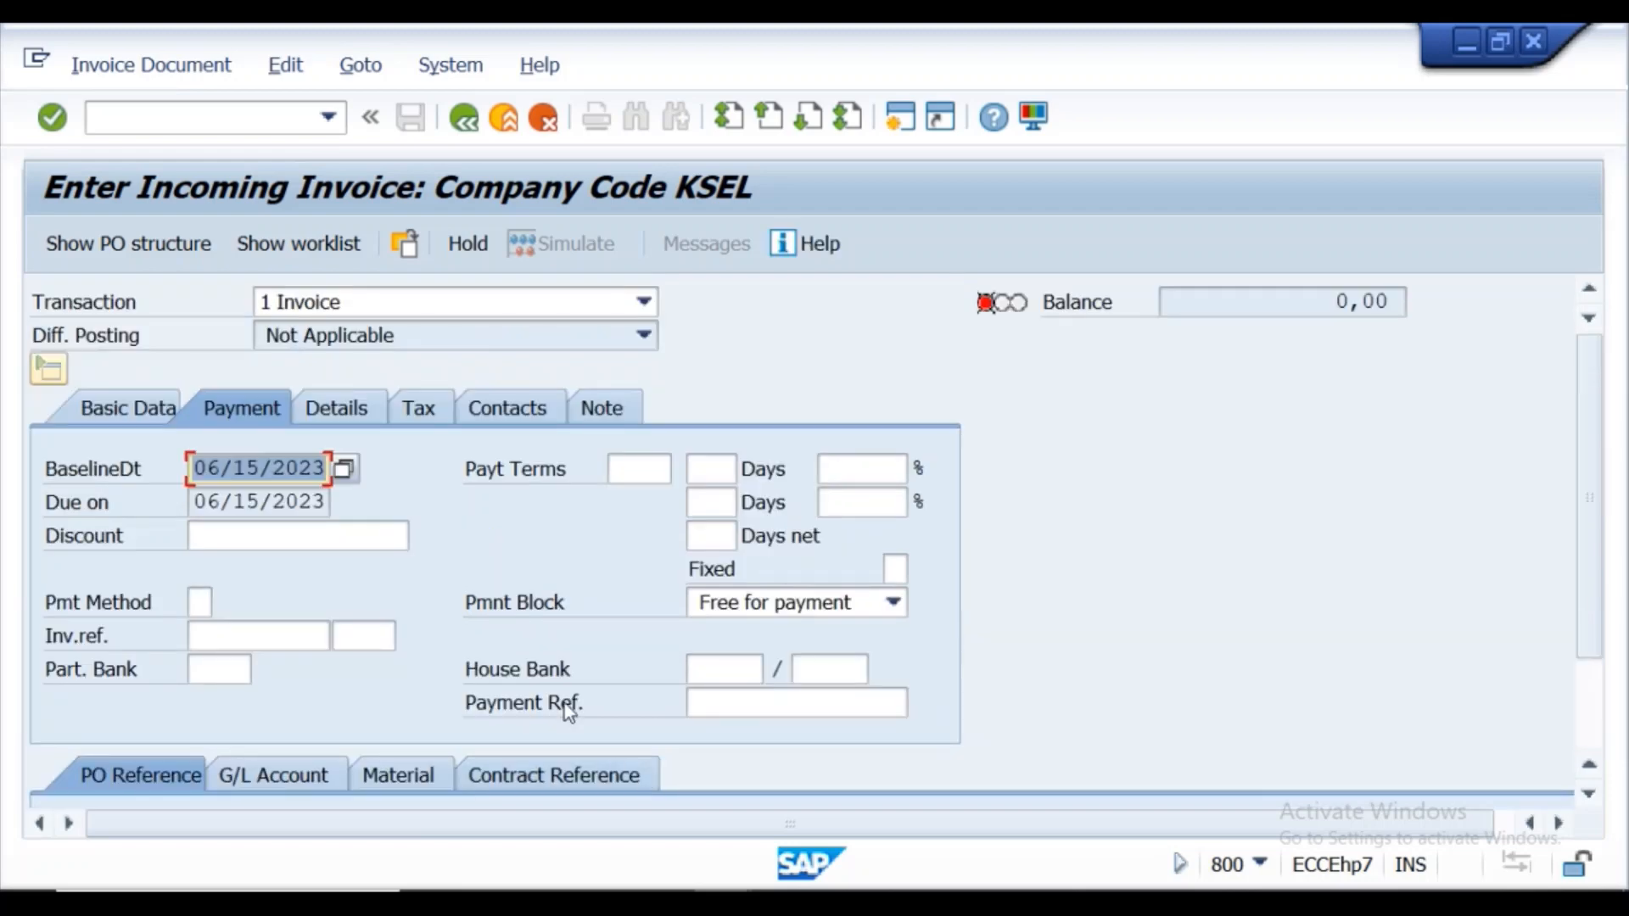
- Reference the invoice to the subcontracting purchase order, using the PO number copied from the Notepad notes
{"action": "scroll", "coordinate": [1590, 535], "scroll_direction": "down", "scroll_amount": 3}
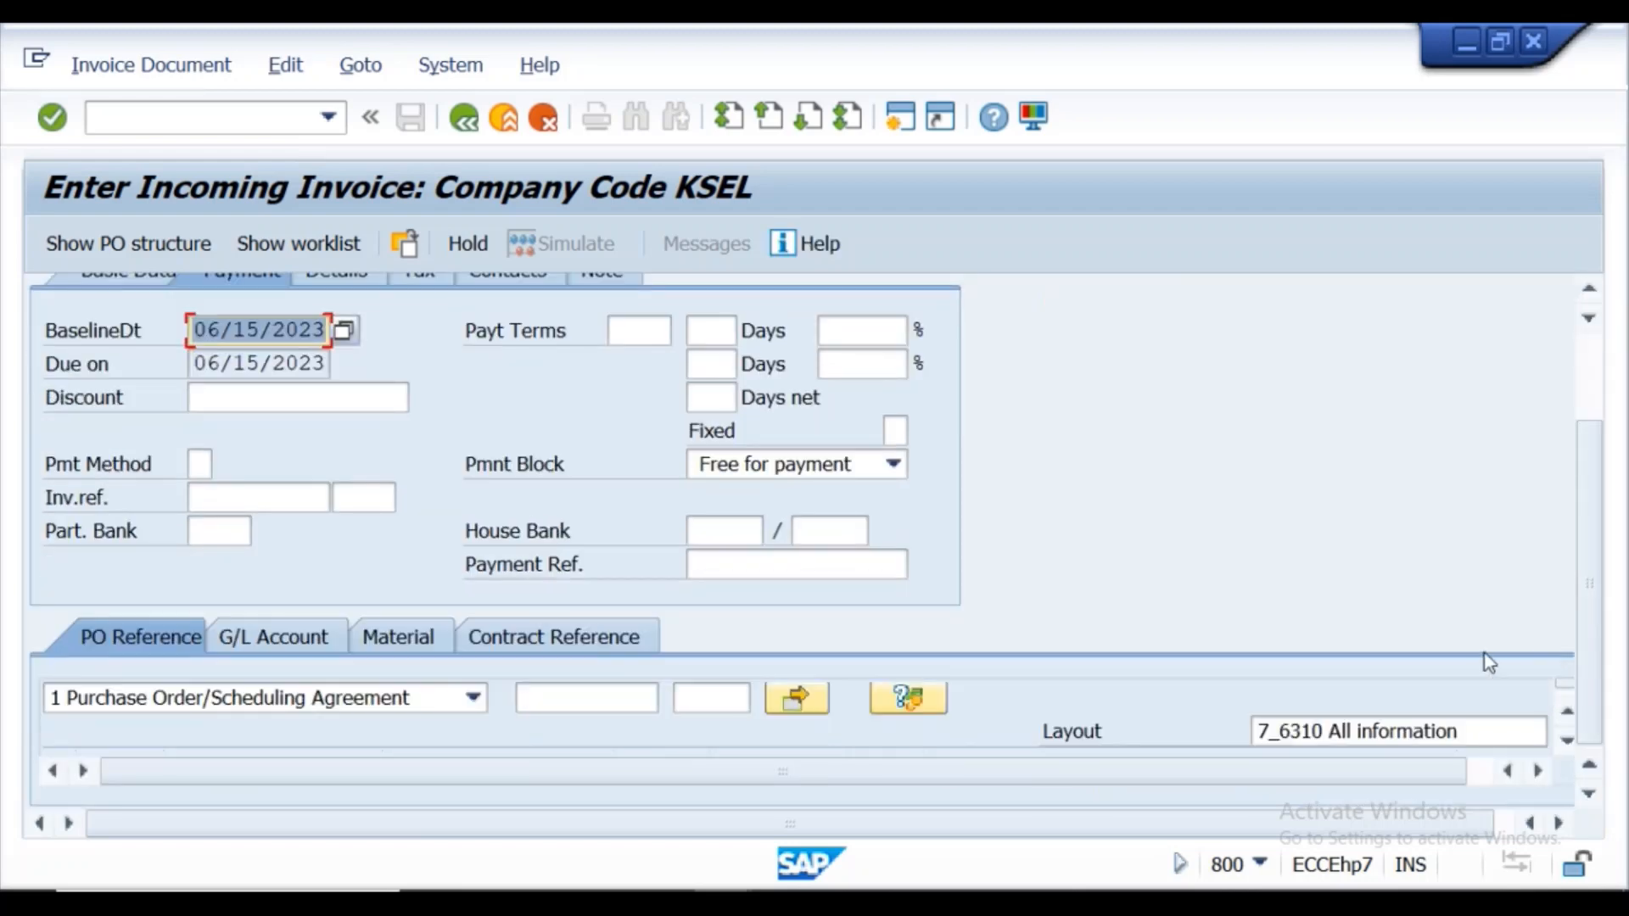
{"action": "left_click", "coordinate": [624, 701]}
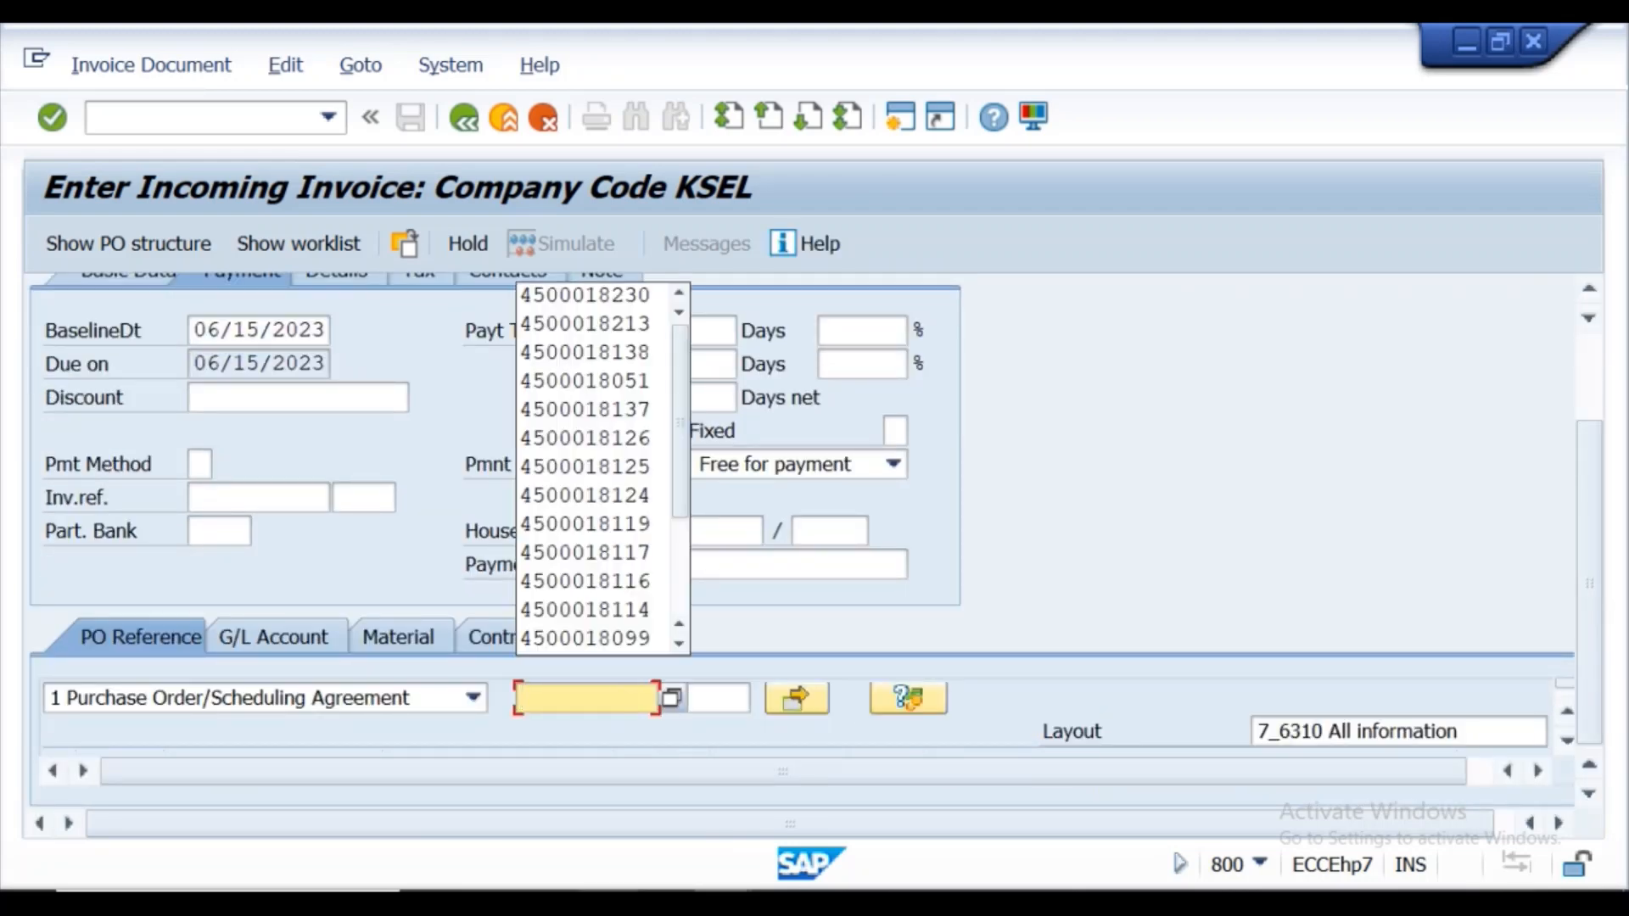
{"action": "key", "text": "alt+Tab"}
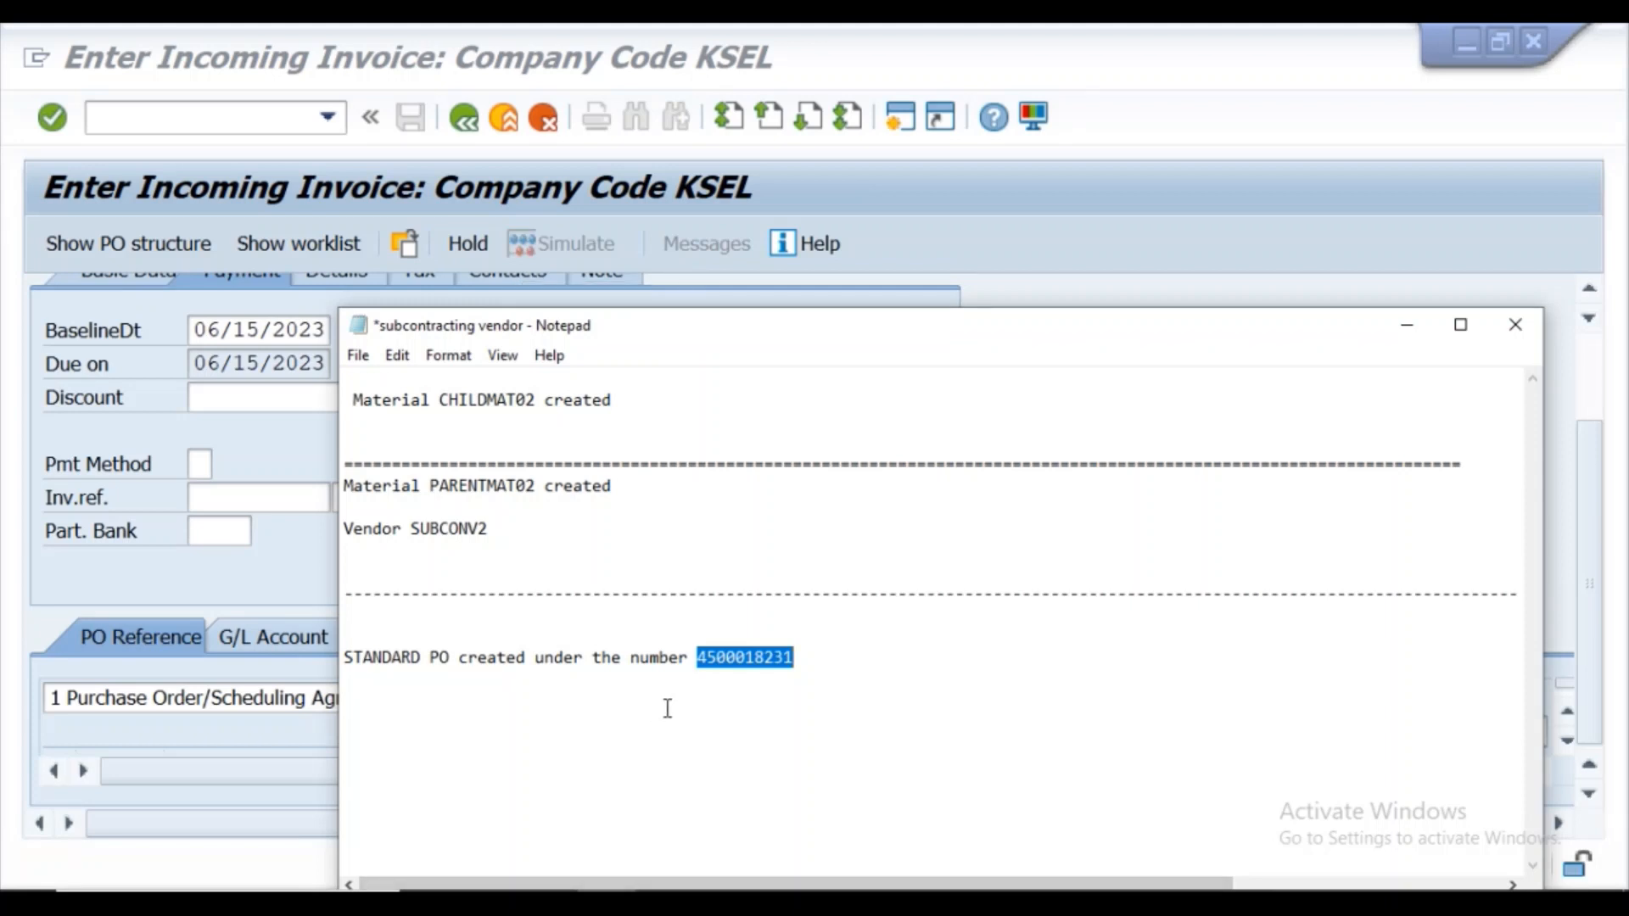
{"action": "mouse_move", "coordinate": [727, 901]}
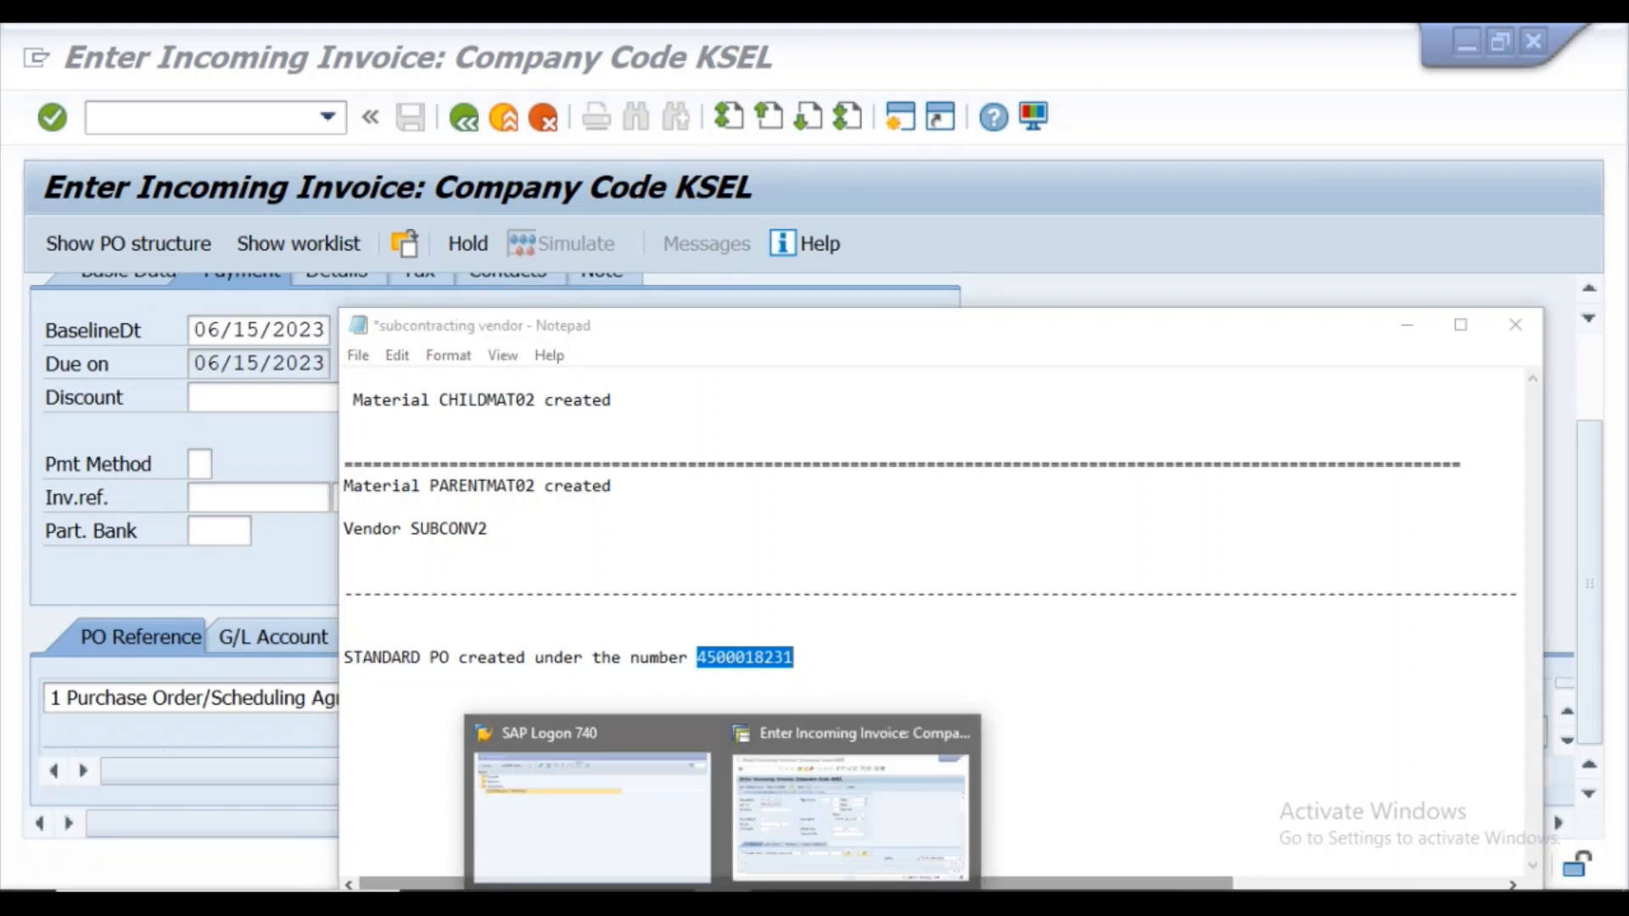
{"action": "left_click", "coordinate": [796, 813]}
{"action": "left_click", "coordinate": [564, 701]}
{"action": "key", "text": "ctrl+v"}
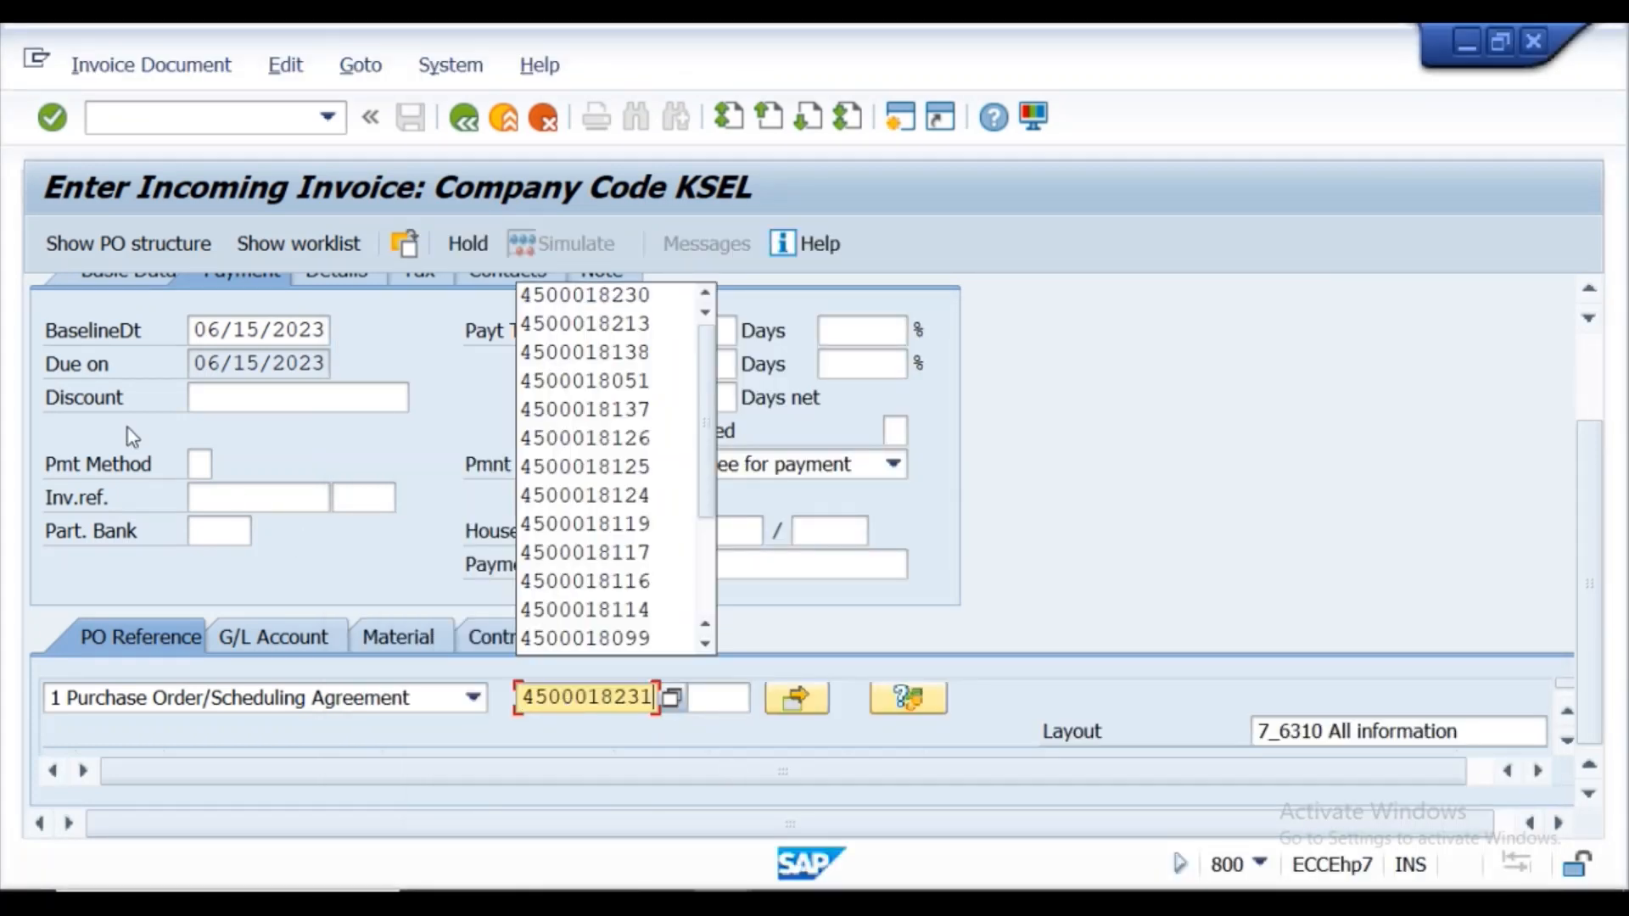
{"action": "key", "text": "Return"}
{"action": "key", "text": "Return"}
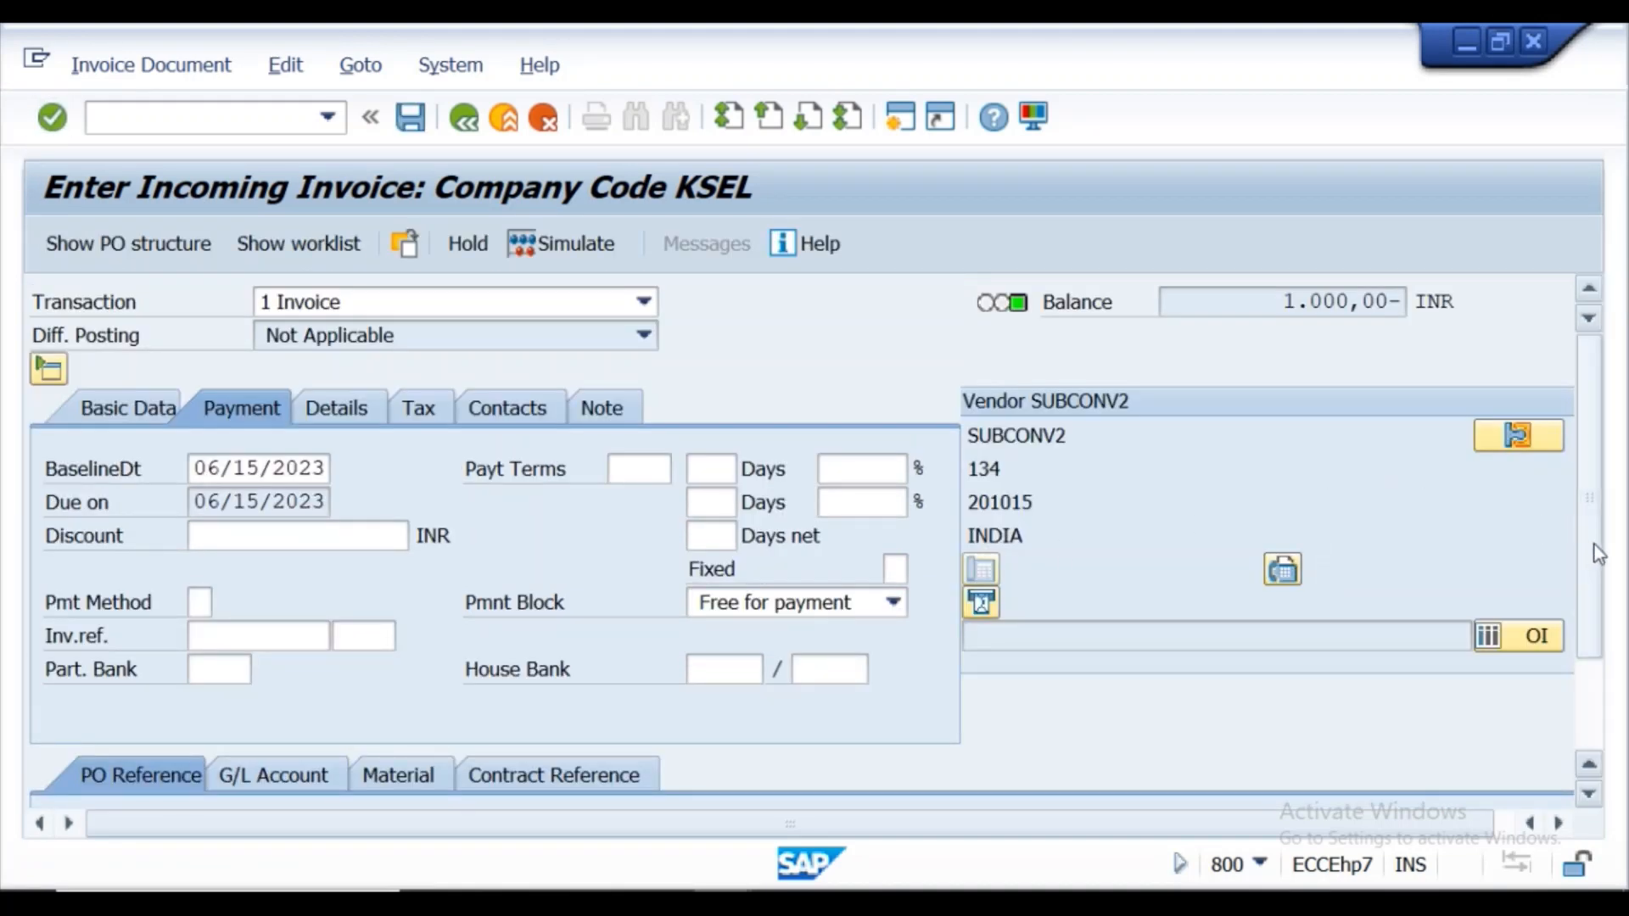
- Check the invoice's tax data, select tax code I1 in the basic data and enable tax calculation
{"action": "mouse_move", "coordinate": [1582, 472]}
{"action": "left_mouse_down"}
{"action": "mouse_move", "coordinate": [1581, 507]}
{"action": "mouse_move", "coordinate": [1582, 460]}
{"action": "left_mouse_up"}
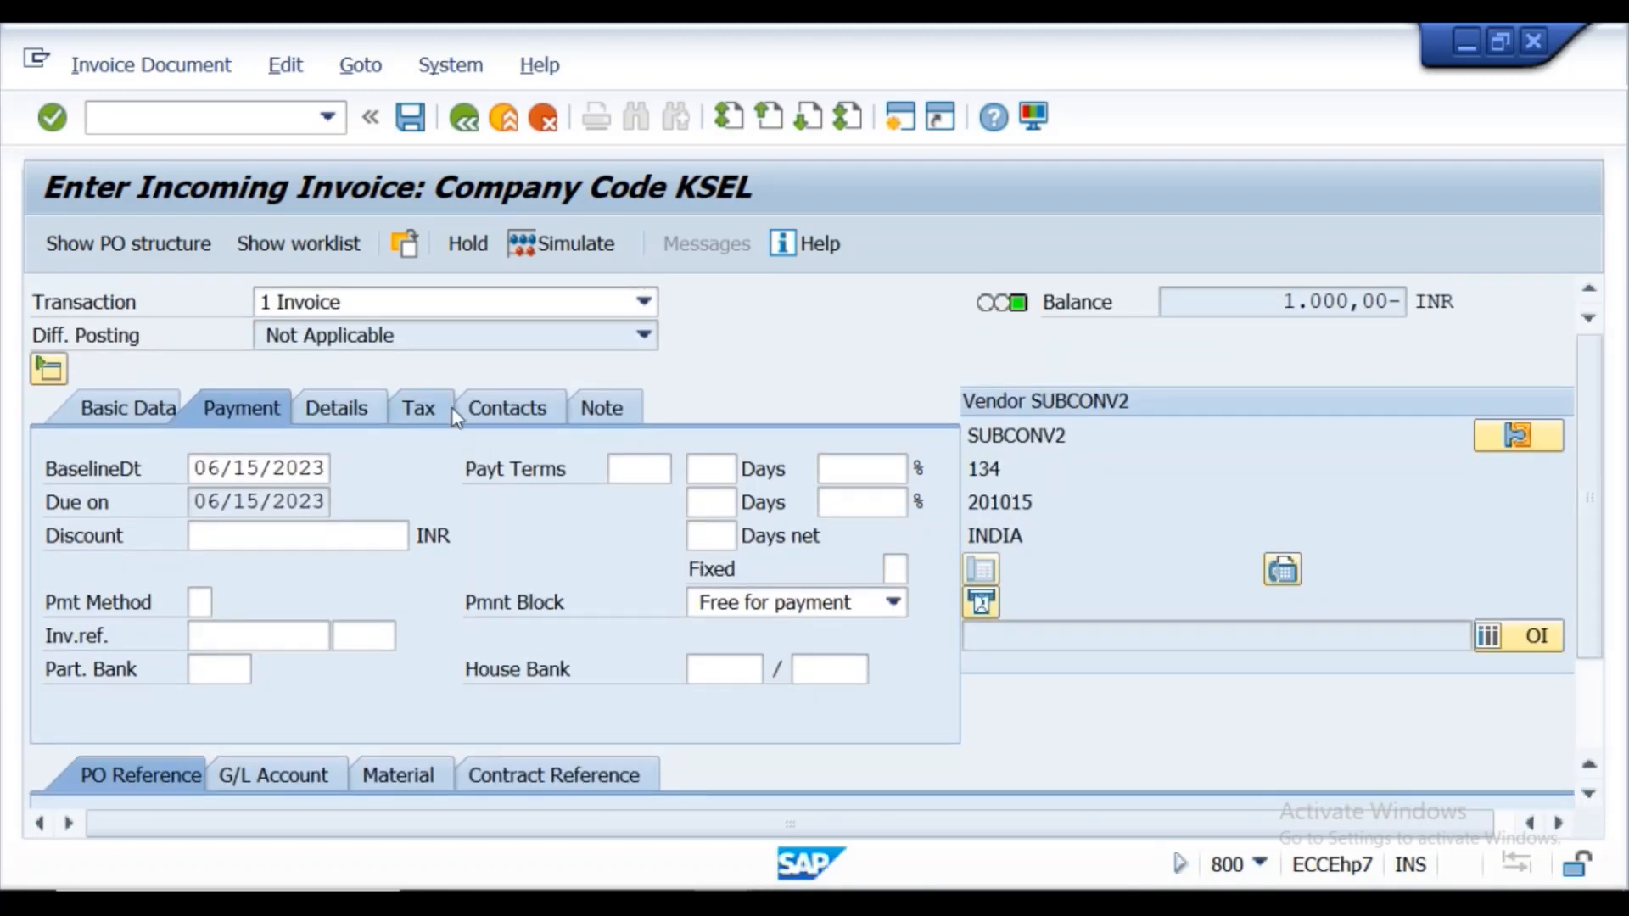
{"action": "left_click", "coordinate": [438, 416]}
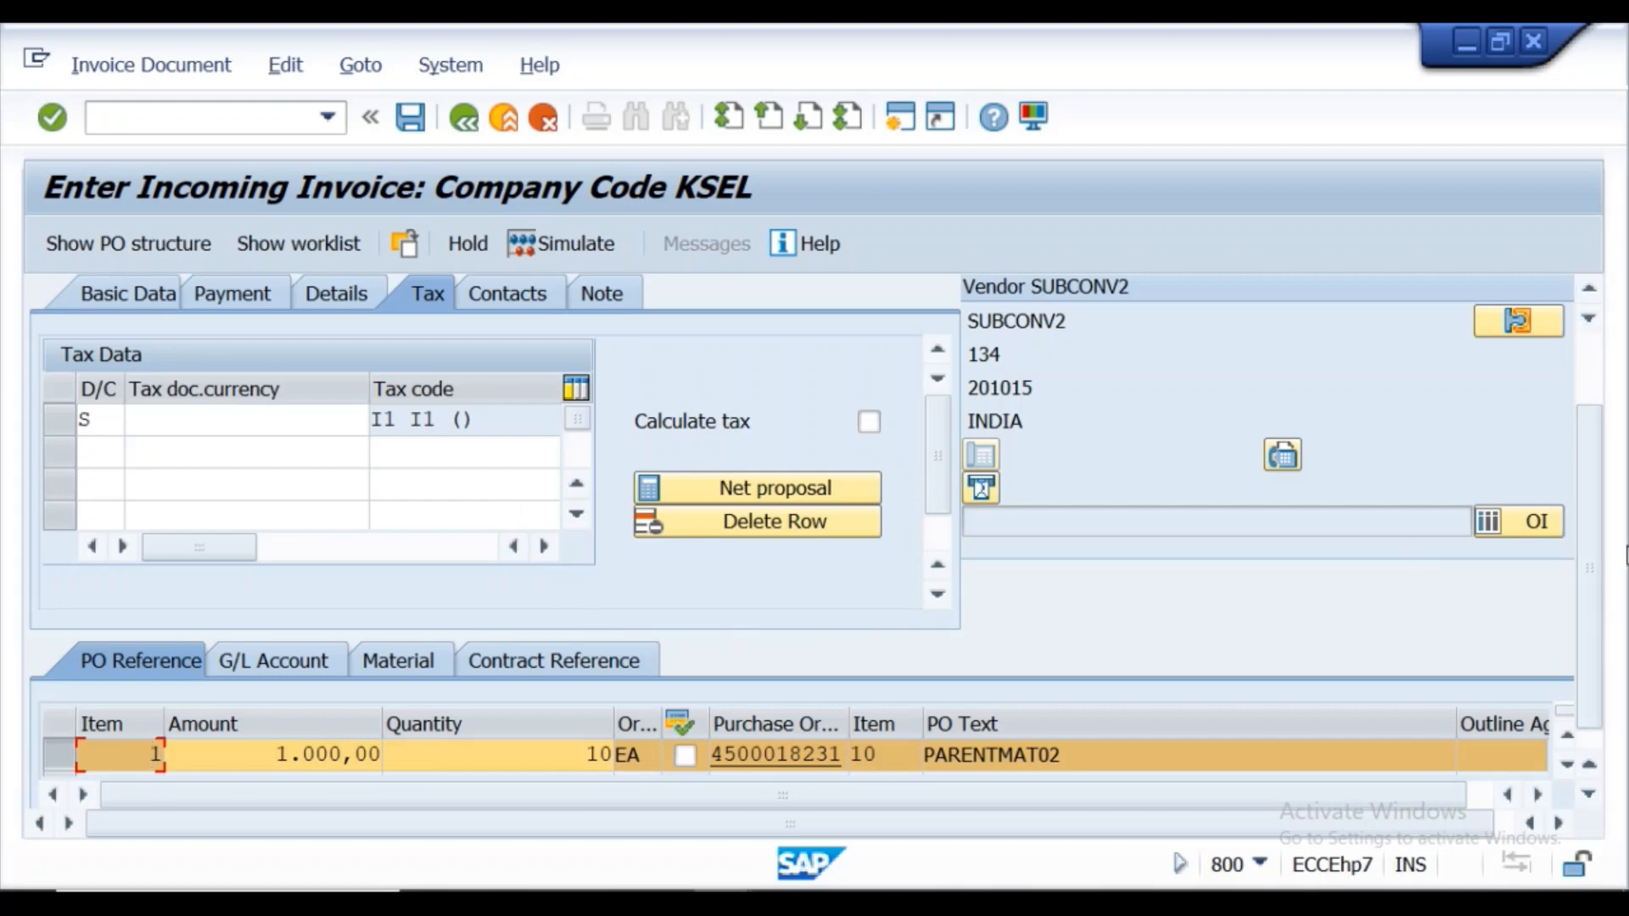
{"action": "left_click_drag", "start_coordinate": [1595, 537], "coordinate": [1595, 459]}
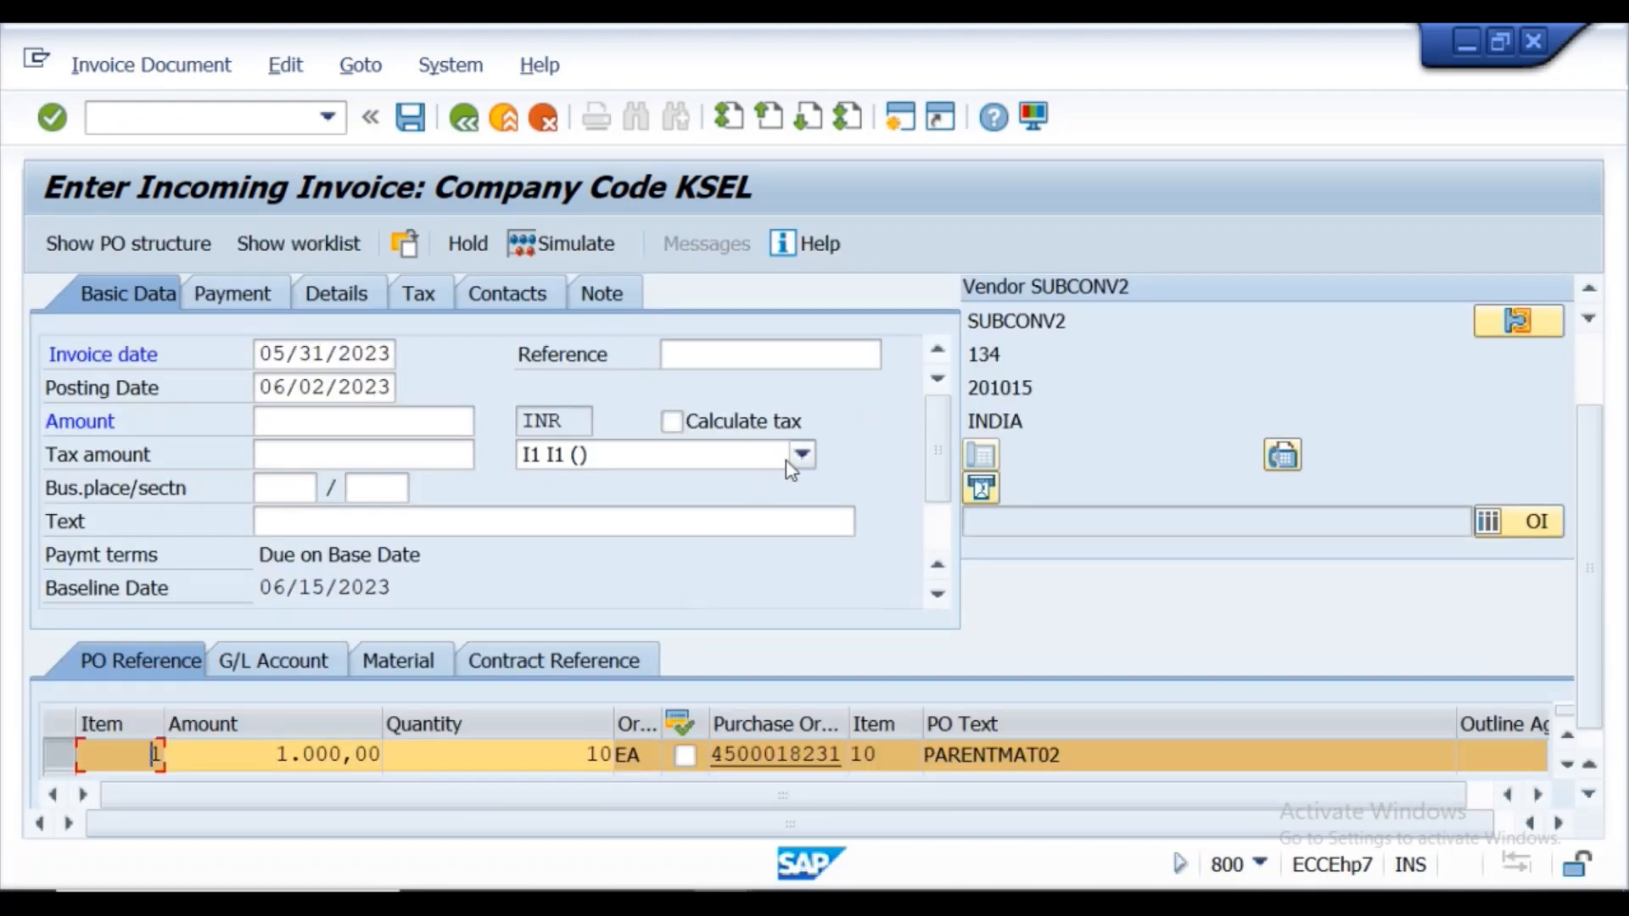
{"action": "left_click", "coordinate": [801, 457]}
{"action": "left_click", "coordinate": [582, 480]}
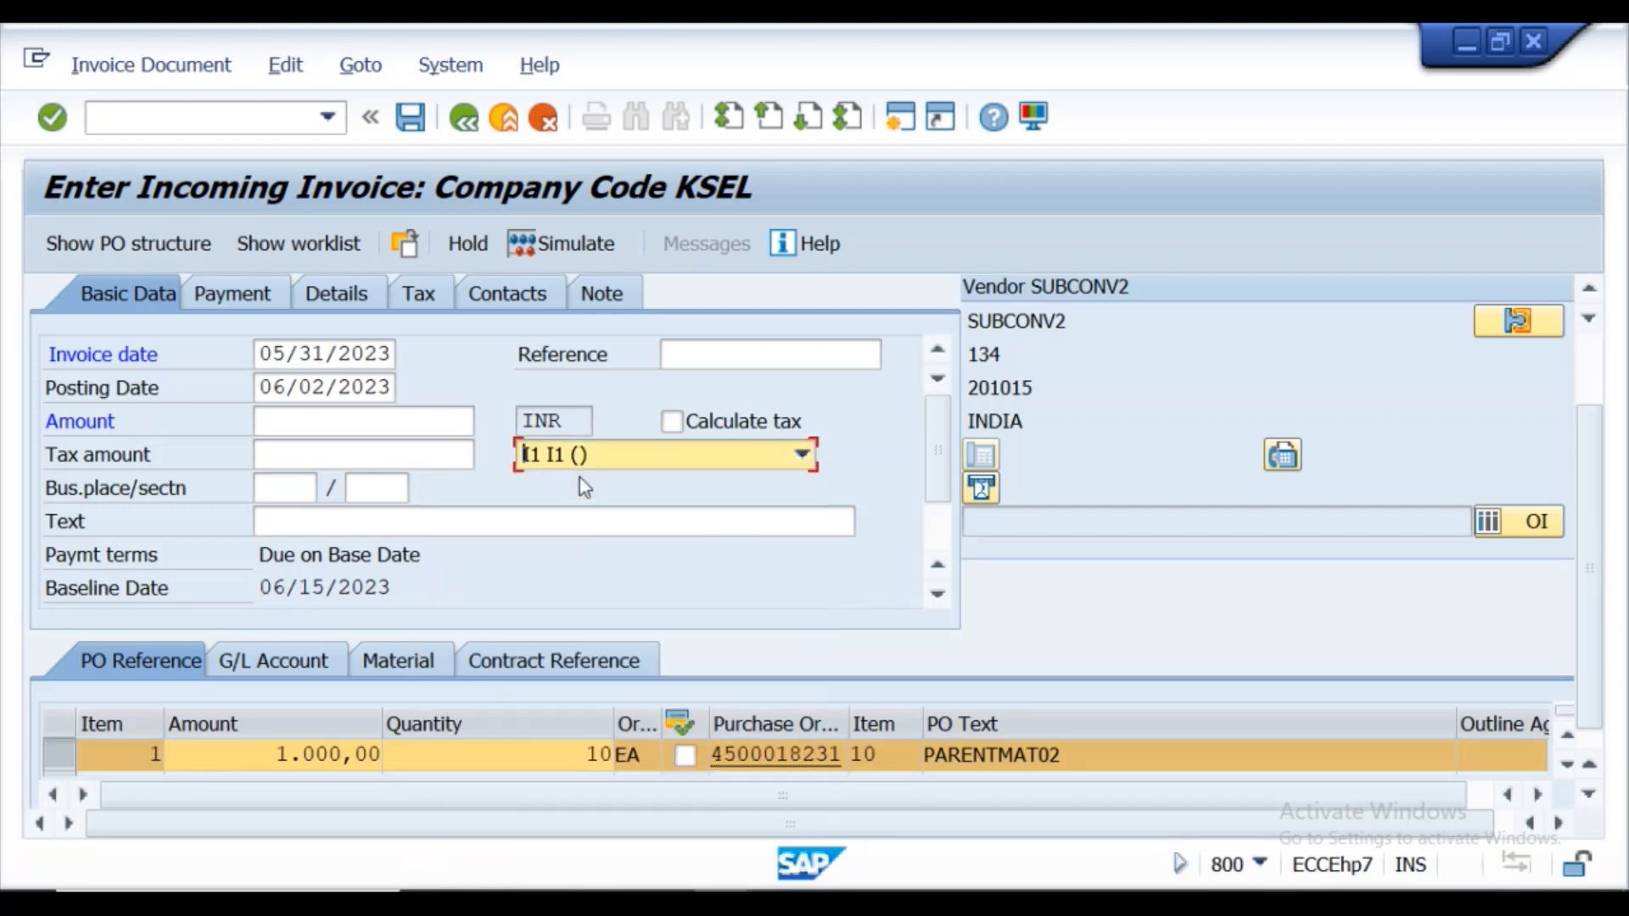
{"action": "left_click", "coordinate": [672, 422]}
{"action": "left_click_drag", "start_coordinate": [1582, 592], "coordinate": [1579, 505]}
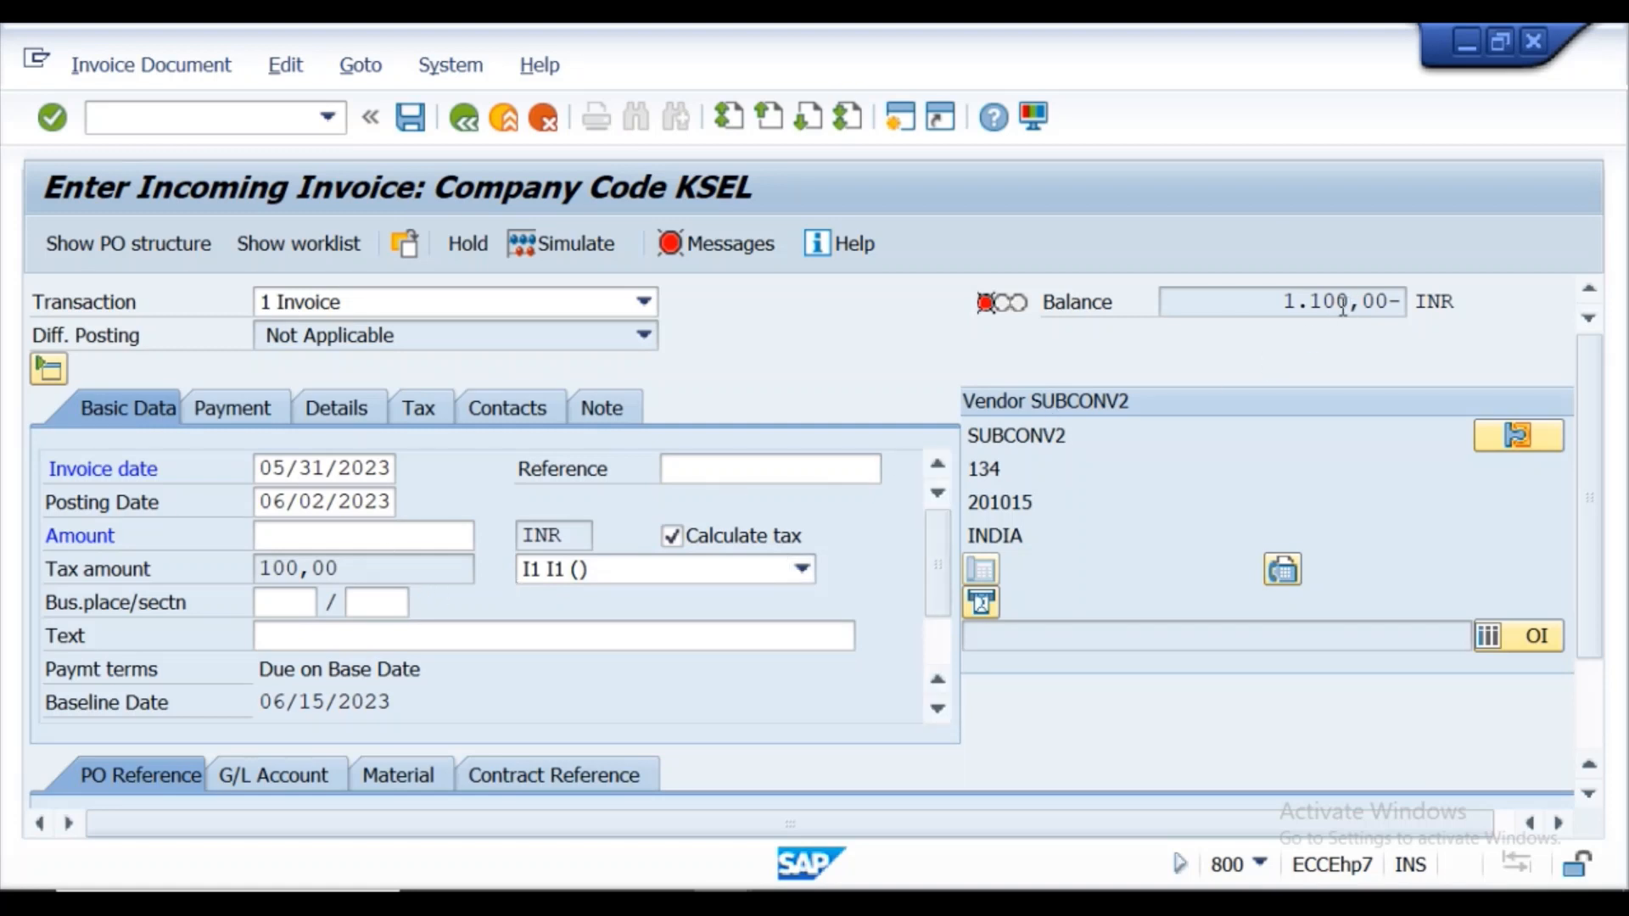
- Set the invoice amount to 1100 INR and post the invoice from its simulation
{"action": "left_click", "coordinate": [319, 538]}
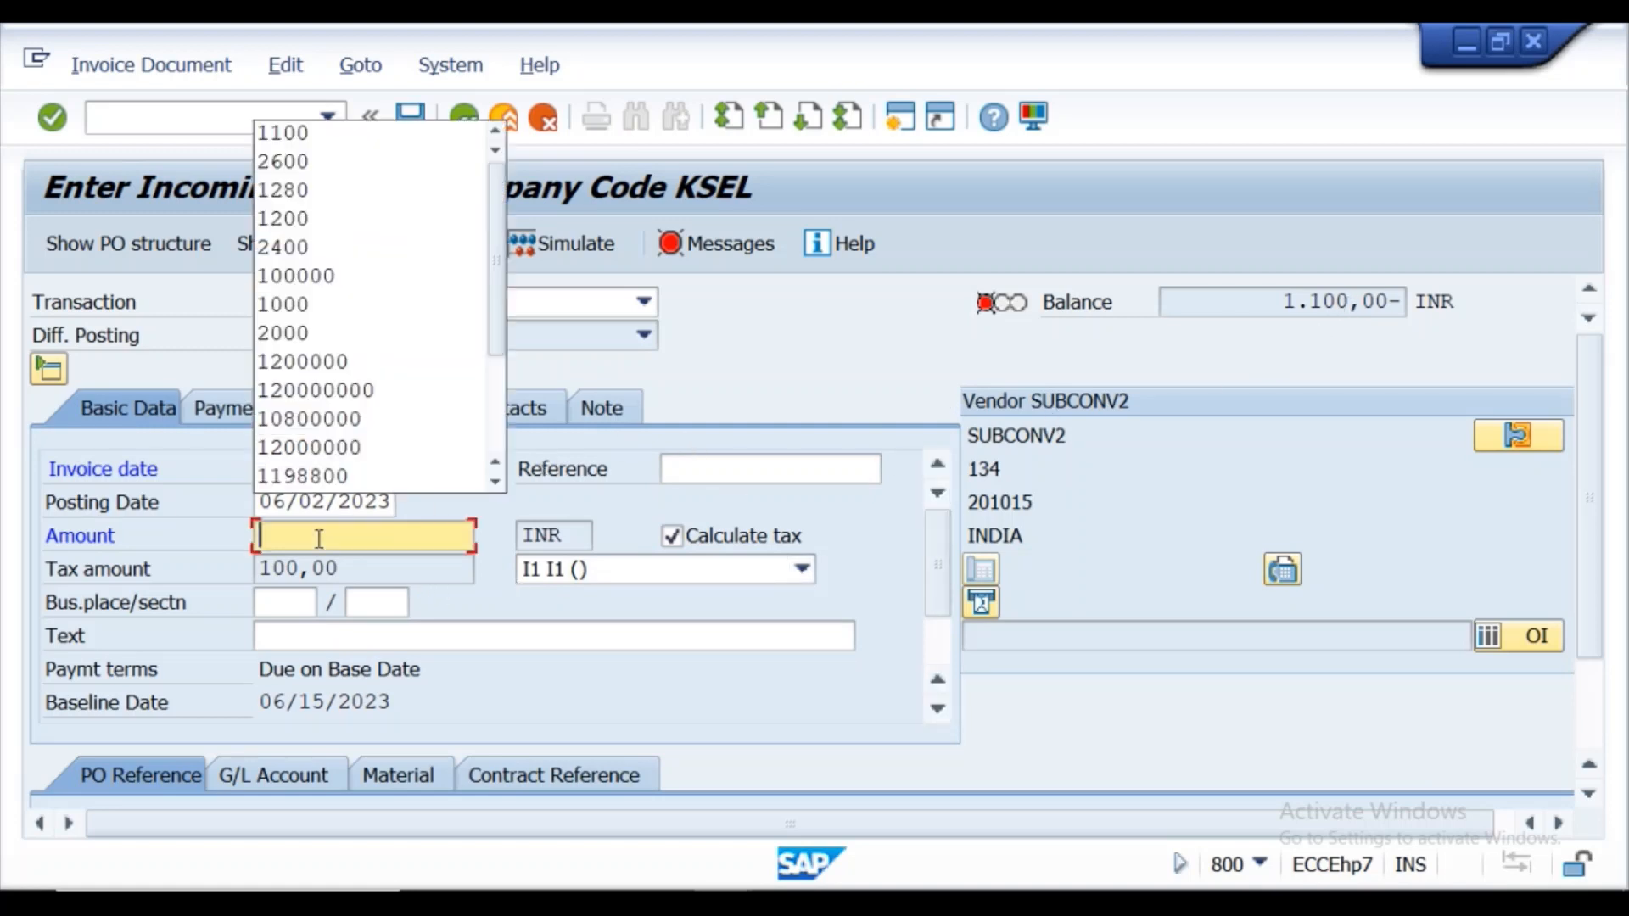
{"action": "type", "text": "1100"}
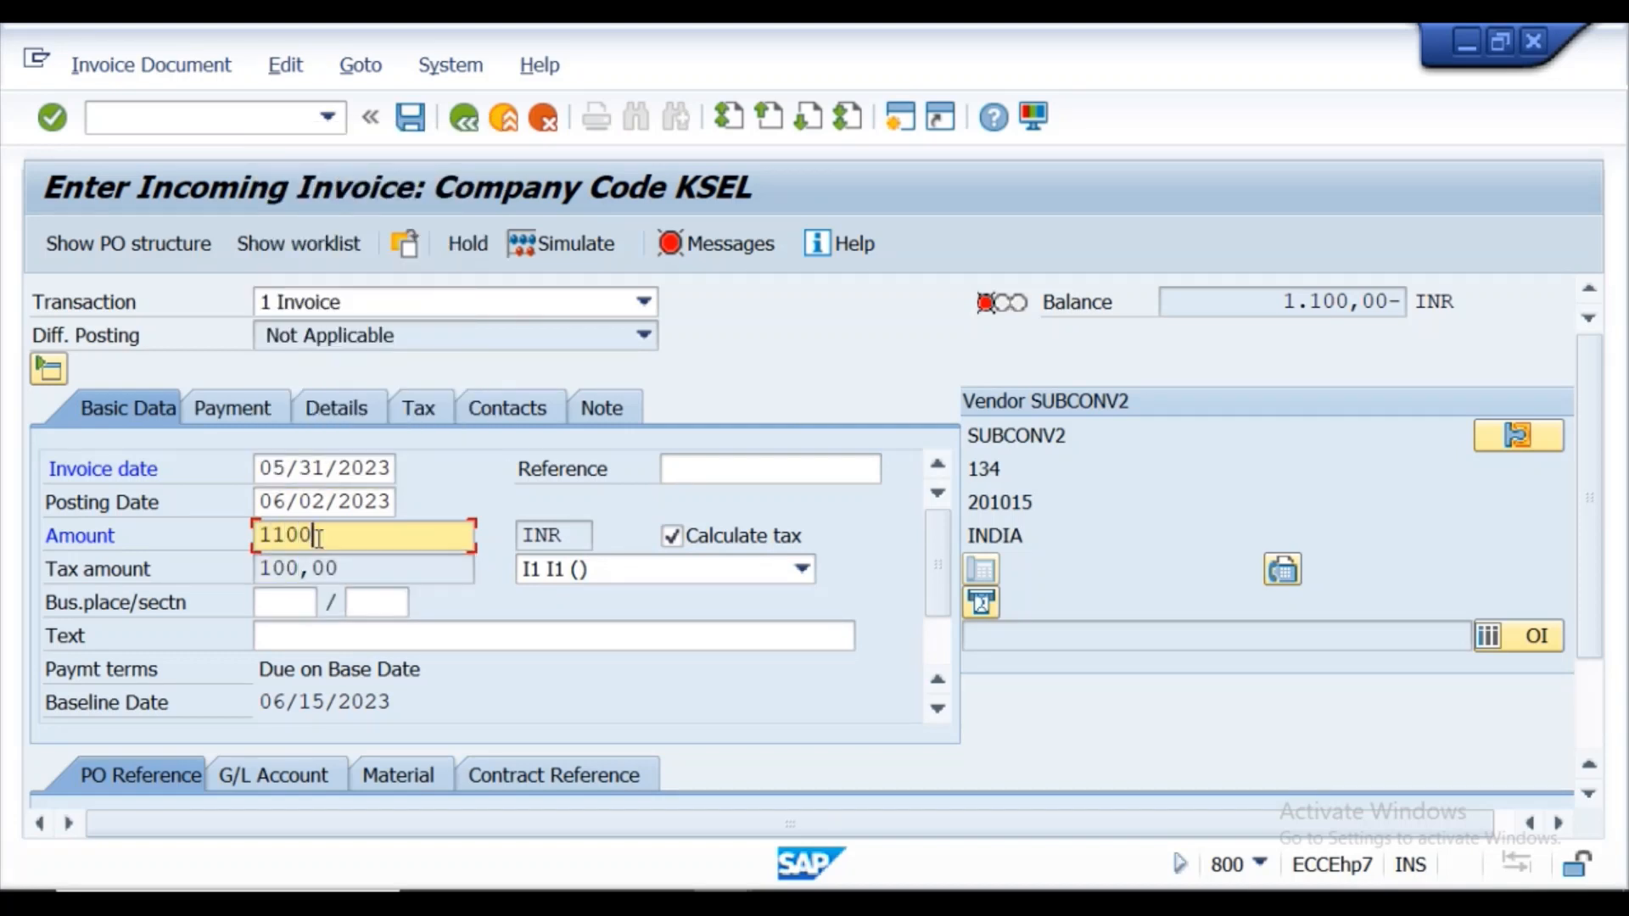
{"action": "key", "text": "Return"}
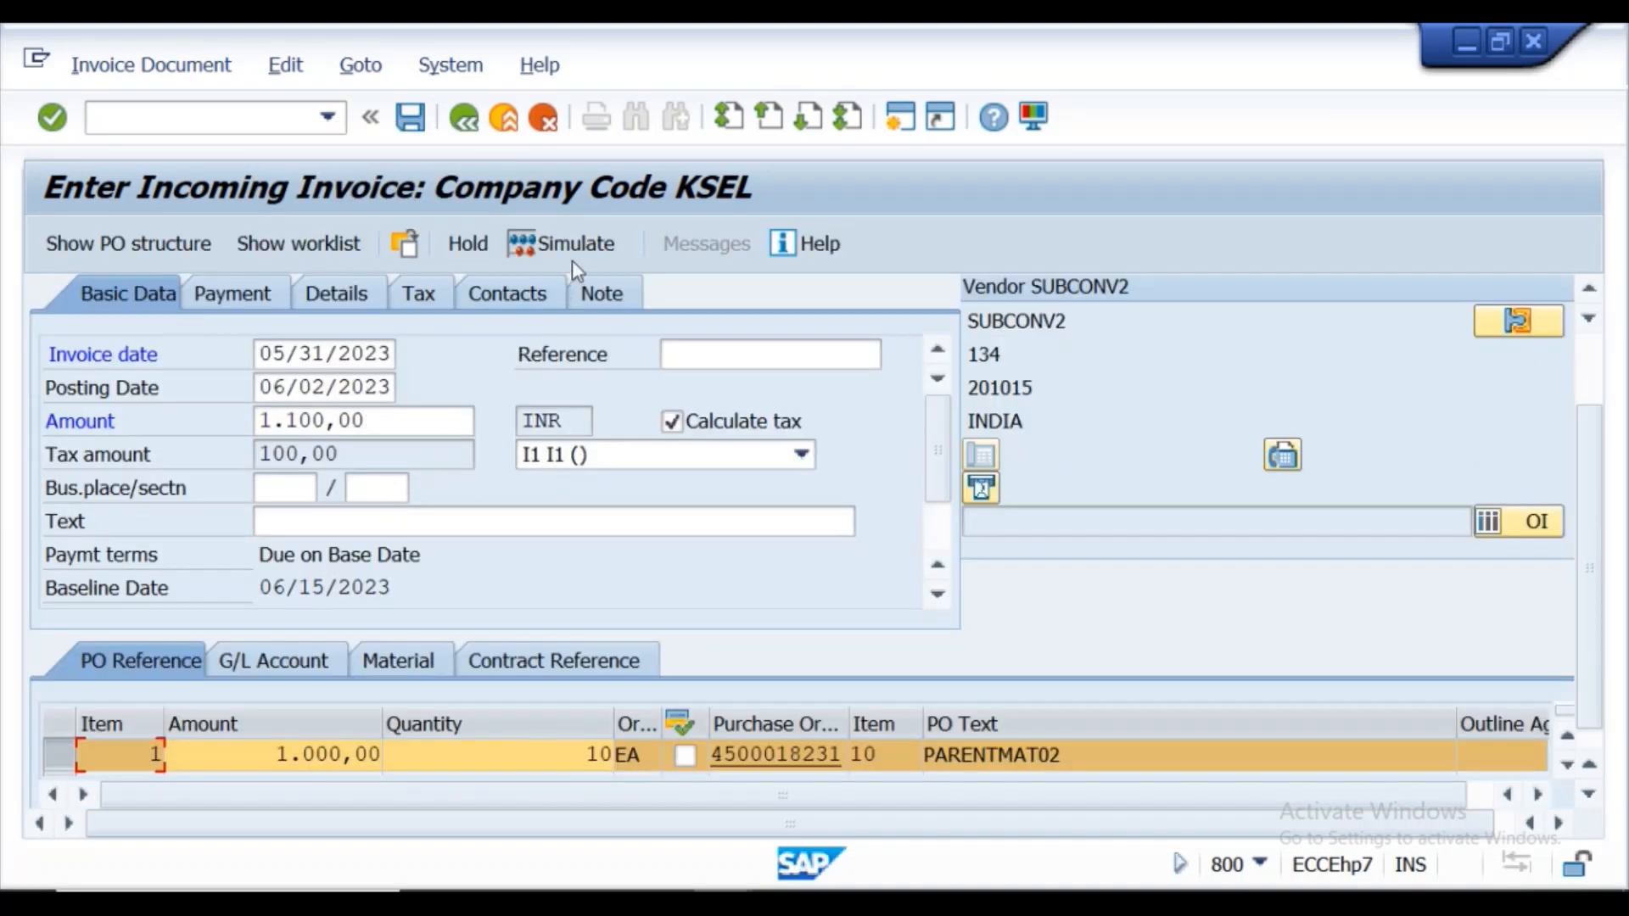
{"action": "left_click", "coordinate": [572, 256]}
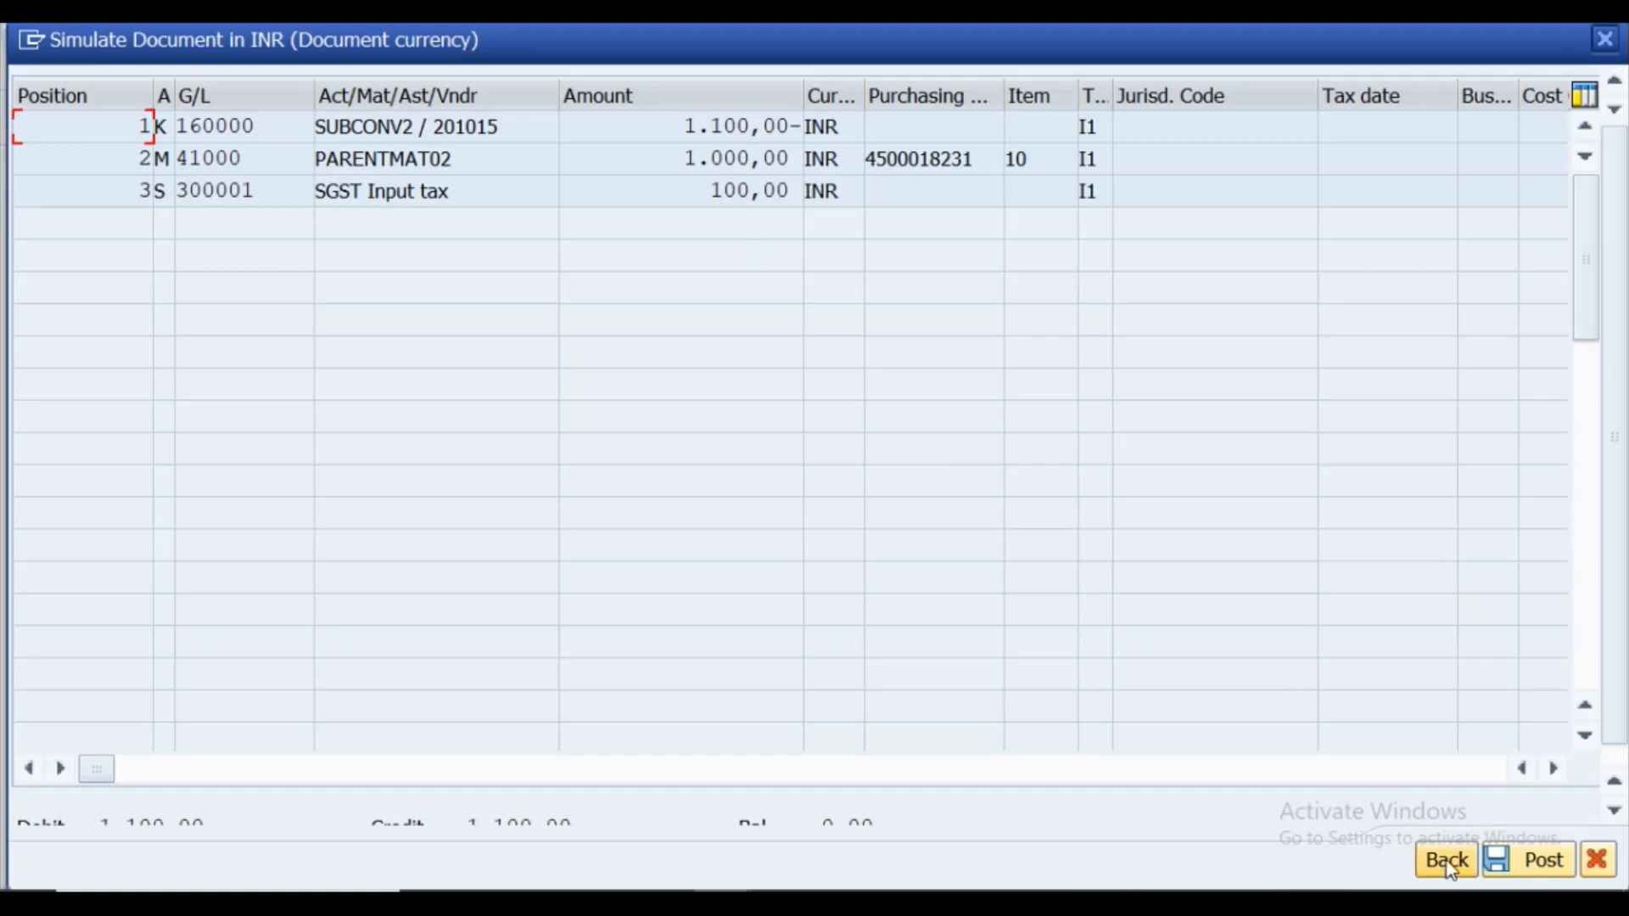
{"action": "left_click", "coordinate": [1532, 860]}
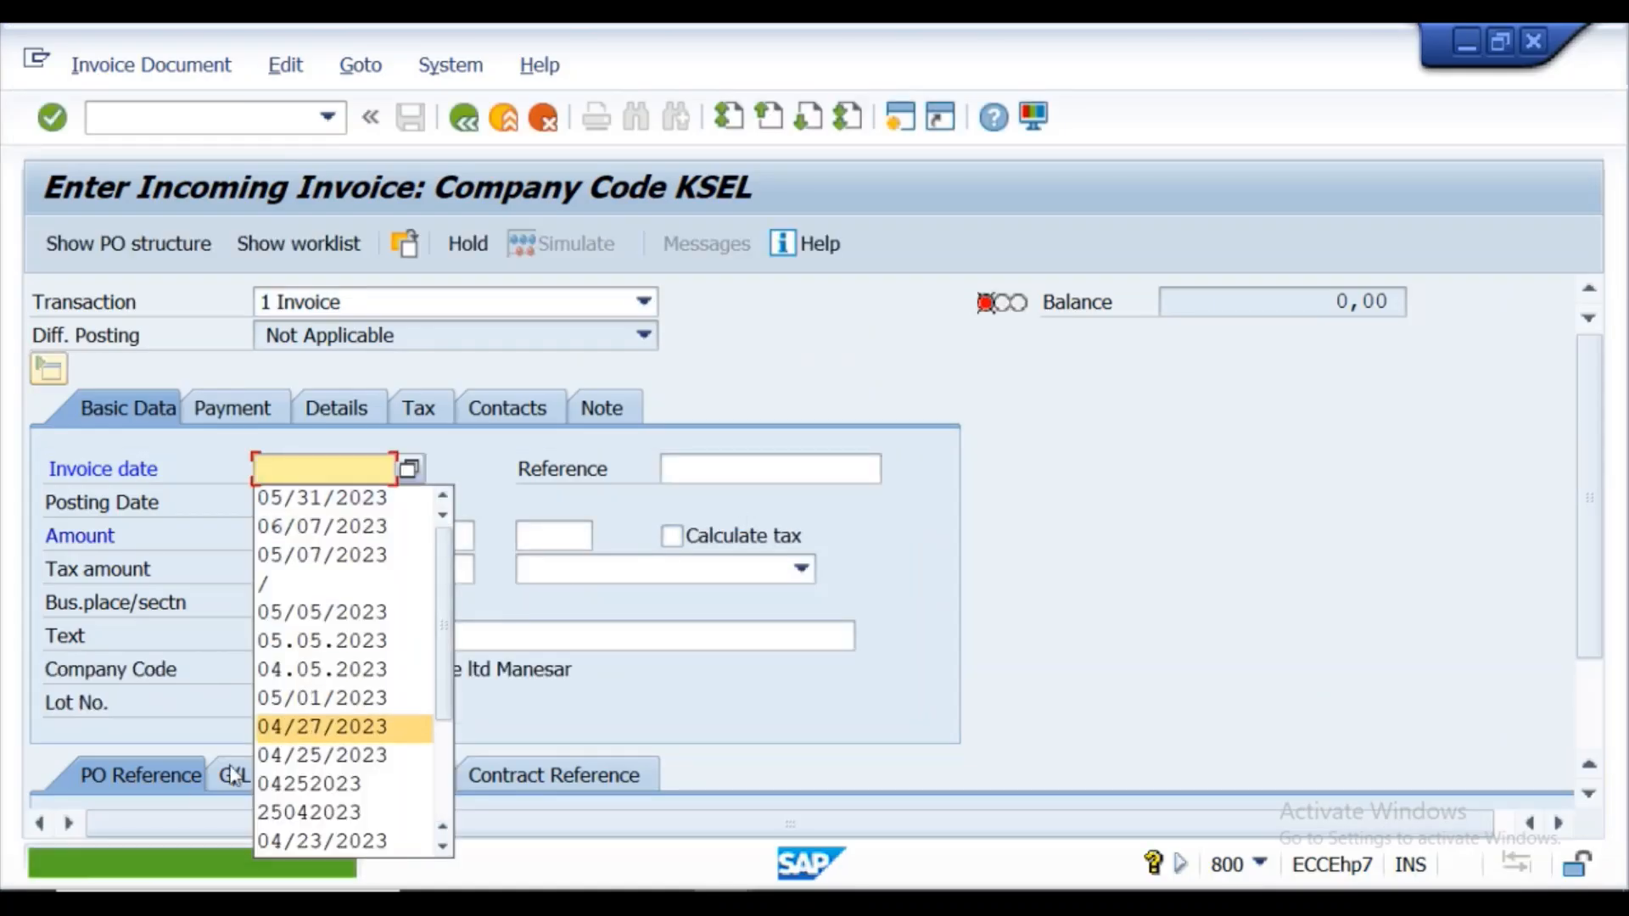
- Start the purchase order display transaction ME23N
{"action": "left_click", "coordinate": [196, 114]}
{"action": "type", "text": "/nme23n"}
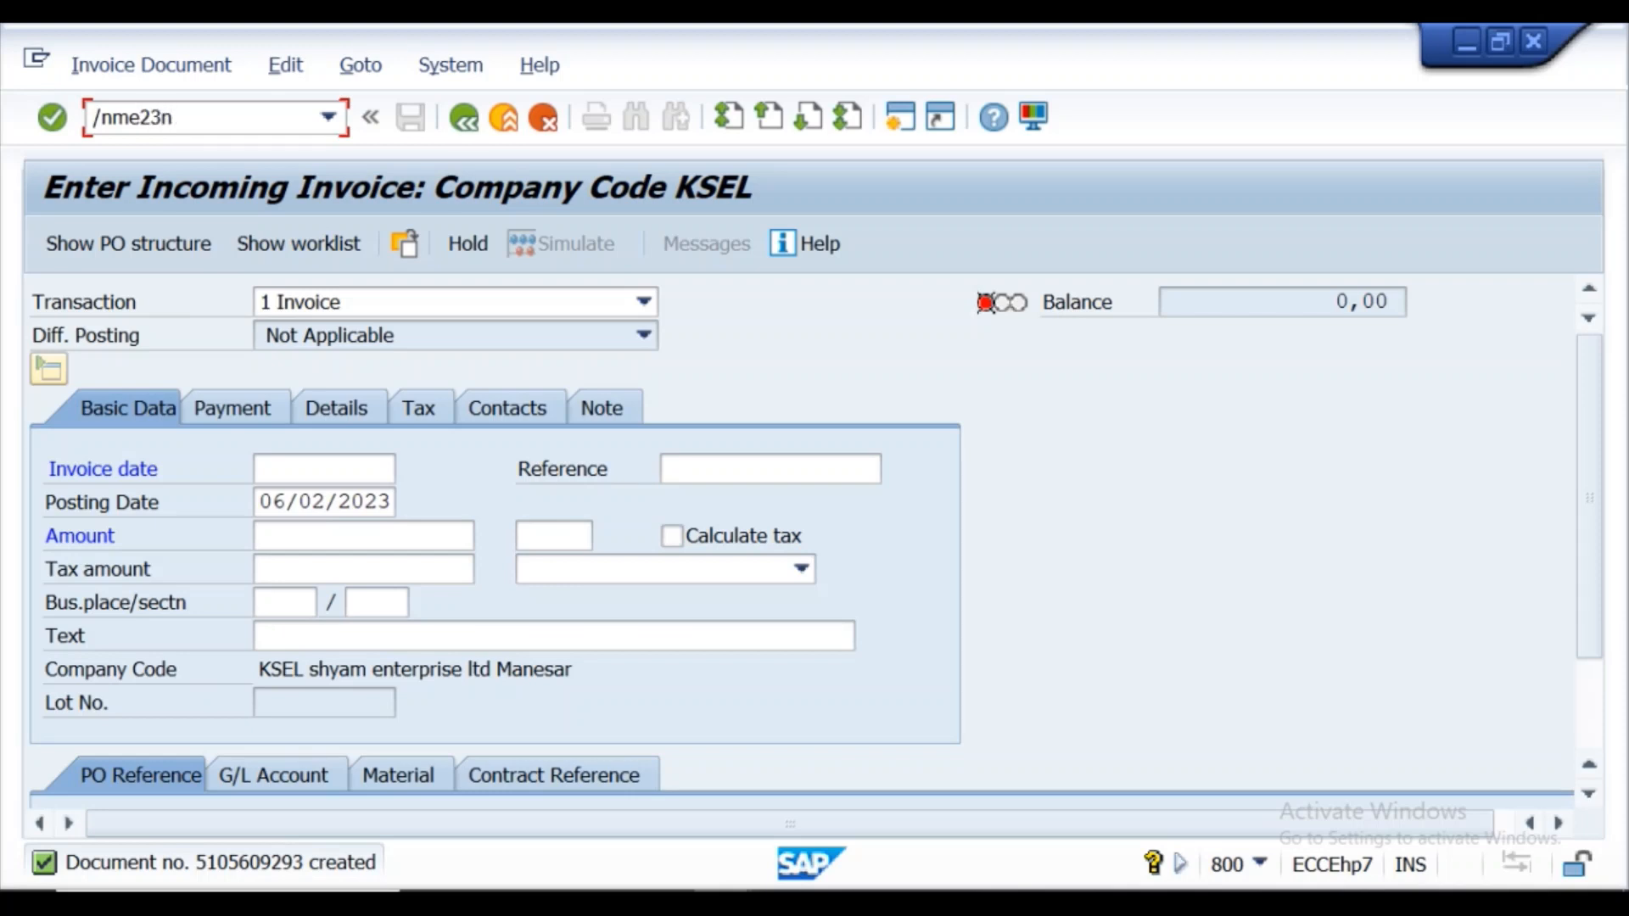
{"action": "key", "text": "Return"}
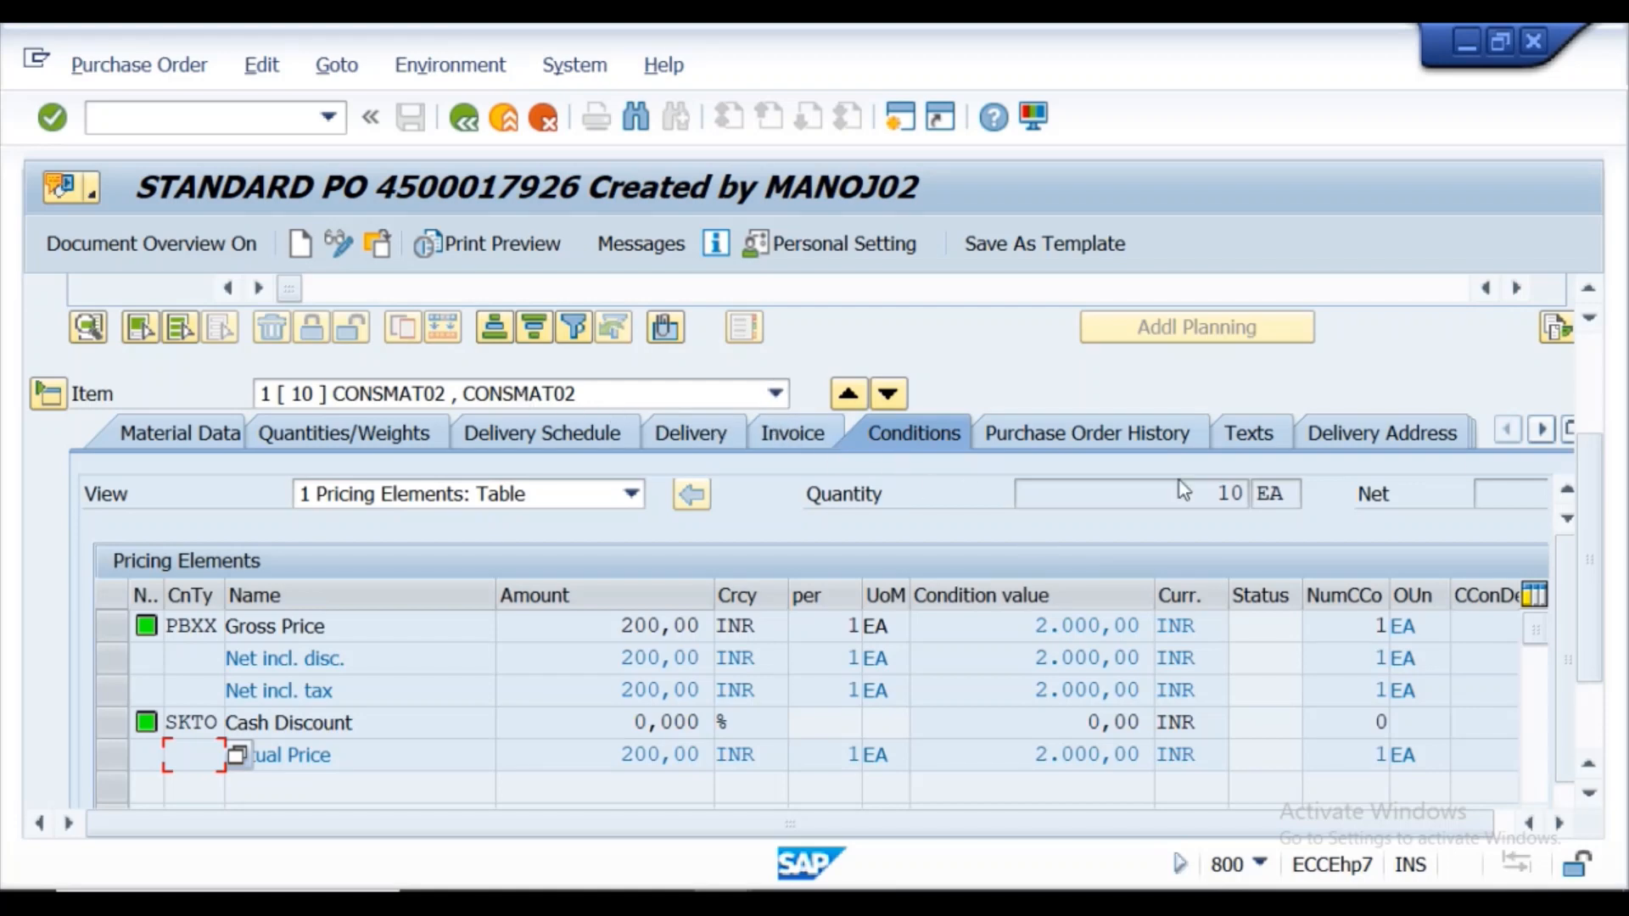
- Display the subcontracting purchase order for SUBCONV2, using the PO number copied from the Notepad notes
{"action": "scroll", "coordinate": [1572, 475], "scroll_direction": "up", "scroll_amount": 3}
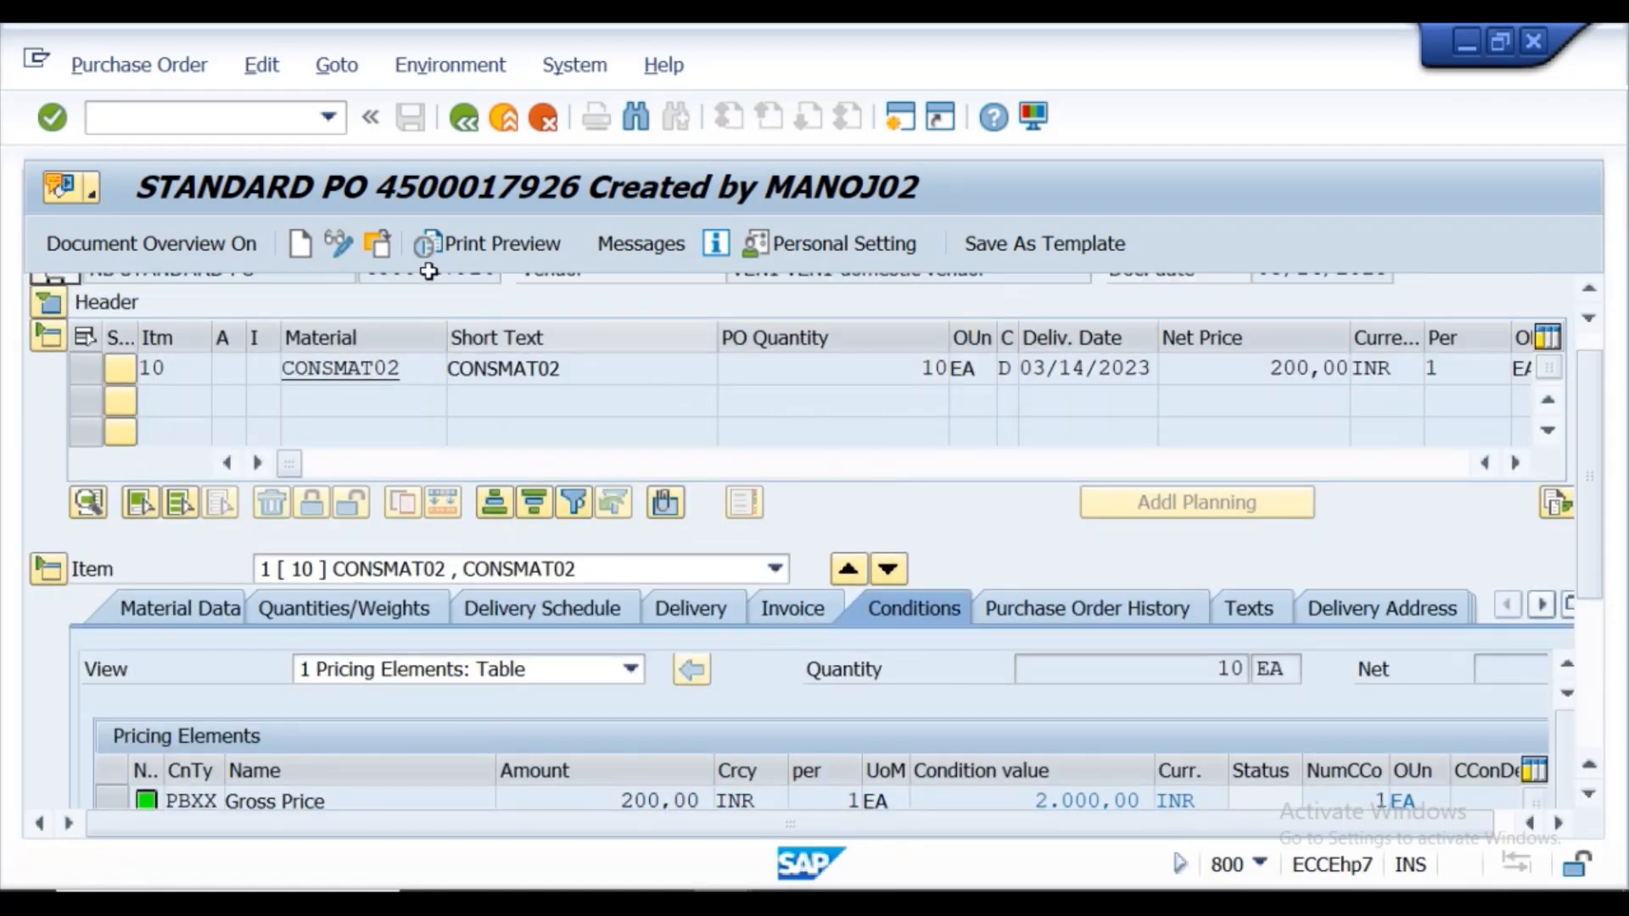
{"action": "left_click", "coordinate": [388, 258]}
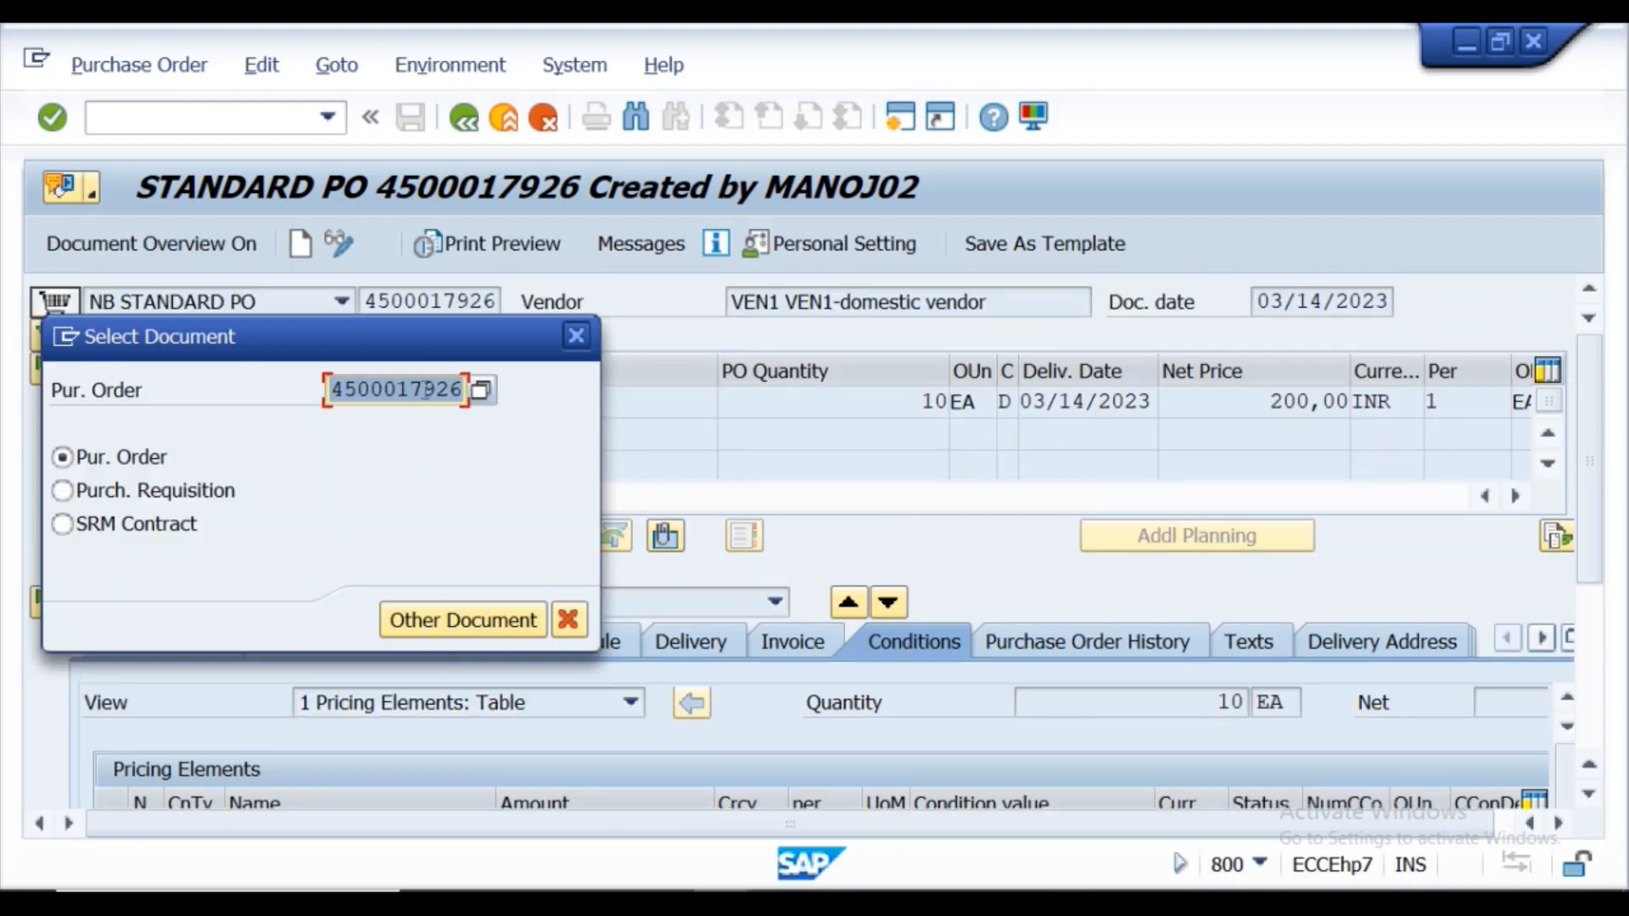
{"action": "key", "text": "alt+Tab"}
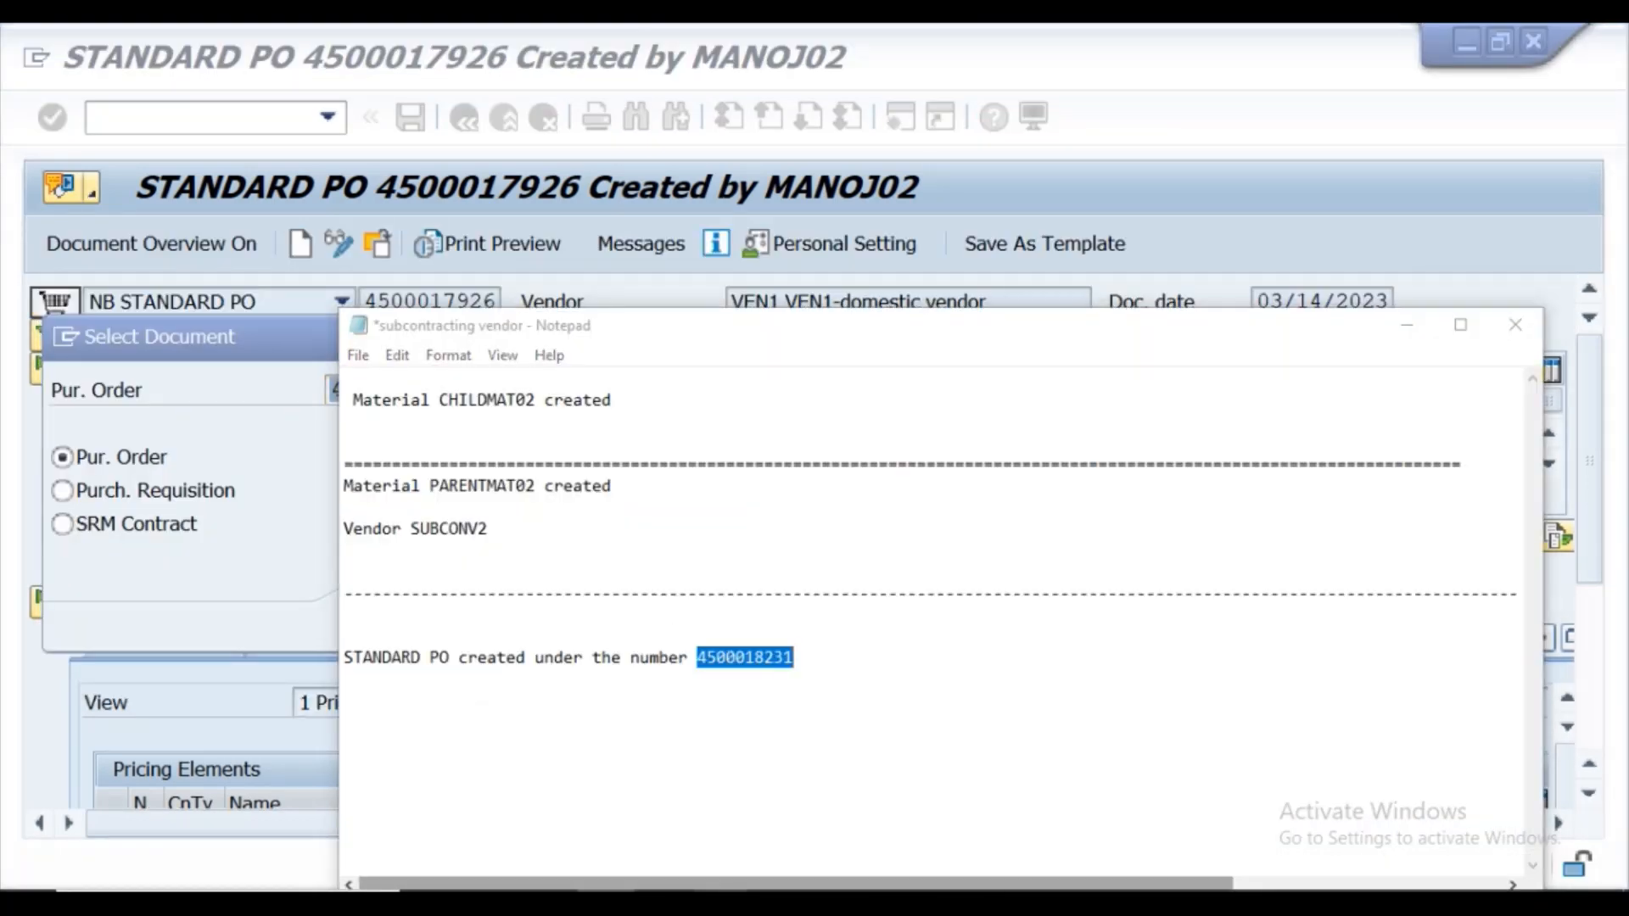
{"action": "left_click", "coordinate": [813, 798]}
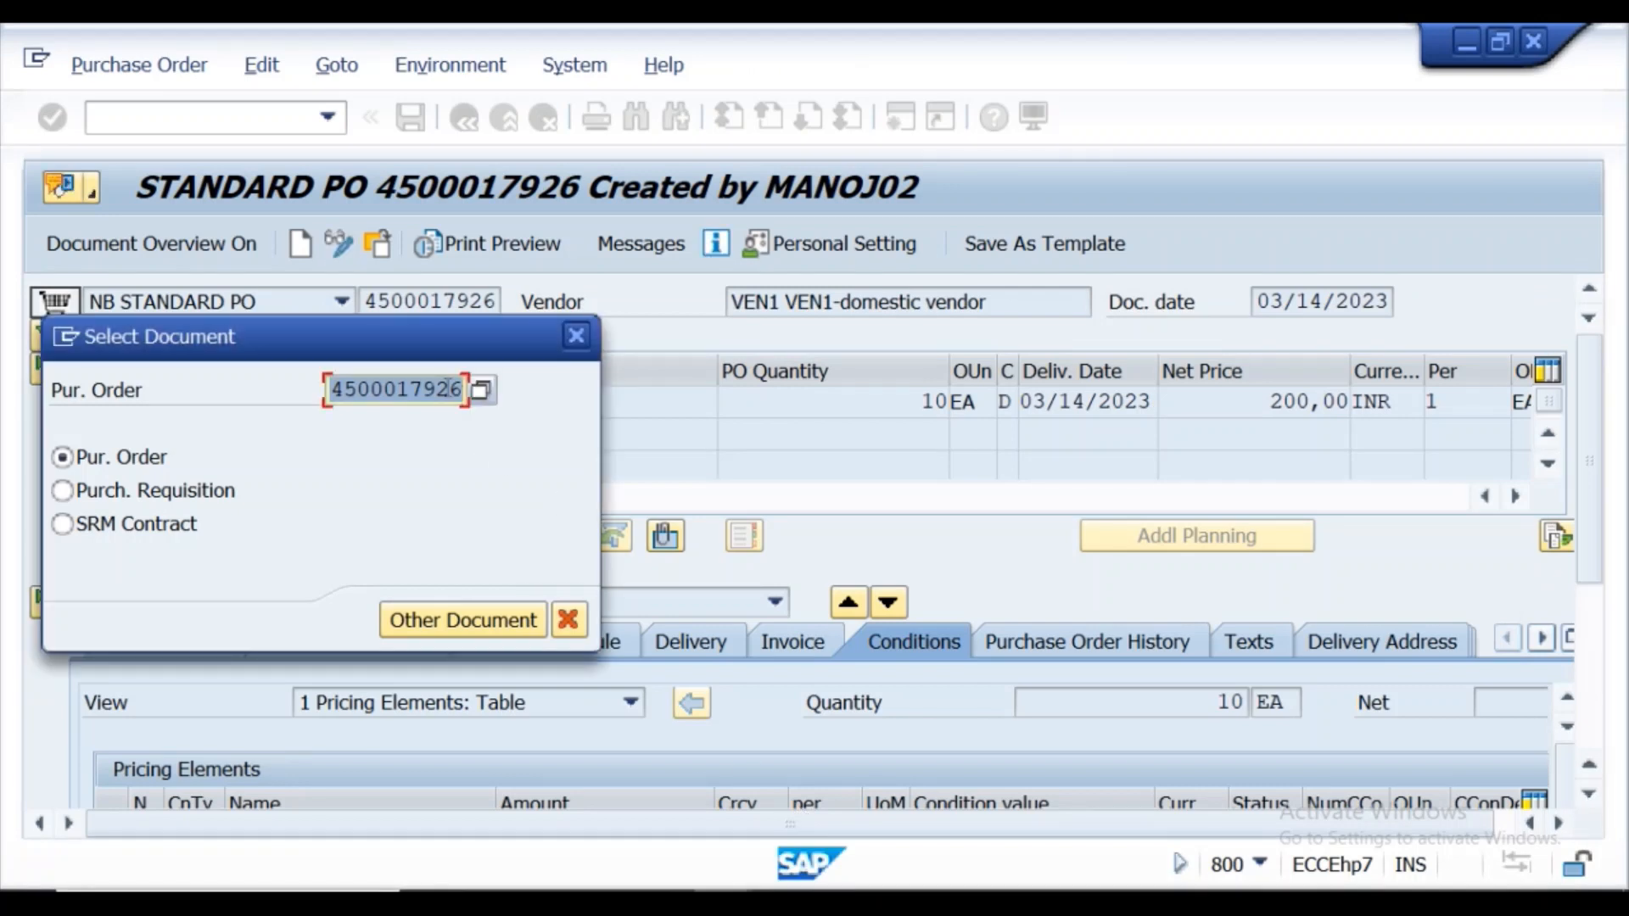
{"action": "key", "text": "BackSpace"}
{"action": "key", "text": "ctrl+v"}
{"action": "key", "text": "Return"}
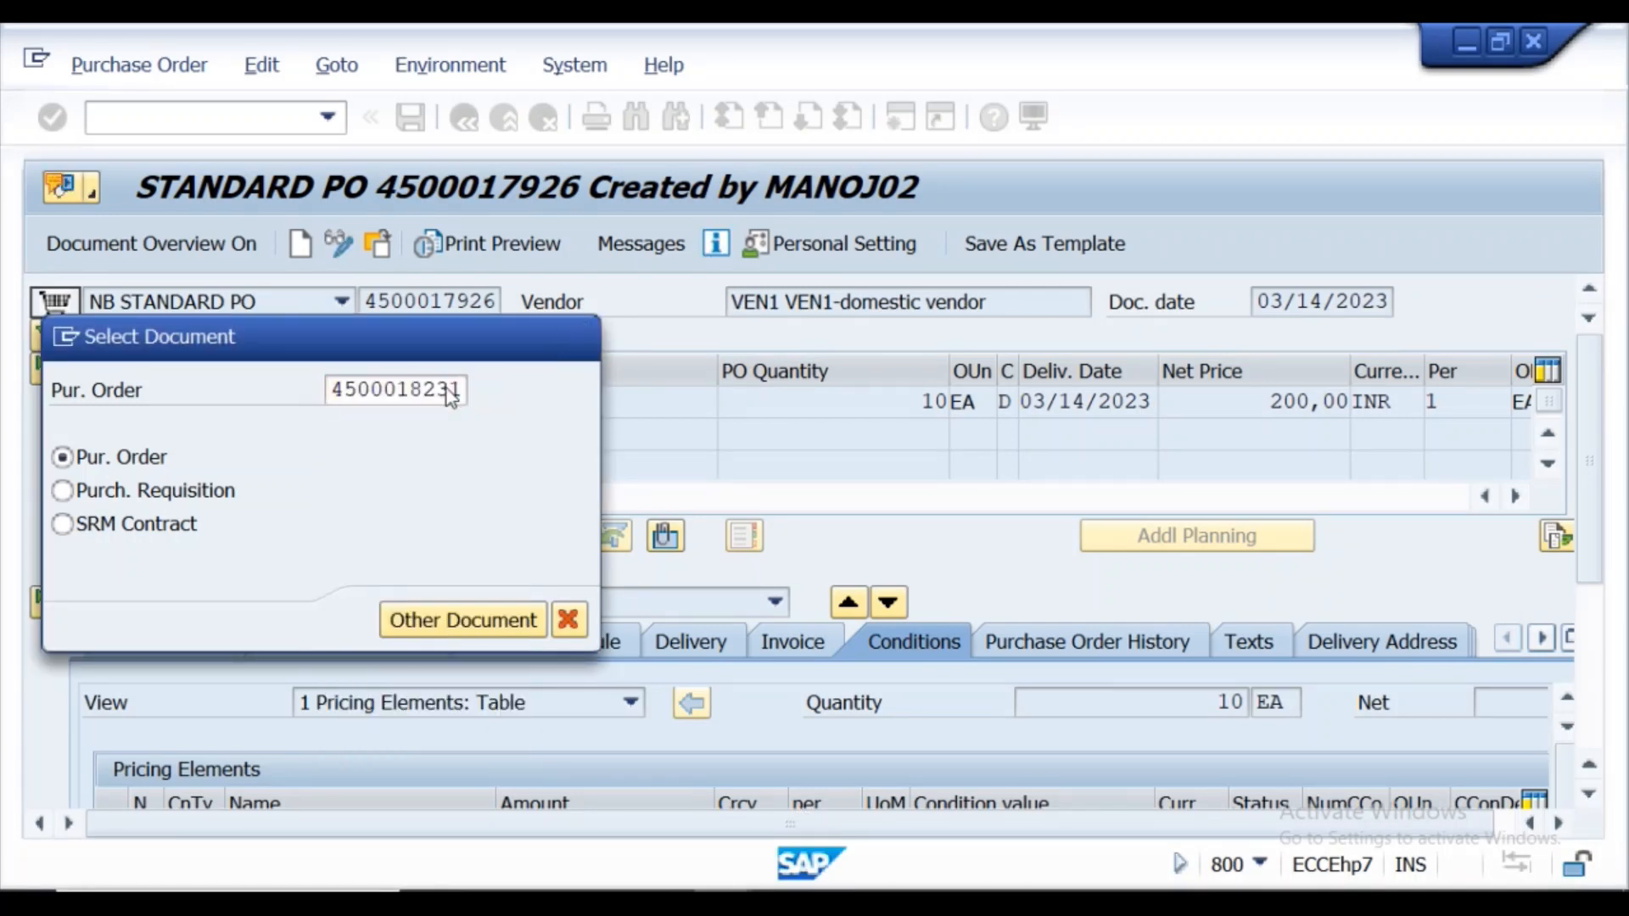
{"action": "key", "text": "Return"}
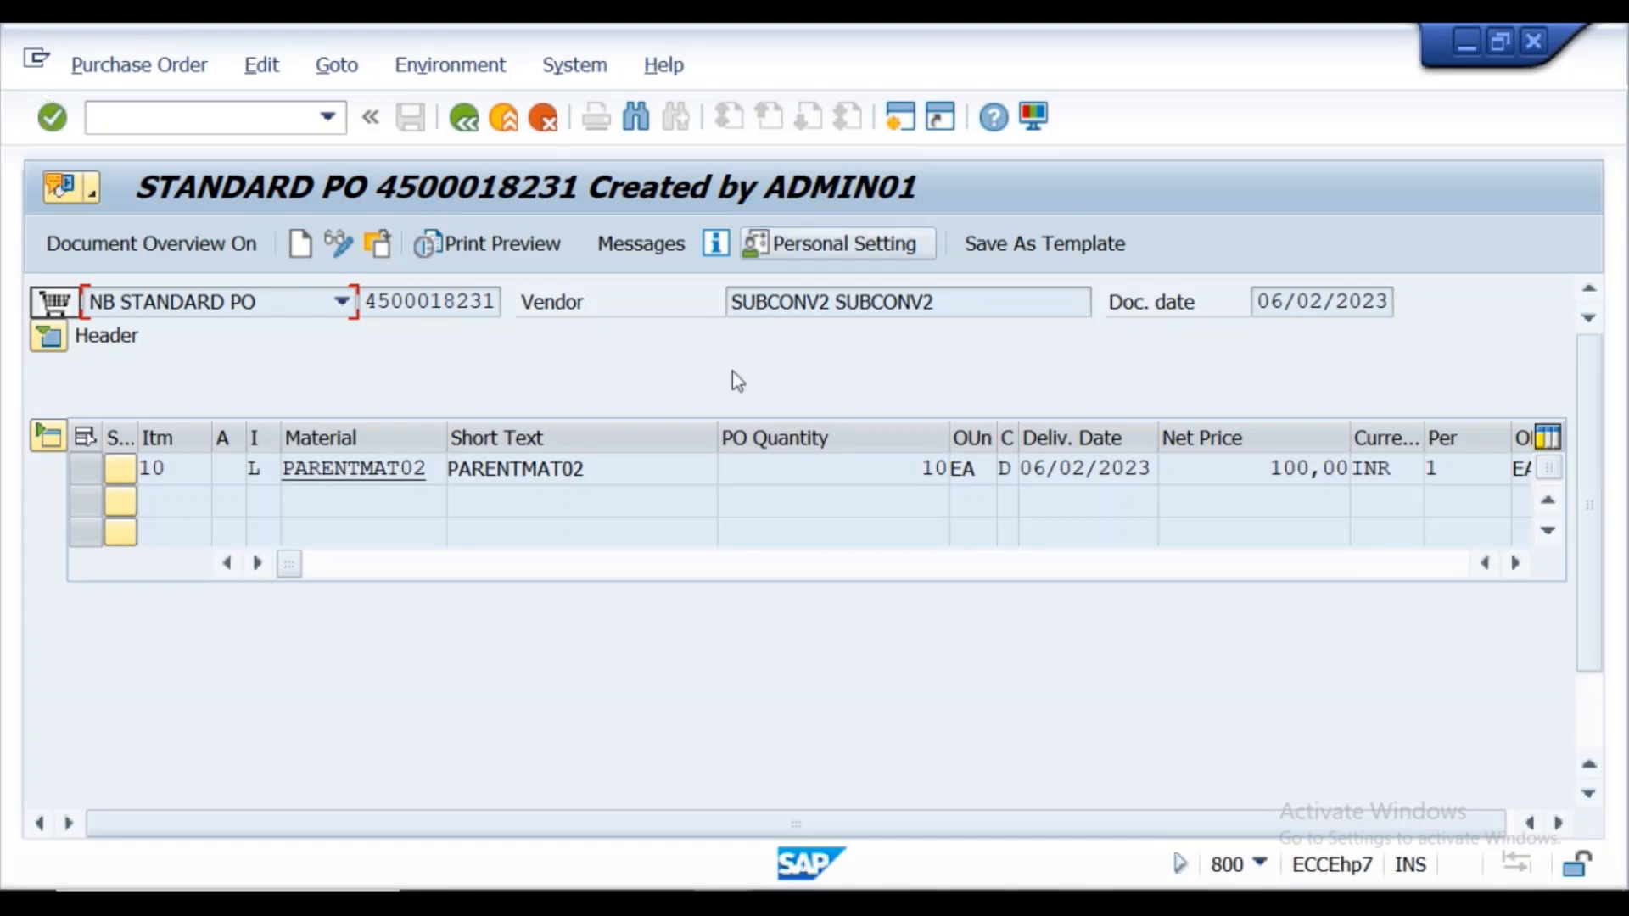
- Expand the item details of PARENTMAT02 and show its purchase order history
{"action": "left_click_drag", "start_coordinate": [1595, 435], "coordinate": [1606, 621]}
{"action": "left_click", "coordinate": [48, 789]}
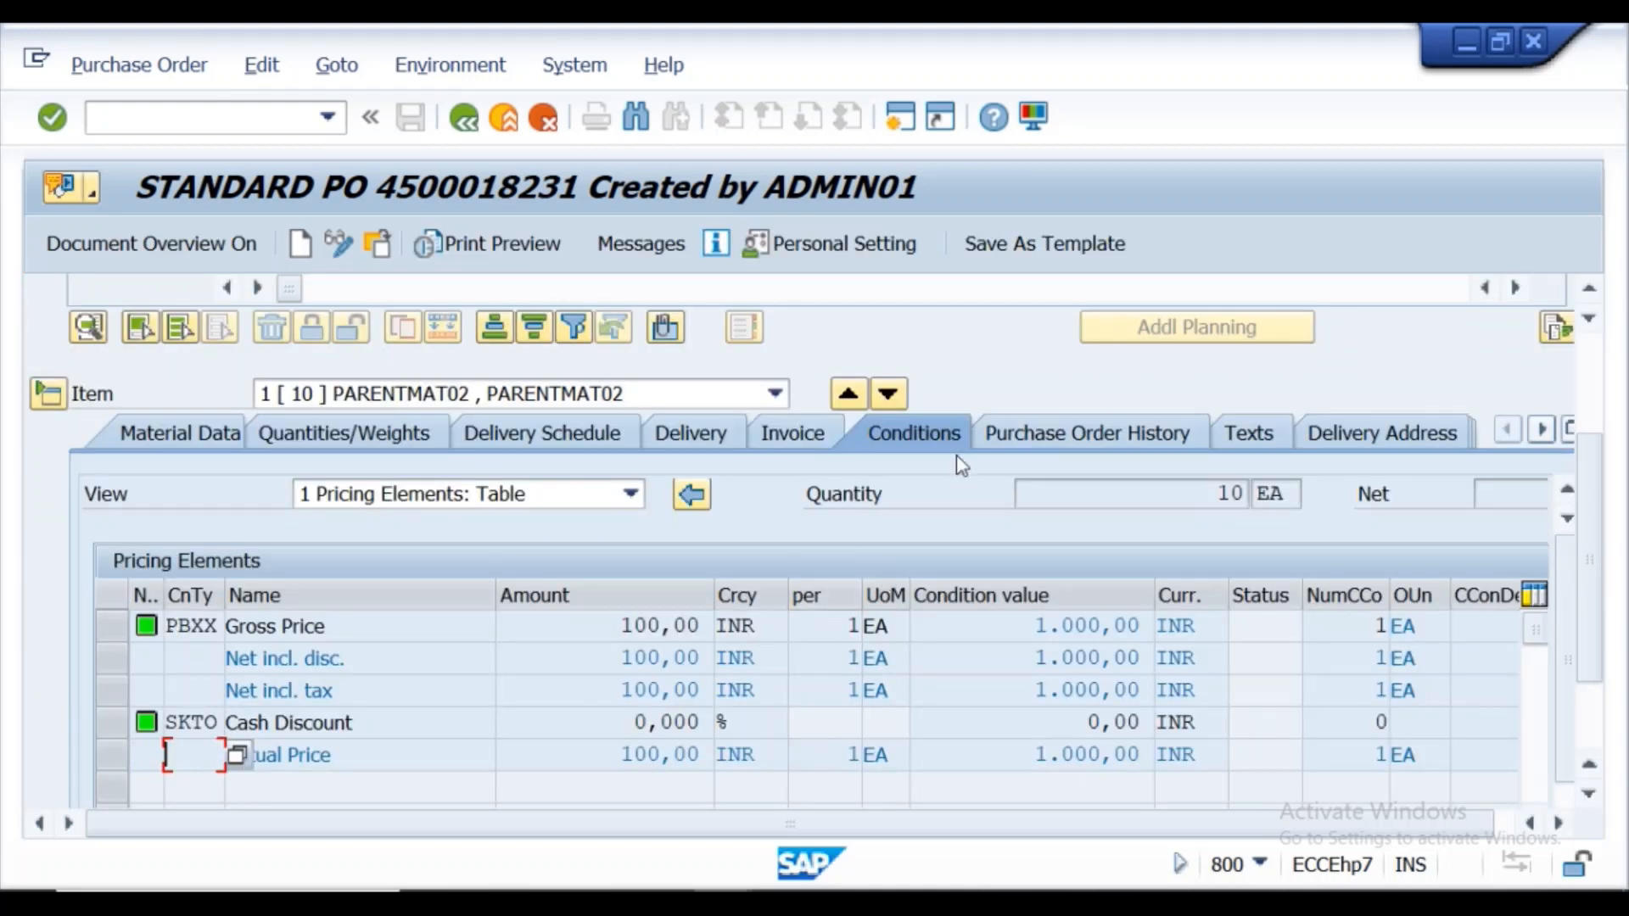
{"action": "left_click", "coordinate": [1009, 443]}
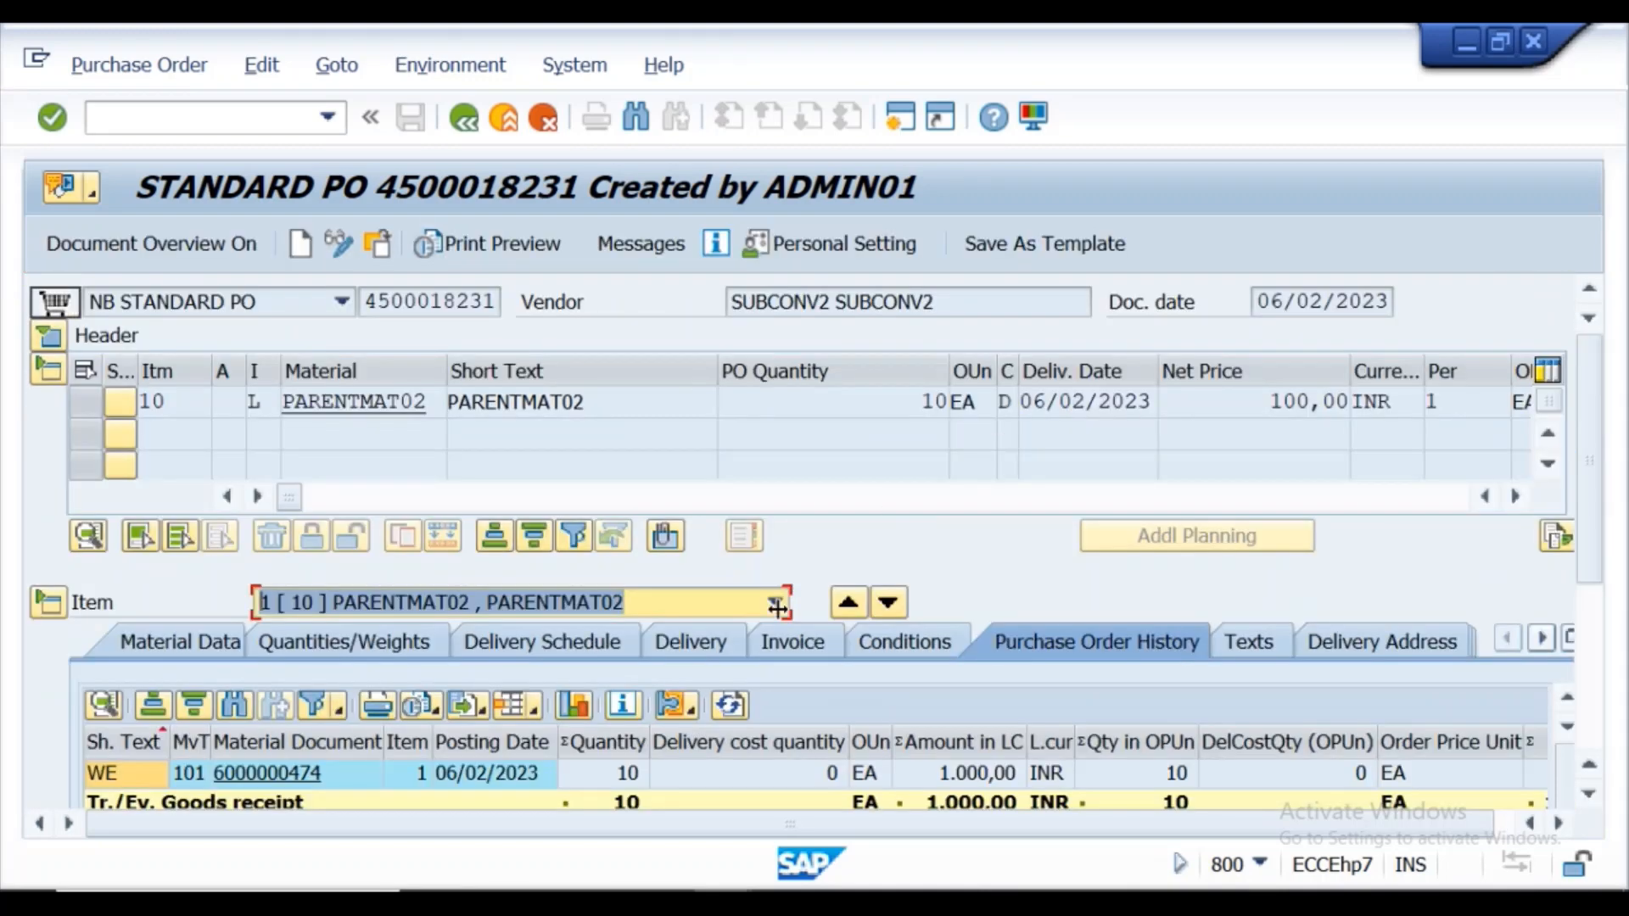
- Open the goods receipt material document from the purchase order history and review all line items of its accounting document
{"action": "left_click_drag", "start_coordinate": [1603, 459], "coordinate": [1597, 578]}
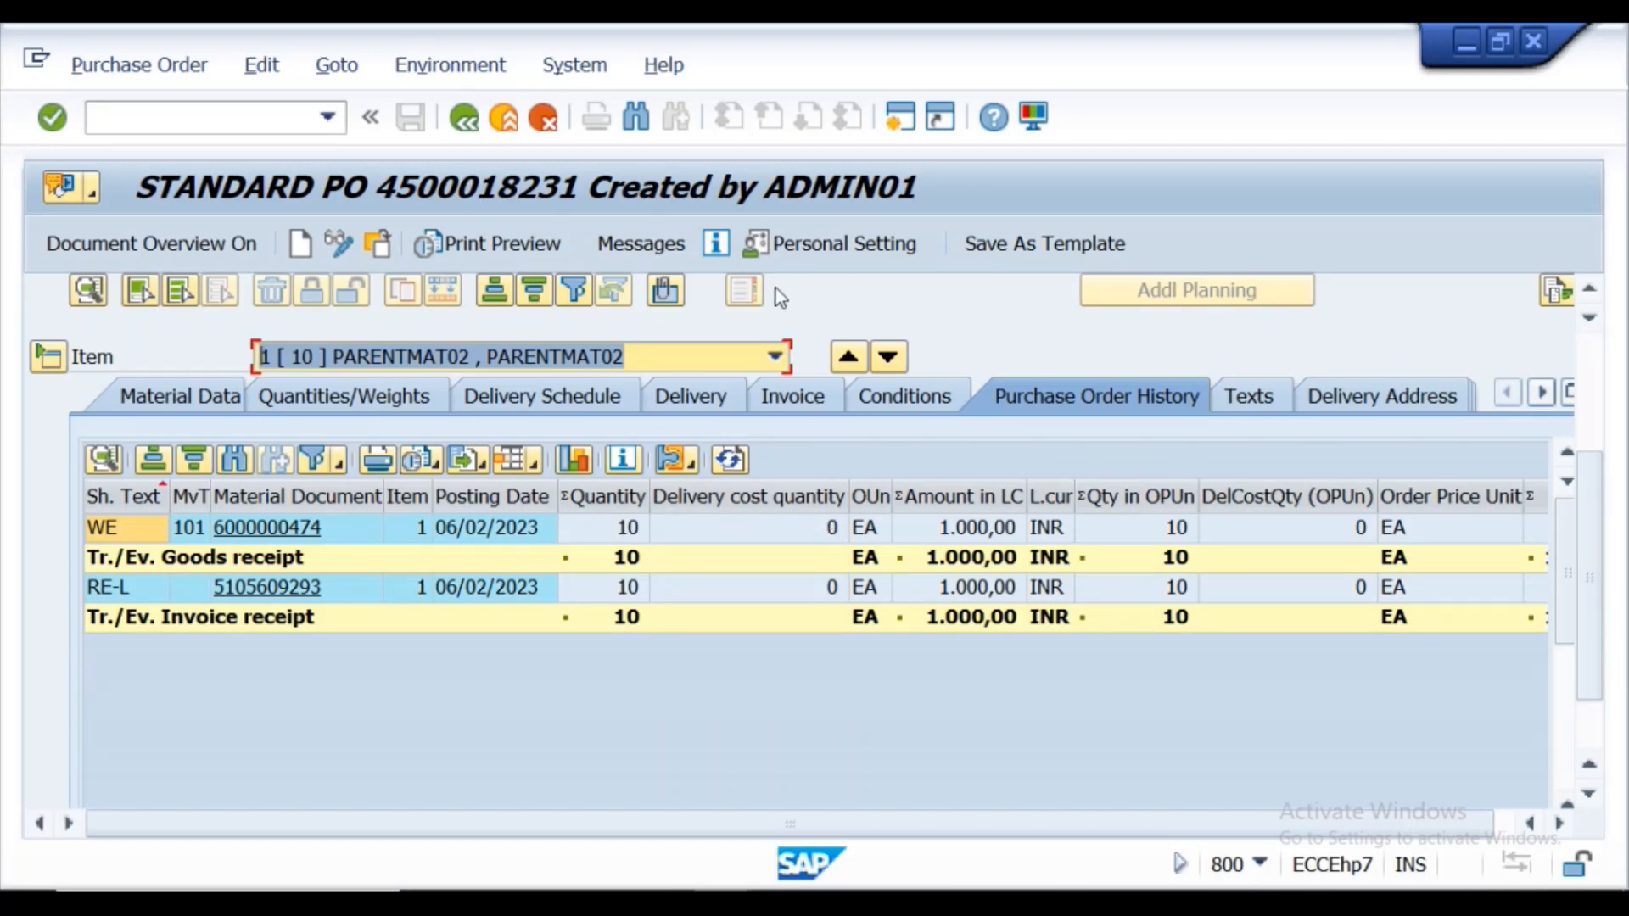
{"action": "left_click", "coordinate": [254, 538]}
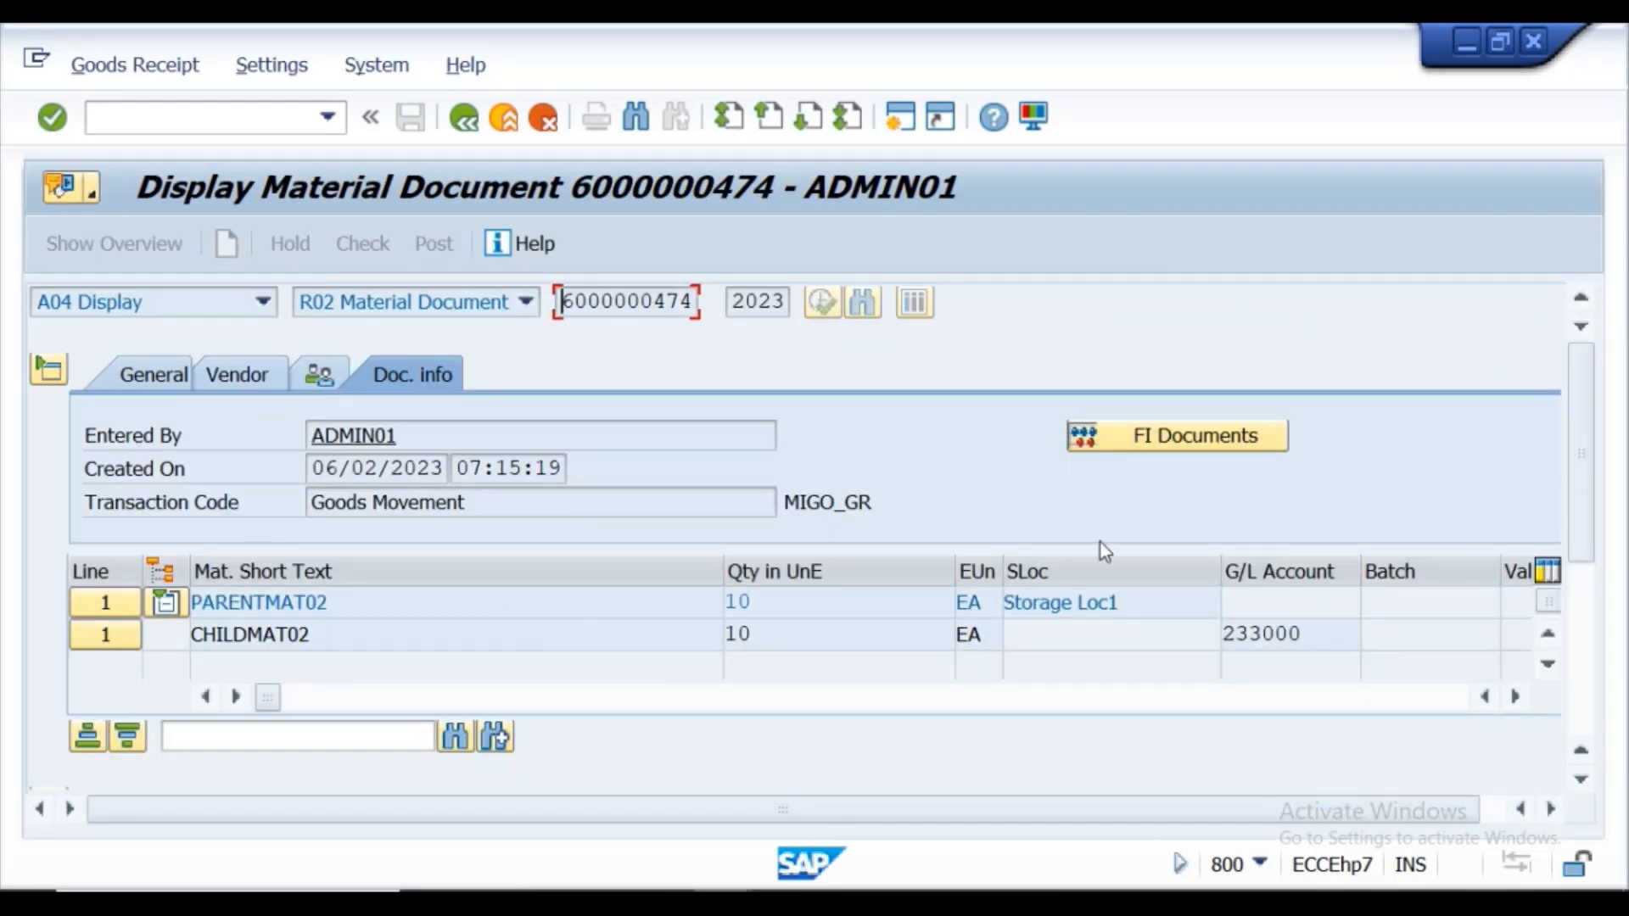
{"action": "left_click", "coordinate": [1184, 437]}
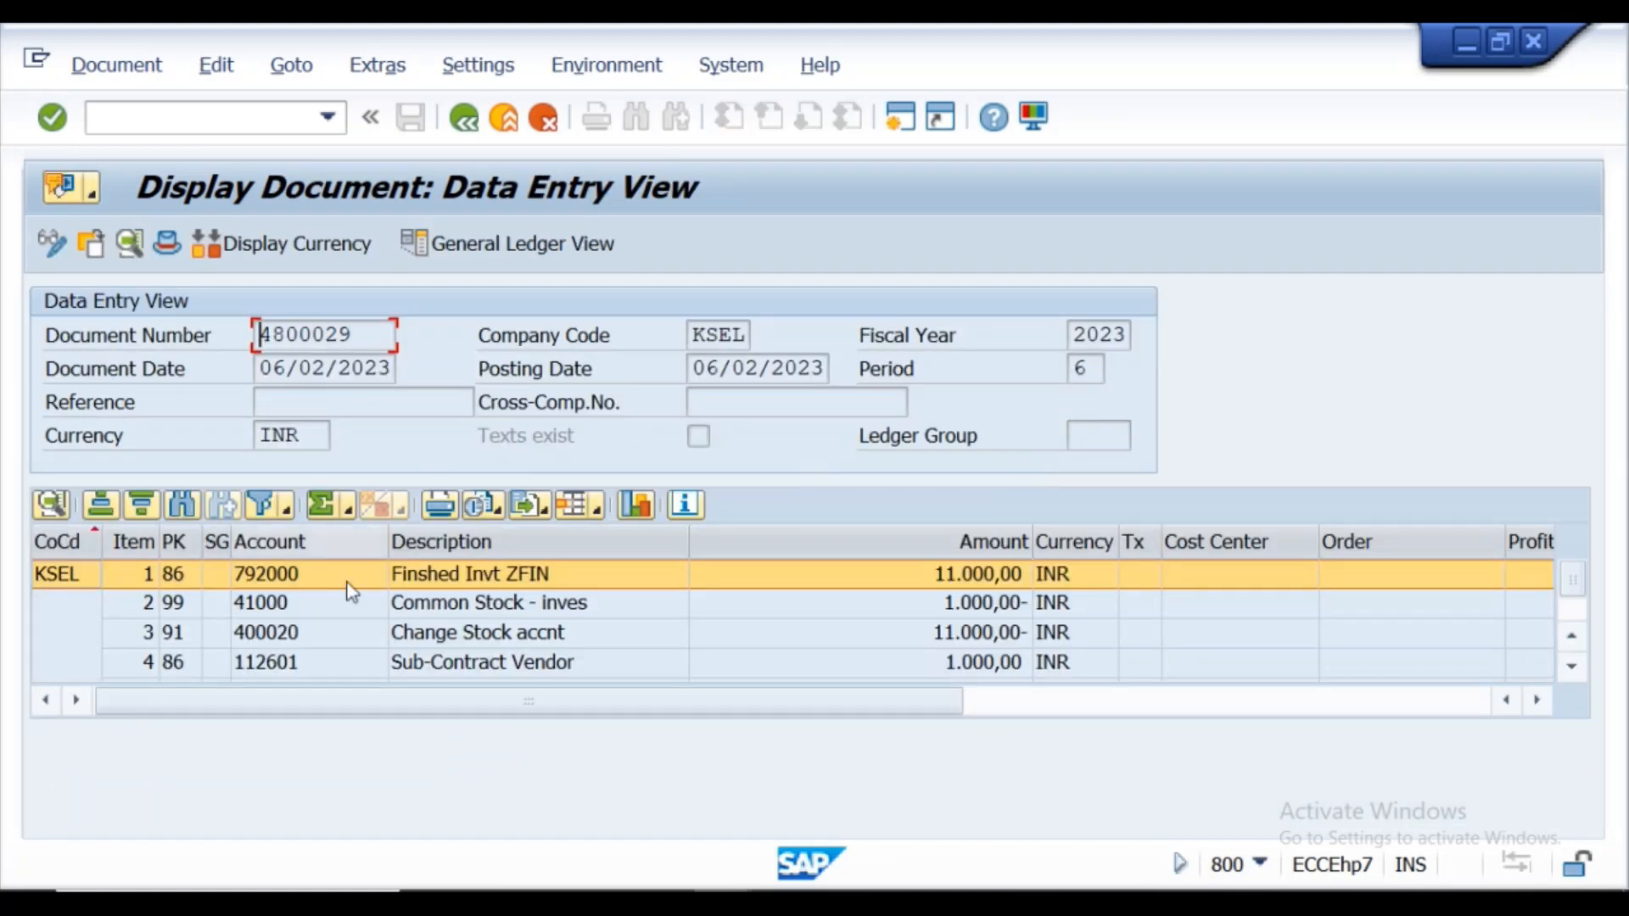
{"action": "left_click", "coordinate": [1571, 666]}
{"action": "left_click", "coordinate": [1571, 667]}
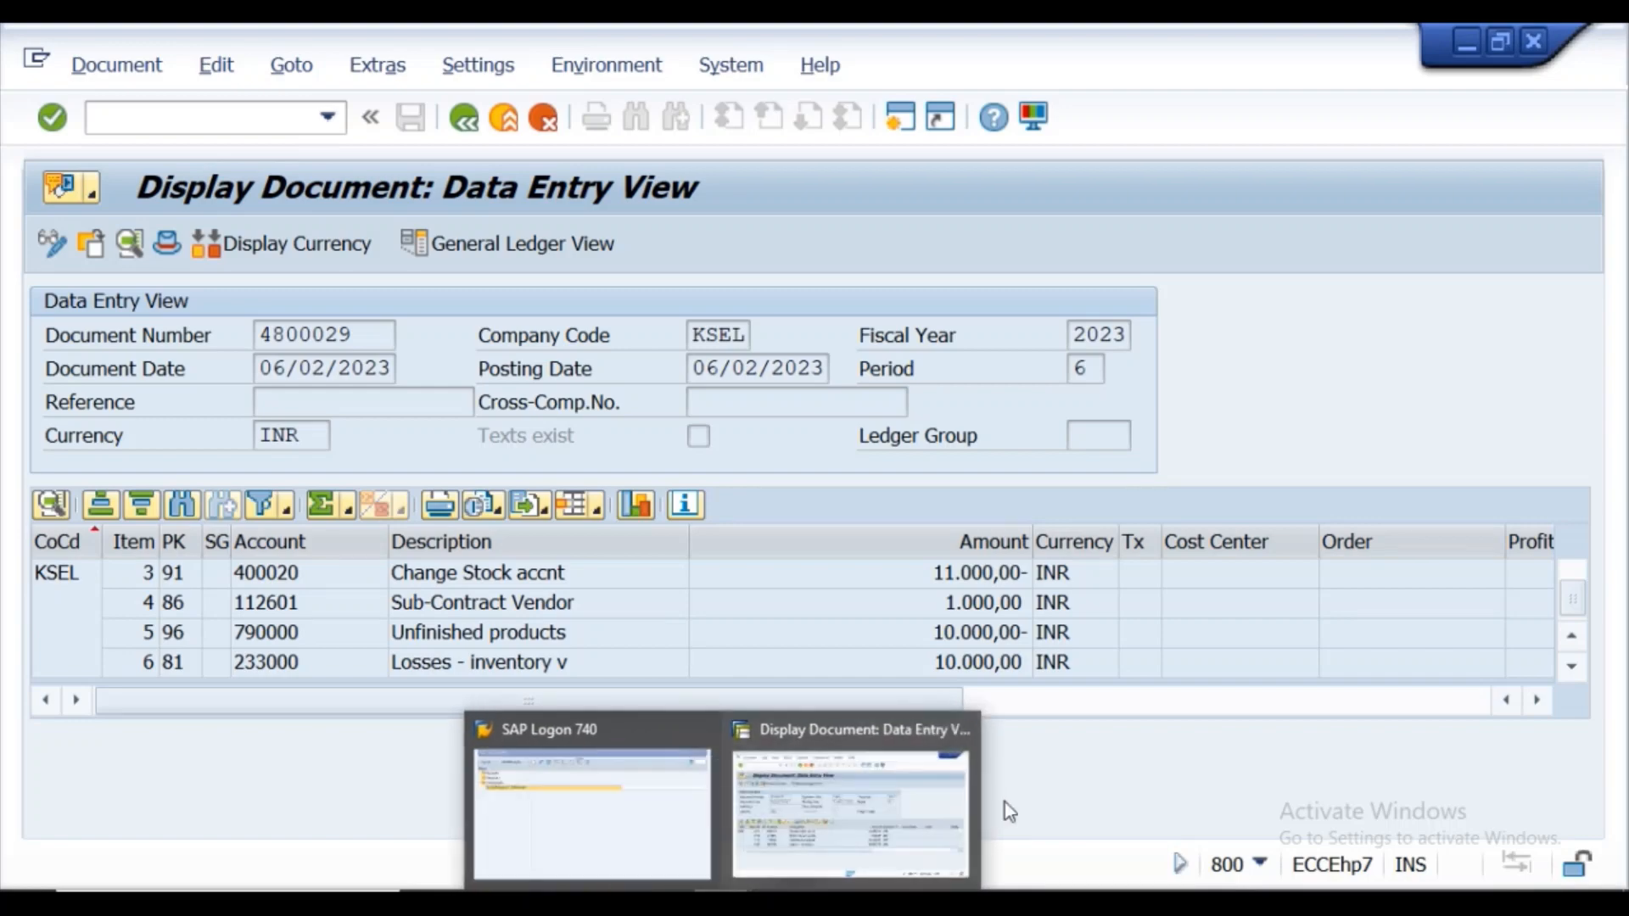
- Switch to the Word lecture notes and insert "Student Dharma-" in front of the "PO Display –me23n" line
{"action": "left_click", "coordinate": [664, 815]}
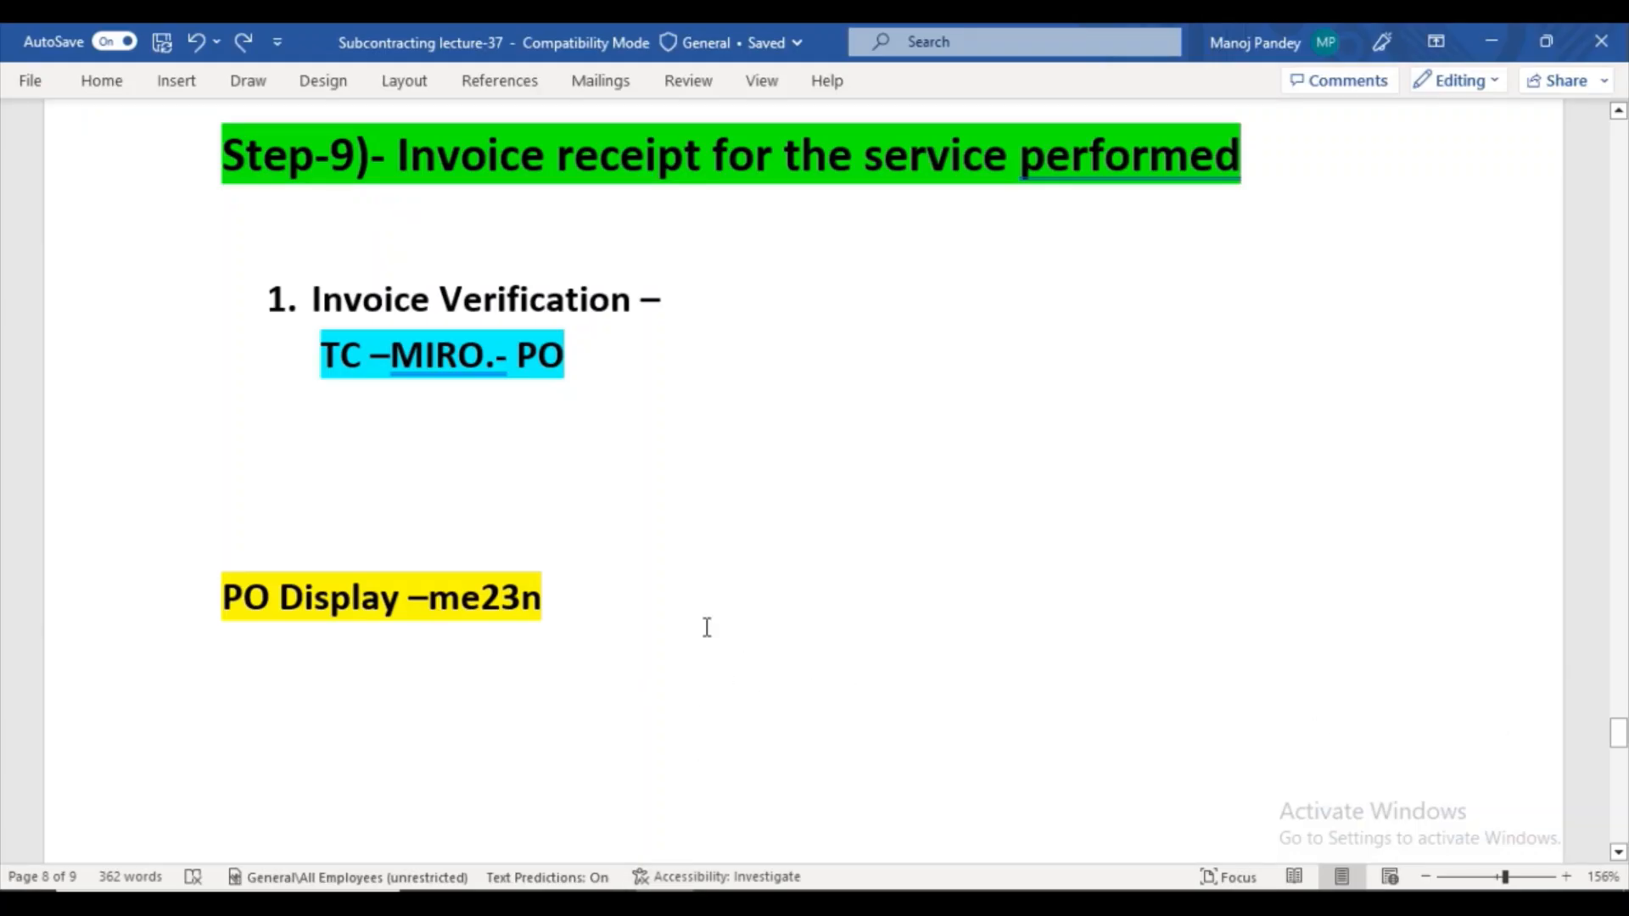
{"action": "left_click", "coordinate": [1618, 852]}
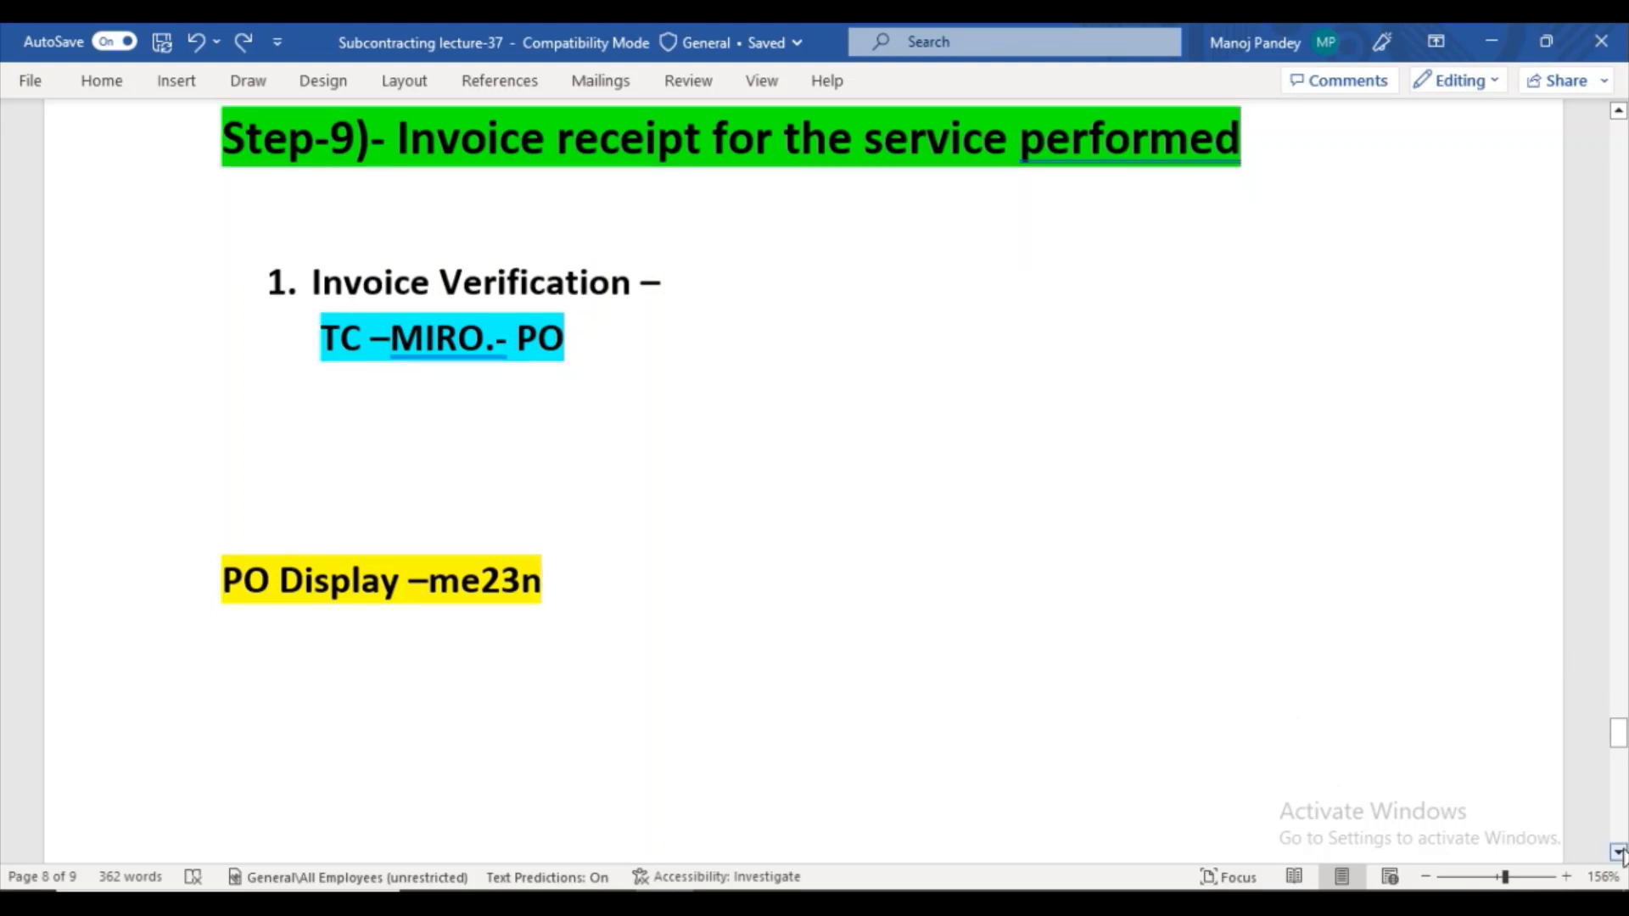
{"action": "left_click", "coordinate": [1619, 853]}
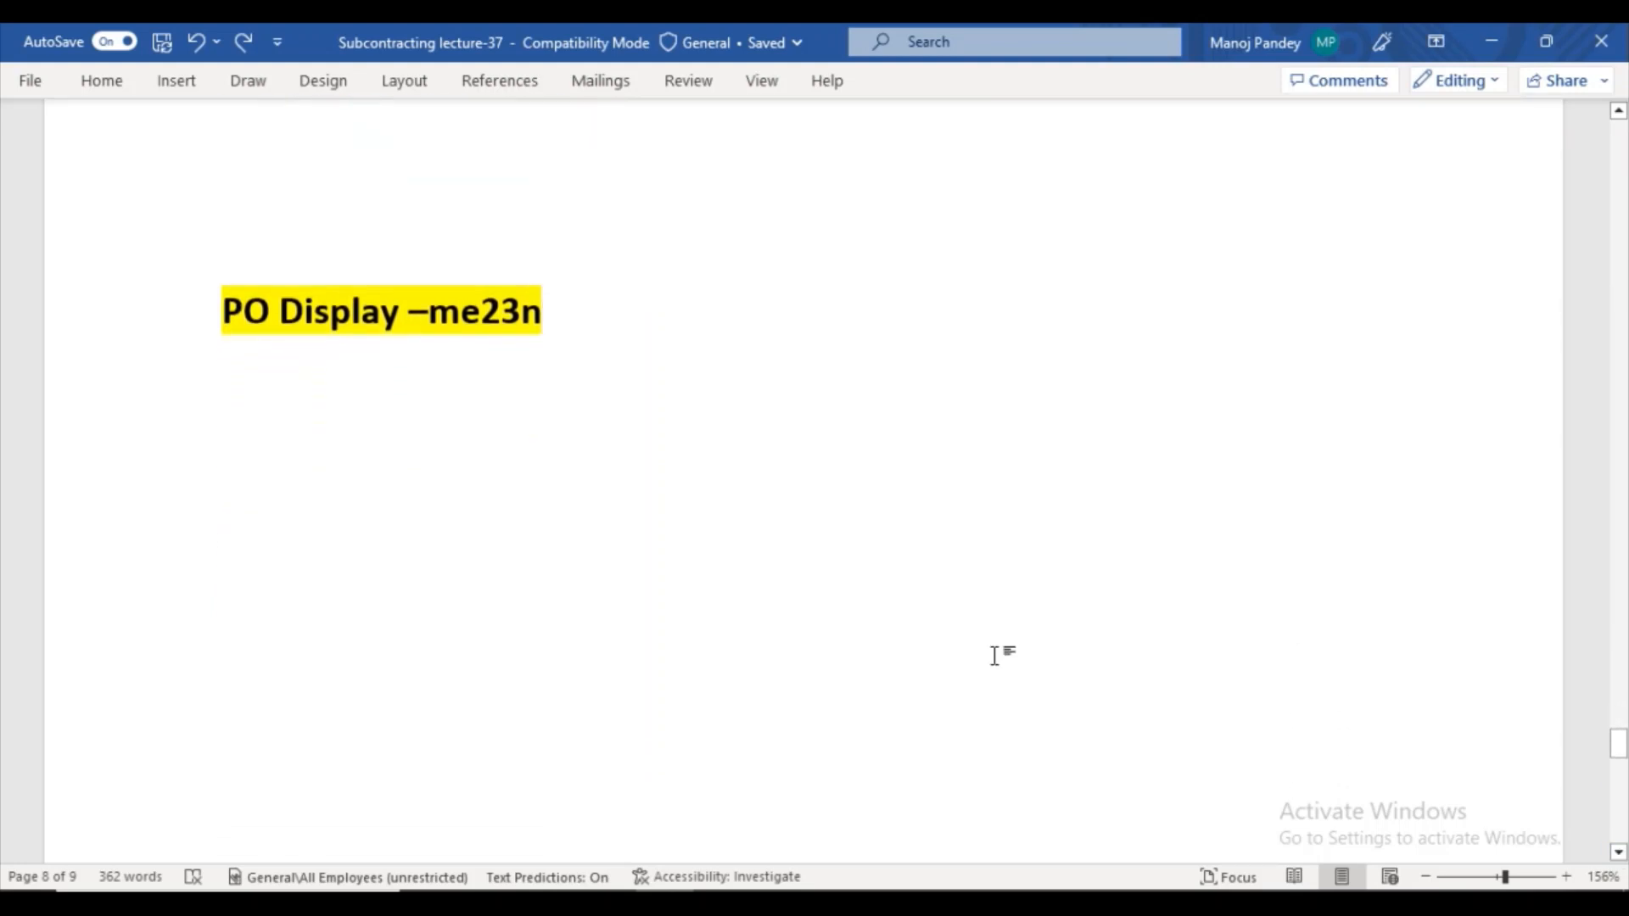
{"action": "left_click", "coordinate": [224, 310]}
{"action": "type", "text": "Student D"}
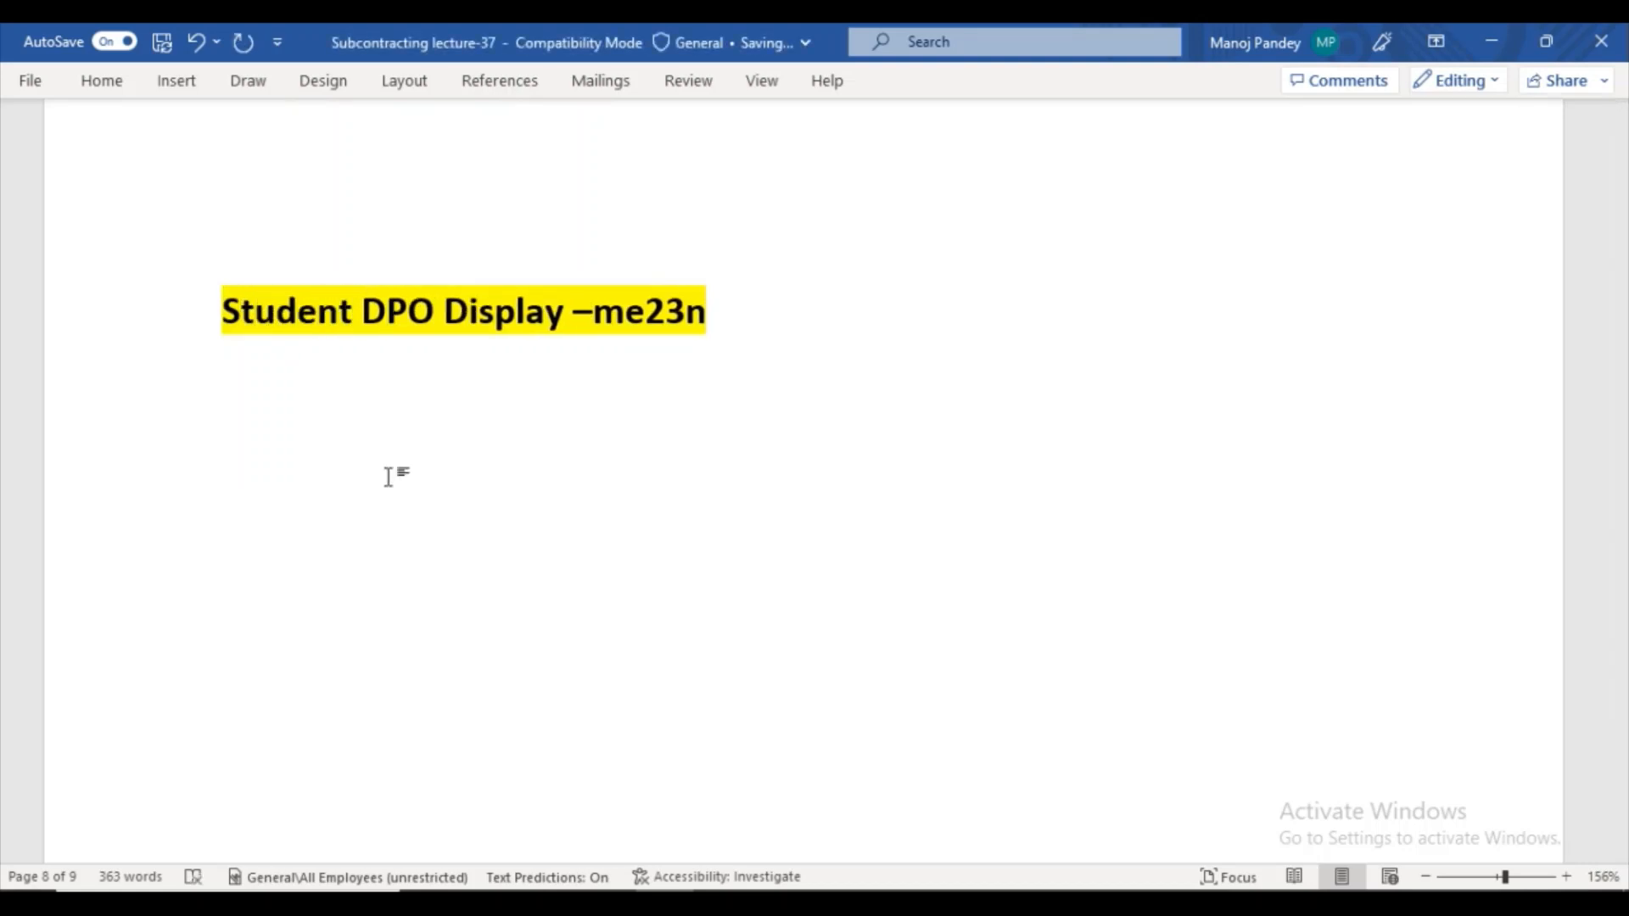
{"action": "type", "text": "harma"}
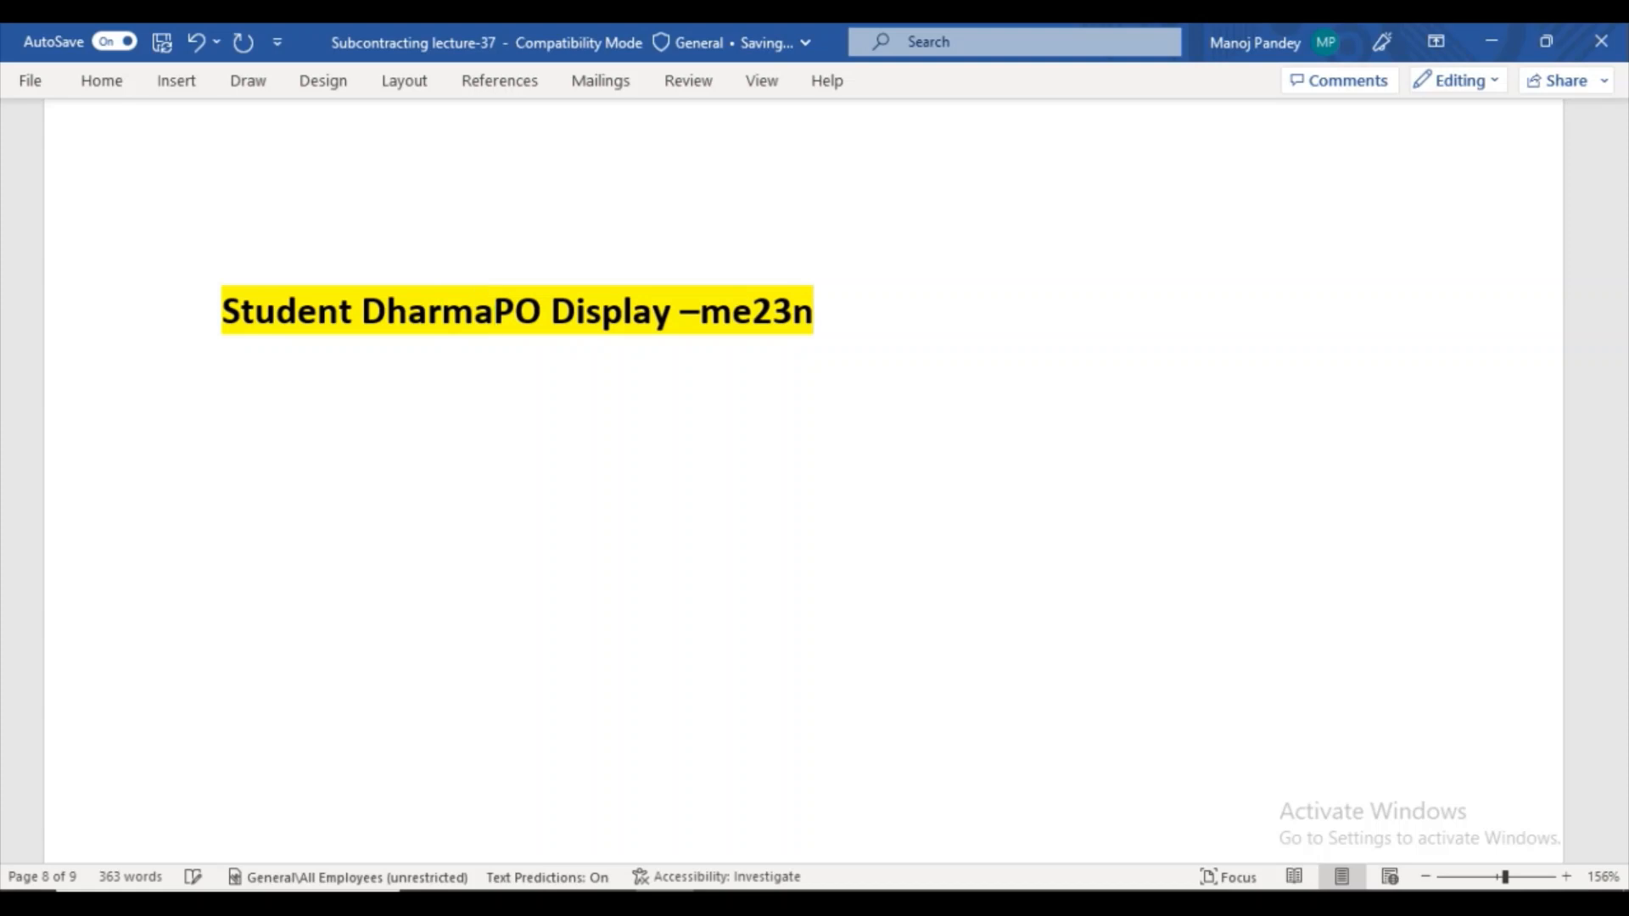
{"action": "type", "text": "-"}
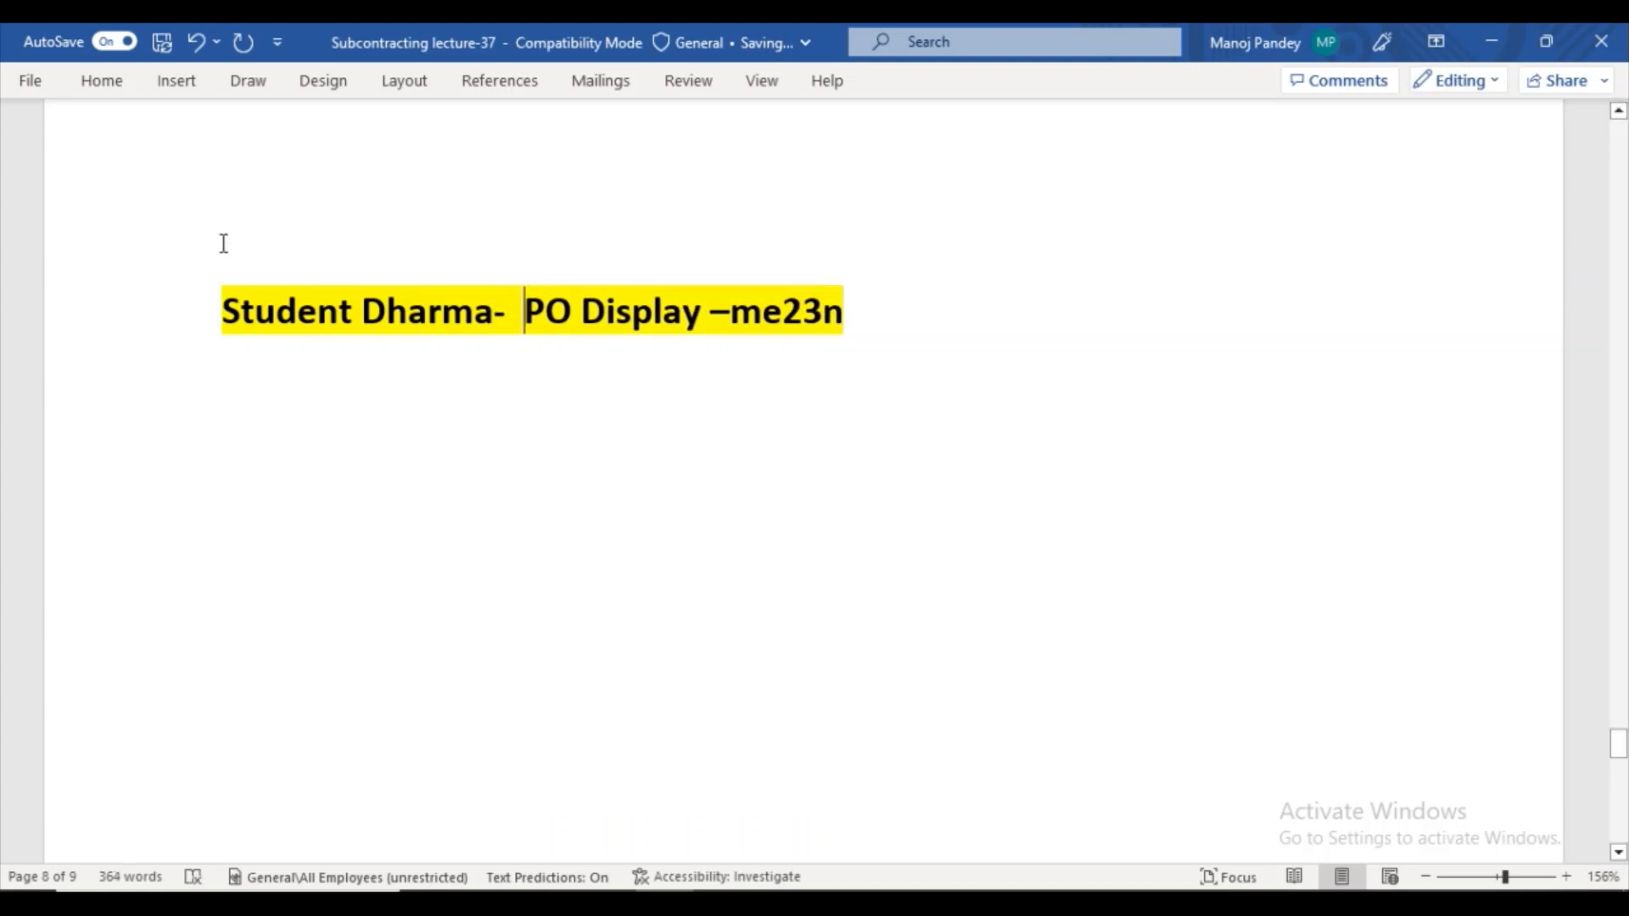
- Highlight the words "Student Dharma" in bright green
{"action": "left_click_drag", "start_coordinate": [224, 314], "coordinate": [497, 340]}
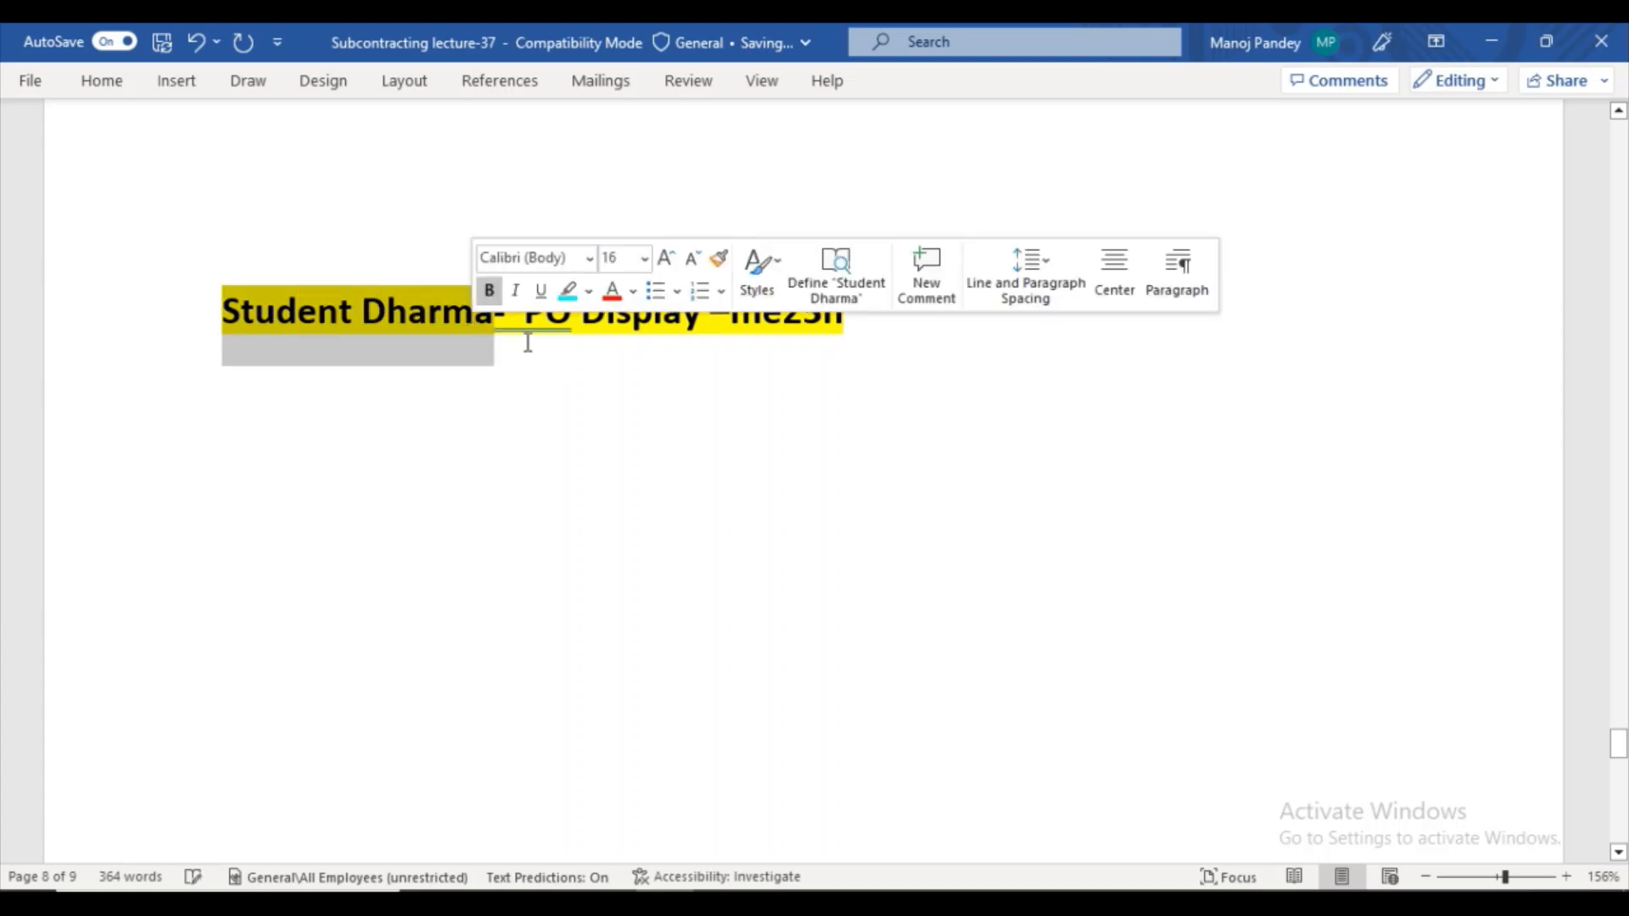
{"action": "left_click", "coordinate": [589, 291]}
{"action": "left_click", "coordinate": [610, 323]}
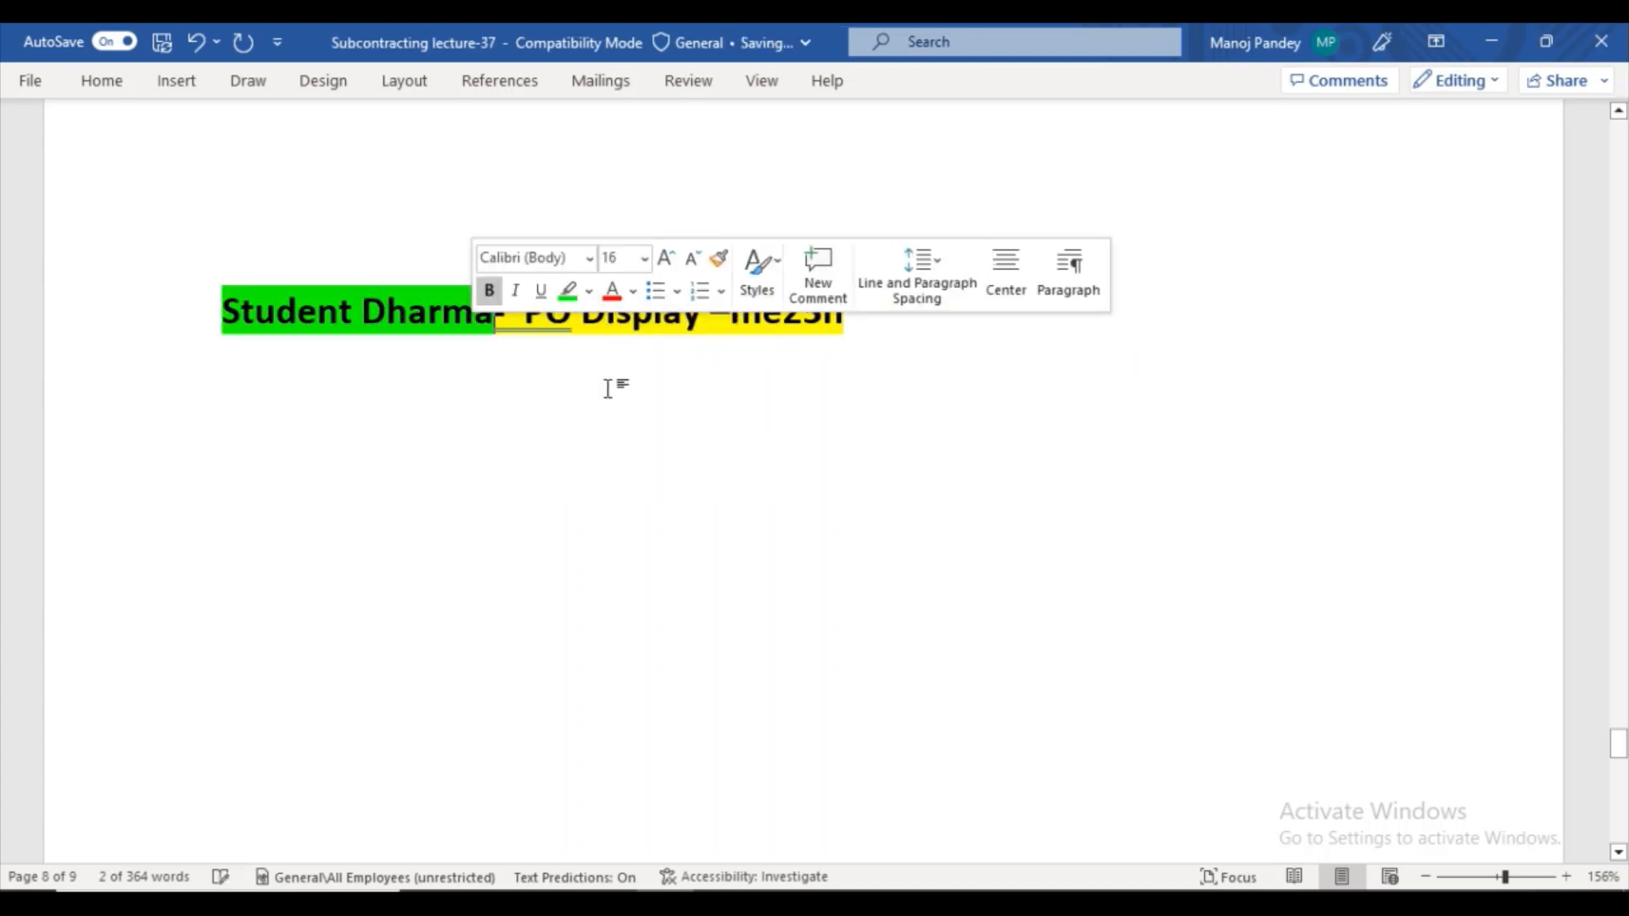
{"action": "left_click", "coordinate": [860, 320]}
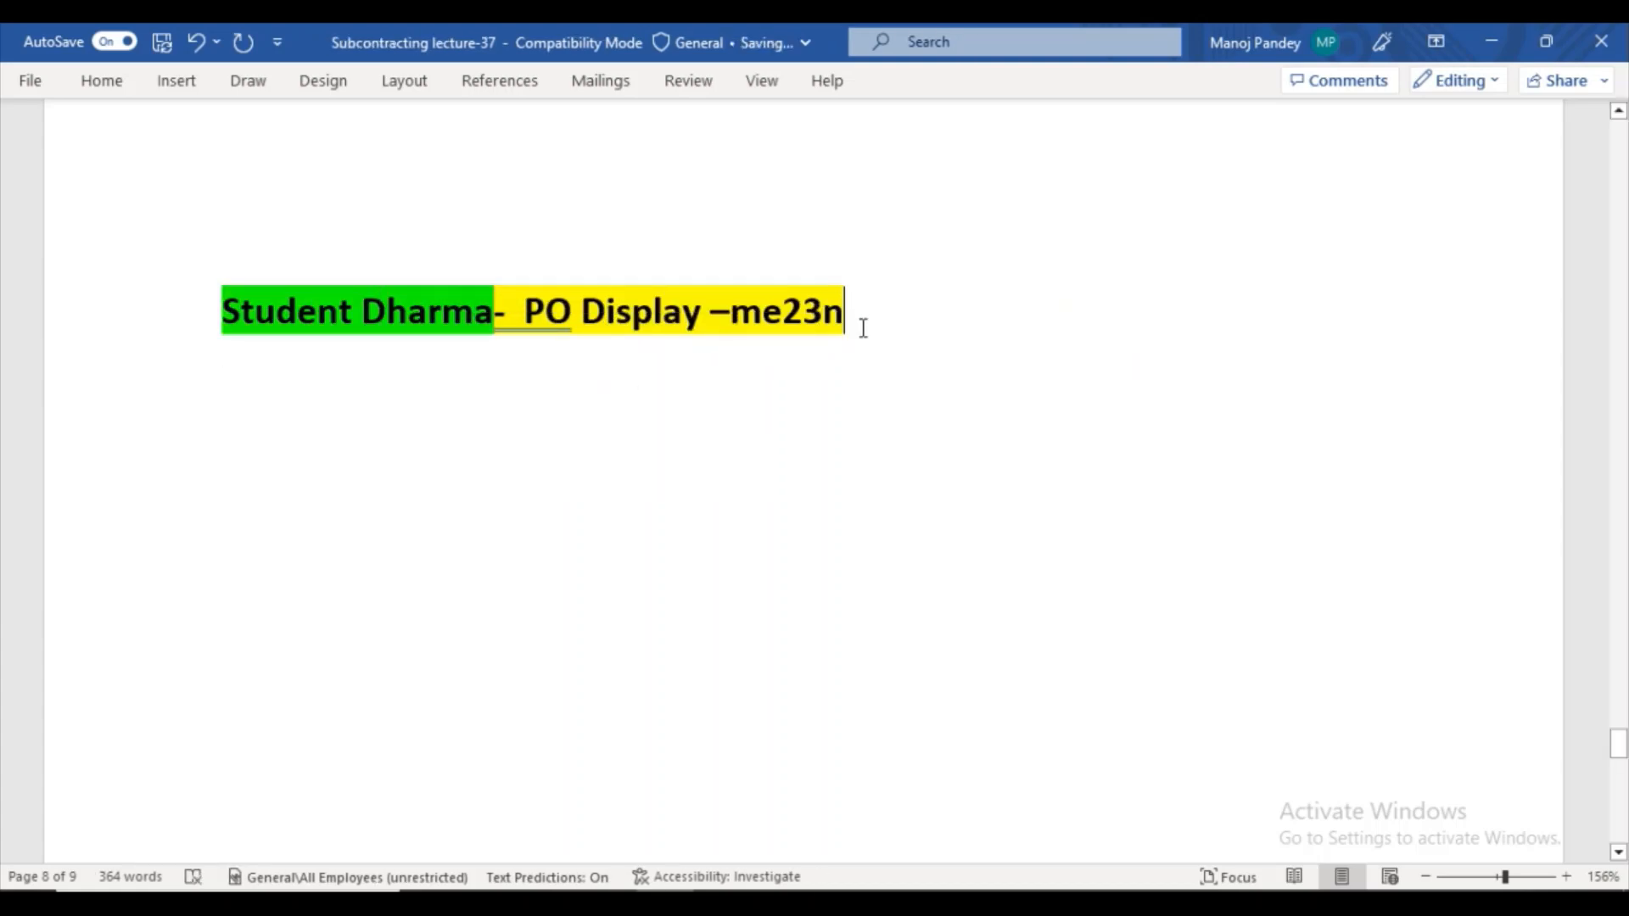
- Insert "Practice Sc procurement at least" between "Student Dharma-" and "PO Display", correcting the spelling of "at least" with the suggestion
{"action": "left_click", "coordinate": [524, 311]}
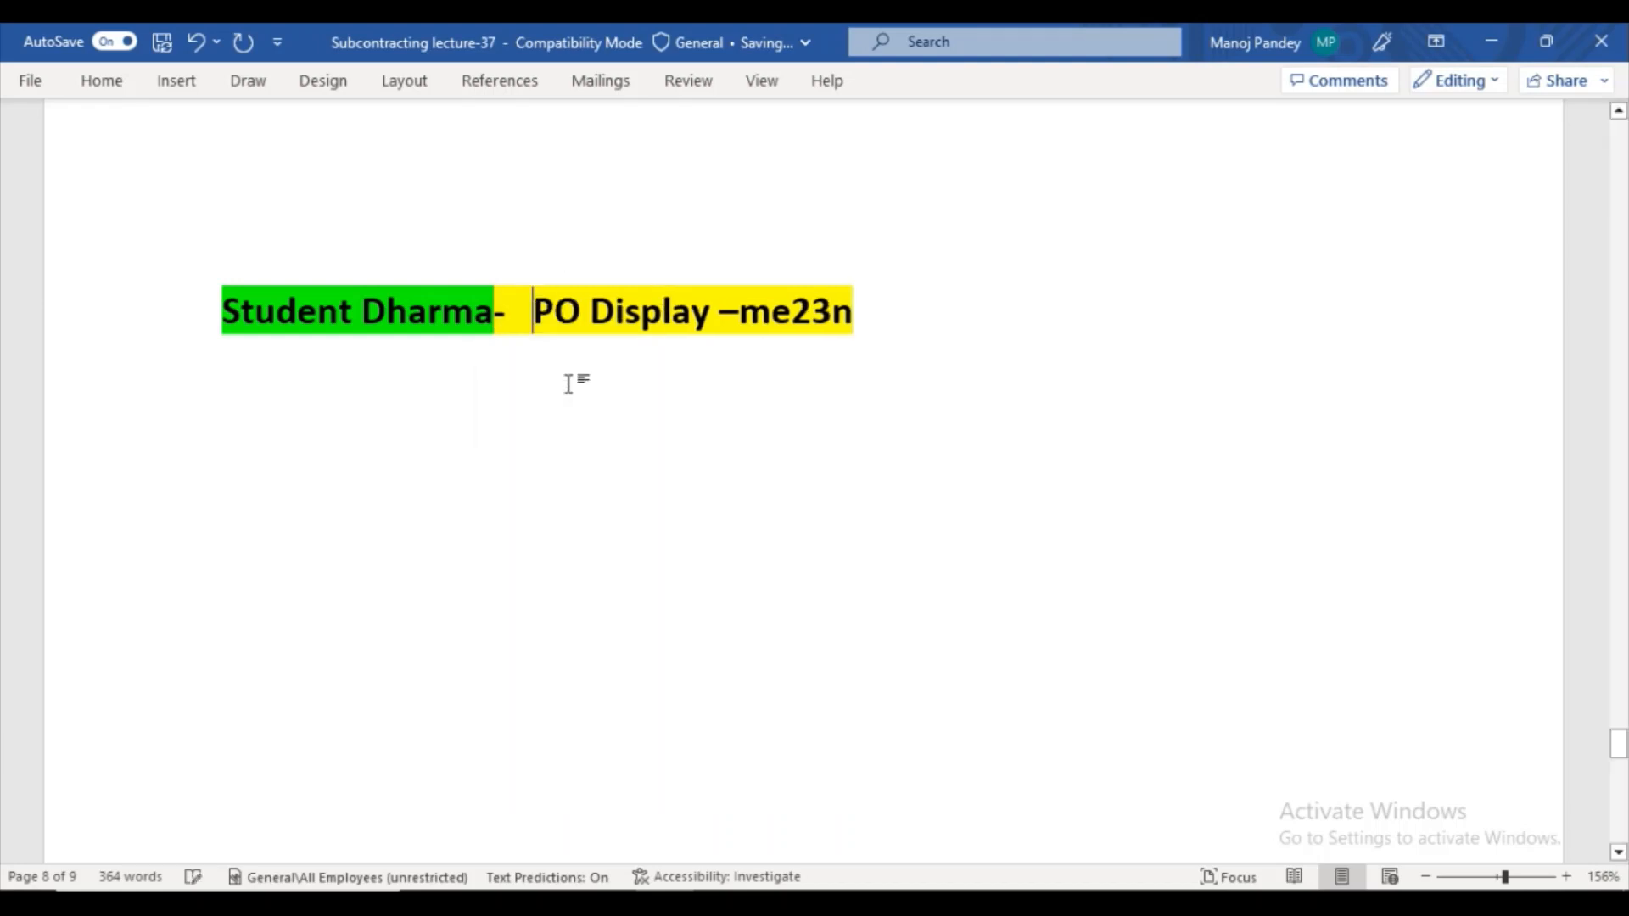
{"action": "type", "text": "Practi"}
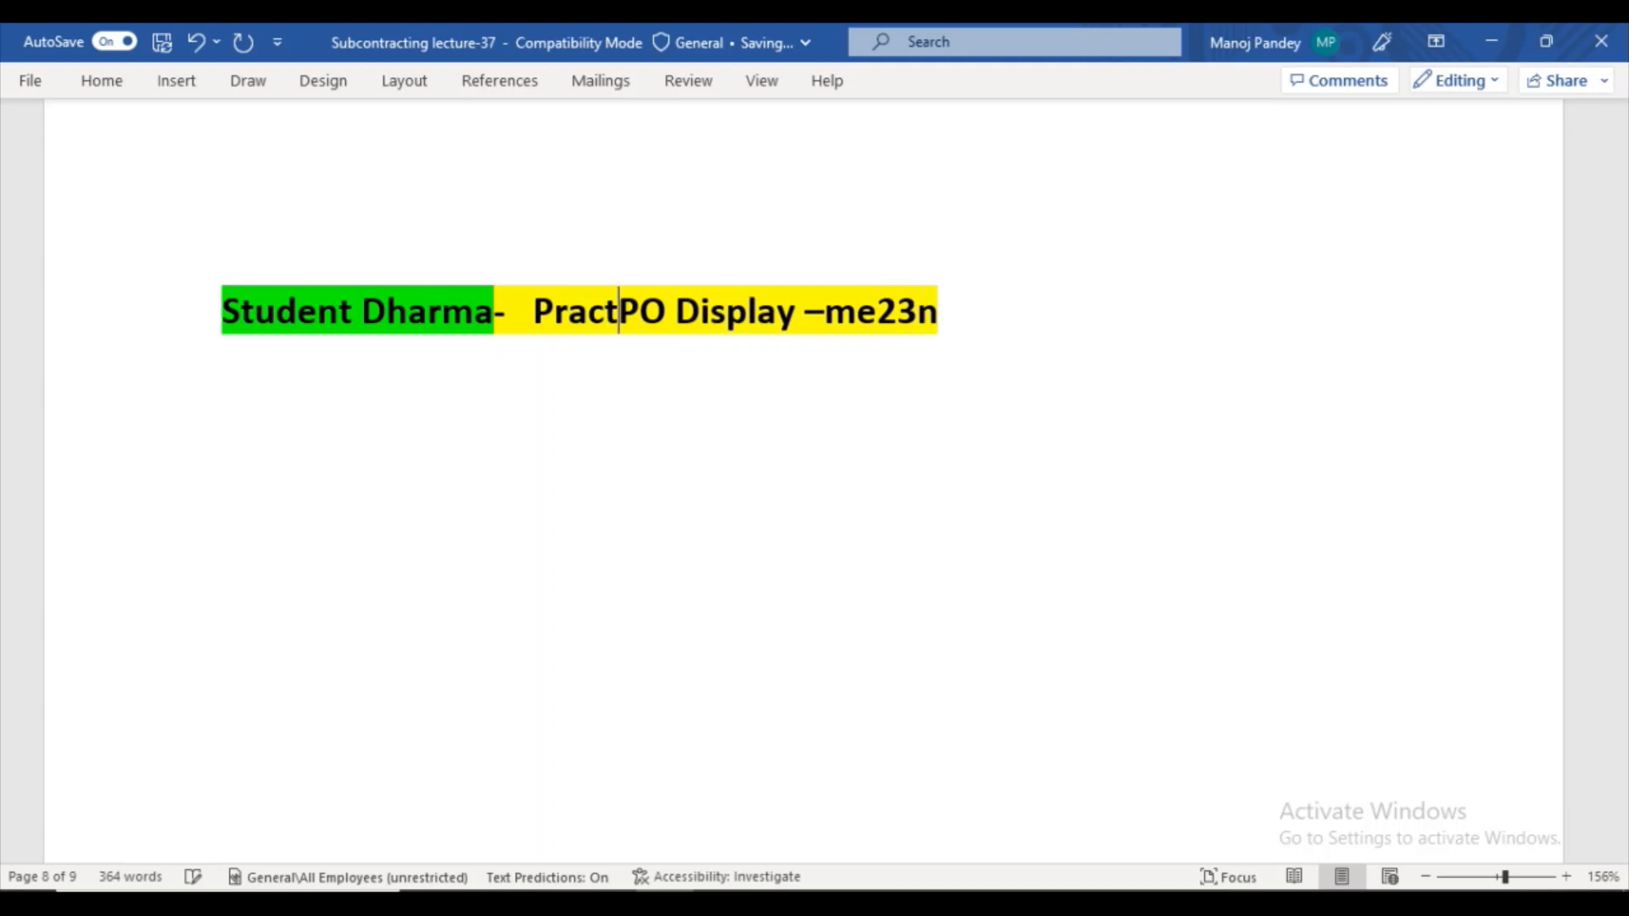
{"action": "type", "text": "ce "}
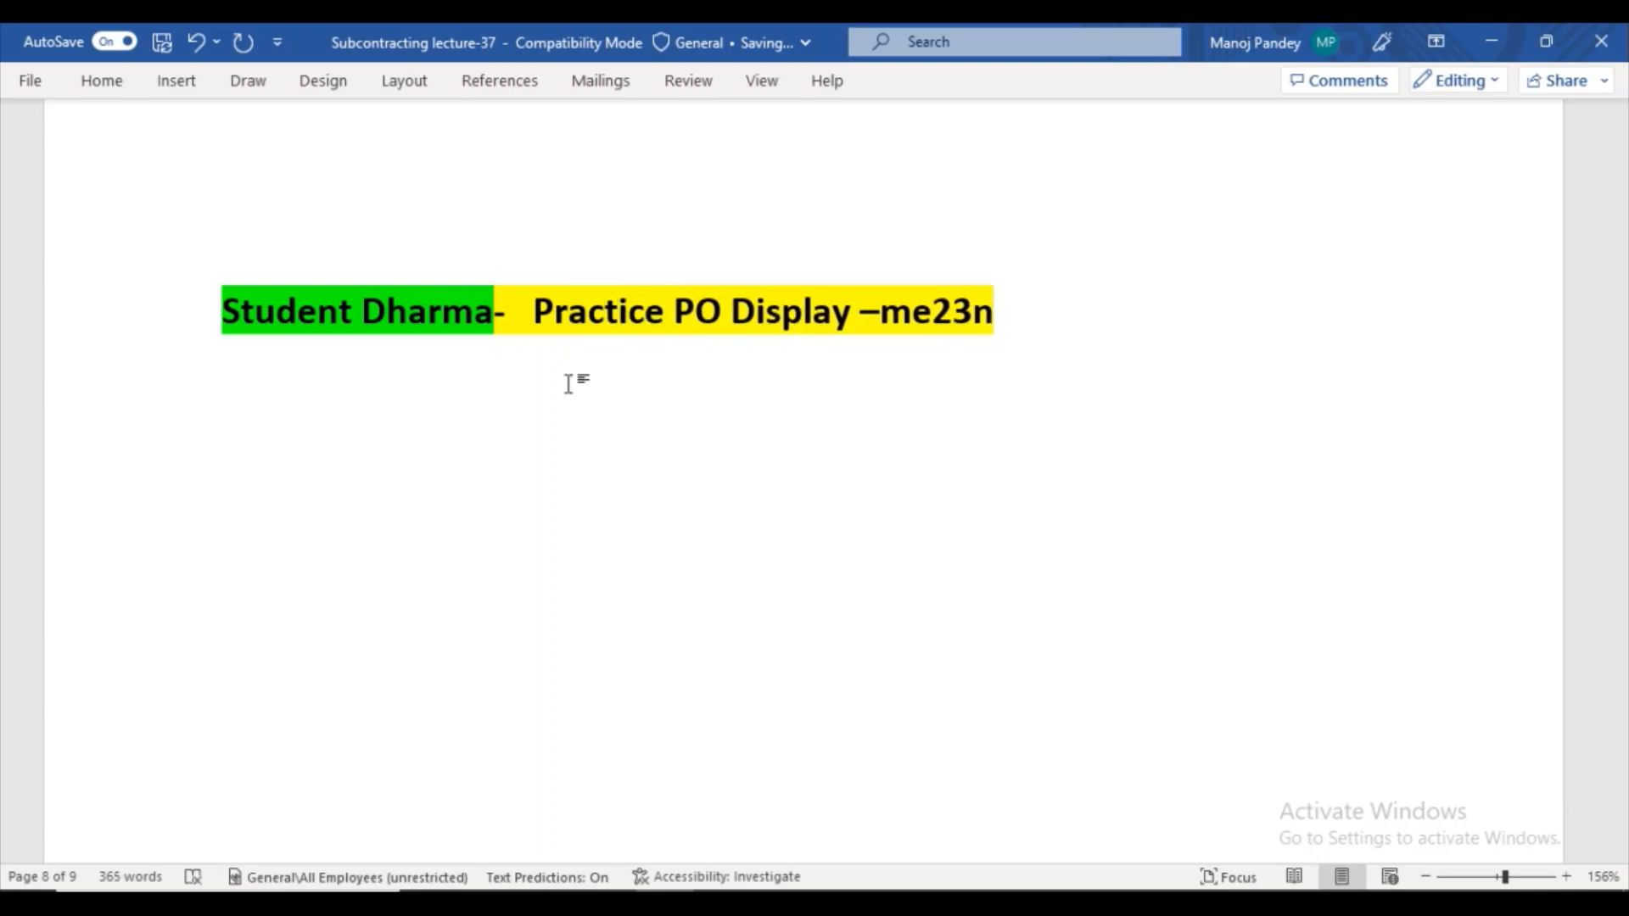
{"action": "type", "text": "Sc "}
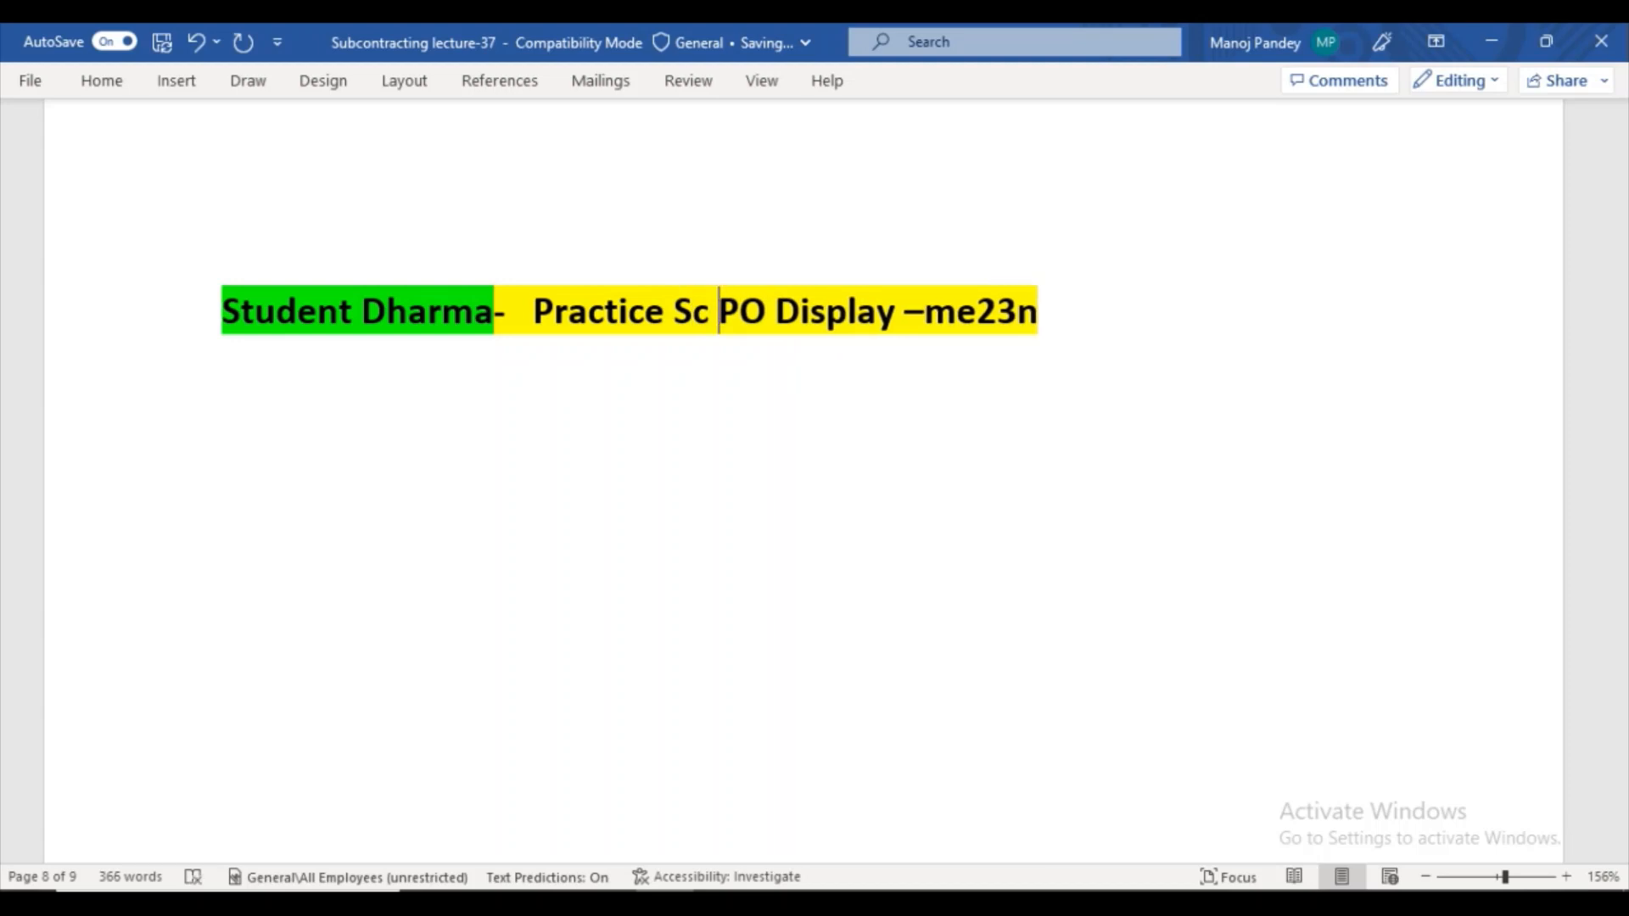
{"action": "type", "text": "proc"}
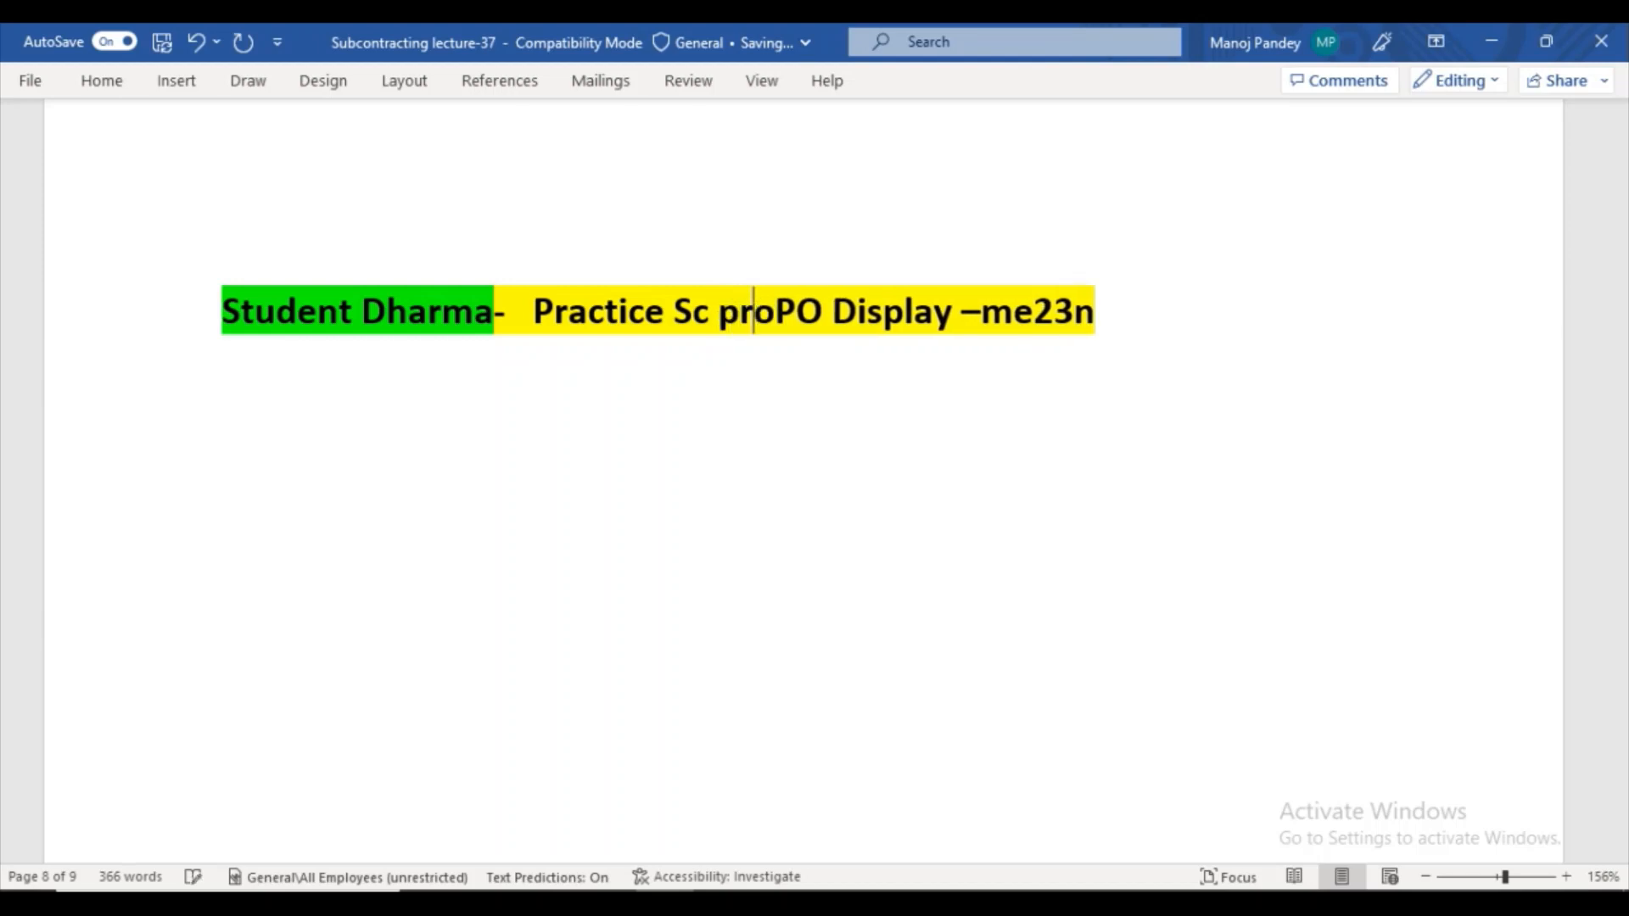
{"action": "type", "text": "urement"}
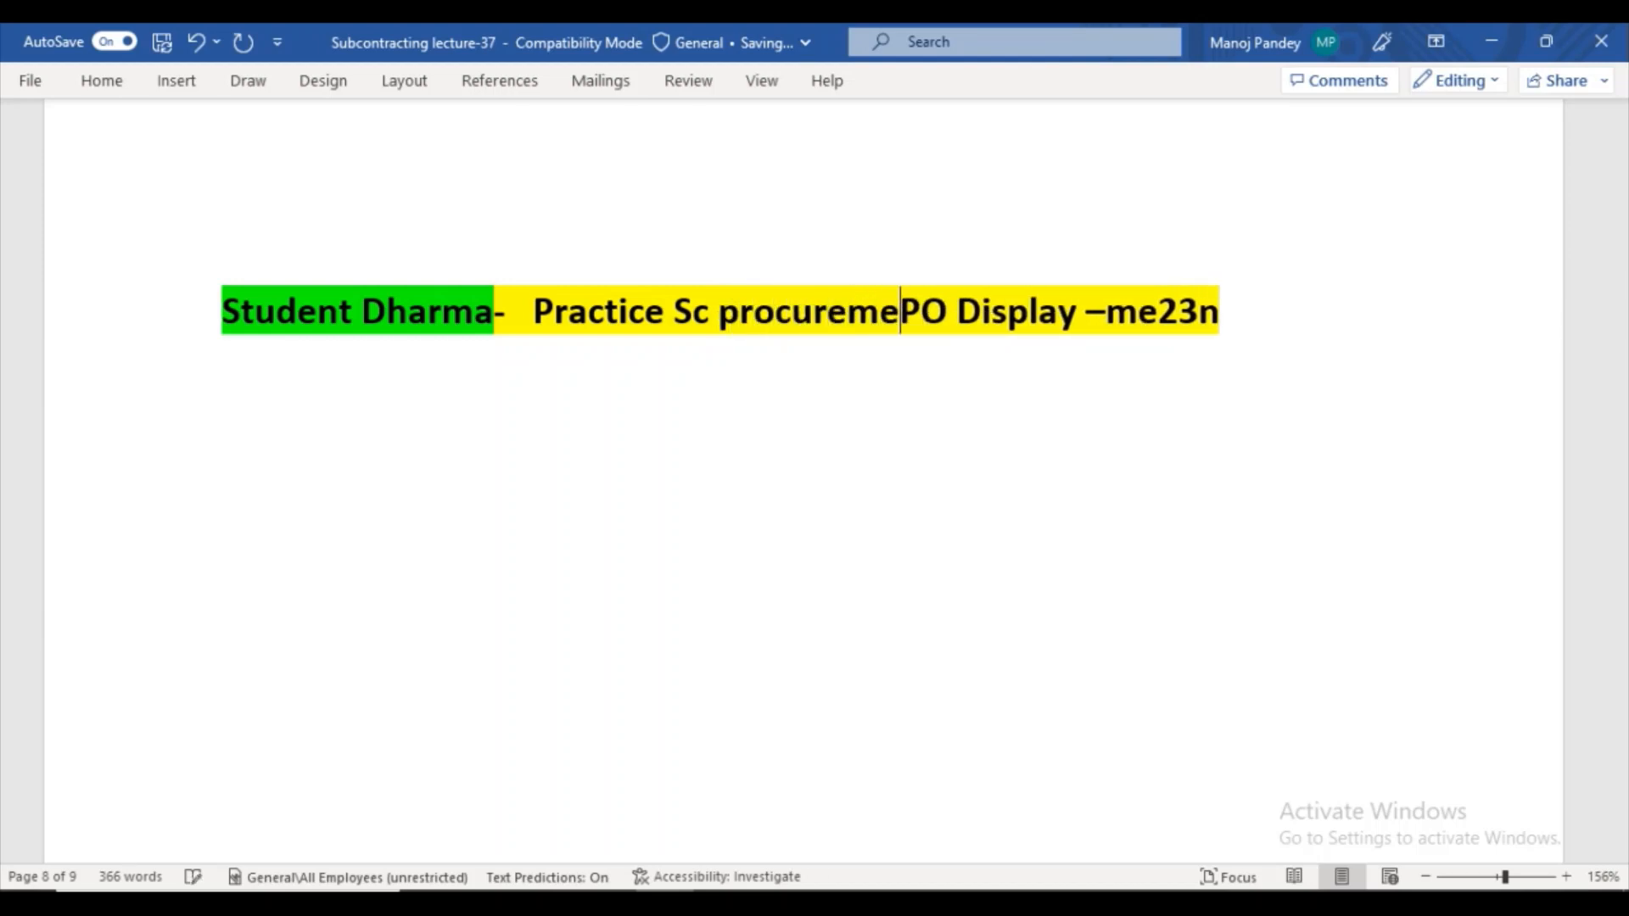
{"action": "type", "text": " al"}
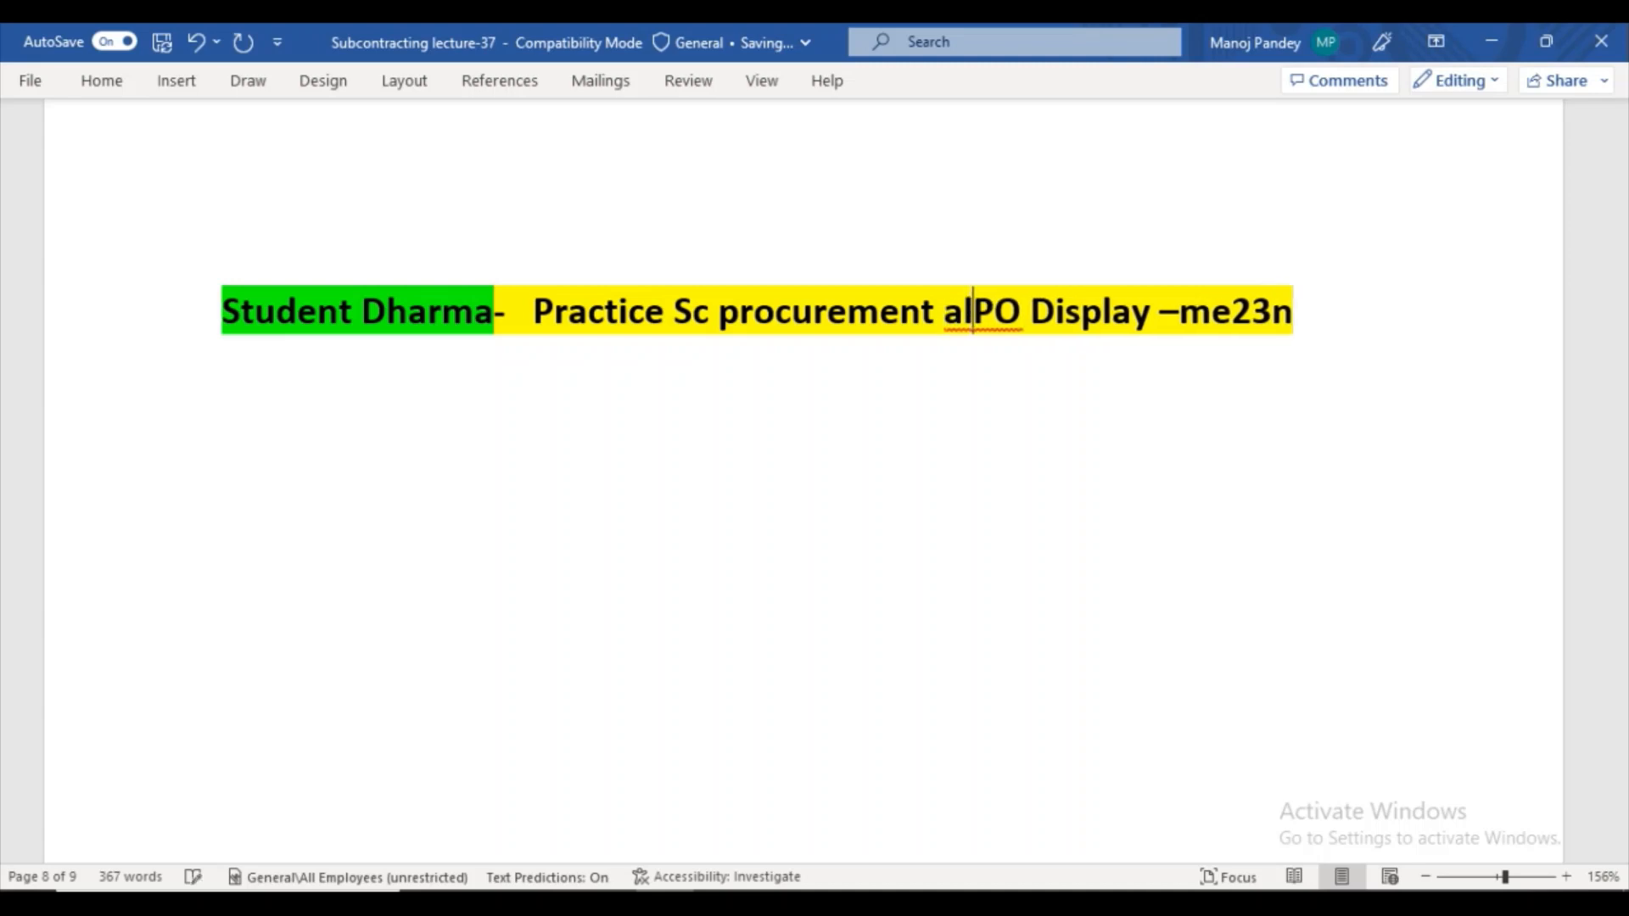
{"action": "key", "text": "BackSpace"}
{"action": "type", "text": "tlea"}
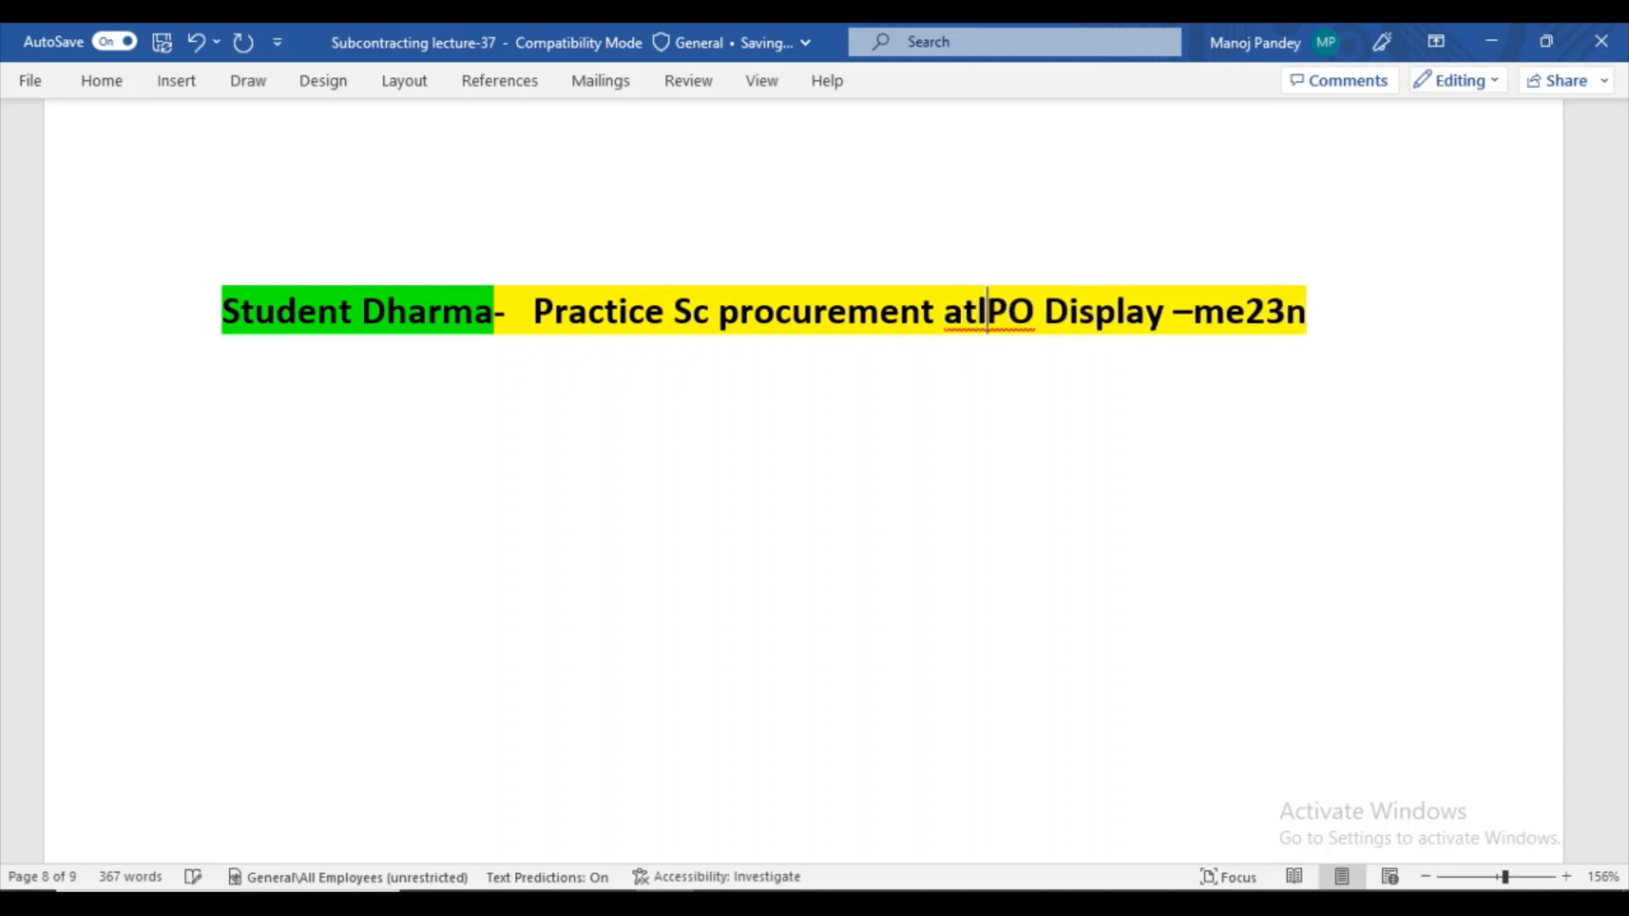
{"action": "type", "text": "st"}
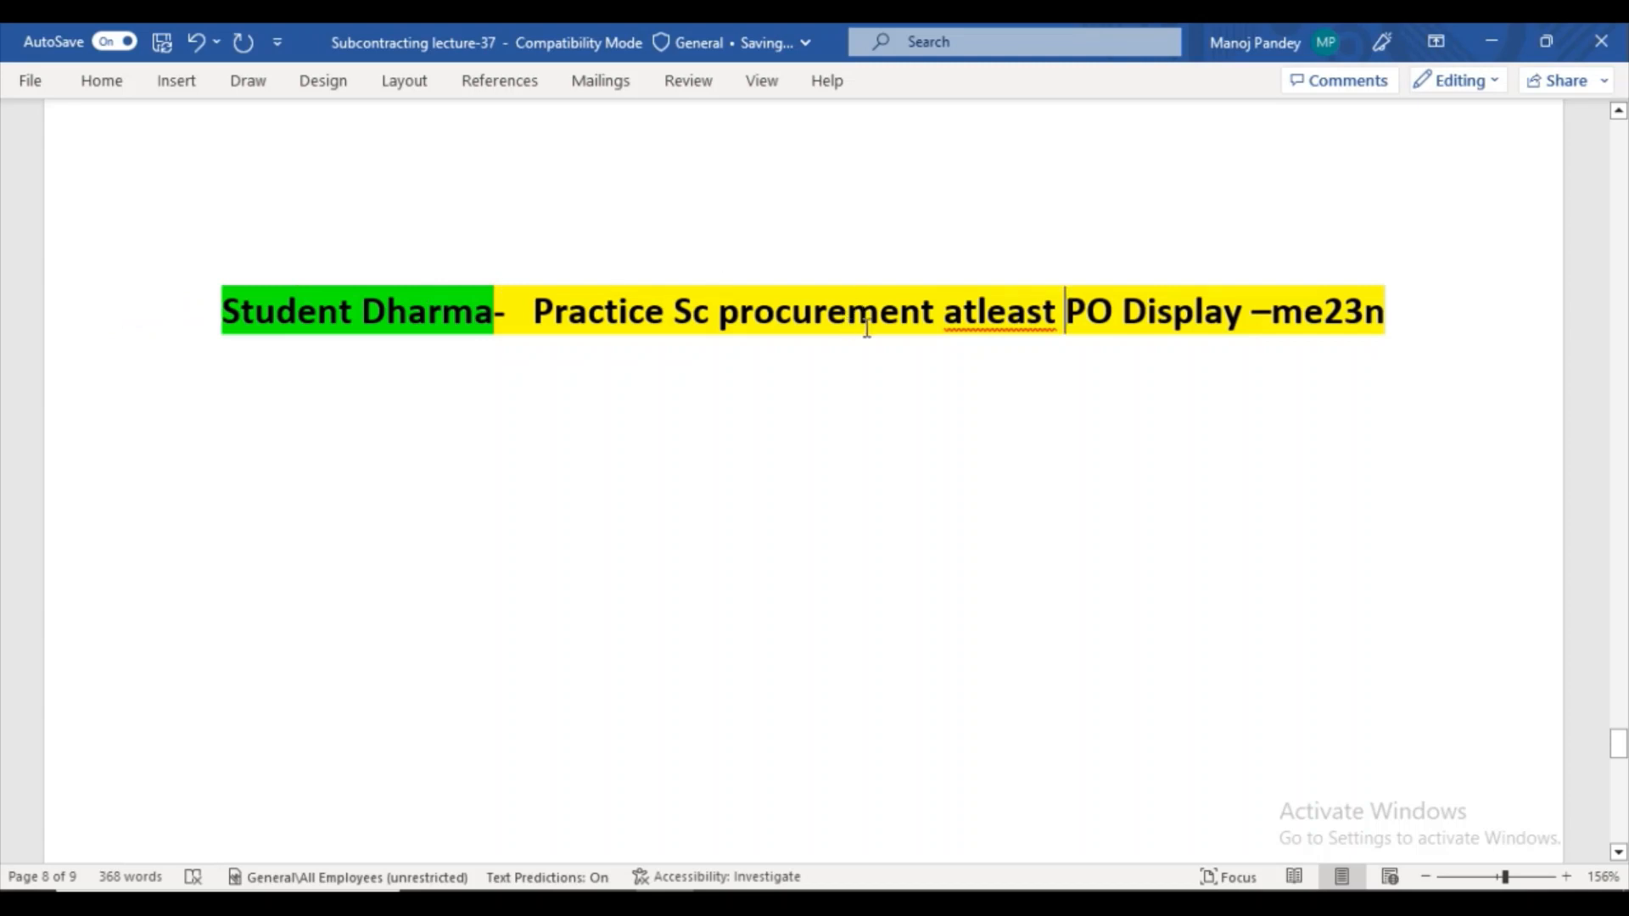
{"action": "left_click", "coordinate": [976, 314]}
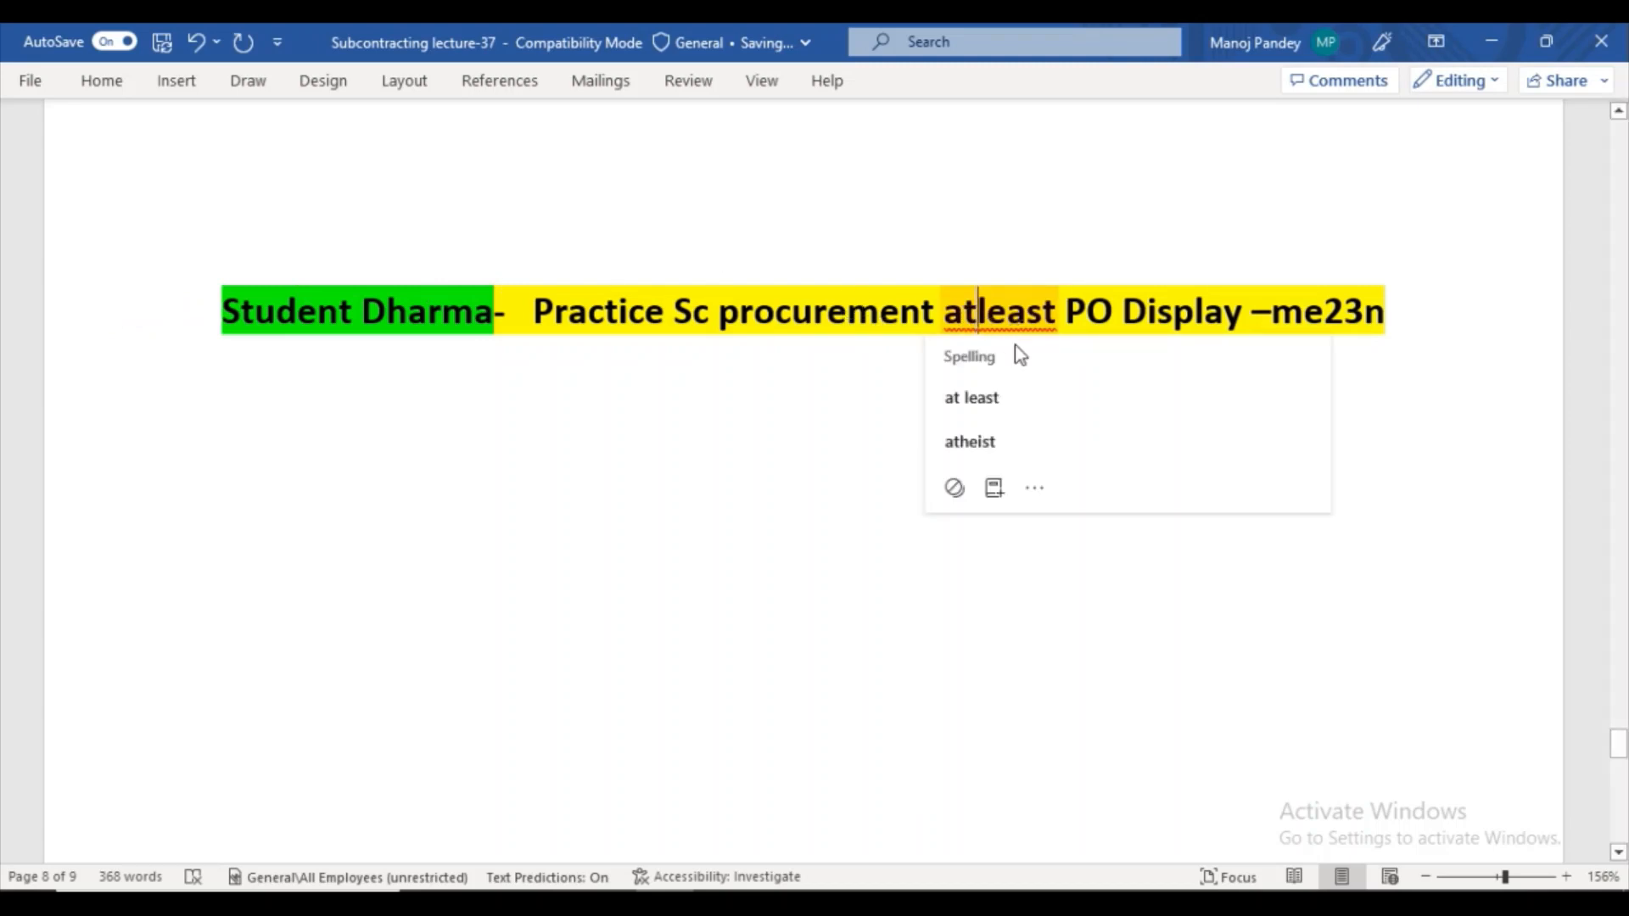
{"action": "left_click", "coordinate": [1000, 399]}
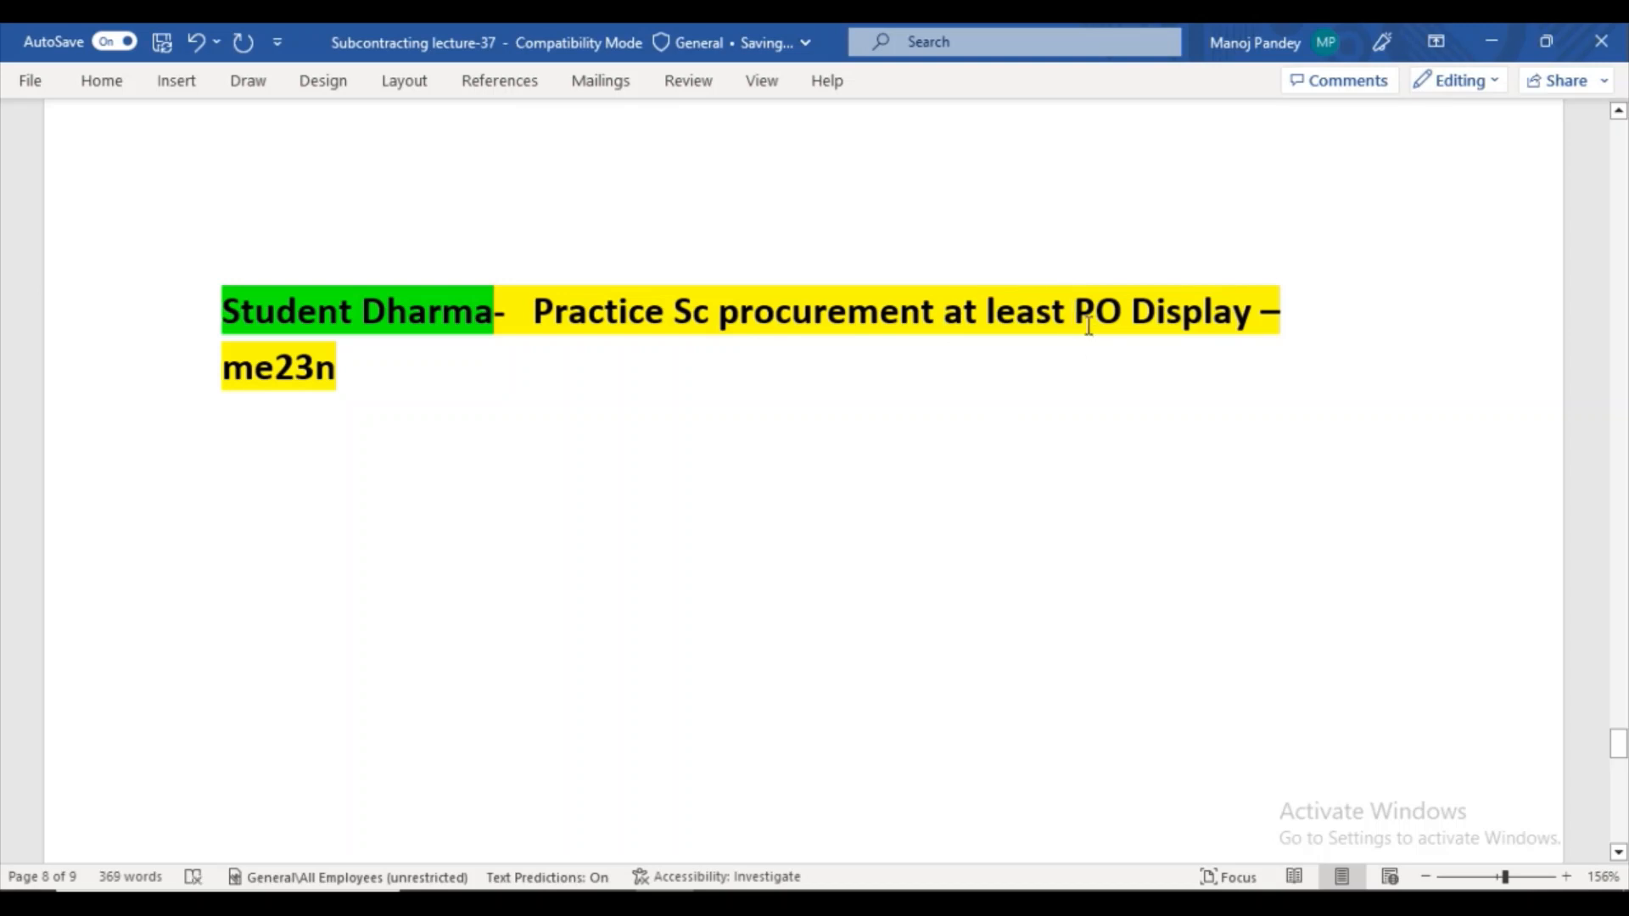
- Add "10 and send" before "PO Display" and start a new line after "me23n"
{"action": "type", "text": "10"}
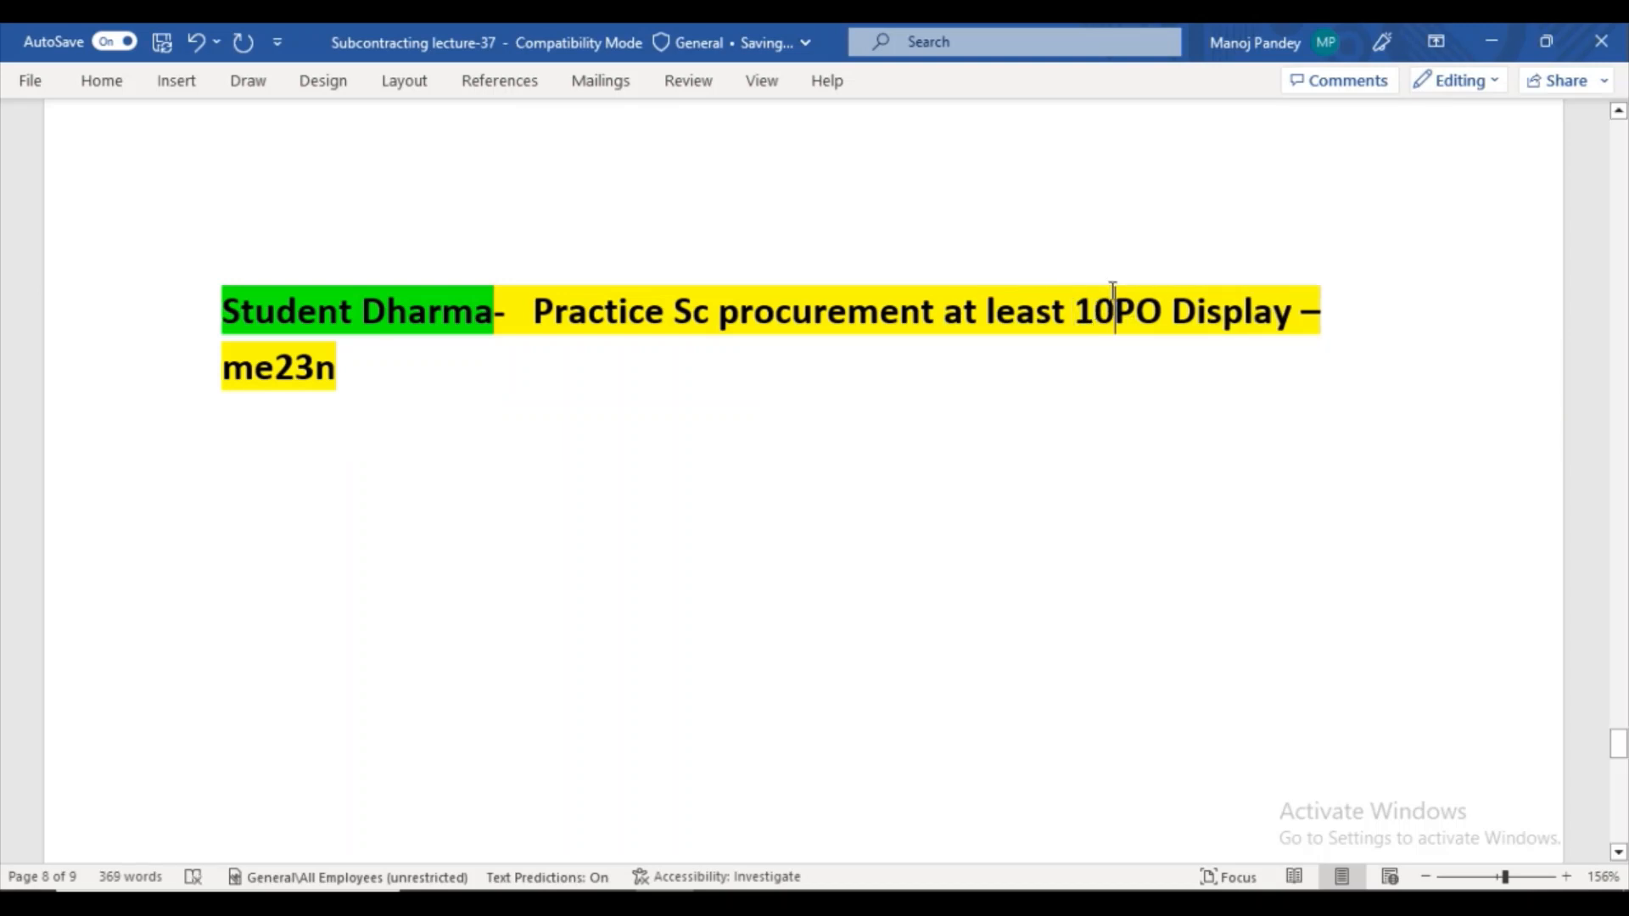
{"action": "type", "text": " and se"}
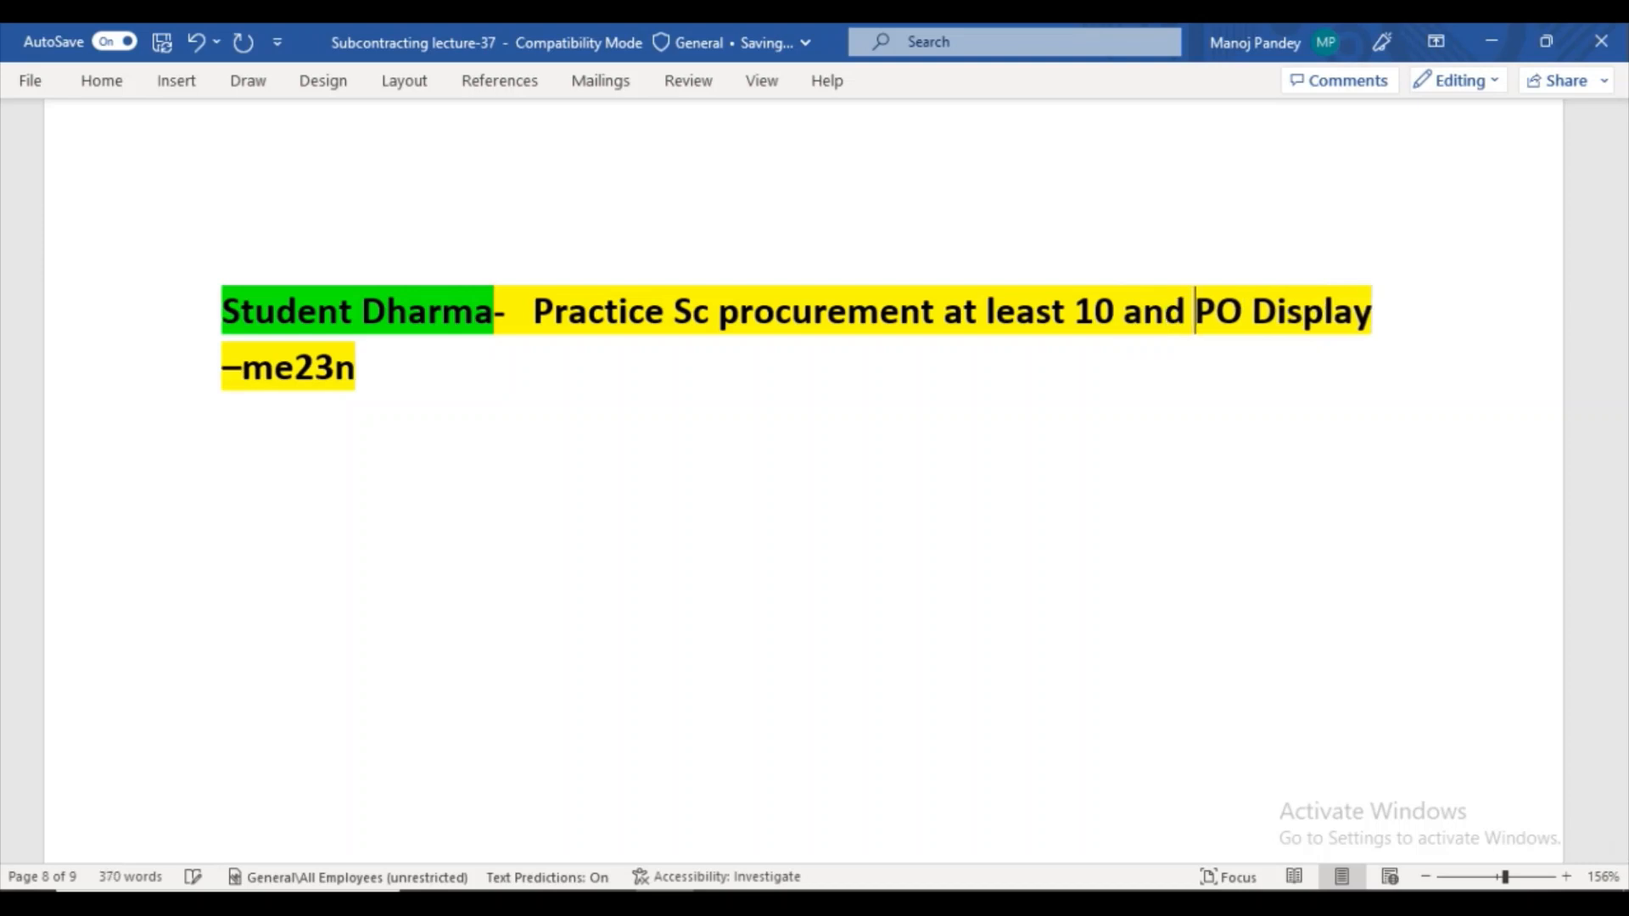
{"action": "type", "text": "ndv"}
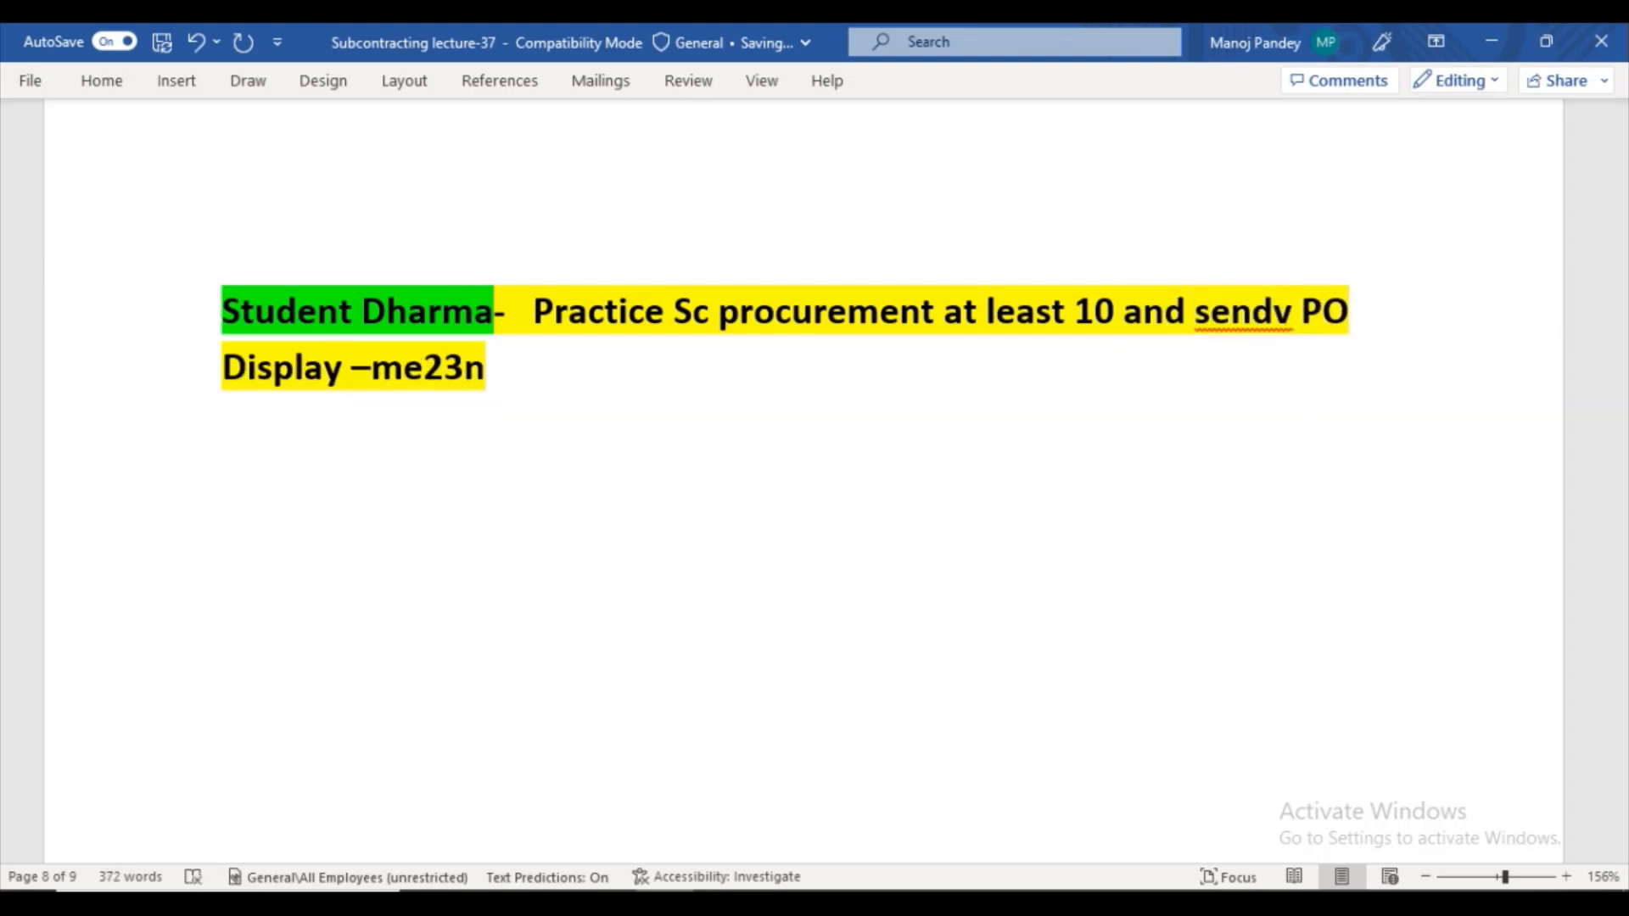
{"action": "key", "text": "BackSpace"}
{"action": "key", "text": "BackSpace"}
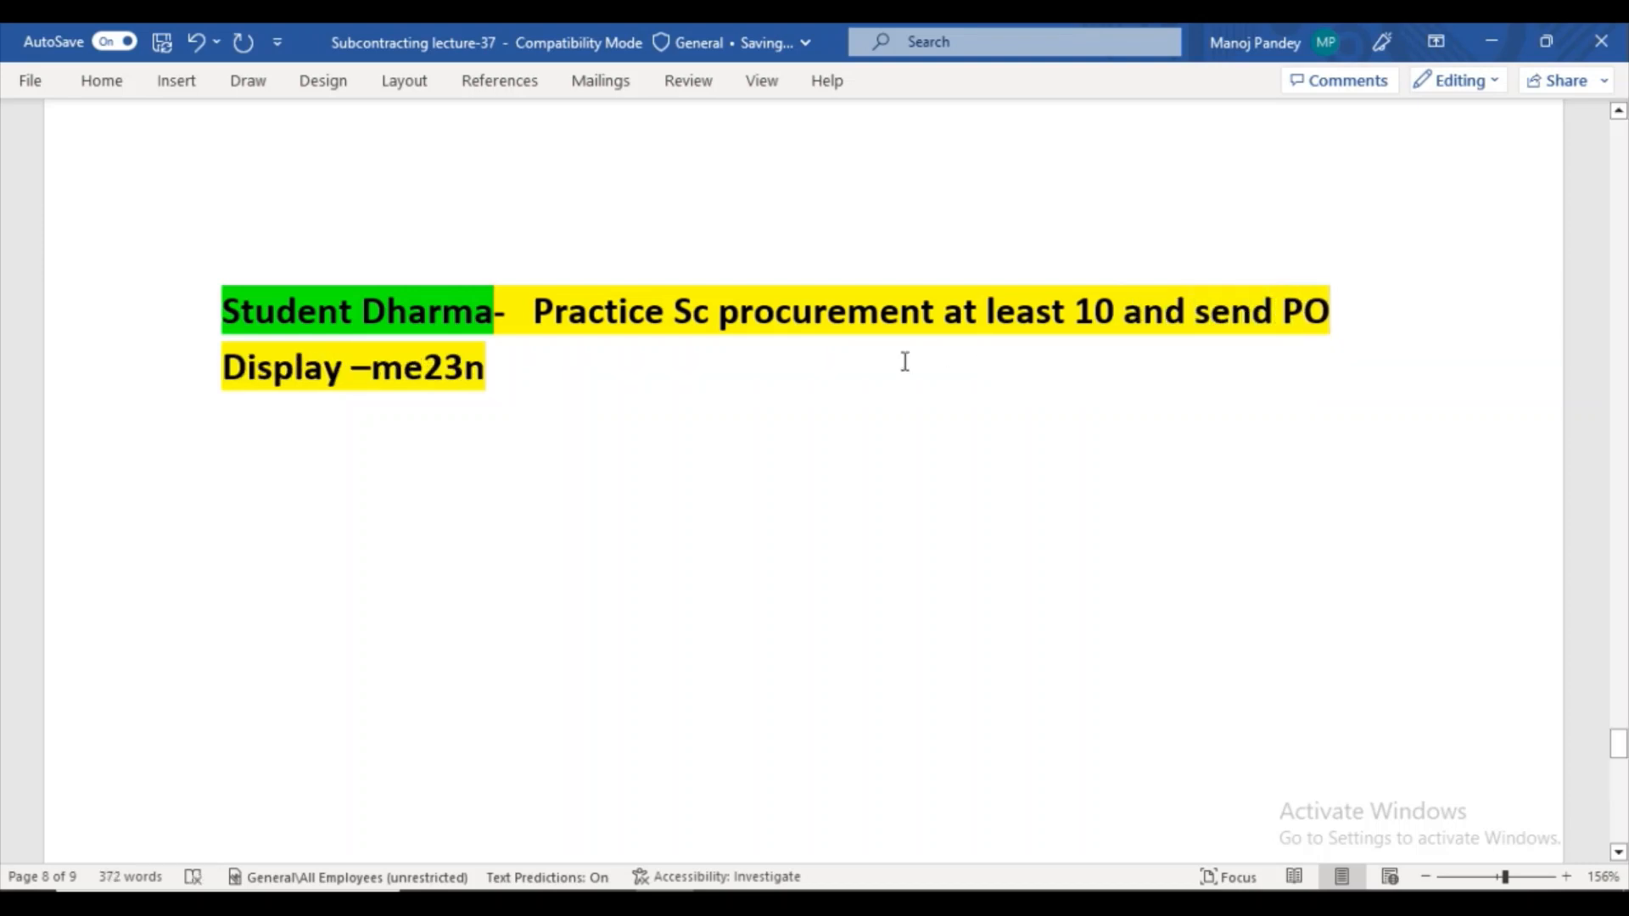
{"action": "left_click", "coordinate": [521, 377]}
{"action": "key", "text": "Return"}
- Capture the SAP accounting document's data entry view with Snipping Tool and paste it below the "PO Display –me23n" line in Word
{"action": "left_click", "coordinate": [813, 771]}
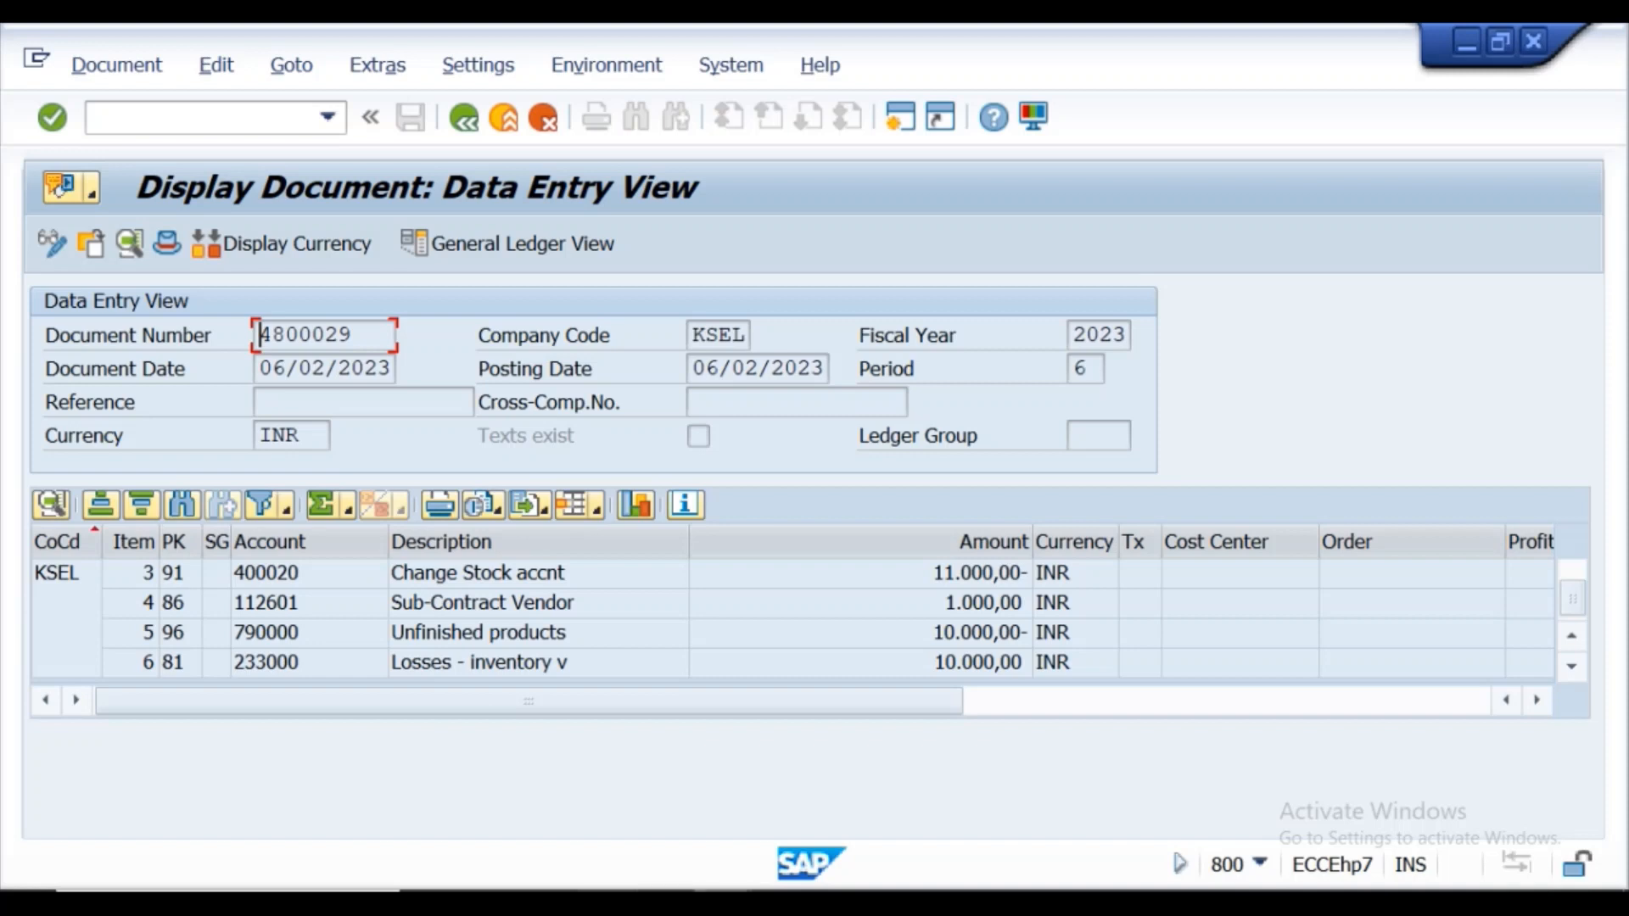
{"action": "key", "text": "super+s"}
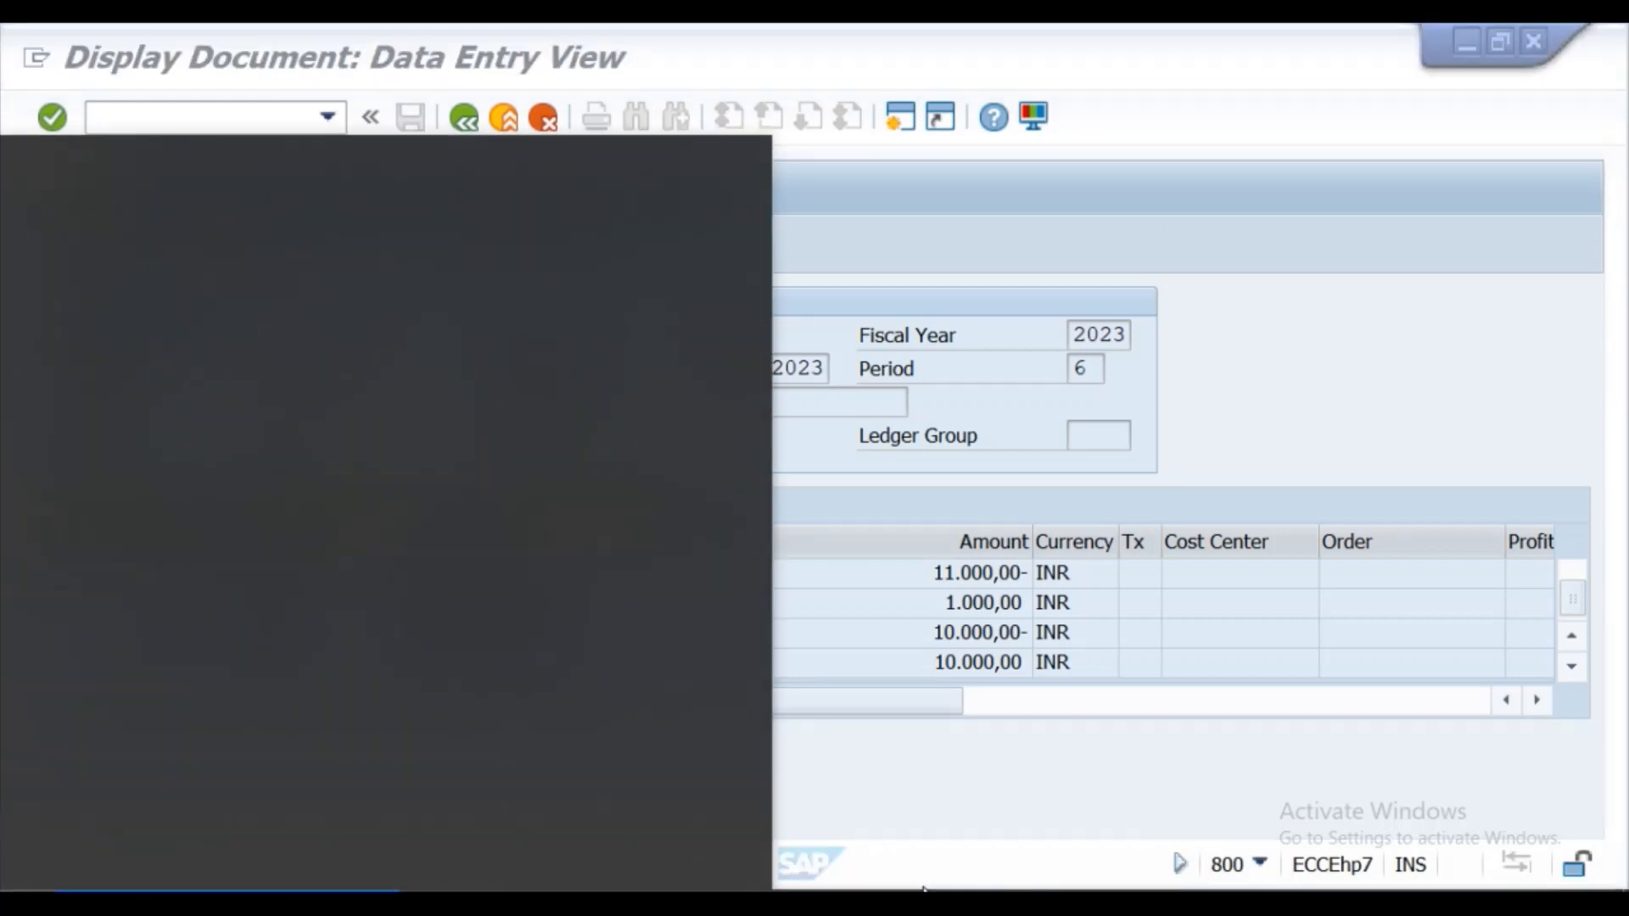
{"action": "type", "text": "snipping"}
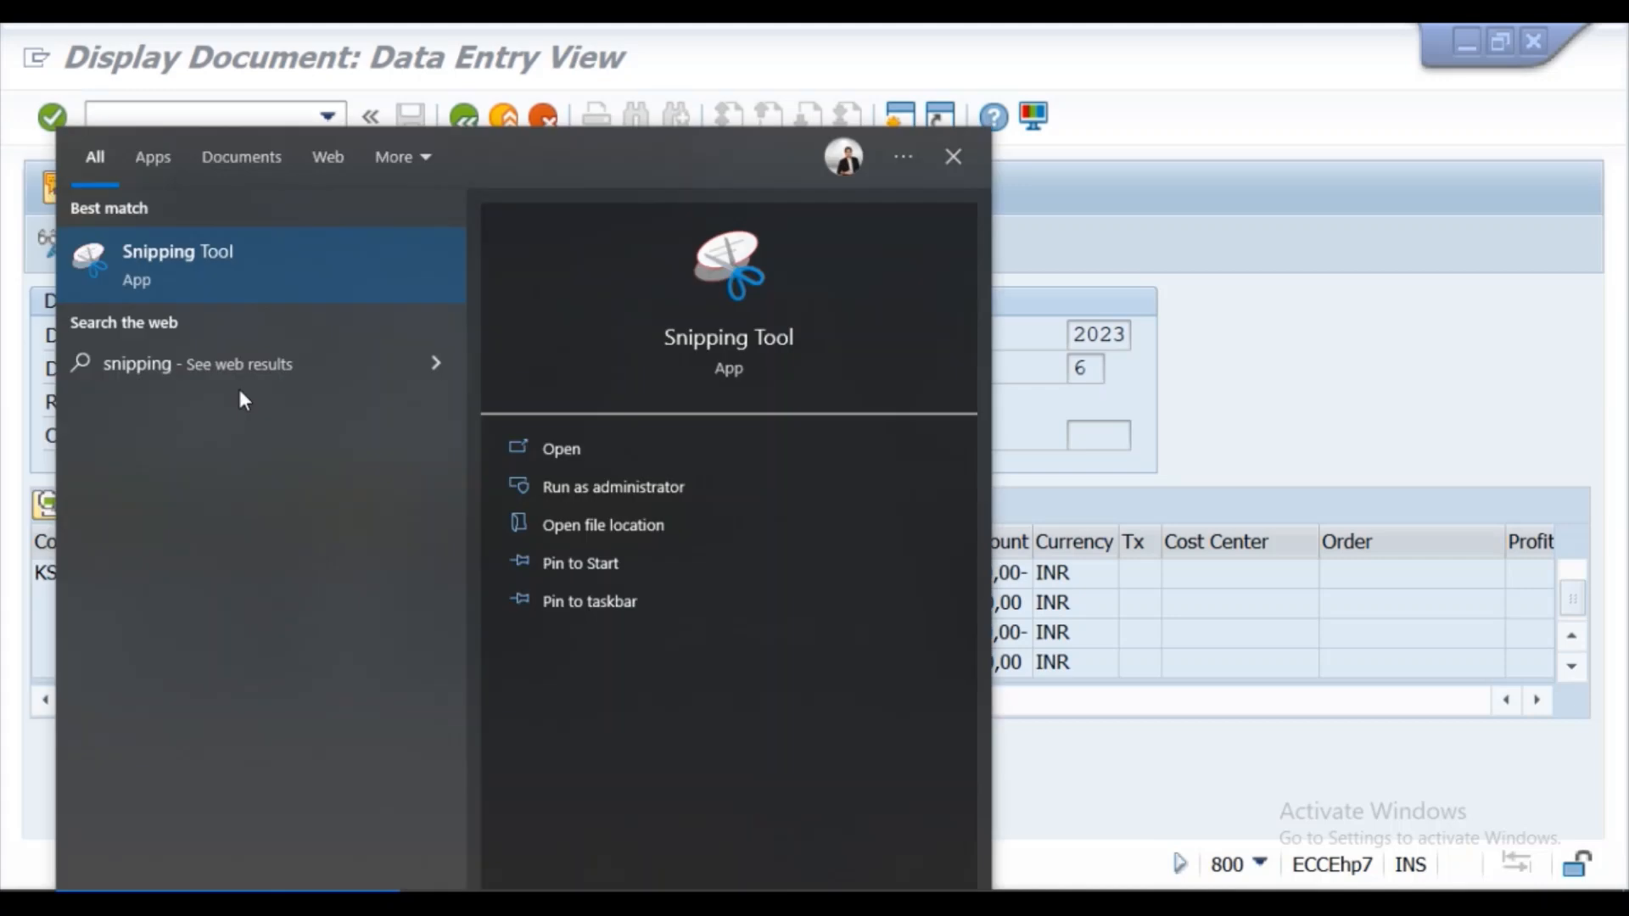
{"action": "left_click", "coordinate": [270, 279]}
{"action": "left_click", "coordinate": [684, 308]}
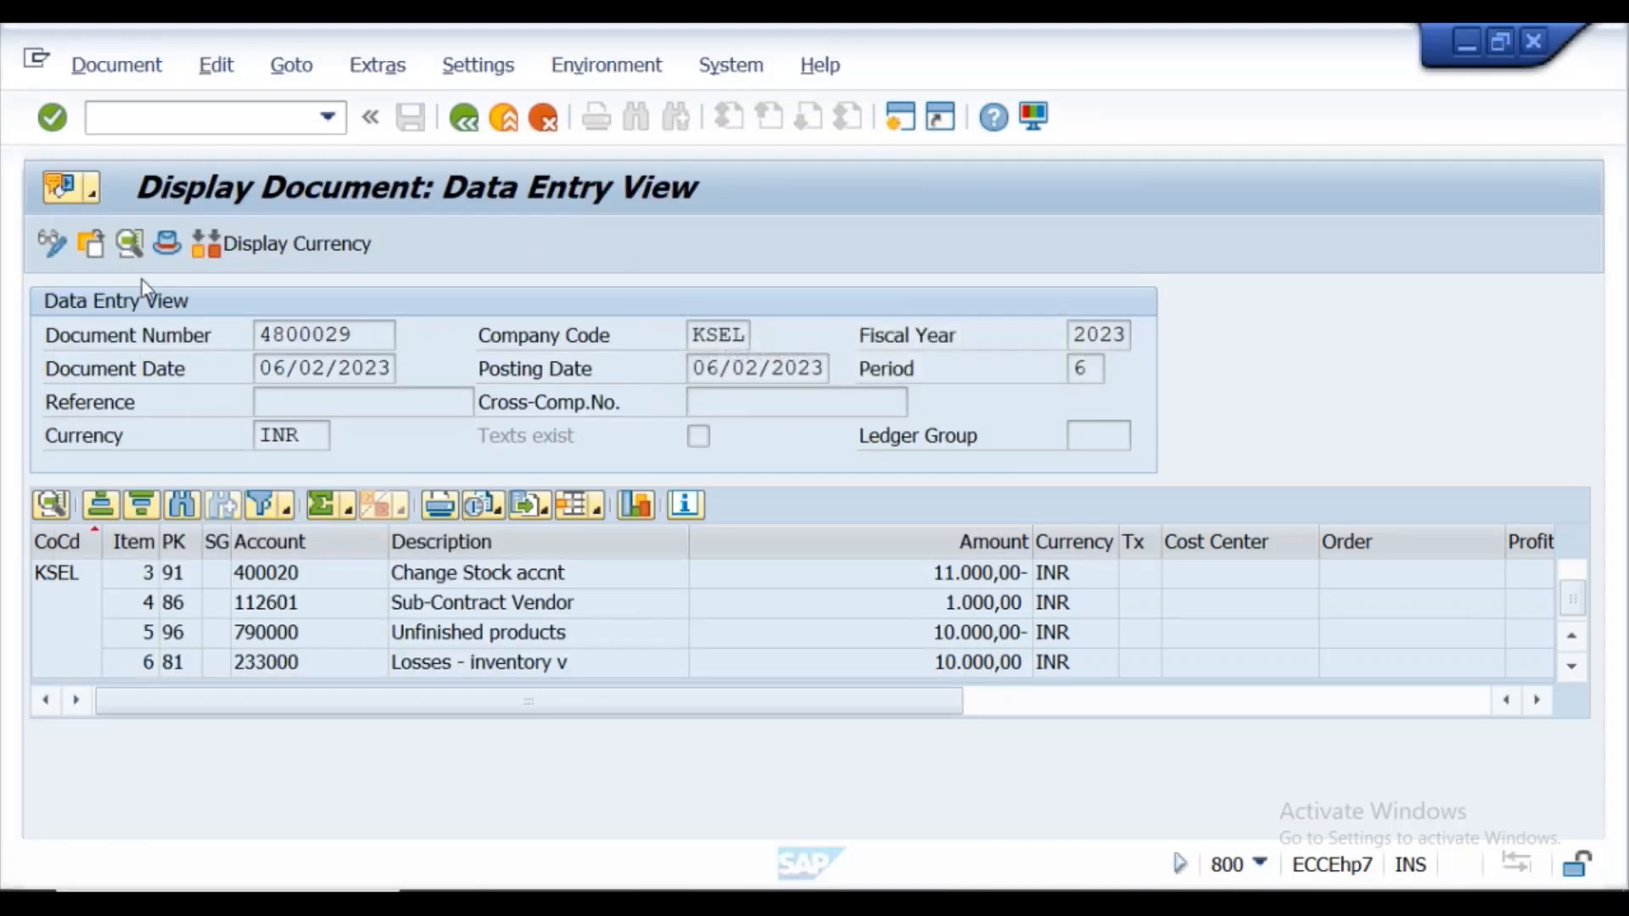
{"action": "left_click_drag", "start_coordinate": [19, 163], "coordinate": [1542, 749]}
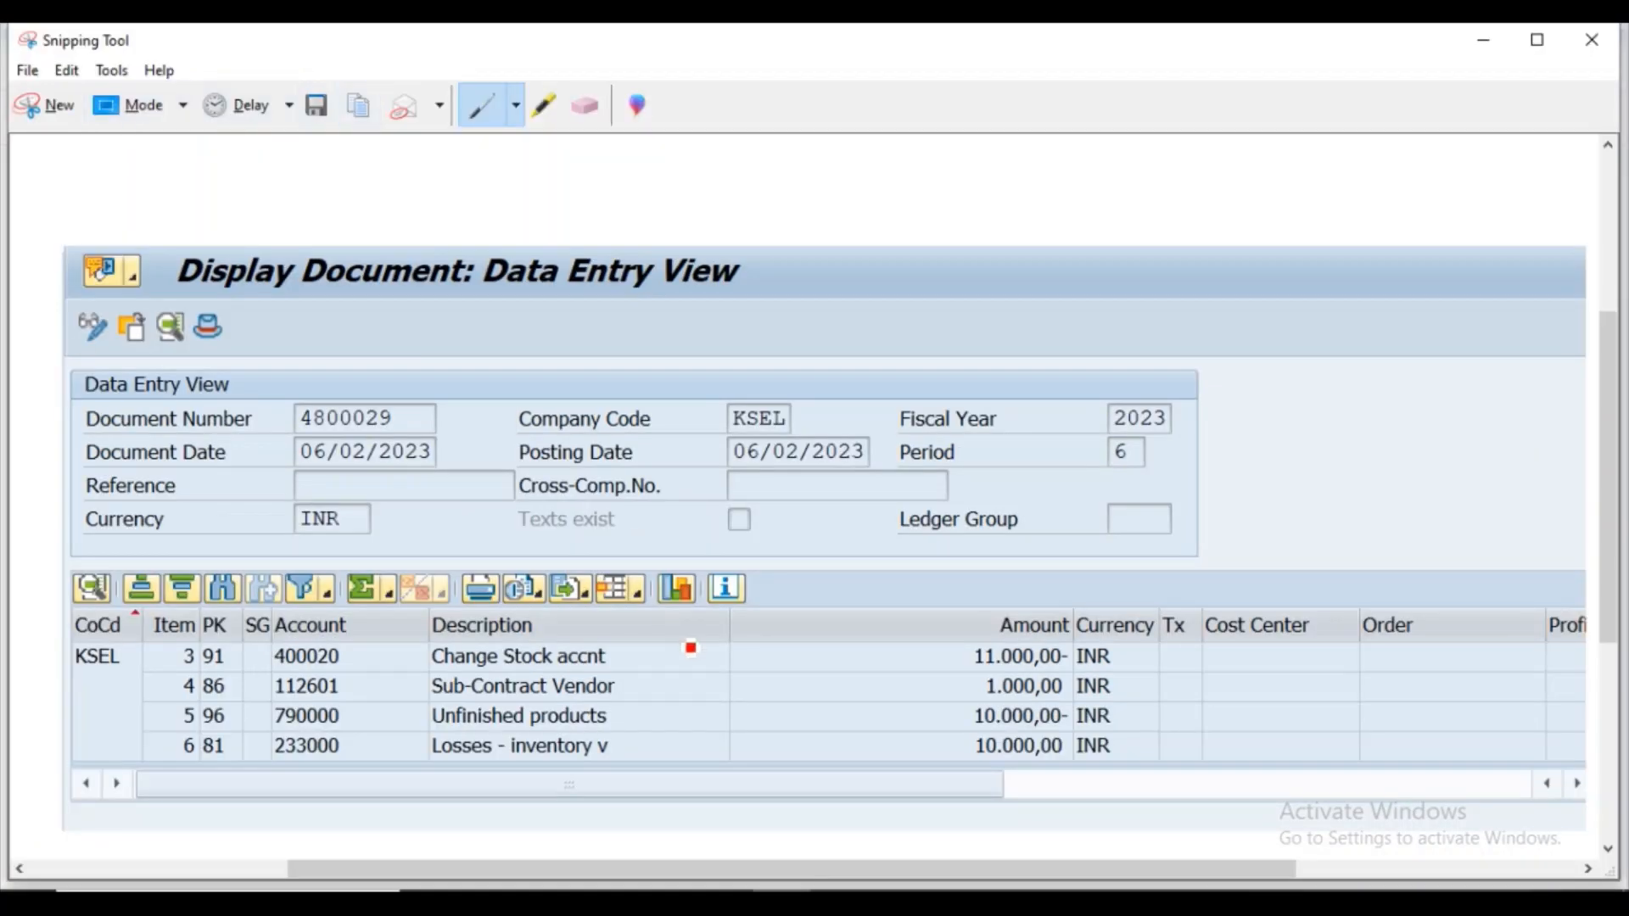
{"action": "left_click", "coordinate": [676, 901]}
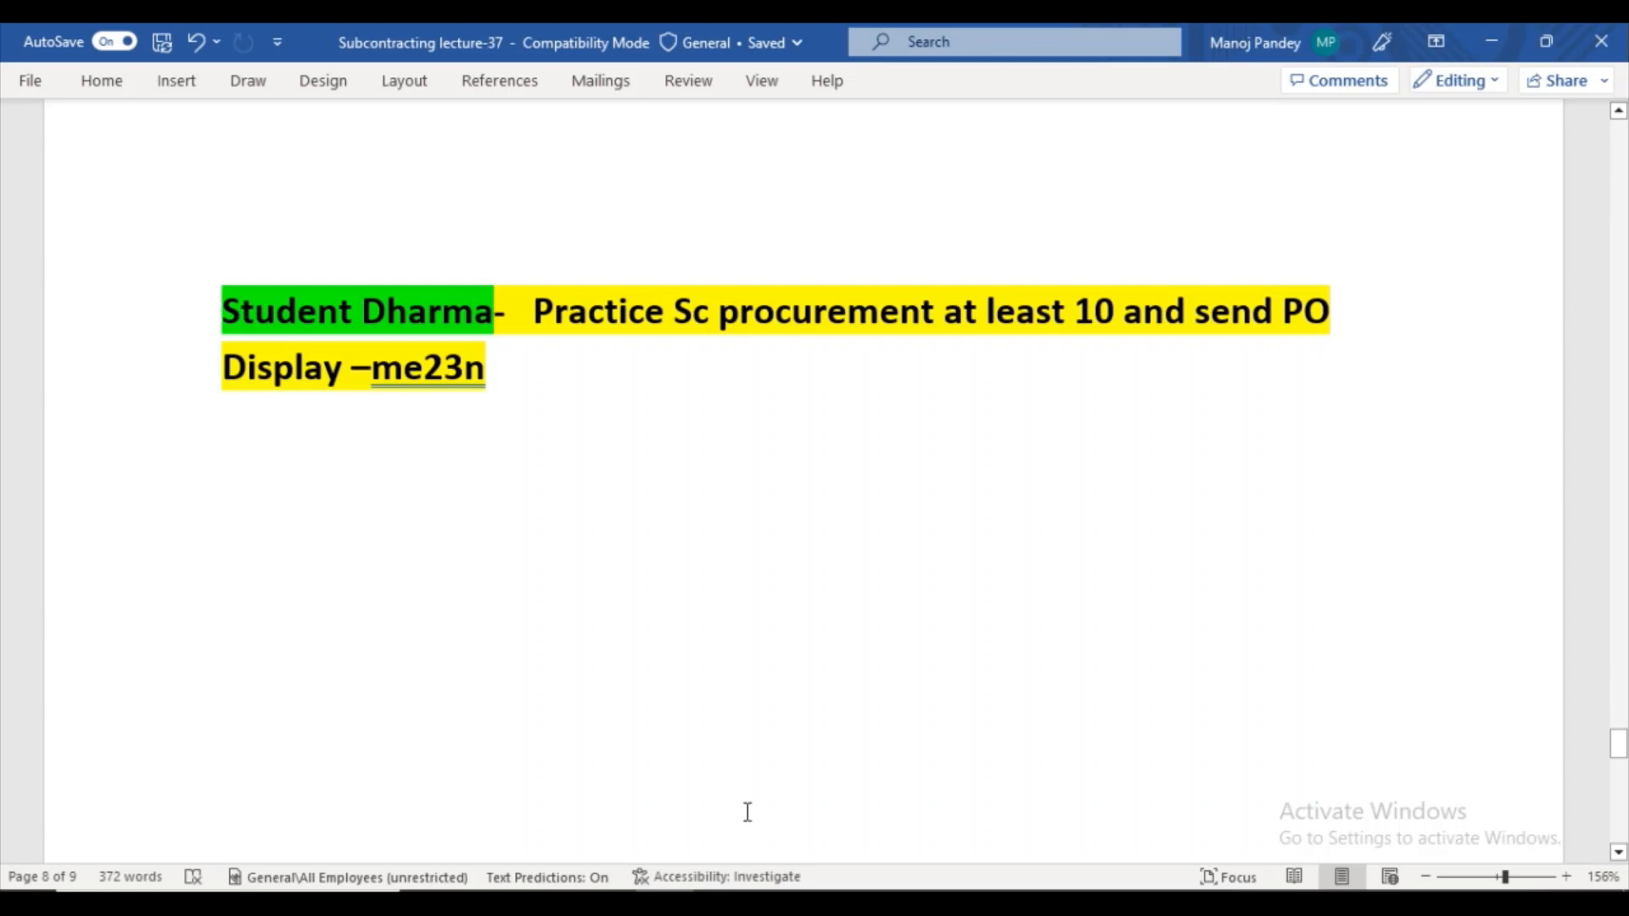
{"action": "key", "text": "ctrl+v"}
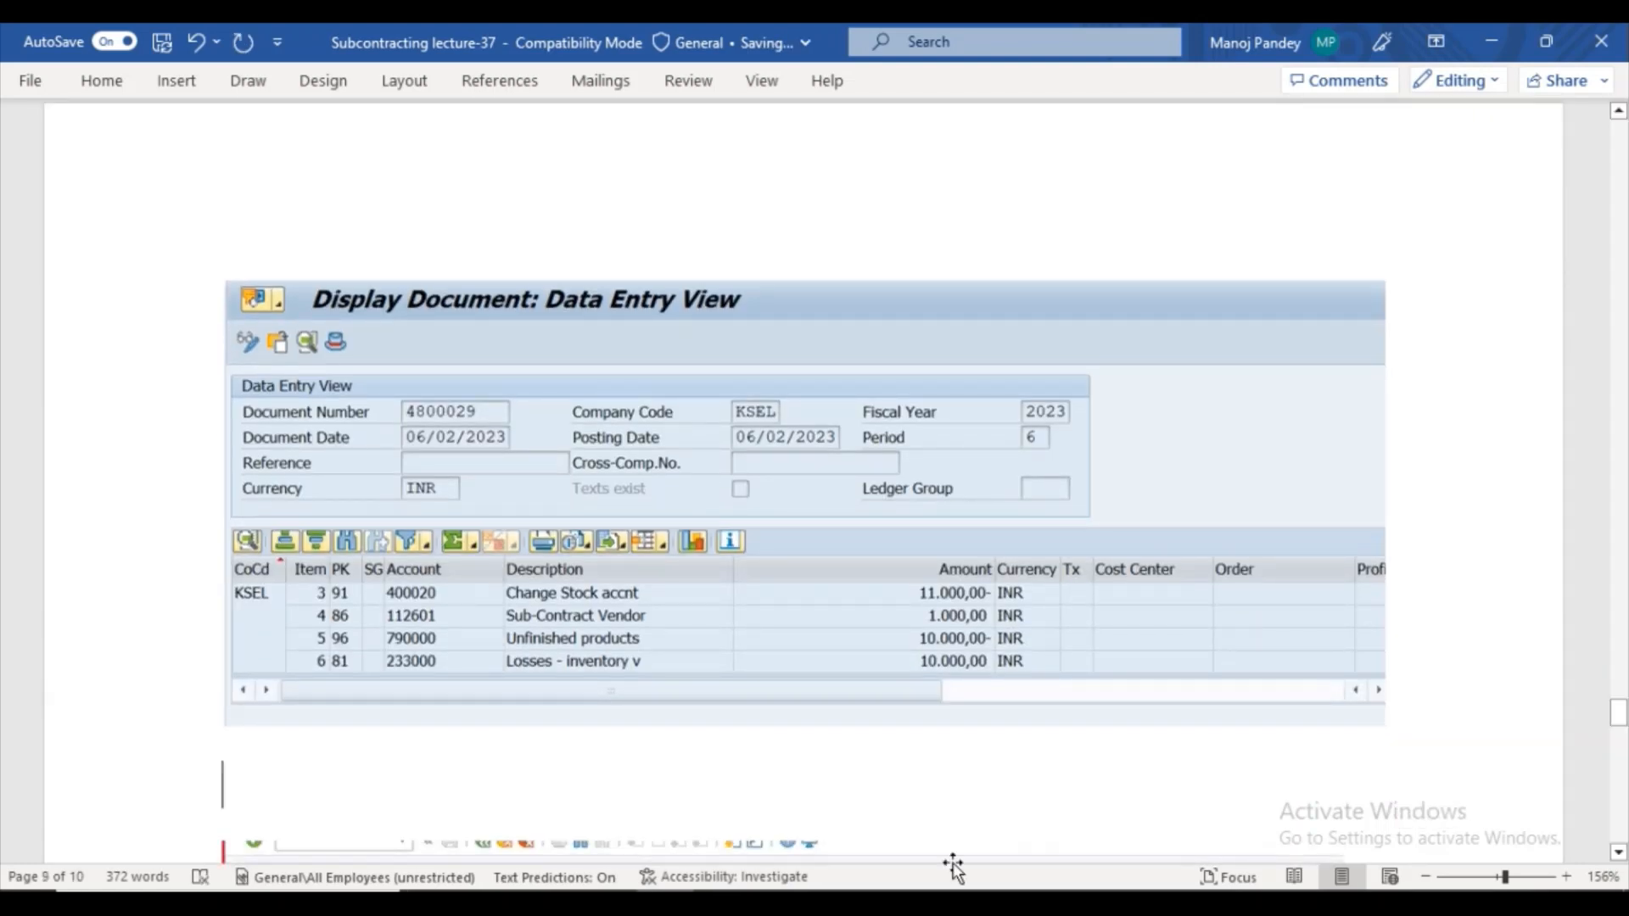
- Switch to SAP, open the purchase order in ME23N, and display the goods receipt and invoice receipt entries in its Purchase Order History
{"action": "mouse_move", "coordinate": [664, 904]}
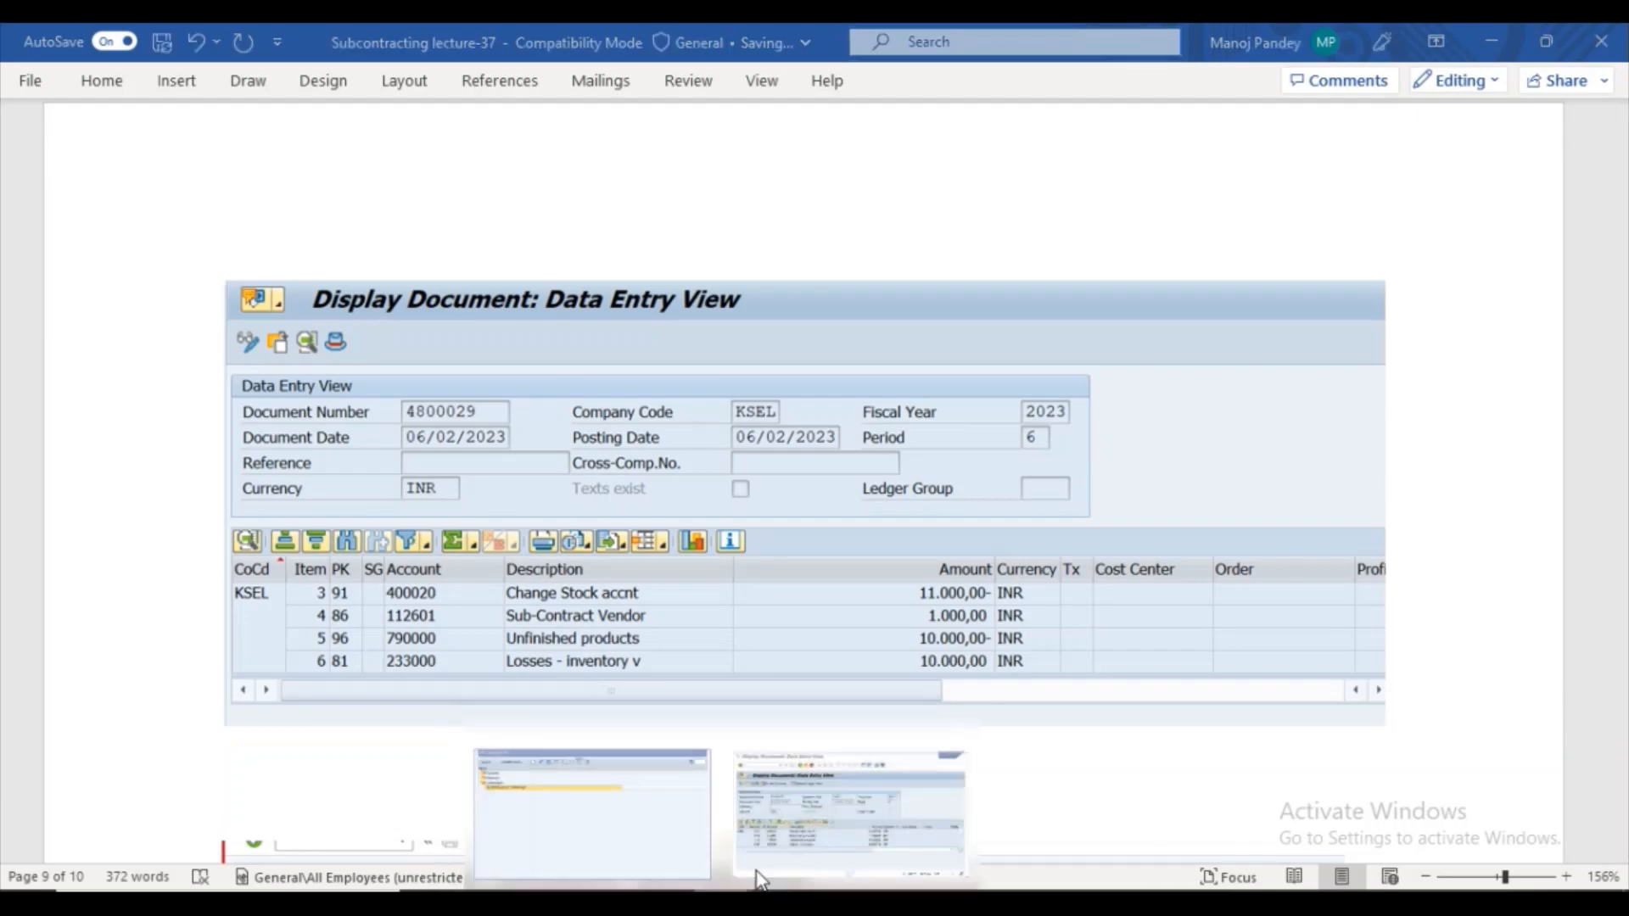
{"action": "left_click", "coordinate": [779, 790]}
{"action": "left_click", "coordinate": [253, 129]}
{"action": "type", "text": "/nme23n"}
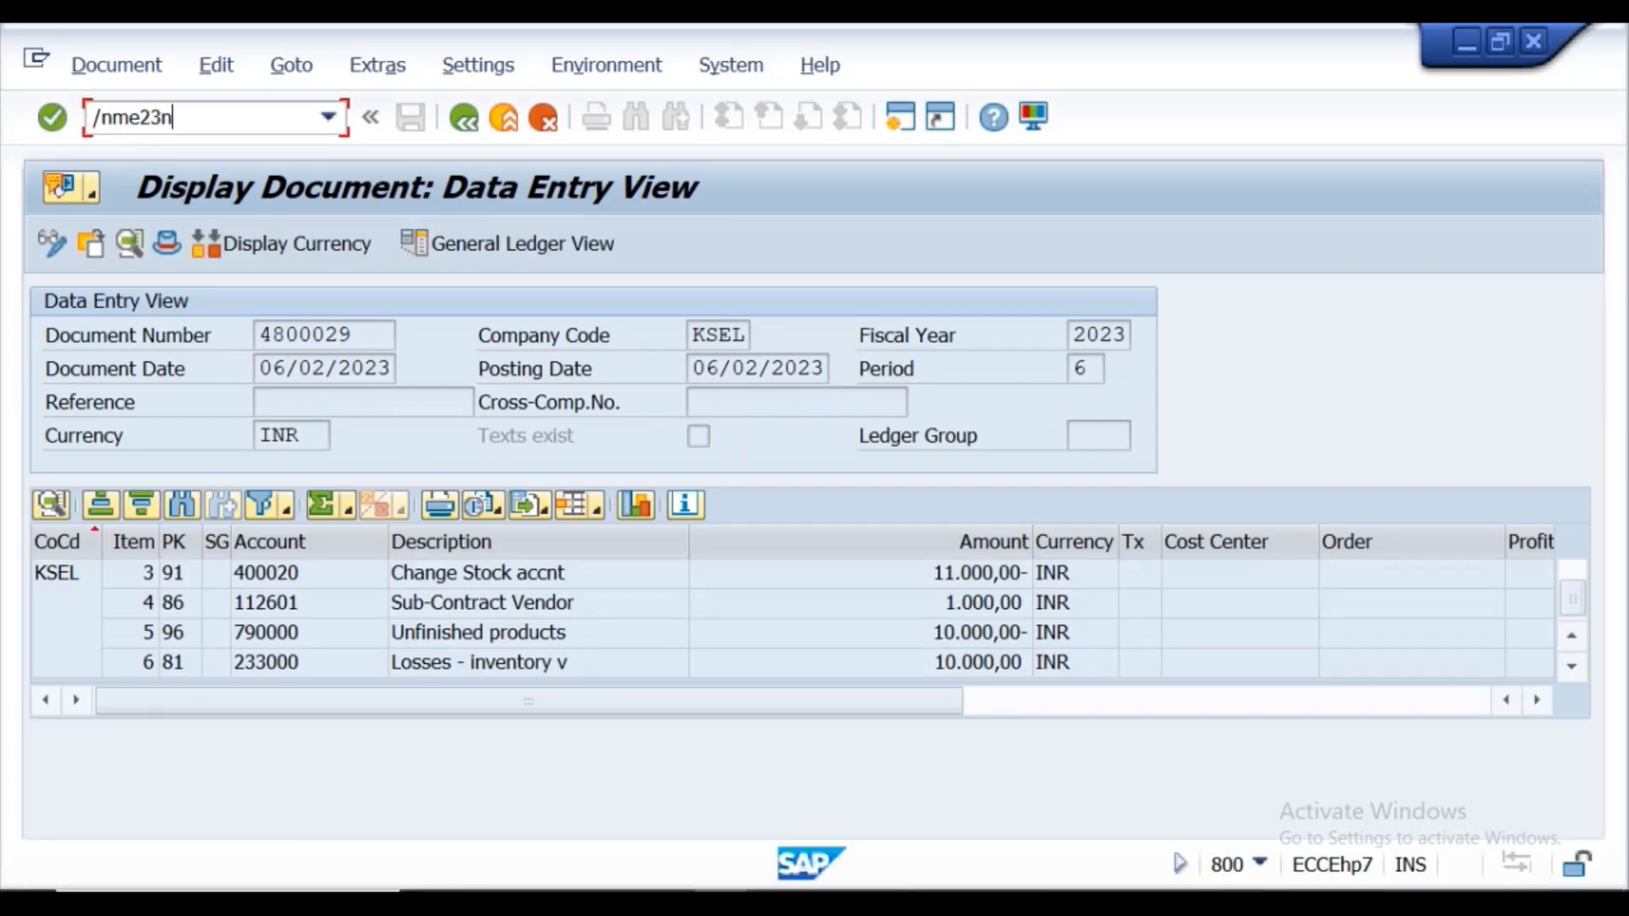
{"action": "key", "text": "Return"}
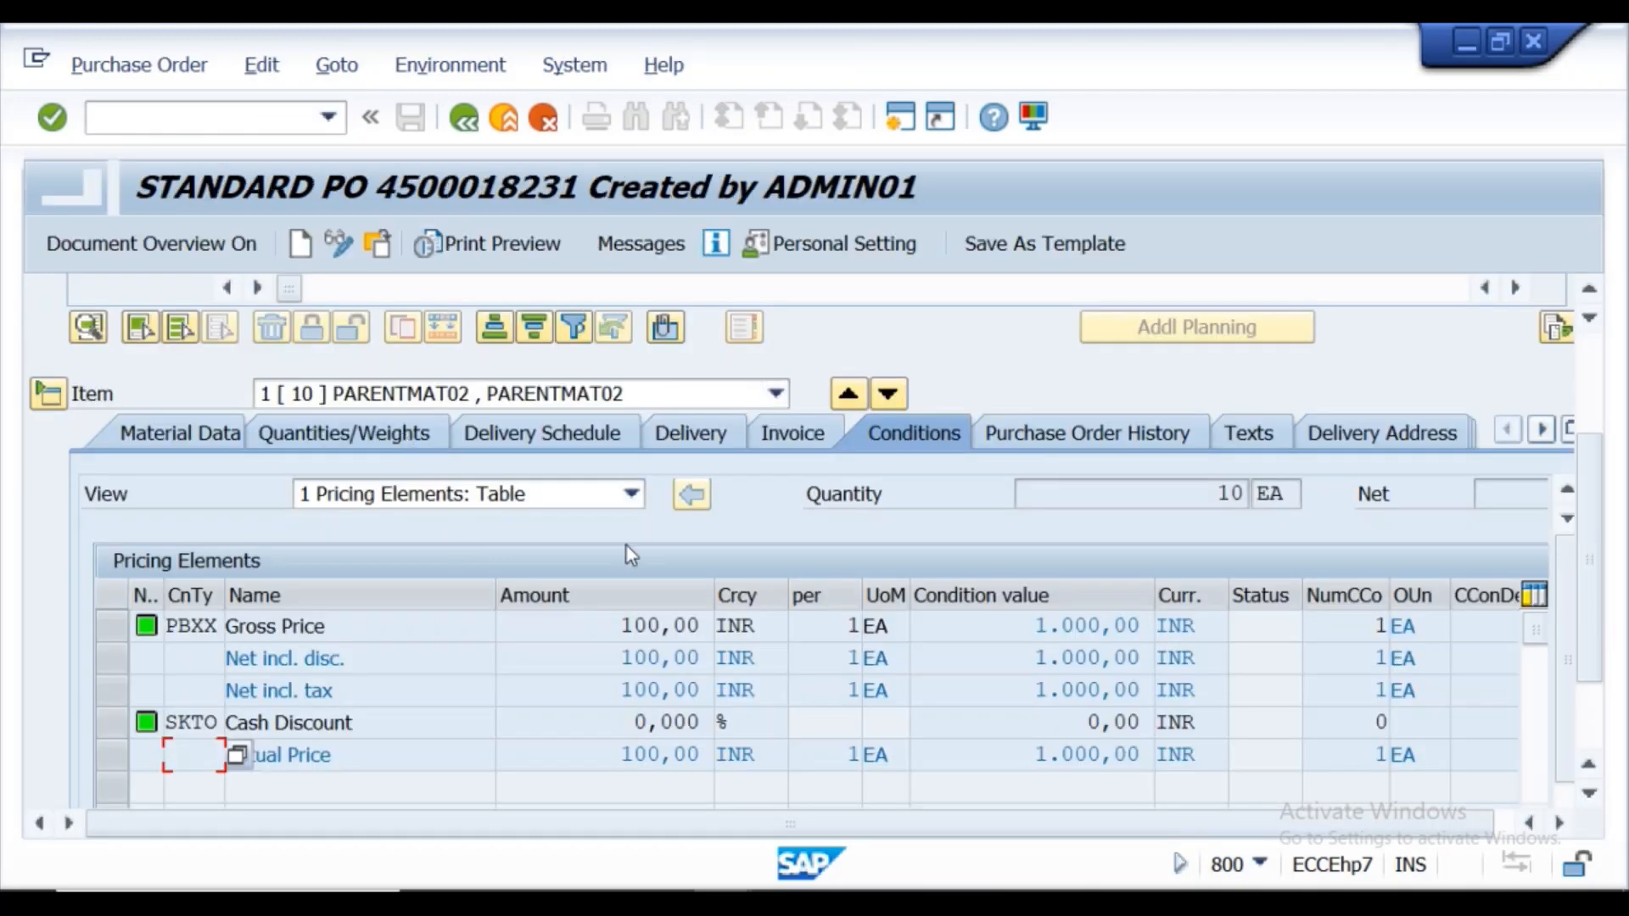
{"action": "left_click", "coordinate": [995, 440]}
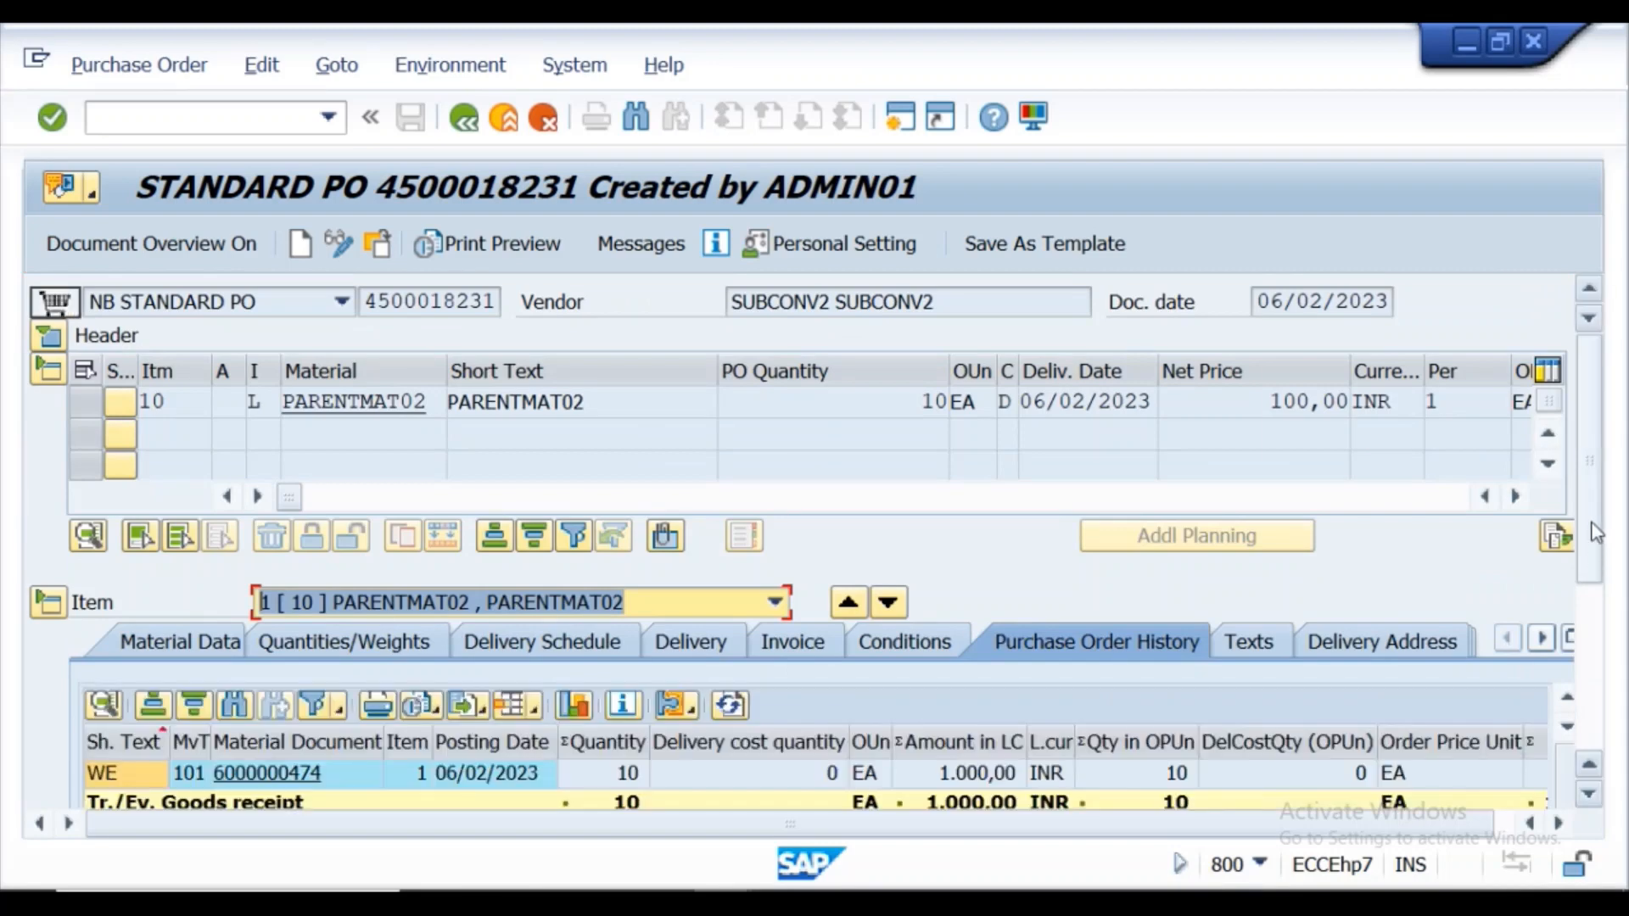
{"action": "scroll", "coordinate": [1576, 560], "scroll_direction": "down", "scroll_amount": 5}
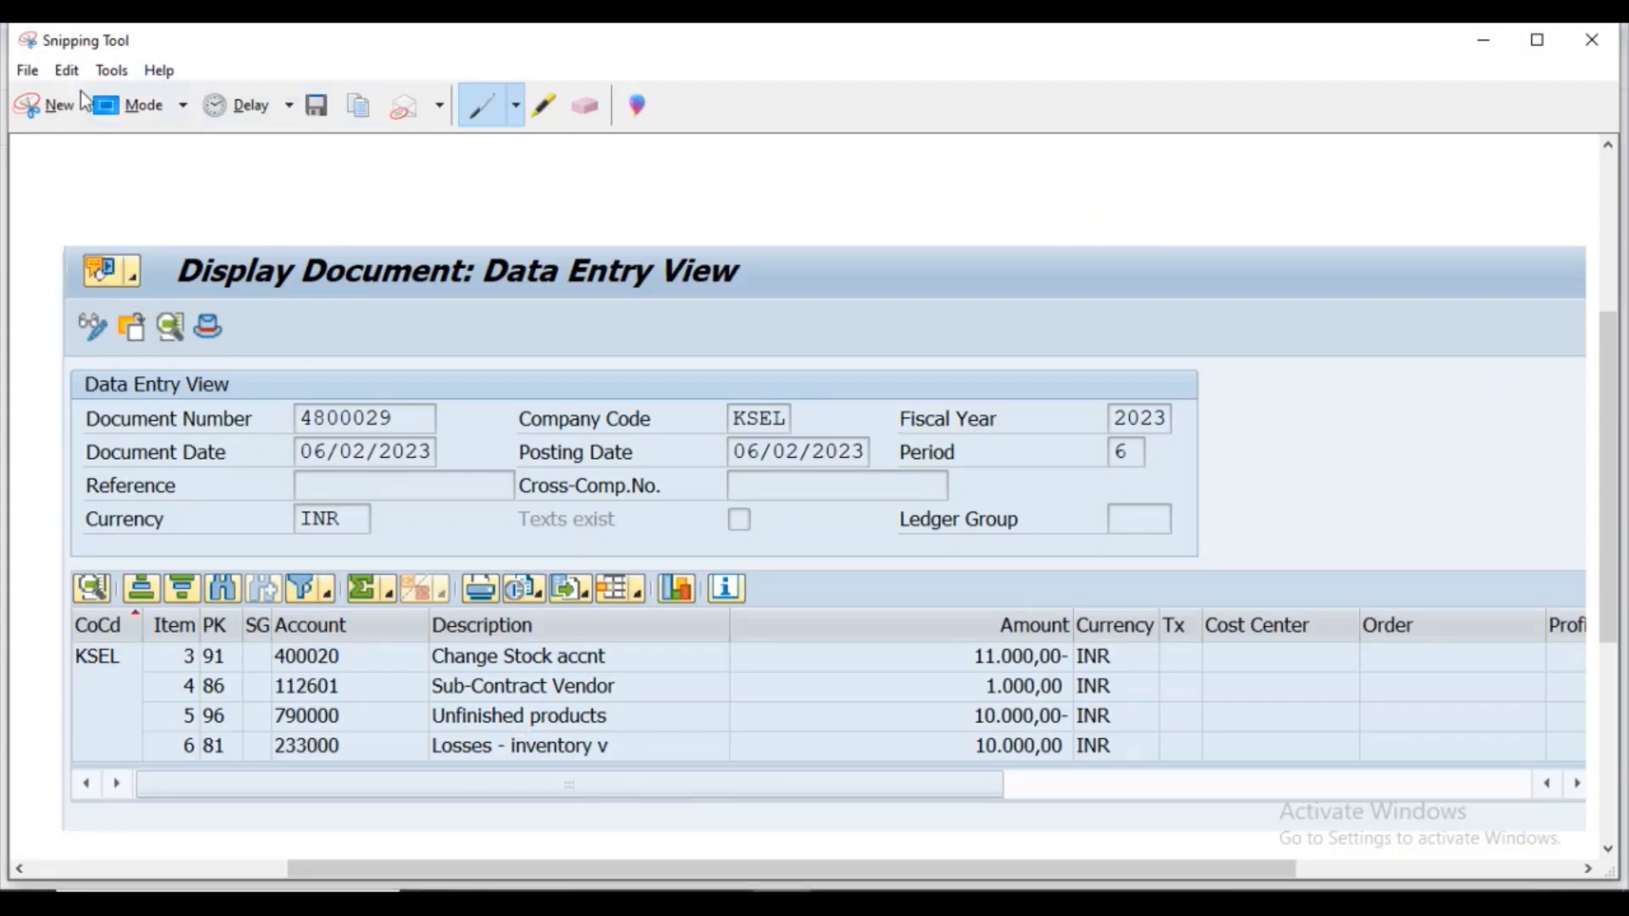
- Capture the purchase order history with Snipping Tool and paste it on a new line below the accounting document screenshot in Word
{"action": "left_click", "coordinate": [35, 123]}
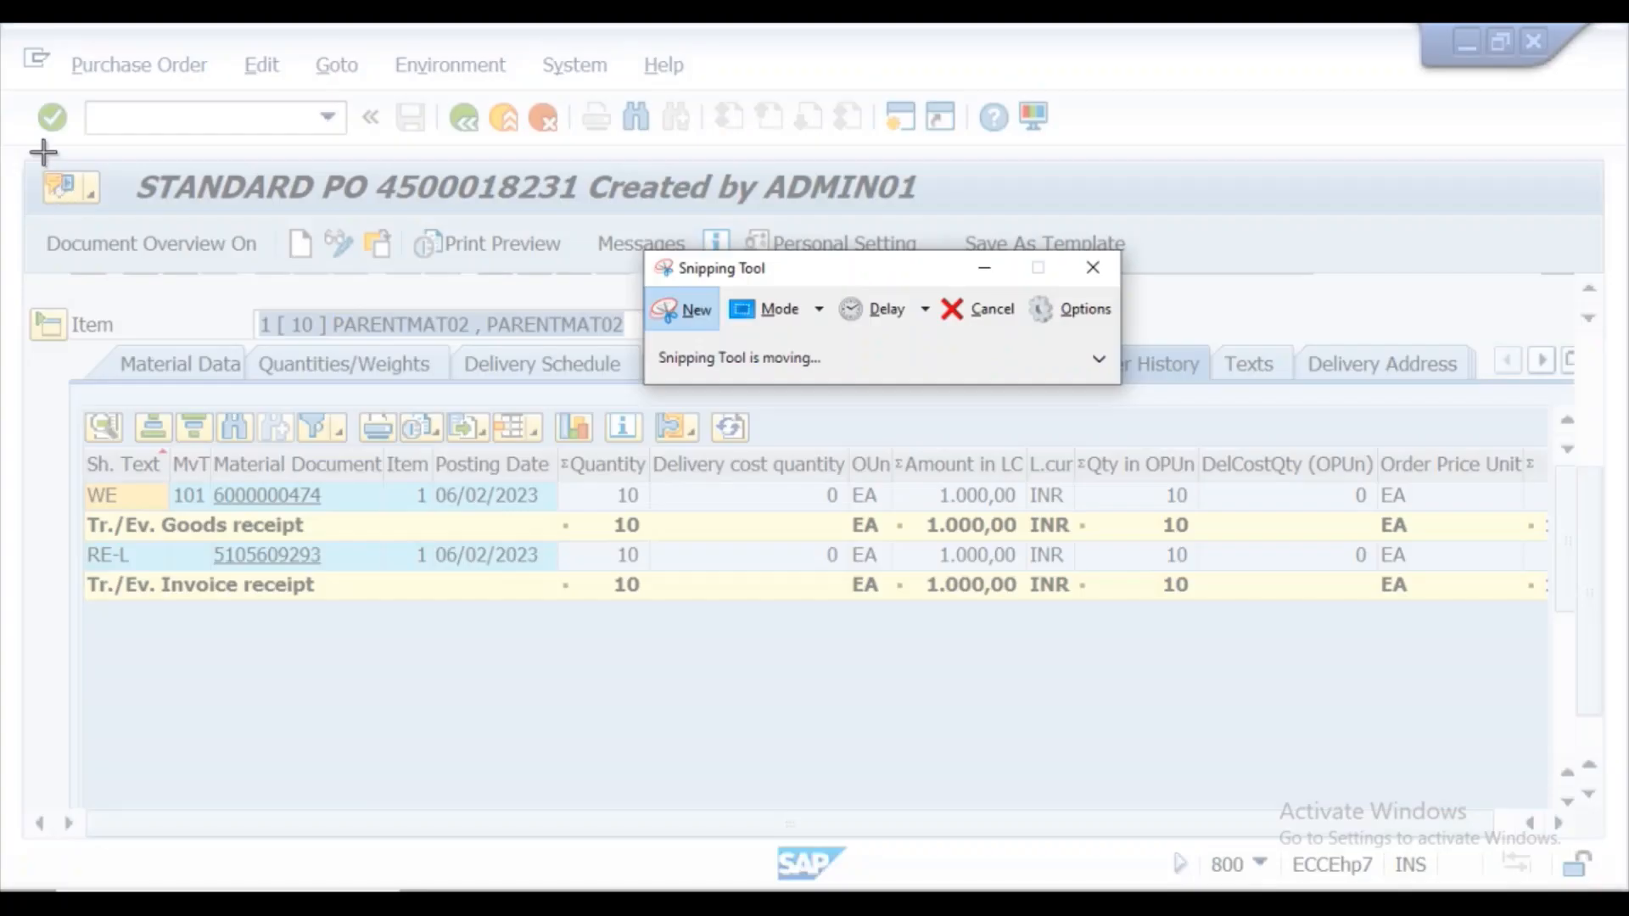
{"action": "left_click_drag", "start_coordinate": [29, 142], "coordinate": [1562, 669]}
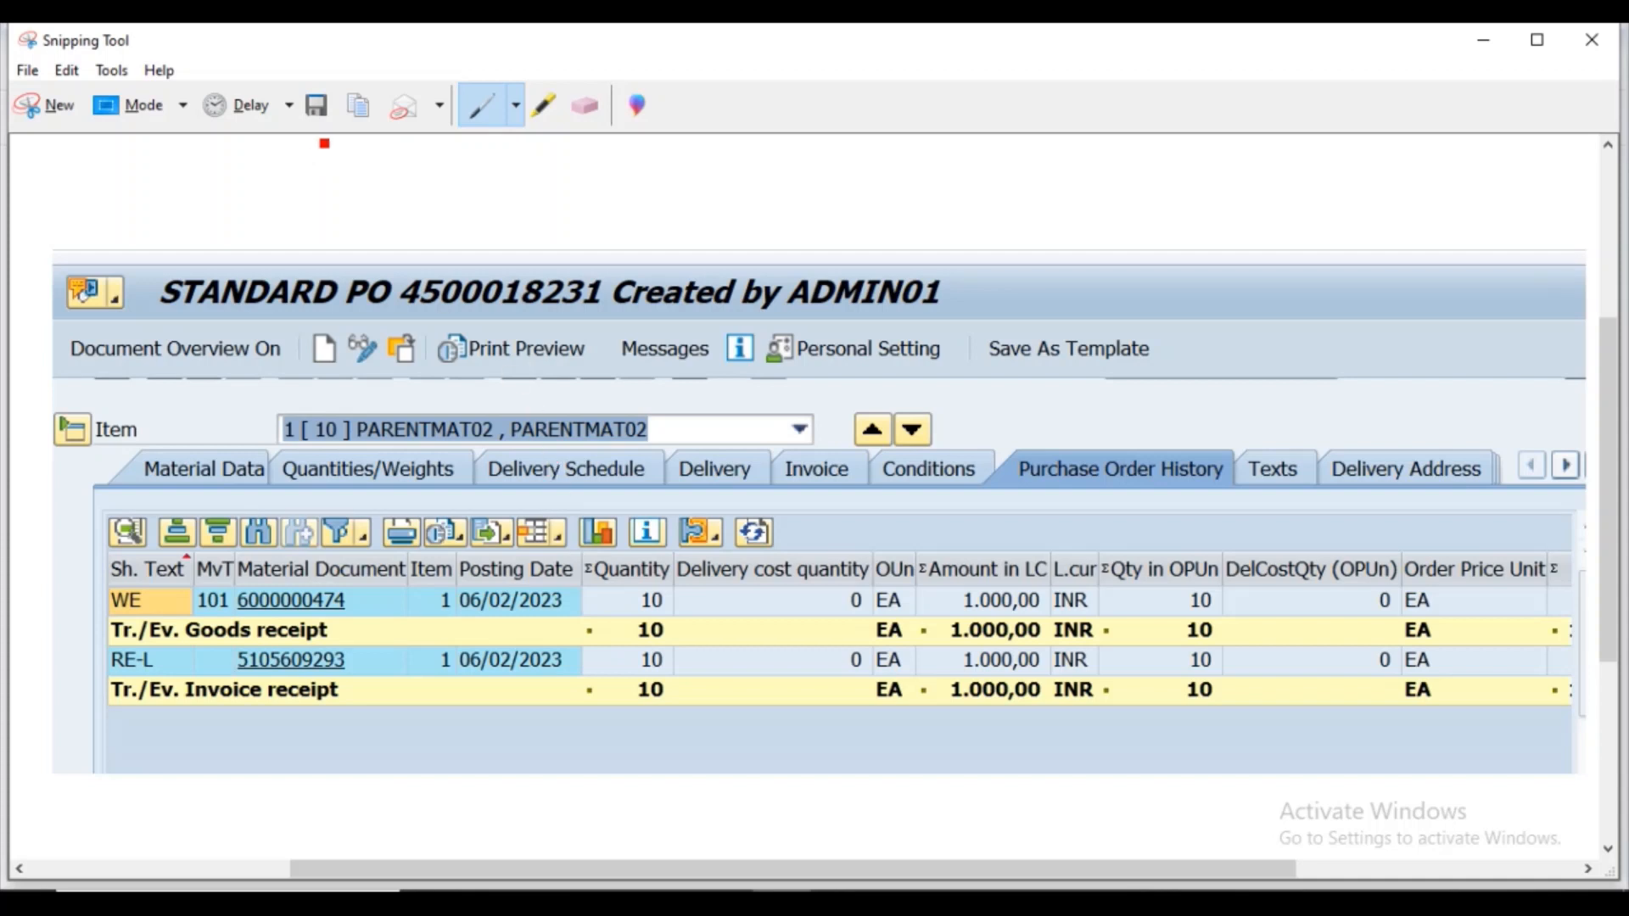
{"action": "left_click", "coordinate": [355, 115]}
{"action": "left_click", "coordinate": [664, 903]}
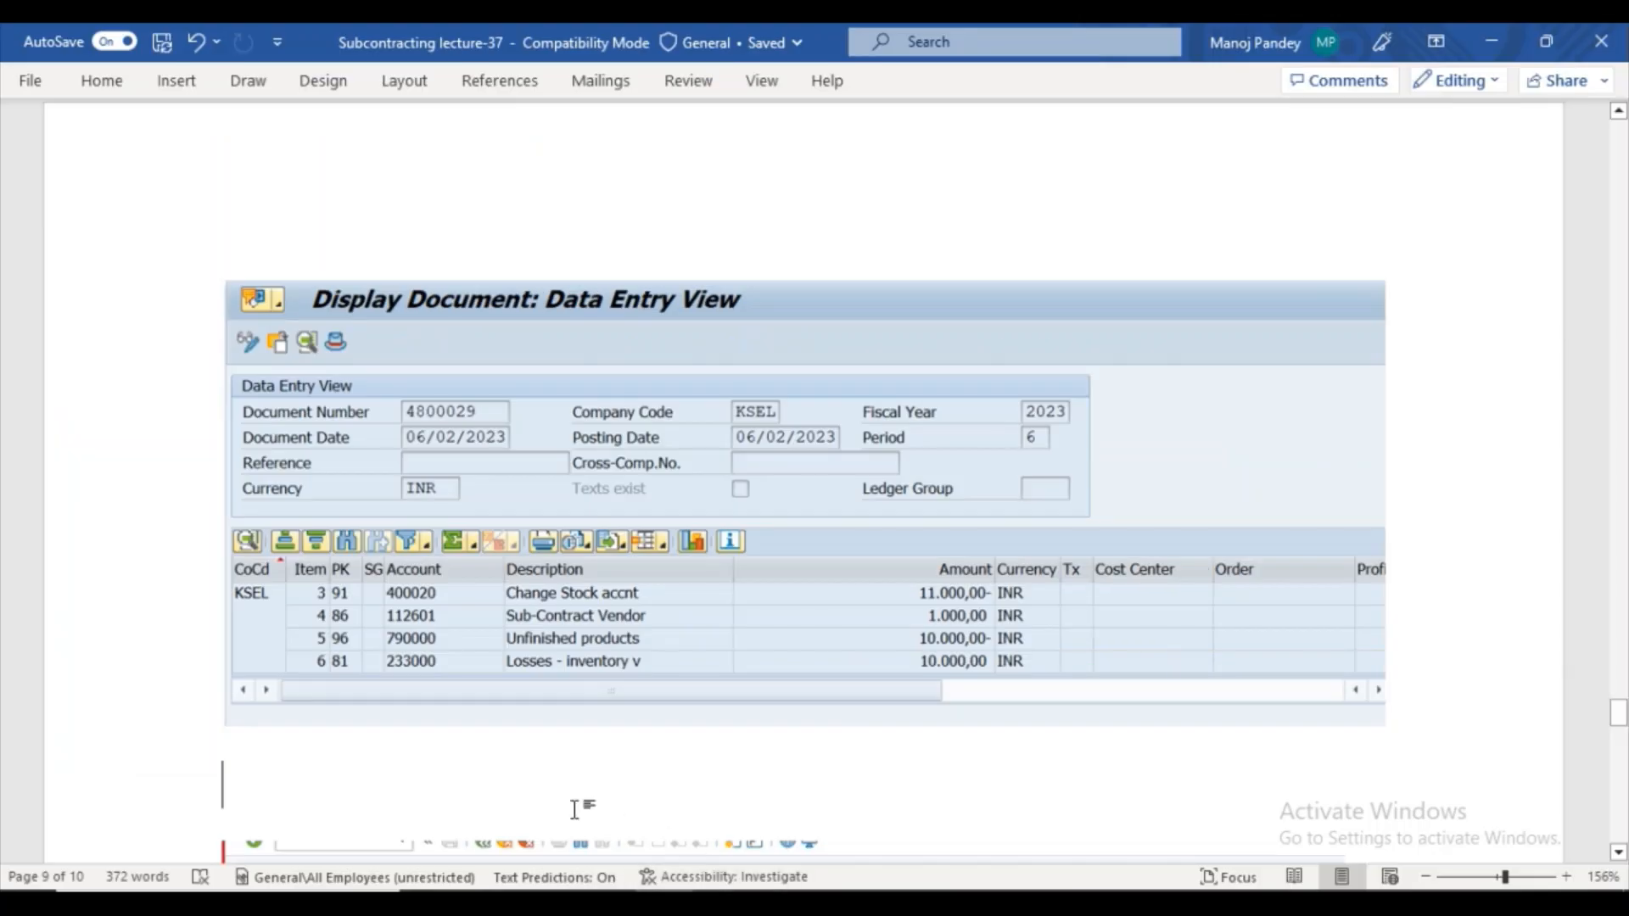
{"action": "key", "text": "Return"}
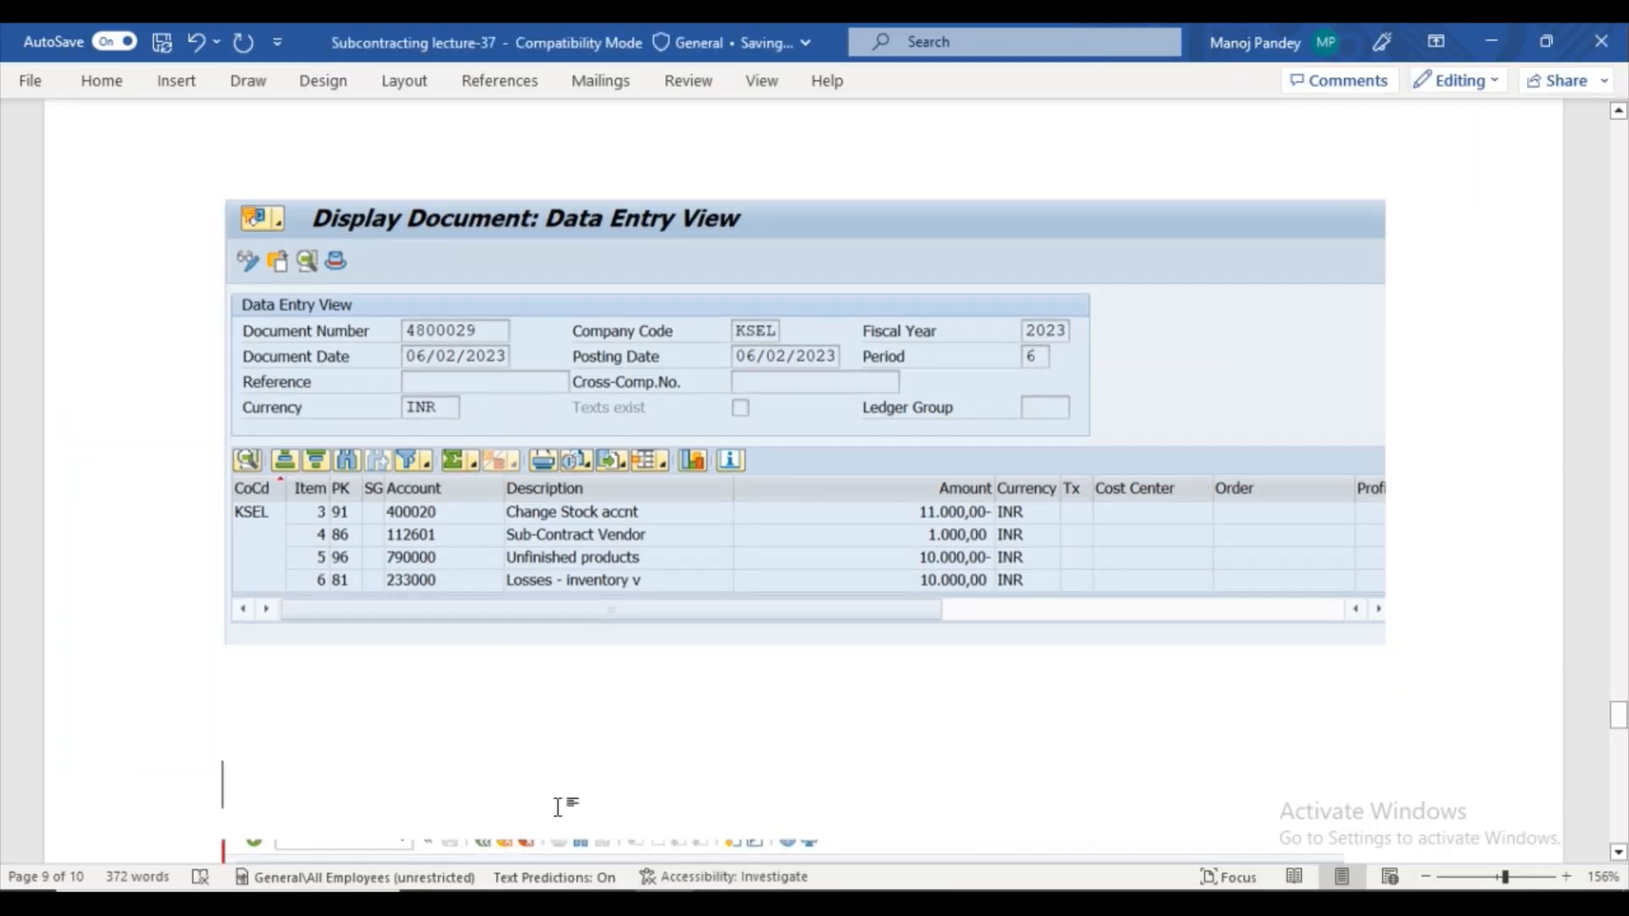
{"action": "key", "text": "ctrl+v"}
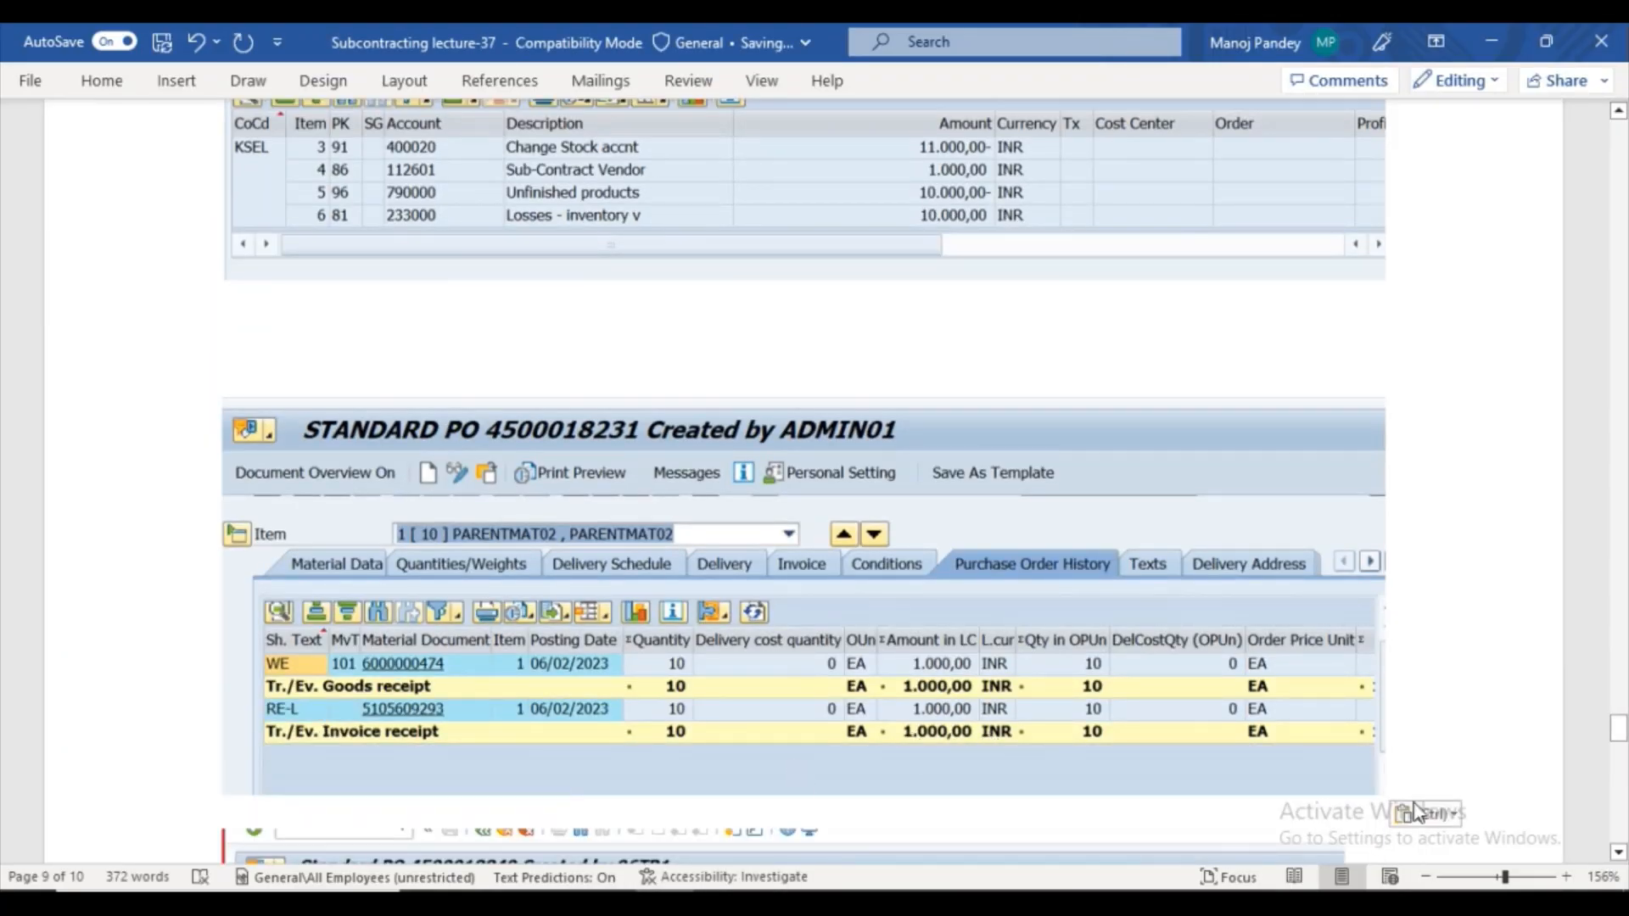
- Delete the old FIN200 purchase order screenshot below the newly pasted purchase order history
{"action": "left_click", "coordinate": [1617, 853]}
{"action": "scroll", "coordinate": [1617, 852], "scroll_direction": "down", "scroll_amount": 10}
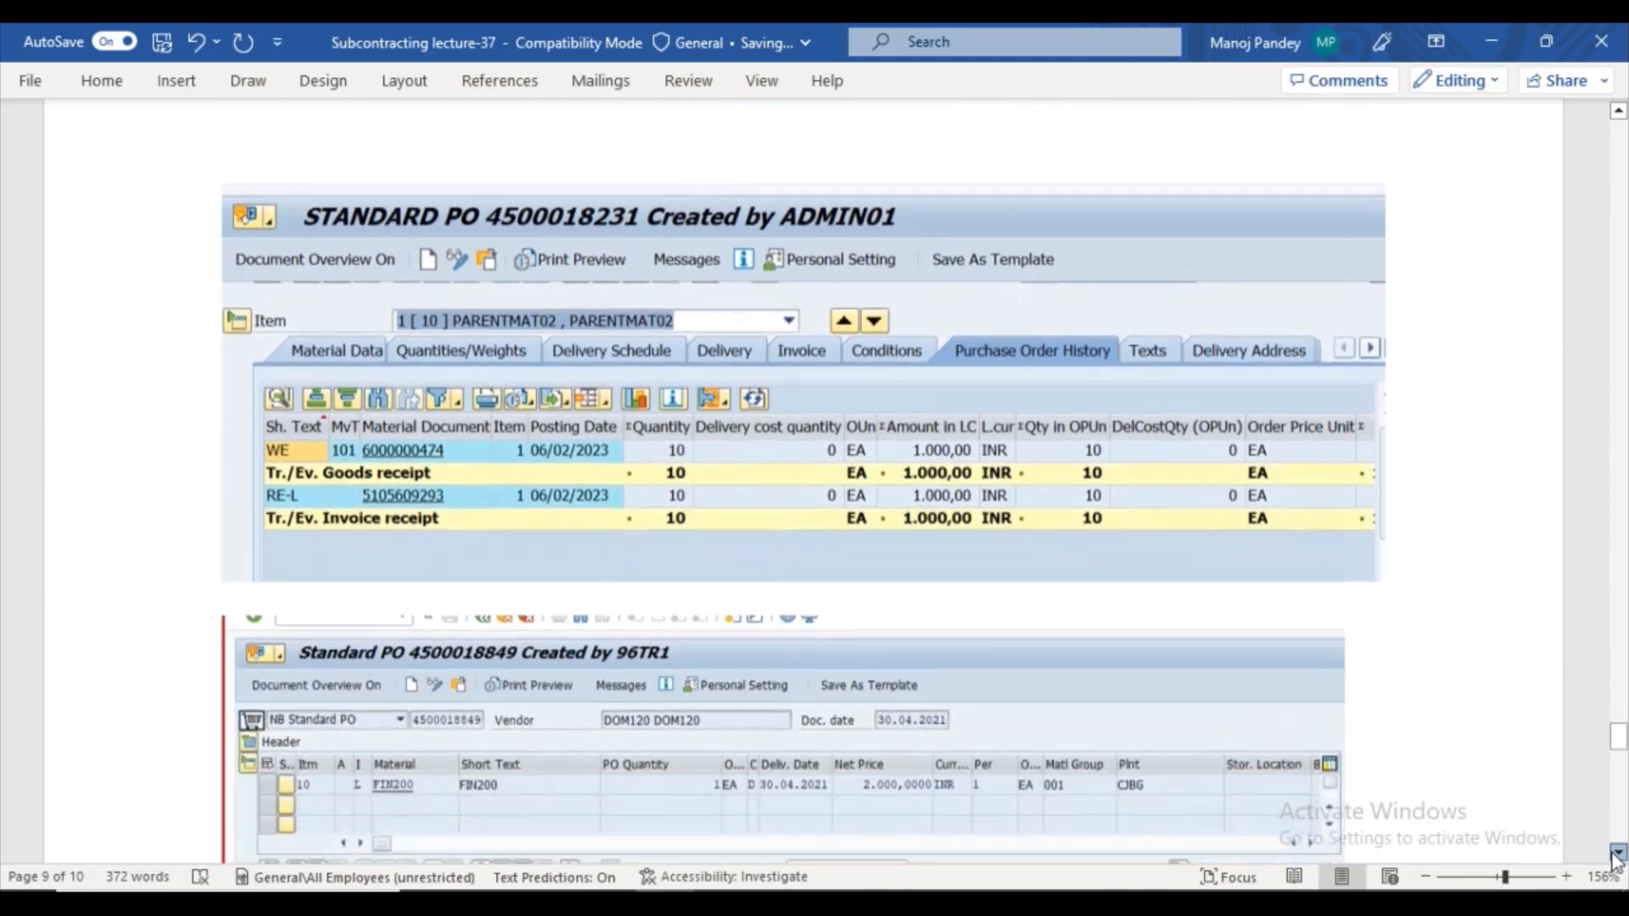
{"action": "scroll", "coordinate": [1618, 853], "scroll_direction": "down", "scroll_amount": 1}
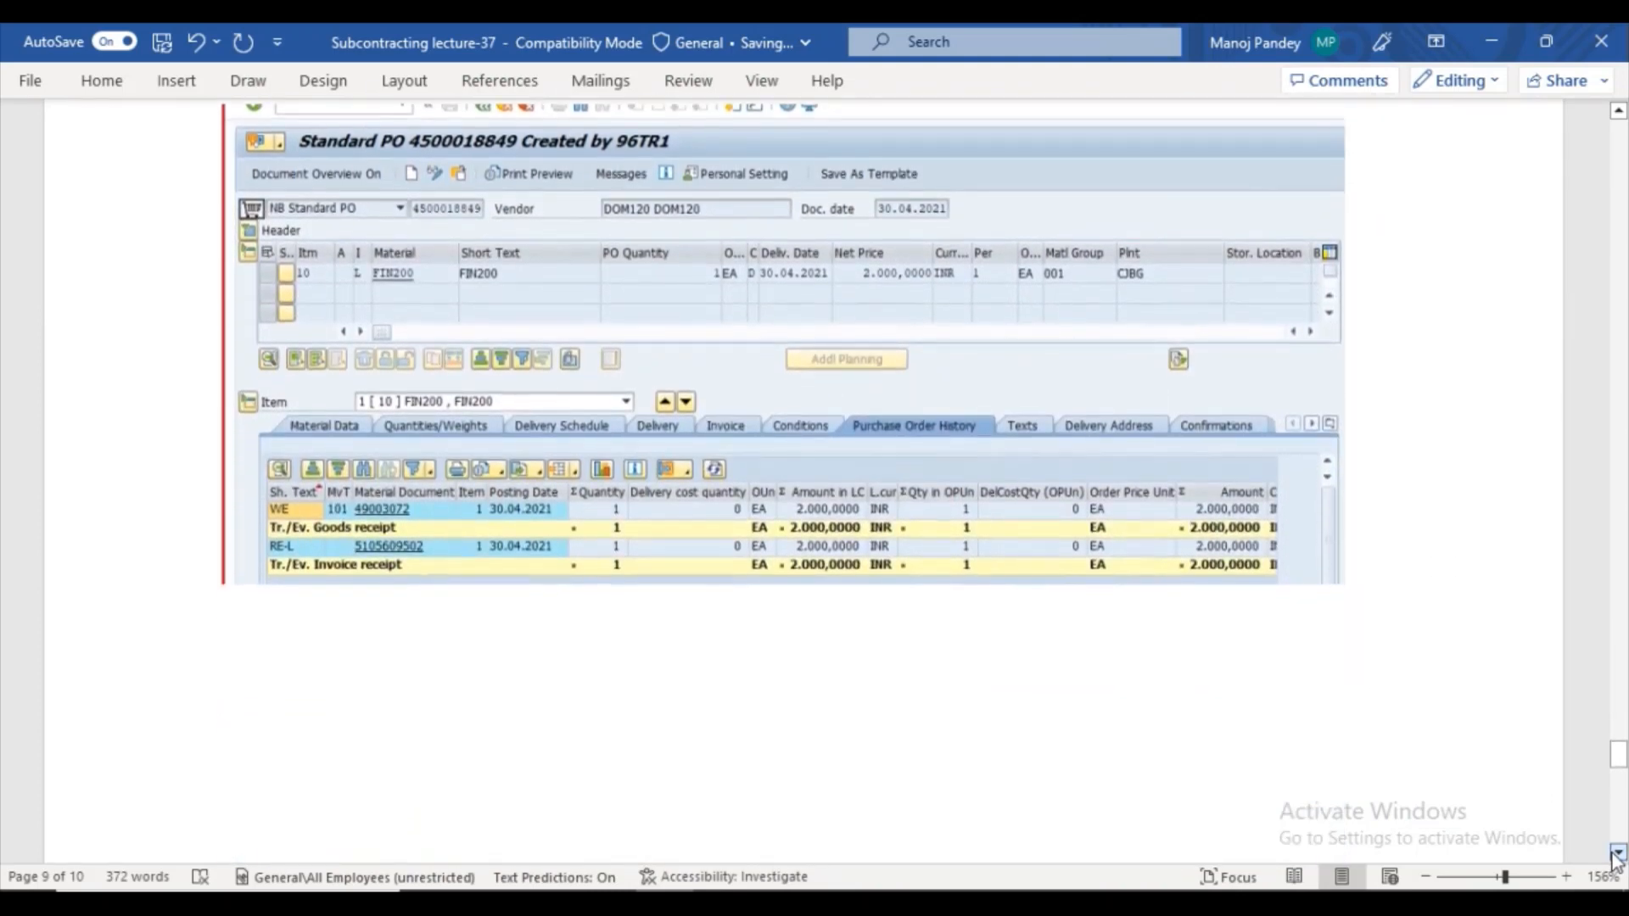
{"action": "left_click", "coordinate": [1018, 420]}
{"action": "key", "text": "Delete"}
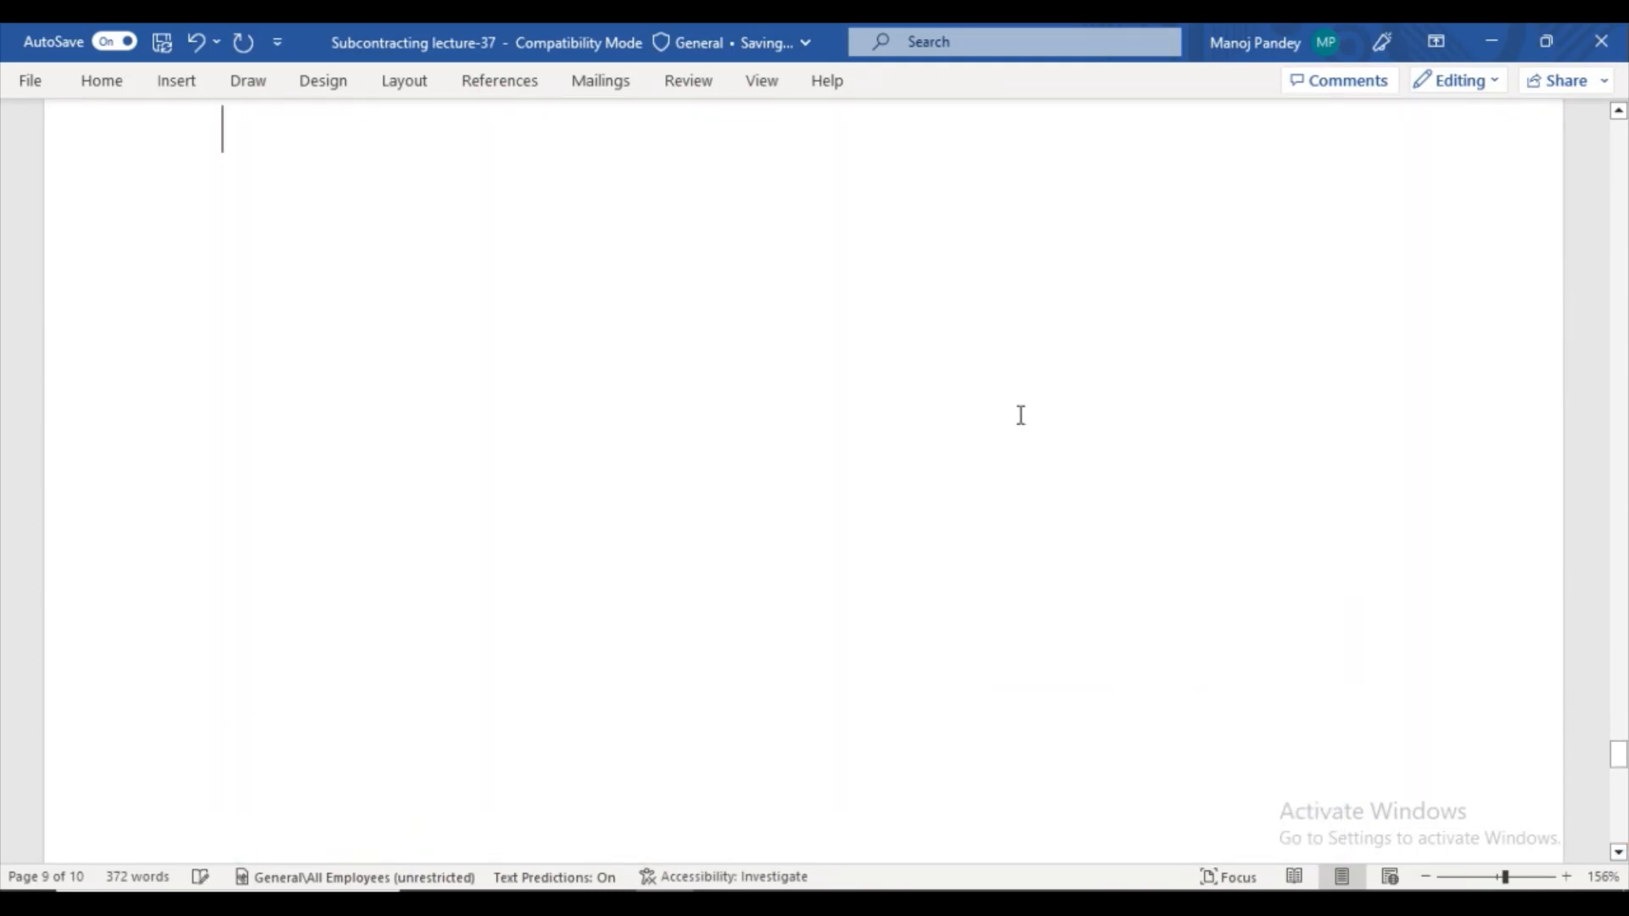
- Go back to the "9 Steps" section of the notes and review the listed subcontracting steps
{"action": "scroll", "coordinate": [1619, 855], "scroll_direction": "down", "scroll_amount": 1}
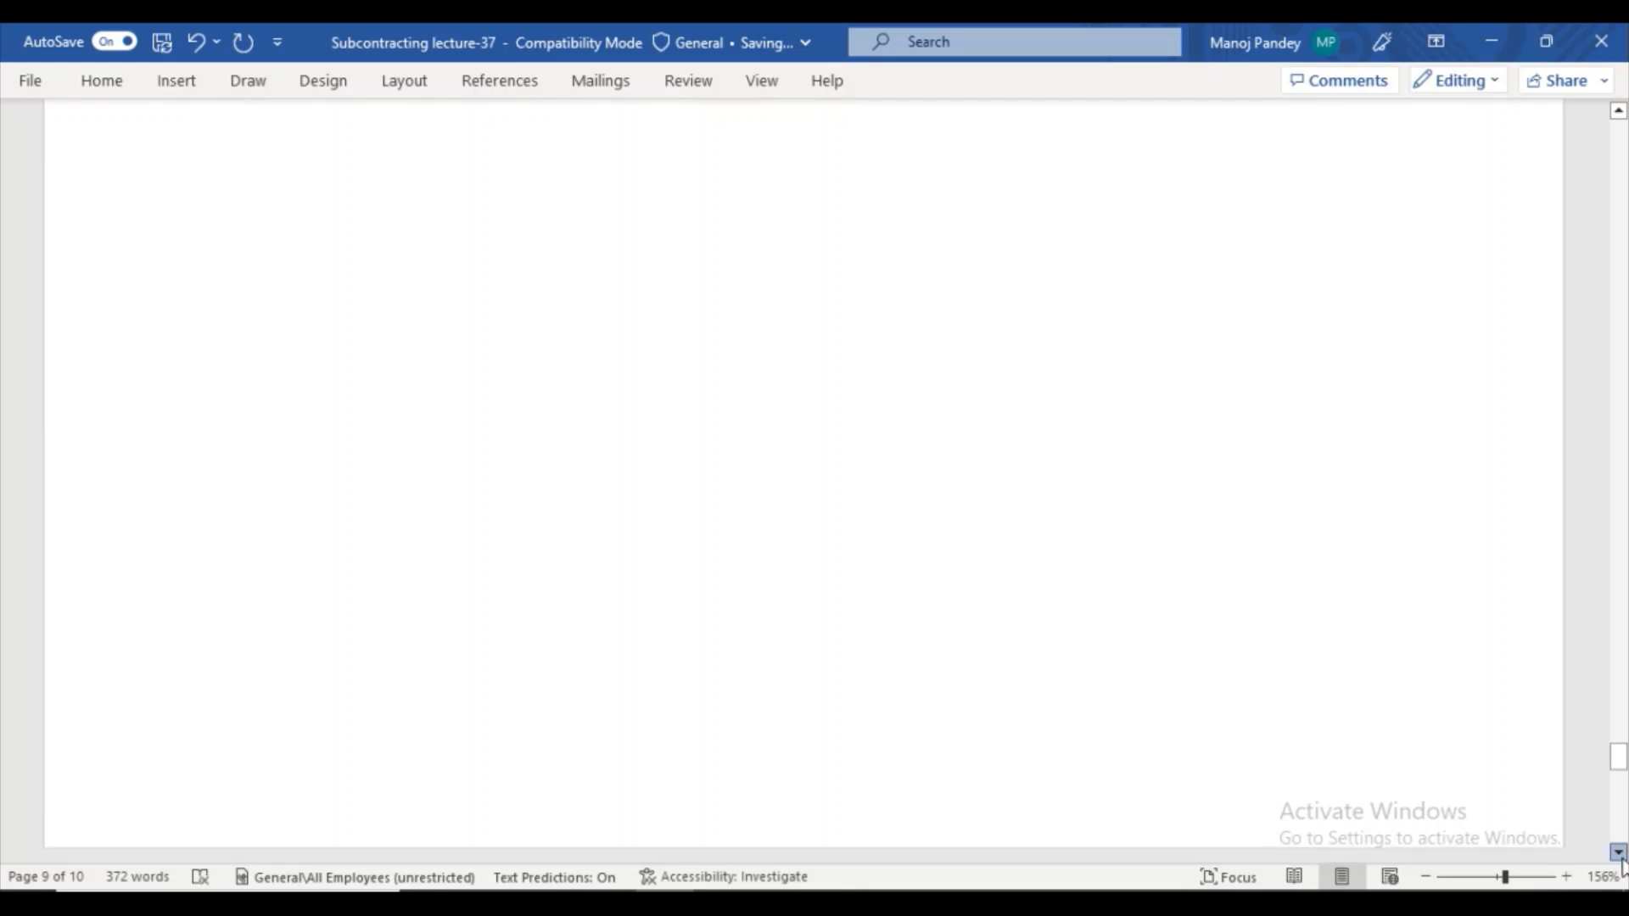
{"action": "left_click_drag", "start_coordinate": [1619, 759], "coordinate": [1624, 261]}
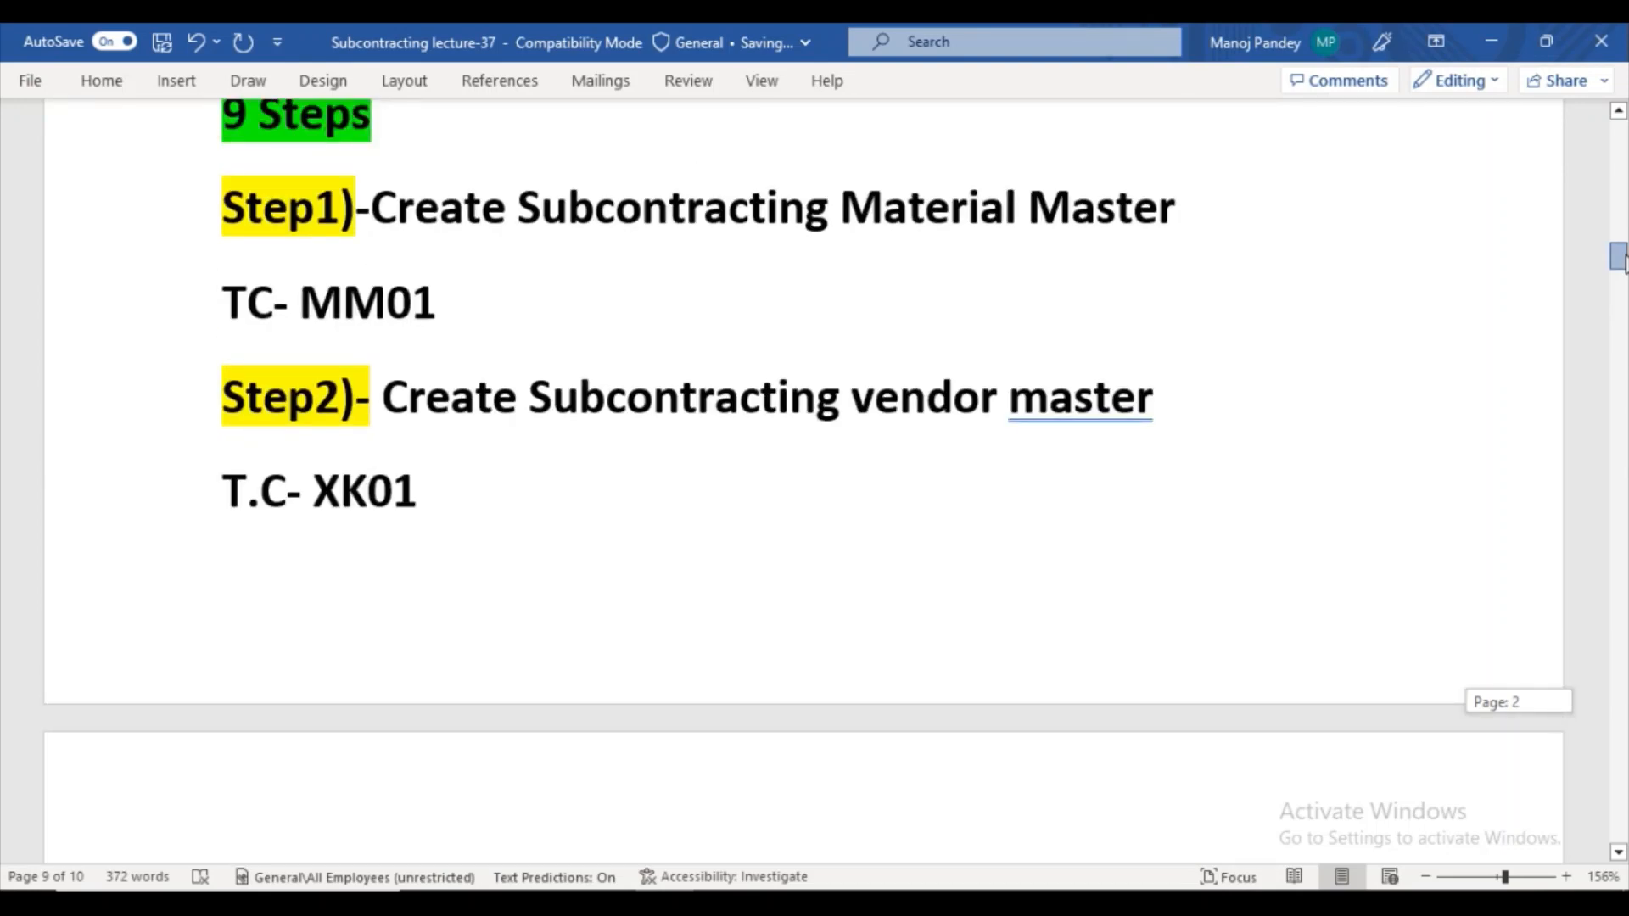
{"action": "left_click_drag", "start_coordinate": [1624, 262], "coordinate": [1624, 289]}
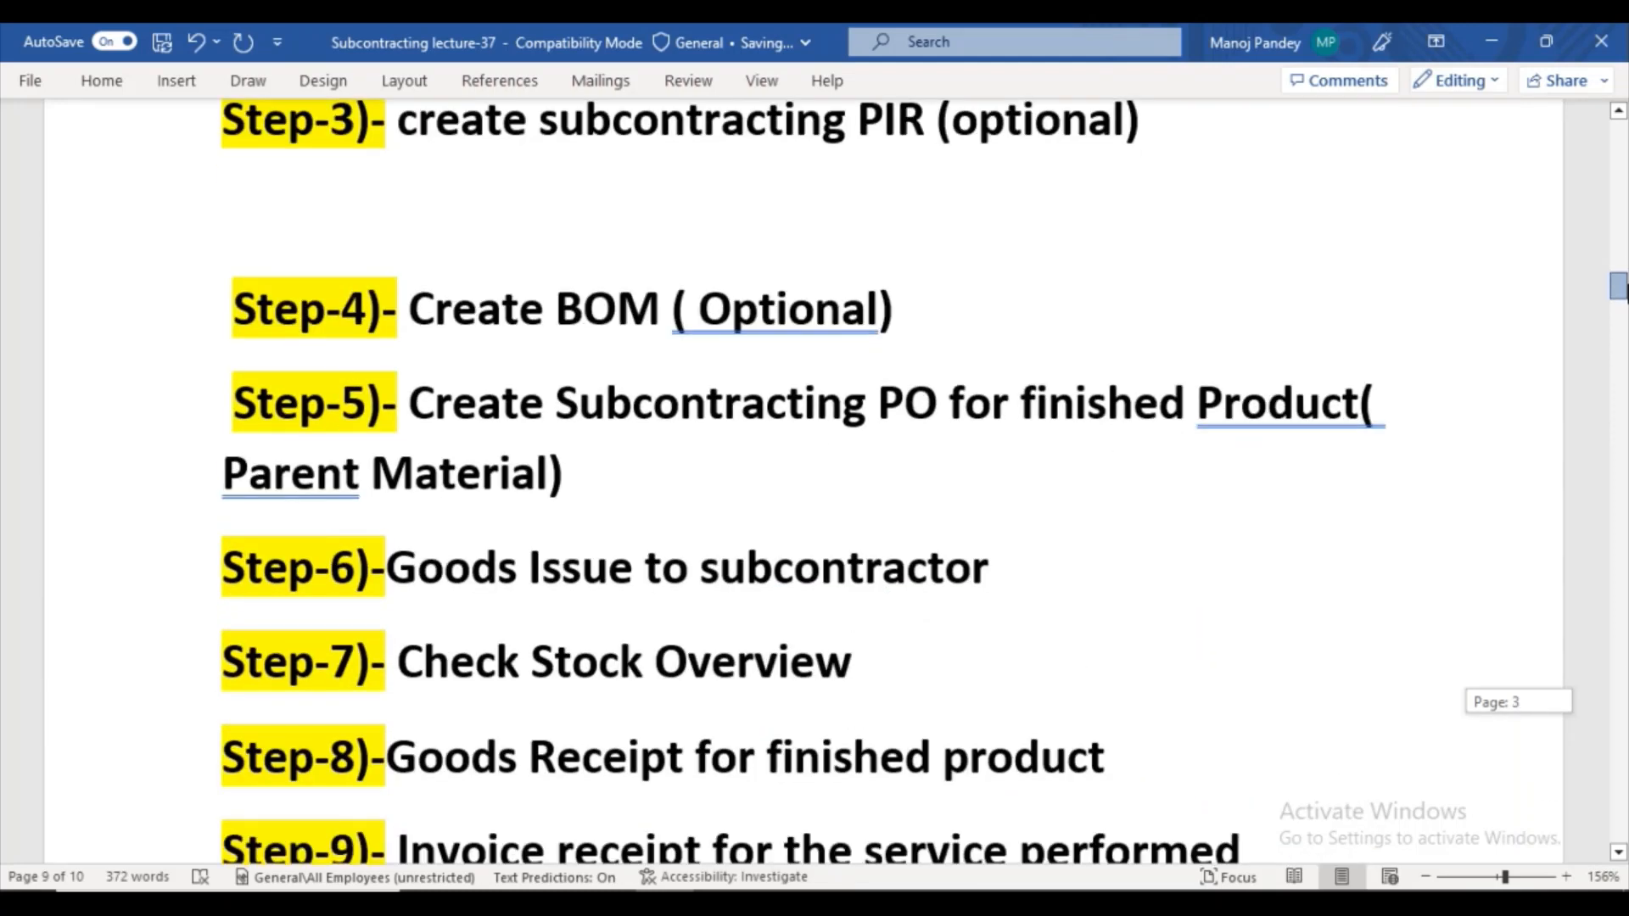